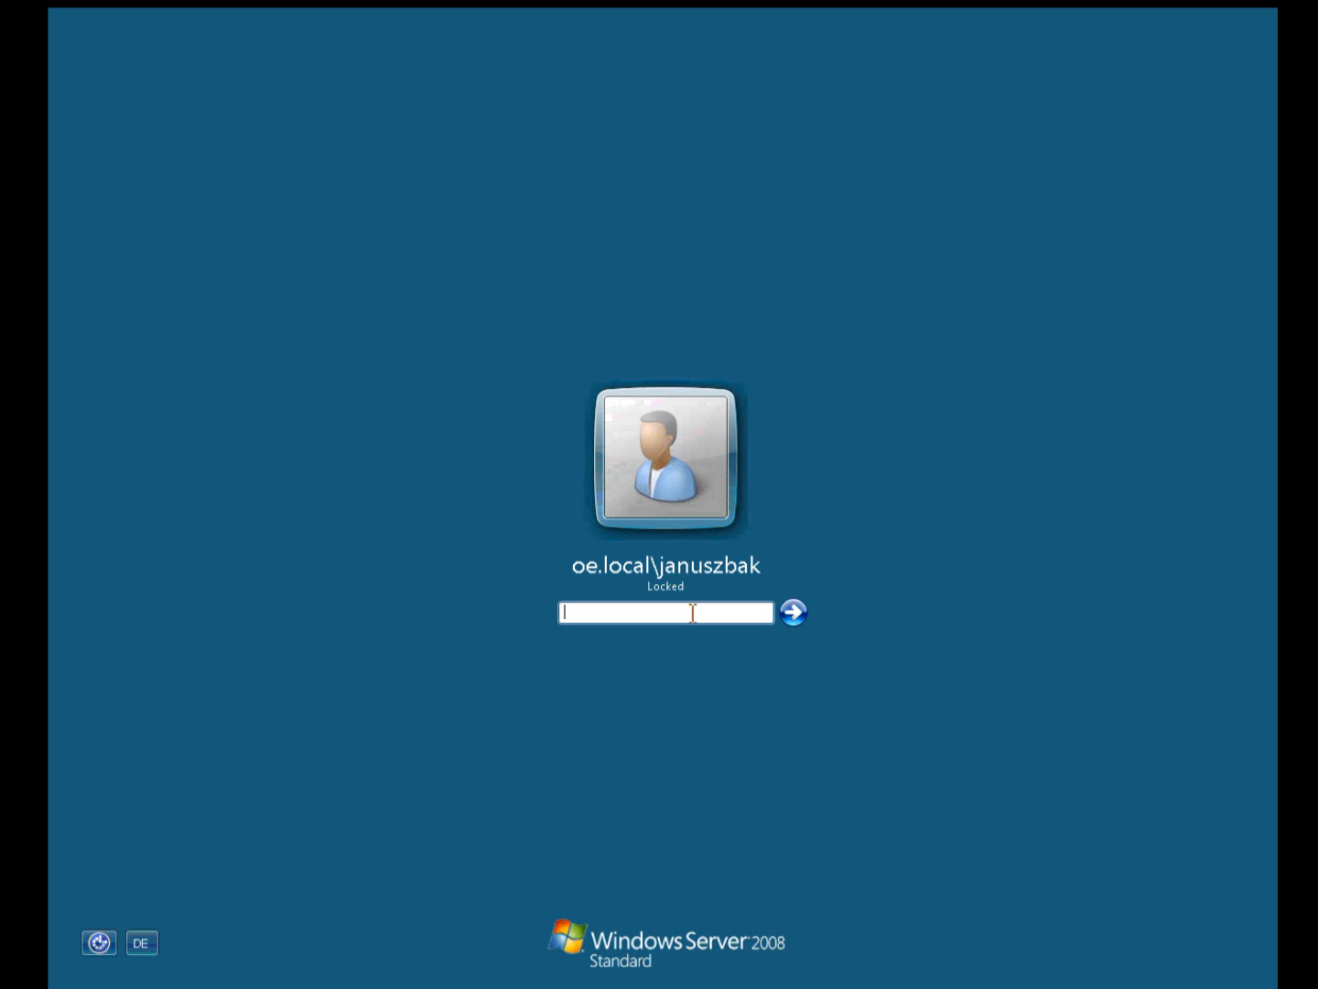
Step: Unlock the Windows Server 2008 session by entering the account password
type("•••••••••••")
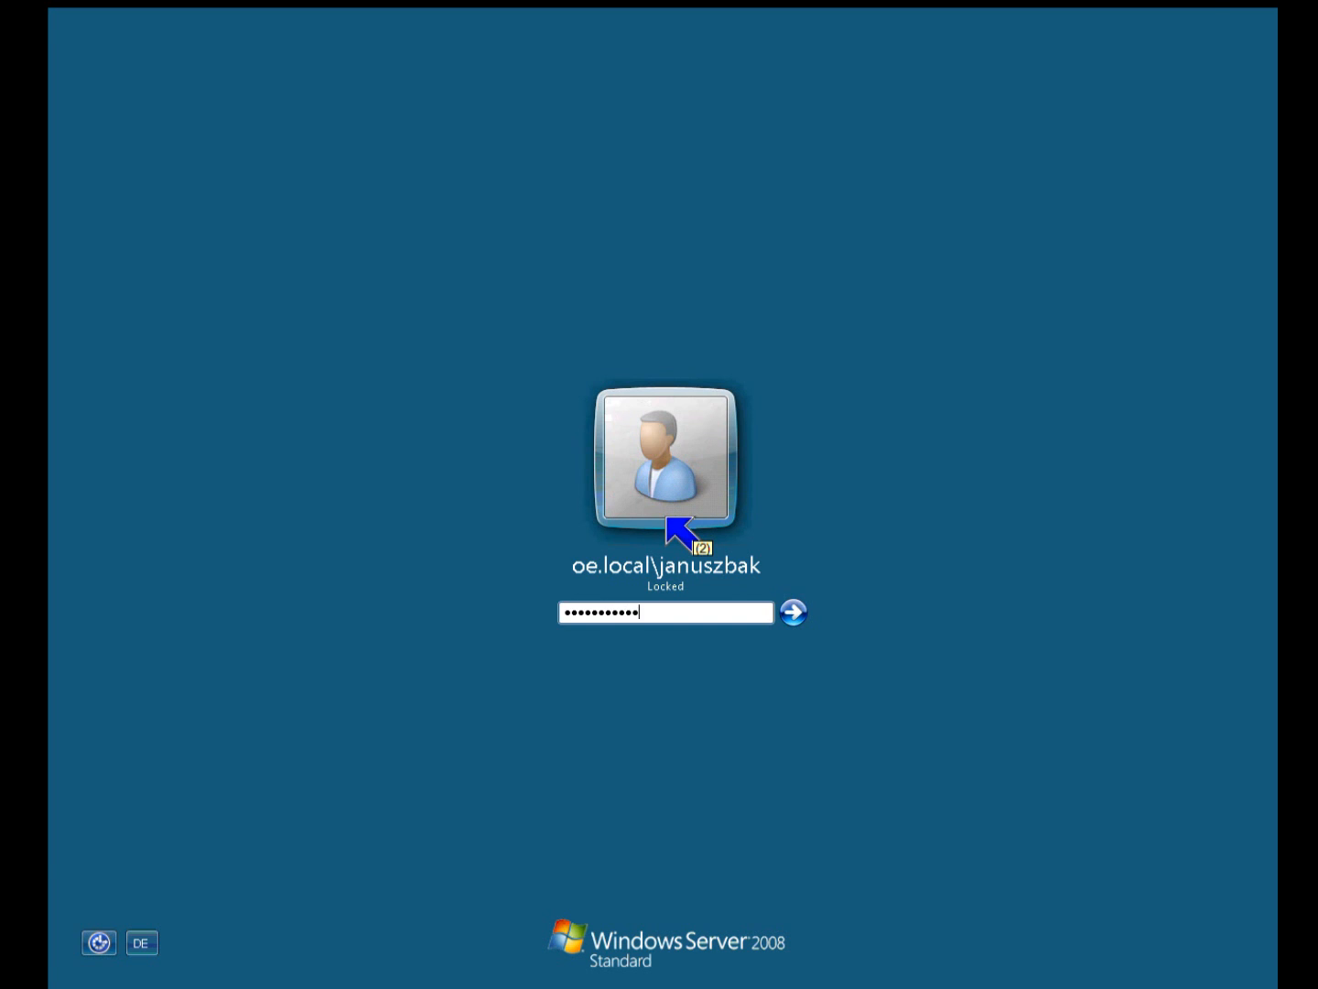
key("Return")
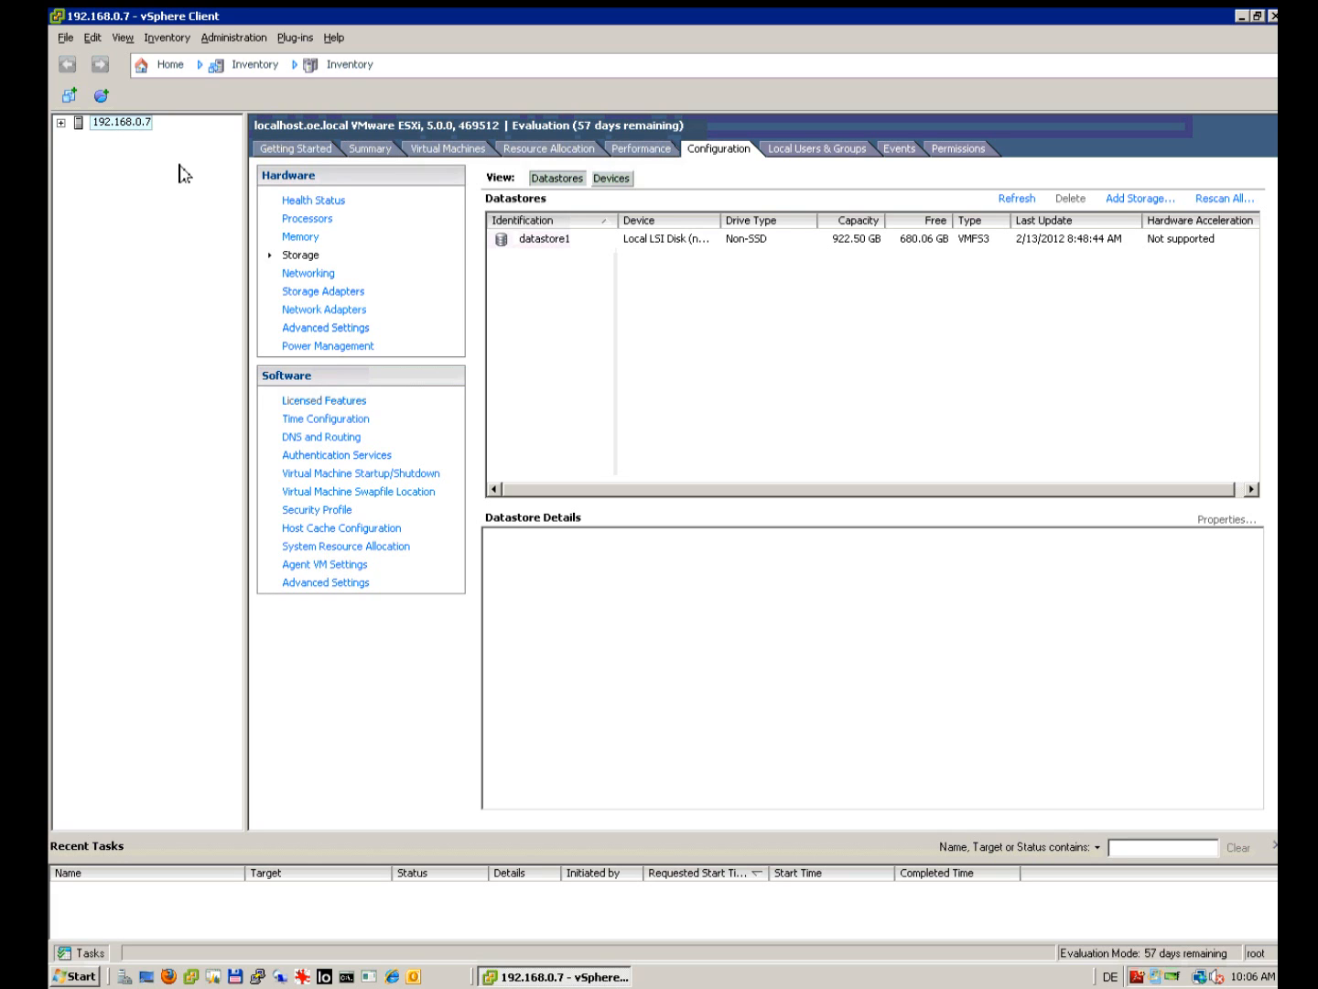
Step: Browse host 192.168.0.7's VMs (U12.04, TEST) and show datastore1: 922.50 GB capacity, 680.06 GB free
left_click(62, 122)
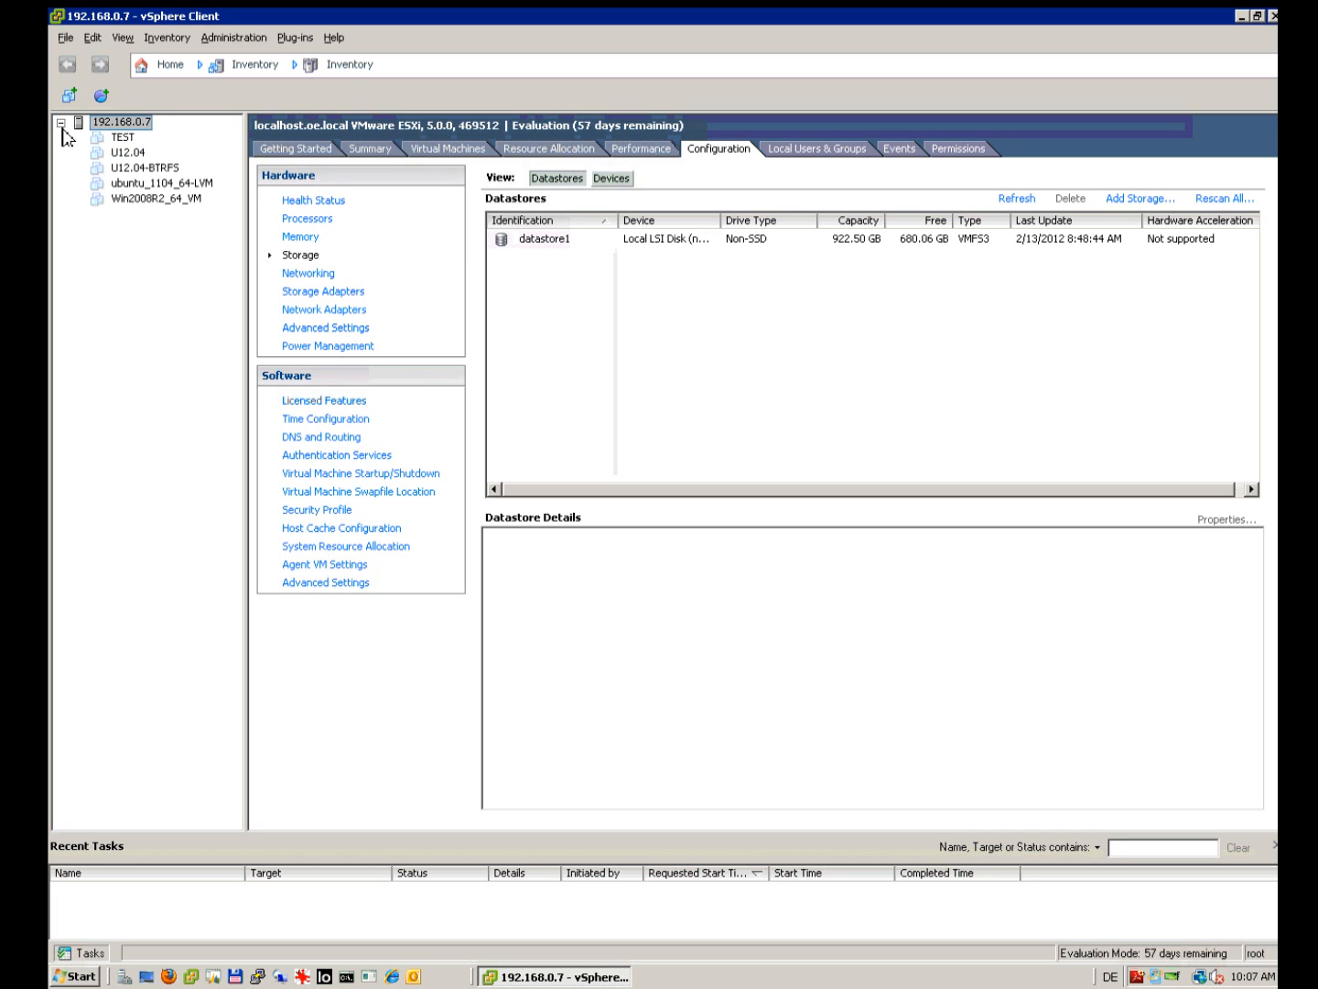
left_click(126, 154)
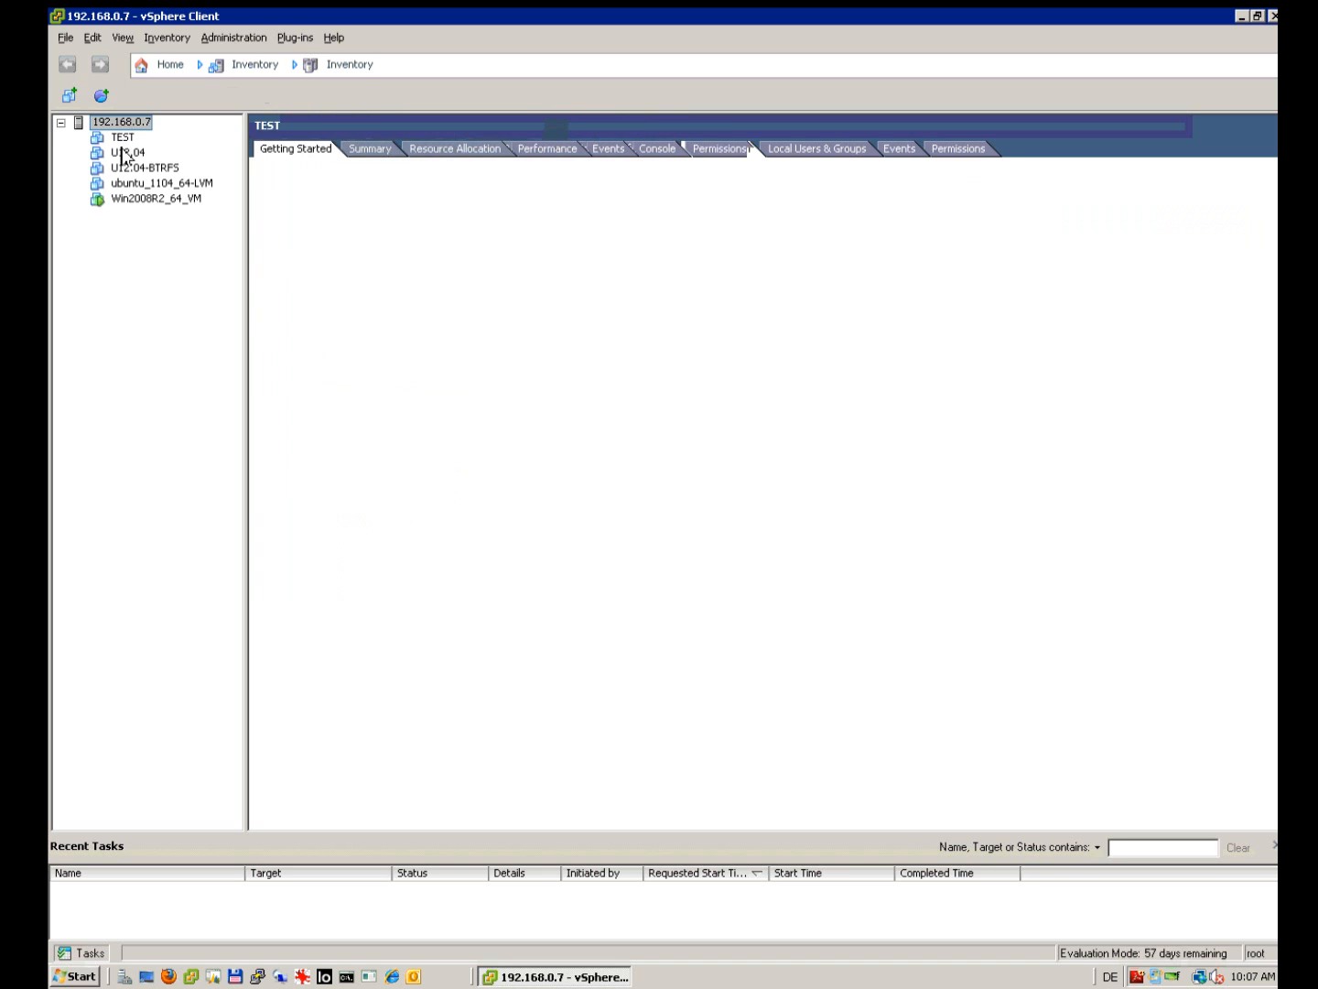
left_click(61, 121)
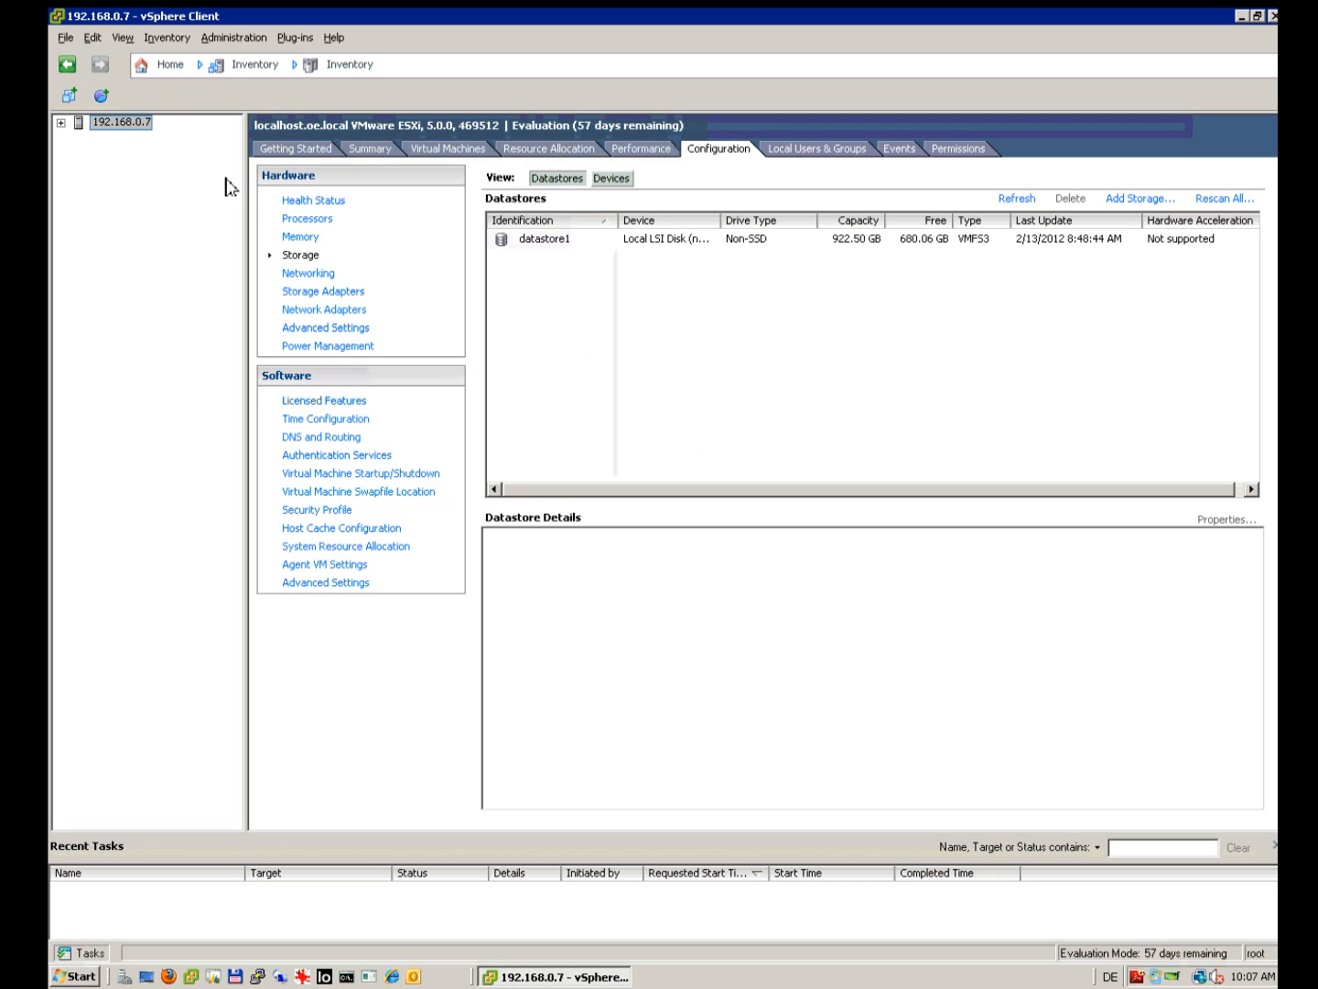
left_click(559, 246)
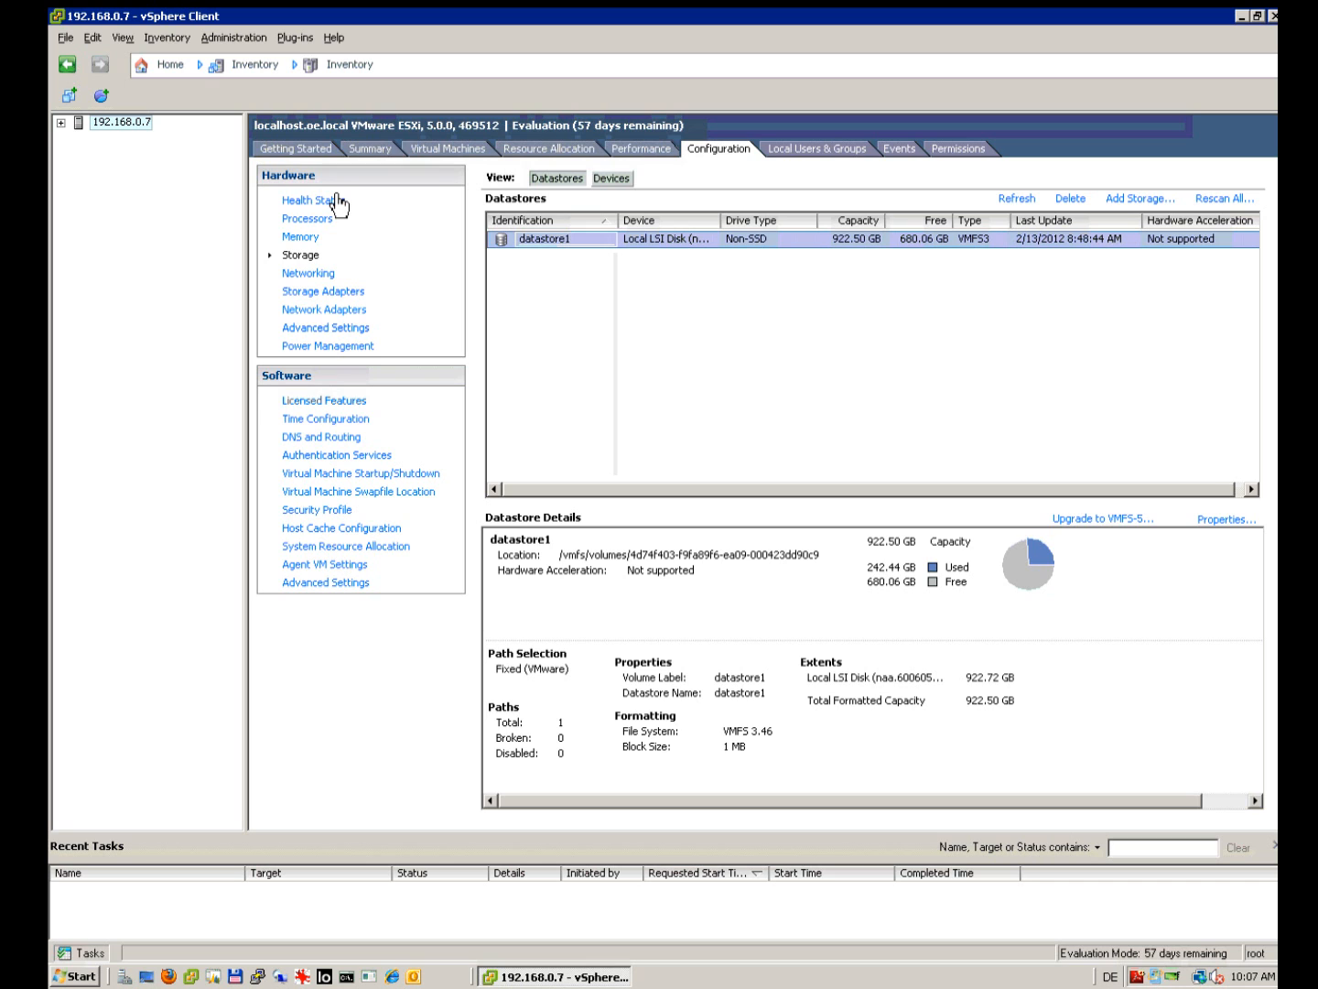
left_click(62, 122)
left_click(114, 139)
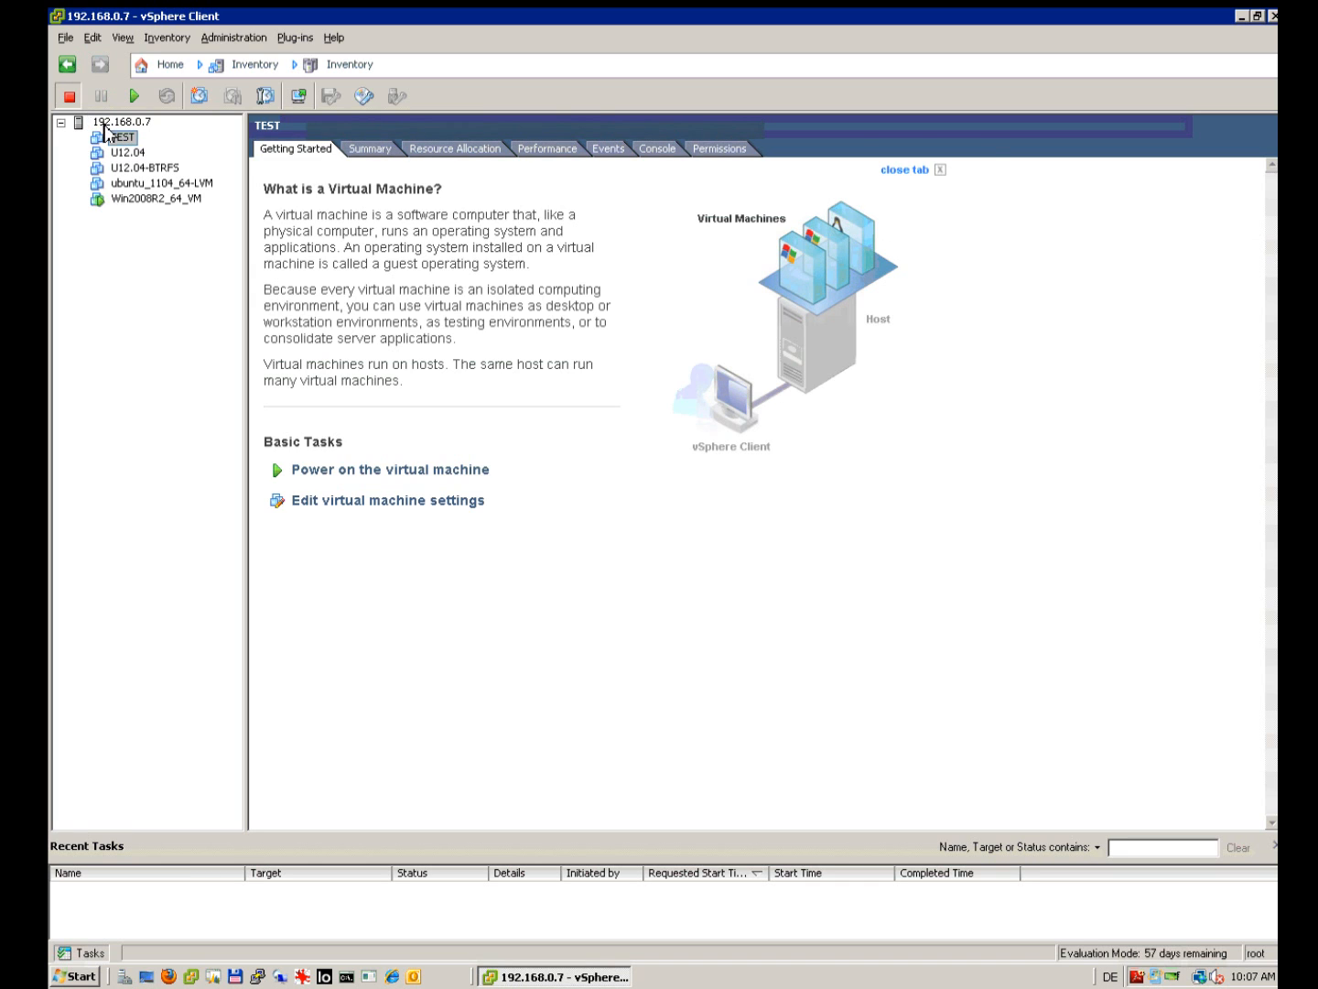
left_click(104, 127)
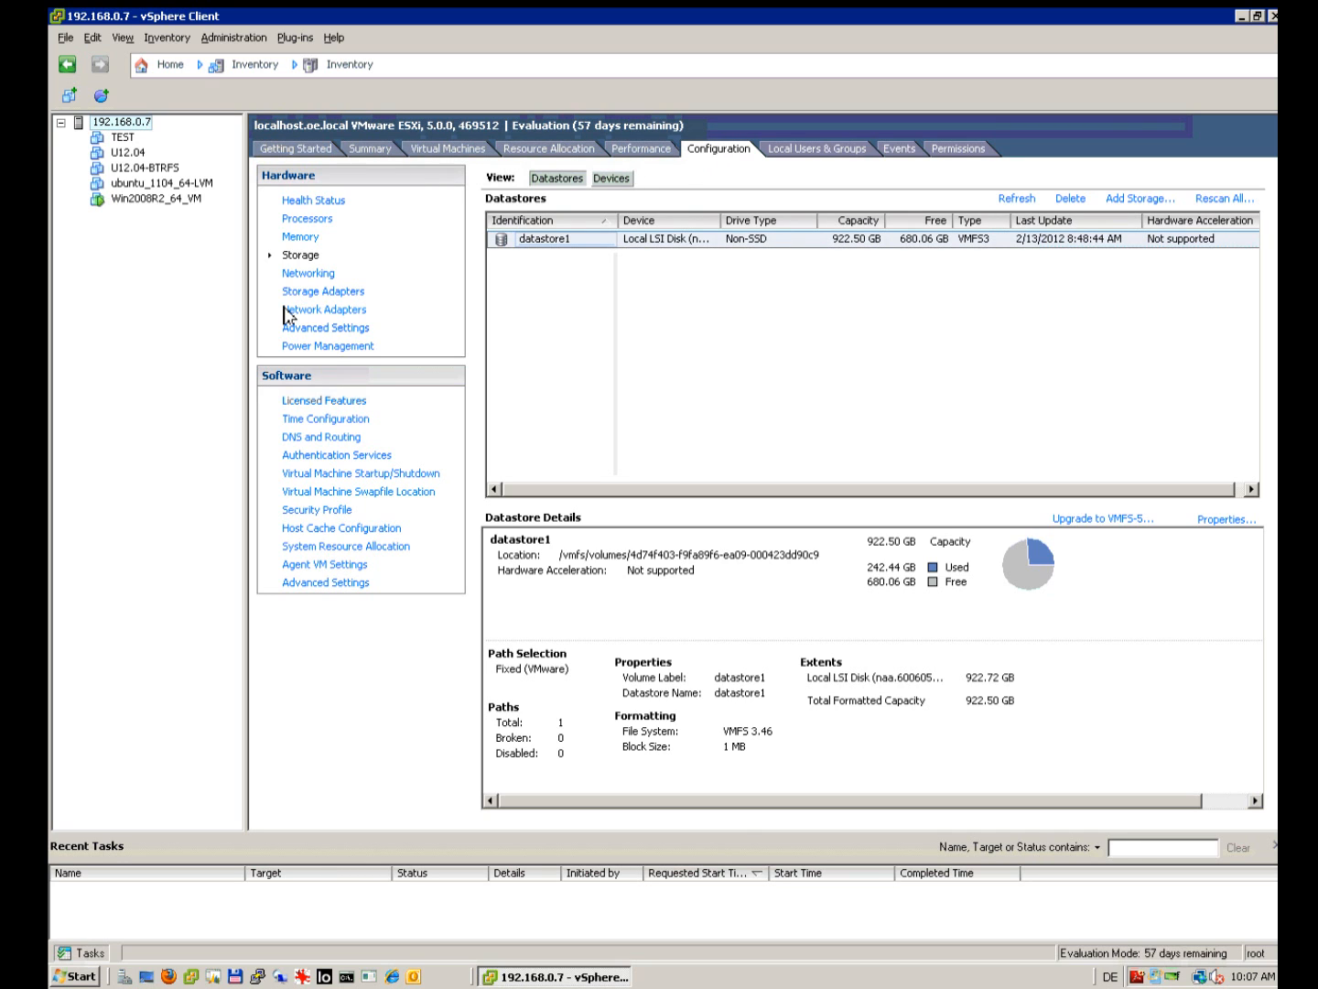
left_click(582, 244)
right_click(582, 251)
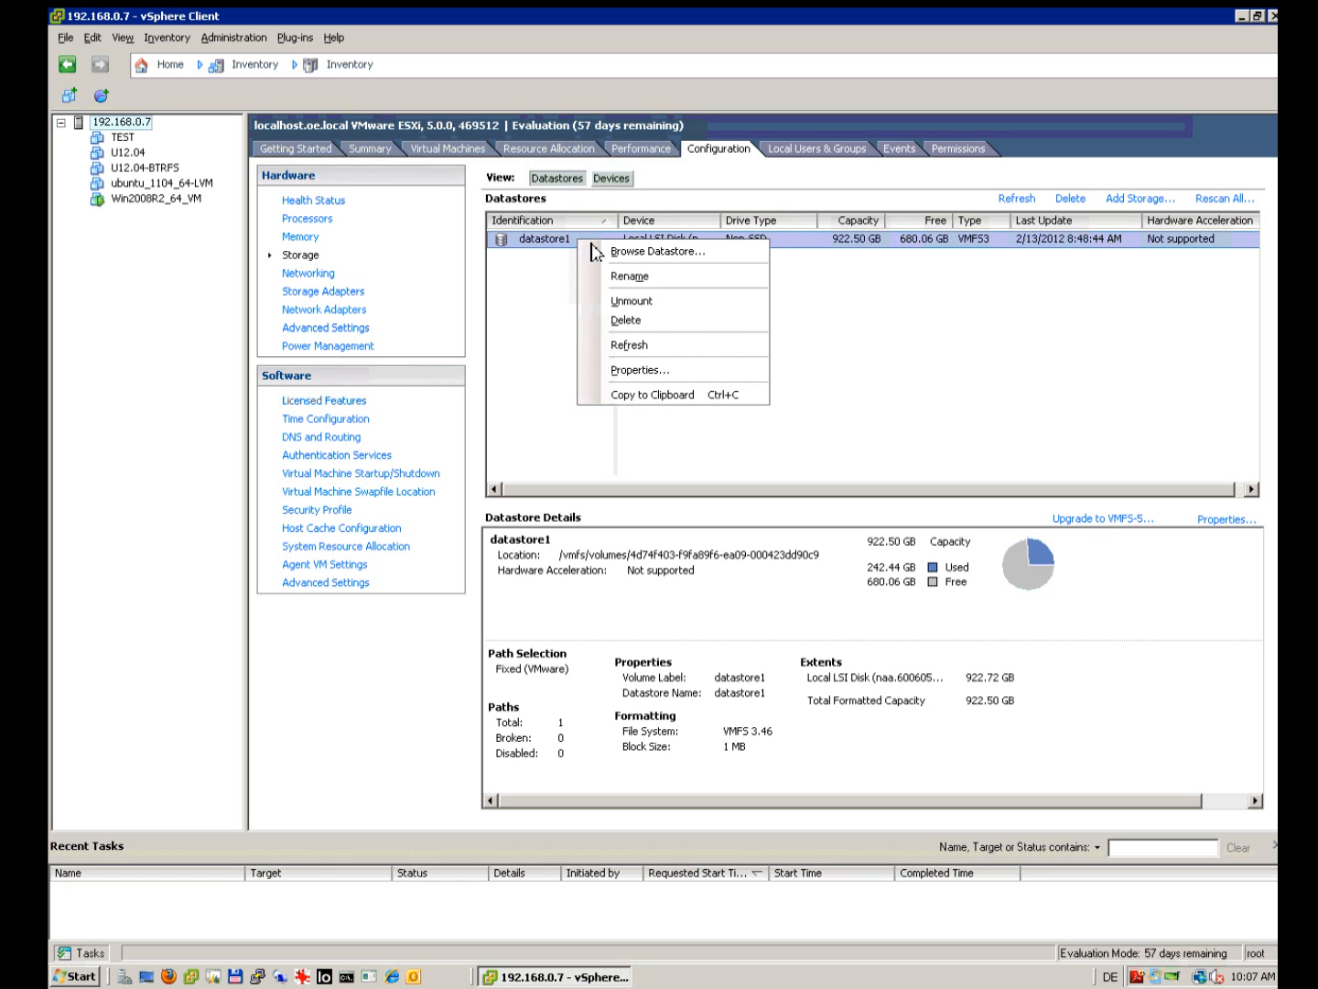
left_click(651, 253)
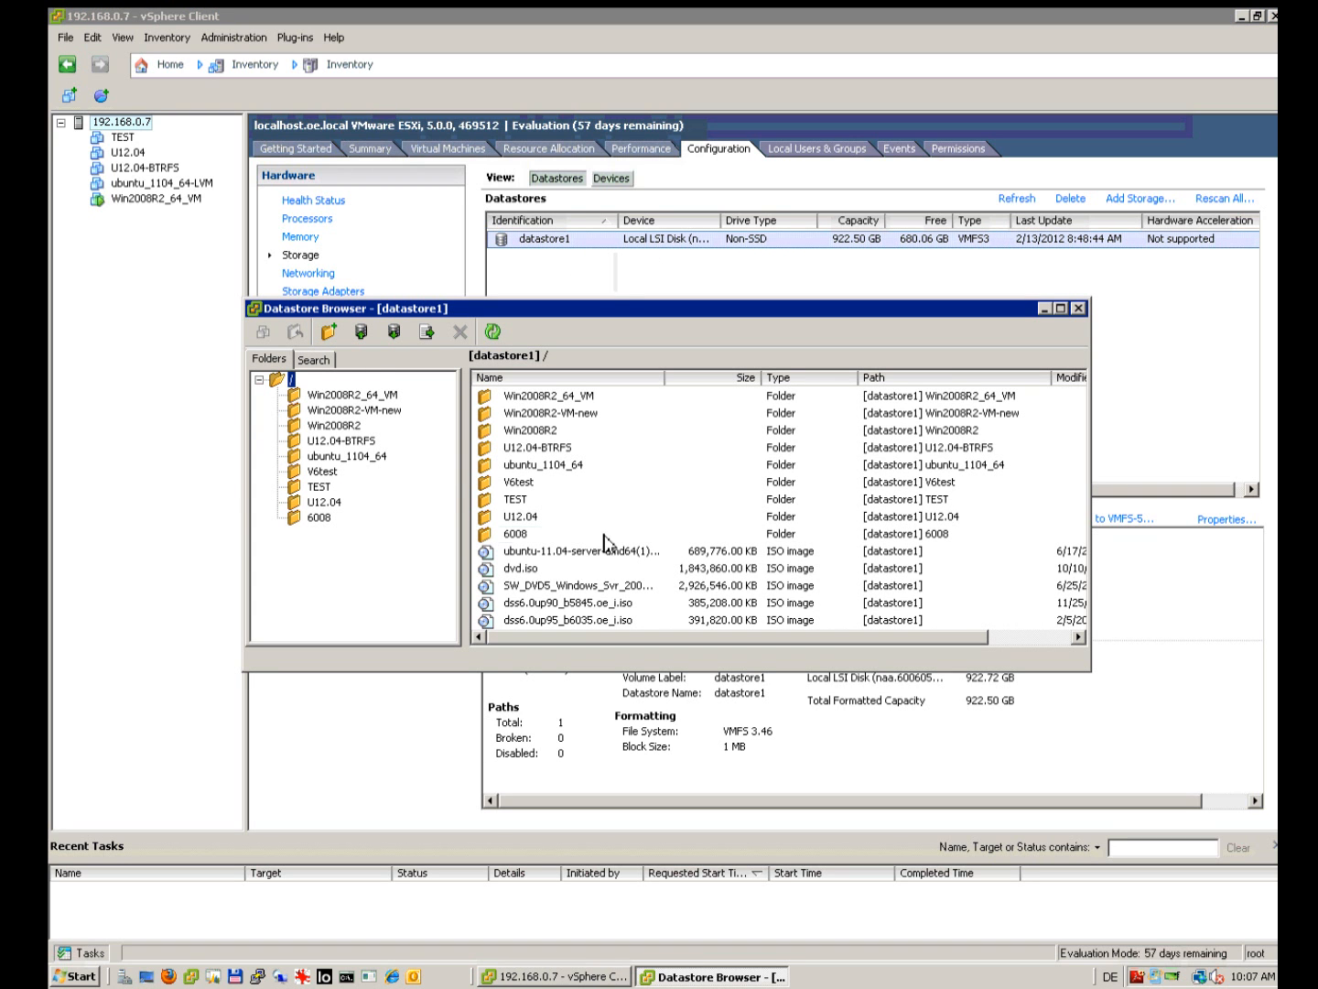
left_click(556, 569)
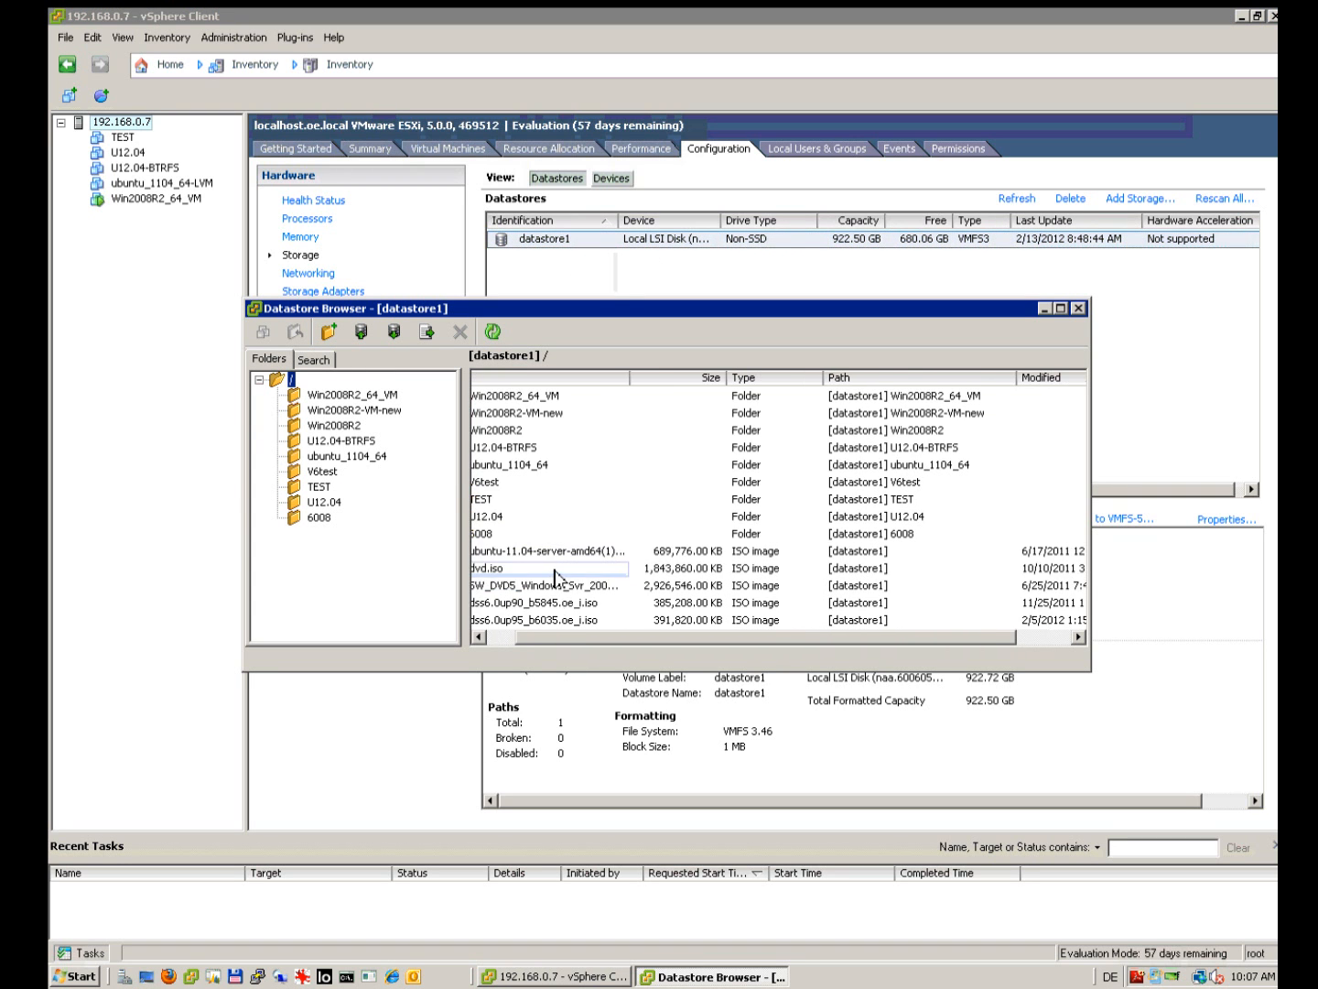
left_click(364, 335)
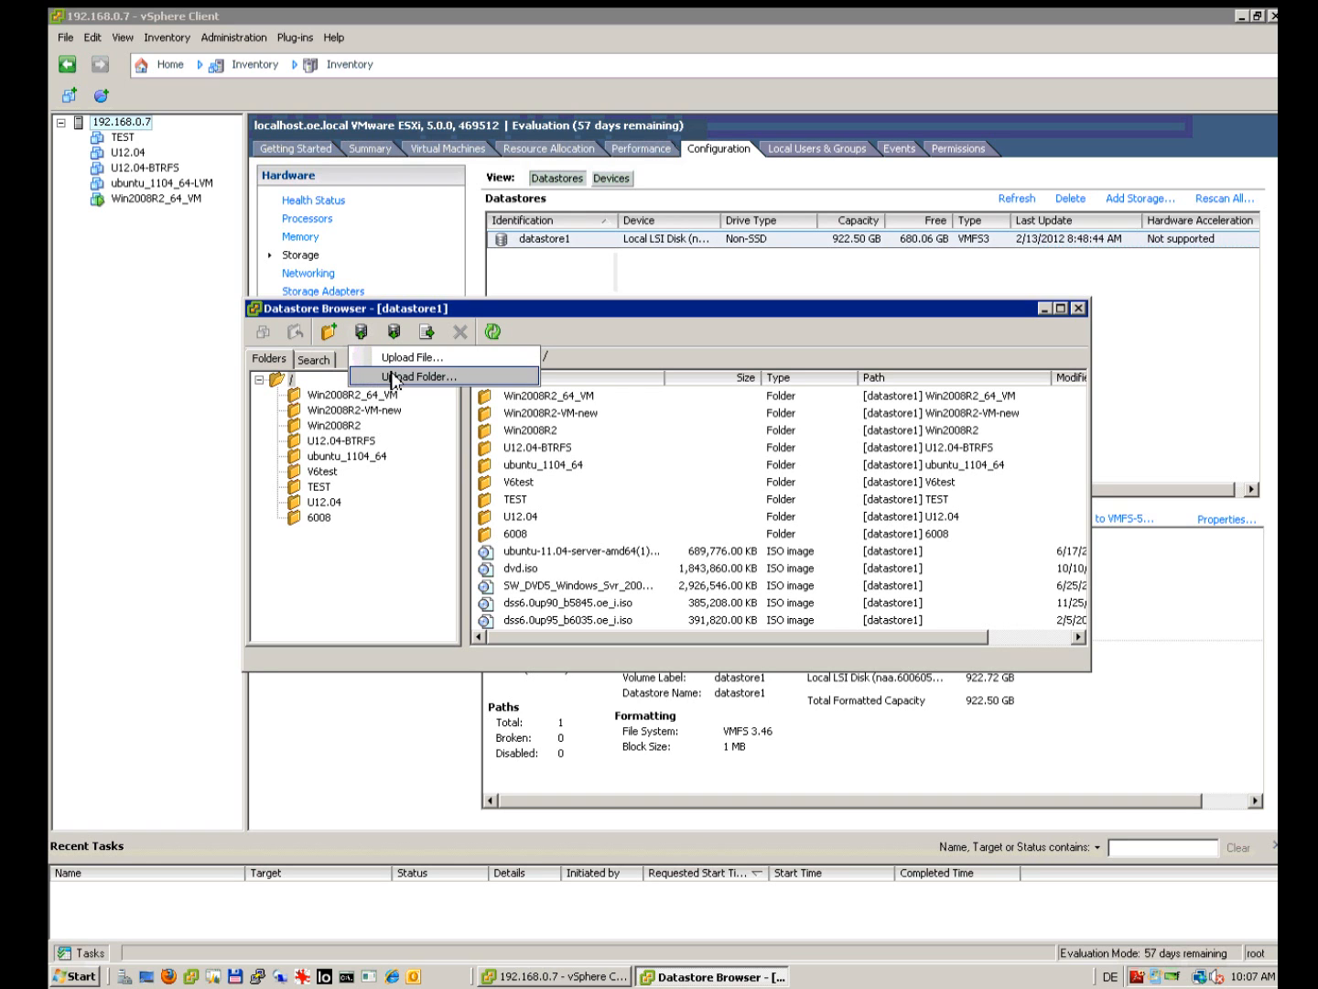
left_click(396, 359)
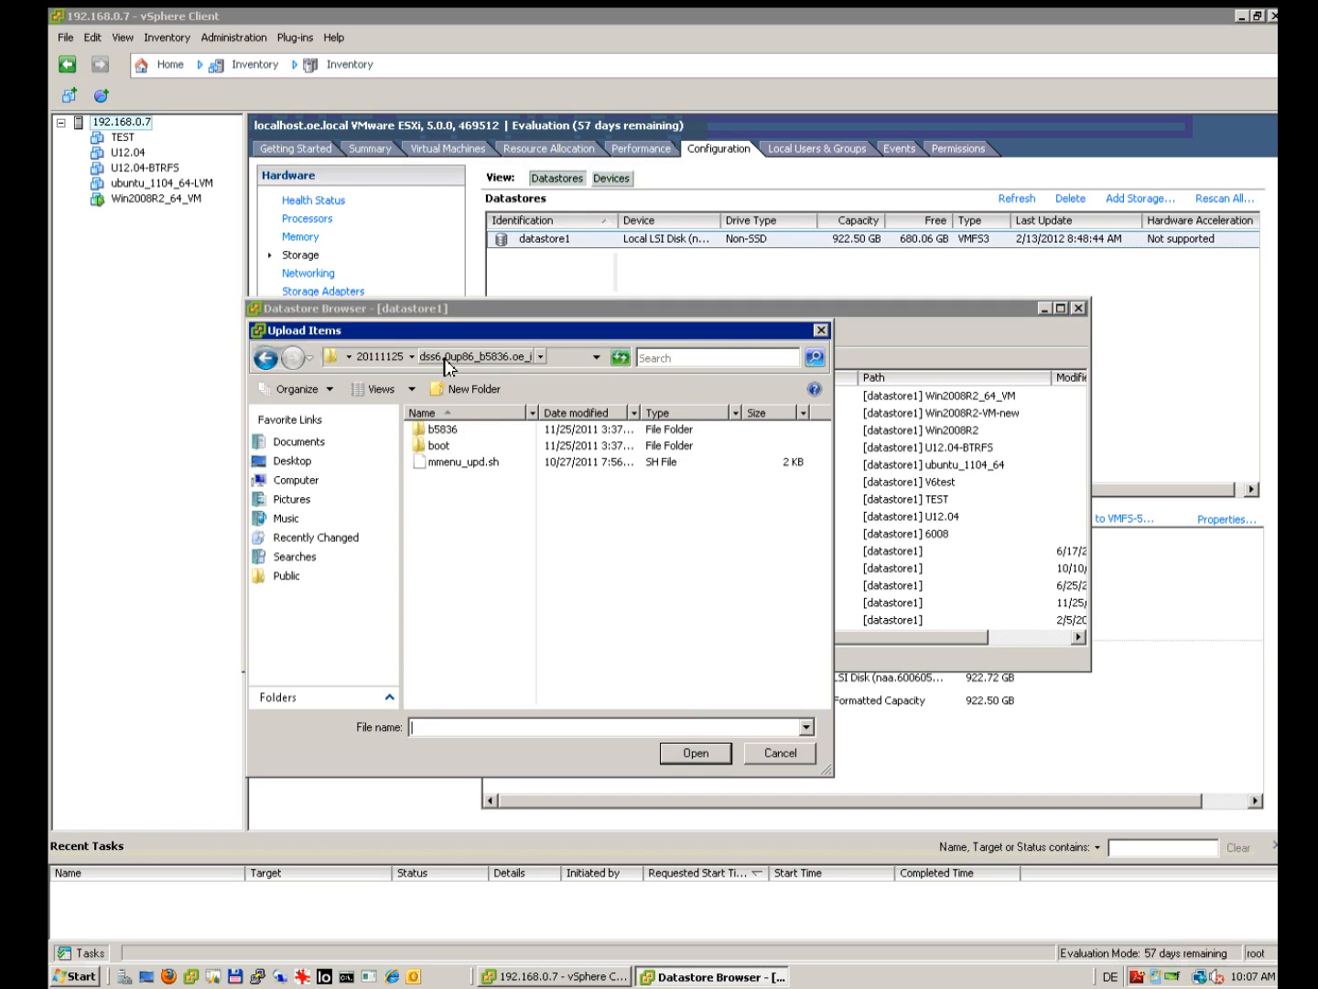
left_click(777, 757)
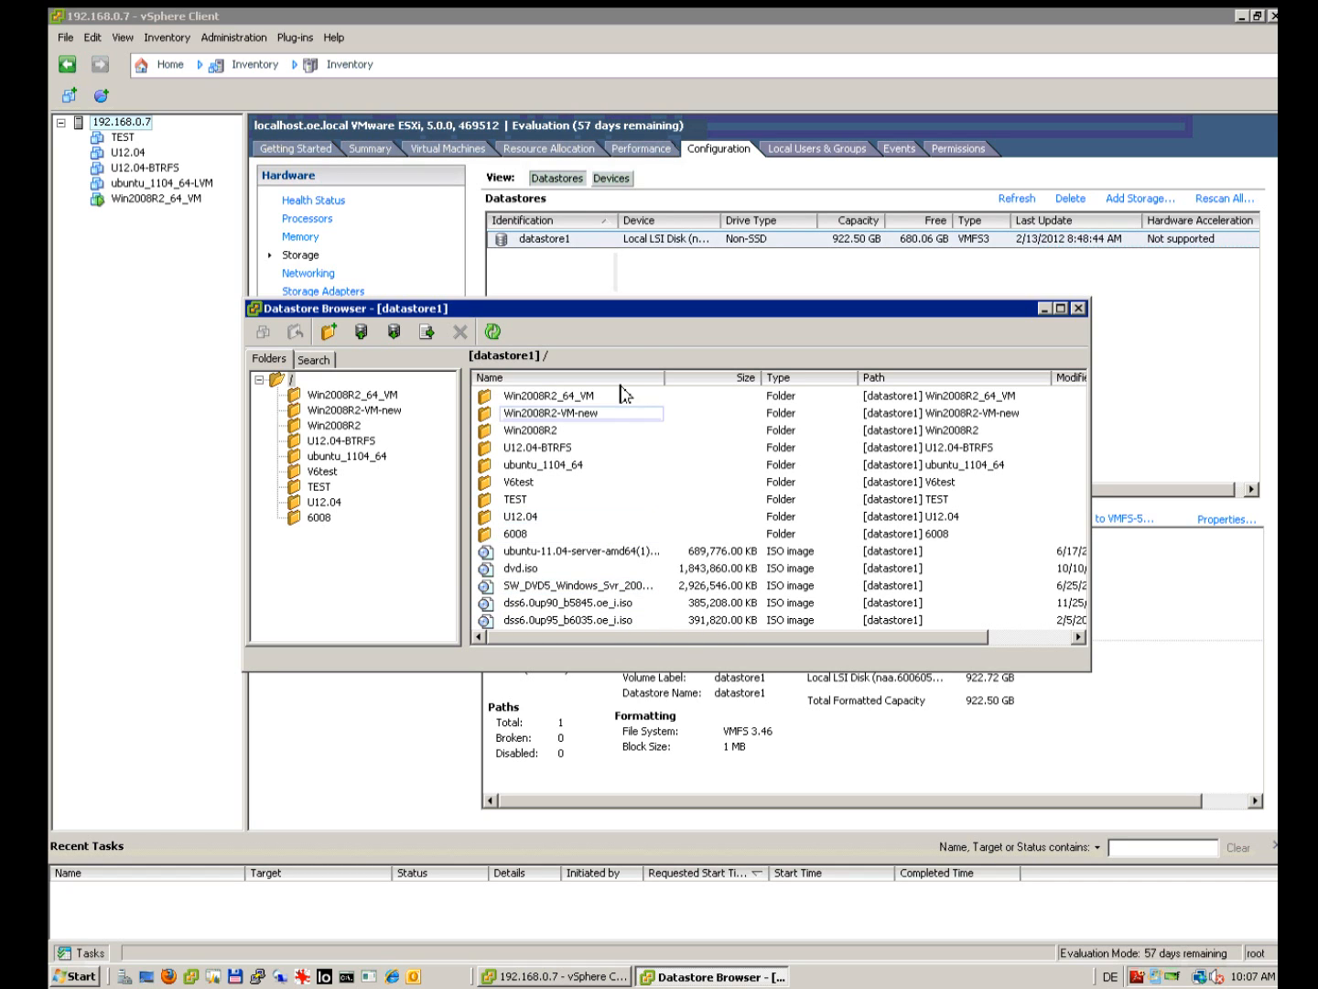
left_click_drag(645, 315, 441, 356)
left_click(918, 340)
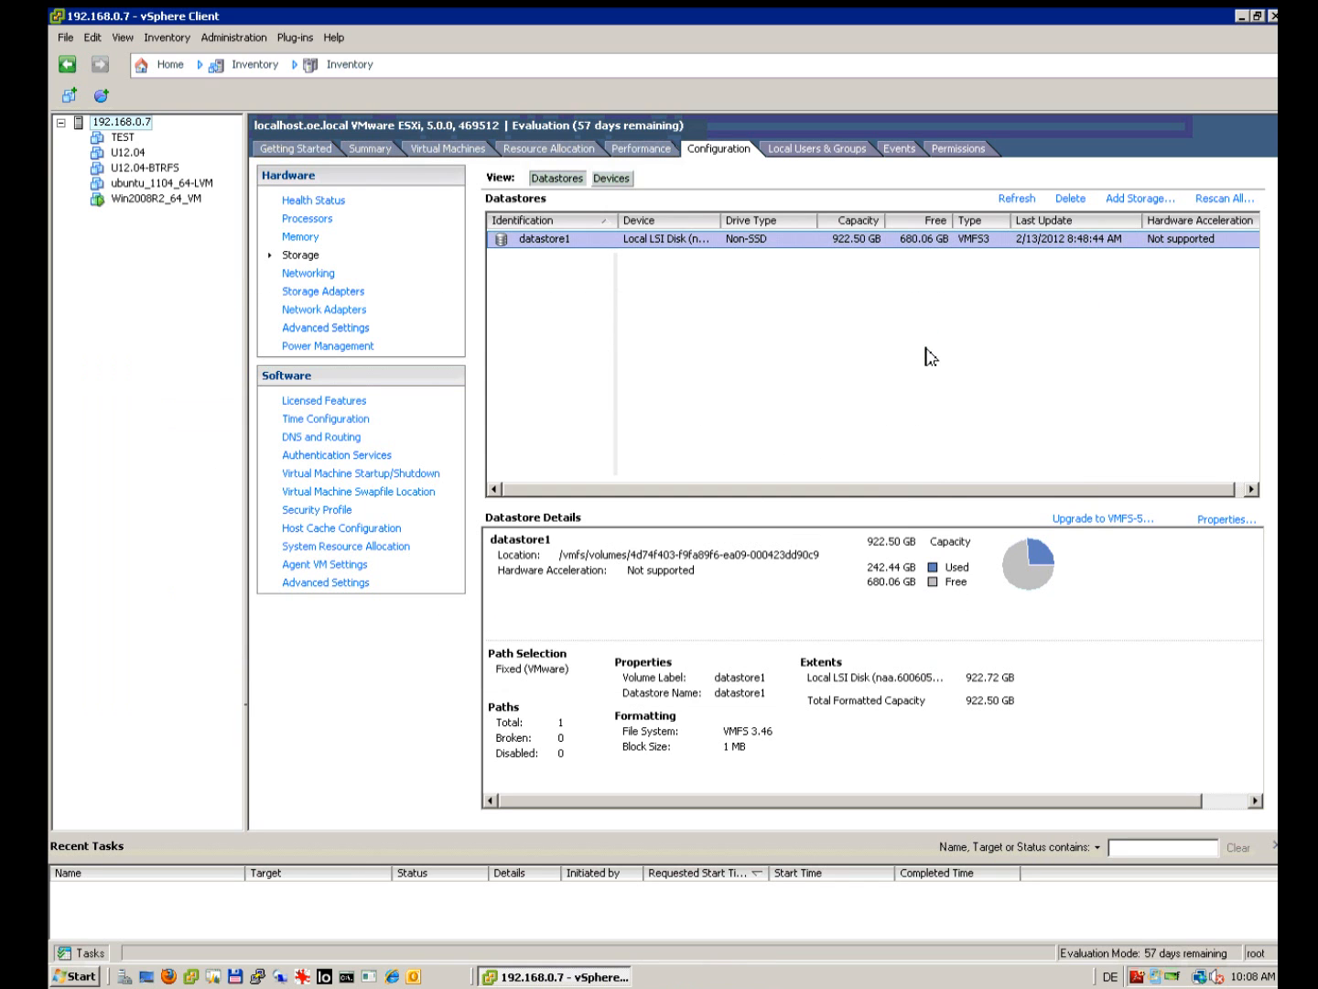
Step: Start a Custom new virtual machine and name it 'TEST DSS'
left_click(73, 101)
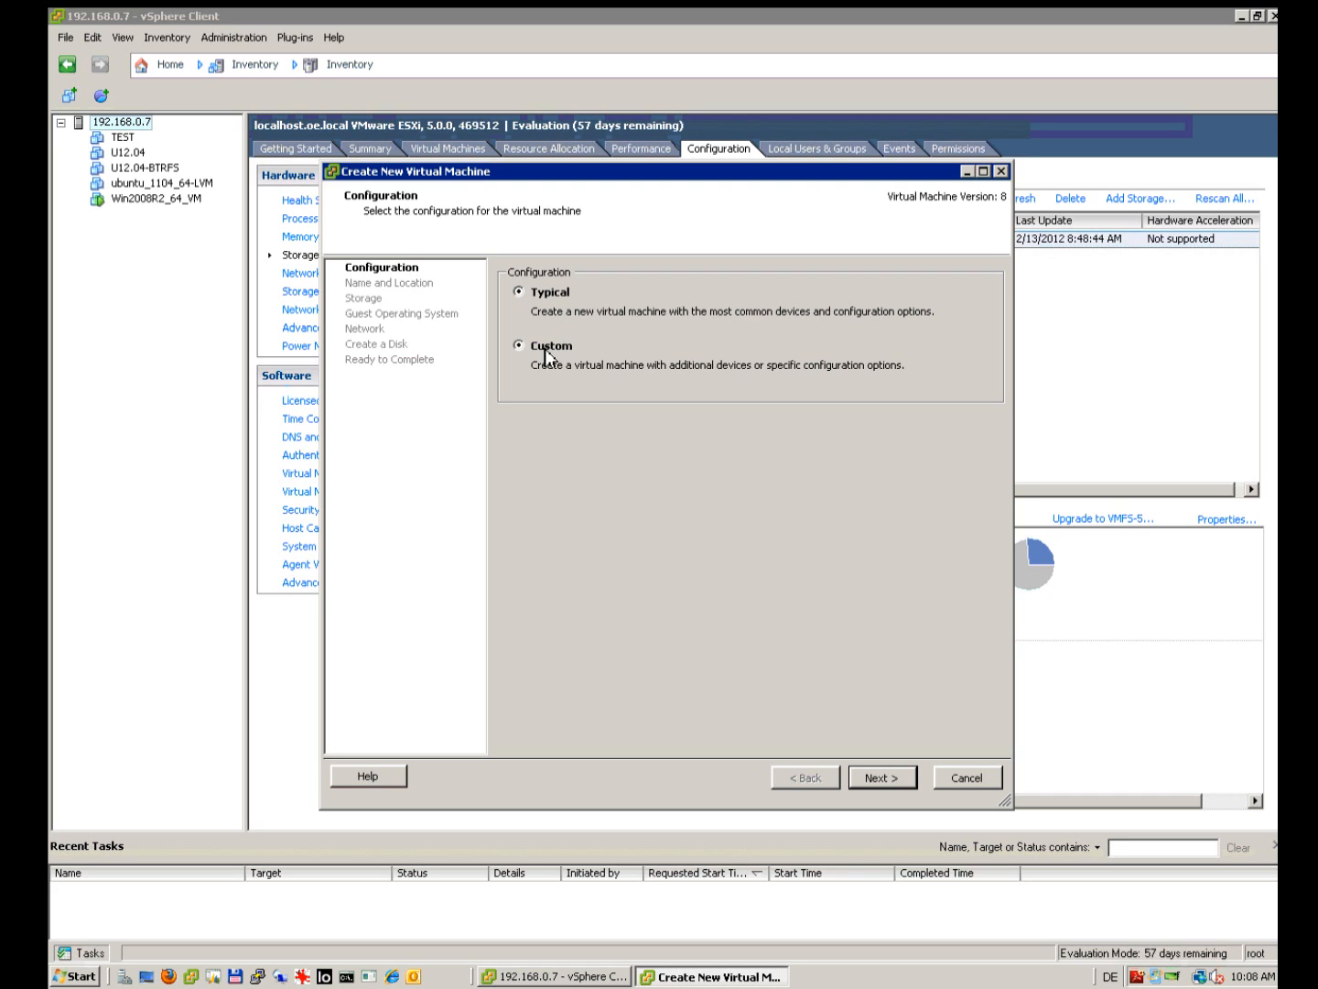
left_click(547, 355)
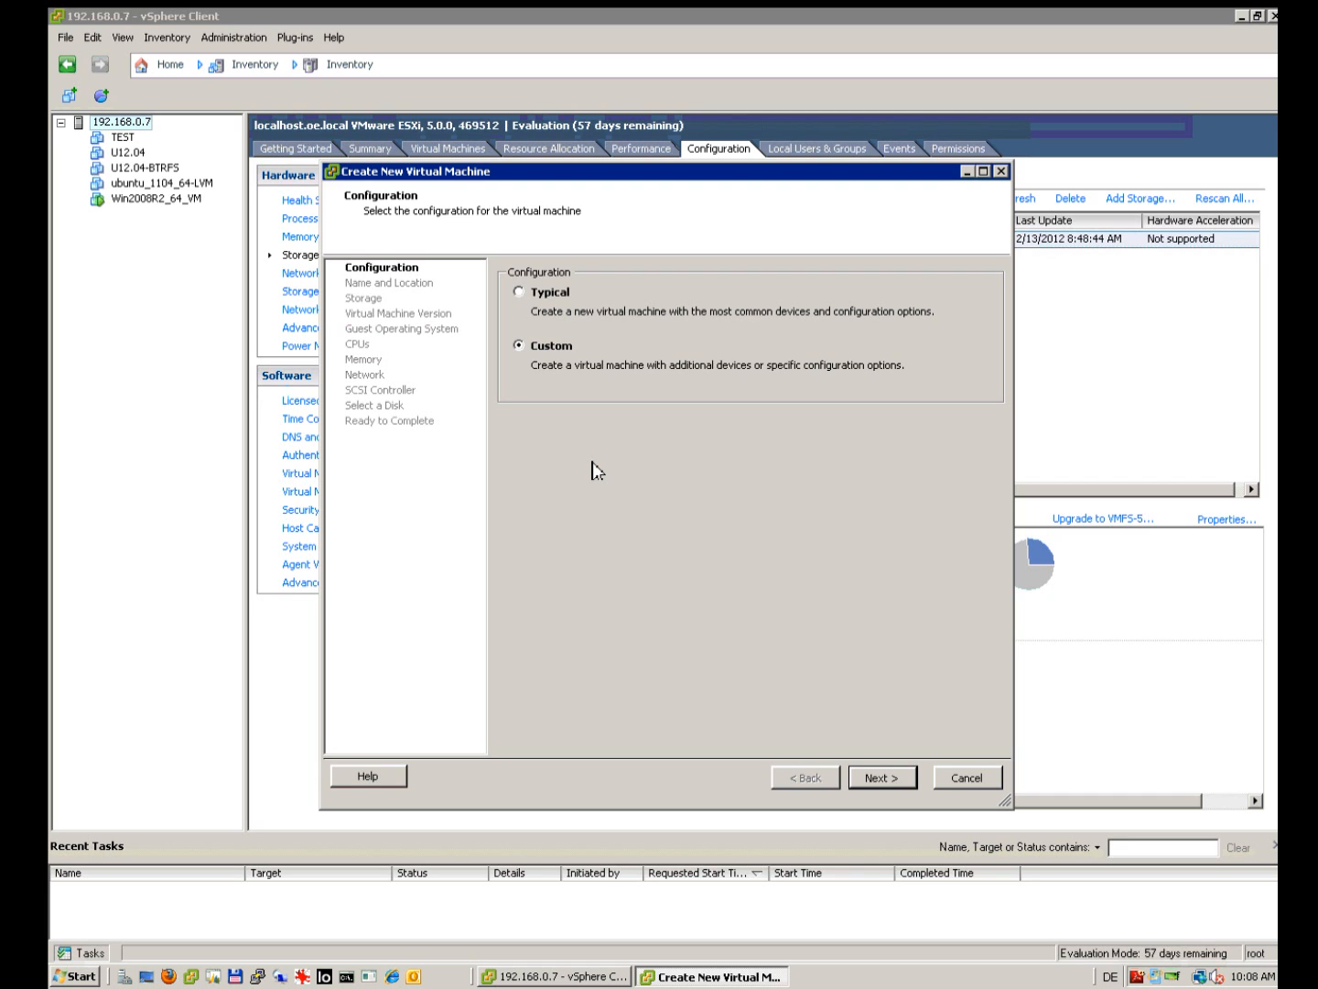
left_click(879, 779)
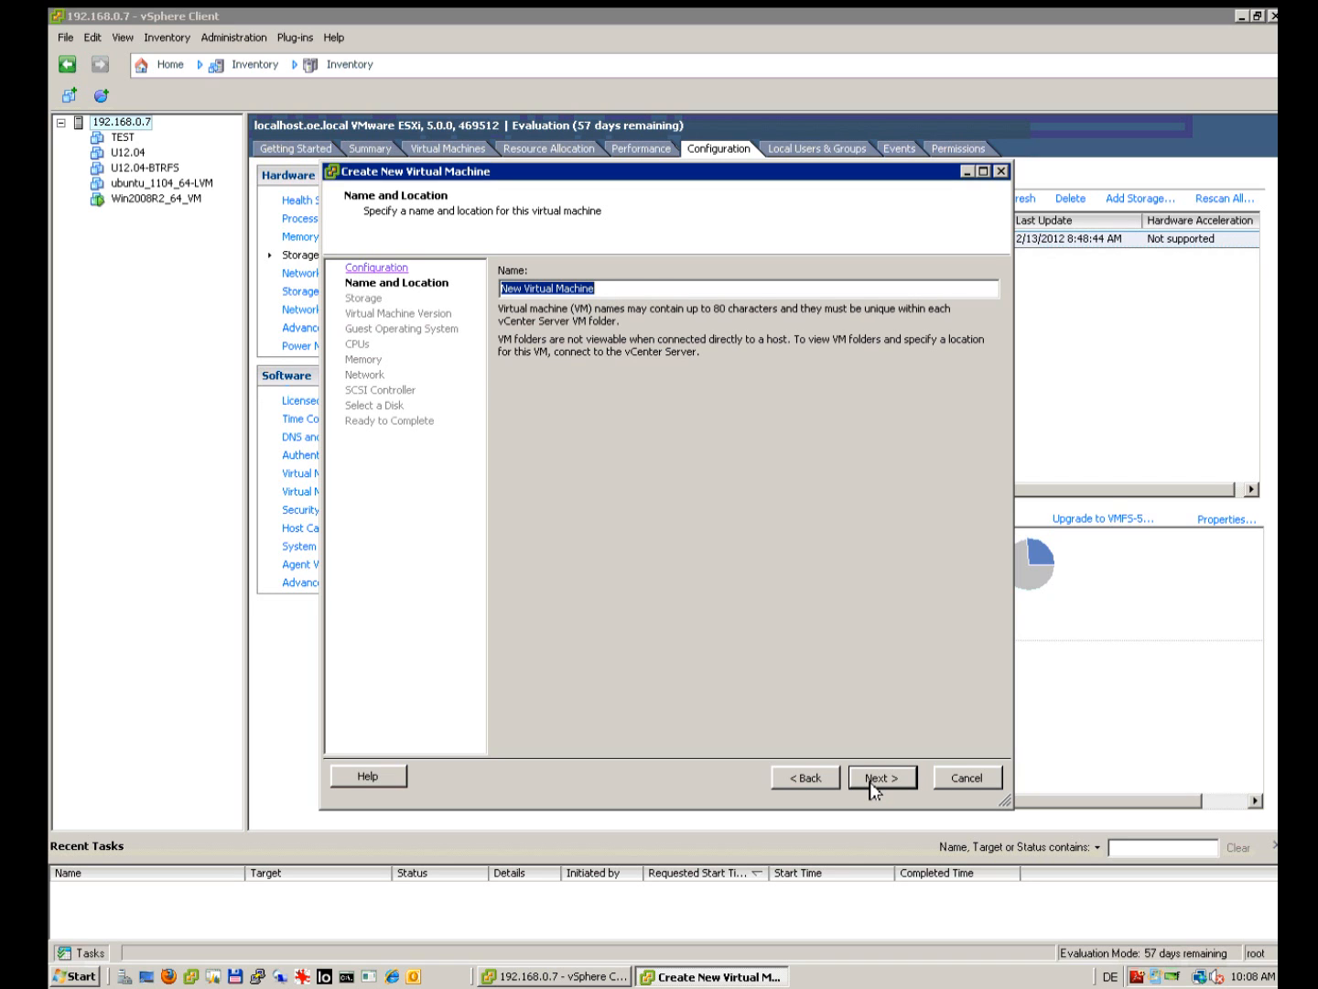
type("TEST DSS")
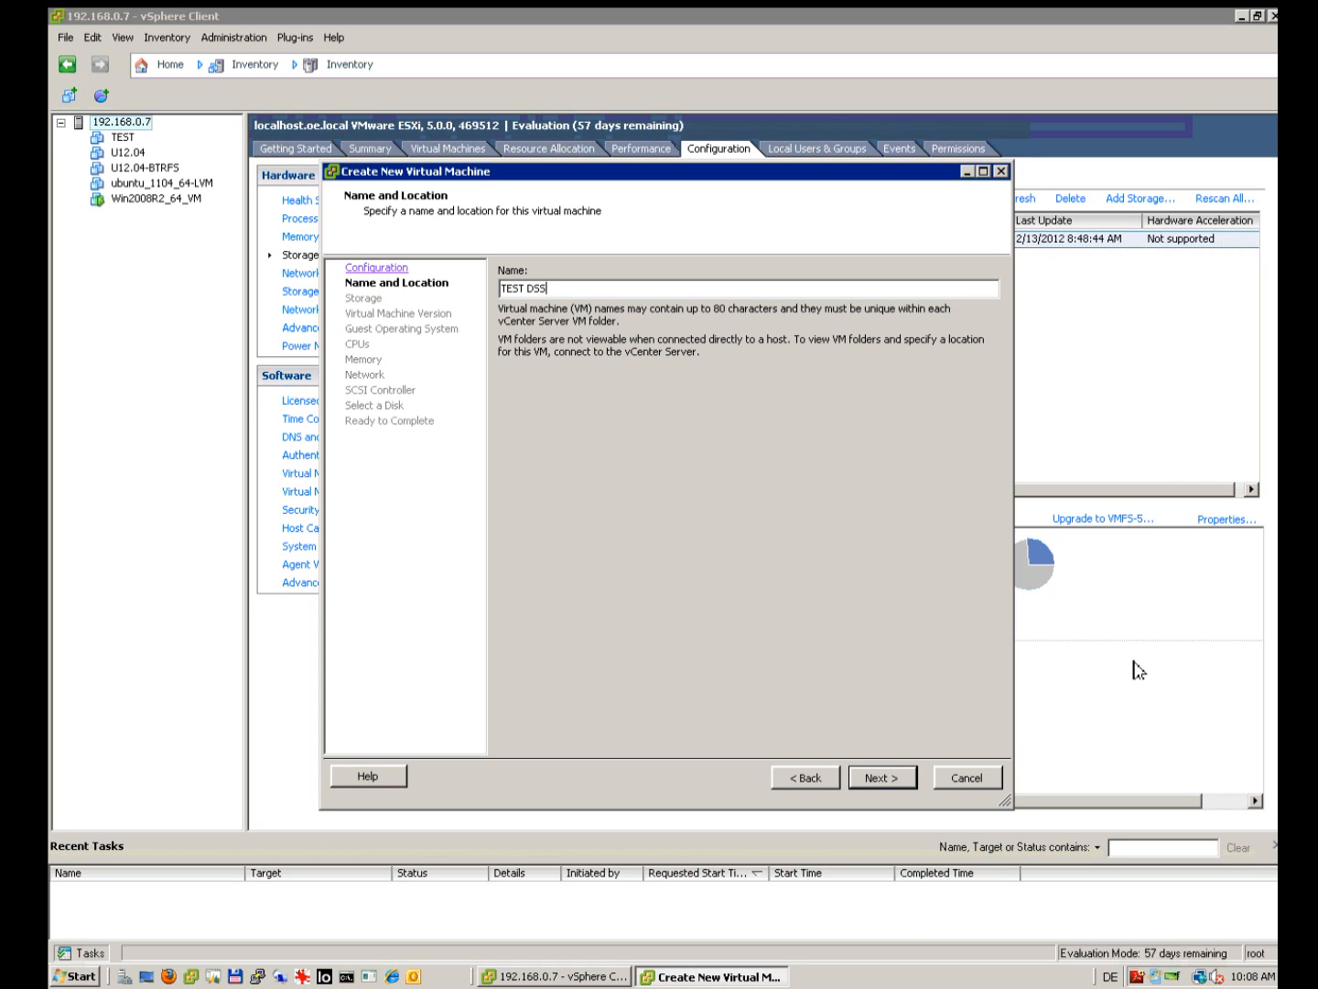
left_click(882, 779)
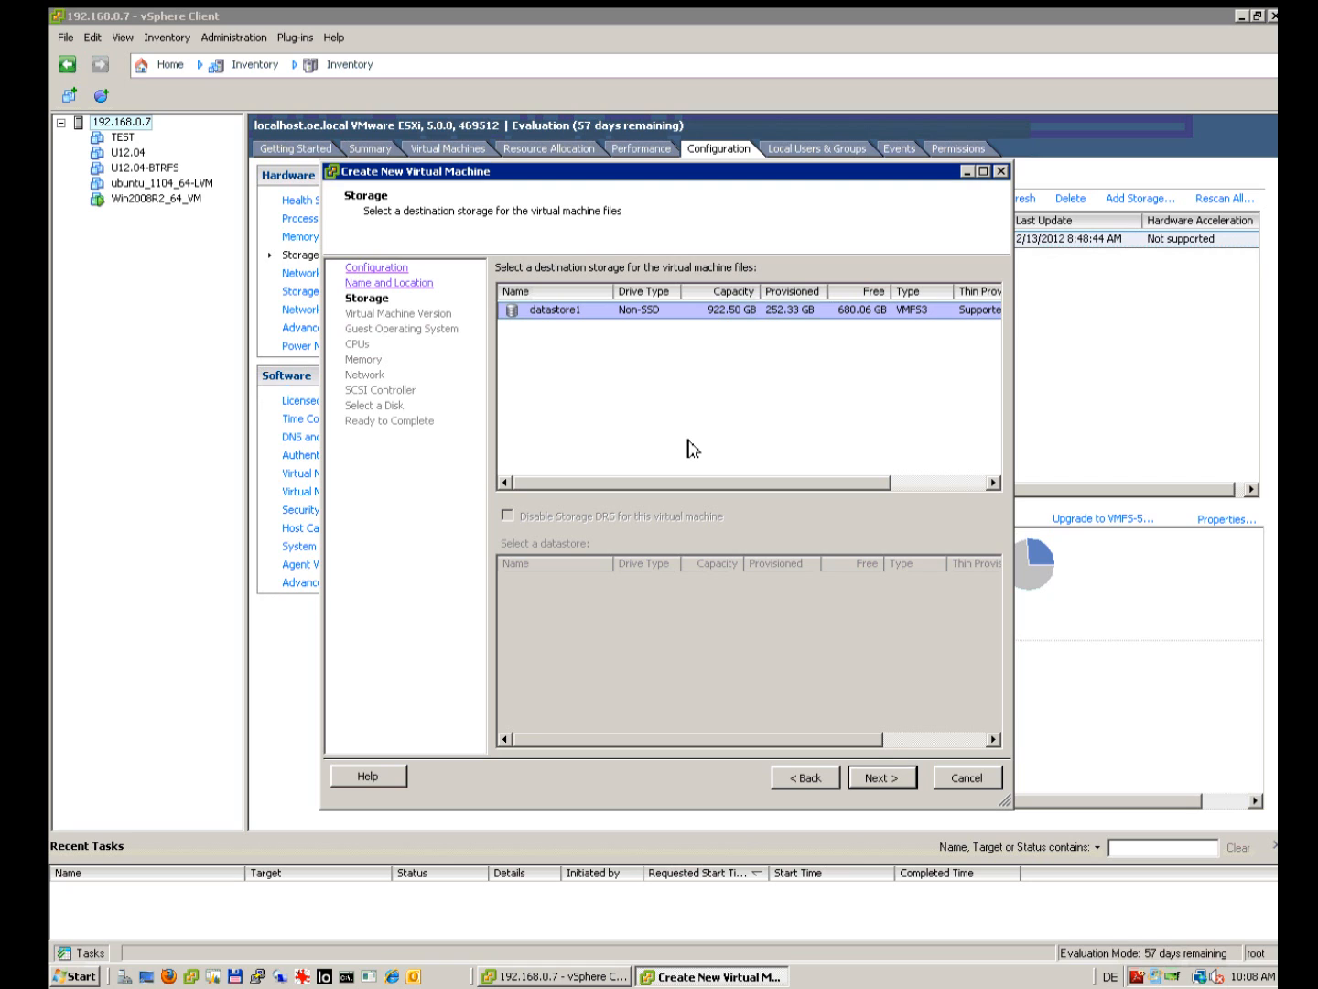
Step: Keep datastore1 and VM version 8, and set the guest OS to Linux, Debian GNU/Linux 4 (64-bit)
left_click(890, 788)
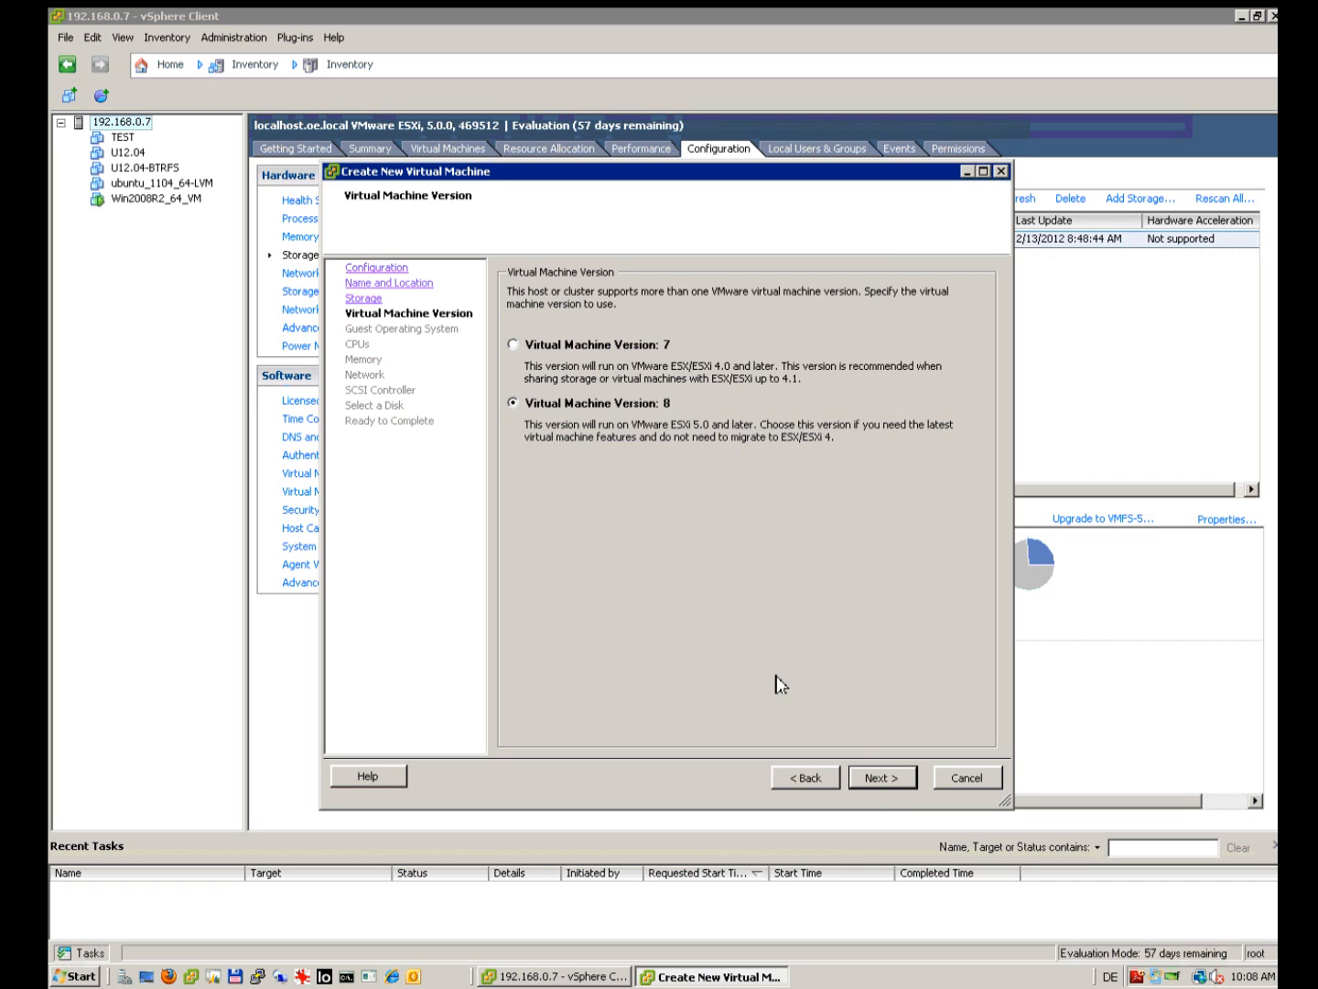
left_click(889, 778)
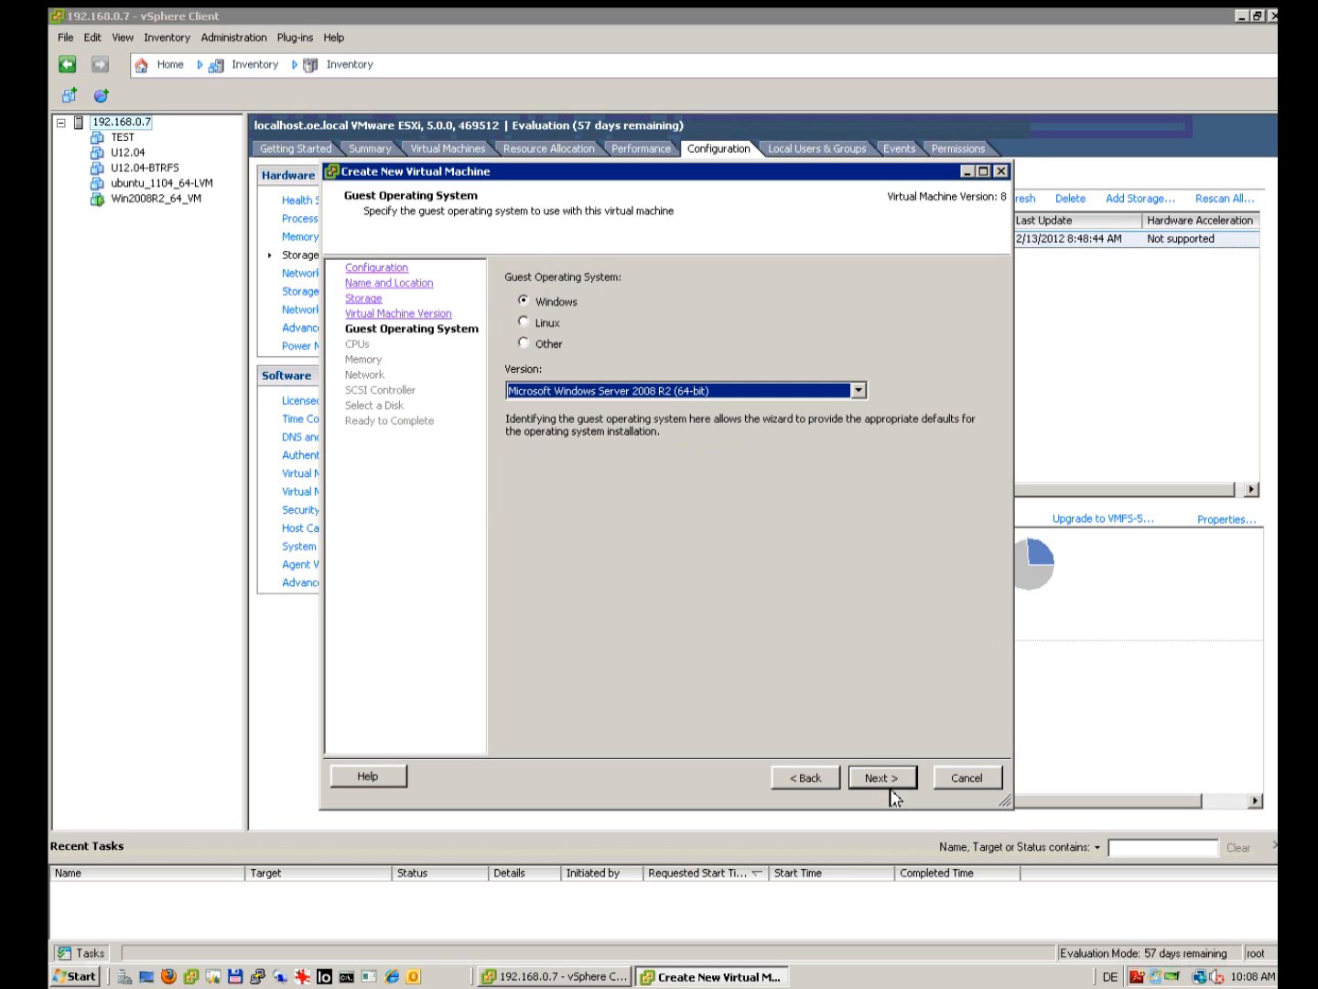
left_click(528, 328)
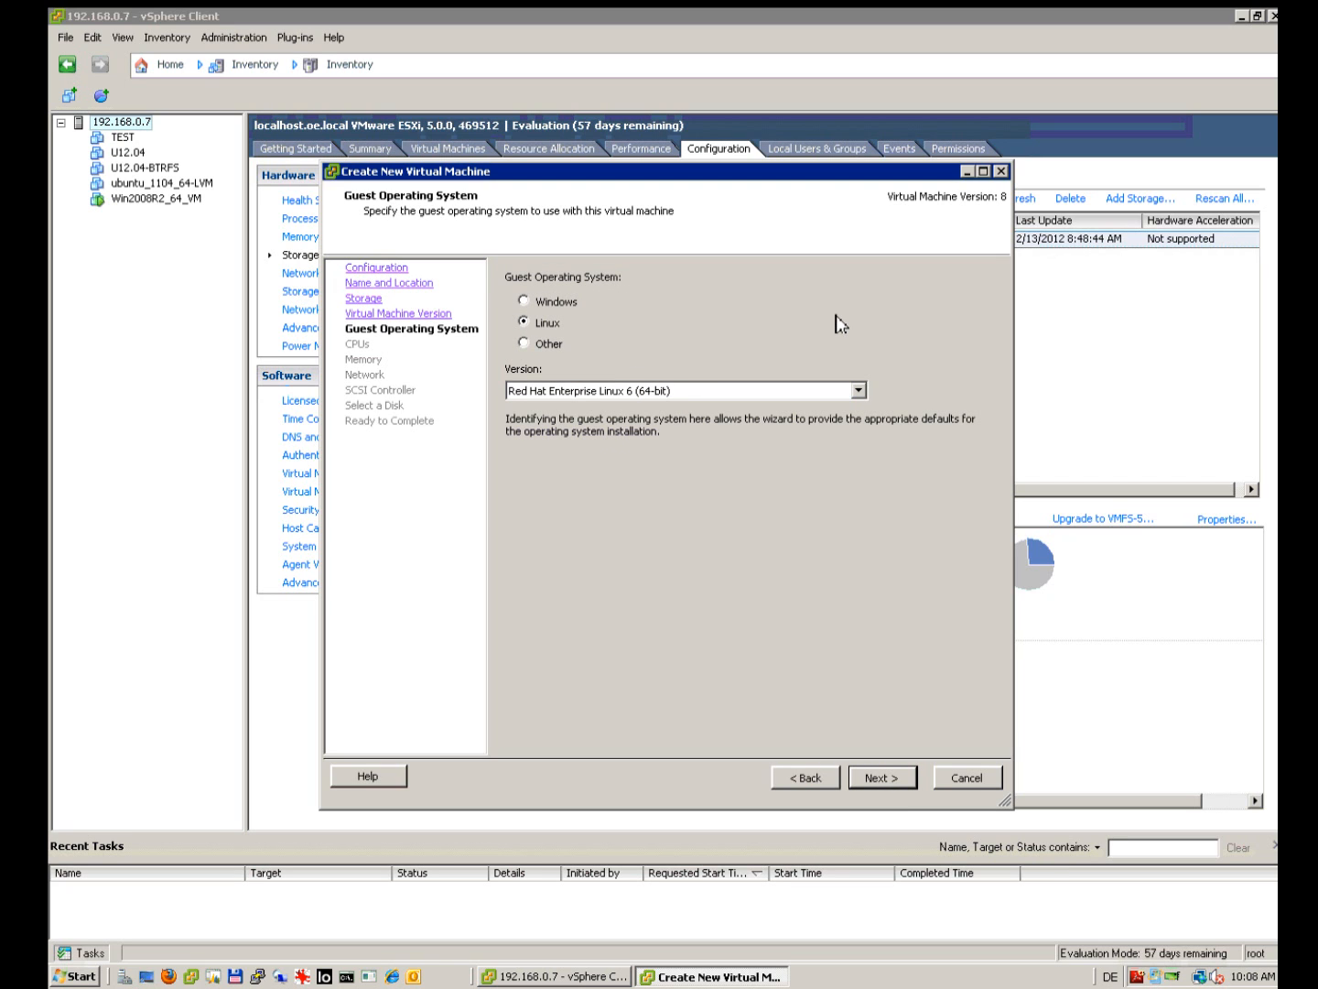
left_click(858, 391)
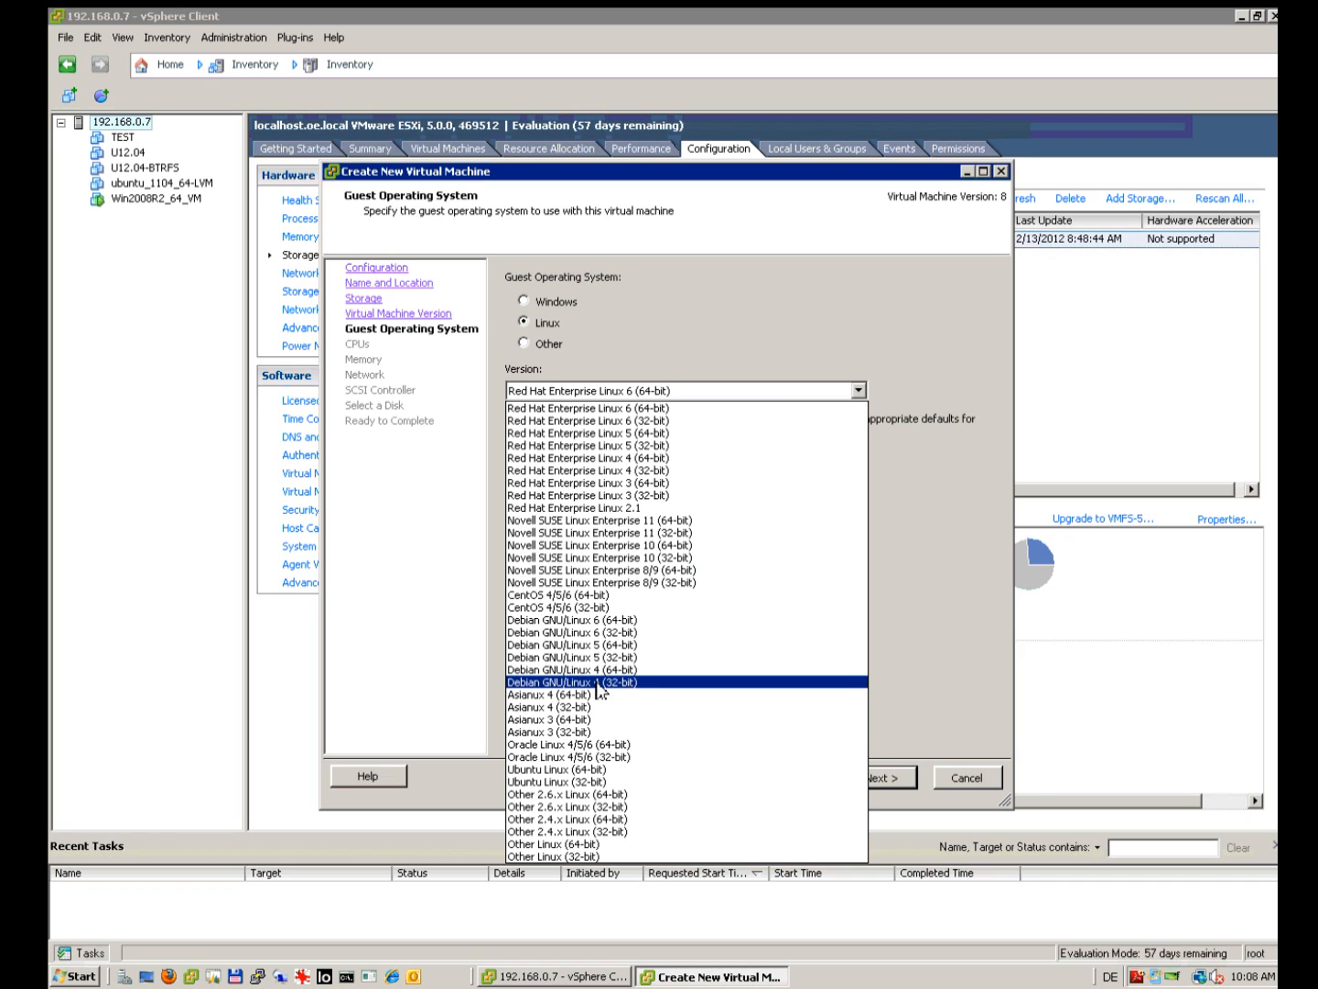
left_click(620, 673)
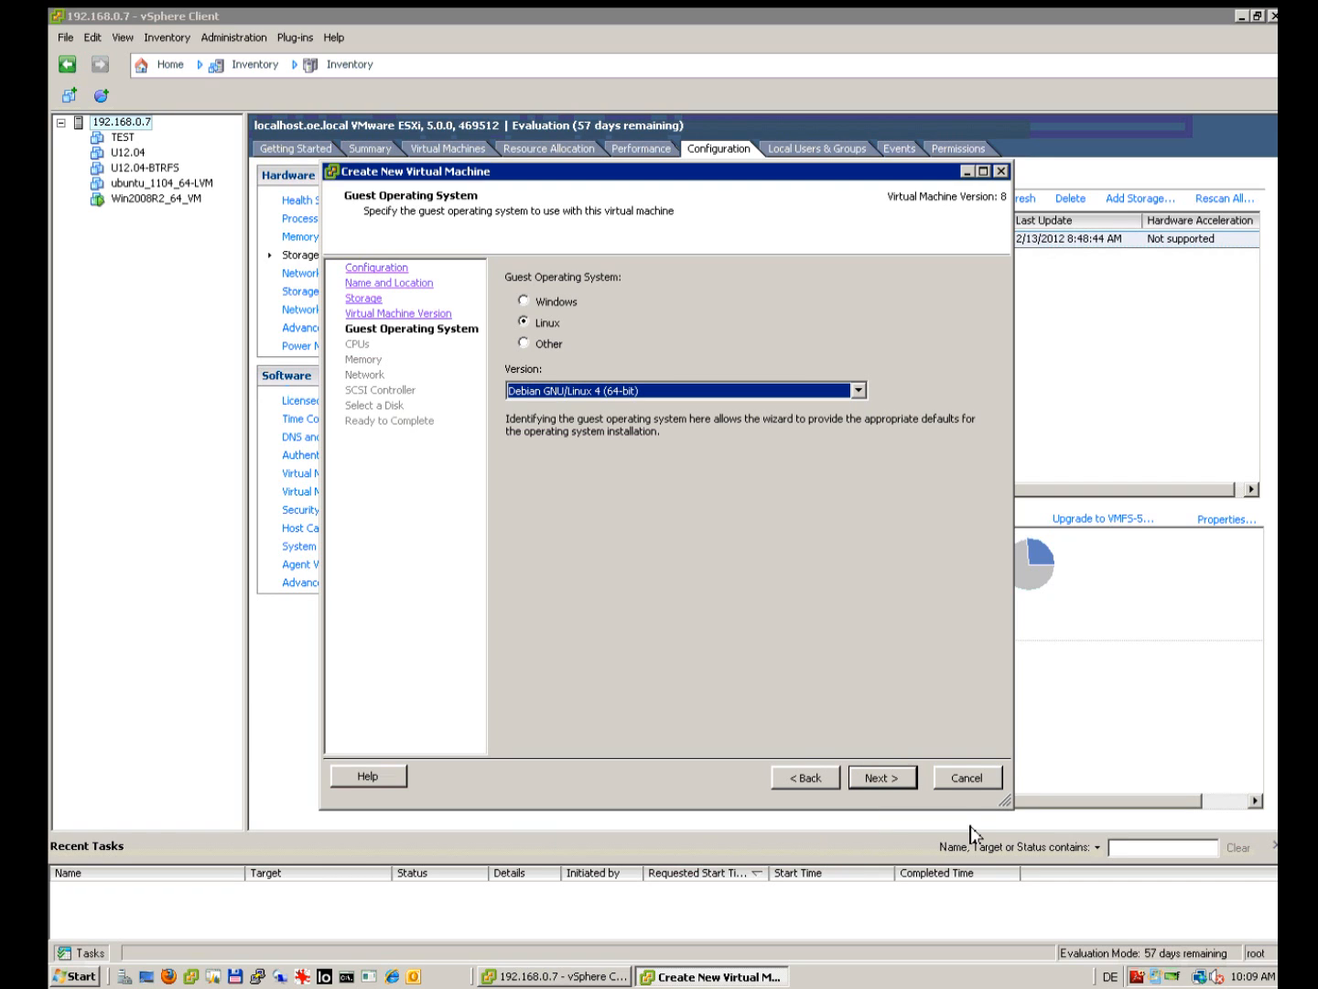
left_click(882, 783)
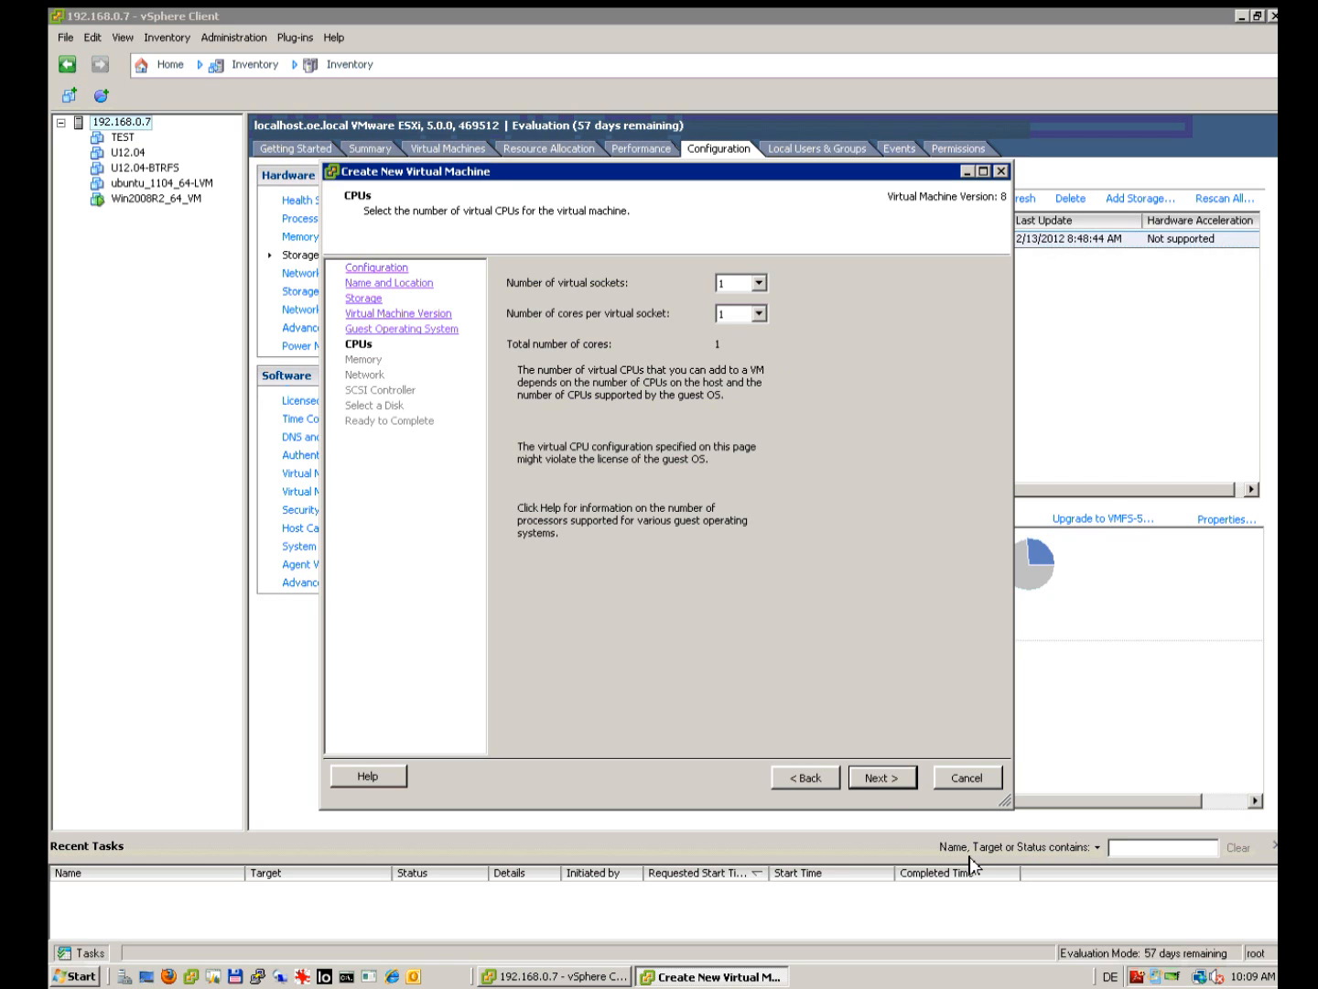
Step: Keep one virtual CPU and change memory from 384 to 1024 MB
left_click(881, 779)
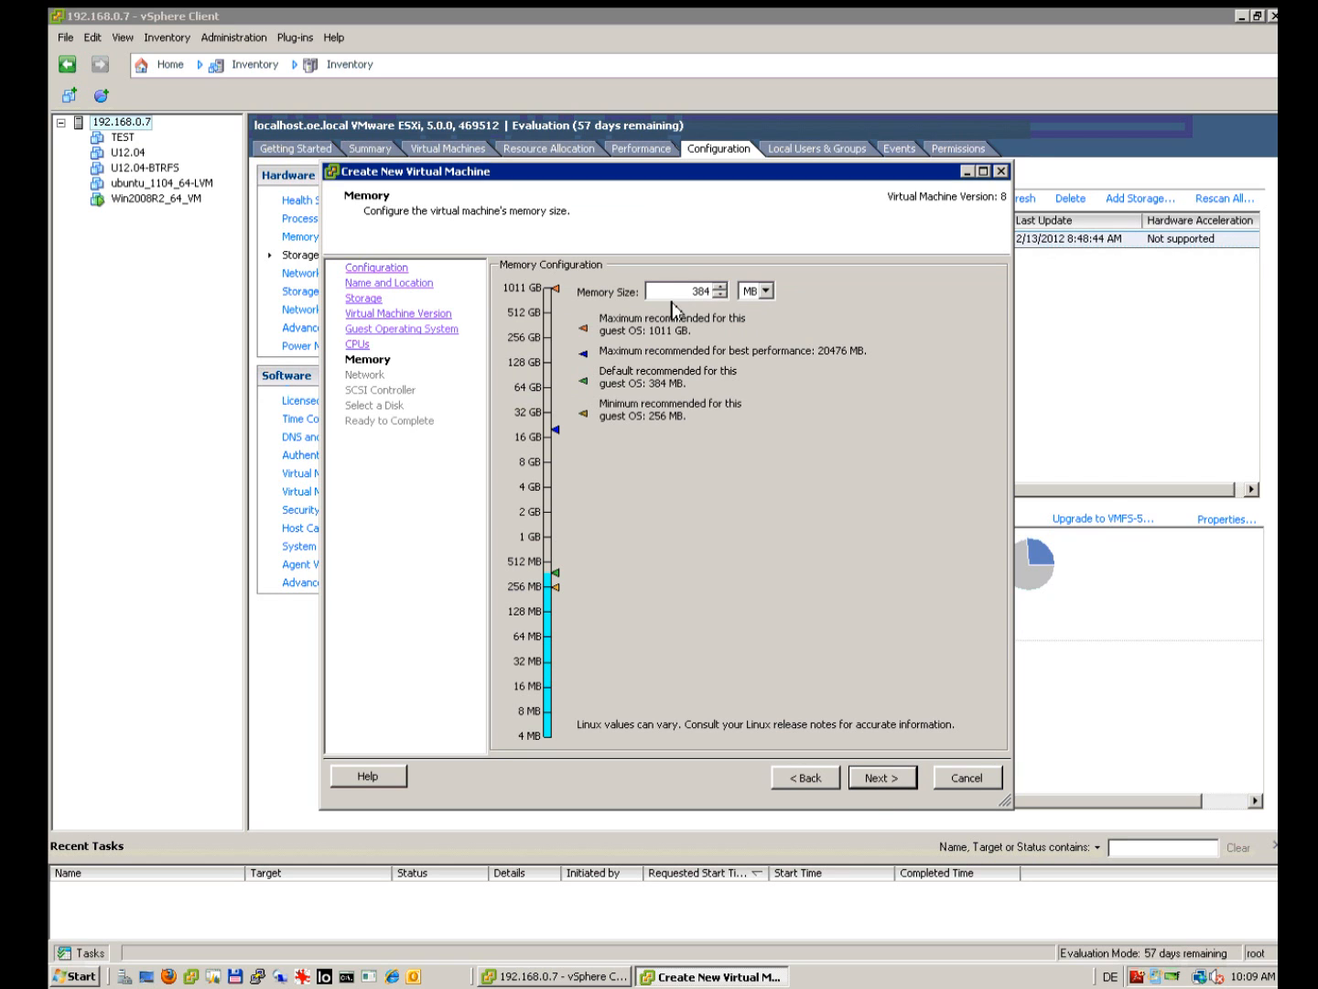
left_click_drag(679, 292, 783, 292)
type("1024")
left_click(880, 784)
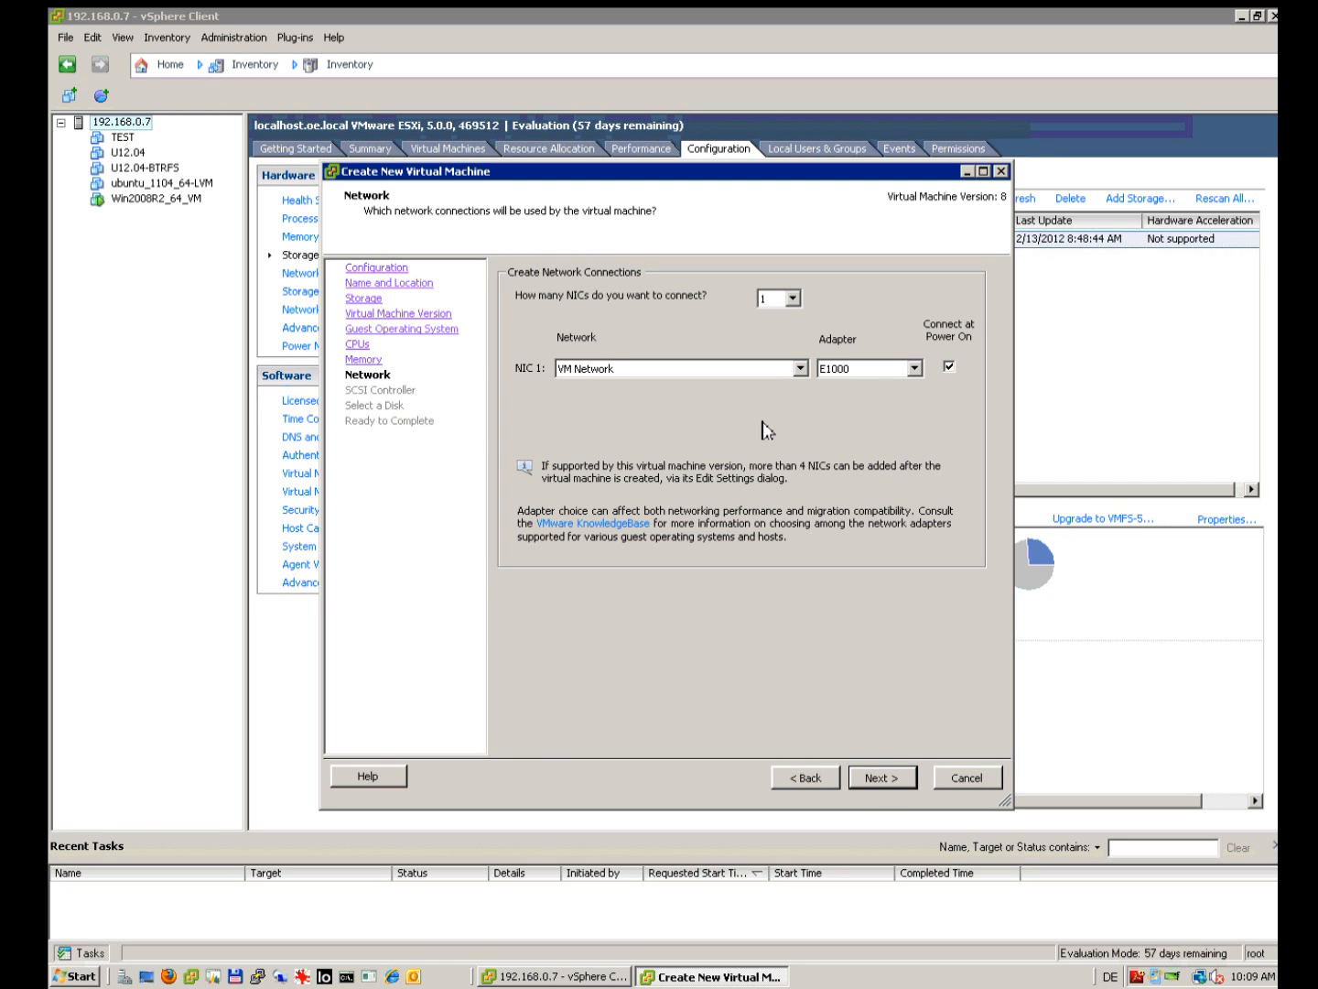
Step: Set the network adapter type to VMXNET 3 on VM Network
left_click(917, 374)
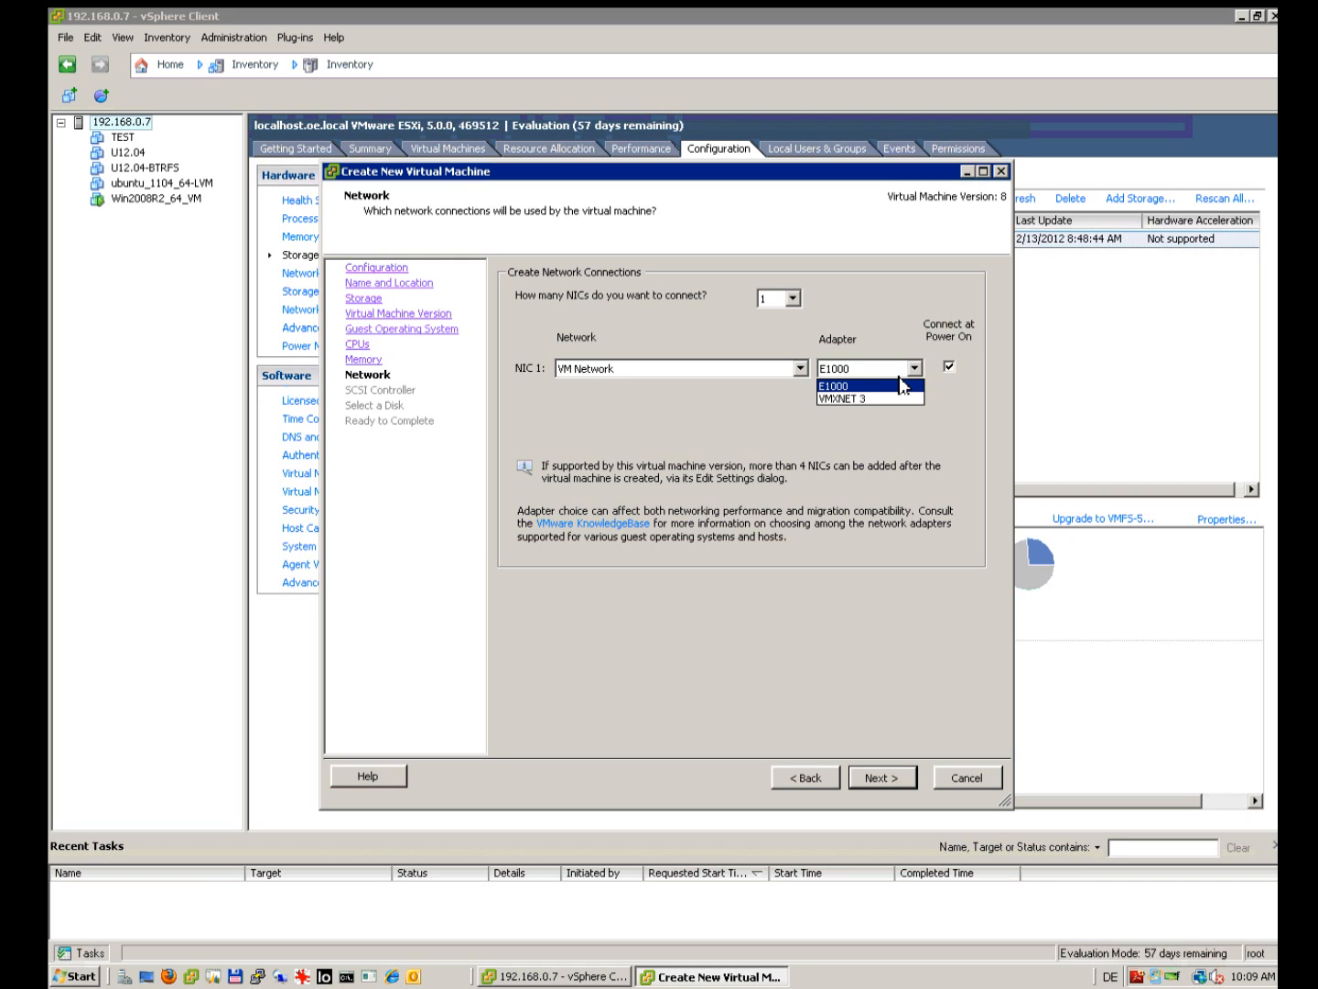
left_click(865, 400)
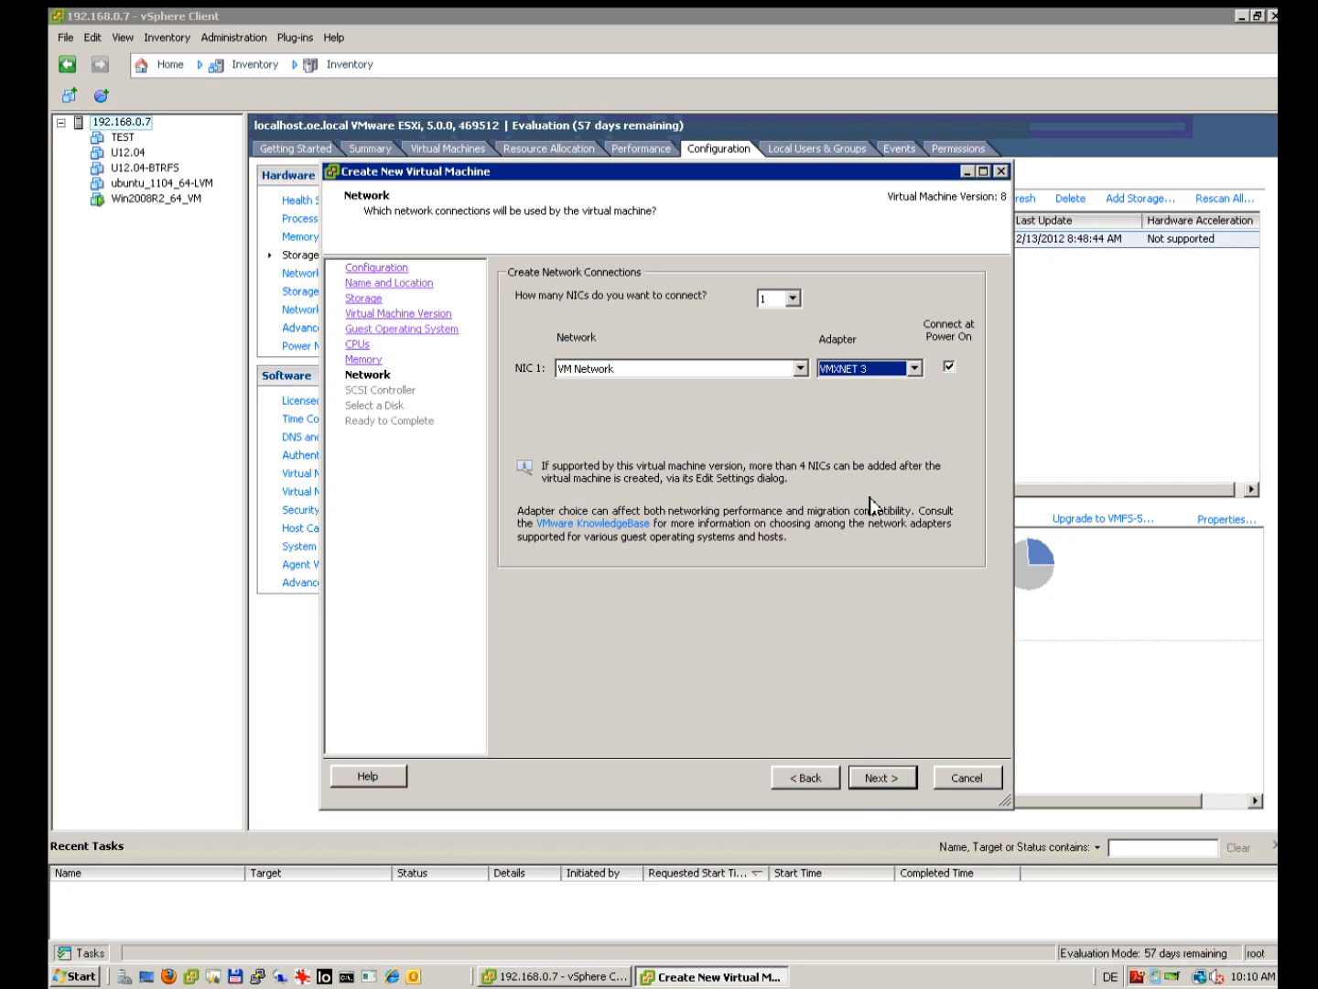
left_click(916, 369)
left_click(911, 387)
left_click(917, 368)
left_click(891, 399)
left_click(880, 779)
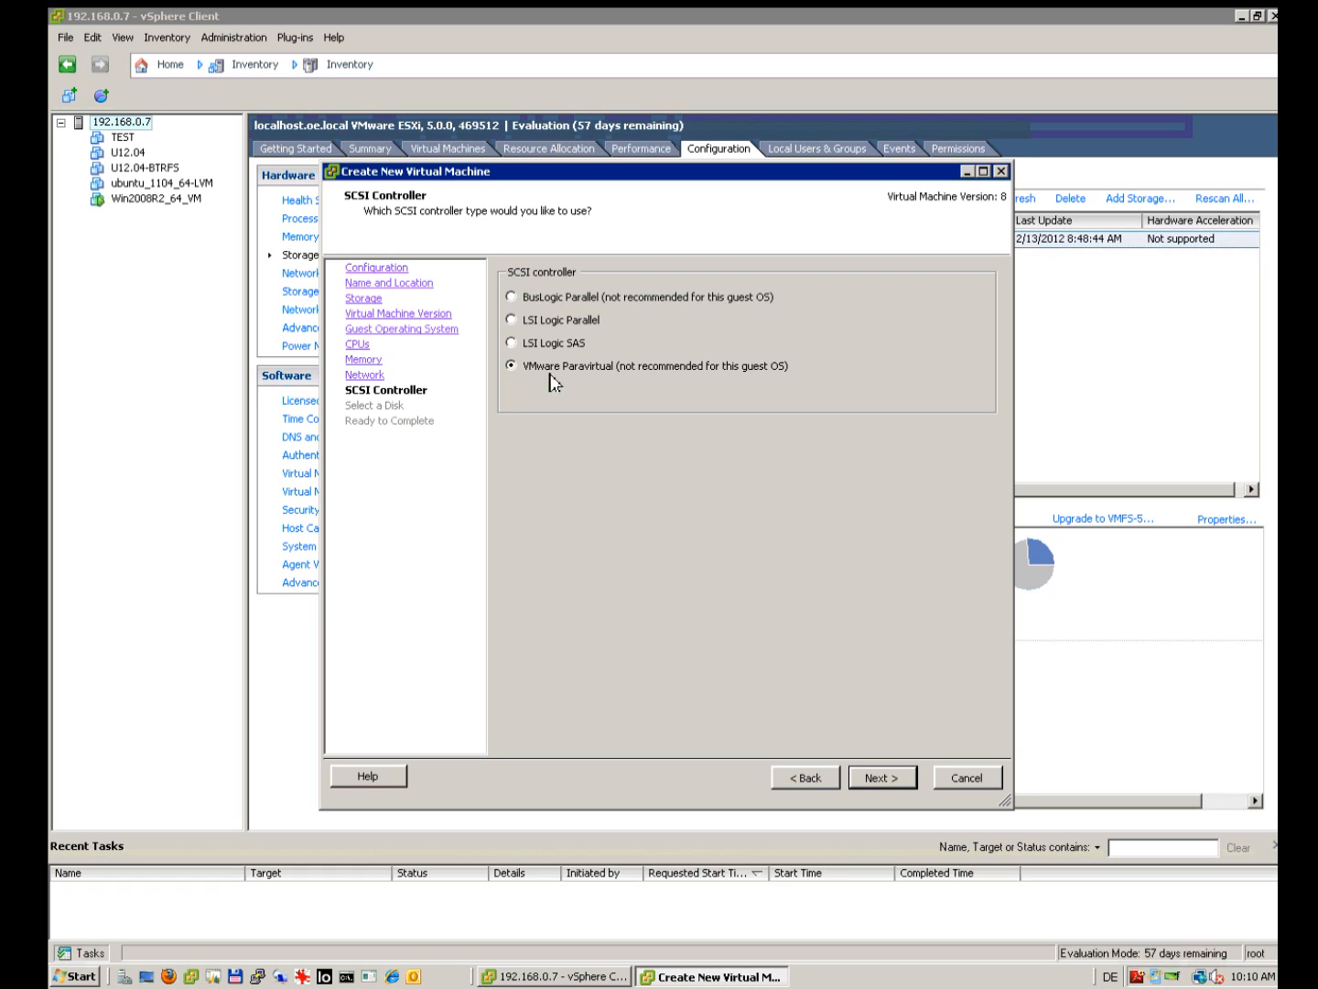
Step: Select LSI Logic Parallel as the SCSI controller
left_click(521, 326)
left_click(516, 370)
left_click(879, 779)
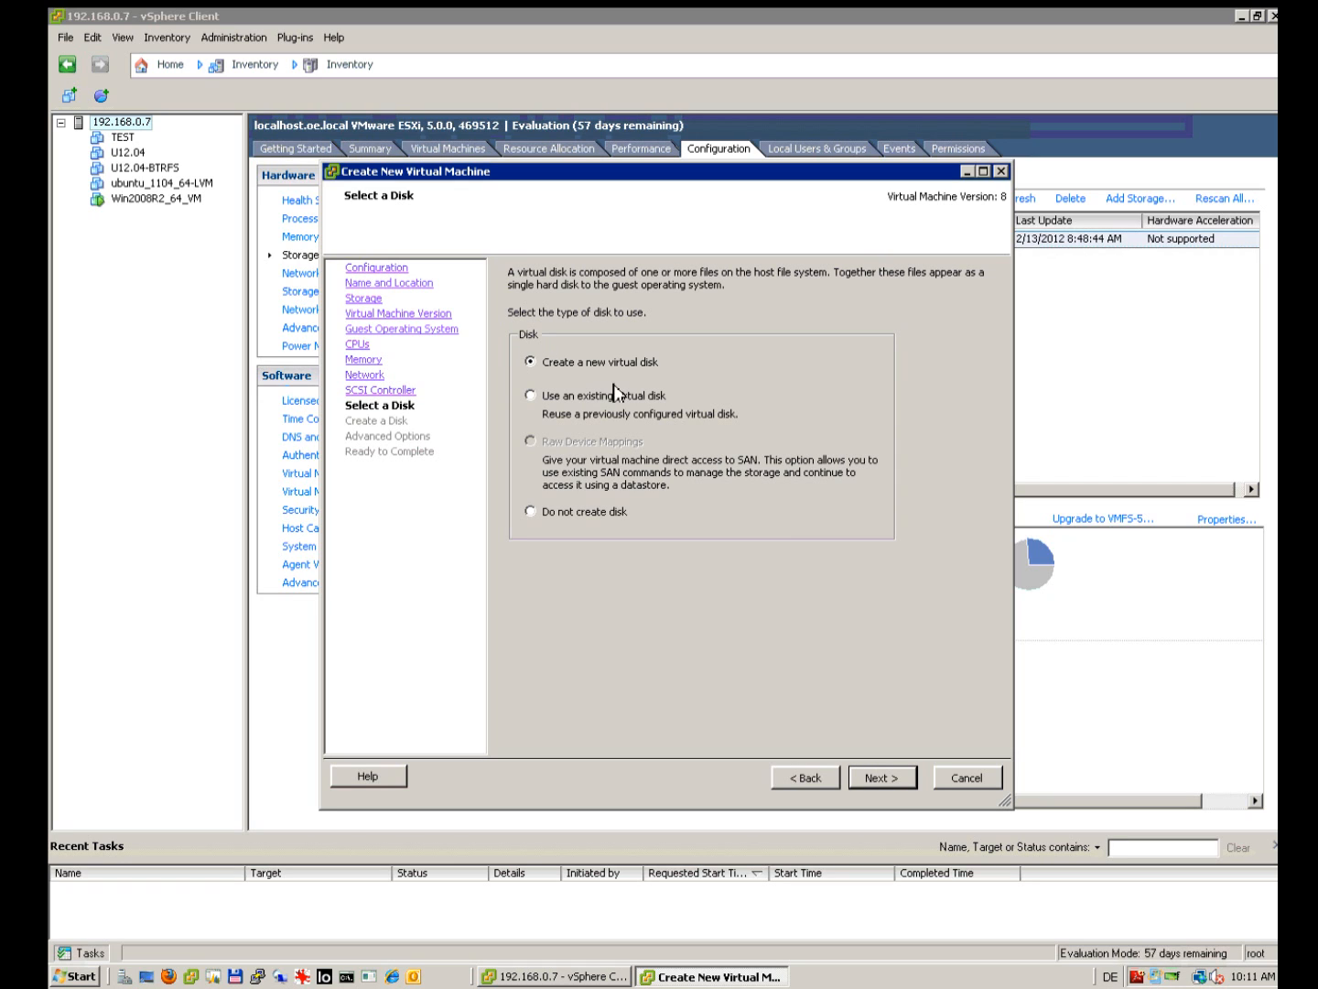
Step: Create a new Thick Provision Lazy Zeroed virtual disk, replacing a size digit with 4 to shrink it
left_click(881, 779)
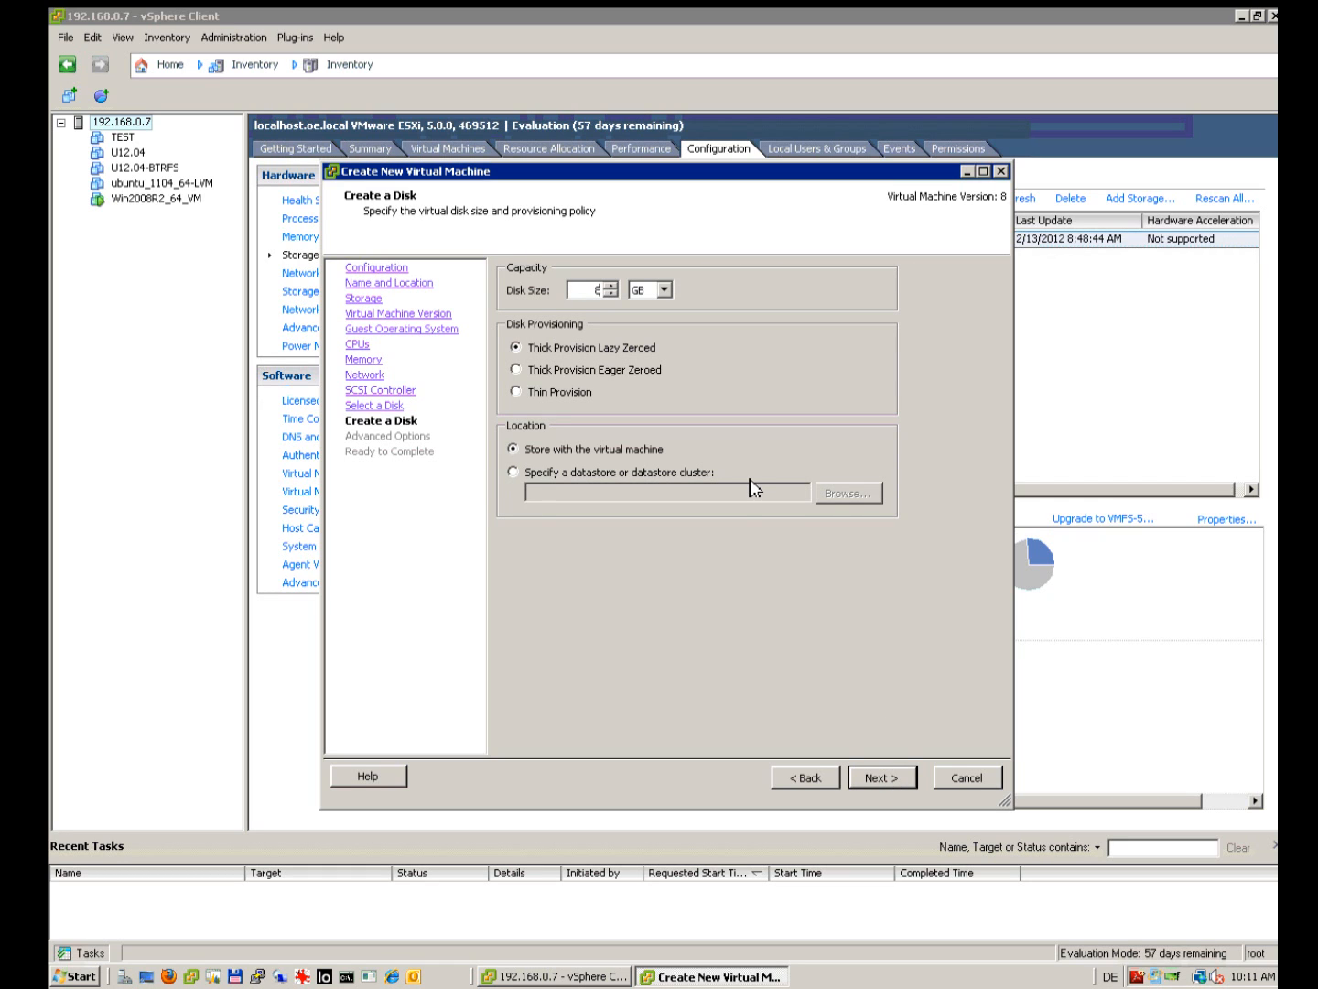
key("Left")
key("Right")
key("BackSpace")
type("4")
left_click(891, 786)
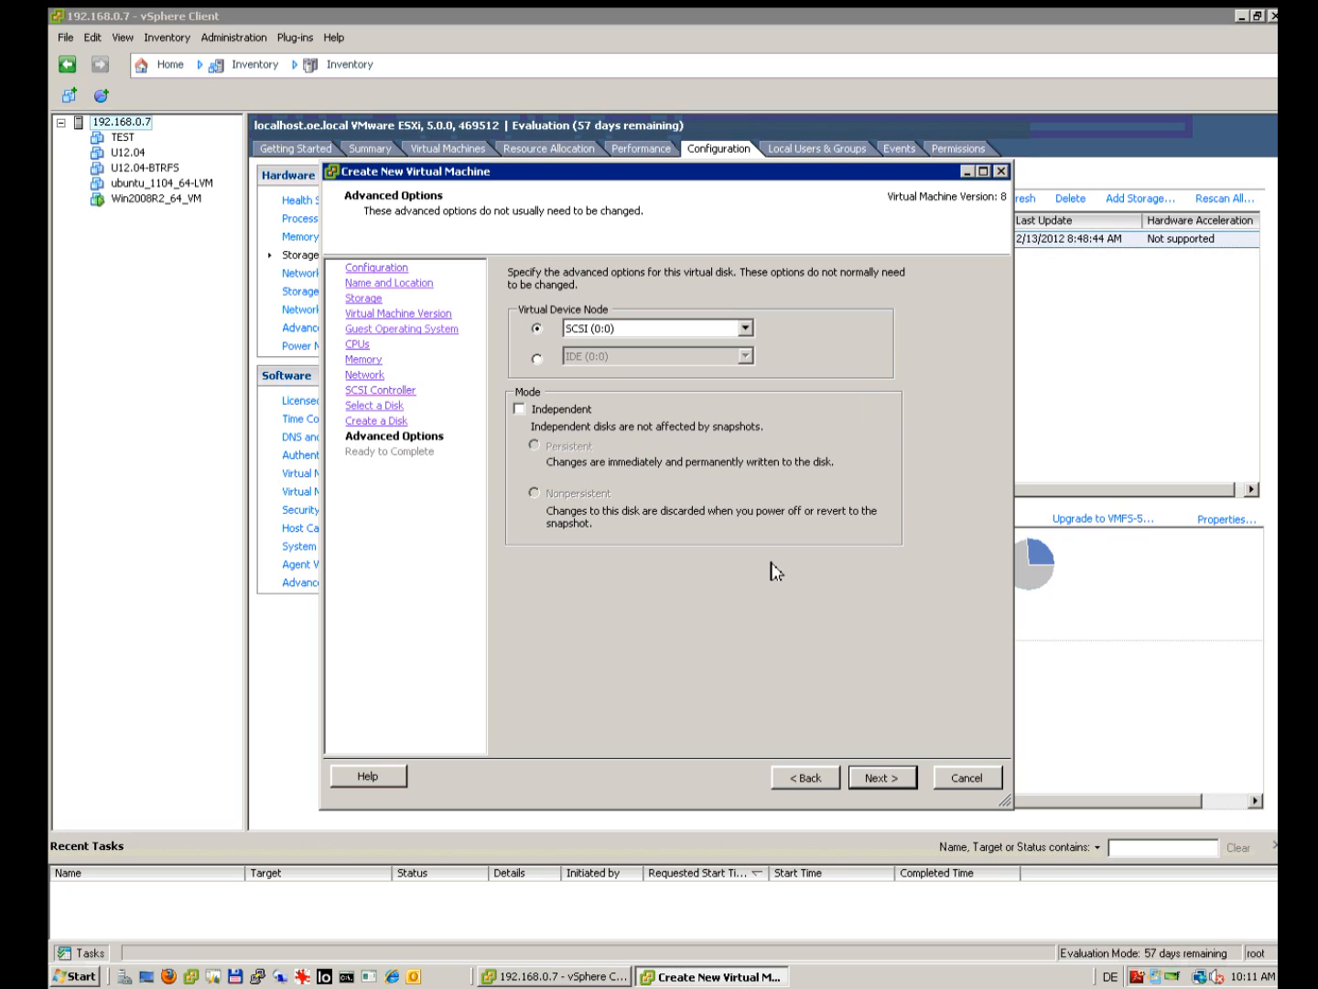
Step: Keep the default advanced options and finish creating the TEST DSS VM
left_click(874, 780)
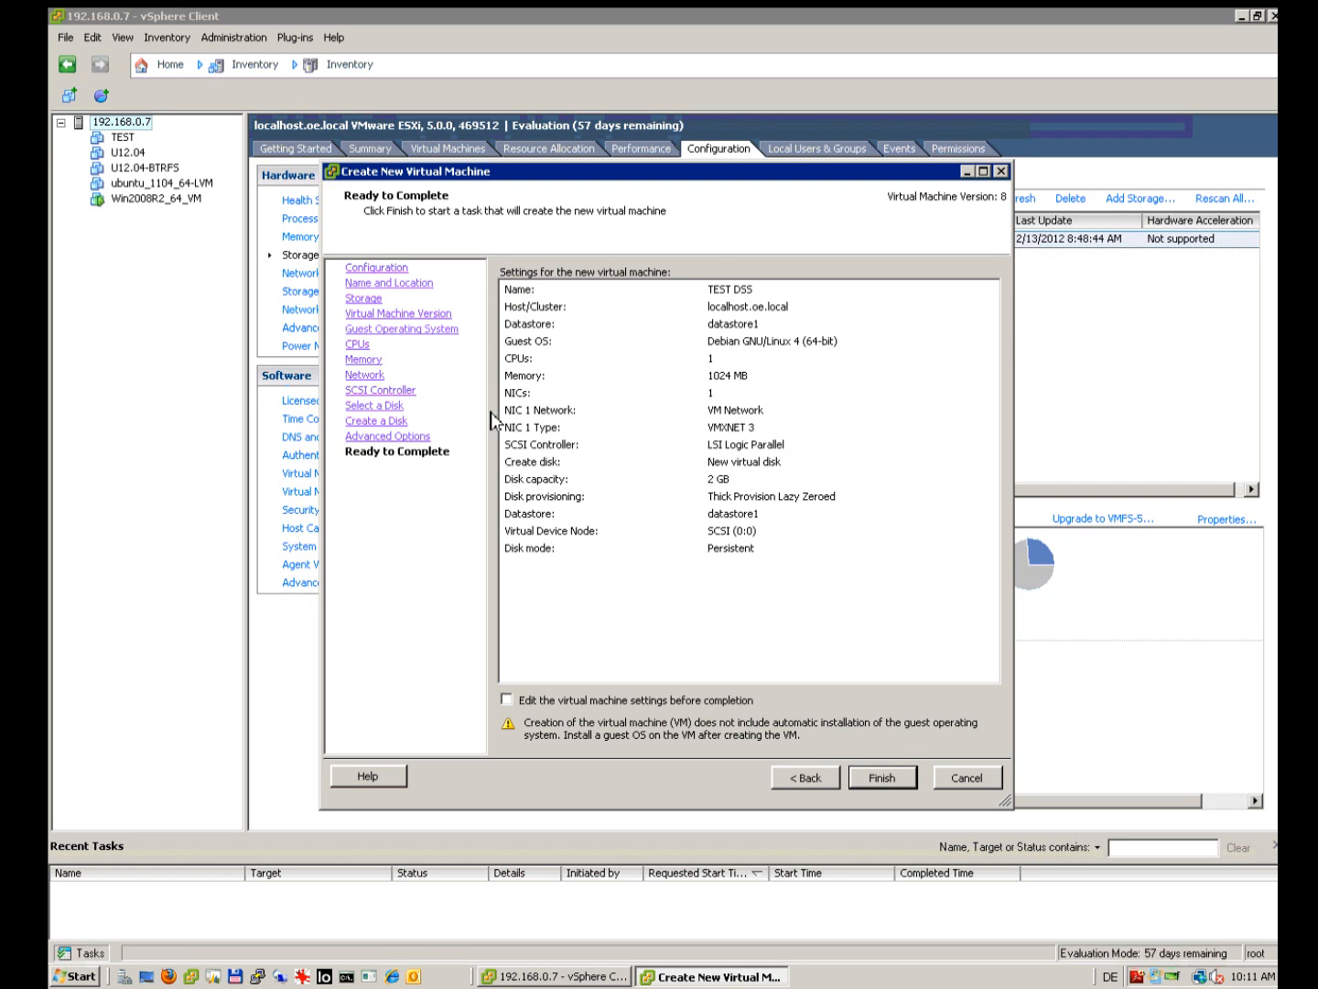
left_click(910, 785)
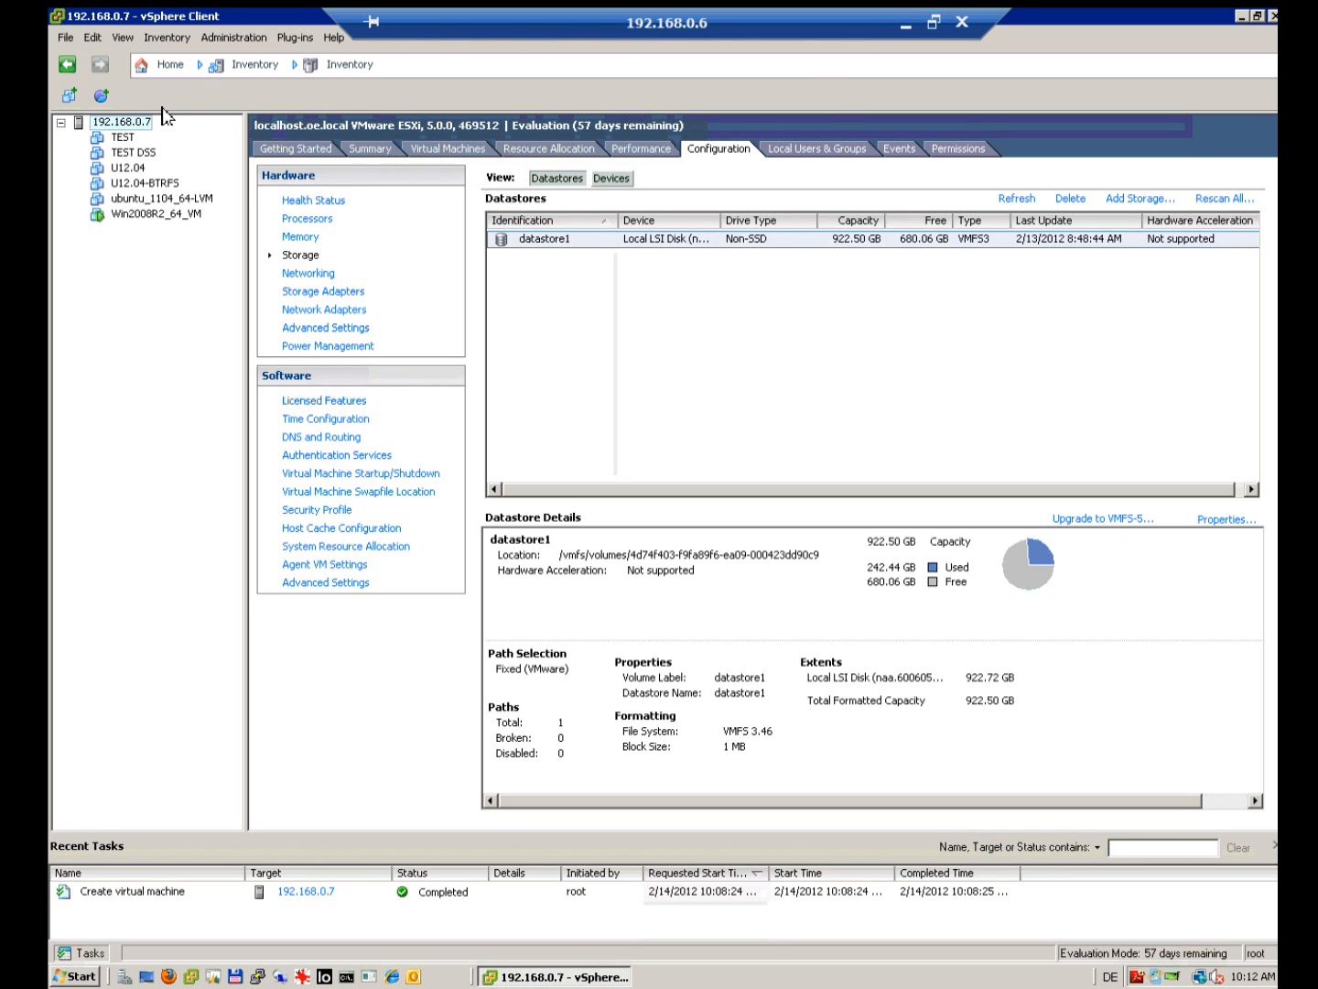
Step: Select TEST DSS, check its Summary, then open its virtual machine settings
left_click(131, 157)
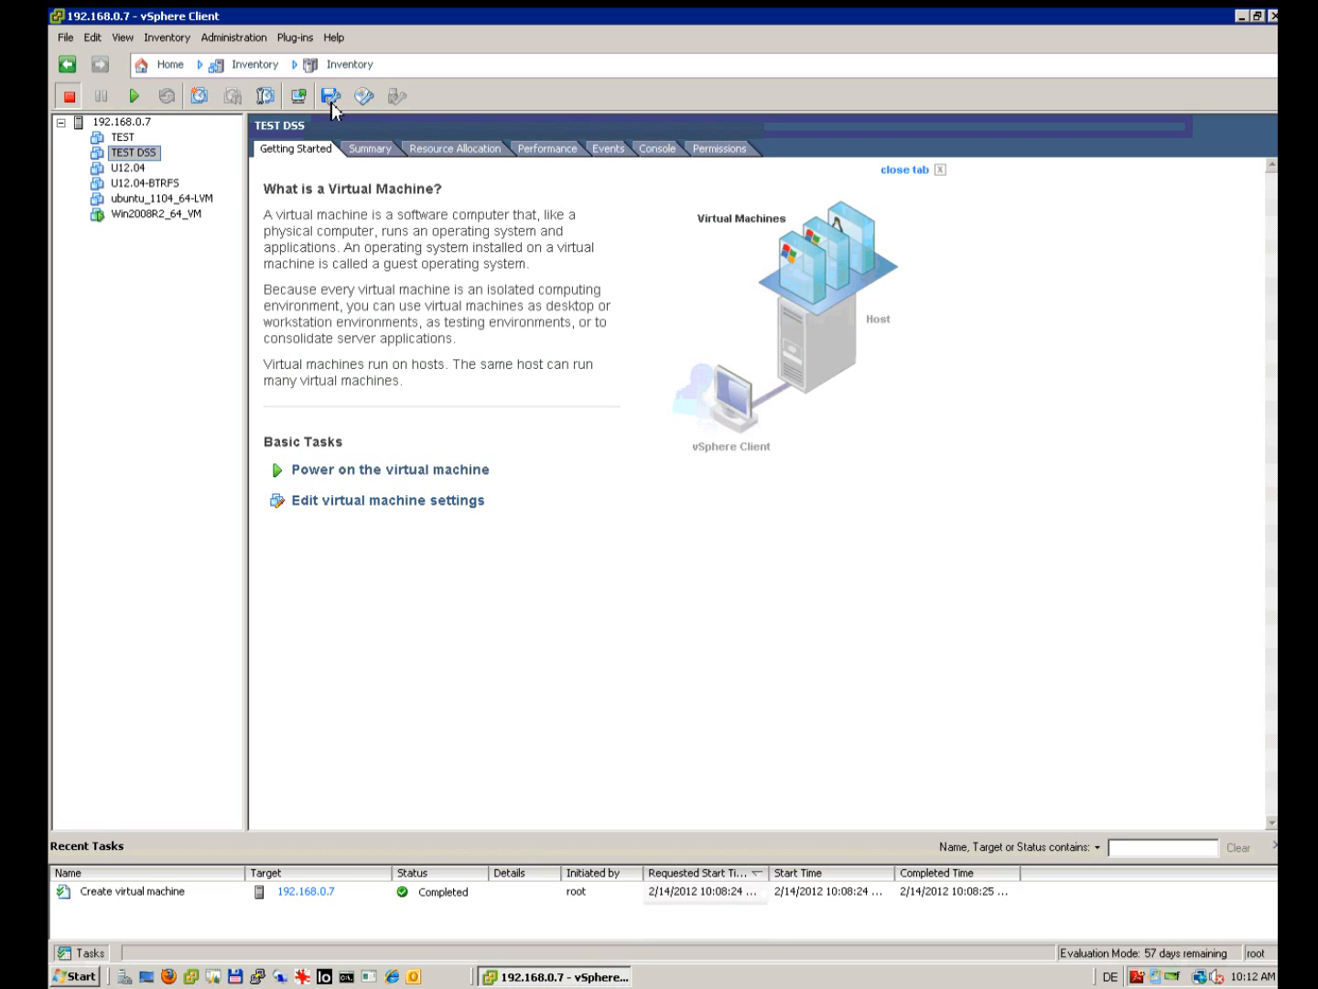
left_click(371, 152)
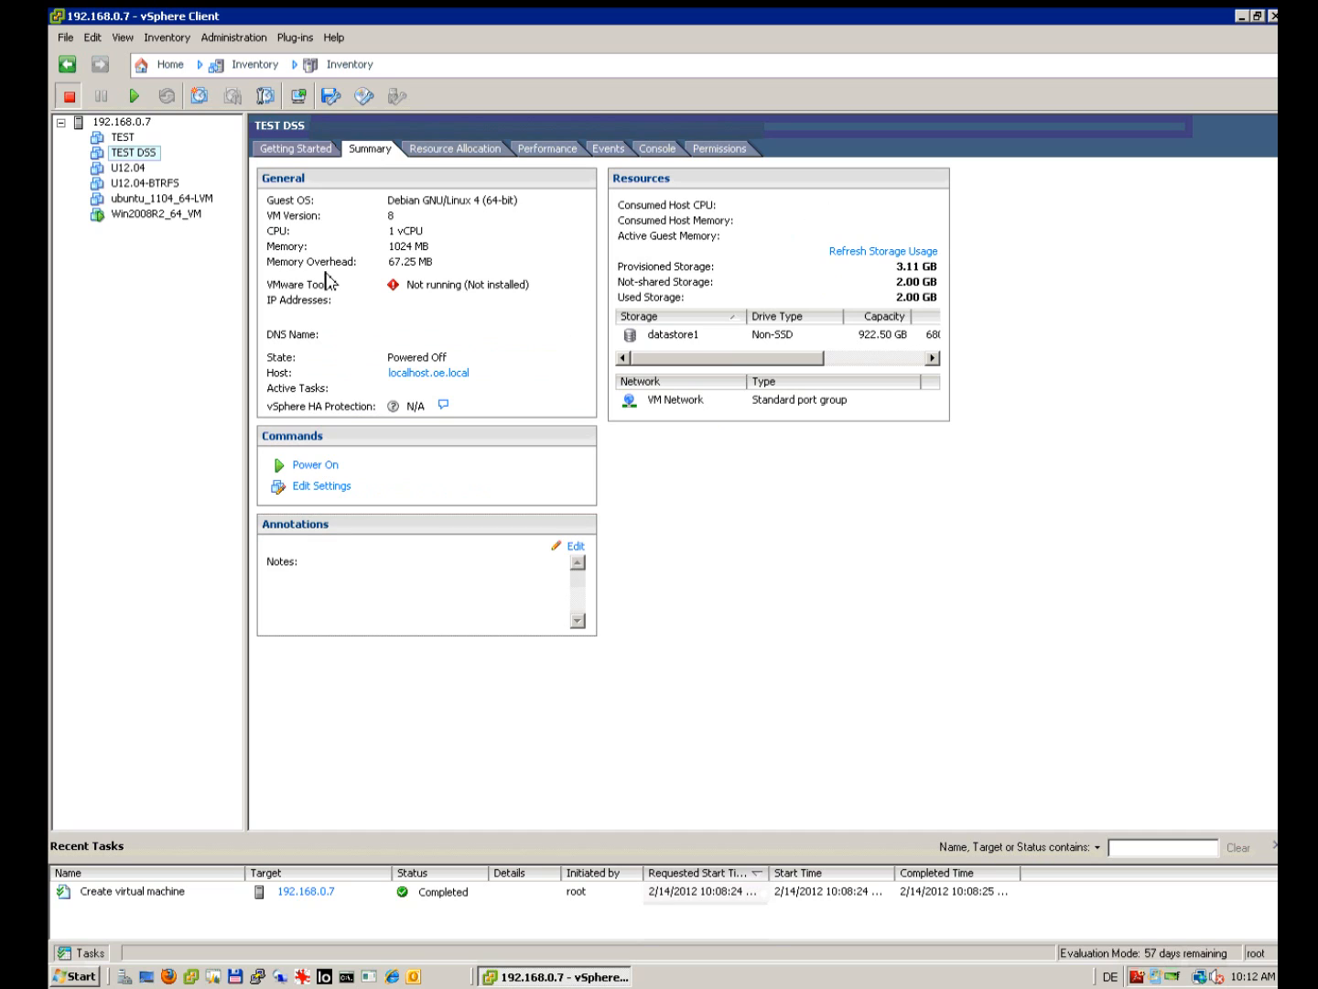
left_click(291, 151)
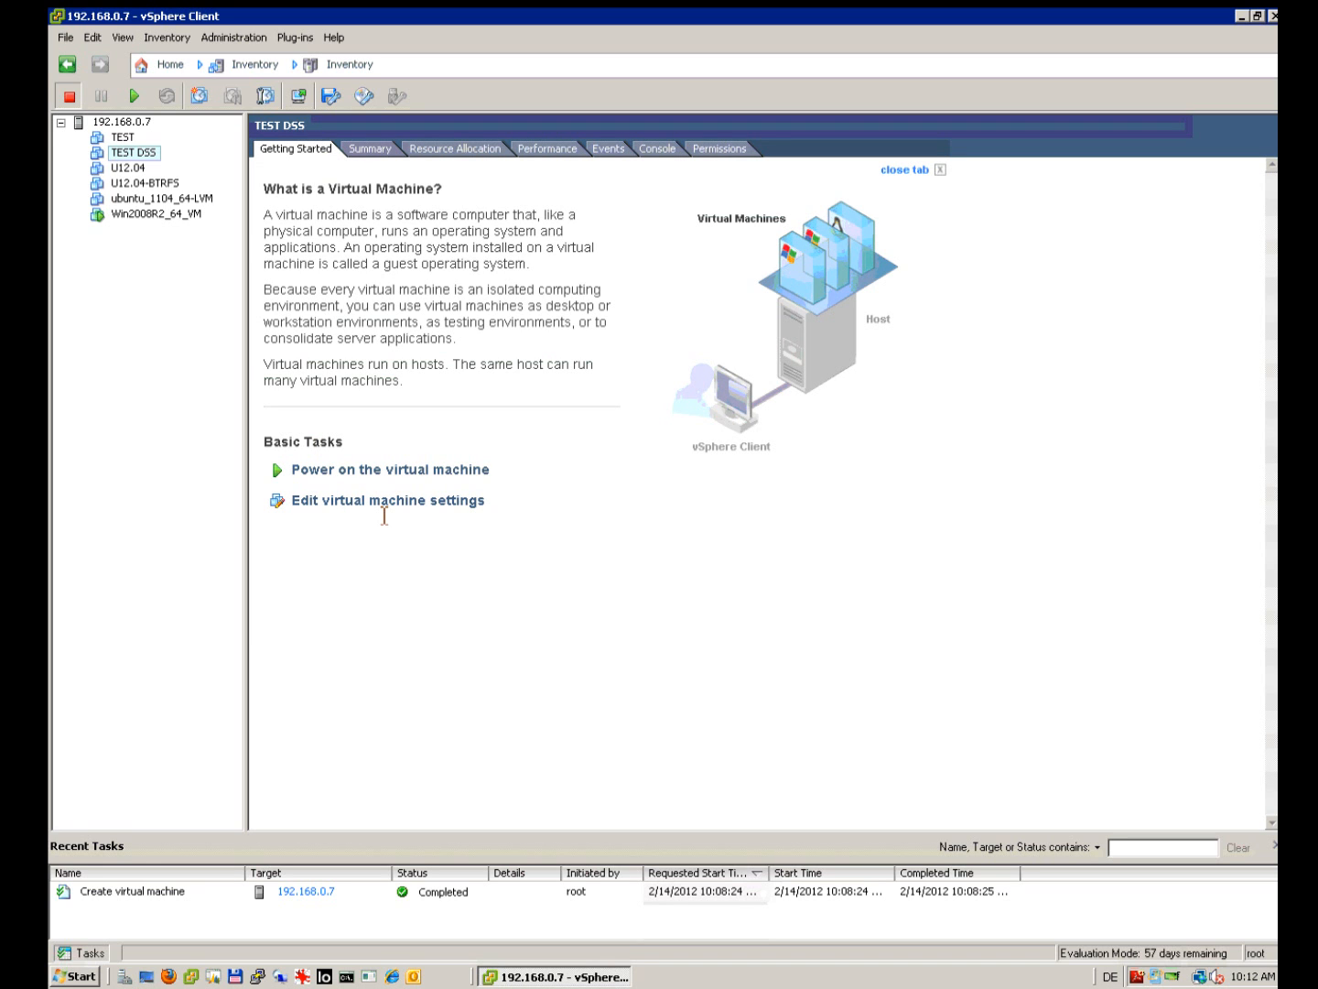
left_click(331, 502)
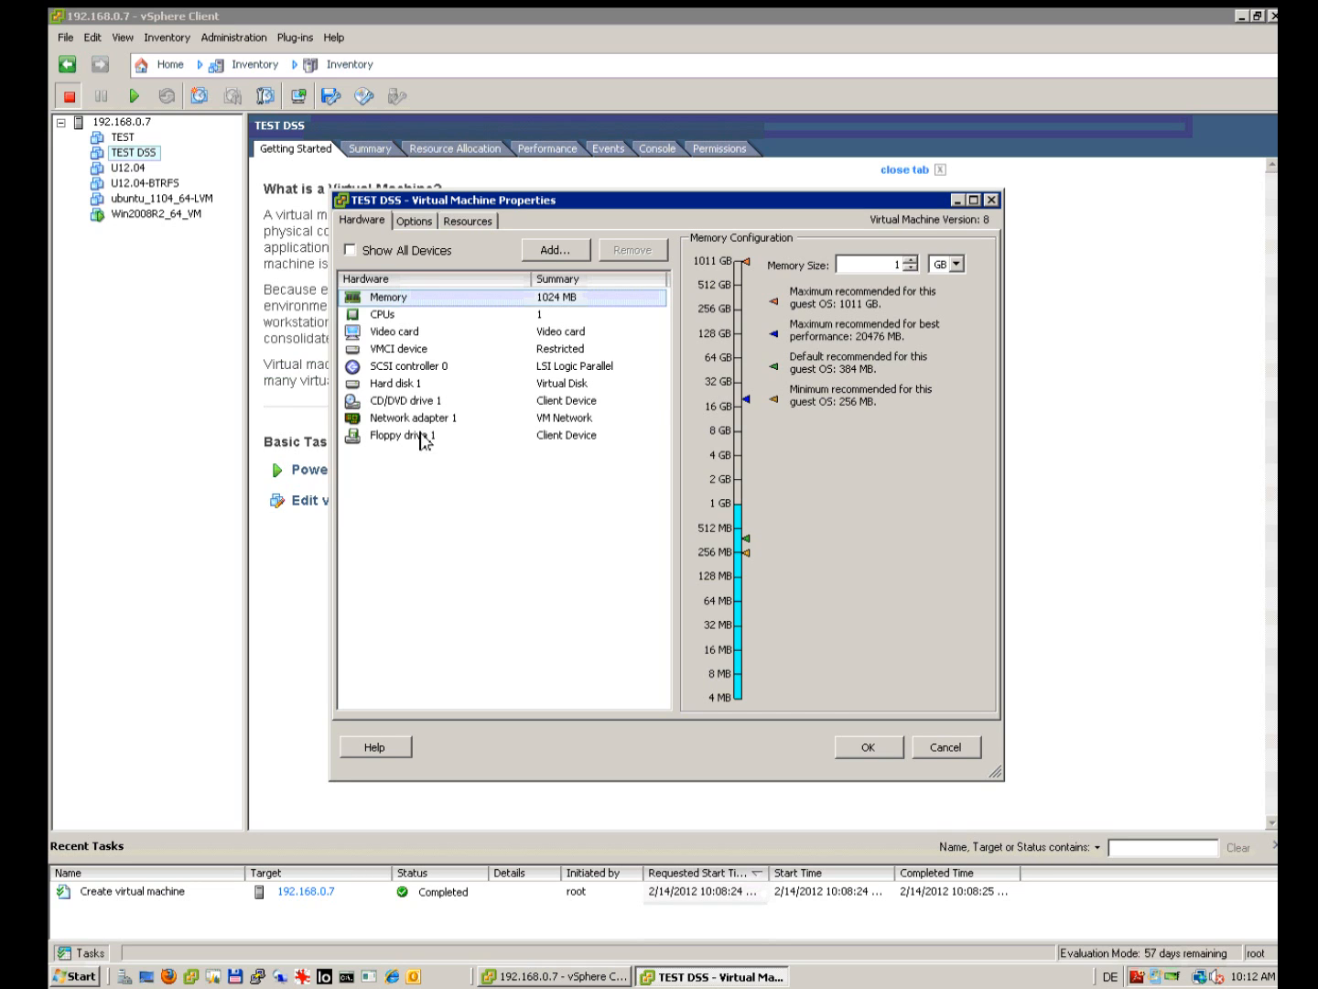
Step: Point CD/DVD drive 1 at datastore1's dss6.0up95_b6035.oe_i.iso, connected at power on
left_click(421, 402)
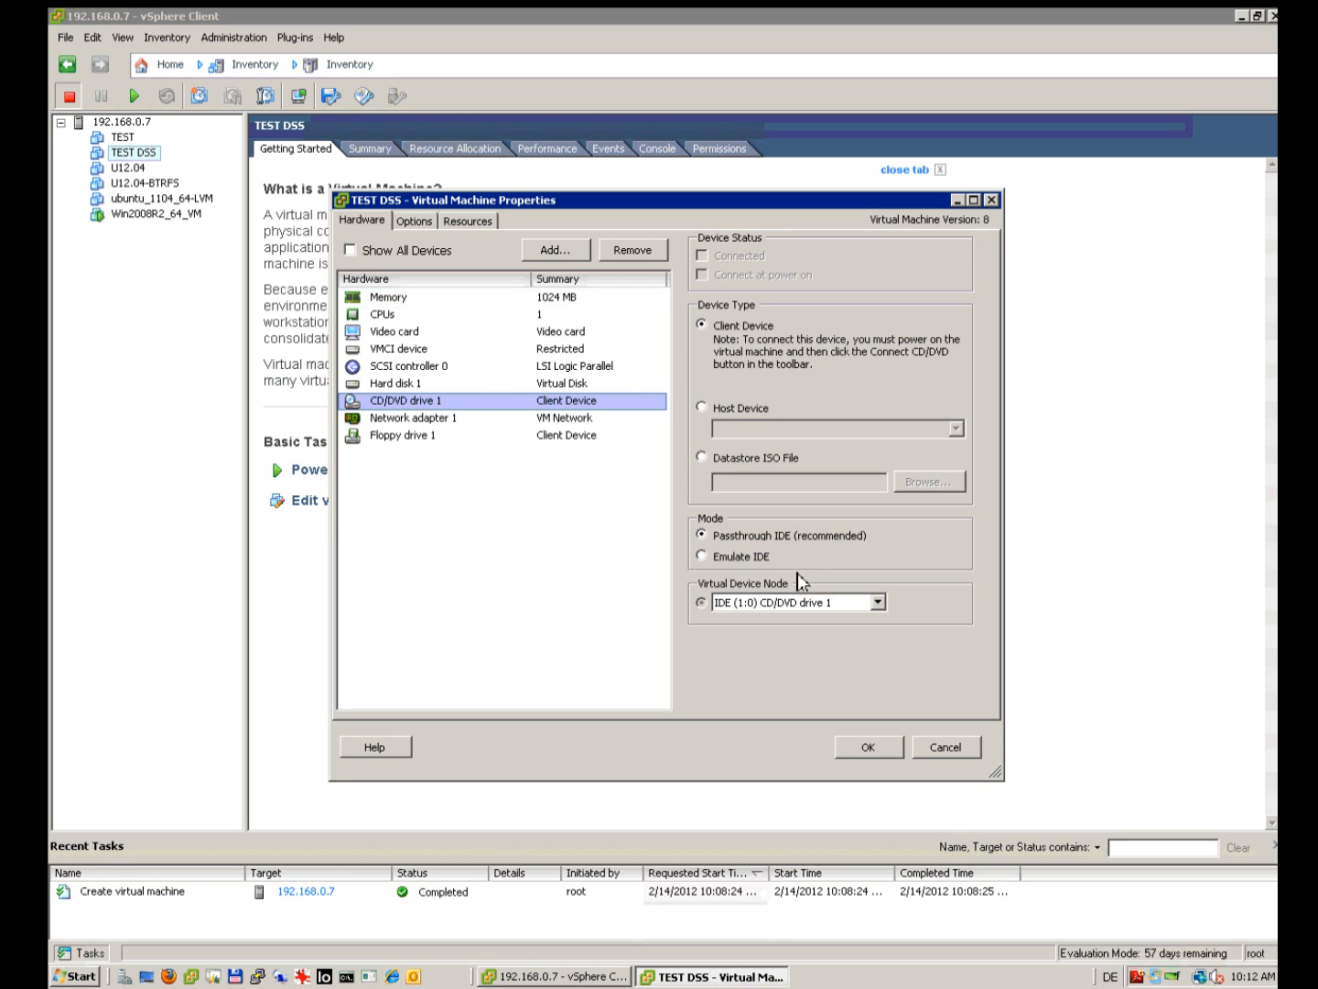
left_click(710, 461)
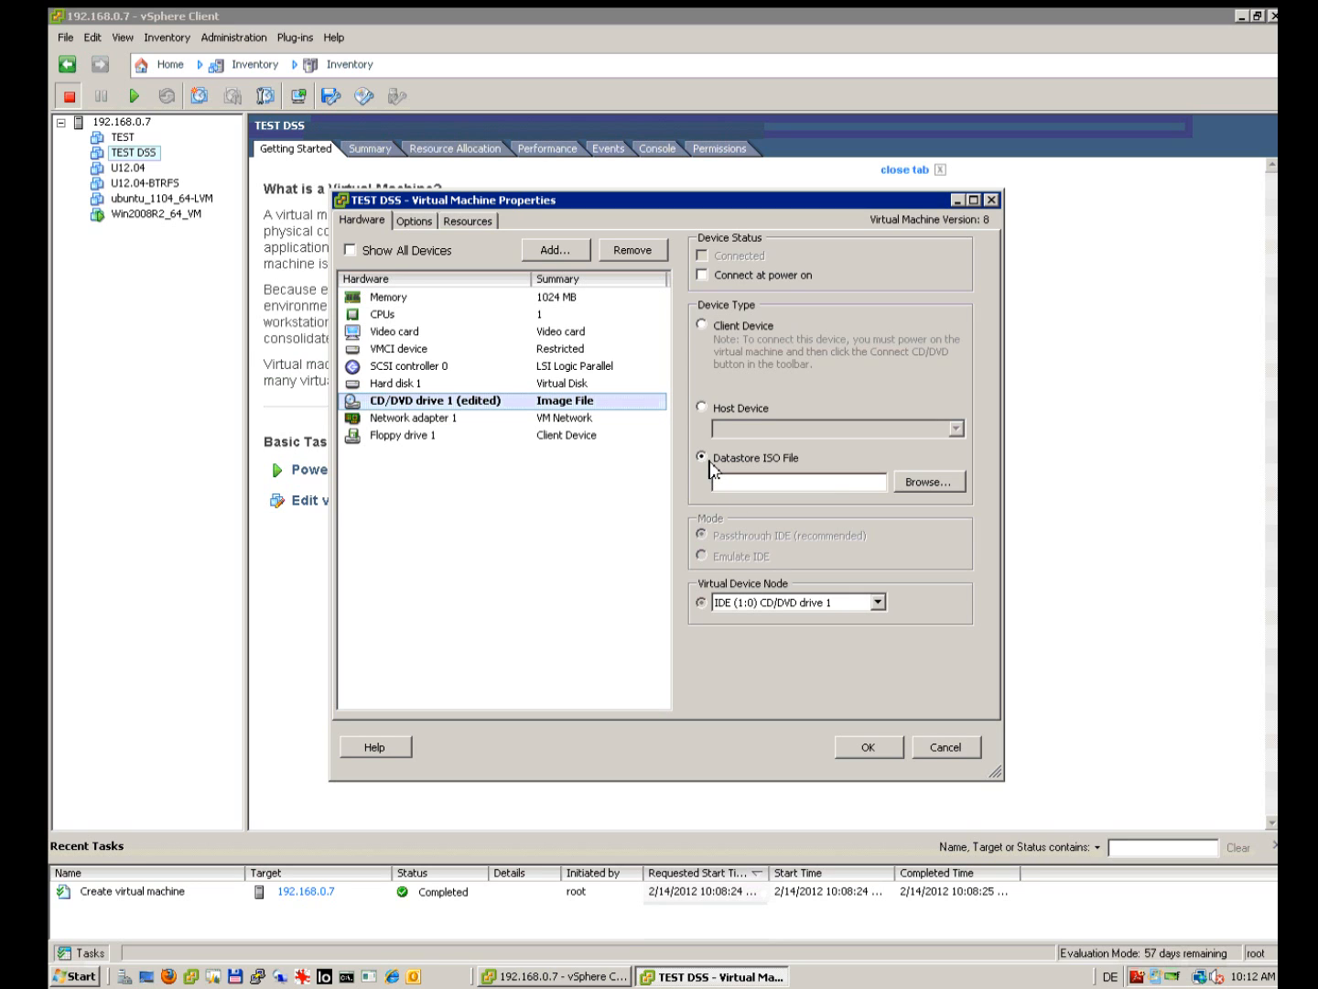
left_click(918, 488)
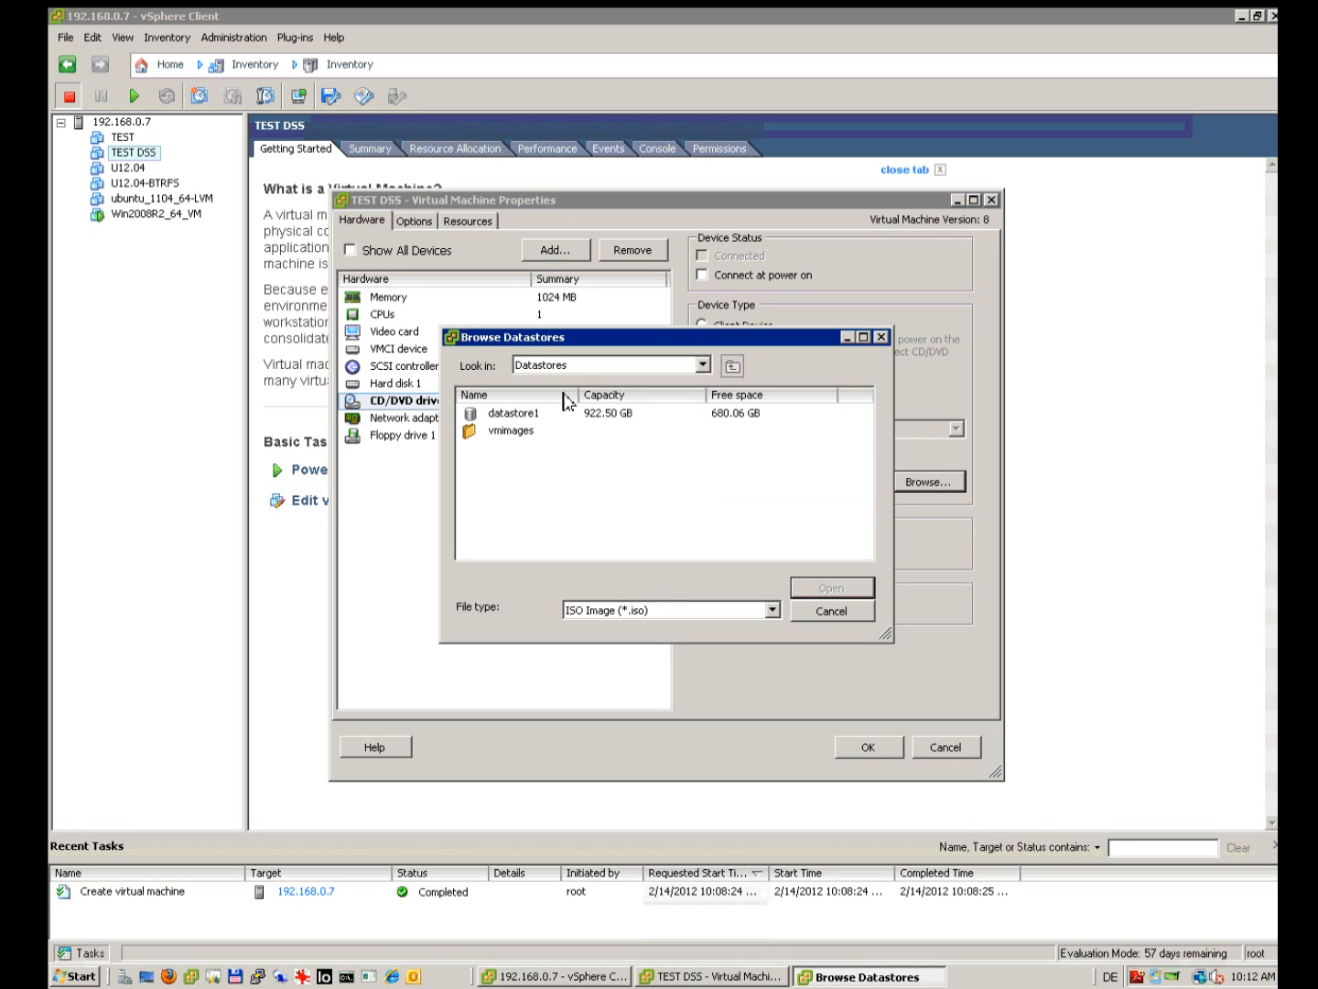
left_click(527, 420)
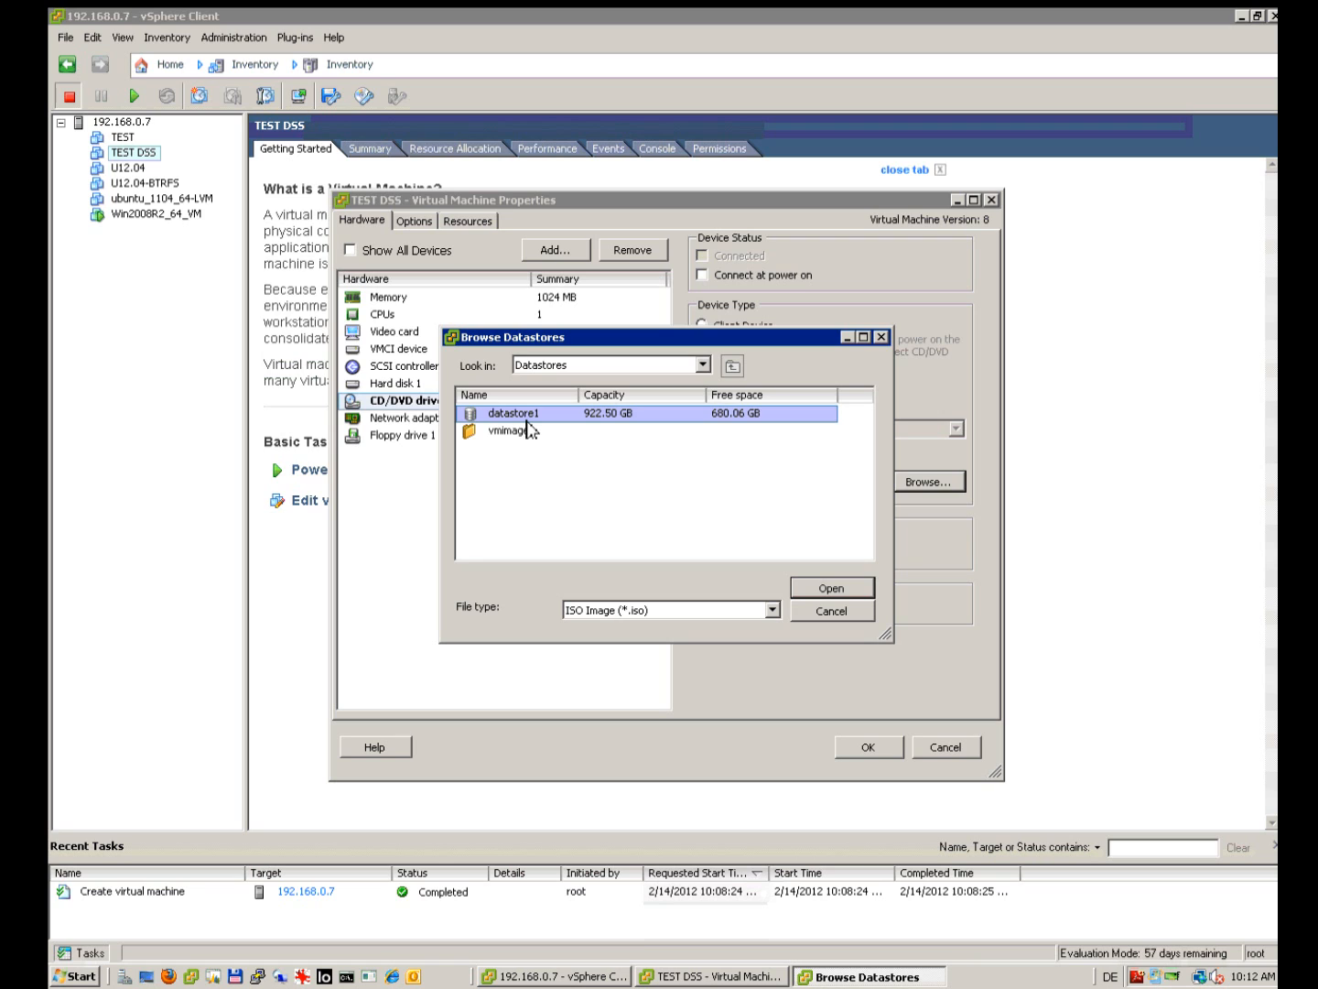
double_click(527, 421)
left_click(867, 538)
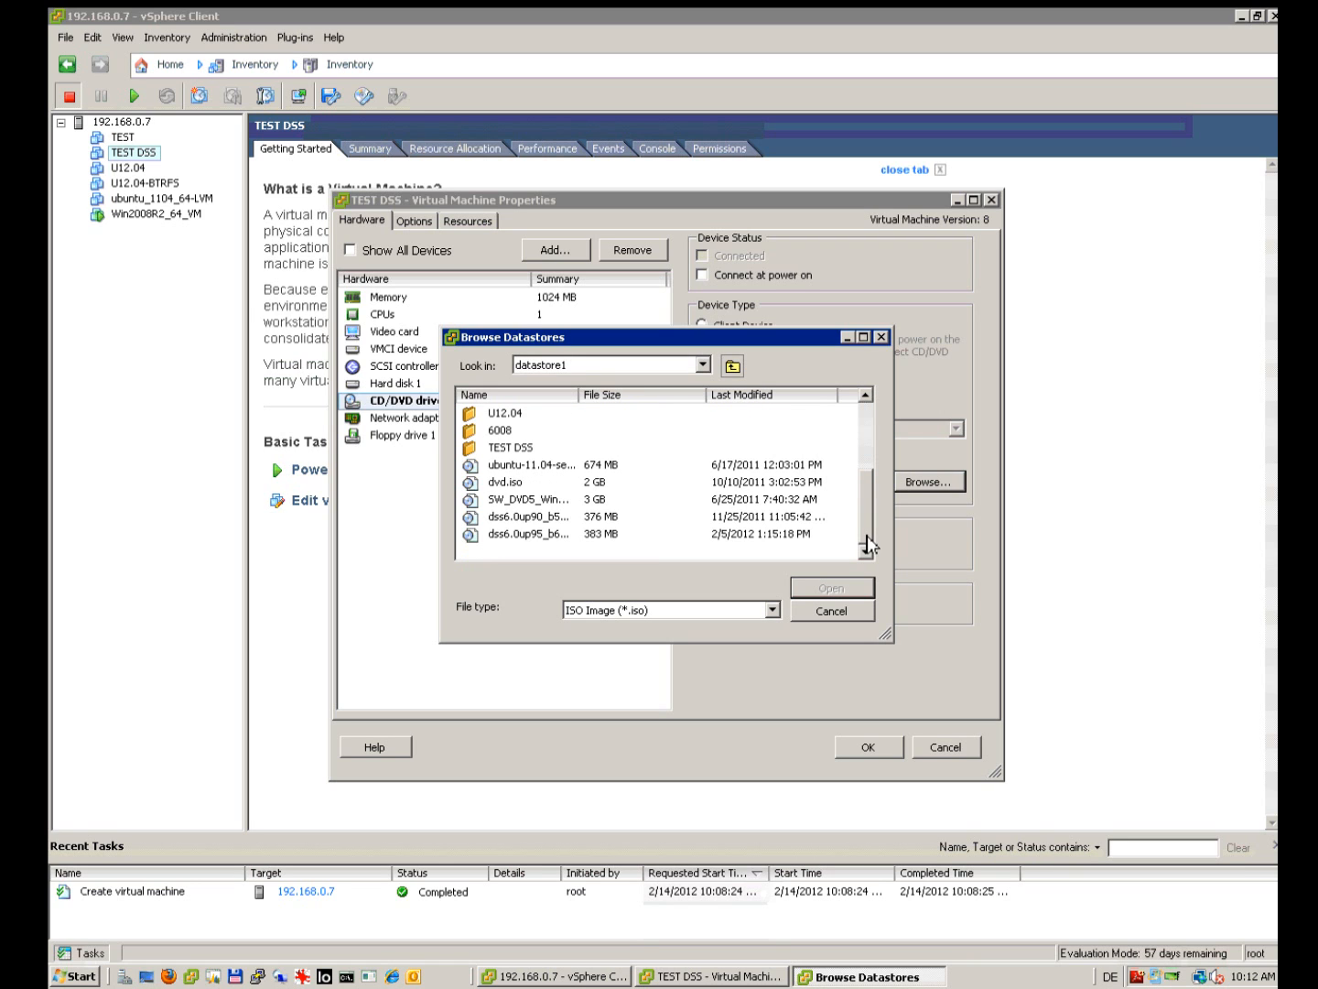
left_click_drag(584, 394, 647, 394)
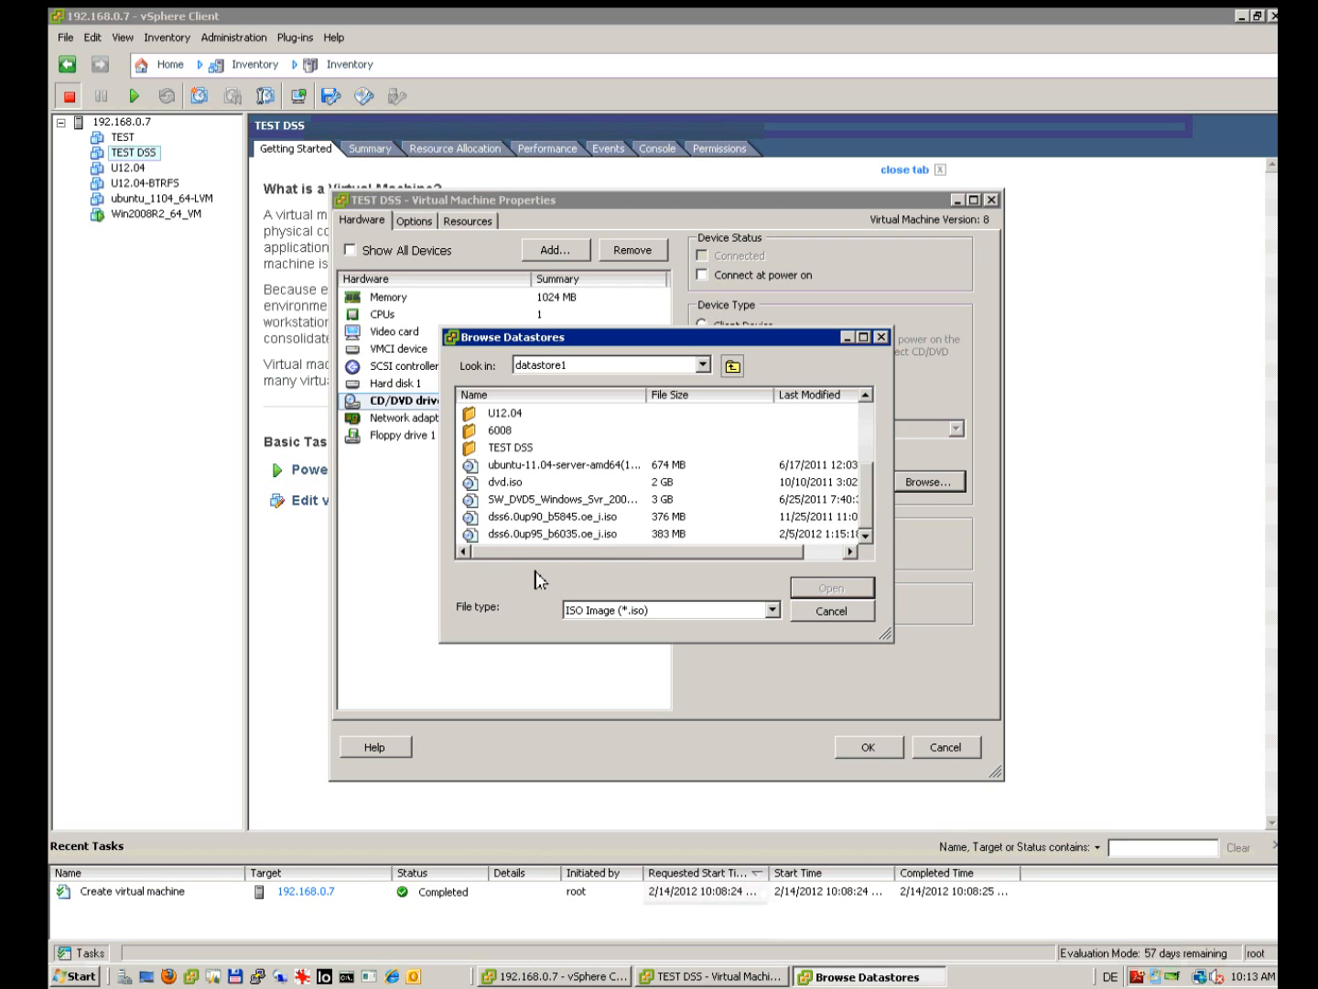
left_click(560, 538)
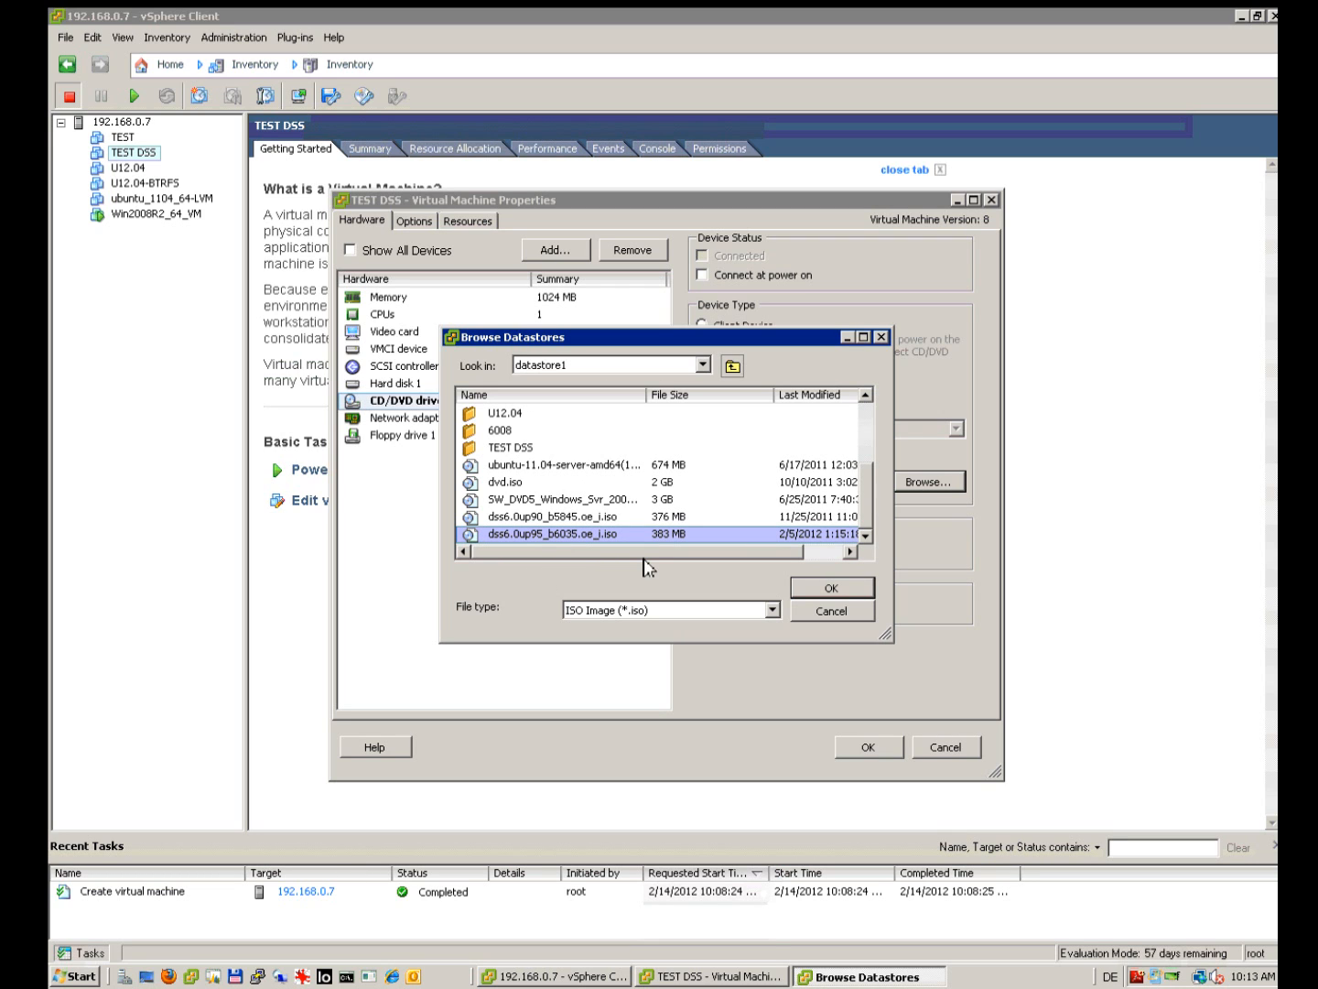
left_click(805, 591)
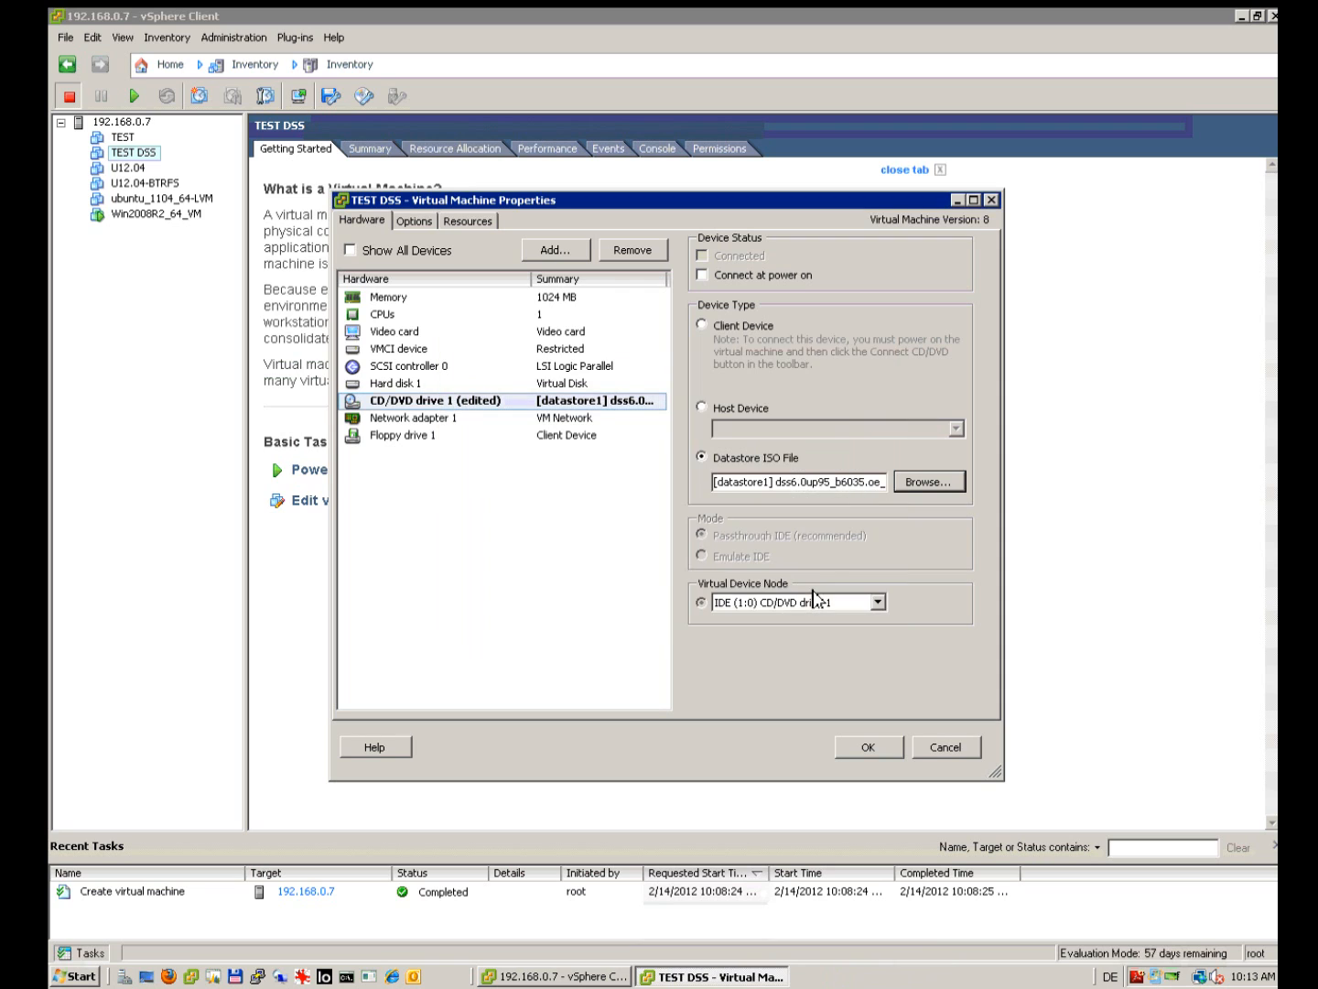
left_click(711, 283)
Step: Remove Floppy drive 1 and apply the hardware changes to TEST DSS
left_click(419, 438)
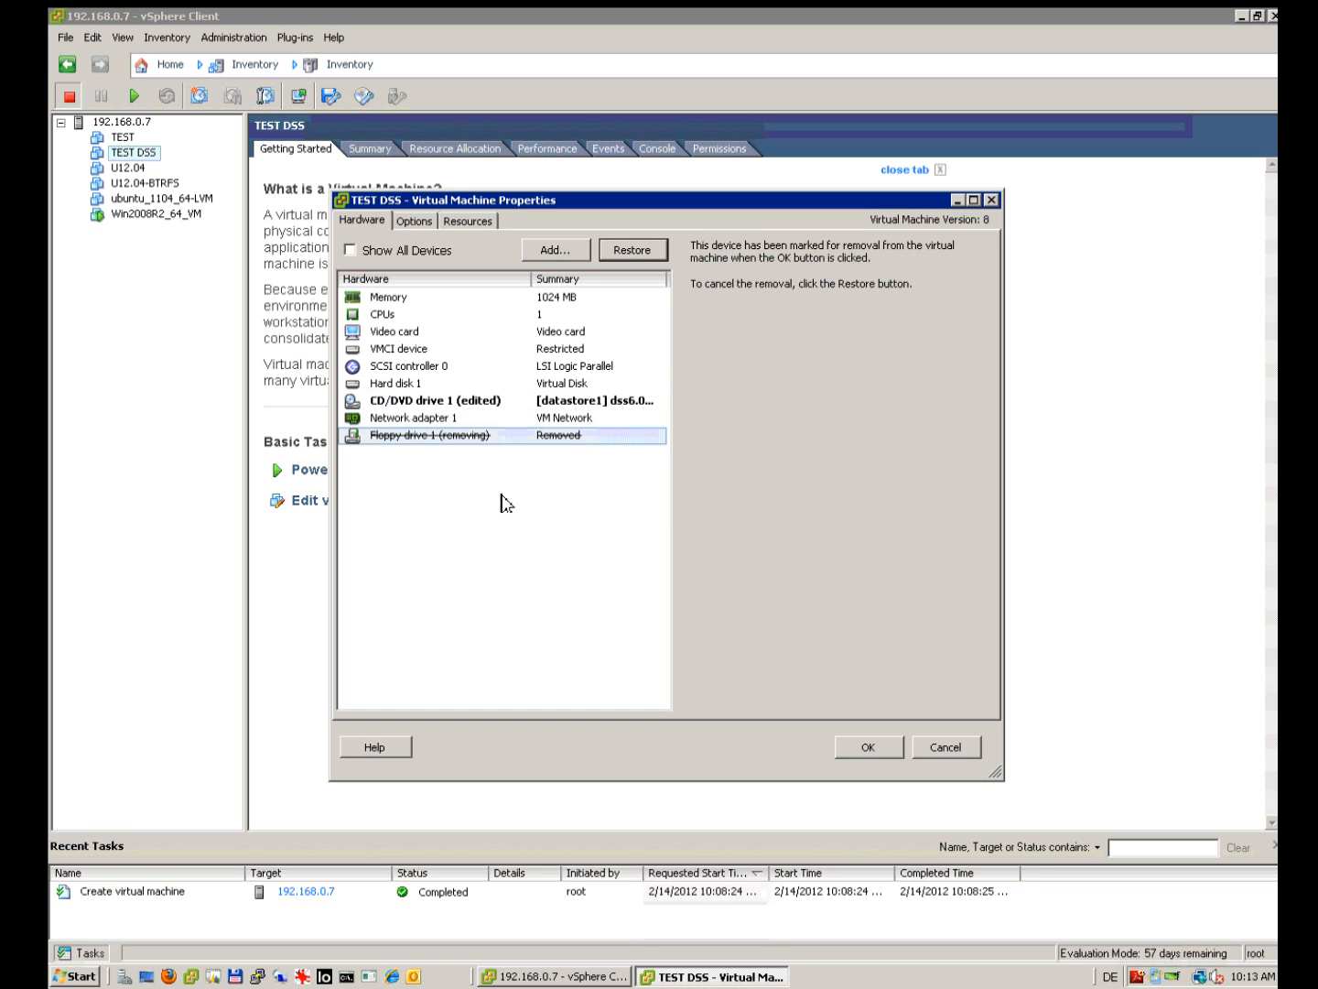
left_click(478, 401)
left_click(418, 420)
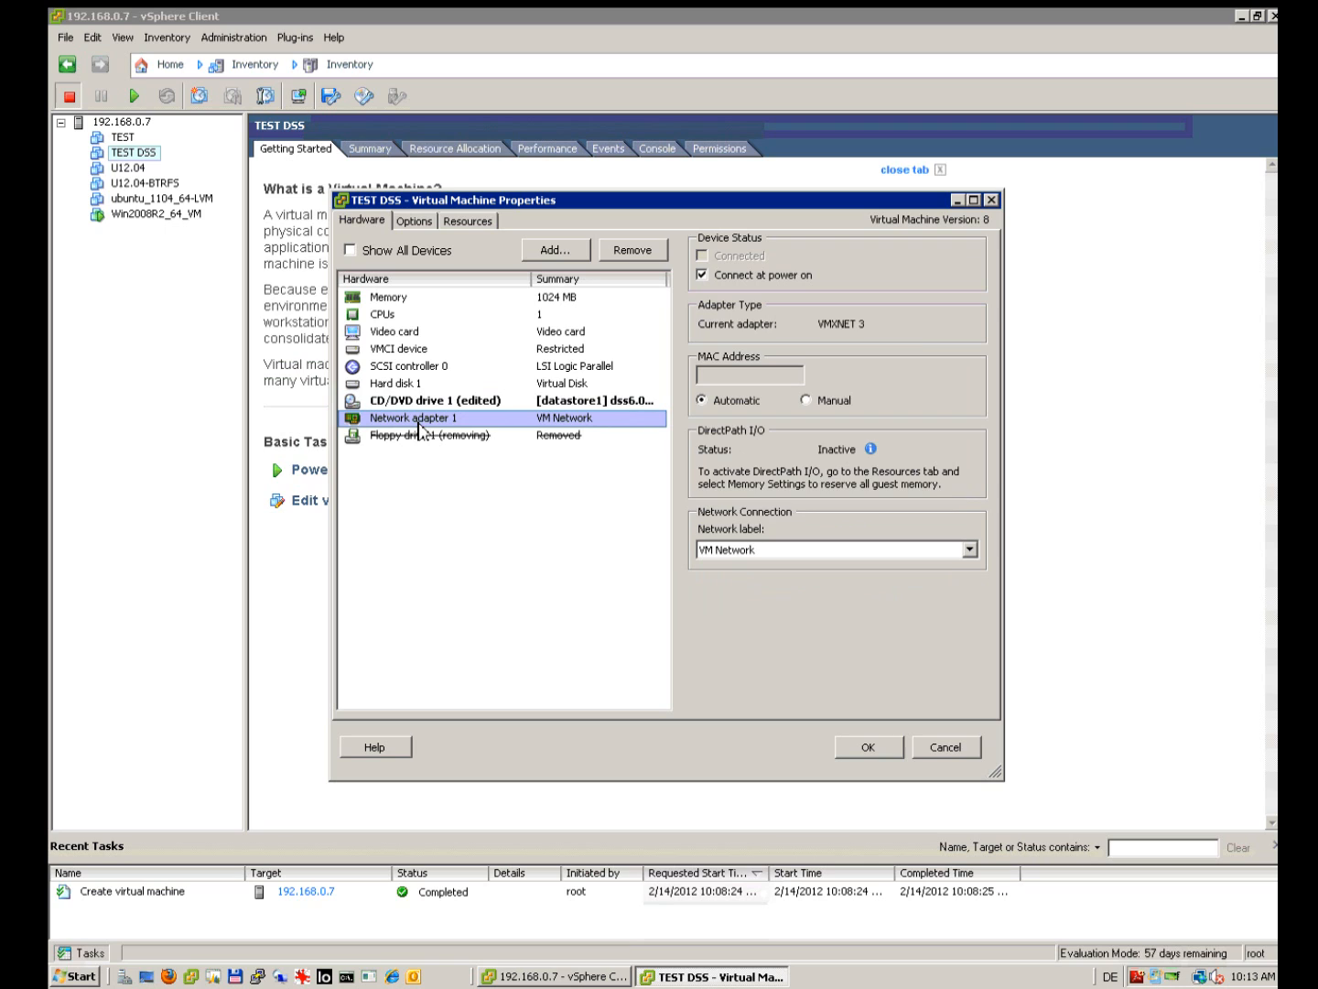
left_click(433, 406)
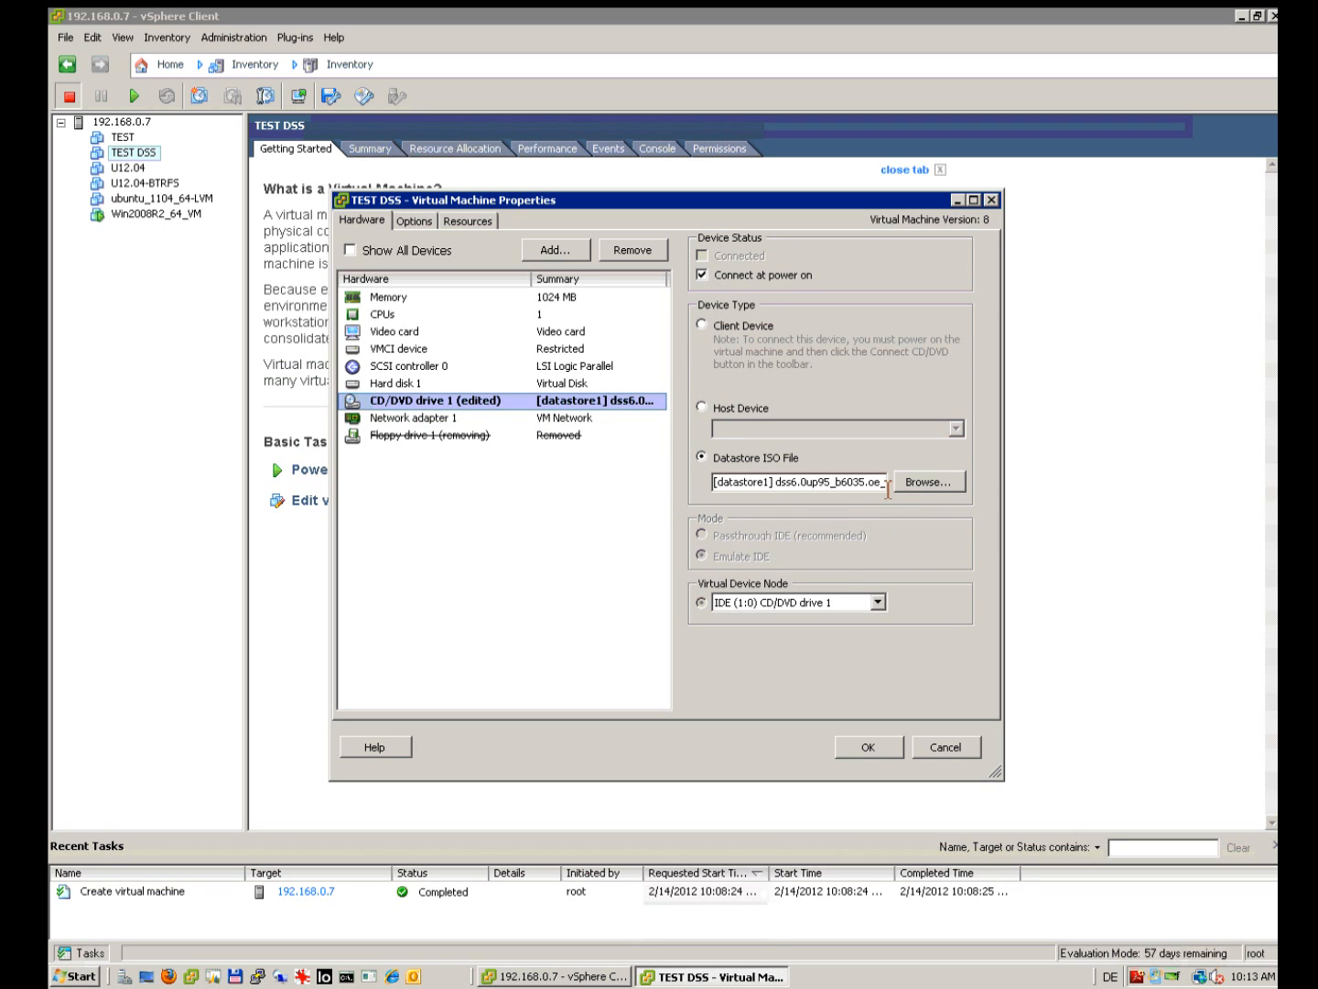
left_click(872, 748)
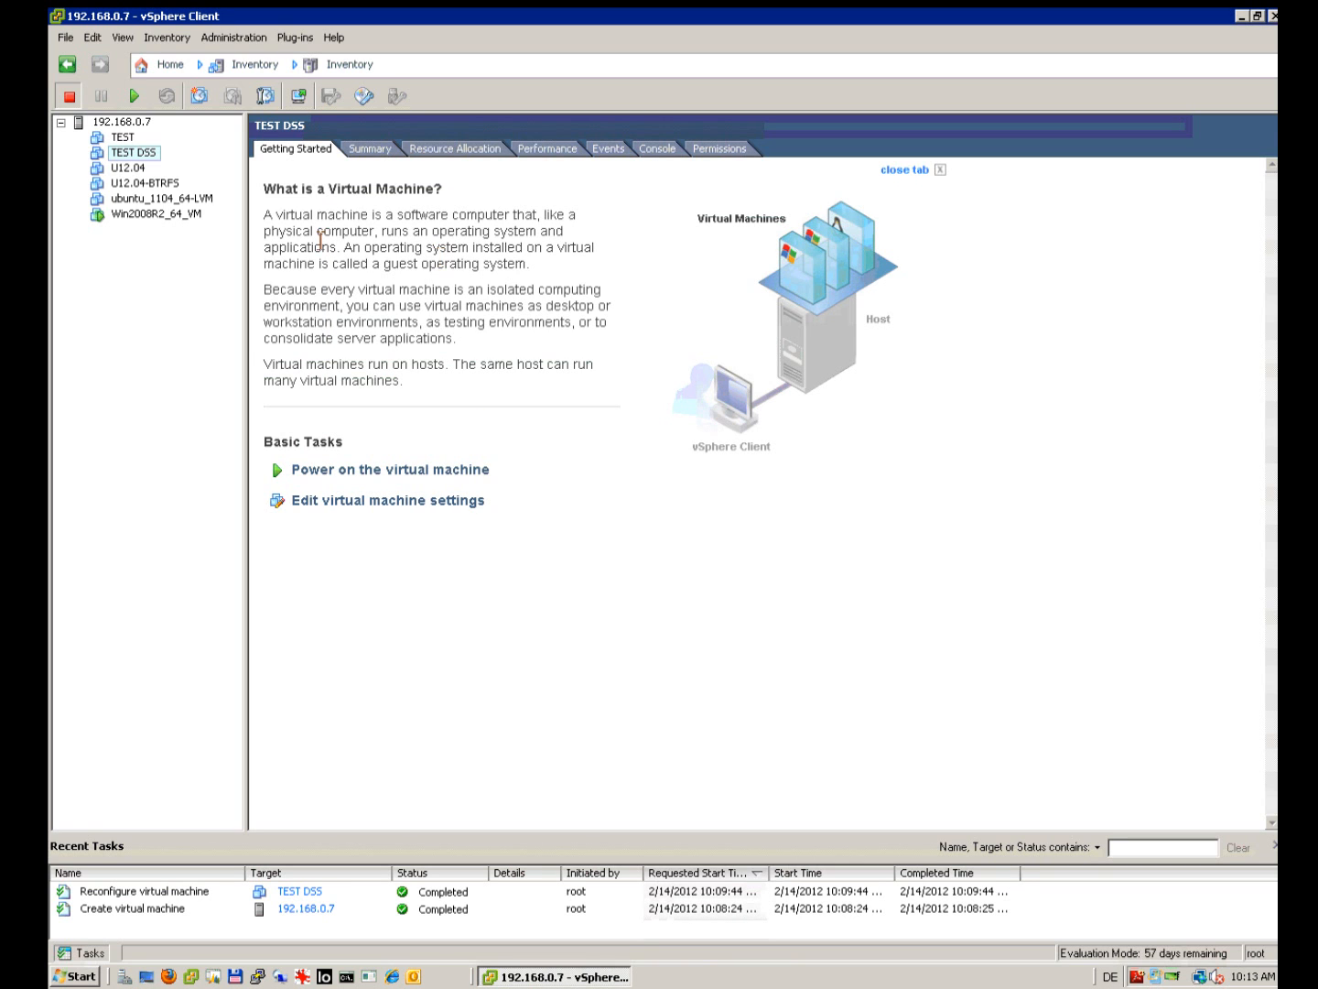
Step: Power on TEST DSS and view its console
left_click(134, 101)
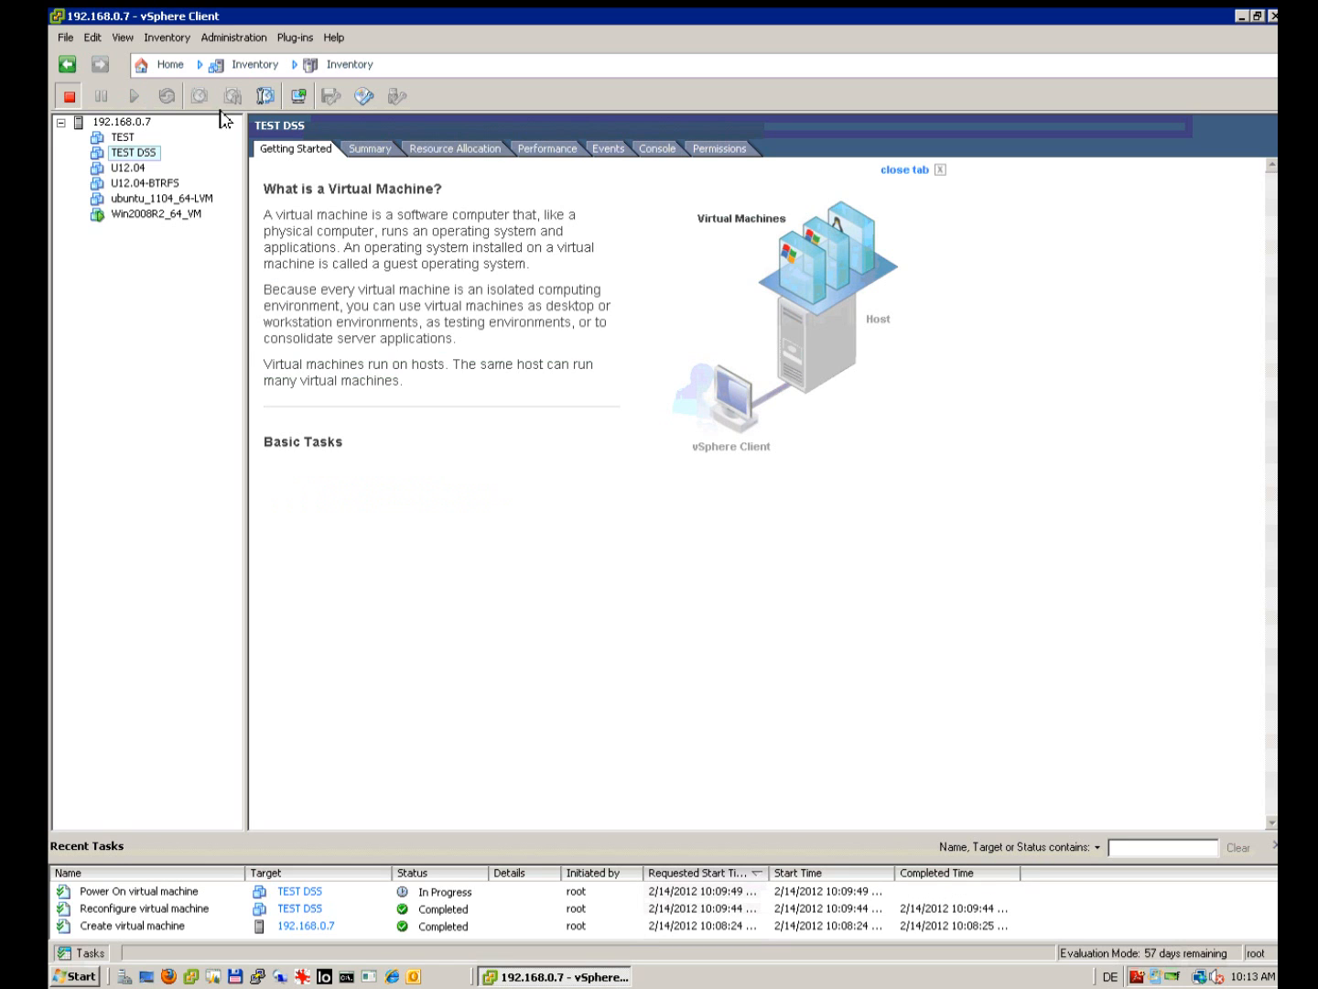
left_click(658, 149)
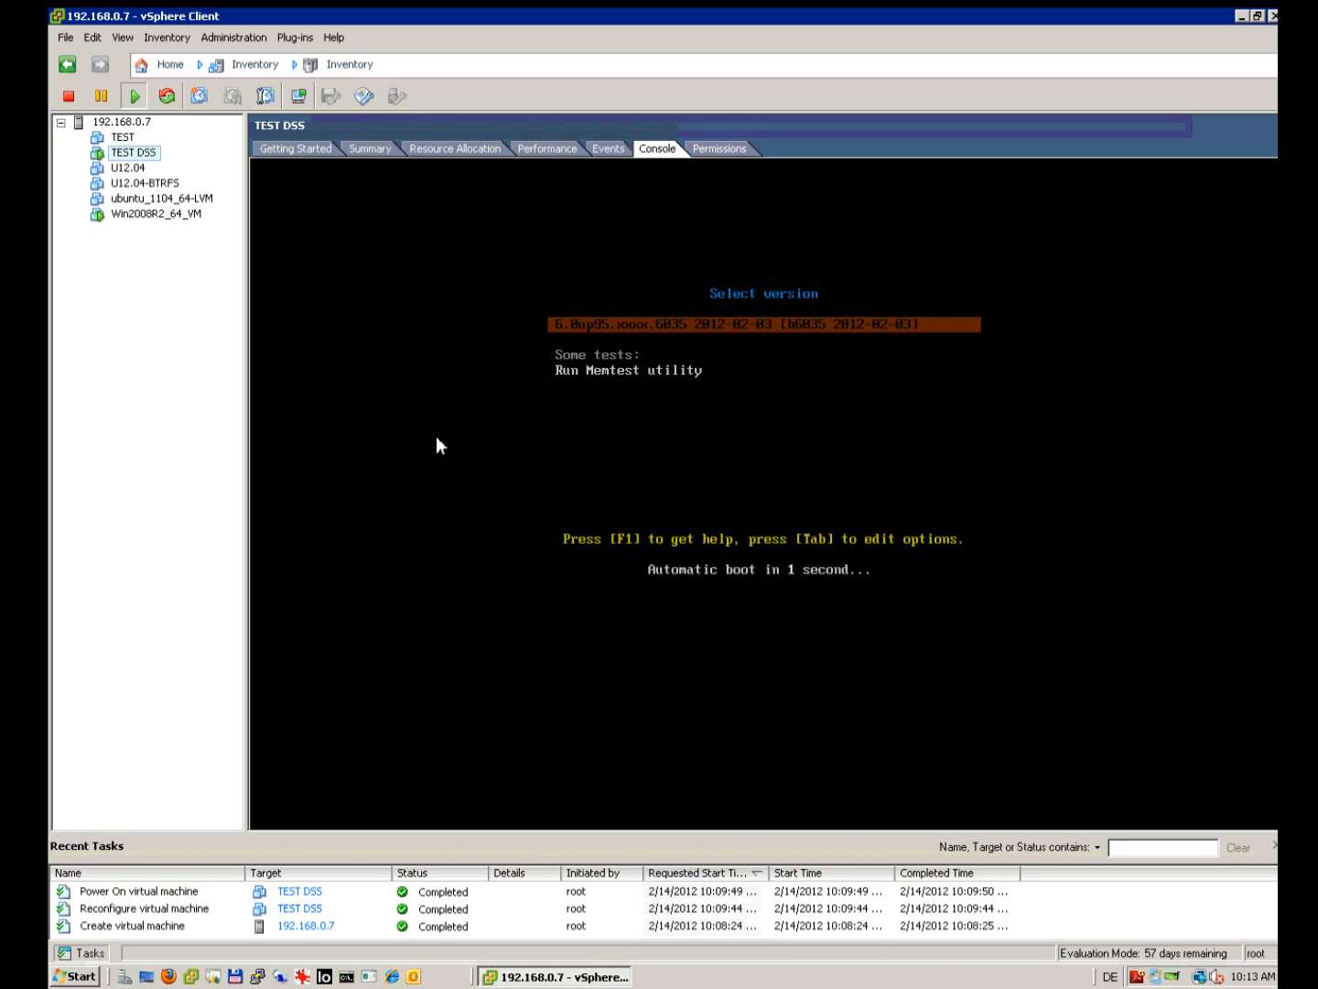
left_click(771, 501)
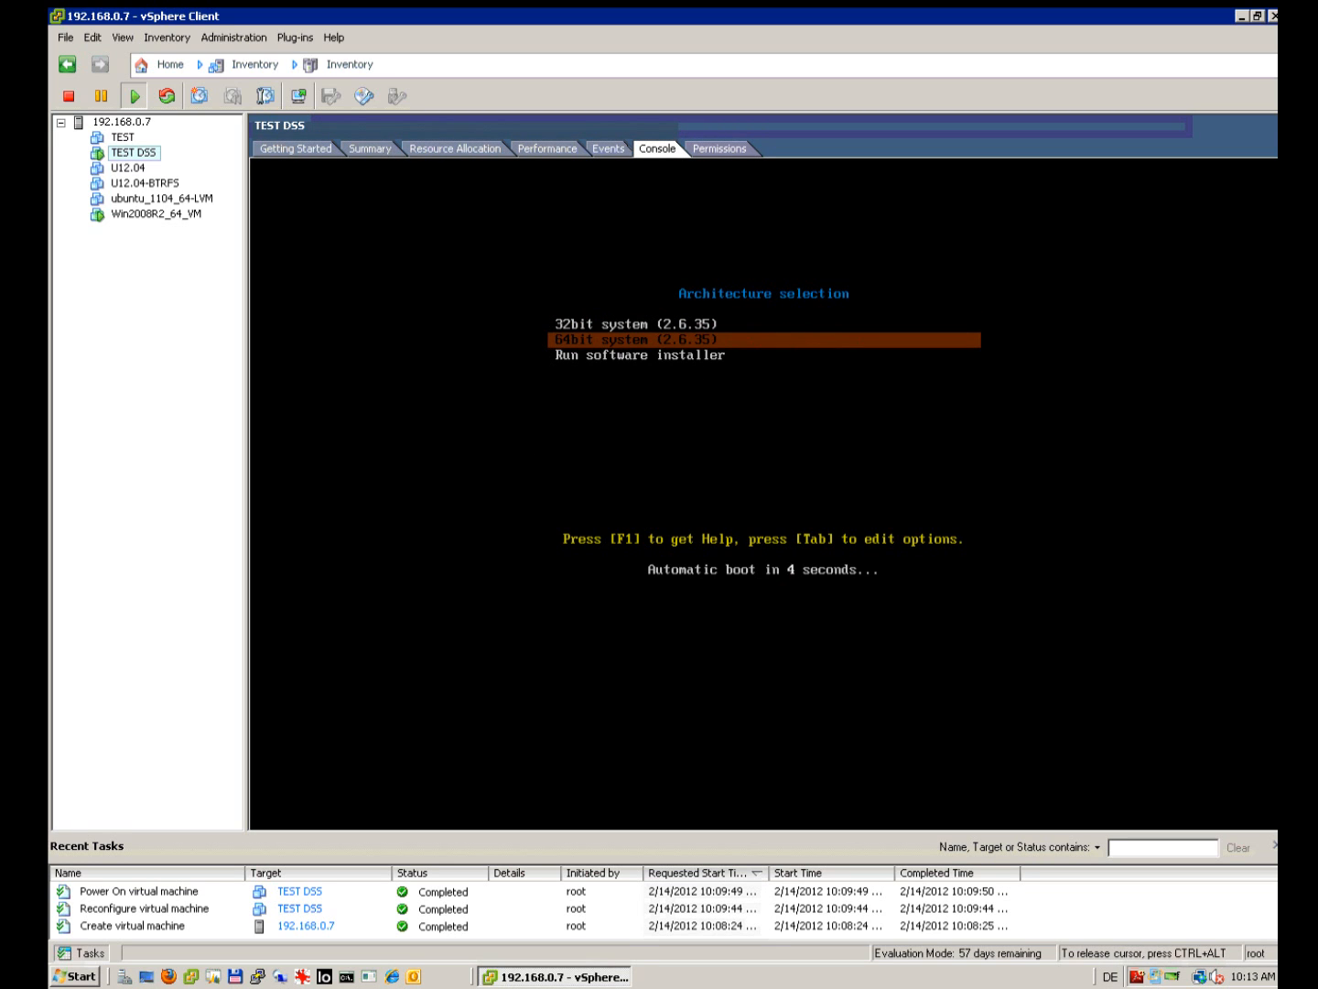
Step: Choose 'Run software installer' from the boot menu and start it loading
key("Down")
key("Up")
key("Up")
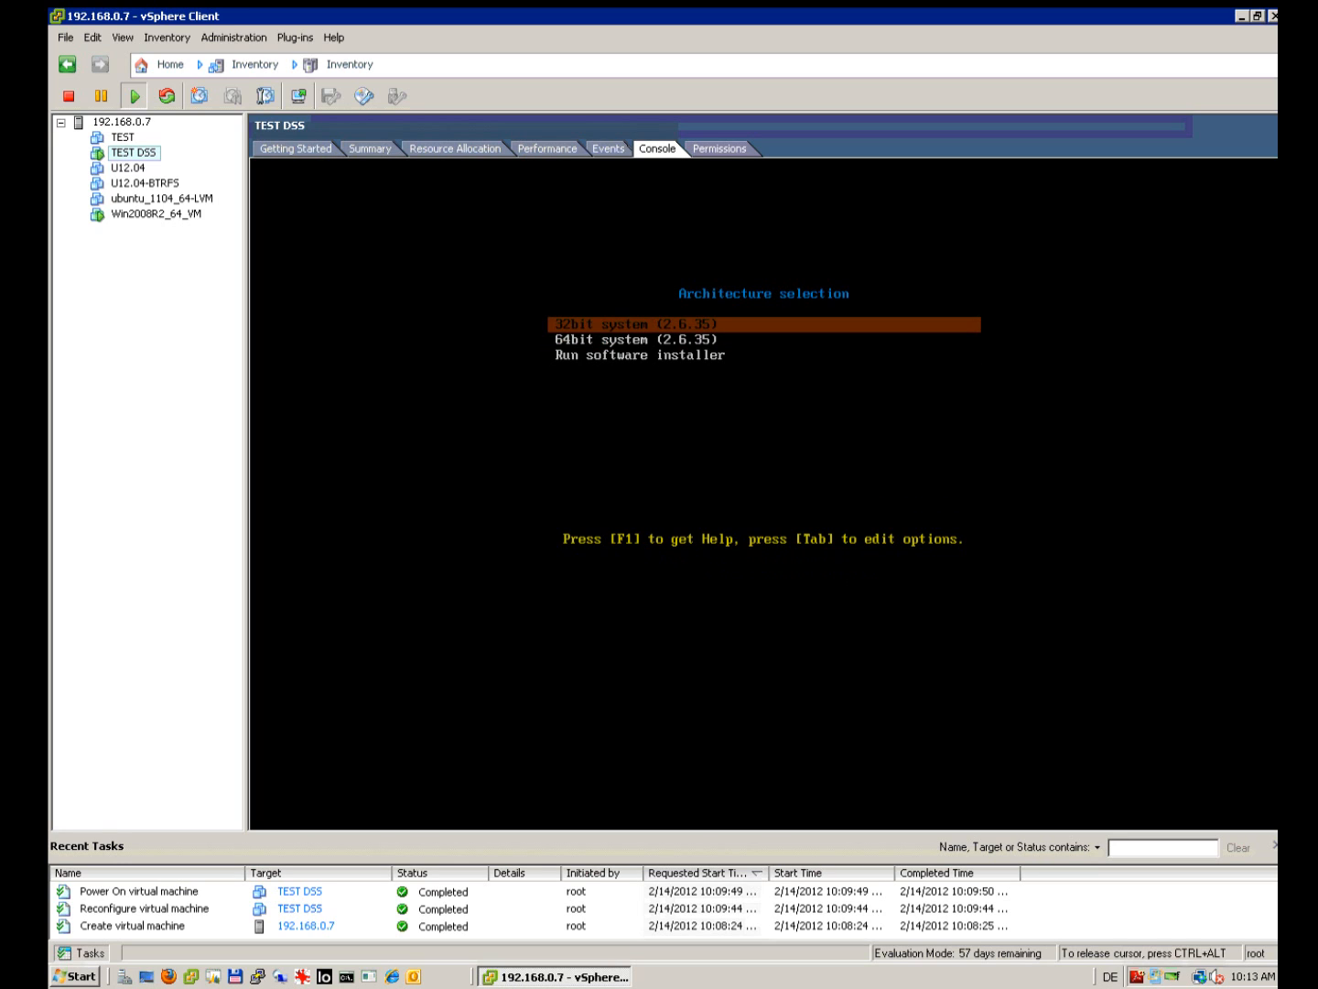
key("Down")
key("Down")
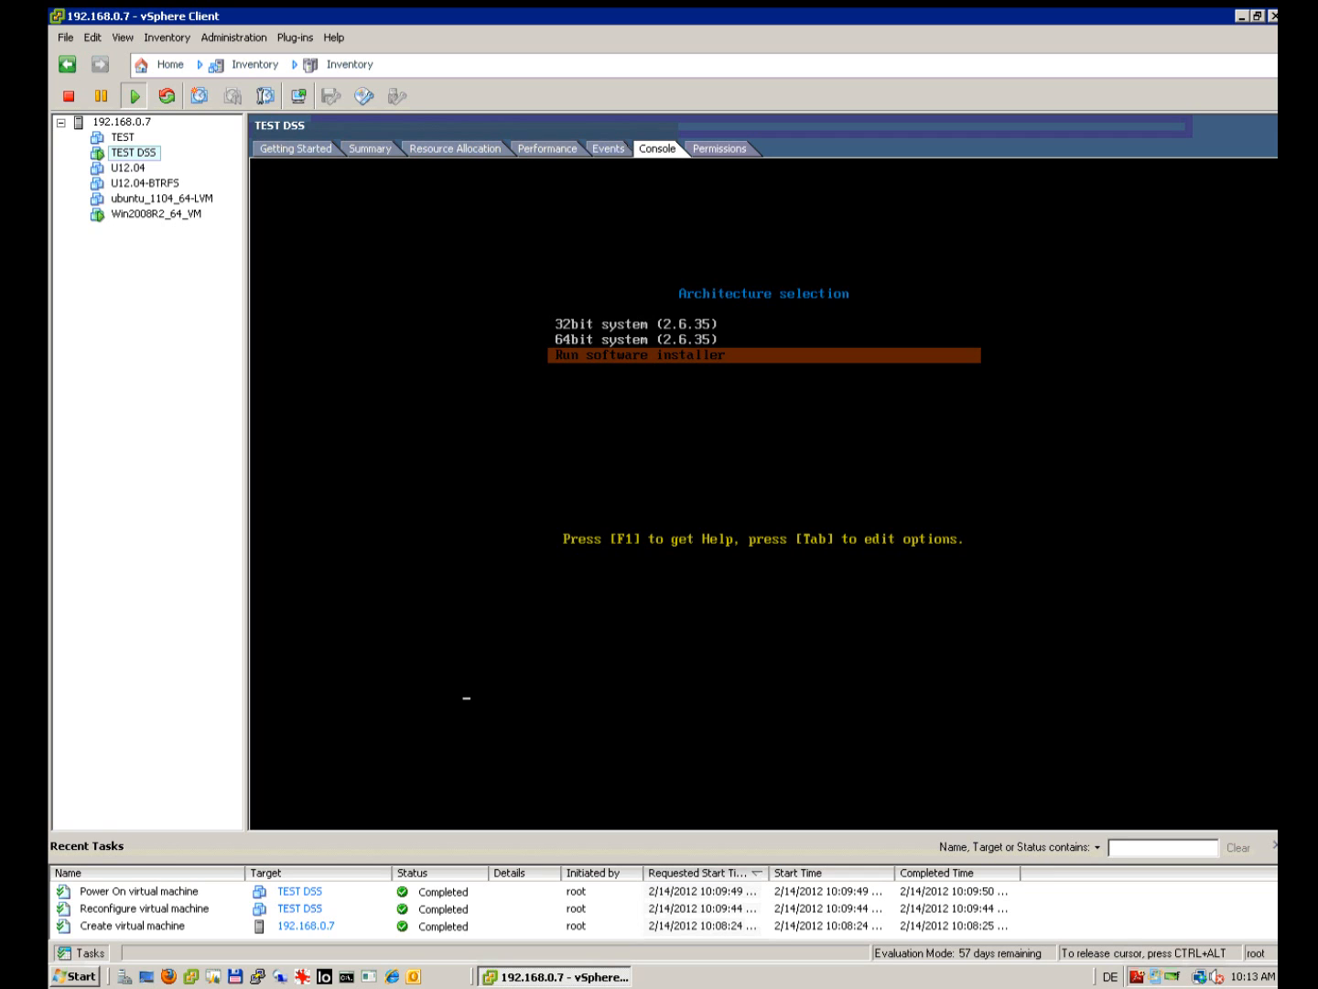
key("Return")
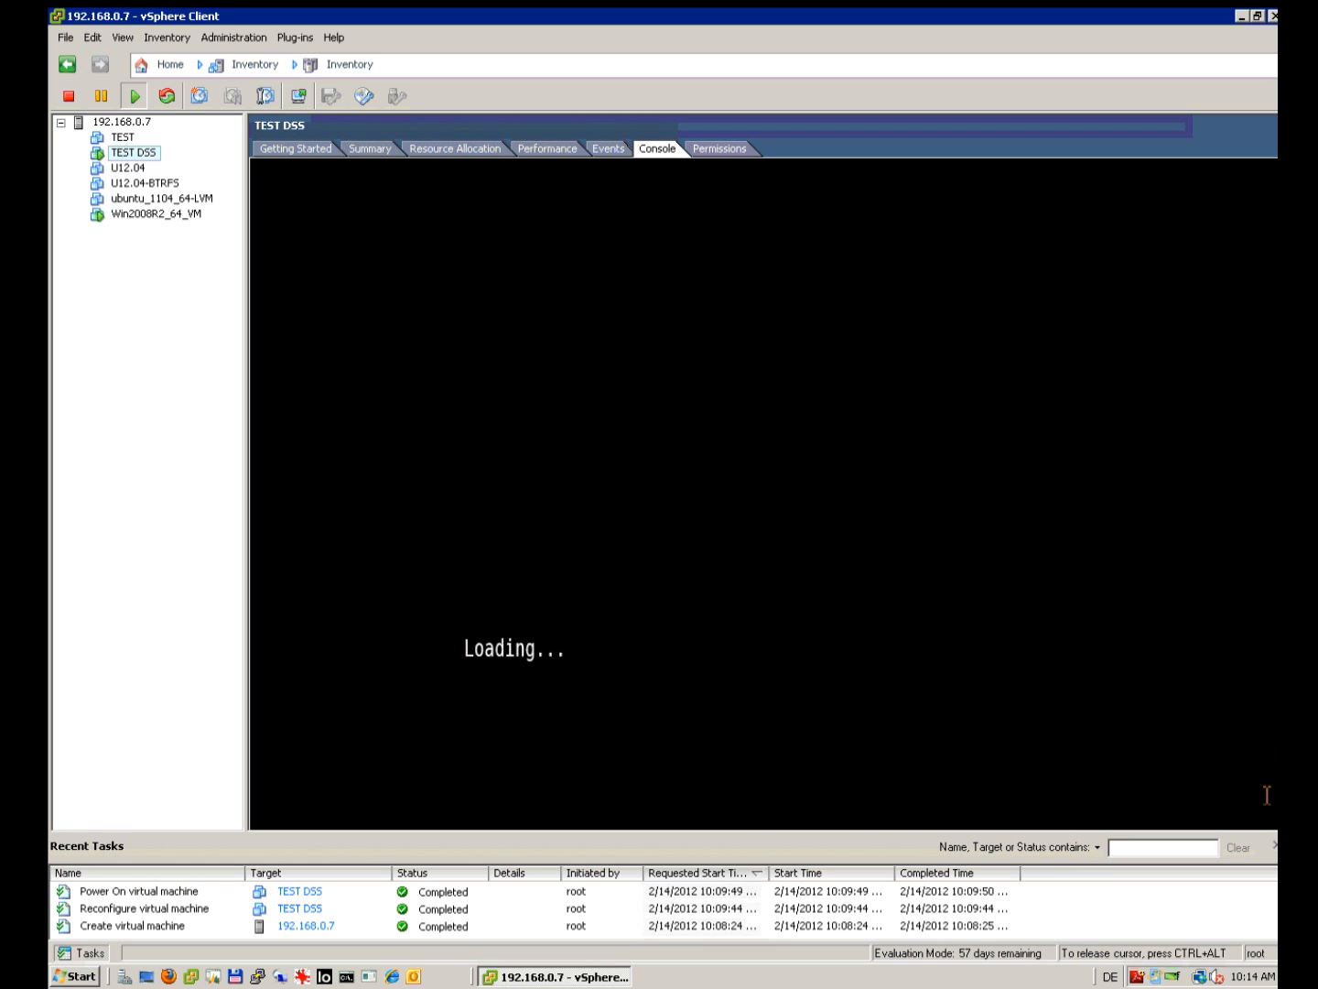
key("super")
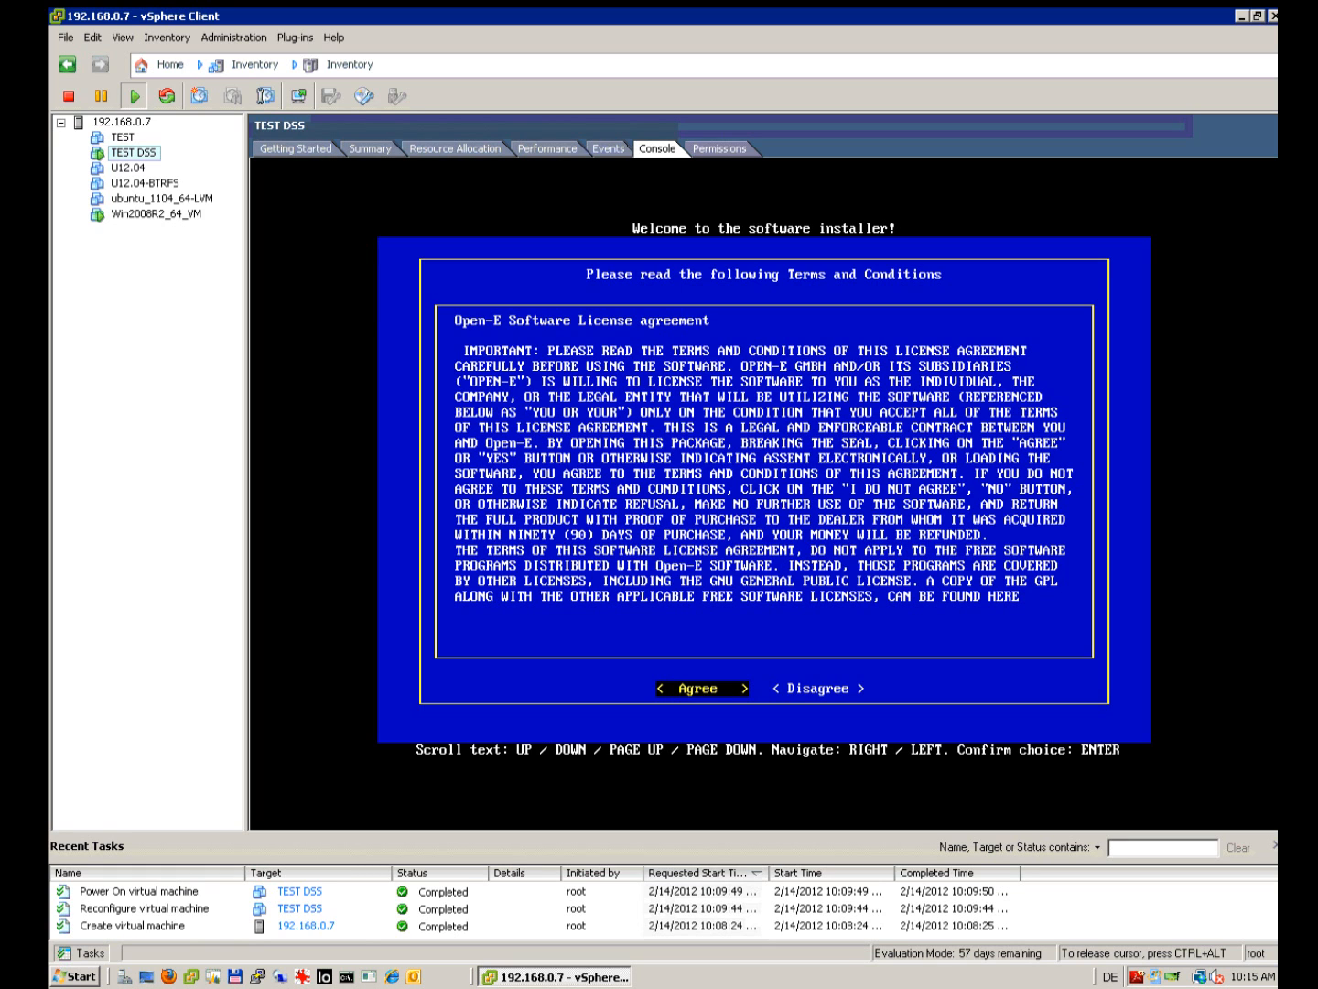
Step: Accept the license, install Open-E onto Drive 1, and confirm the restart prompt
key("Return")
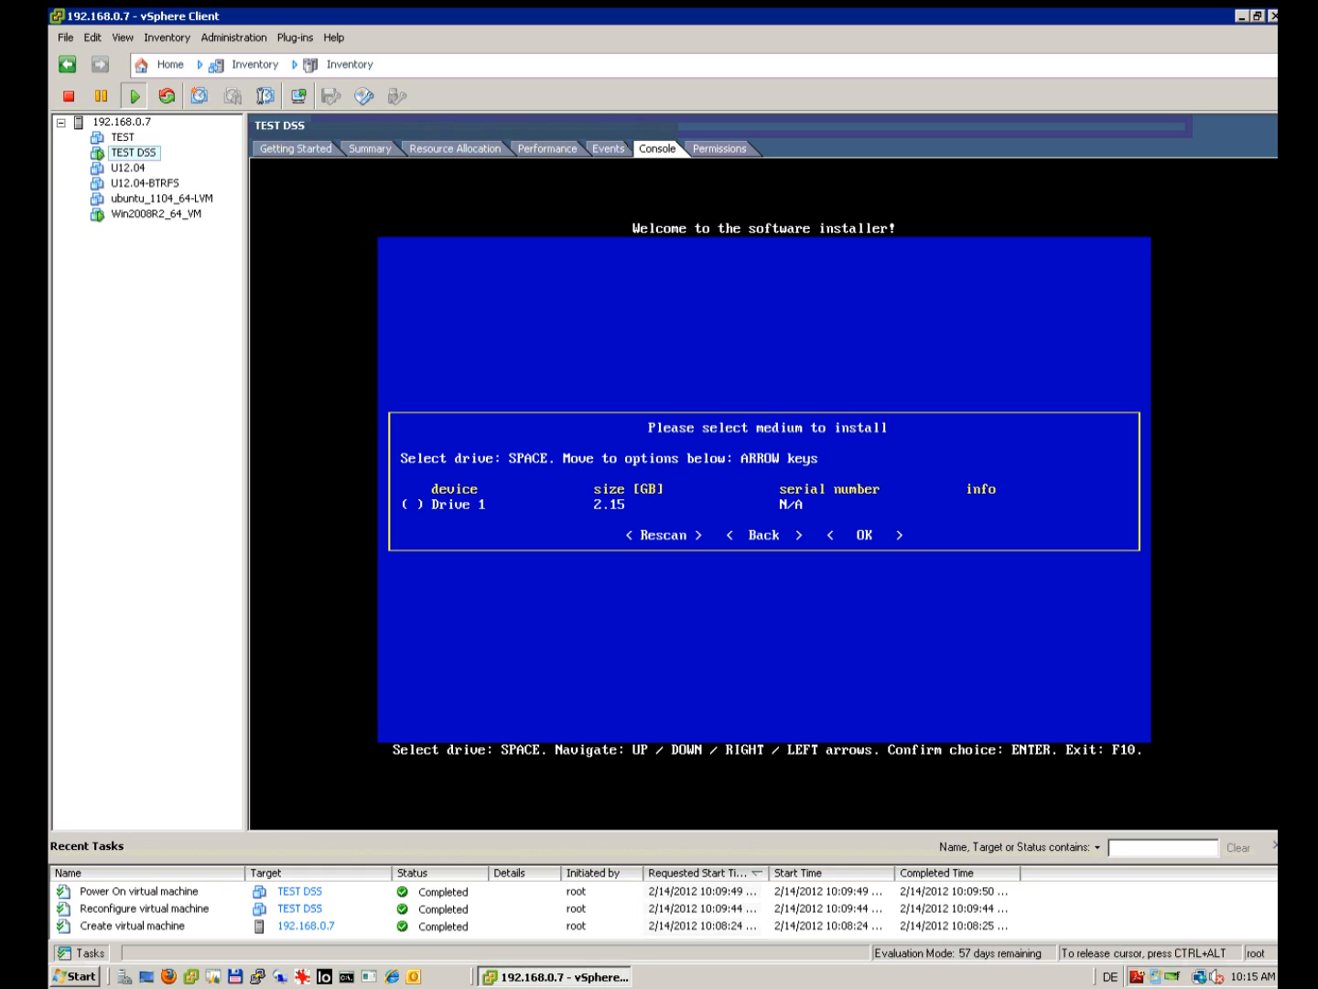
key("space")
key("Down")
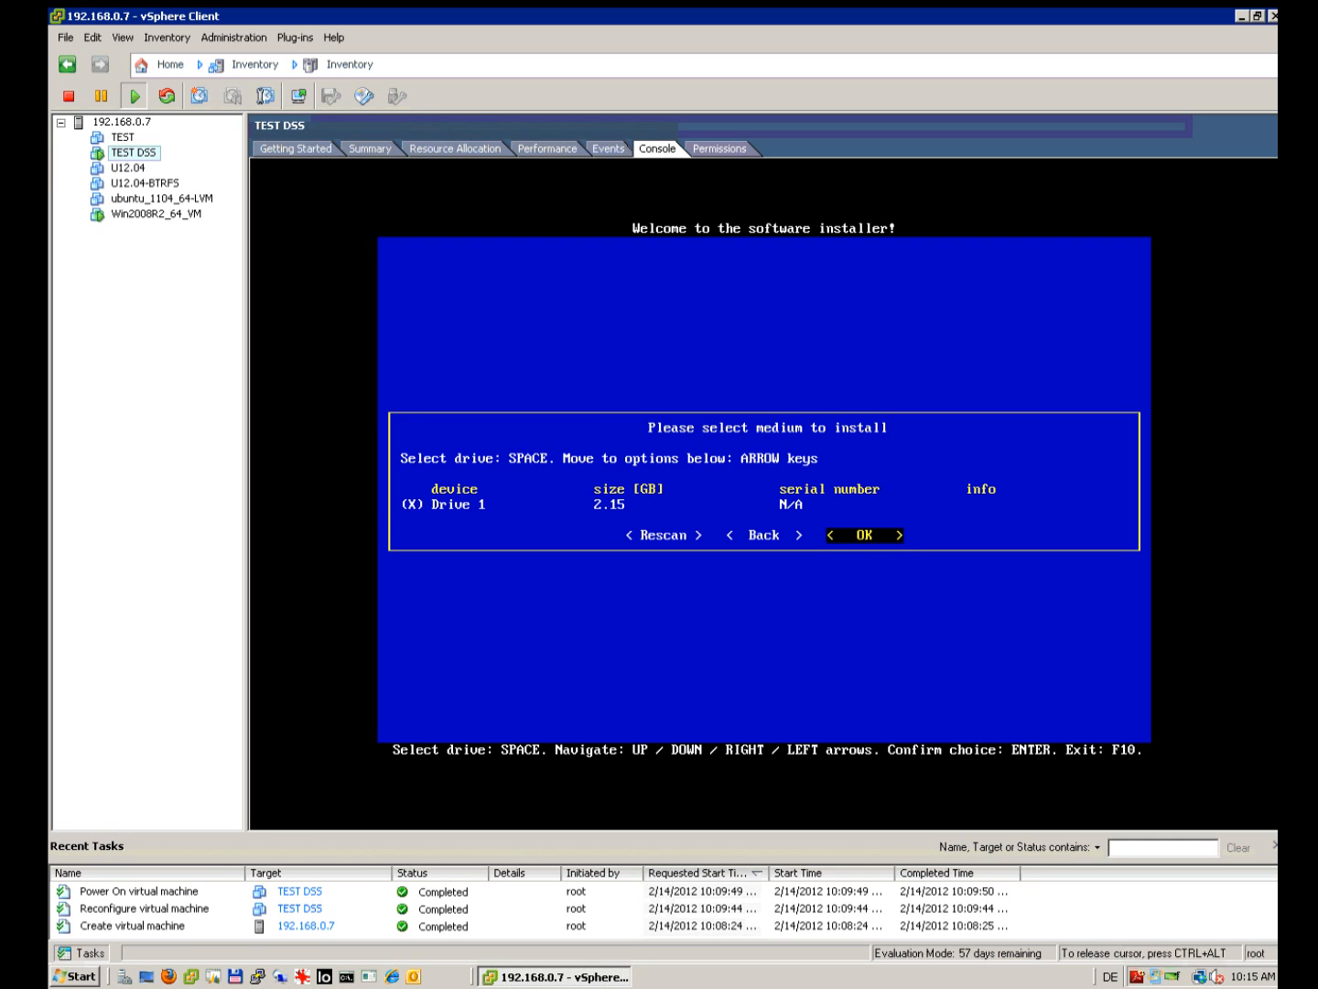
key("Return")
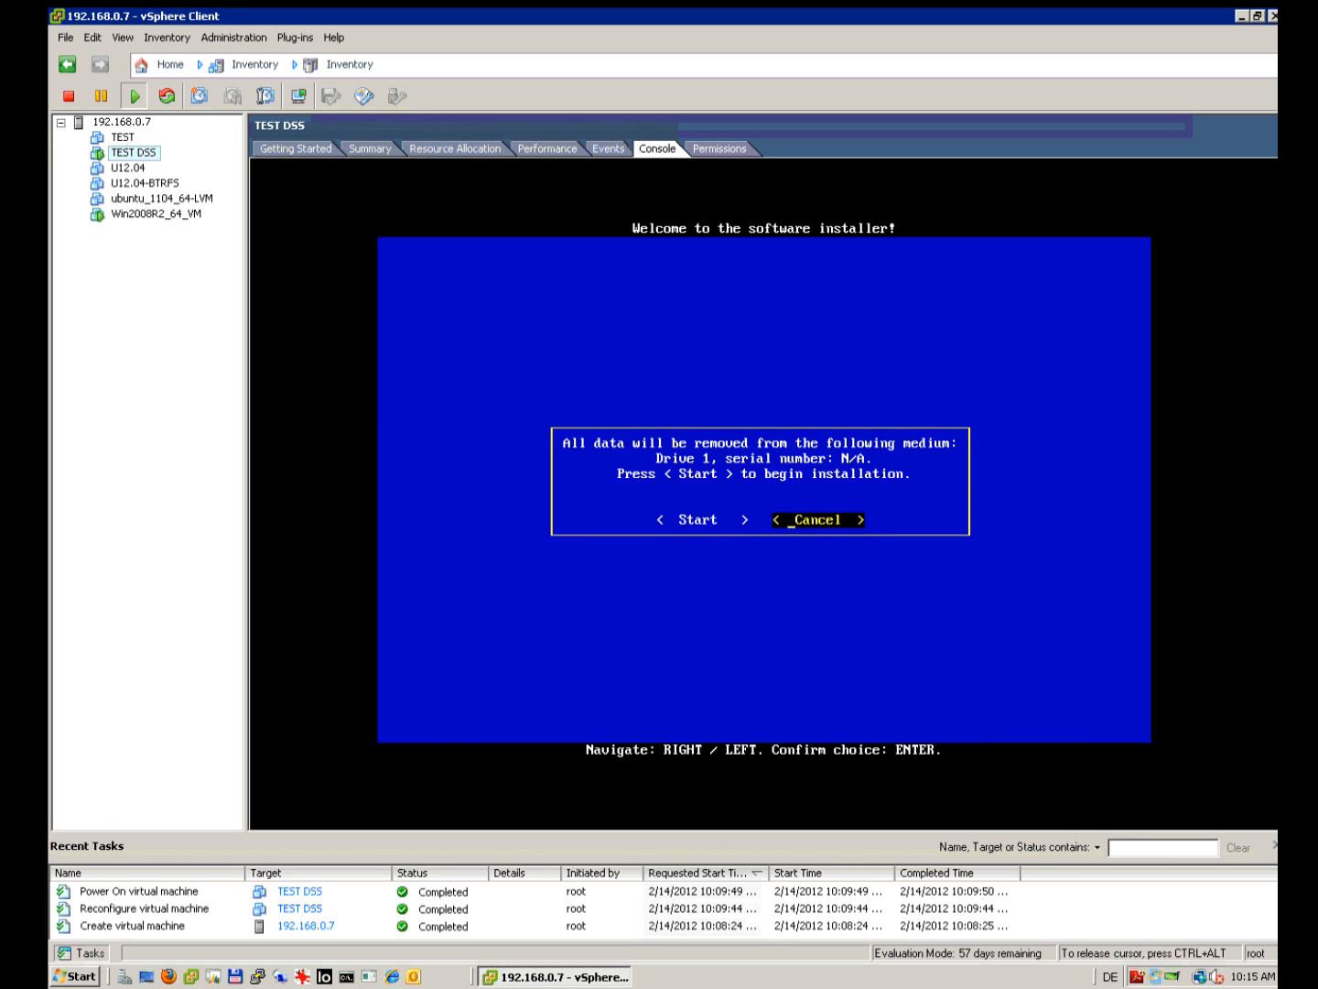
key("Left")
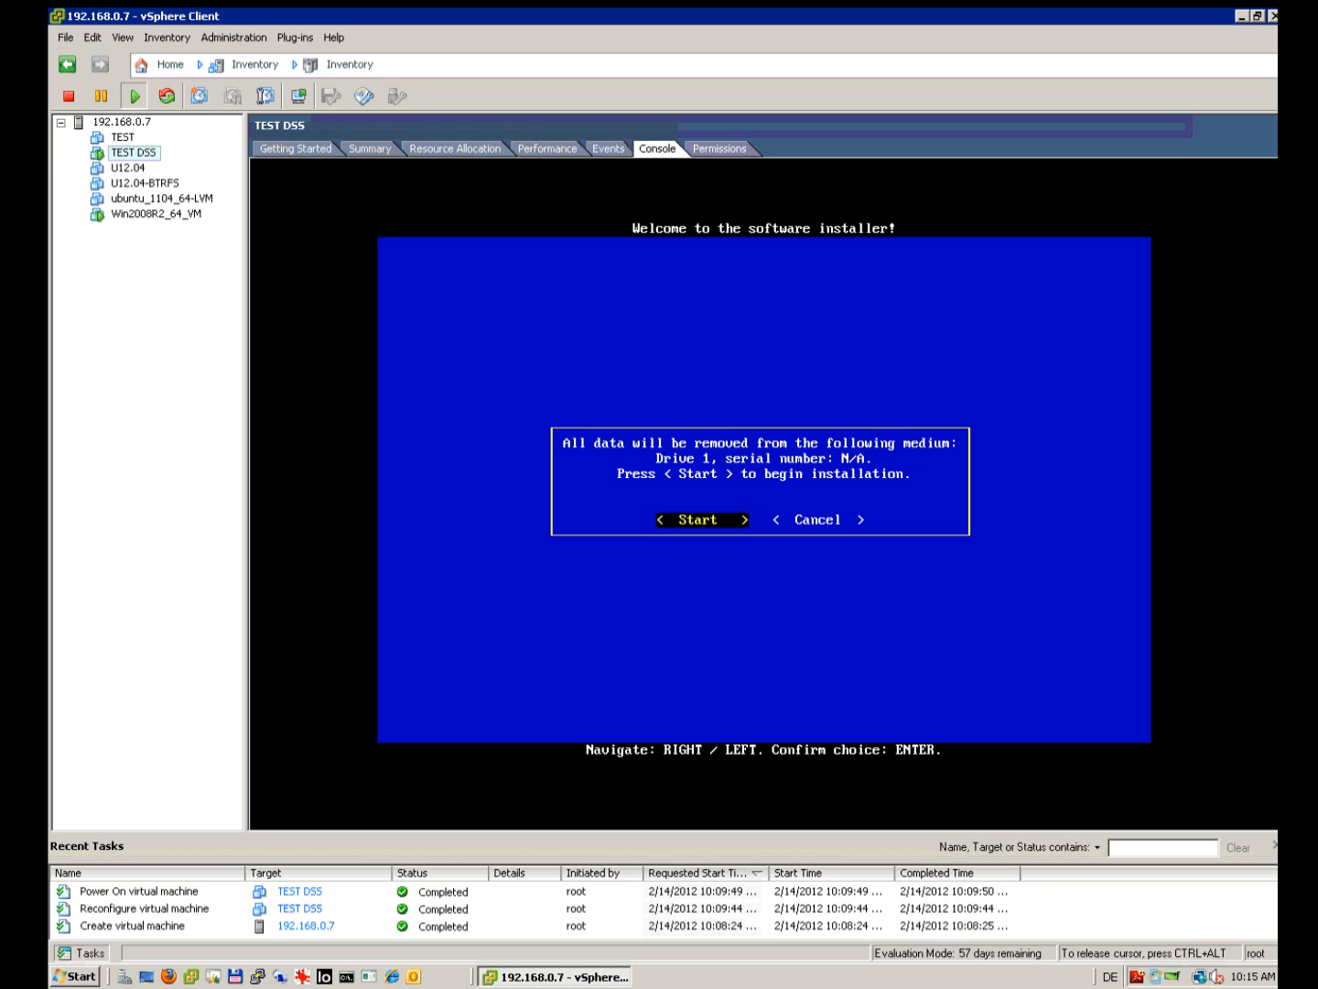
key("Return")
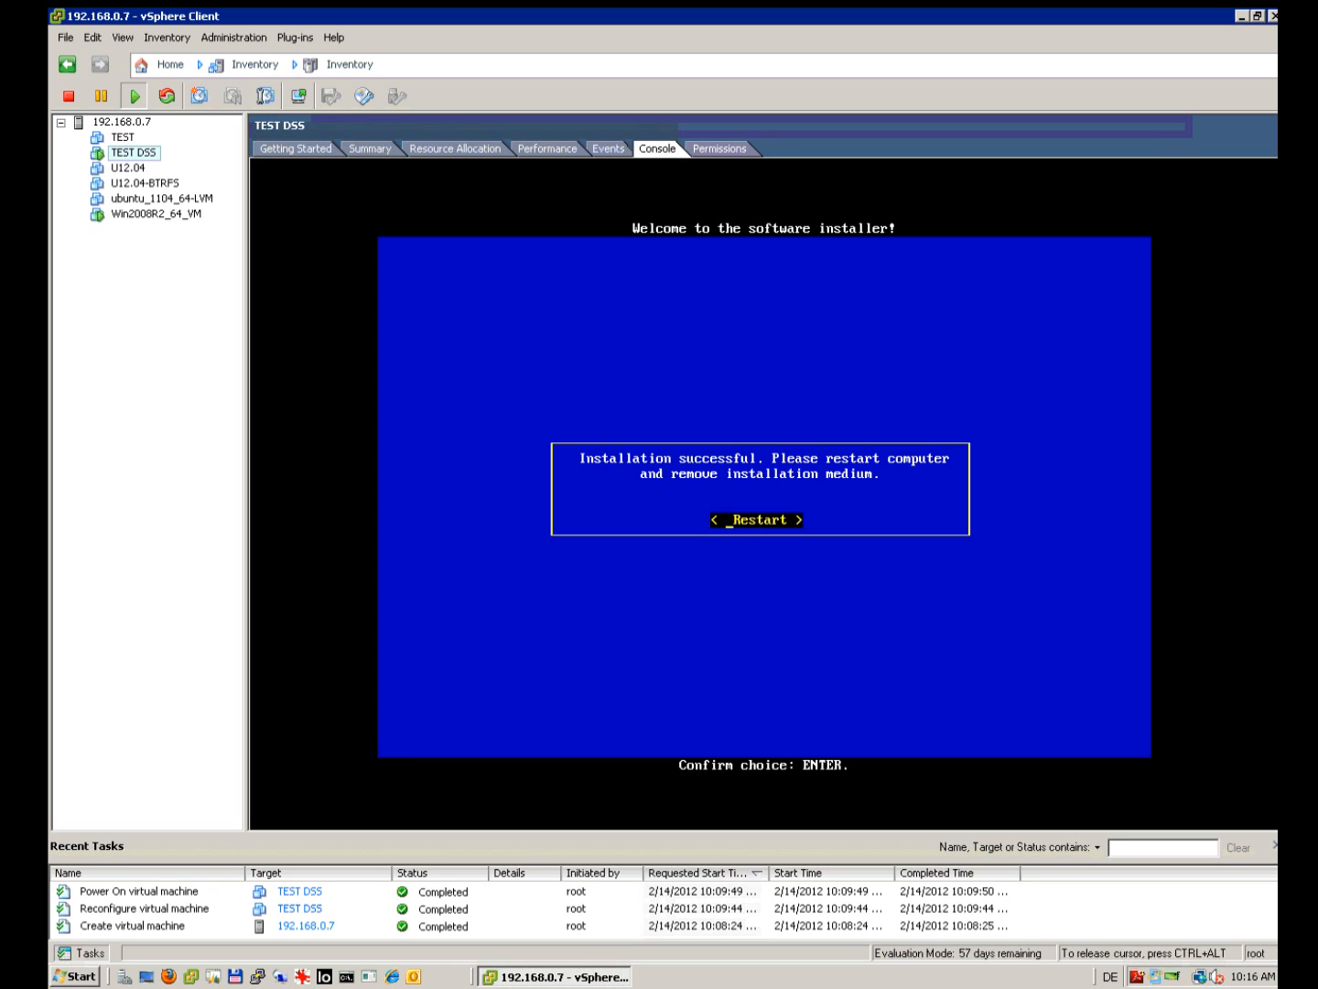
key("Return")
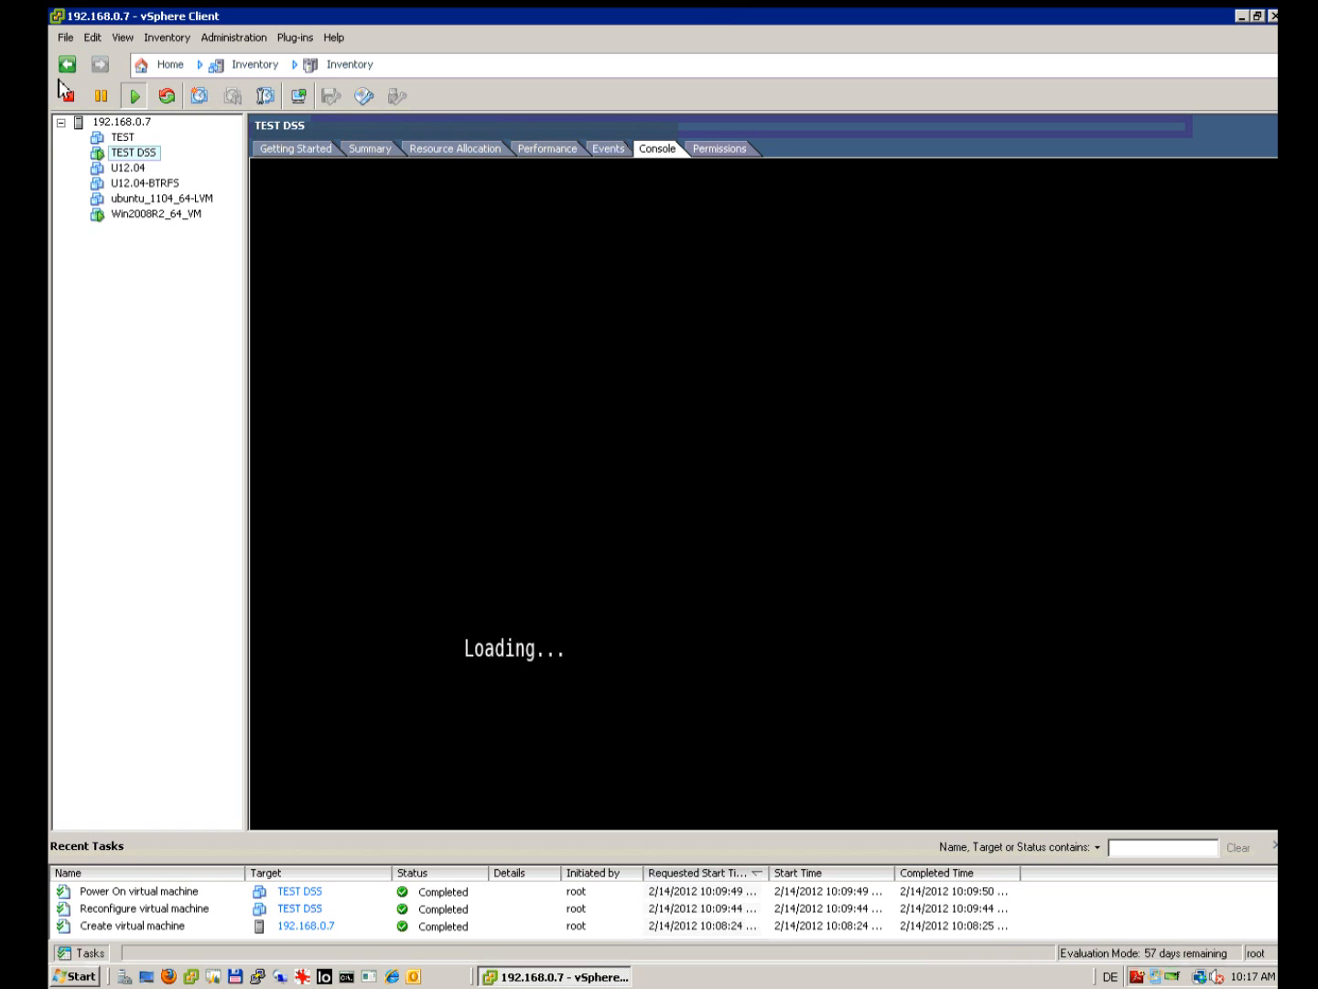
Step: Review TEST DSS's Network adapter 1 and Hard disk 1 settings, cancel, and return to the console
left_click(363, 153)
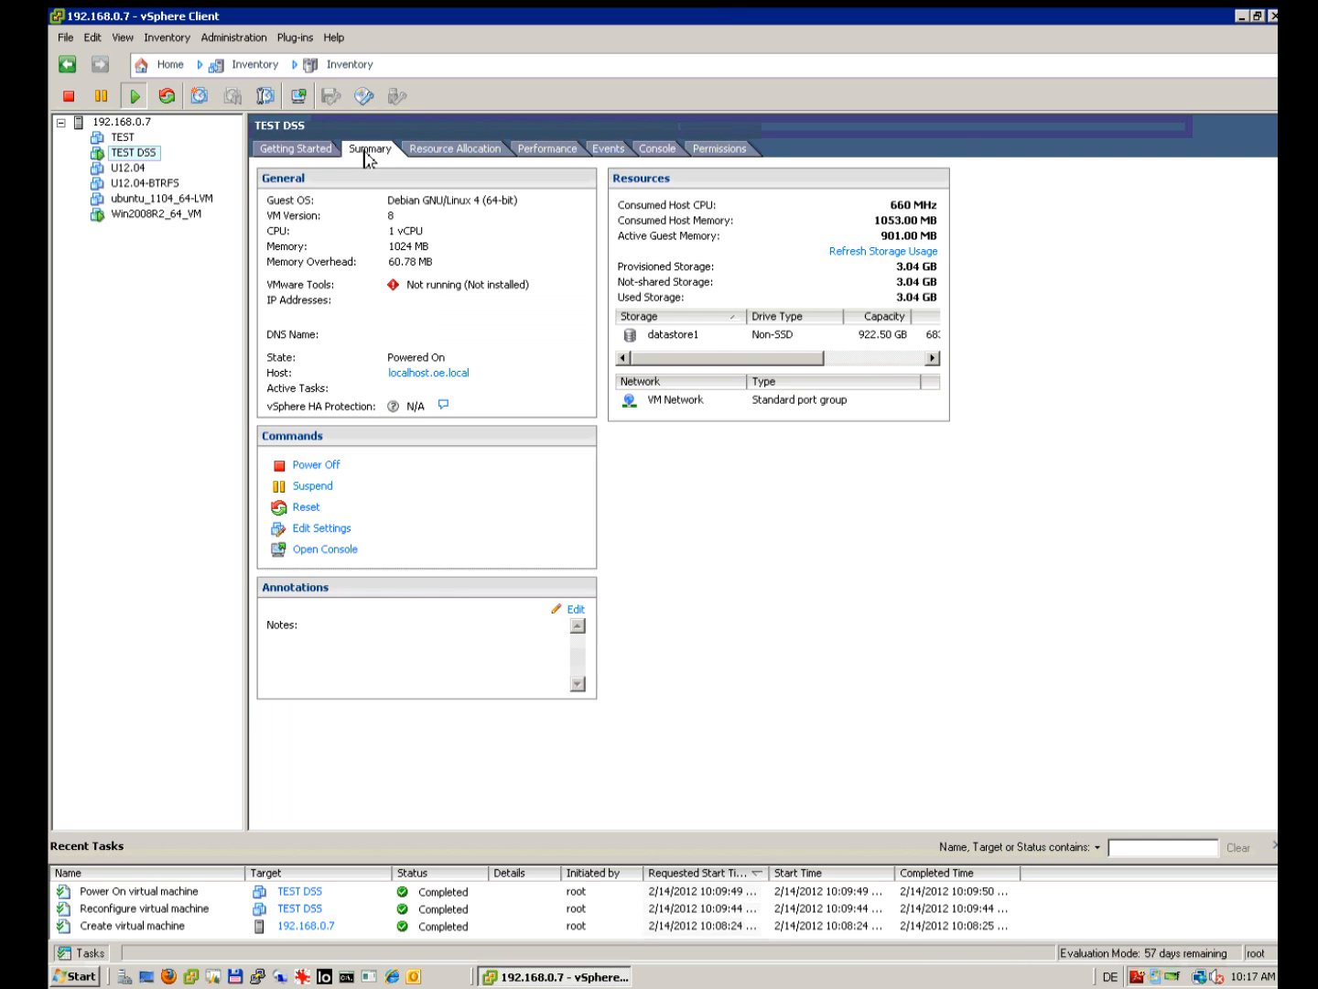
left_click(332, 531)
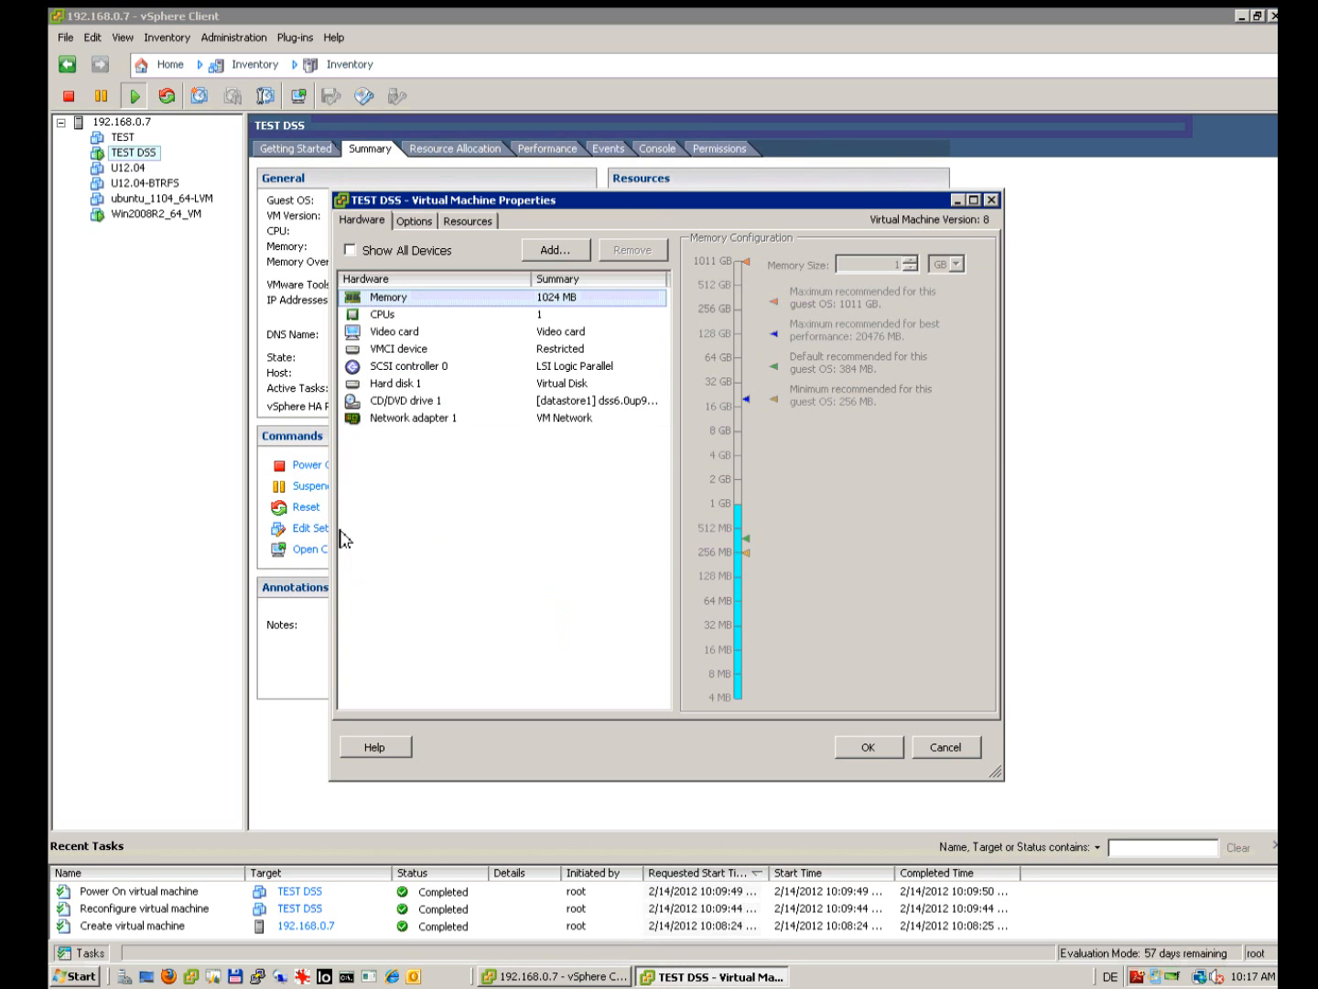
left_click(417, 420)
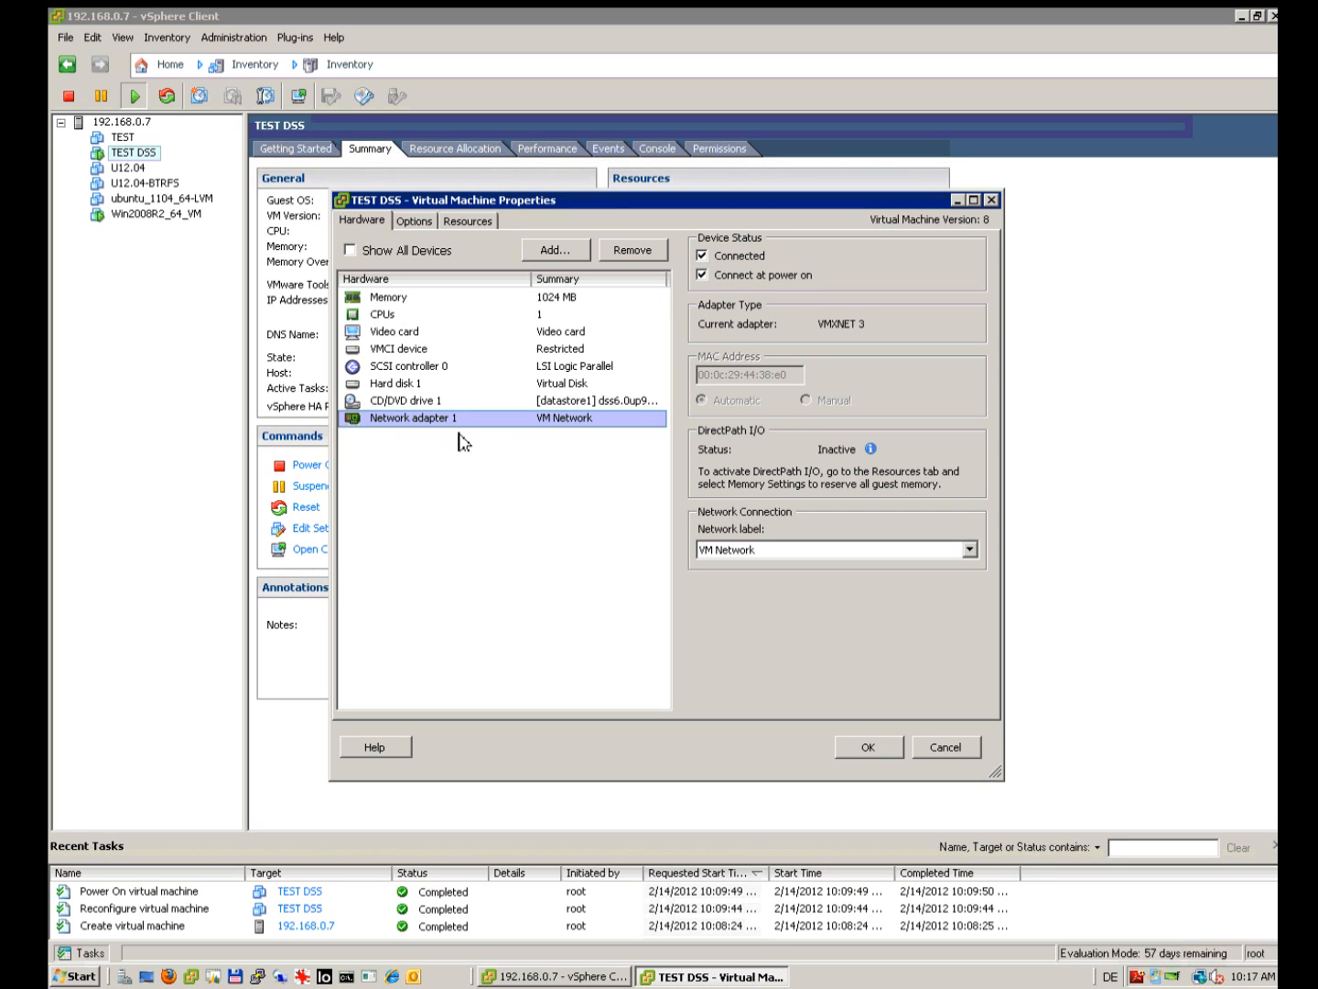
left_click(415, 389)
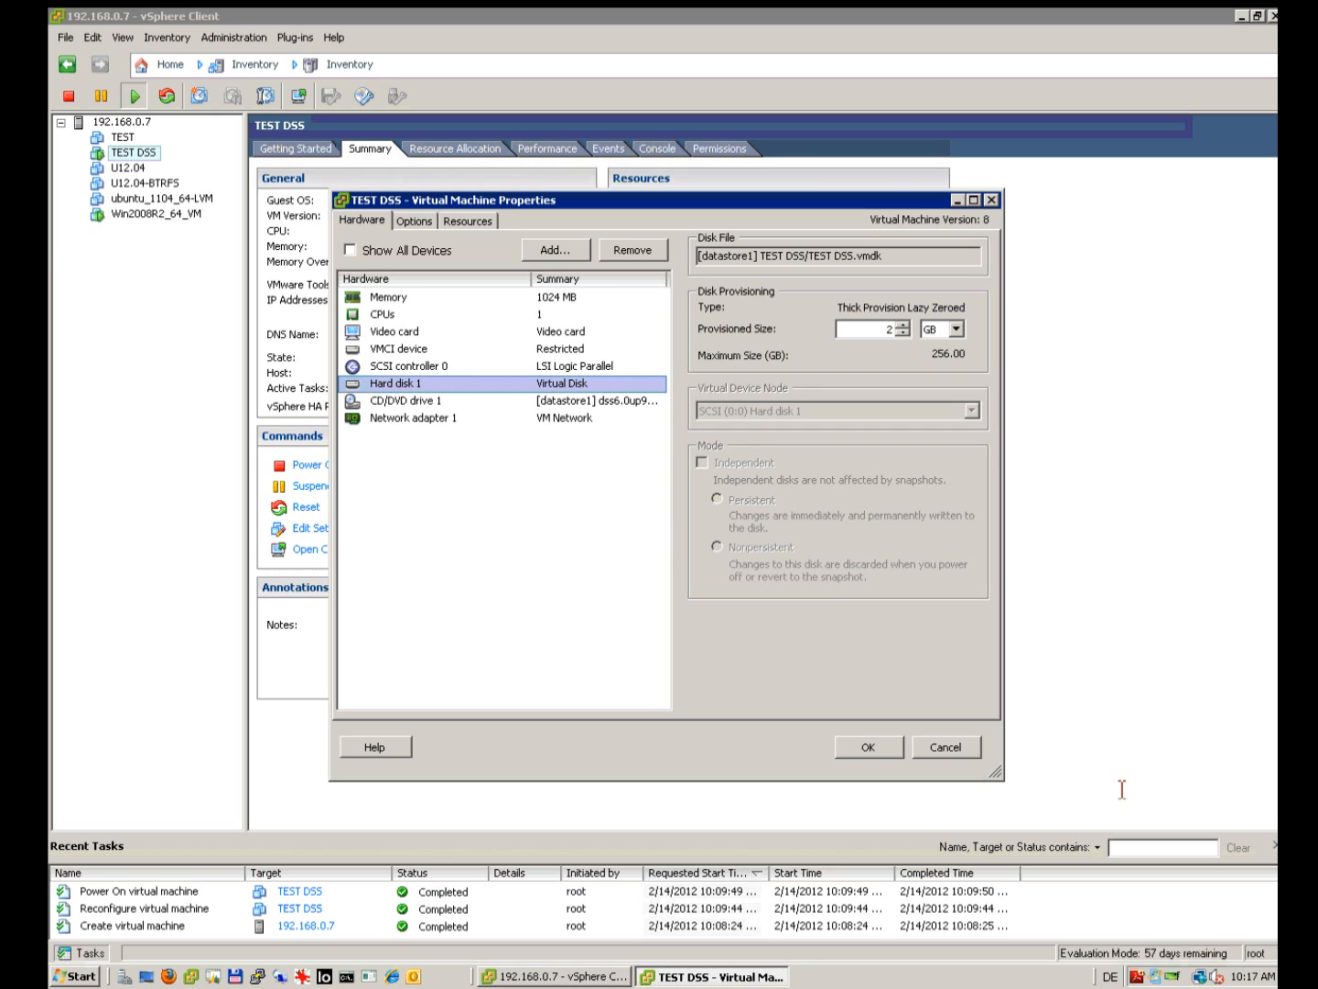
left_click(952, 753)
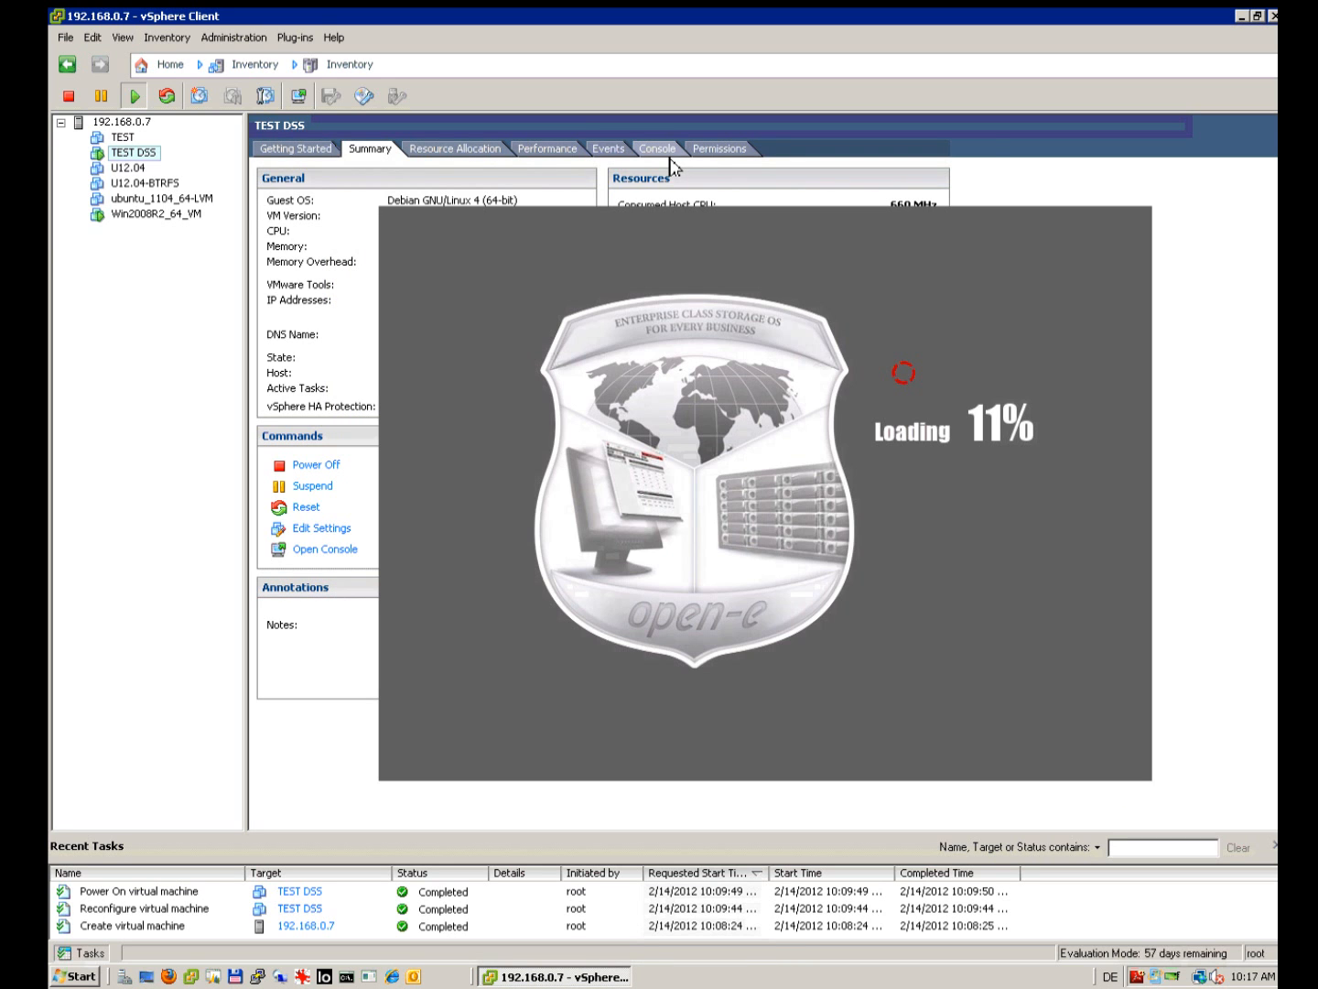
left_click(669, 152)
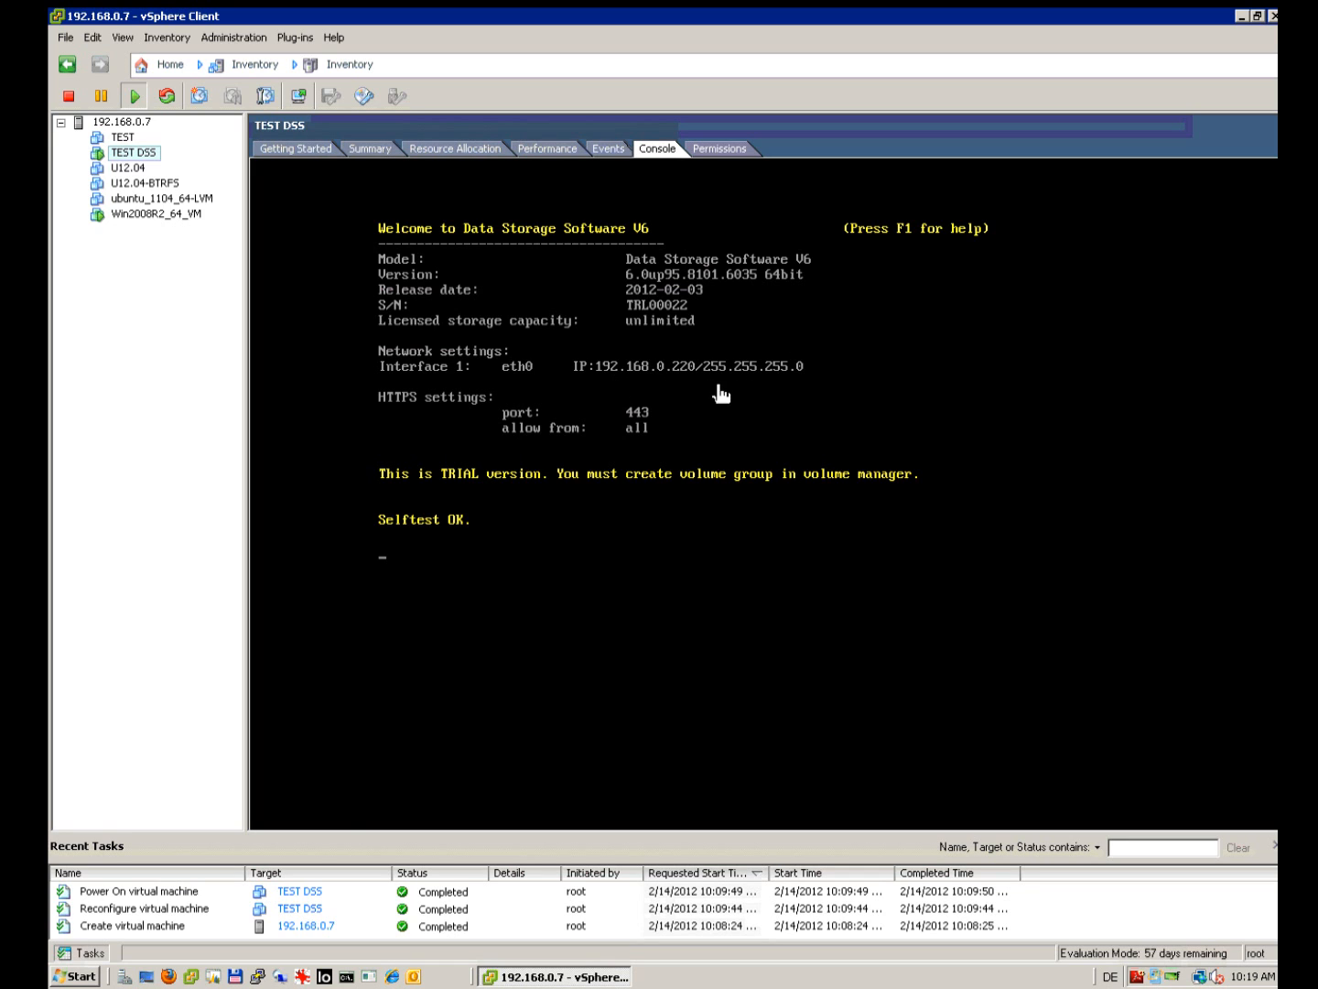
Step: Open 192.168.0.220 in Firefox
left_click(169, 976)
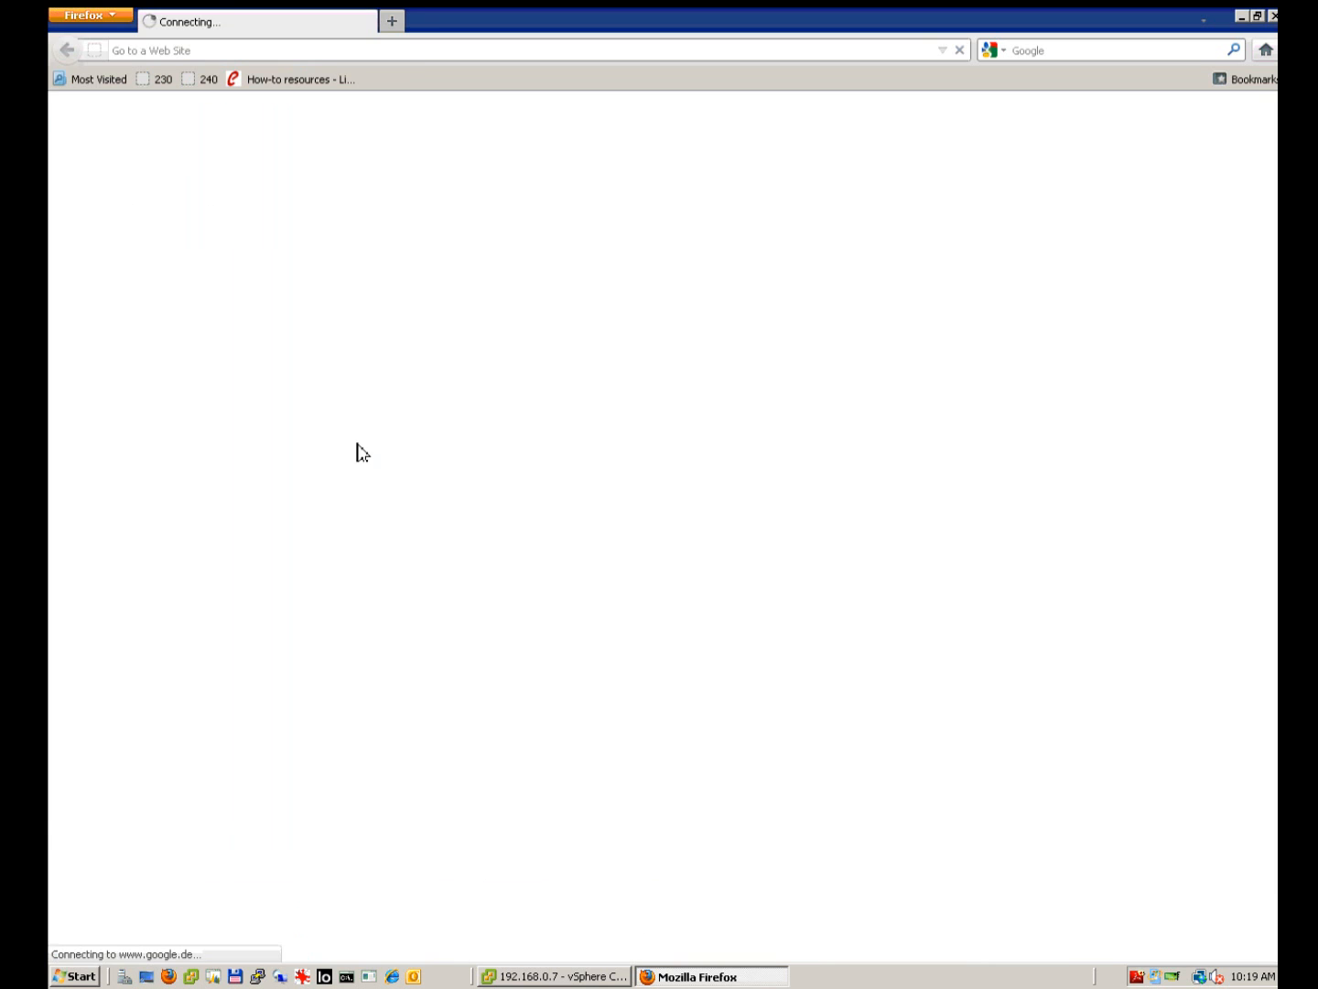
left_click(255, 52)
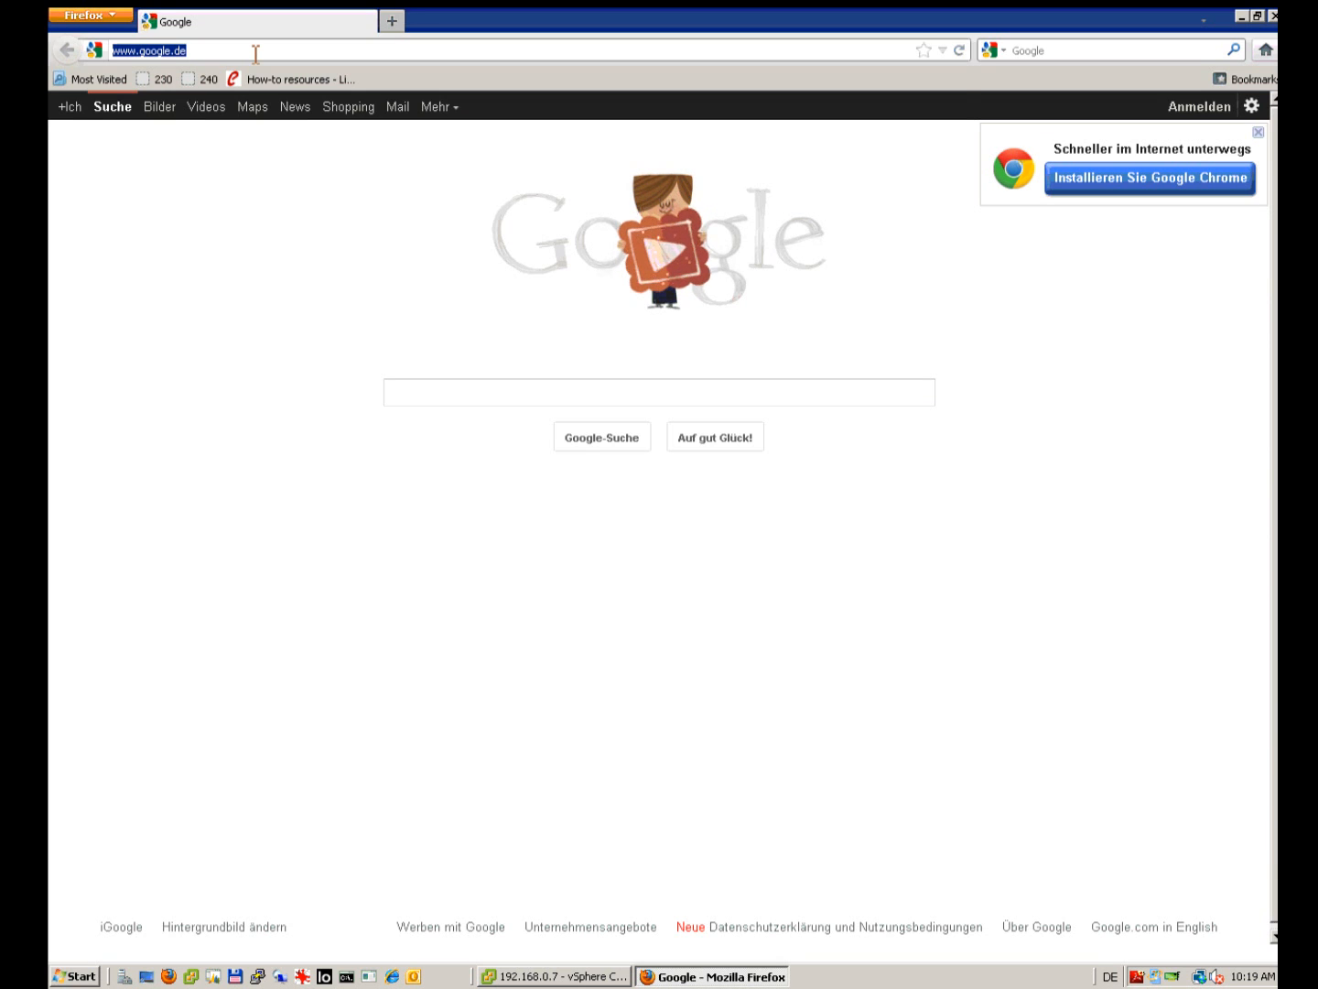
type("192.168.0.20")
key("Escape")
type("0")
key("BackSpace")
key("BackSpace")
type("20")
key("Return")
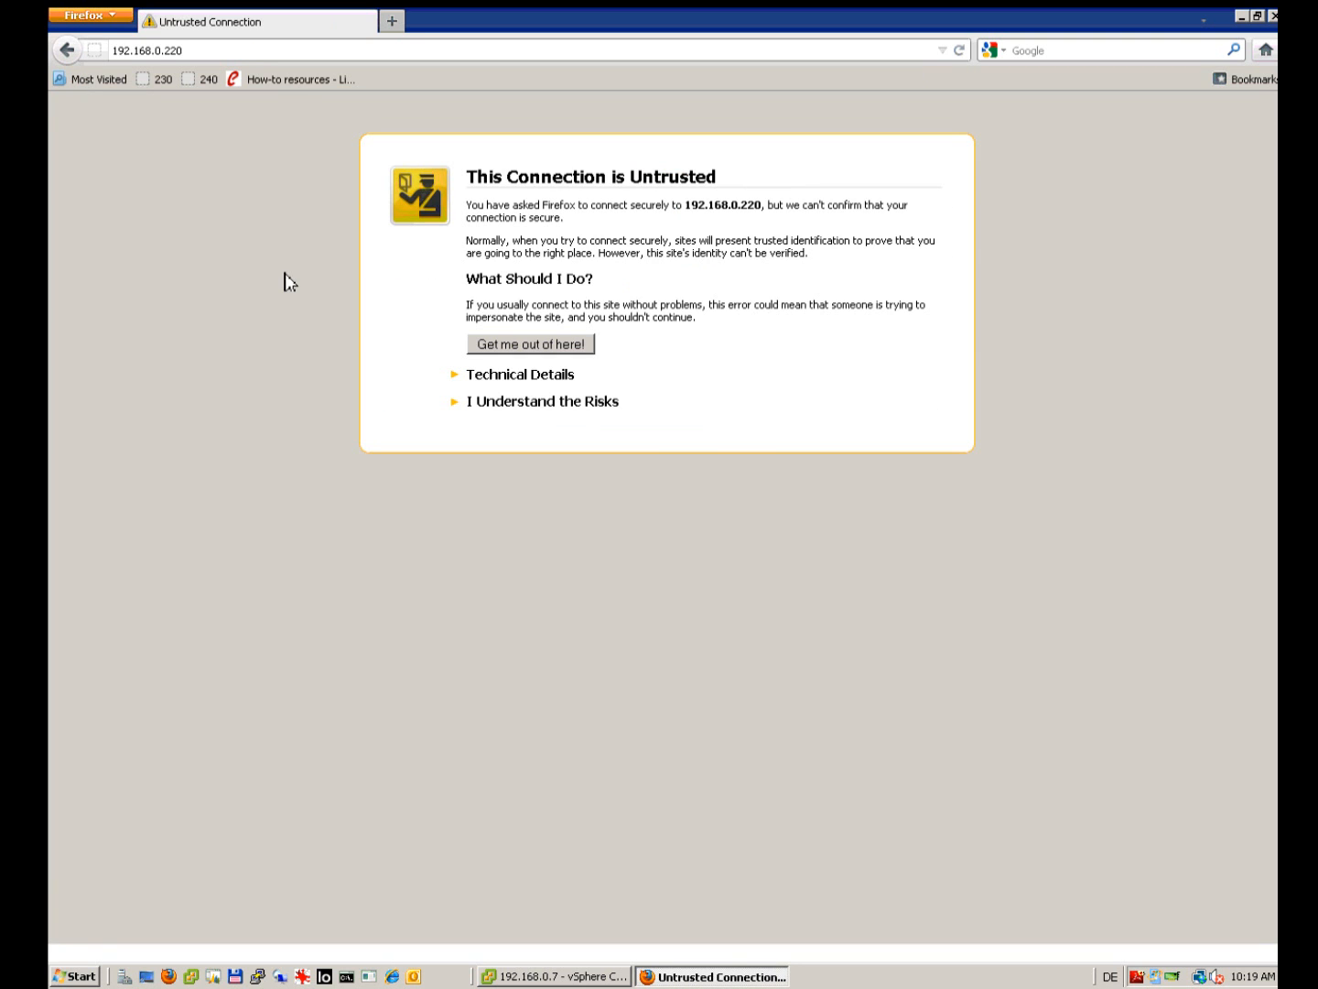
Step: Add a security exception to trust the appliance's certificate
left_click(544, 400)
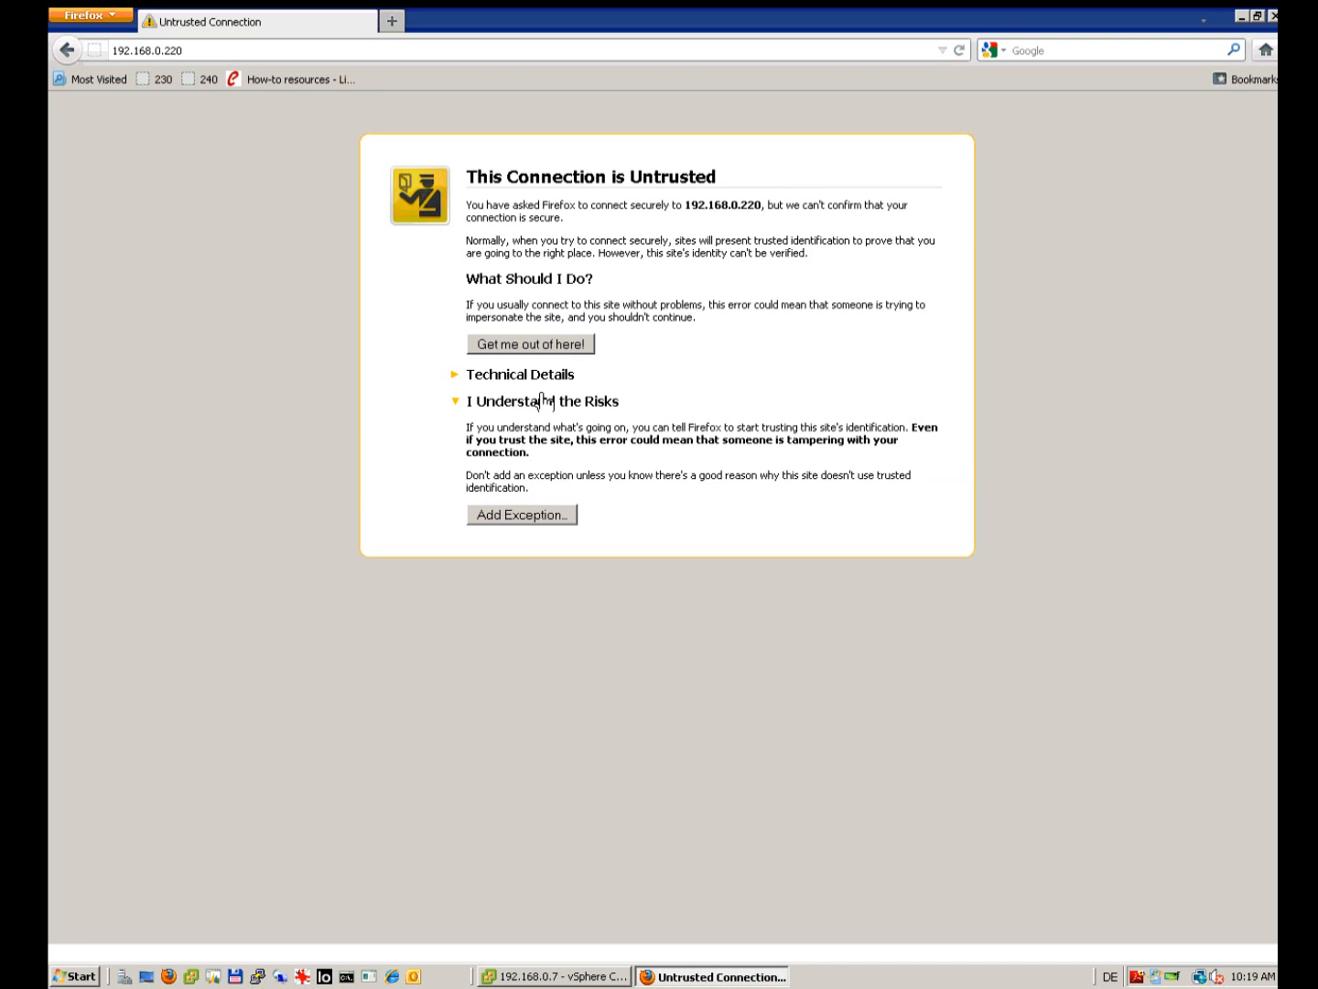
left_click(542, 522)
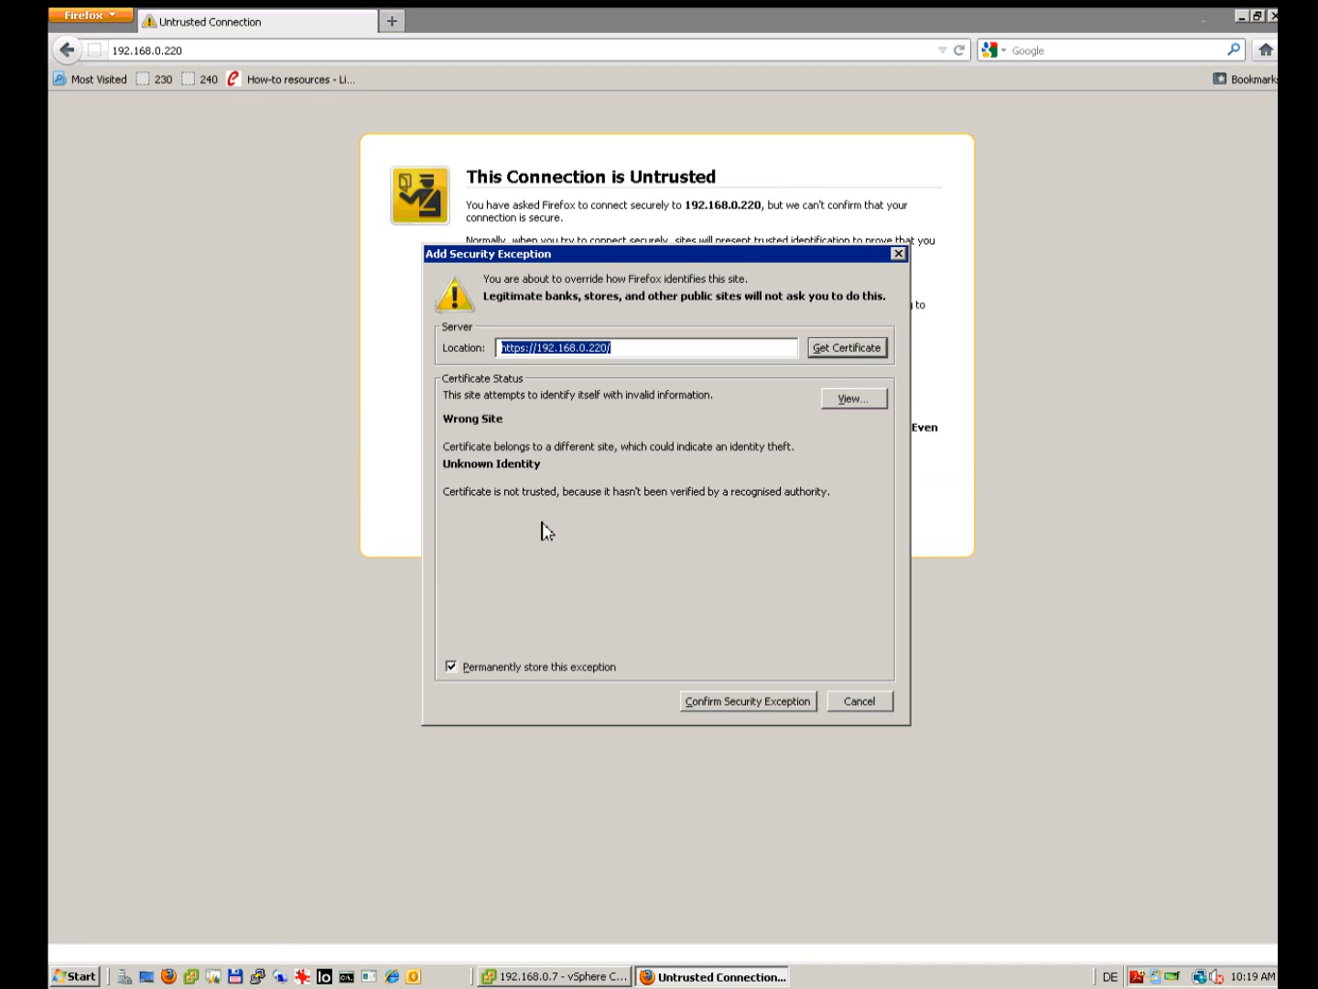
left_click(762, 708)
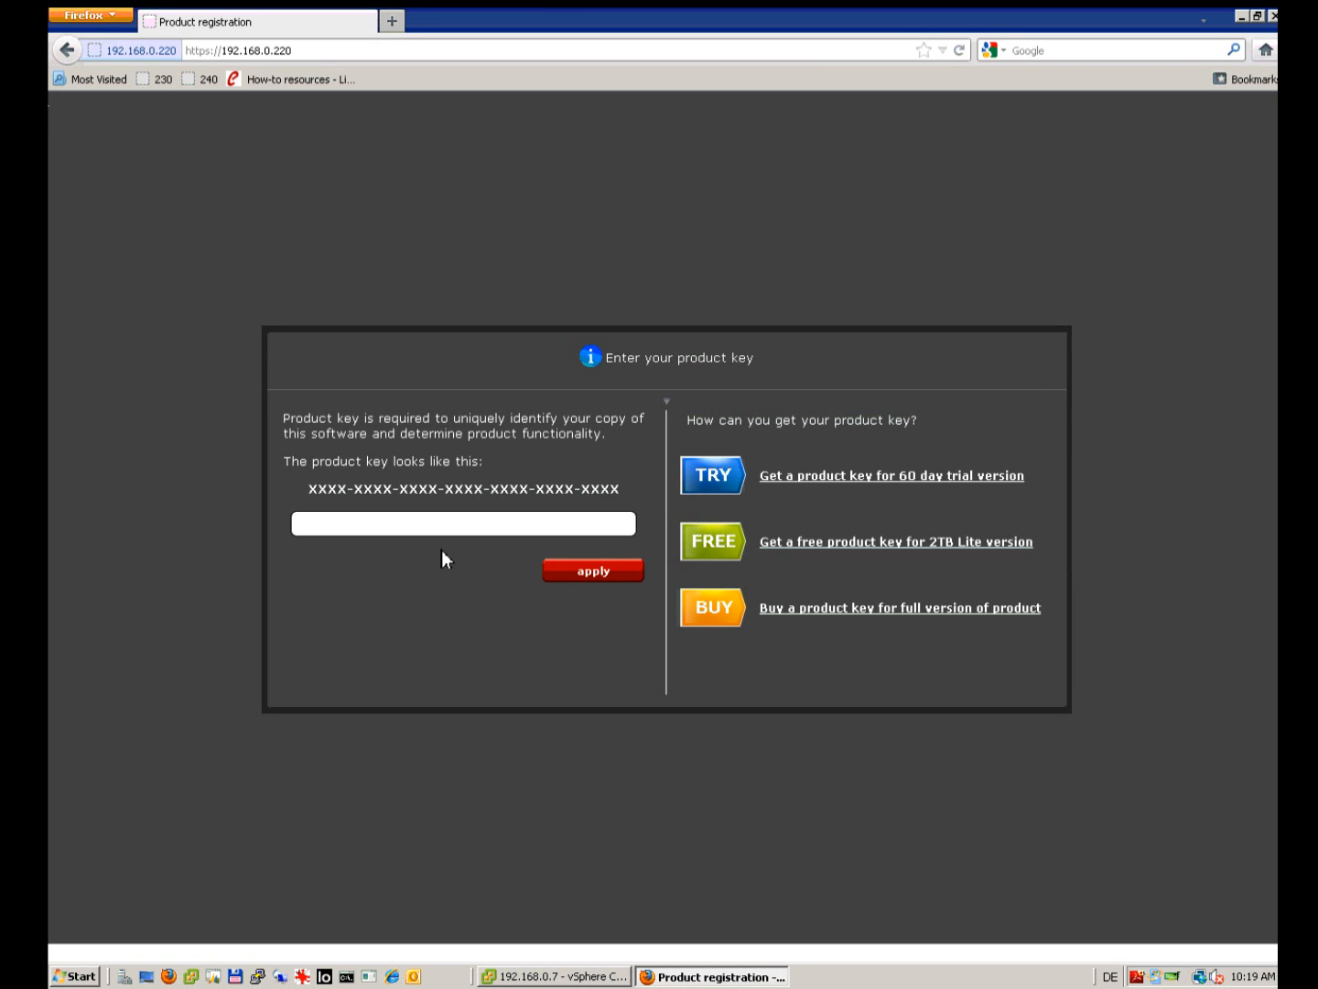
Step: Request a 60-day trial key, minimize the remote session, and advance to the virtual storage server slide
left_click(813, 479)
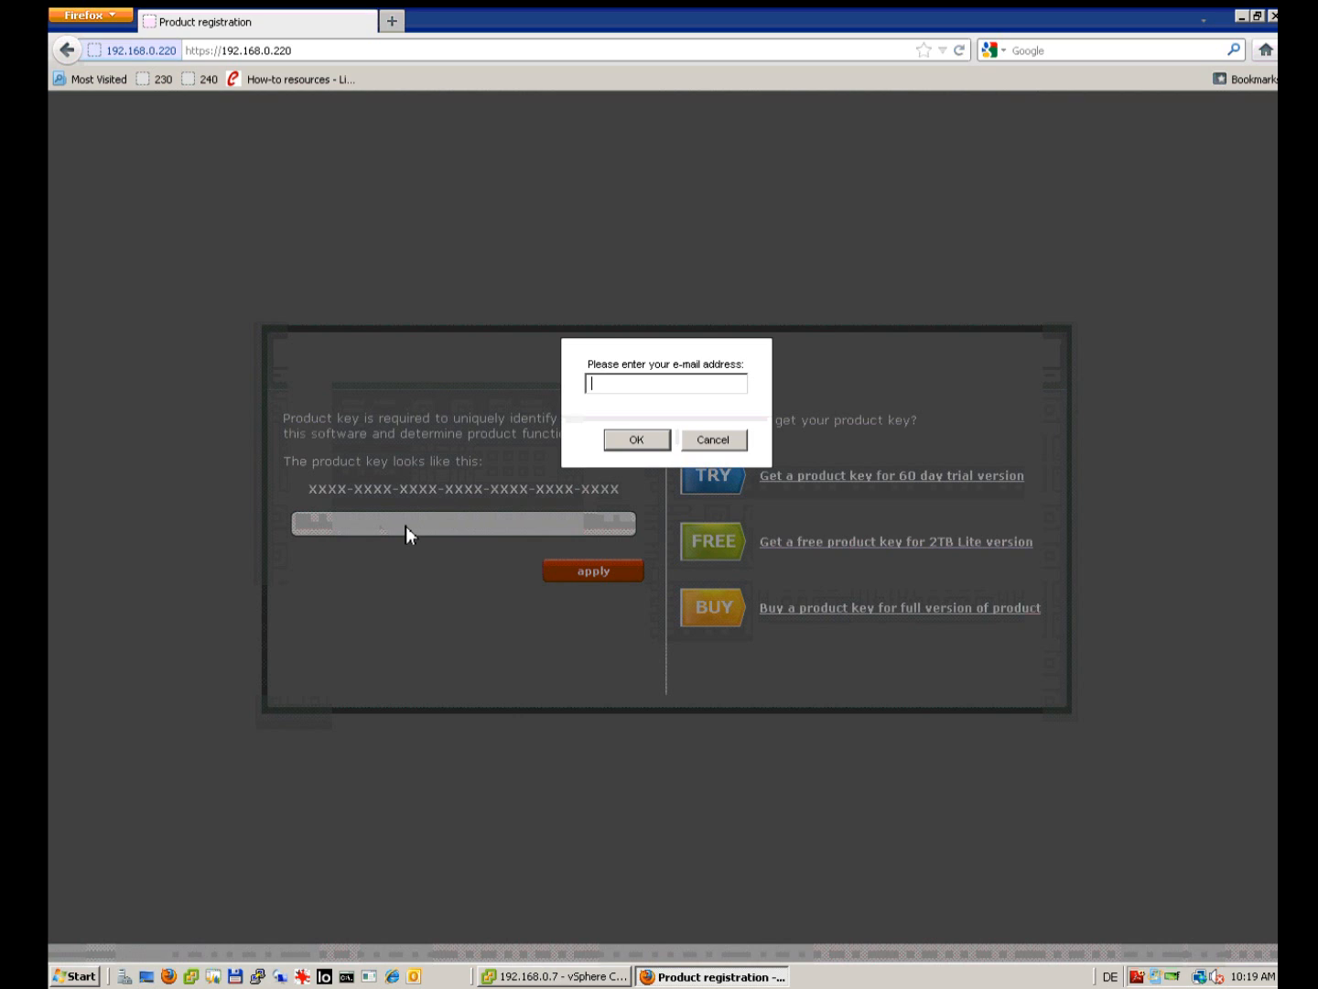
left_click(714, 440)
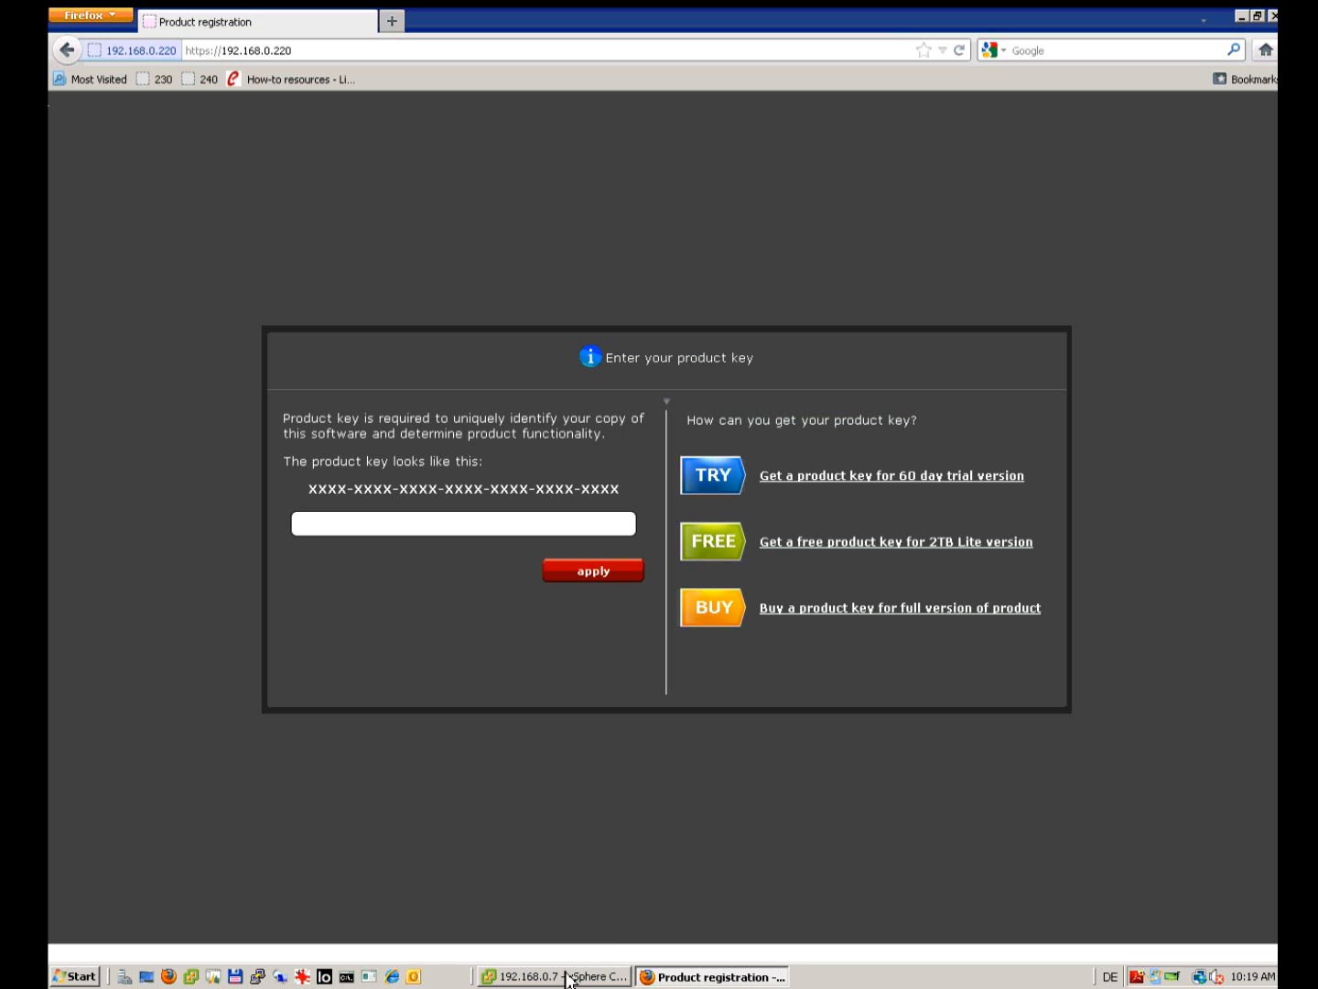
mouse_move(773, 14)
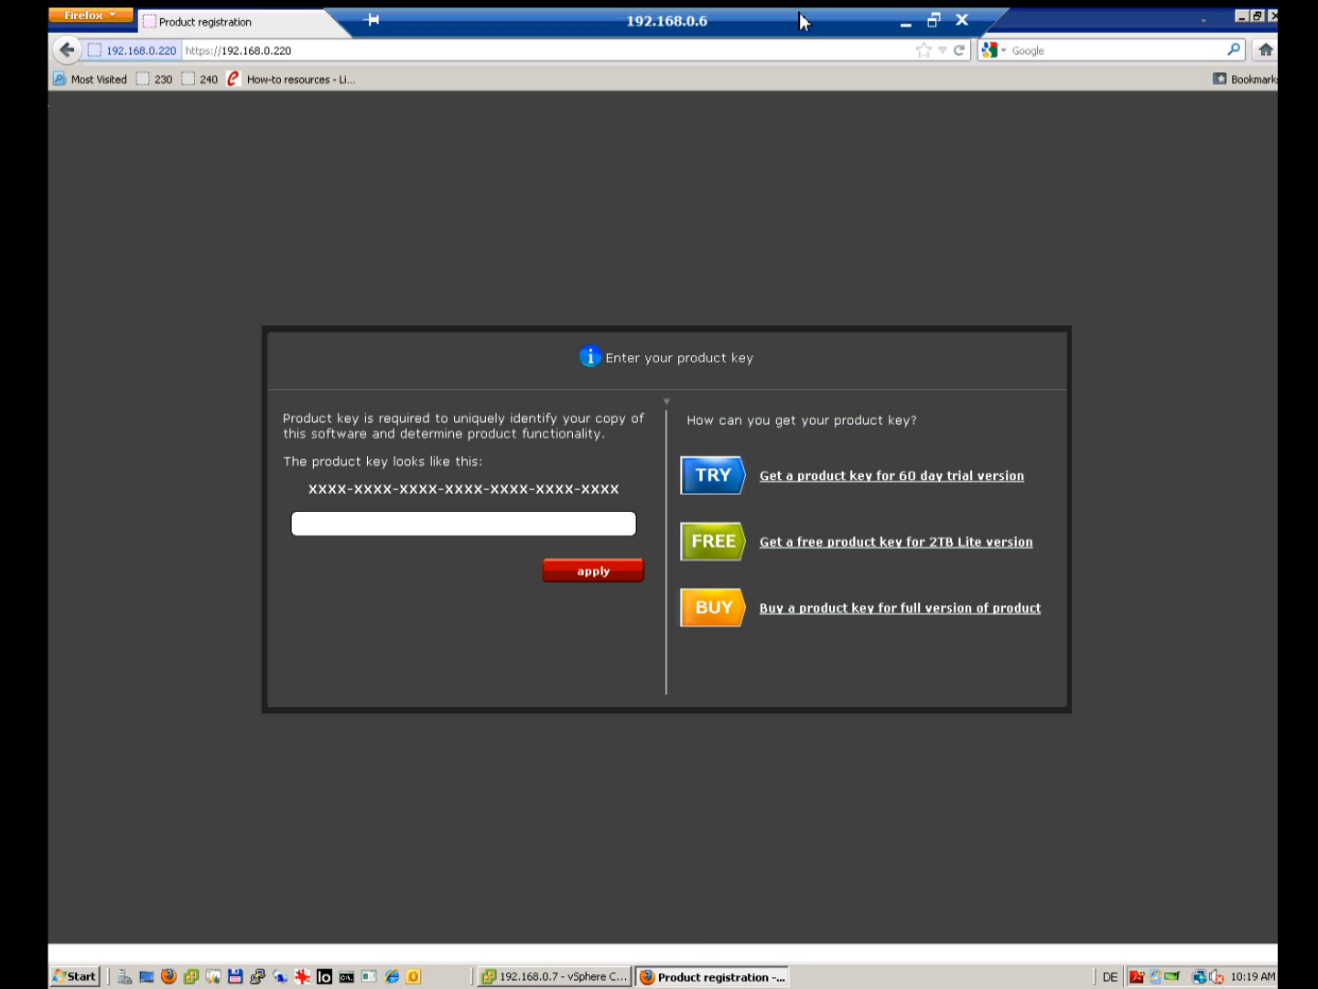
left_click(906, 27)
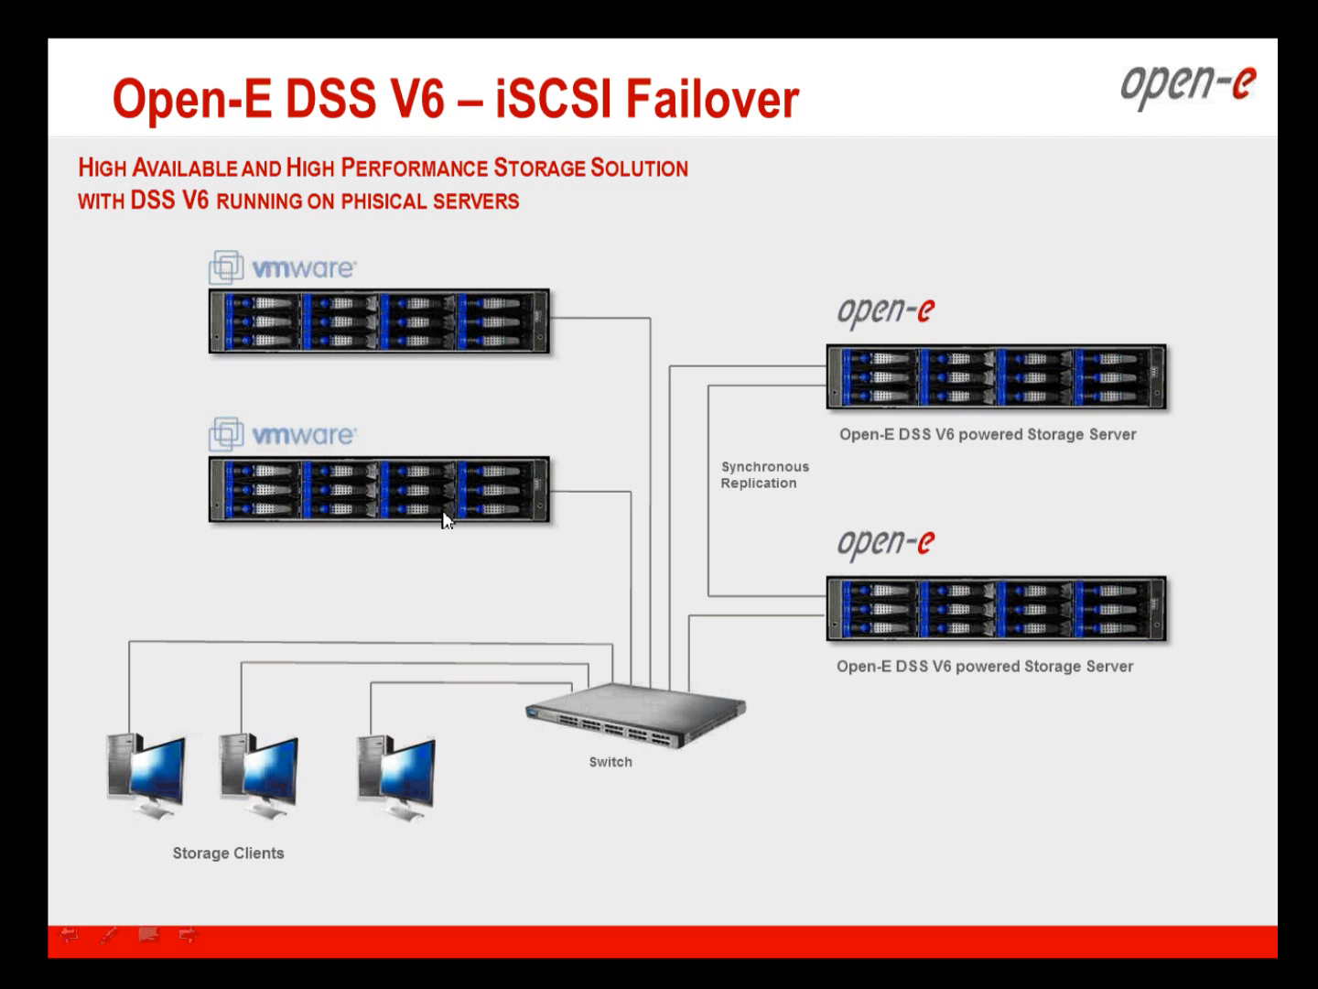
left_click(456, 630)
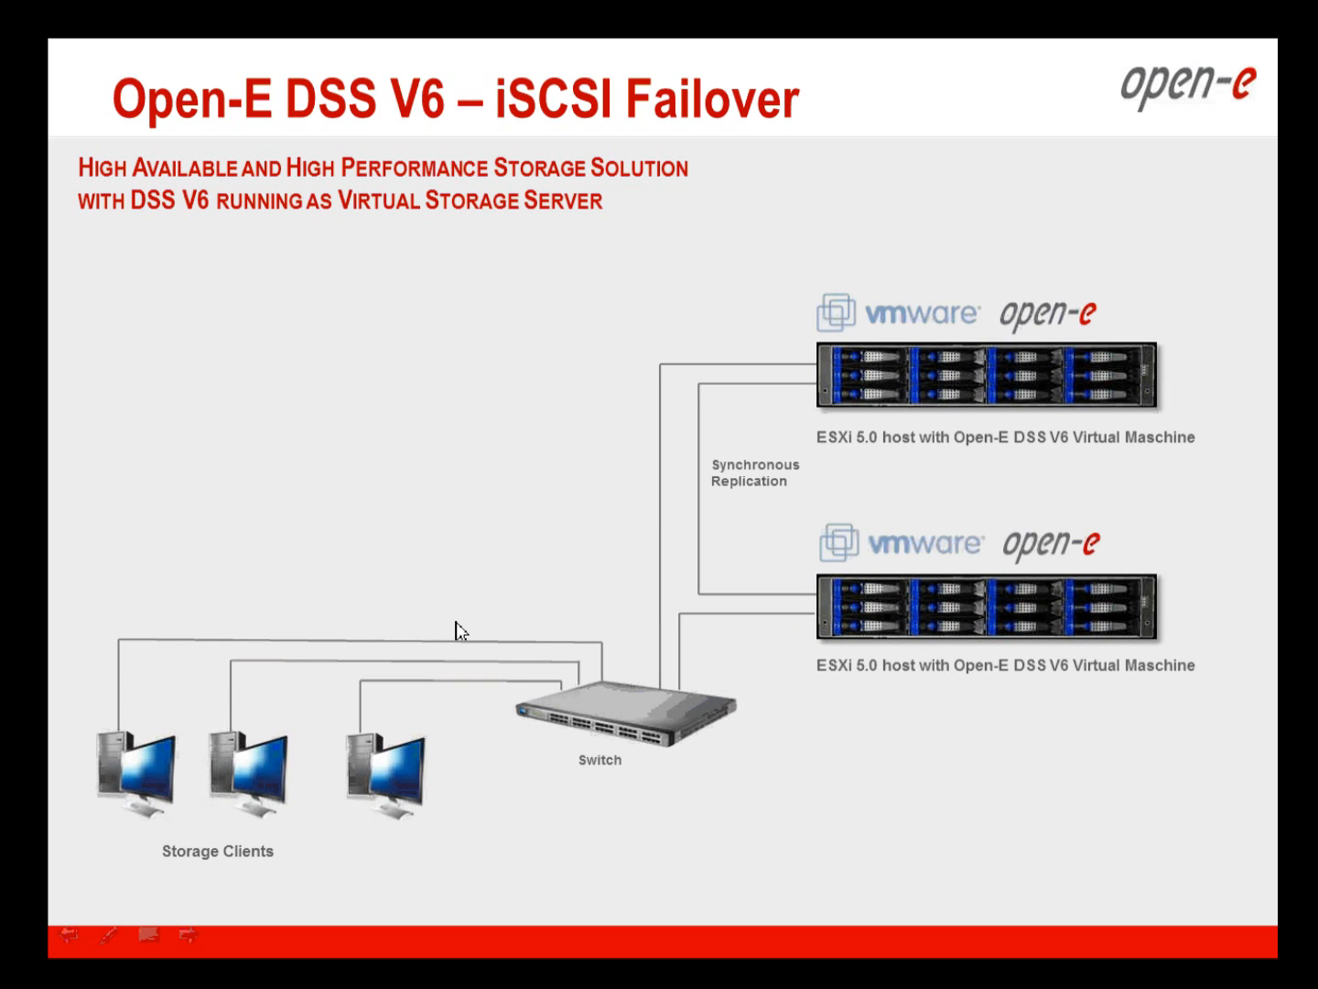
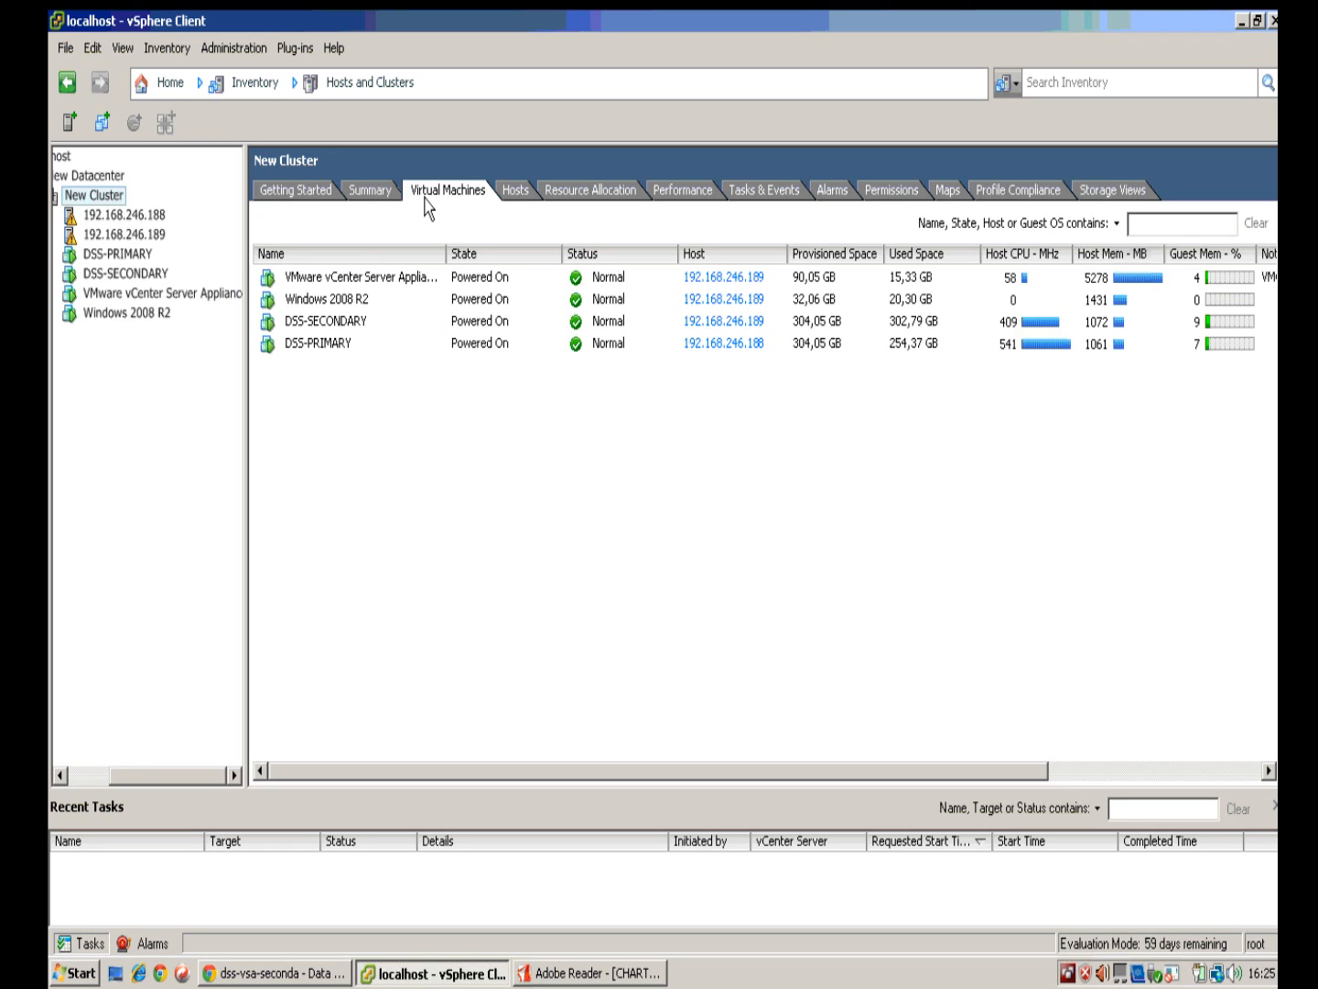
Step: Show the Windows 2008 R2 VM's summary: powered on, HA protected, running from Shared-datastore
left_click(141, 313)
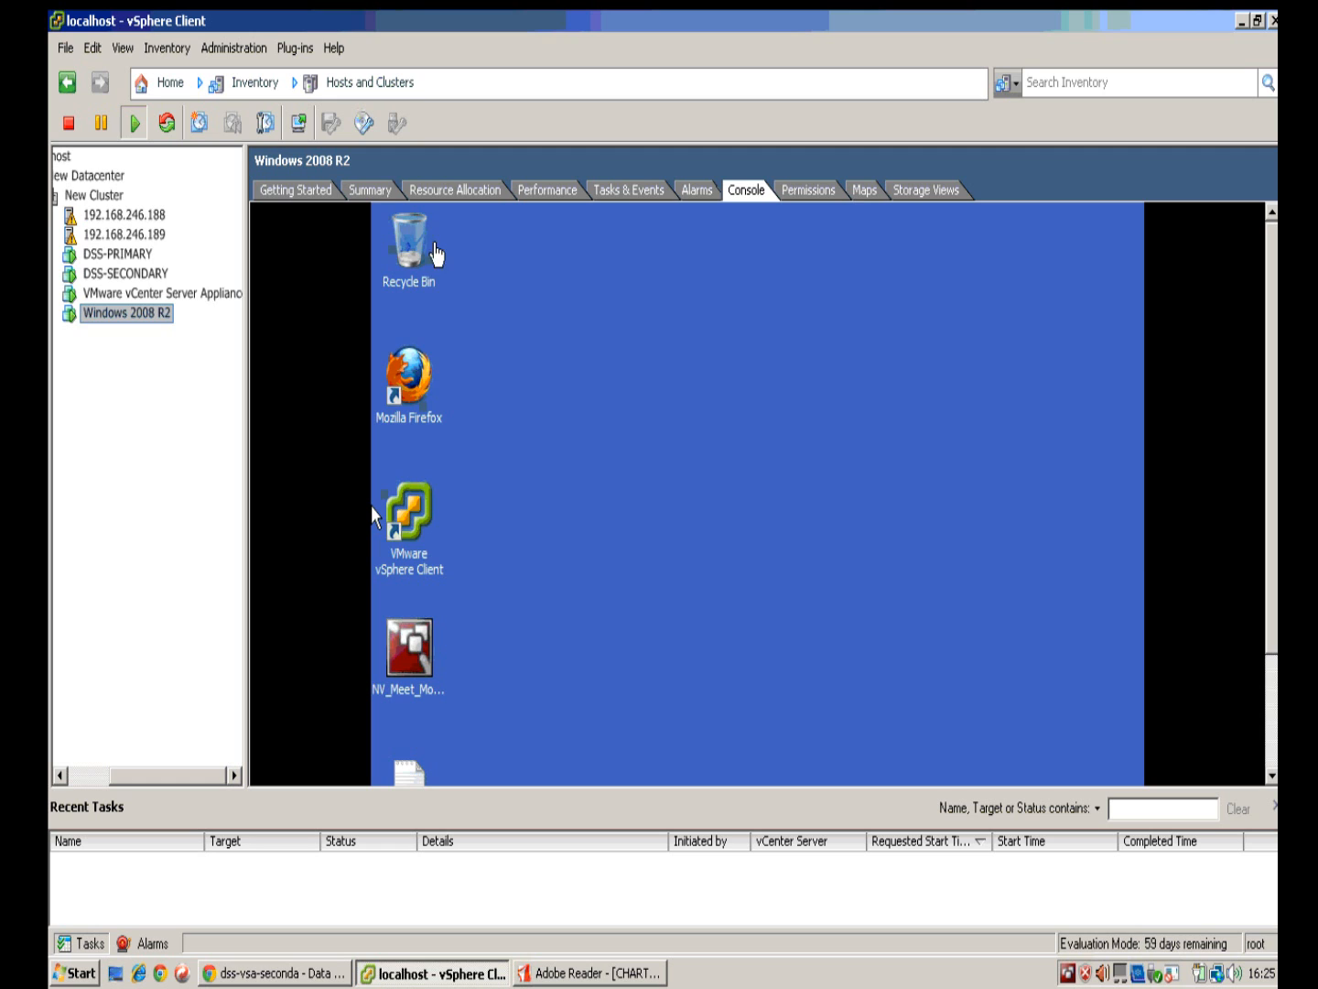
left_click(396, 194)
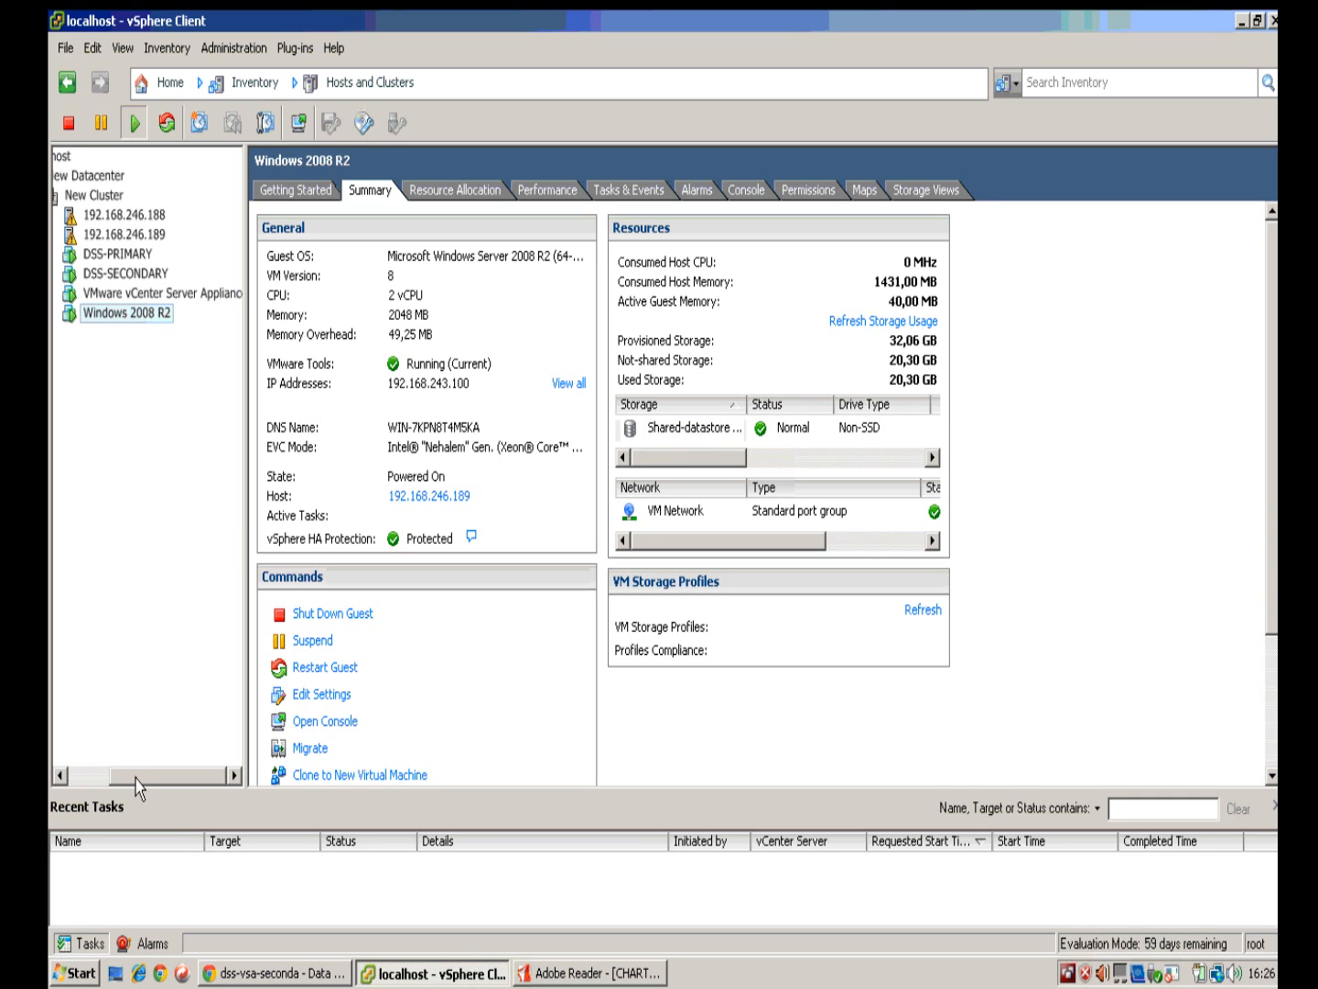
Step: Compare failover status on the primary node (active) and the secondary node (passive)
left_click(275, 974)
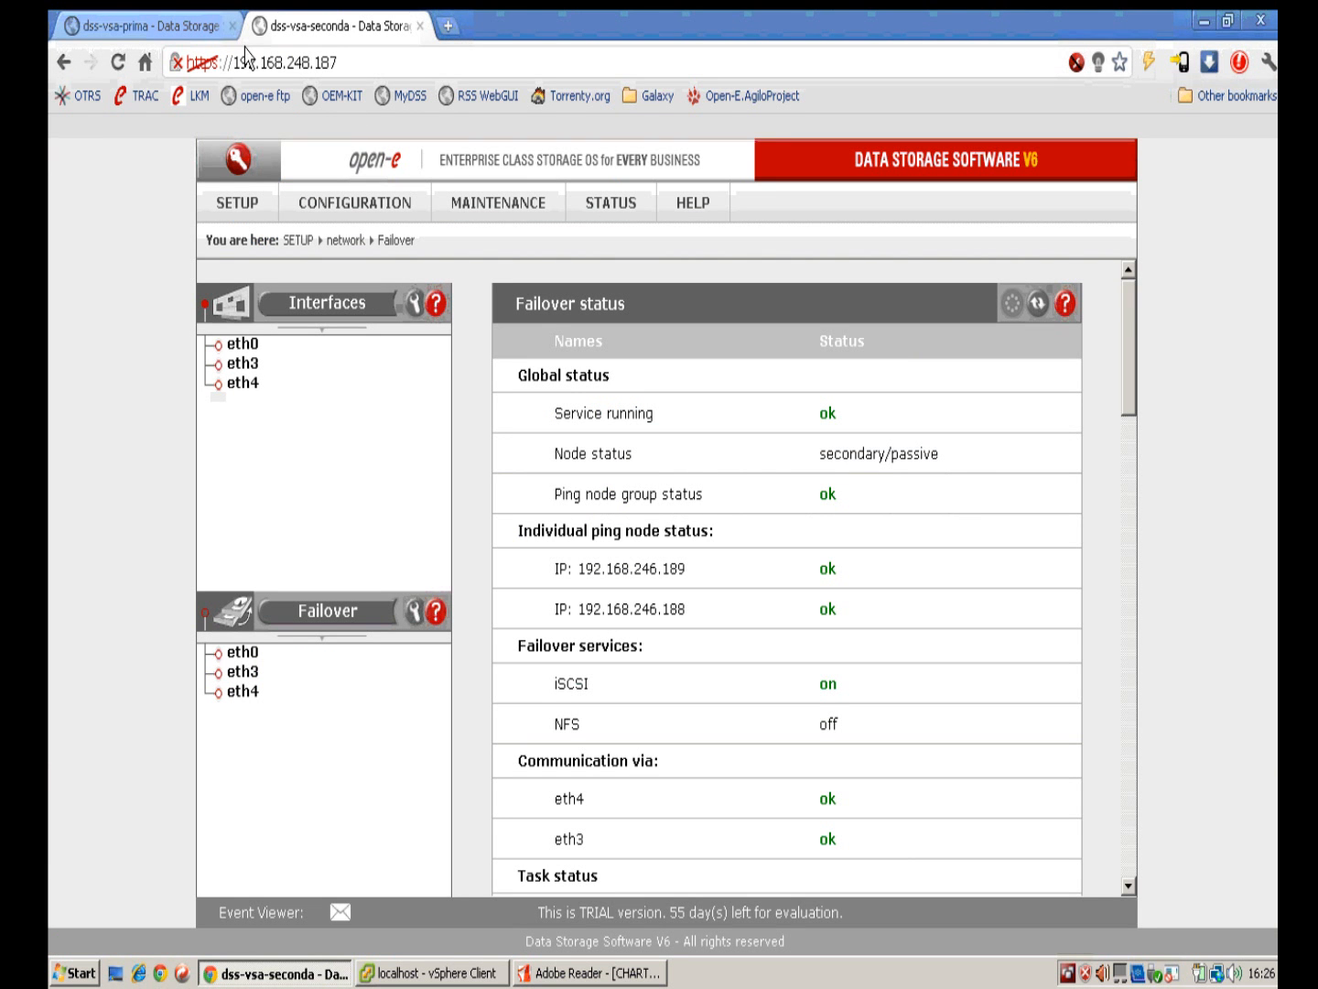
left_click(169, 29)
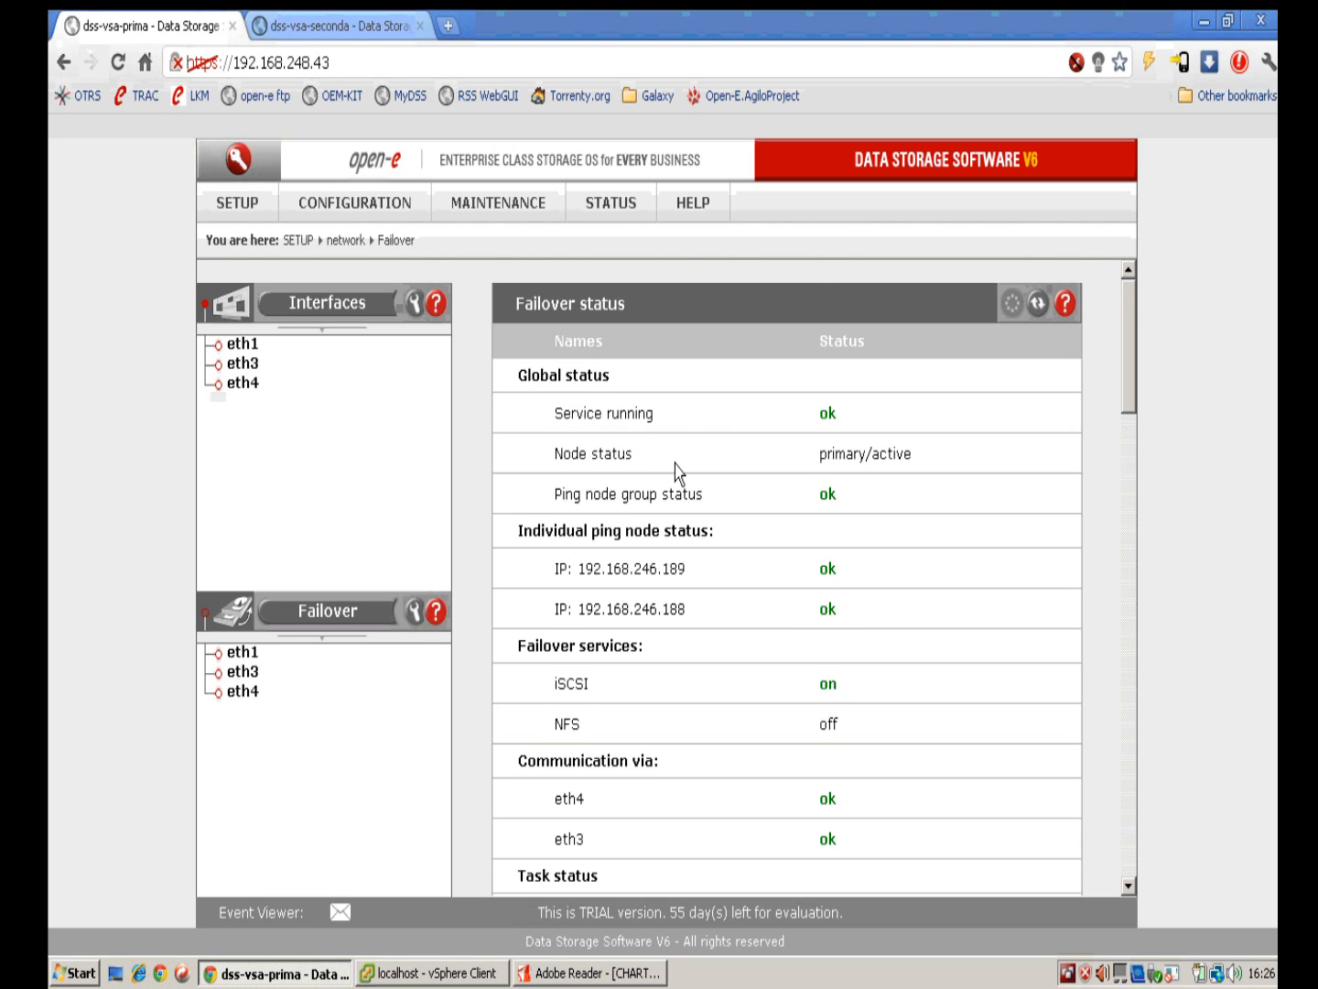
scroll(794, 477, "down", 3)
scroll(758, 491, "up", 3)
left_click(383, 35)
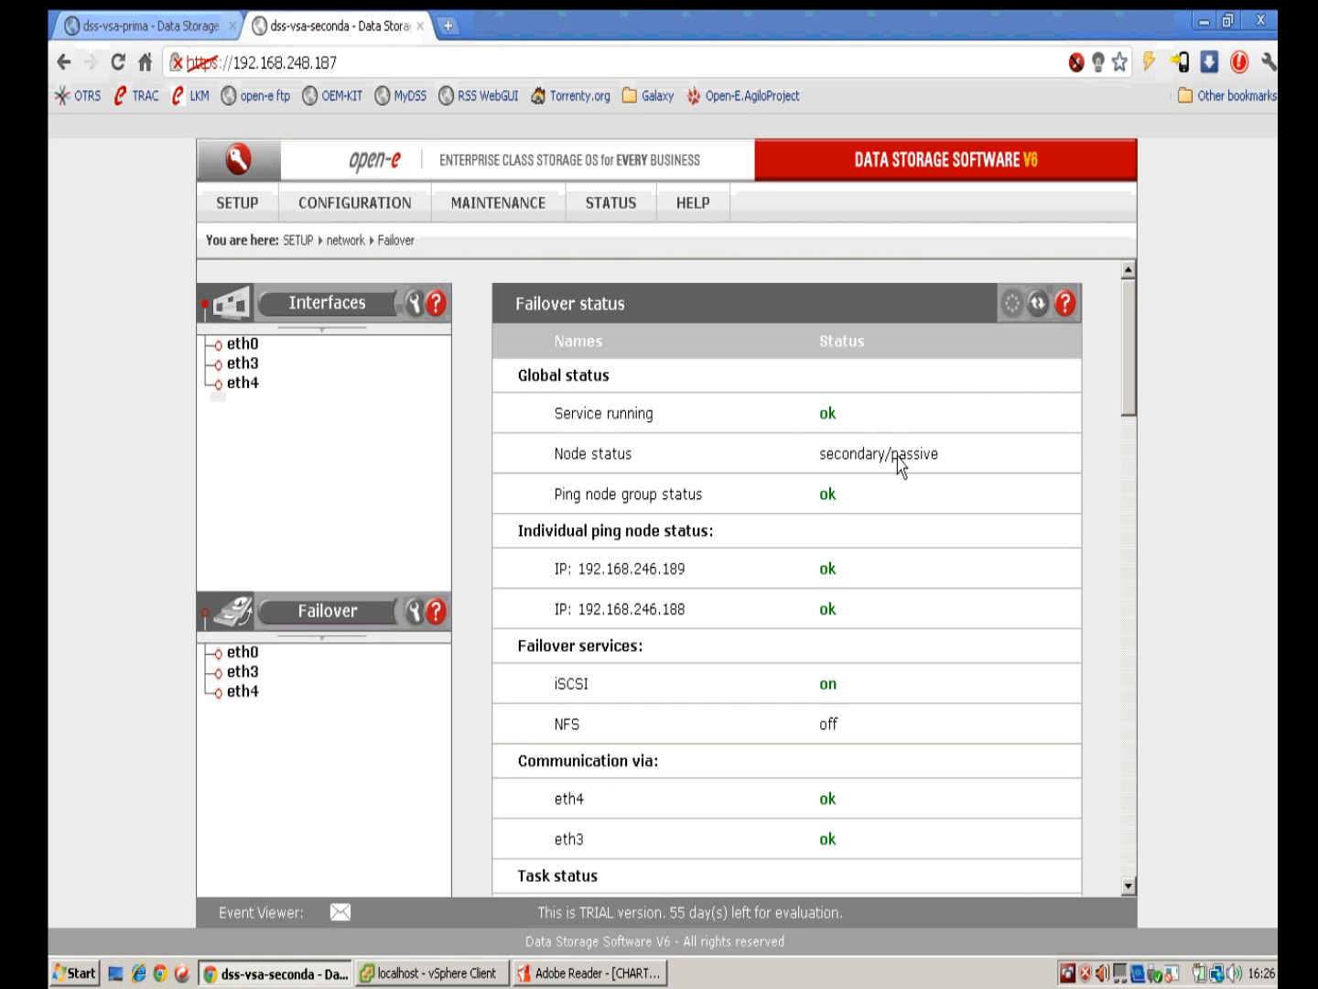
Step: Return to the primary node and open its eth1 failover settings with virtual IP 30.30.1.1
left_click(178, 27)
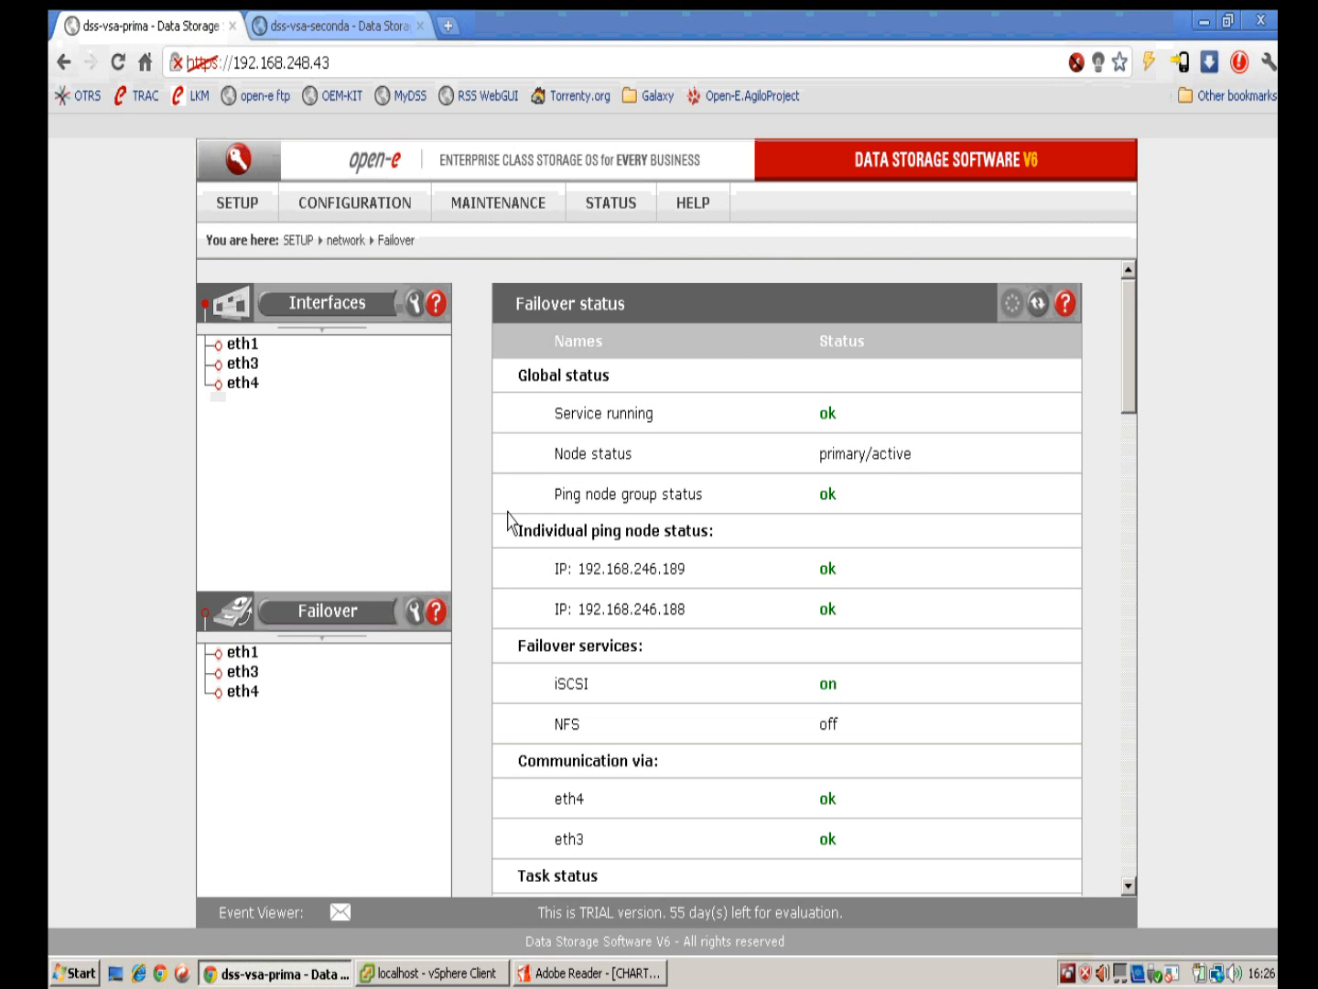
scroll(535, 618, "down", 2)
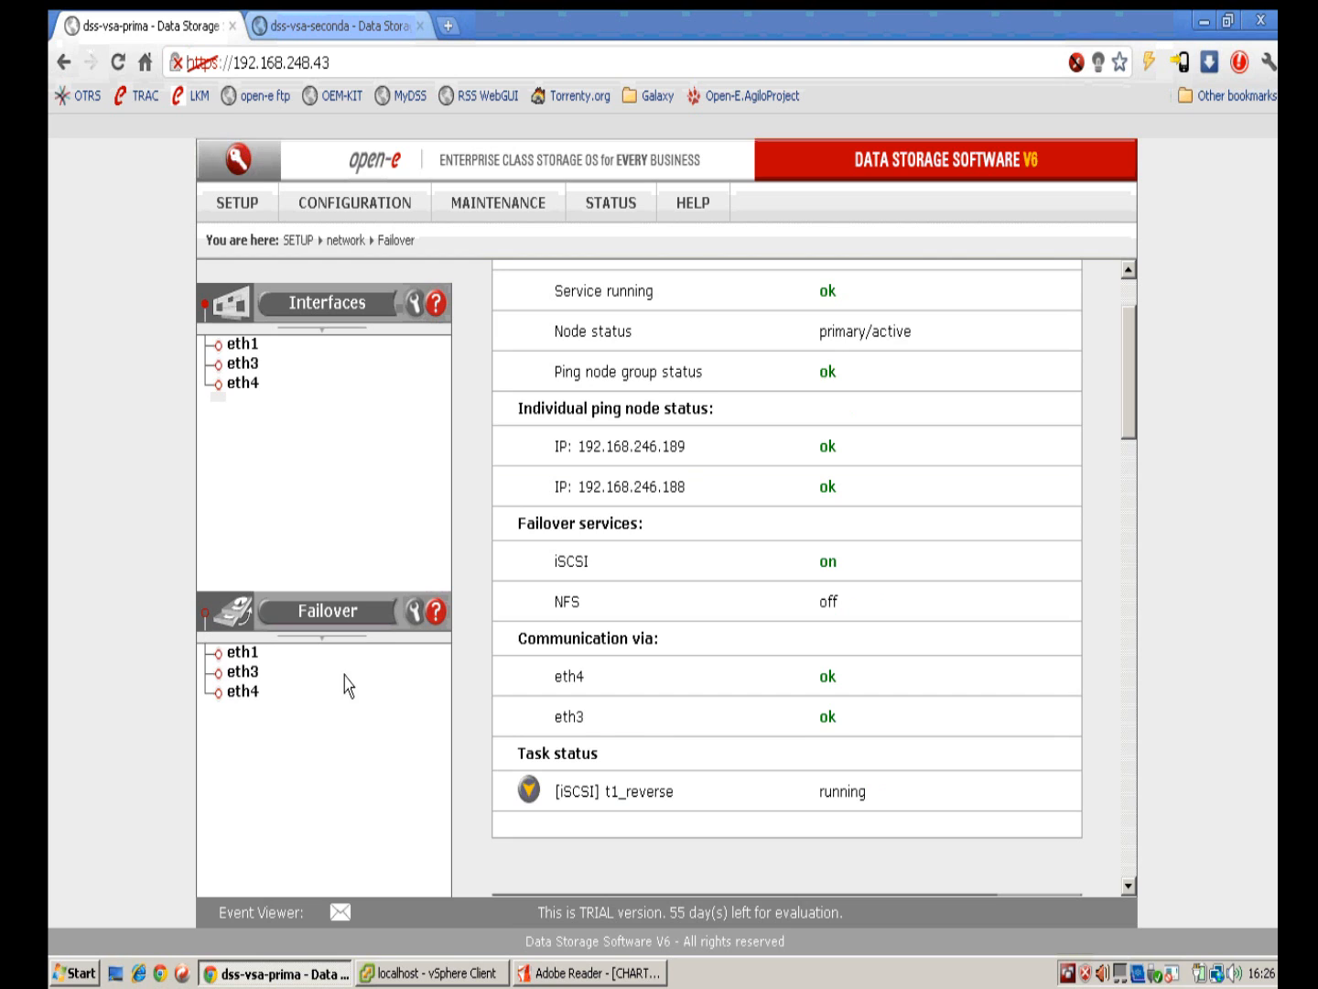
left_click(236, 653)
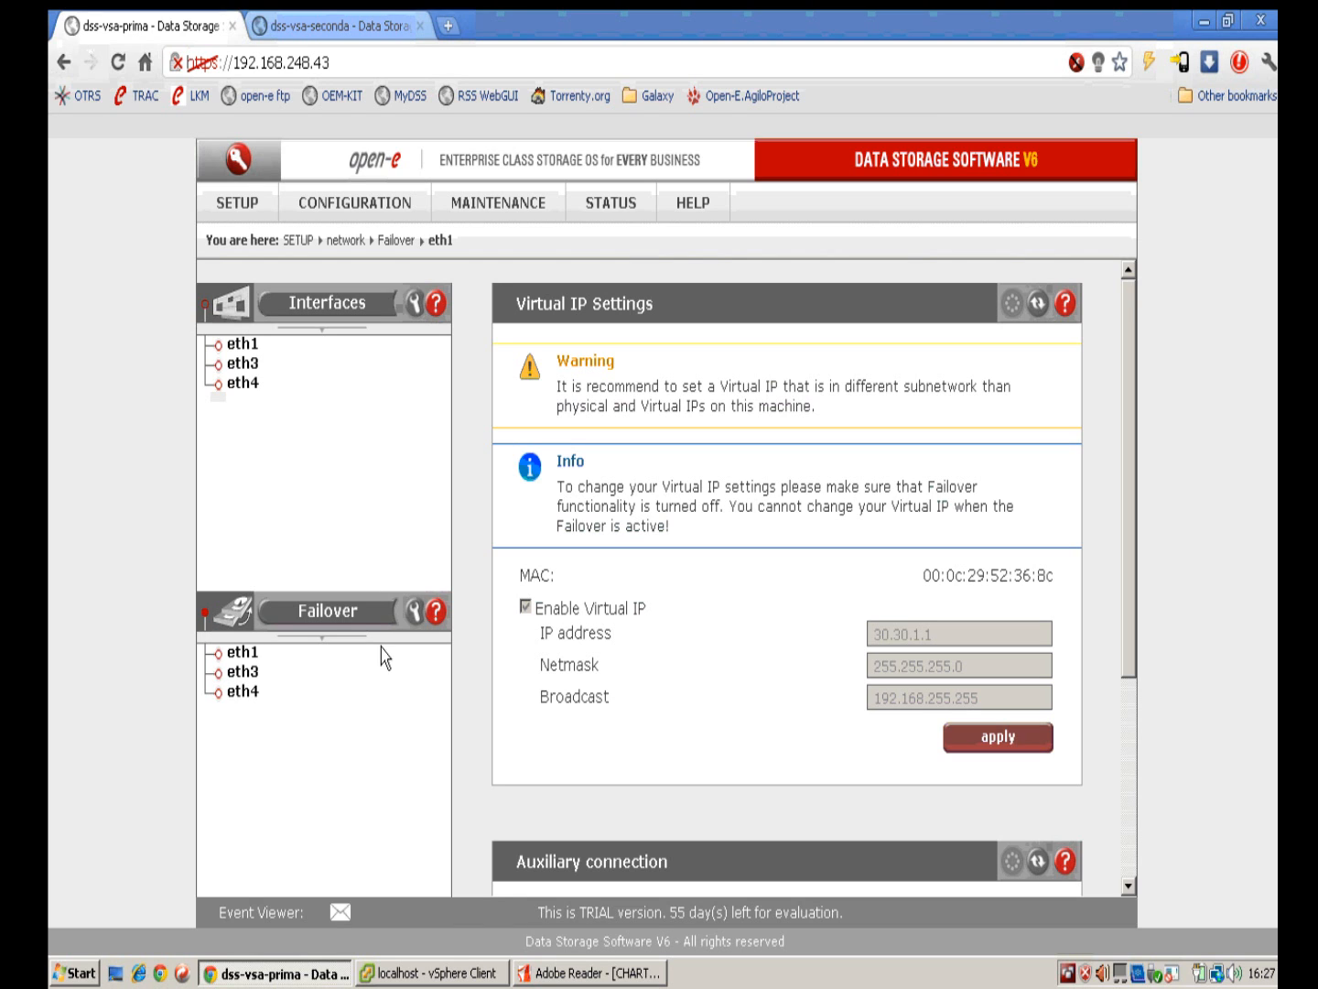
Step: Review the primary's eth3 and eth4 failover settings, then view the secondary node's failover status
left_click(244, 673)
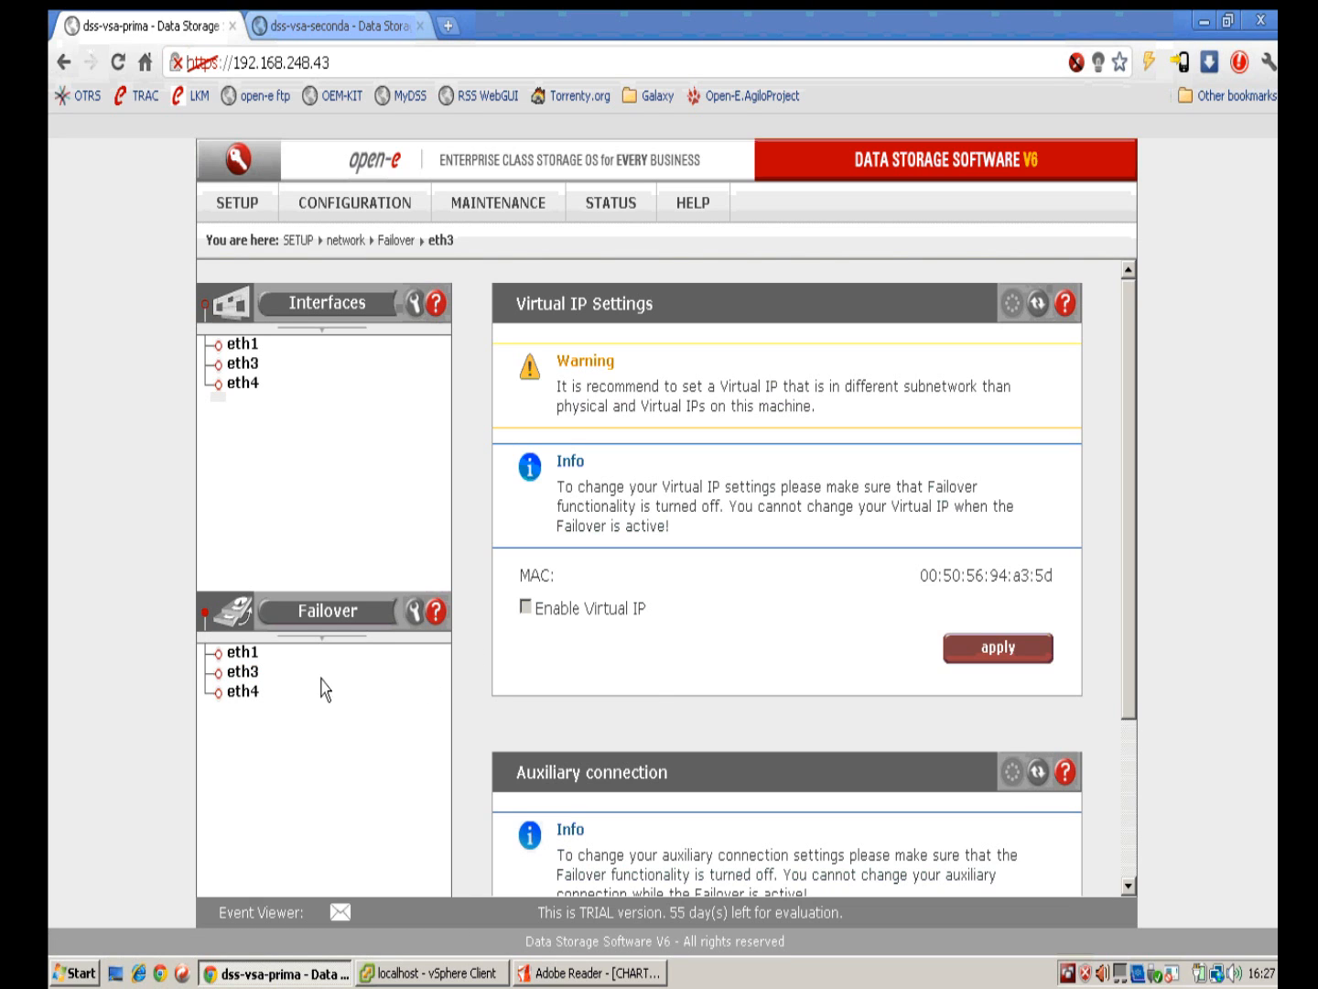
left_click(244, 692)
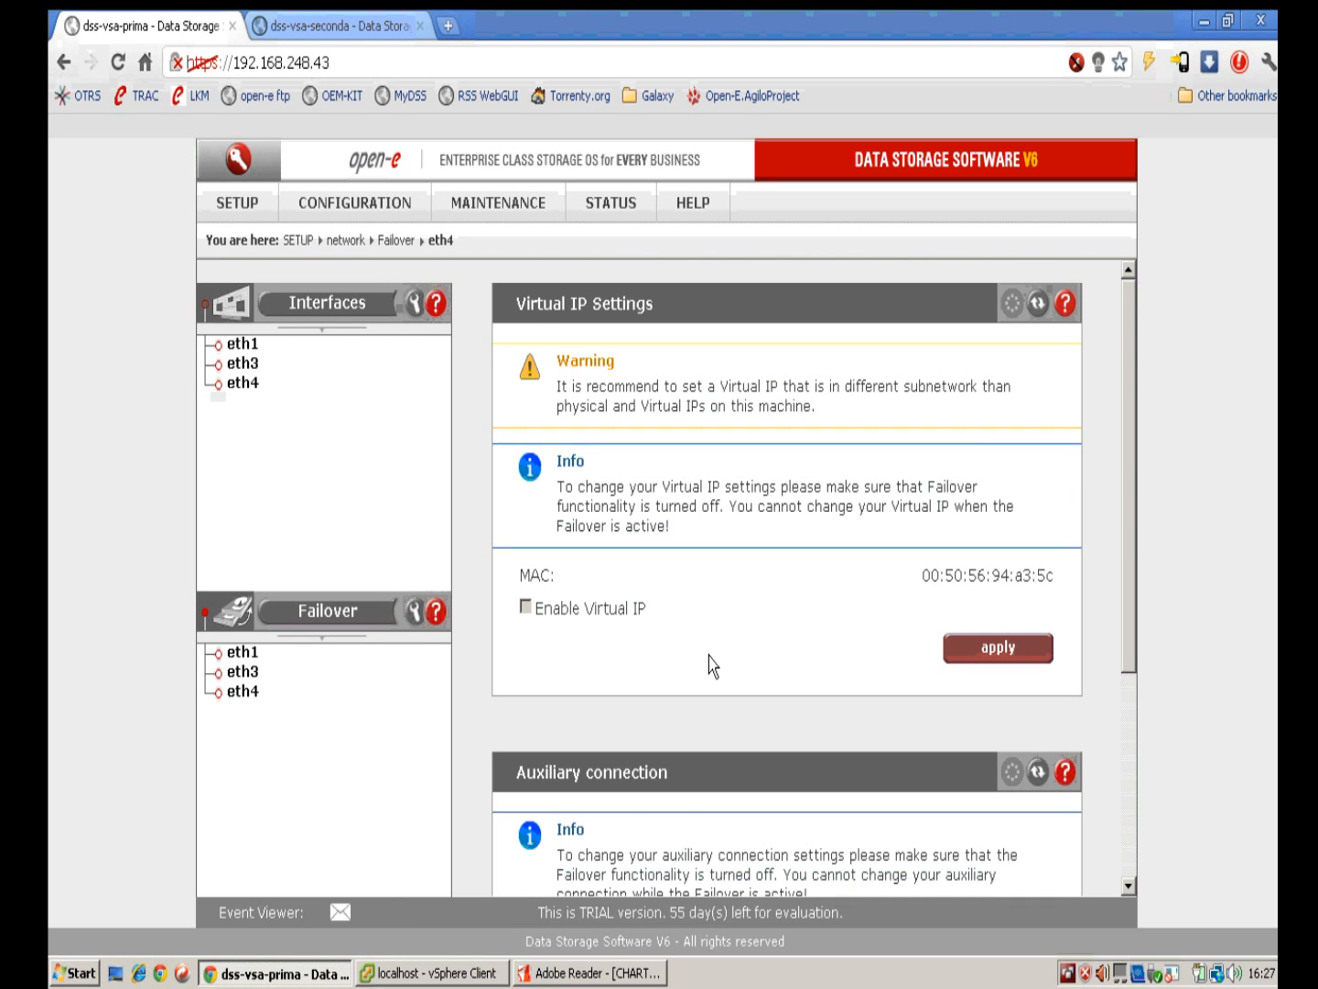
scroll(718, 650, "down", 3)
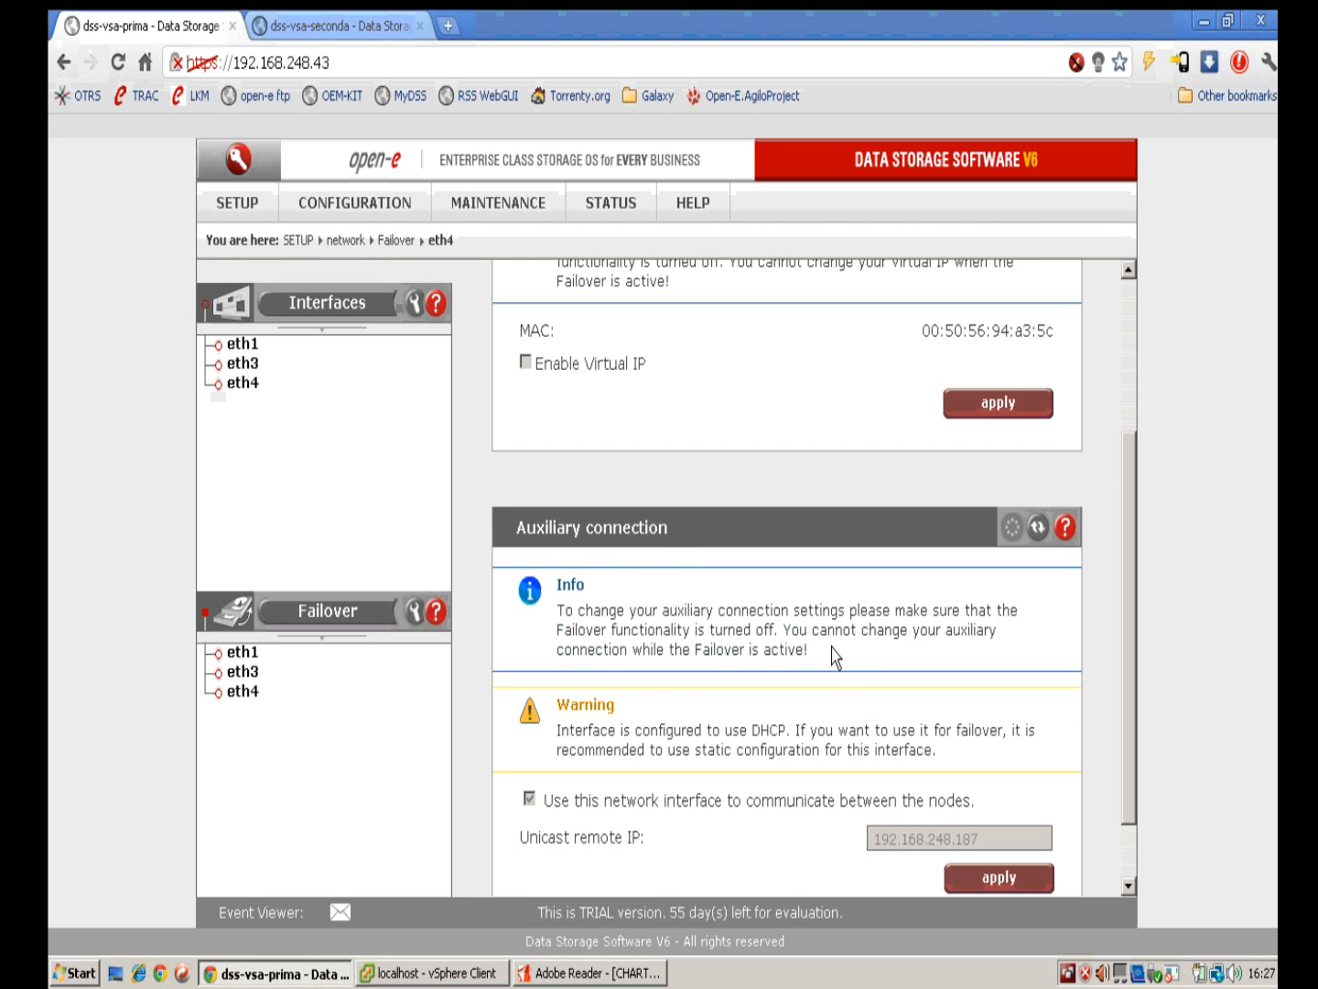
scroll(820, 661, "down", 1)
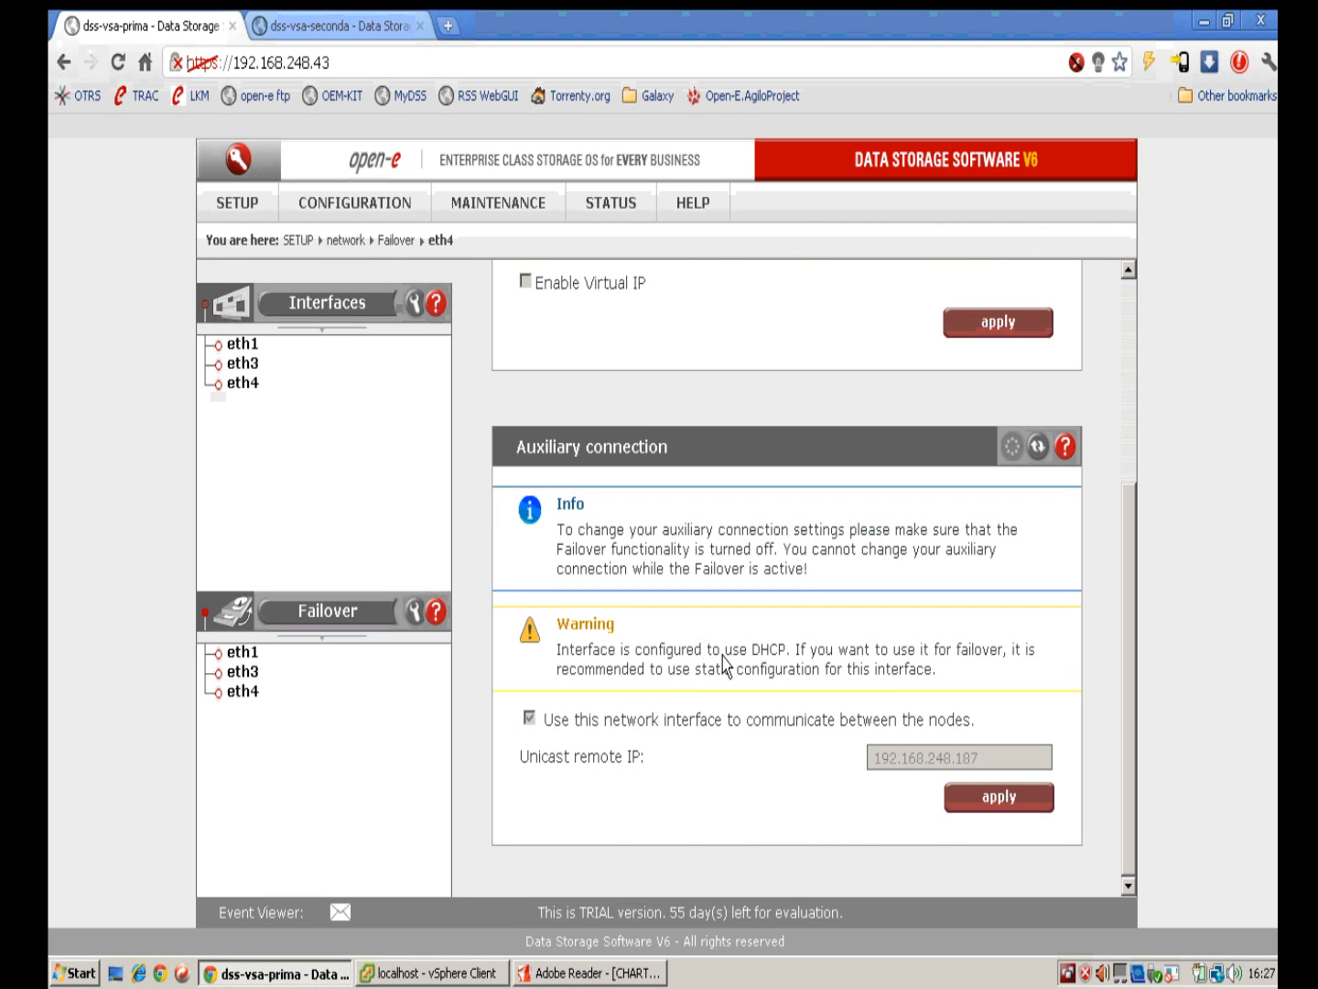
scroll(693, 659, "up", 1)
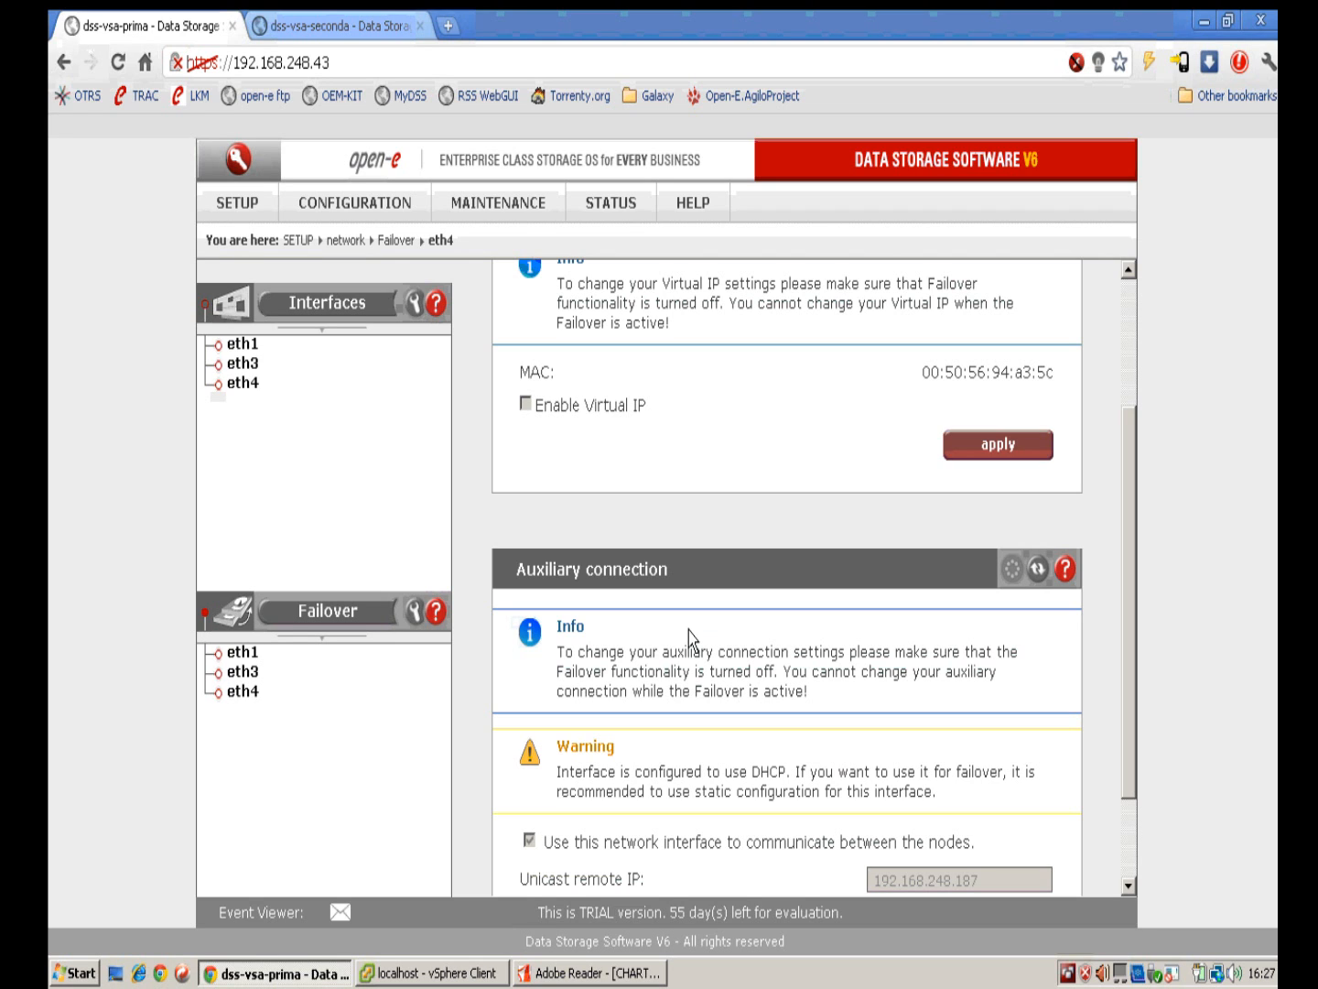
left_click(342, 45)
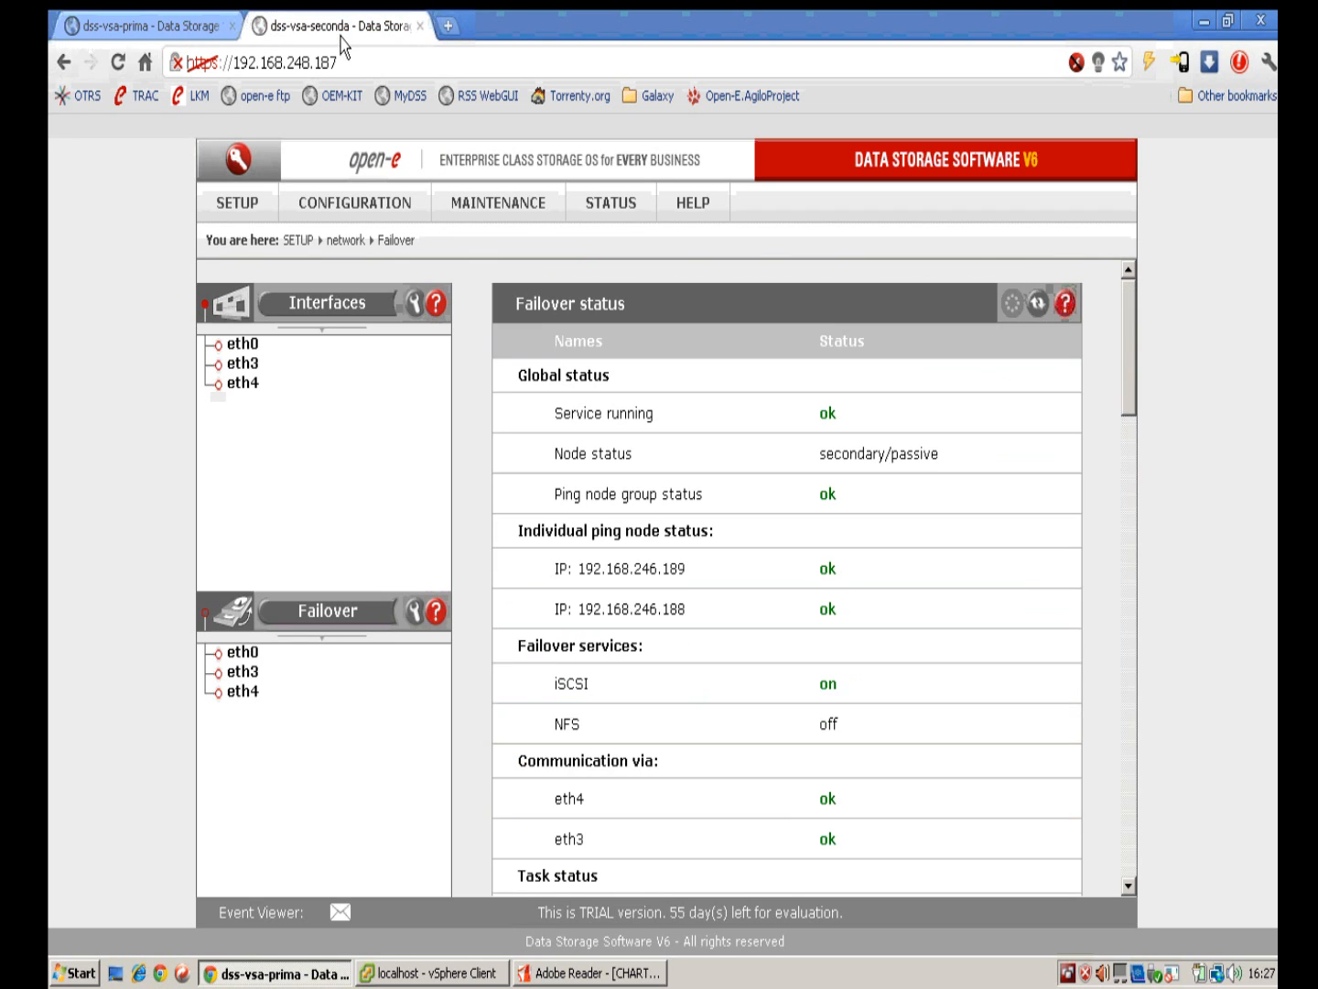
Step: Check the secondary node's eth0, eth3 and eth4 failover settings, then return to the primary's eth4 page
left_click(246, 653)
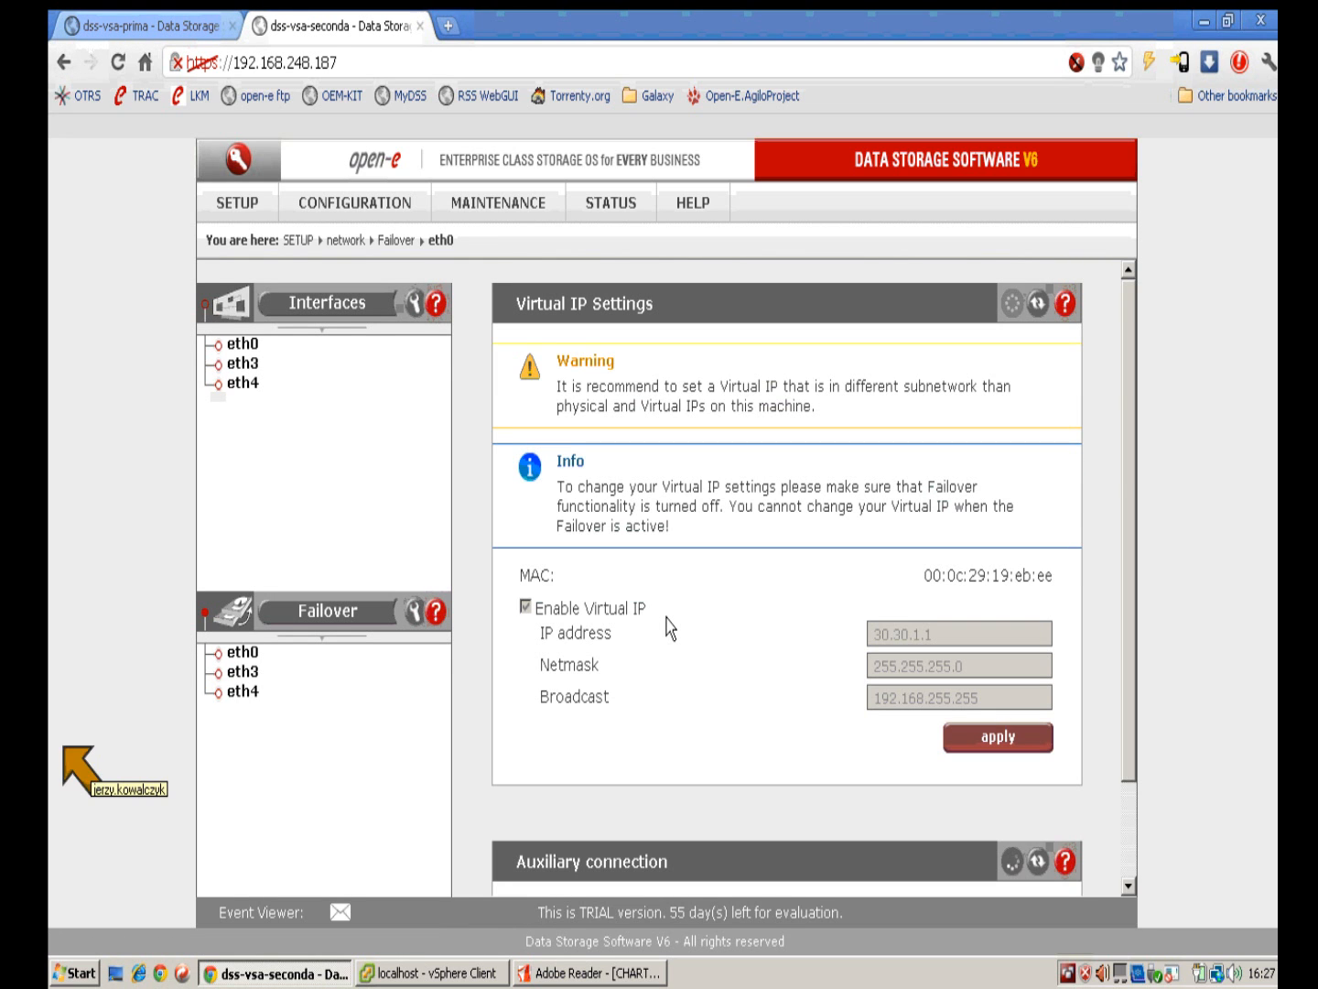
left_click(244, 673)
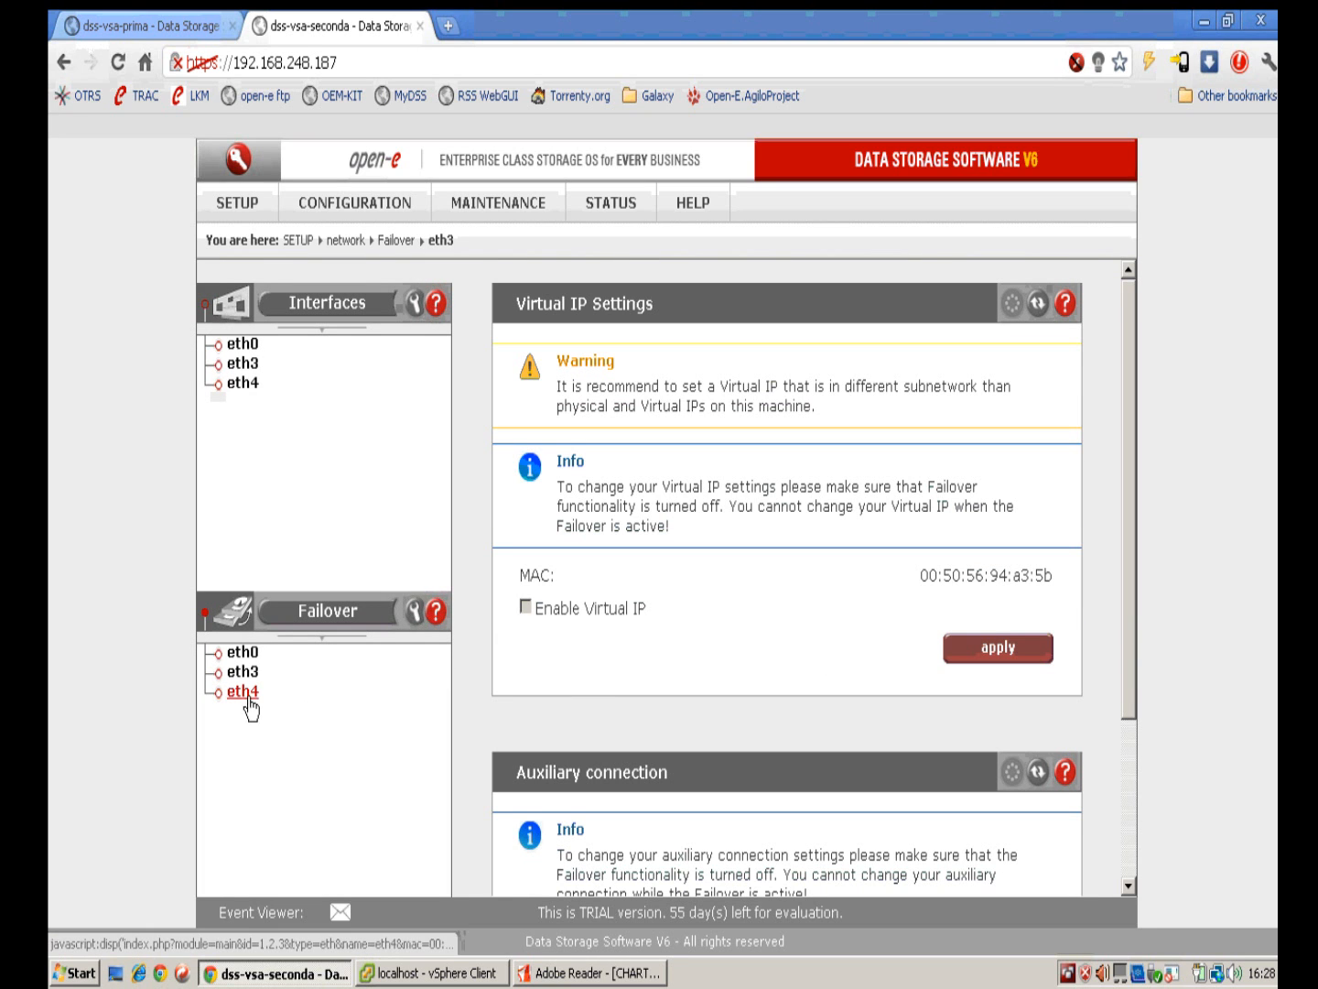
left_click(243, 692)
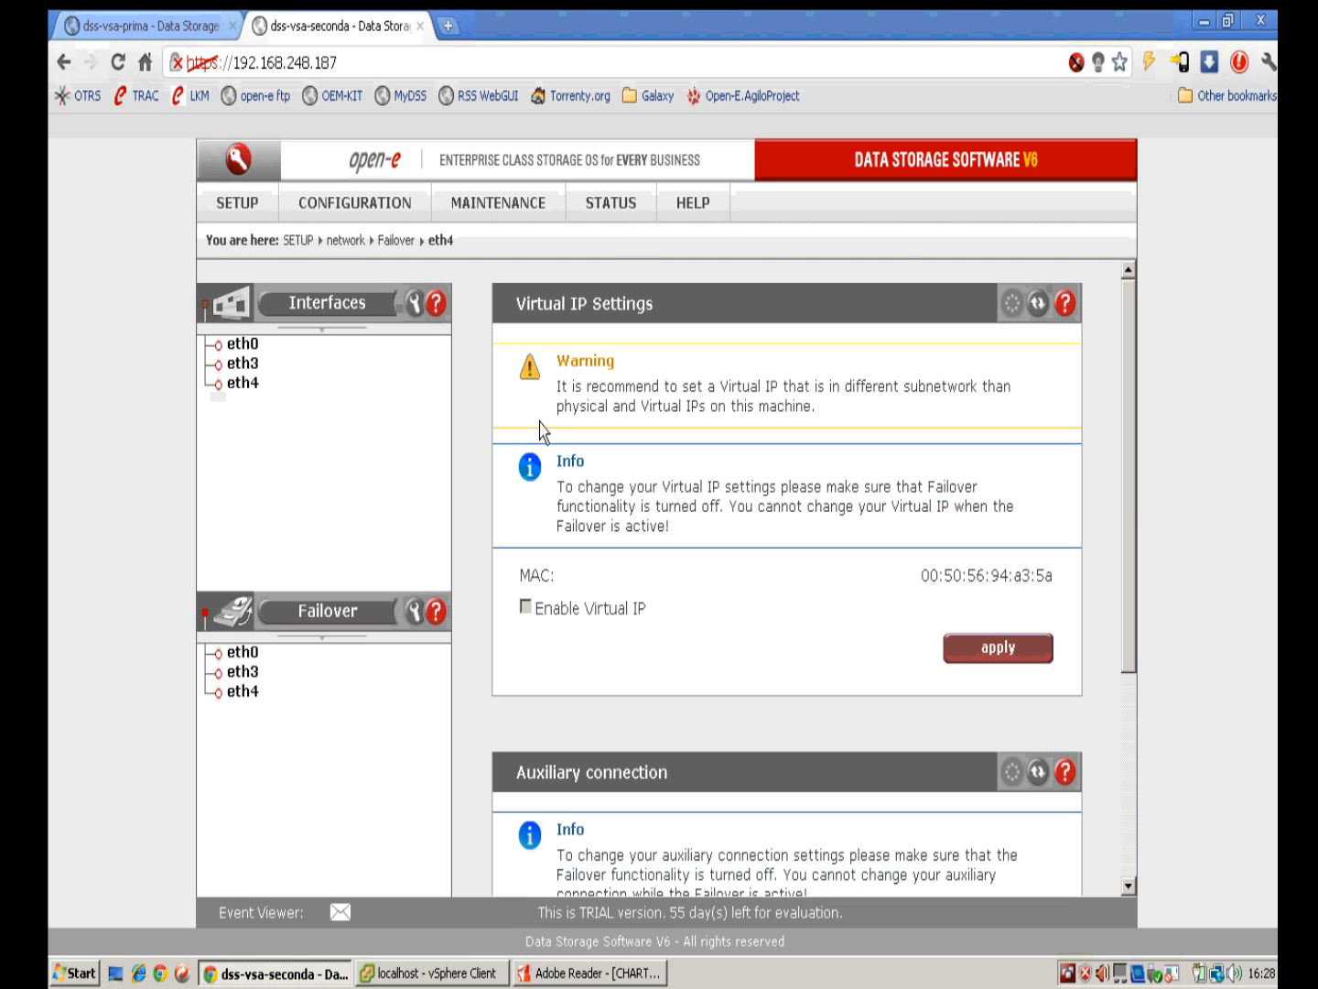
left_click(160, 28)
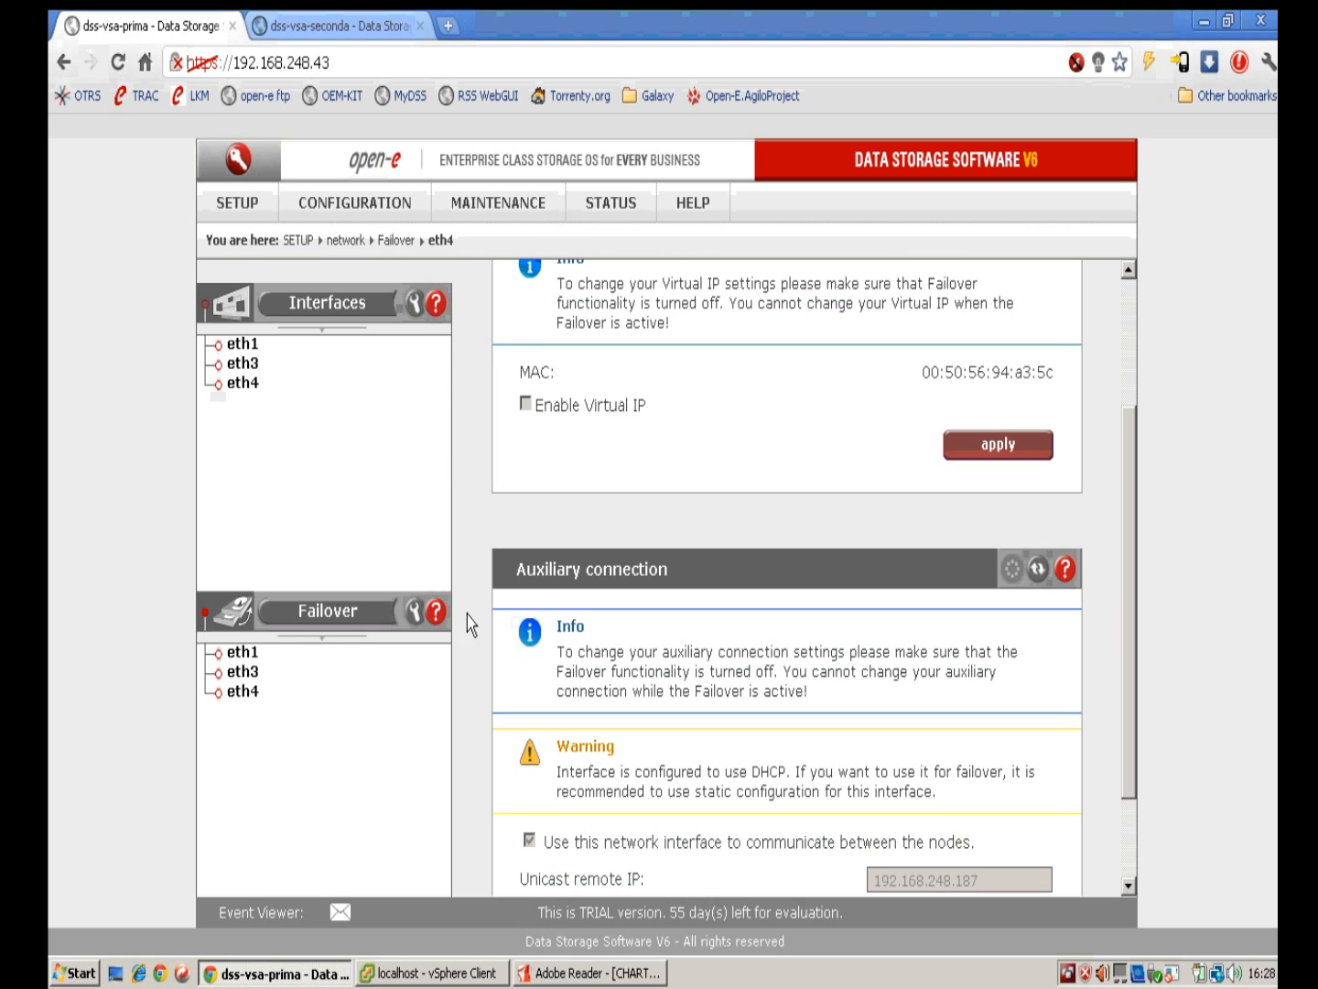
Step: Inspect host 192.168.246.188's virtual switches, including VMkernel 30.30.1.3 on vSwitch2, then select host 192.168.246.189
left_click(436, 971)
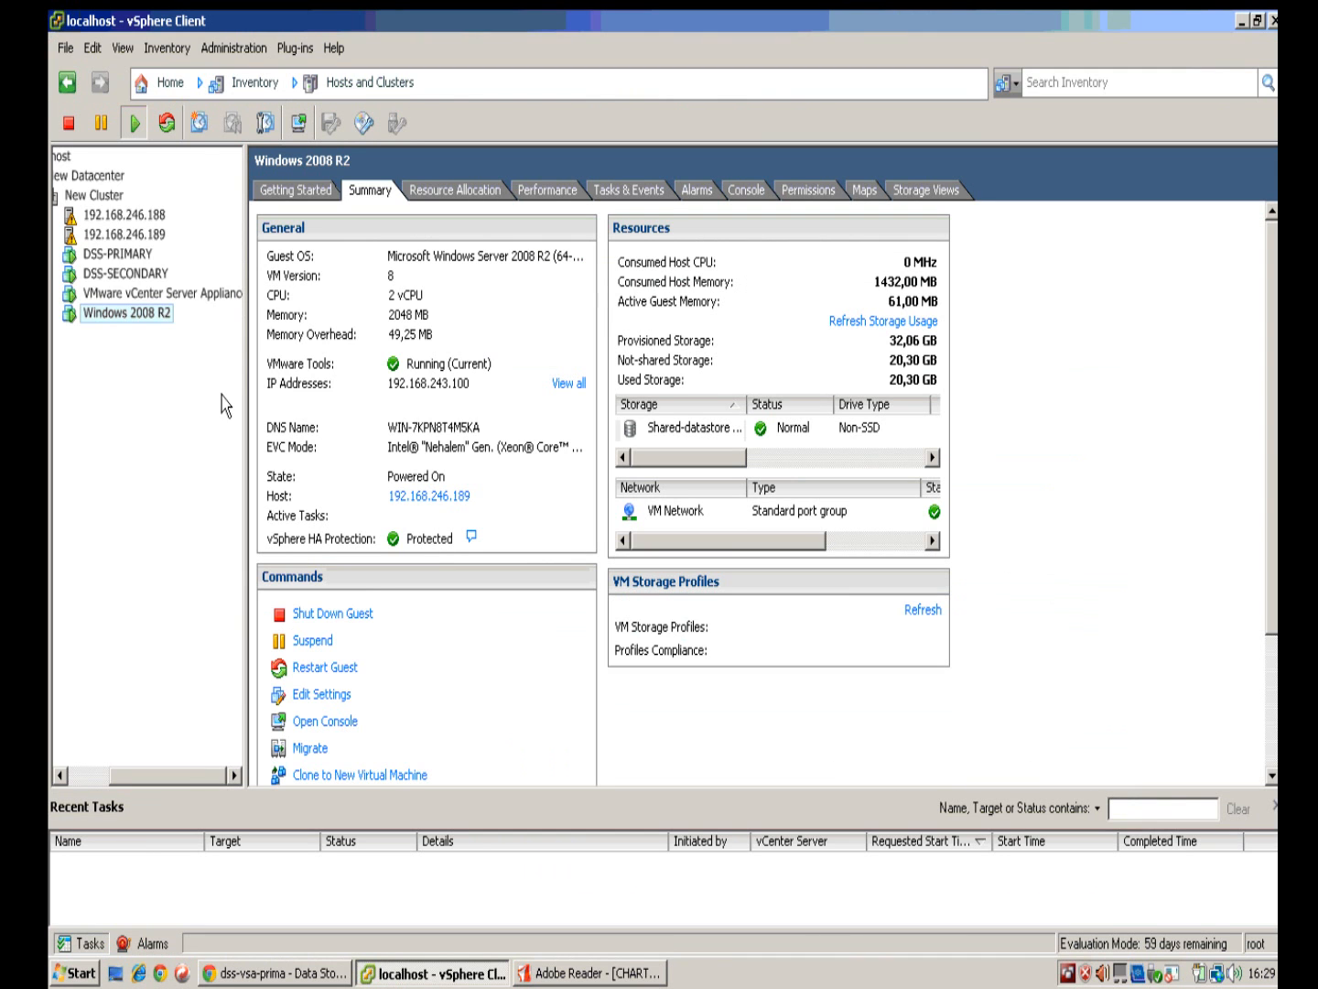
left_click(158, 219)
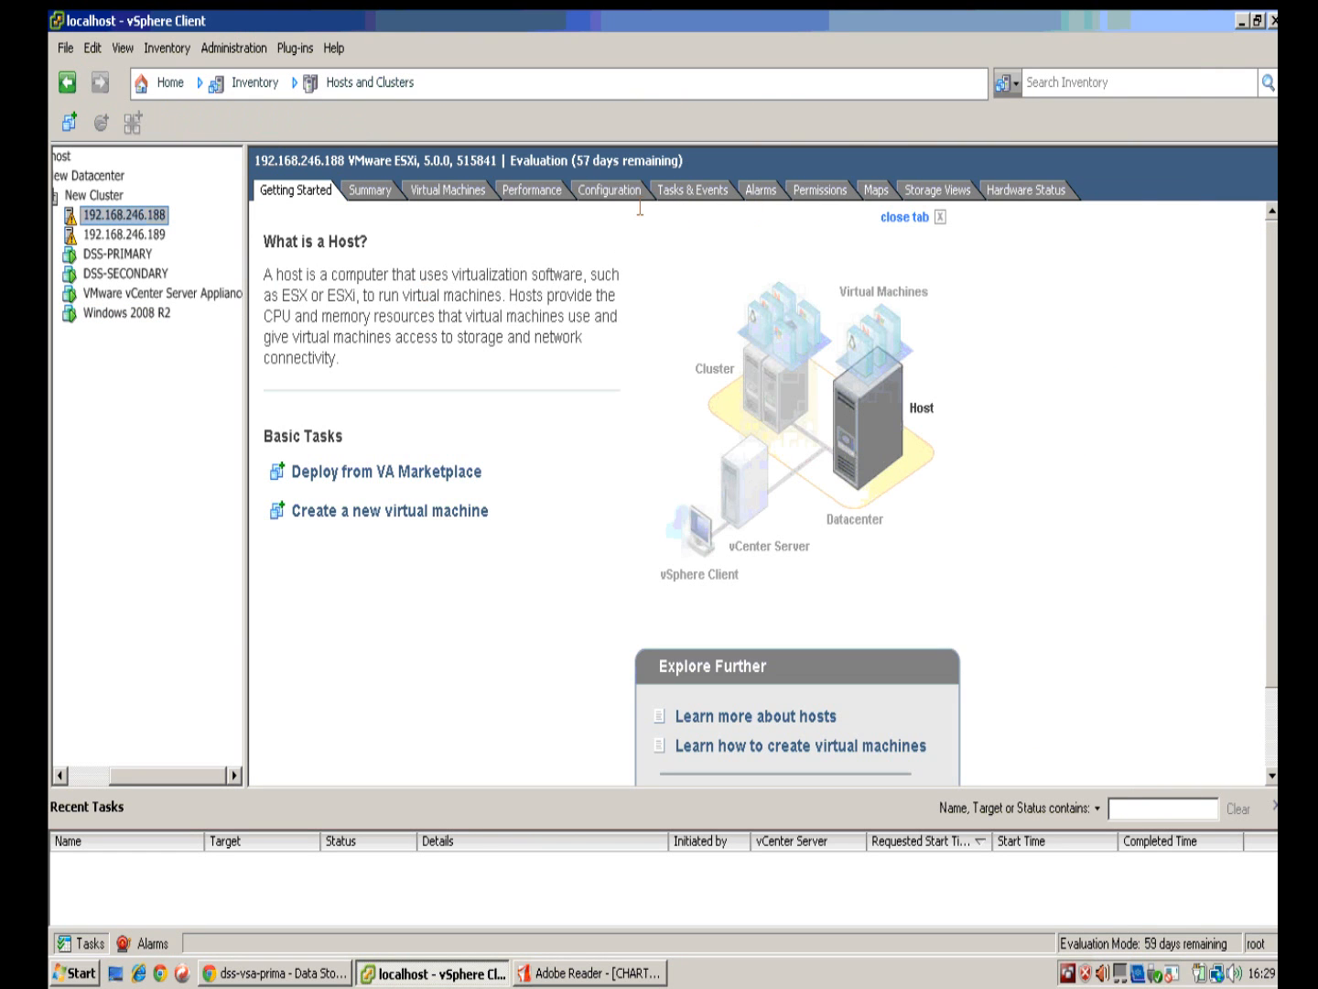
left_click(616, 193)
left_click(328, 324)
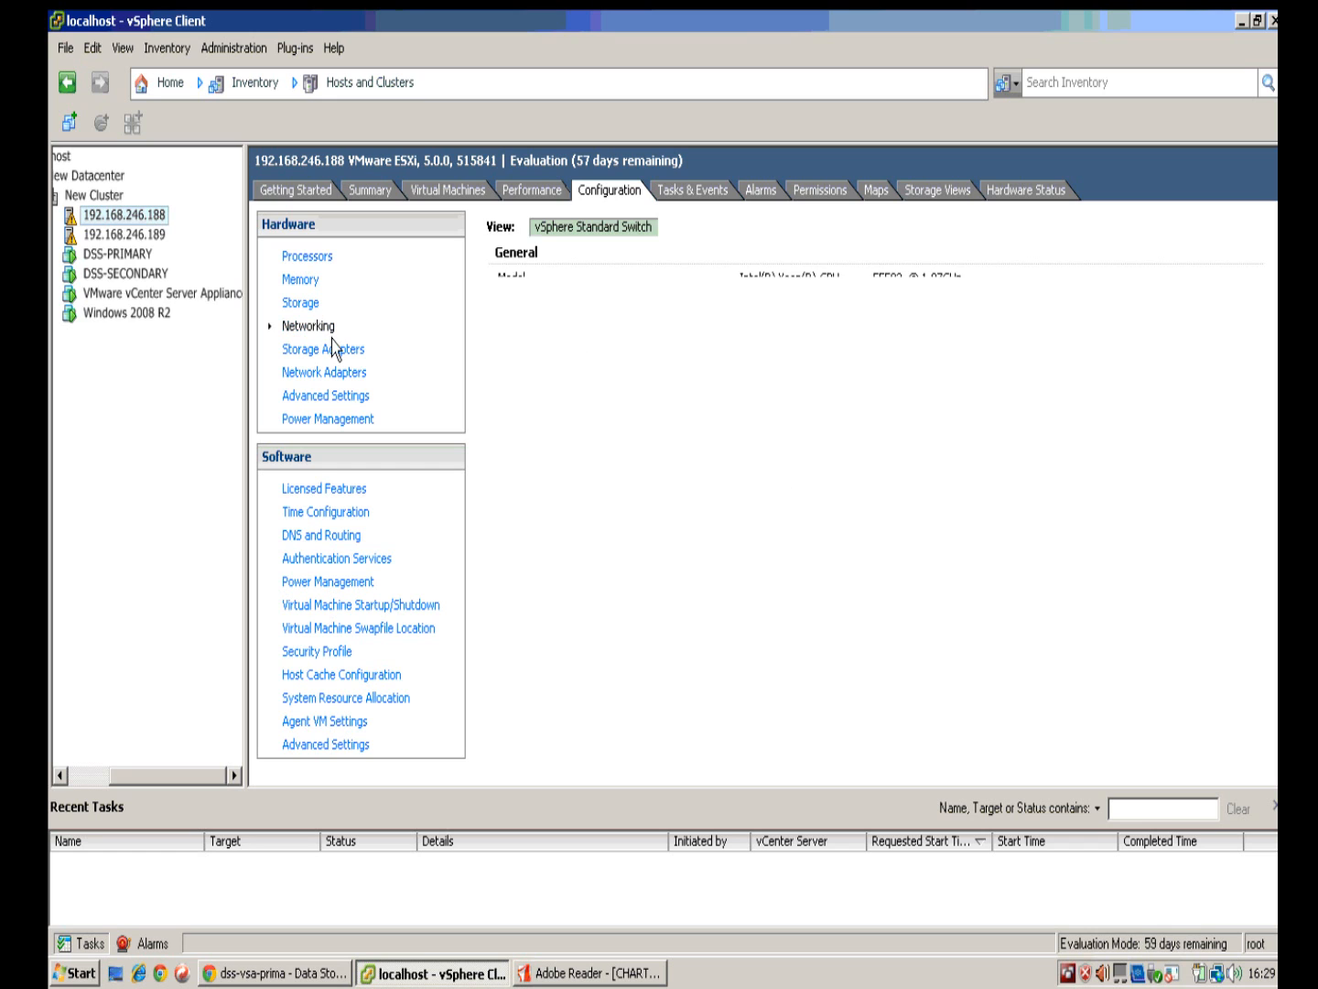
scroll(834, 440, "down", 3)
scroll(830, 533, "up", 3)
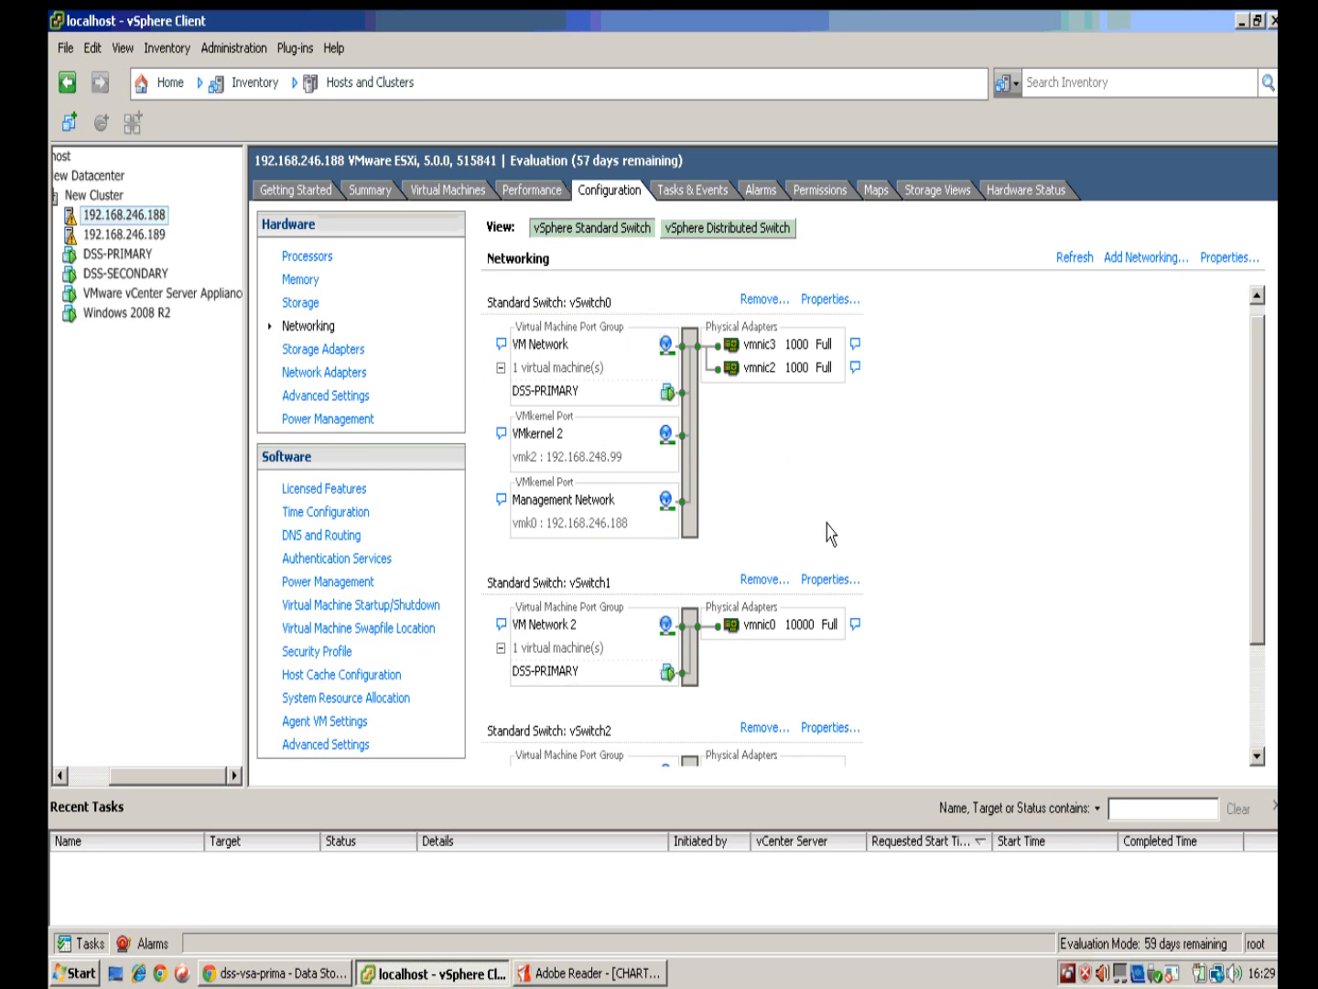
scroll(839, 539, "down", 3)
scroll(841, 579, "up", 3)
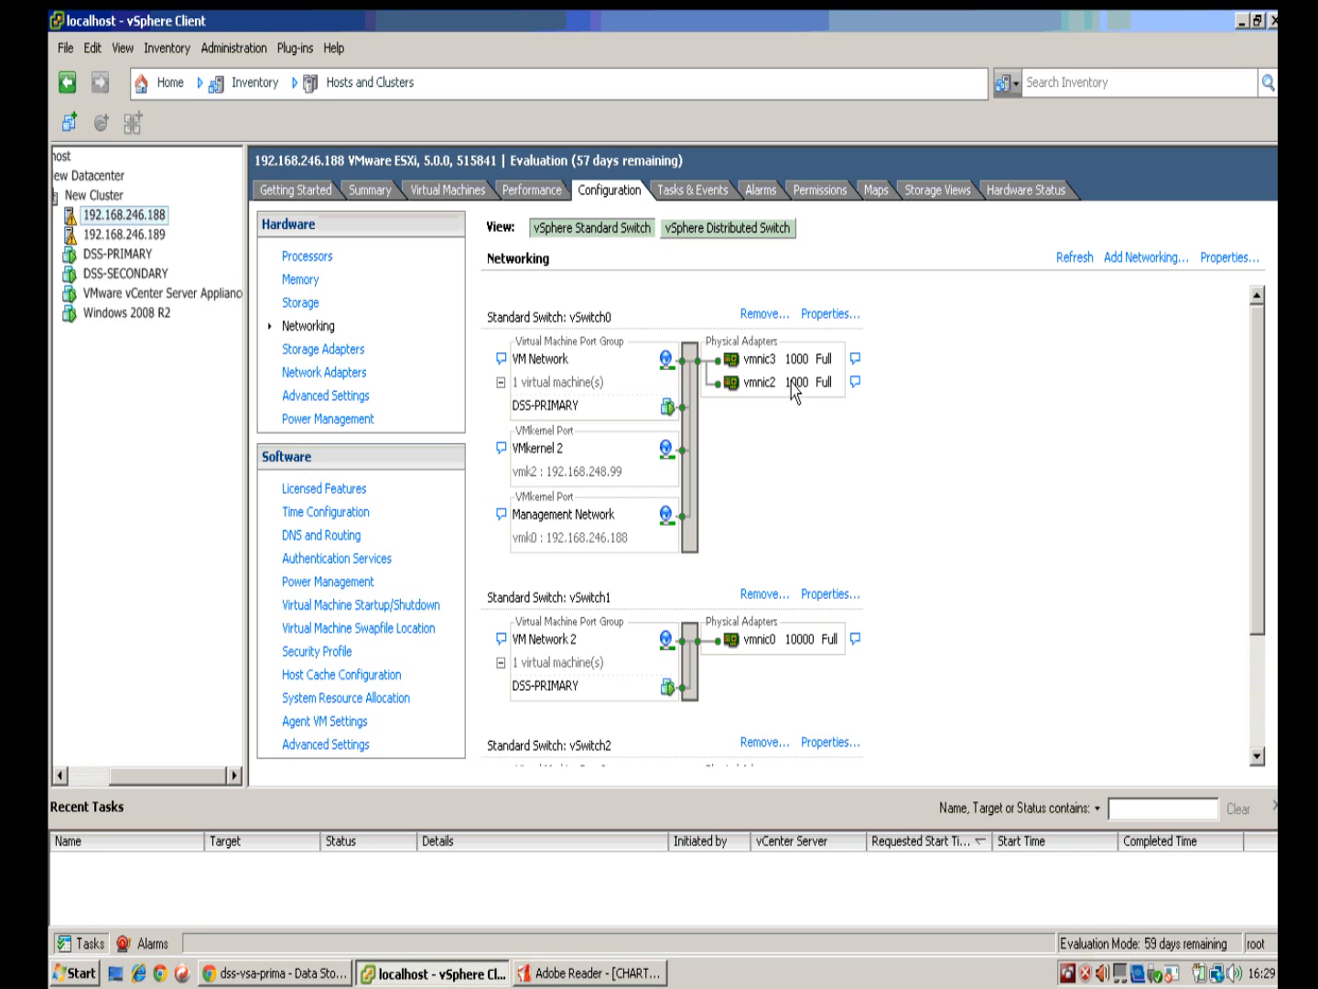
scroll(756, 457, "down", 3)
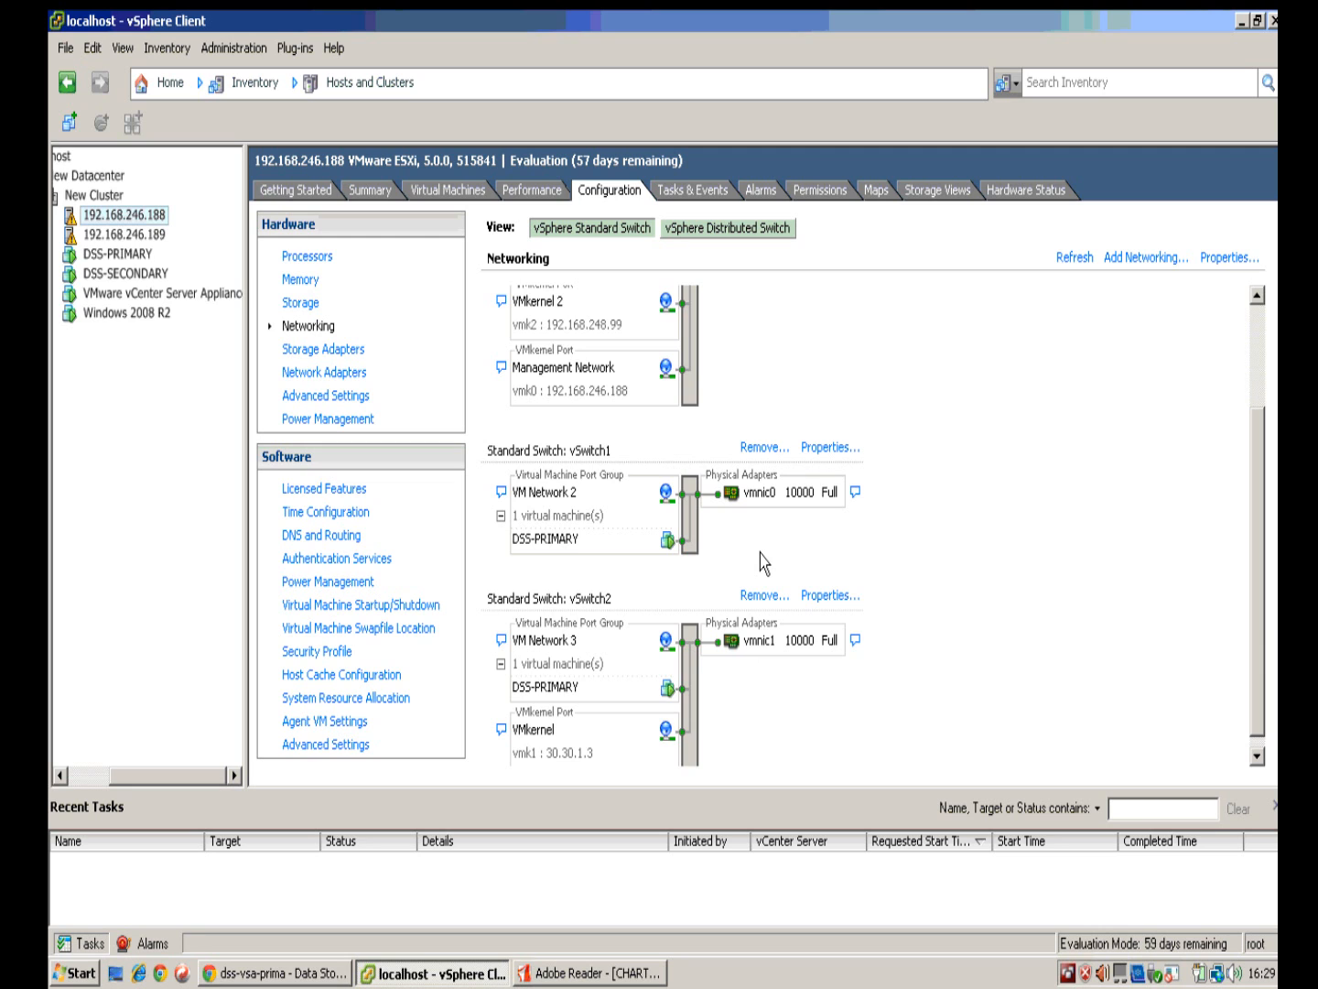
left_click(163, 238)
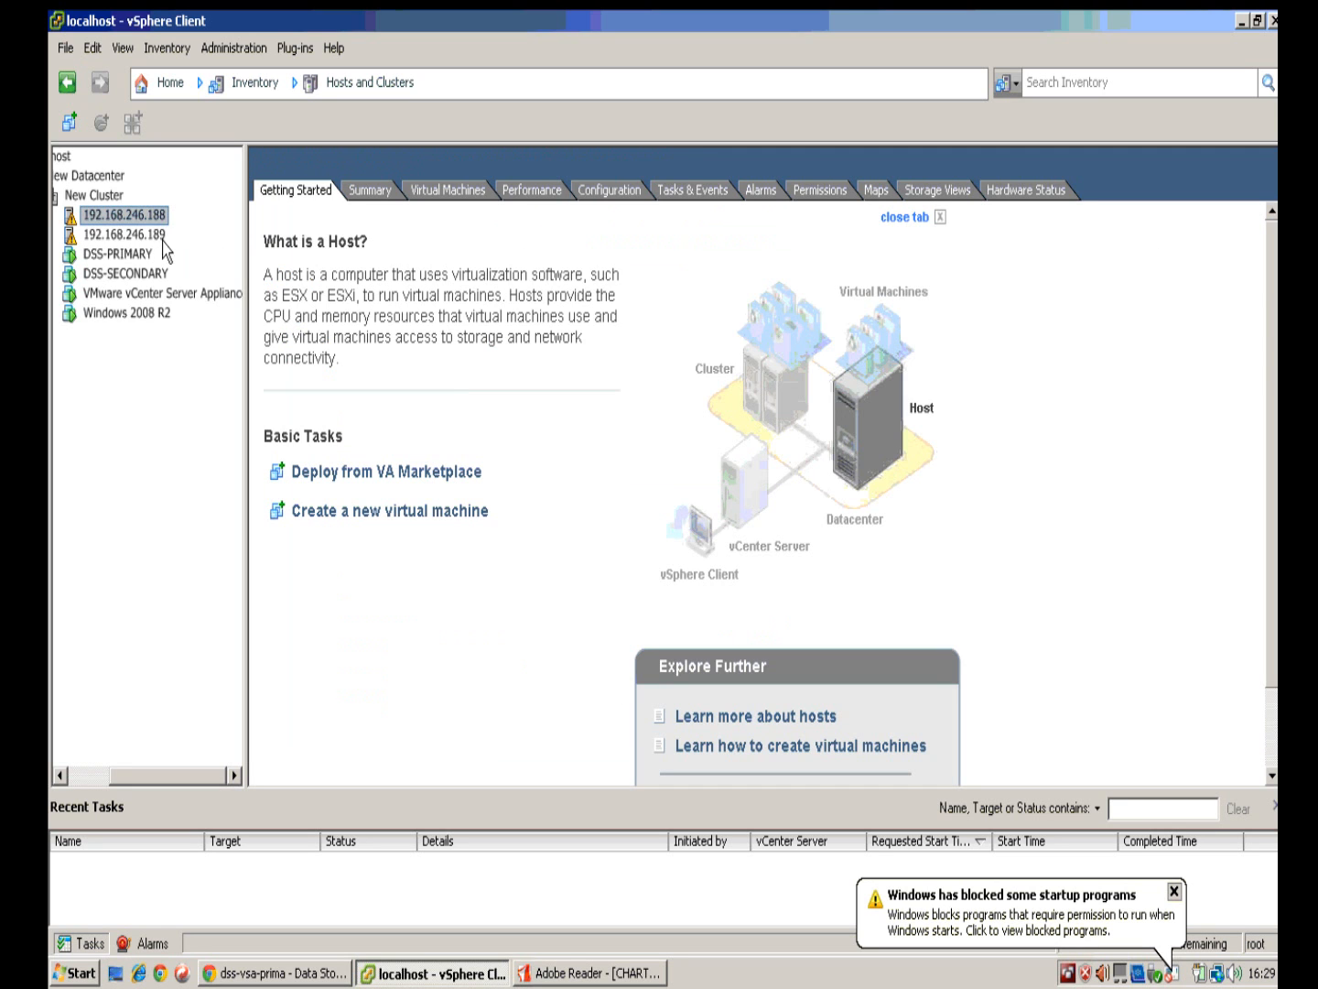
Step: View host 192.168.246.189's networking, showing VMkernel 30.30.1.2 on vSwitch2 via vmnic3
left_click(630, 191)
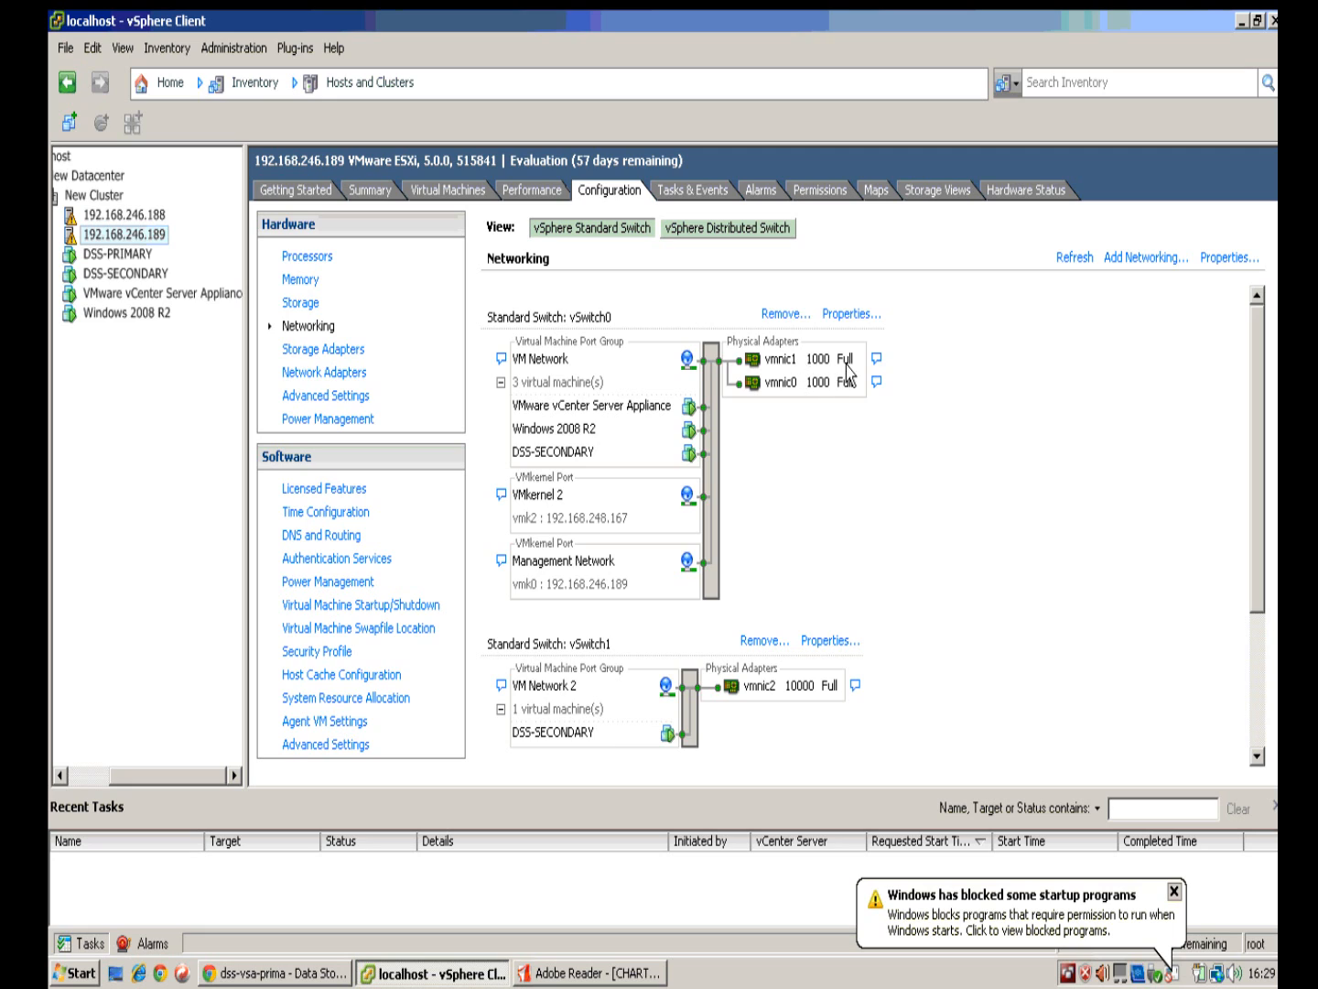
scroll(849, 450, "down", 3)
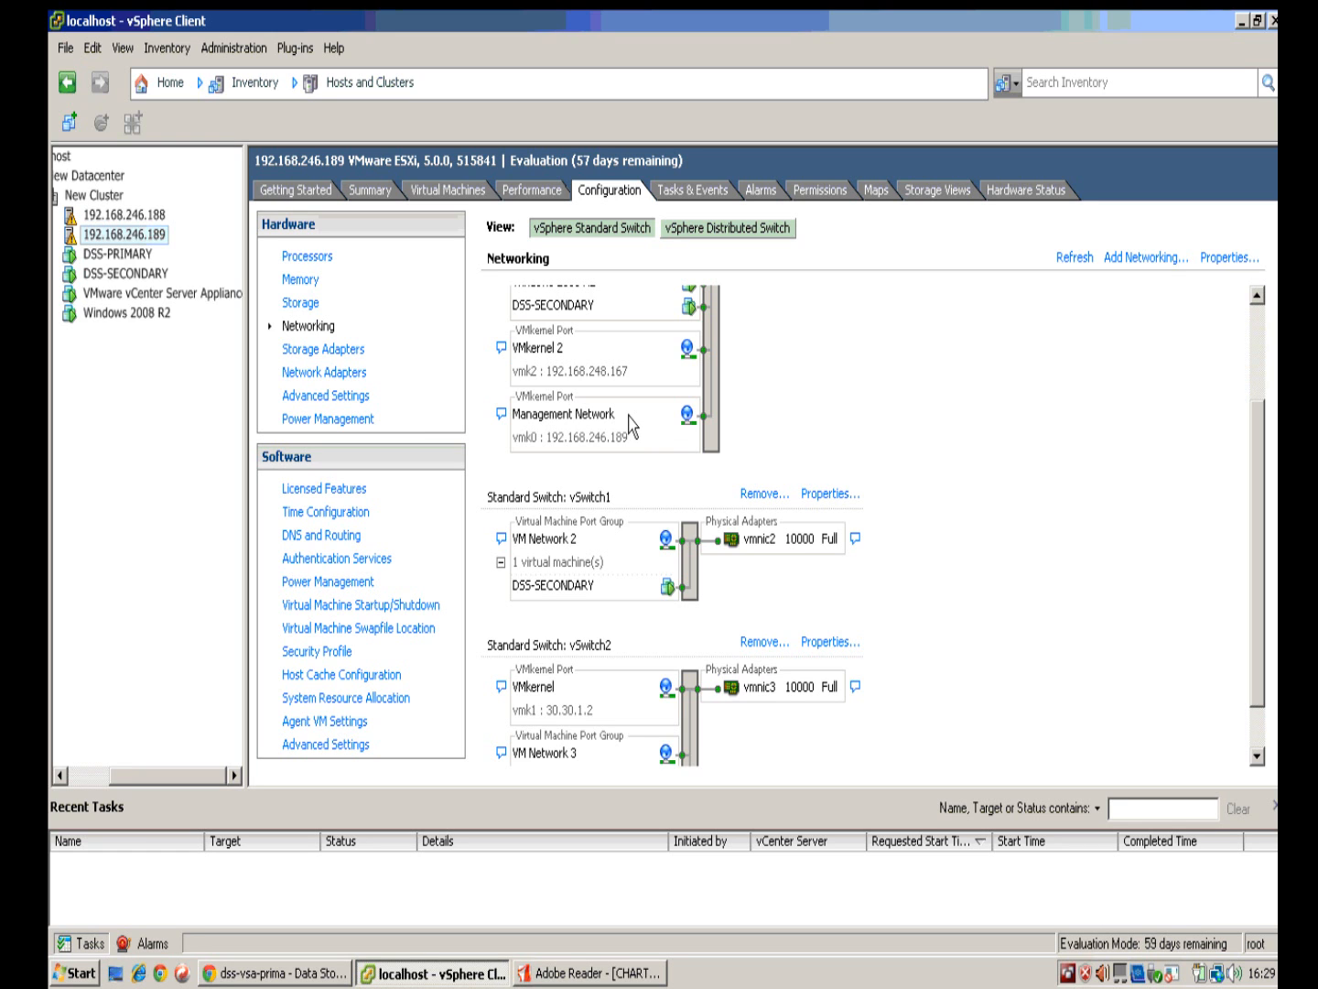
left_click(292, 974)
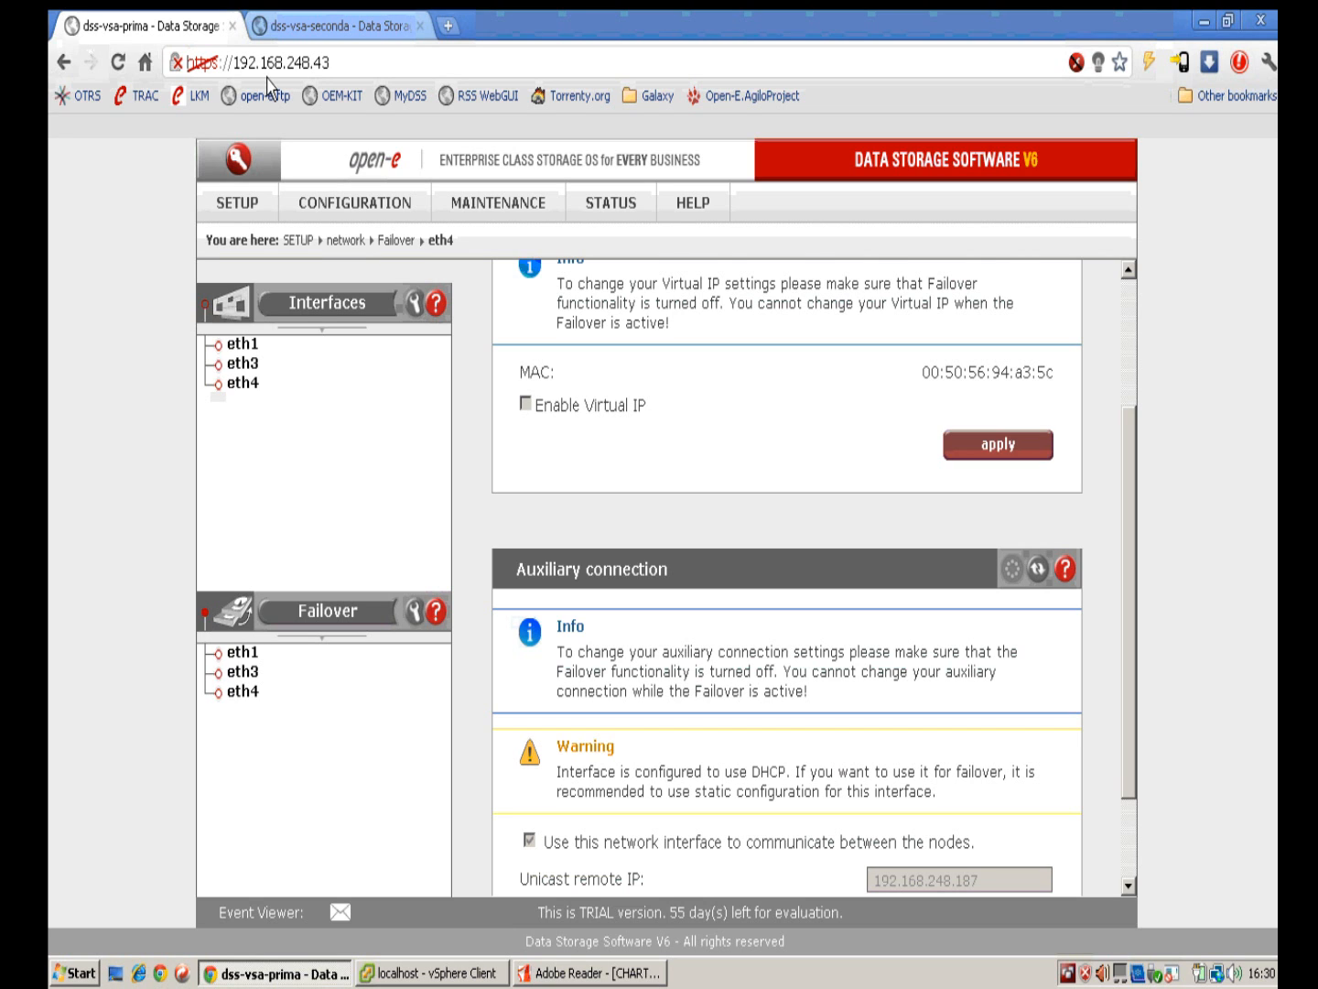
Step: Open the secondary node's Vol. groups page, then select the DSS-PRIMARY VM in vSphere Client
left_click(346, 27)
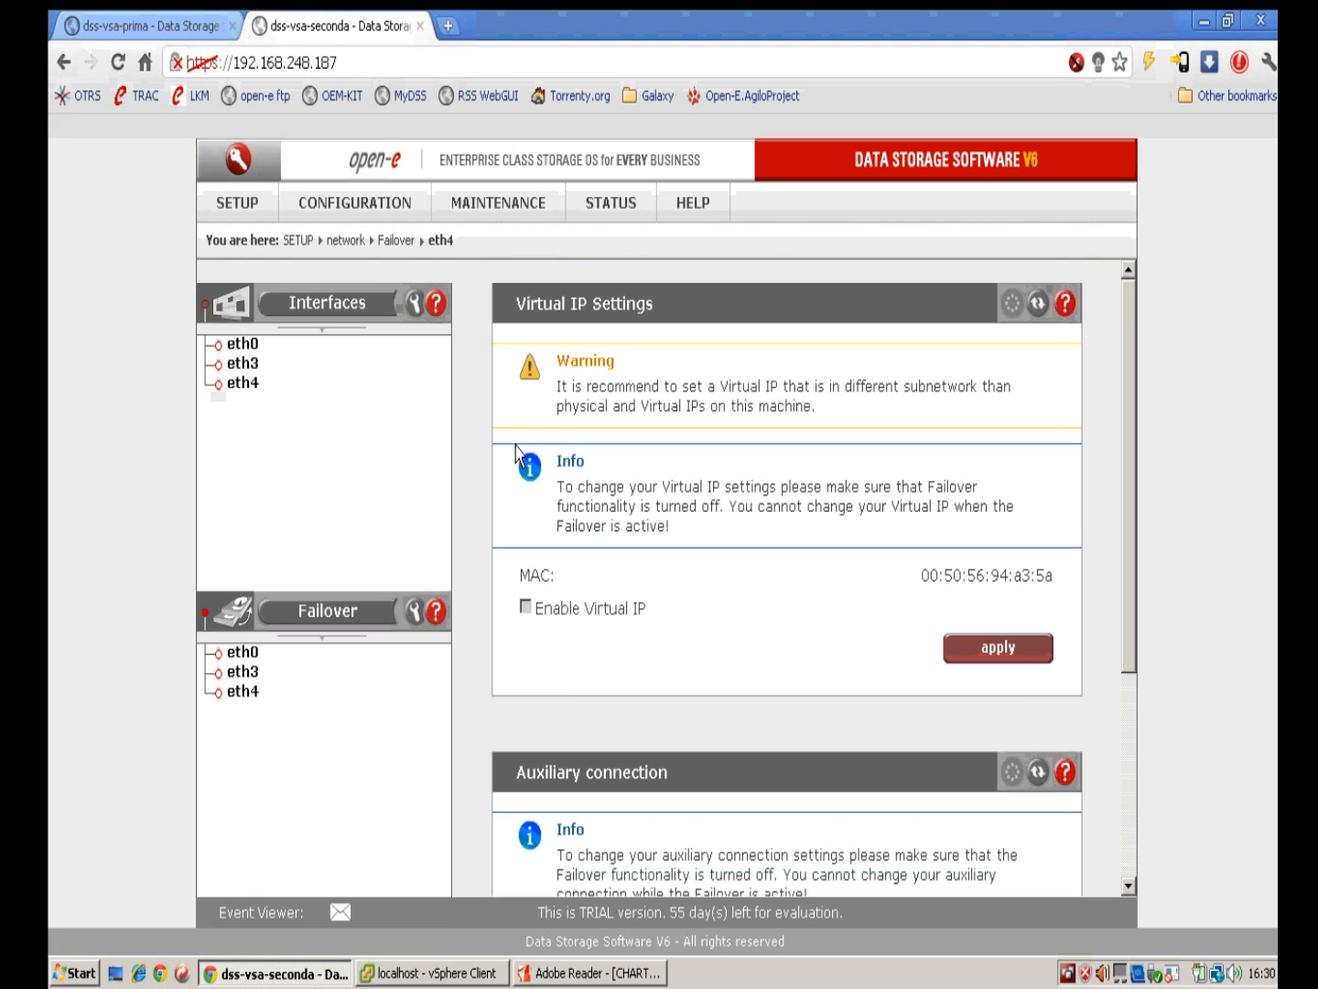
scroll(602, 522, "down", 3)
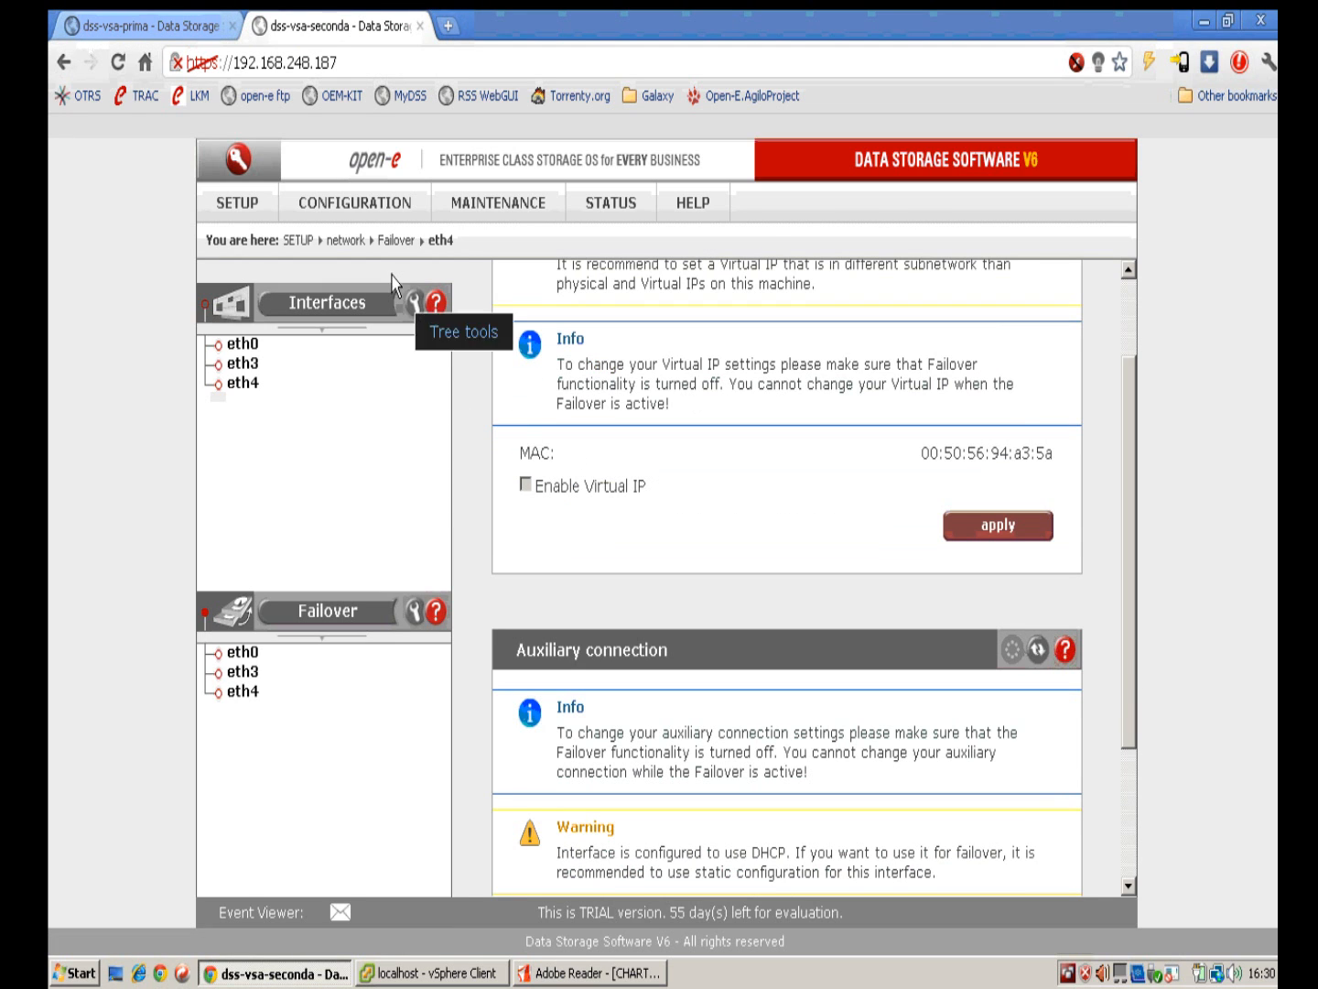
mouse_move(358, 218)
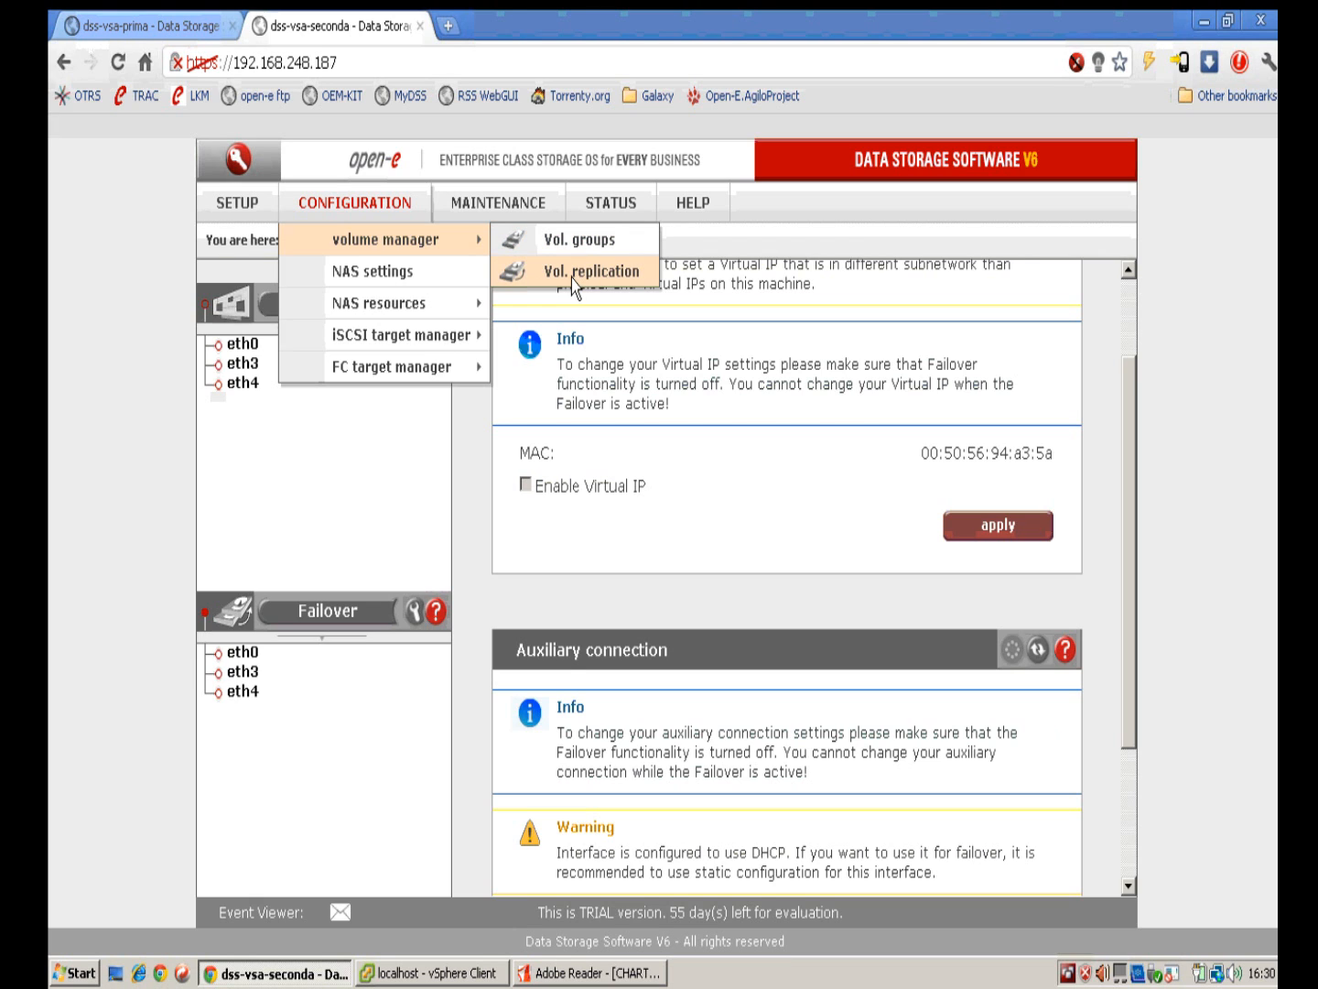
left_click(539, 244)
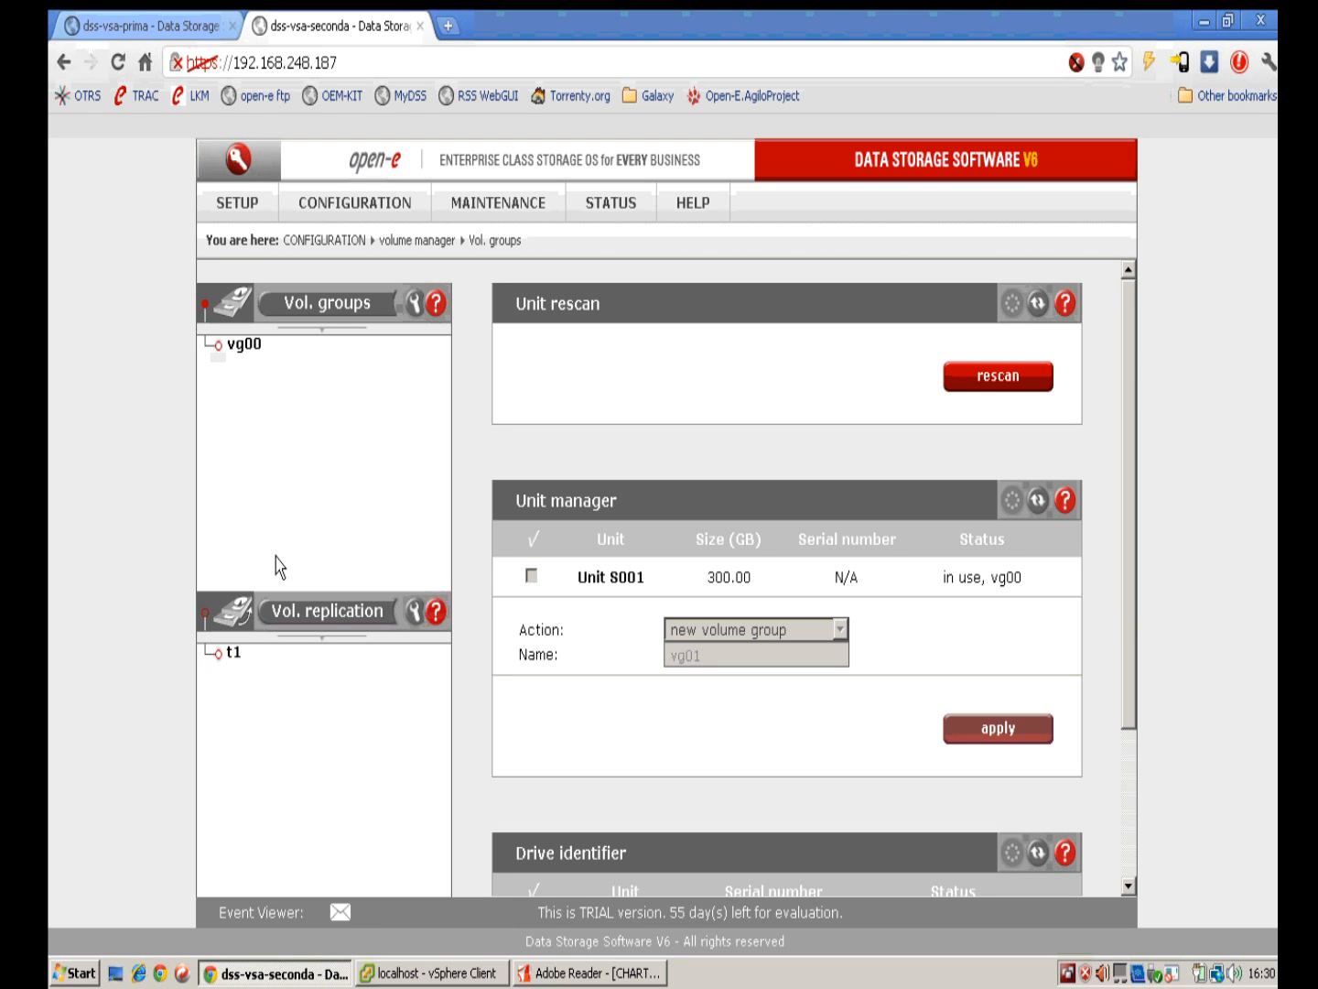
left_click(403, 974)
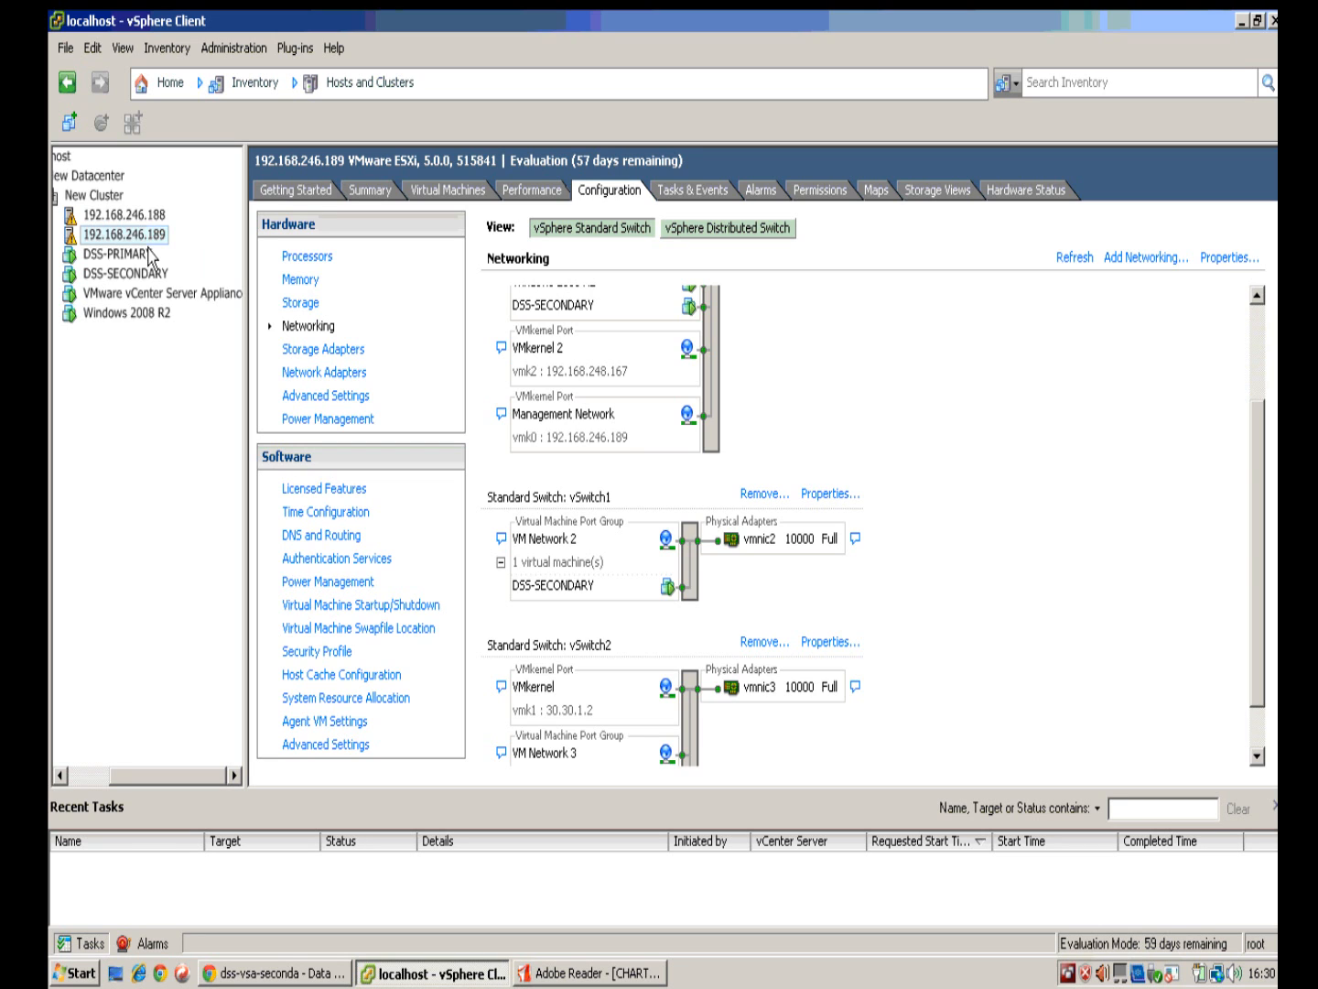
left_click(119, 253)
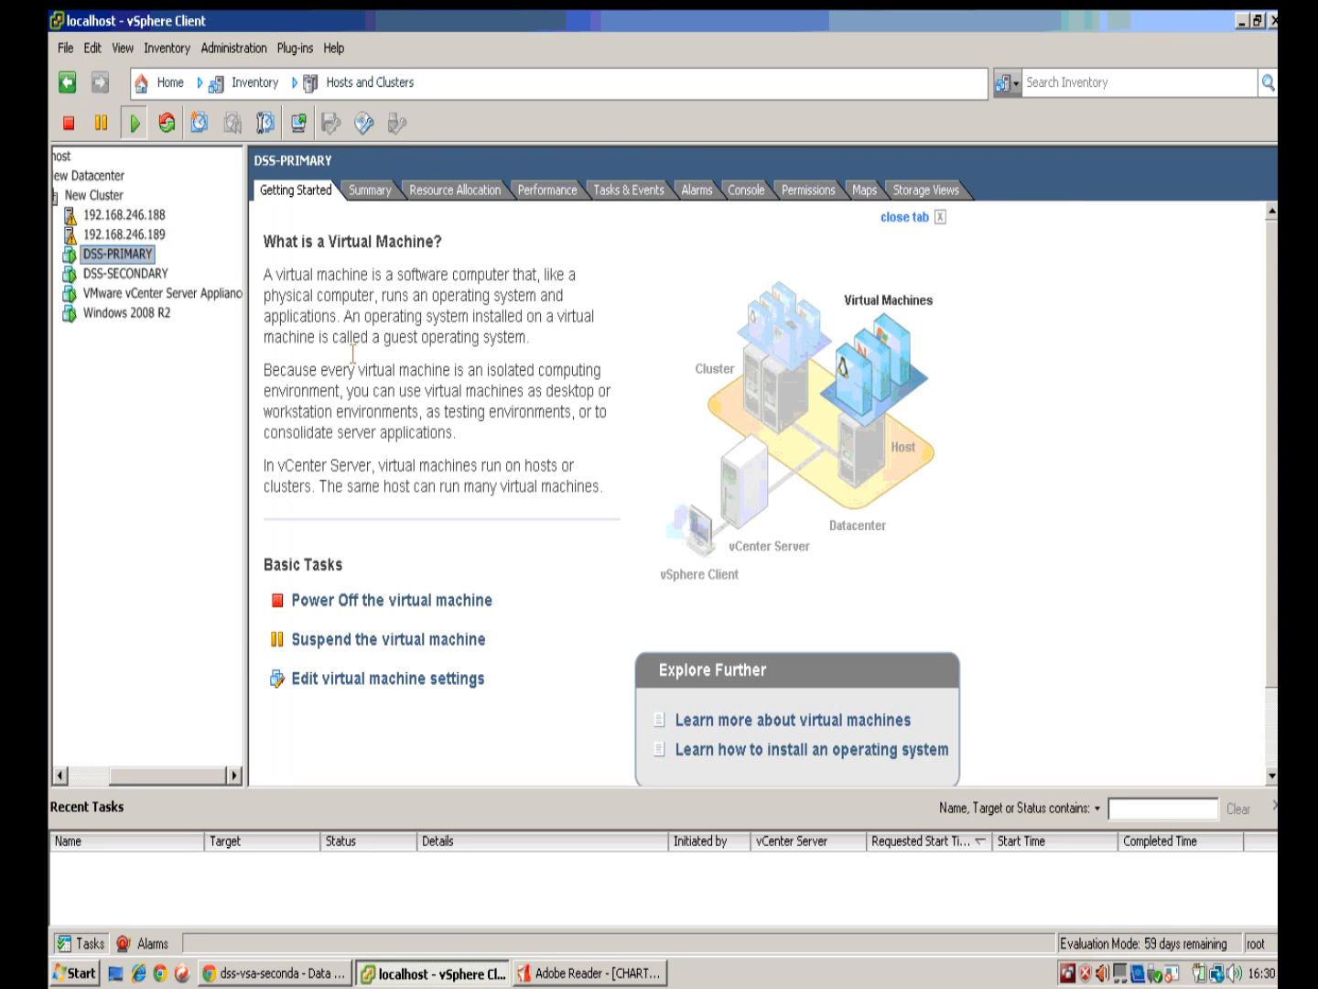
Step: Review DSS-PRIMARY's and DSS-SECONDARY's summaries, including DSS-PRIMARY's local datastore
left_click(374, 191)
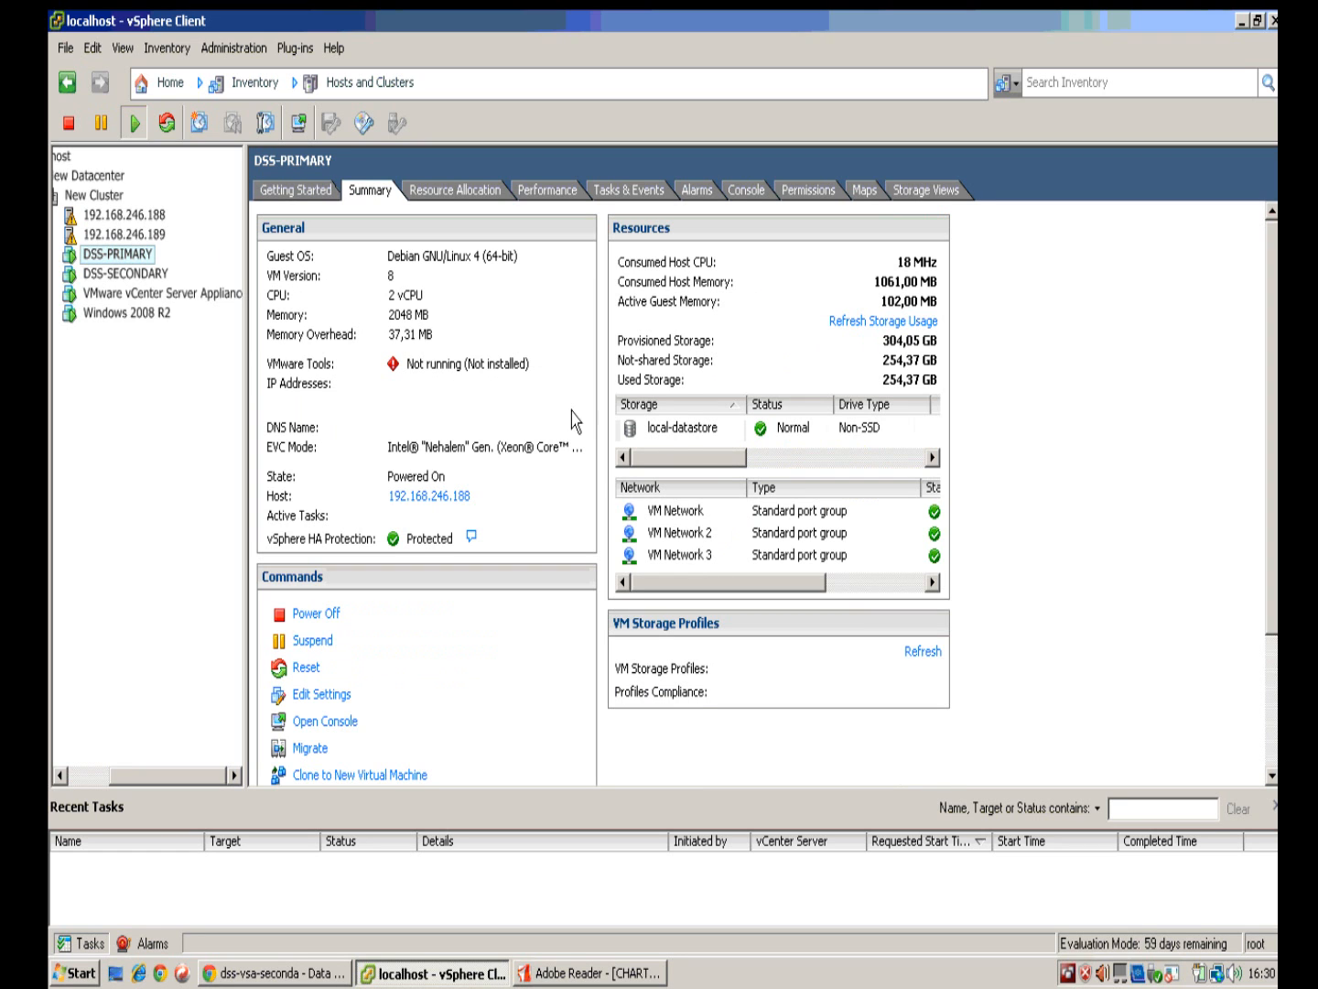
left_click(687, 428)
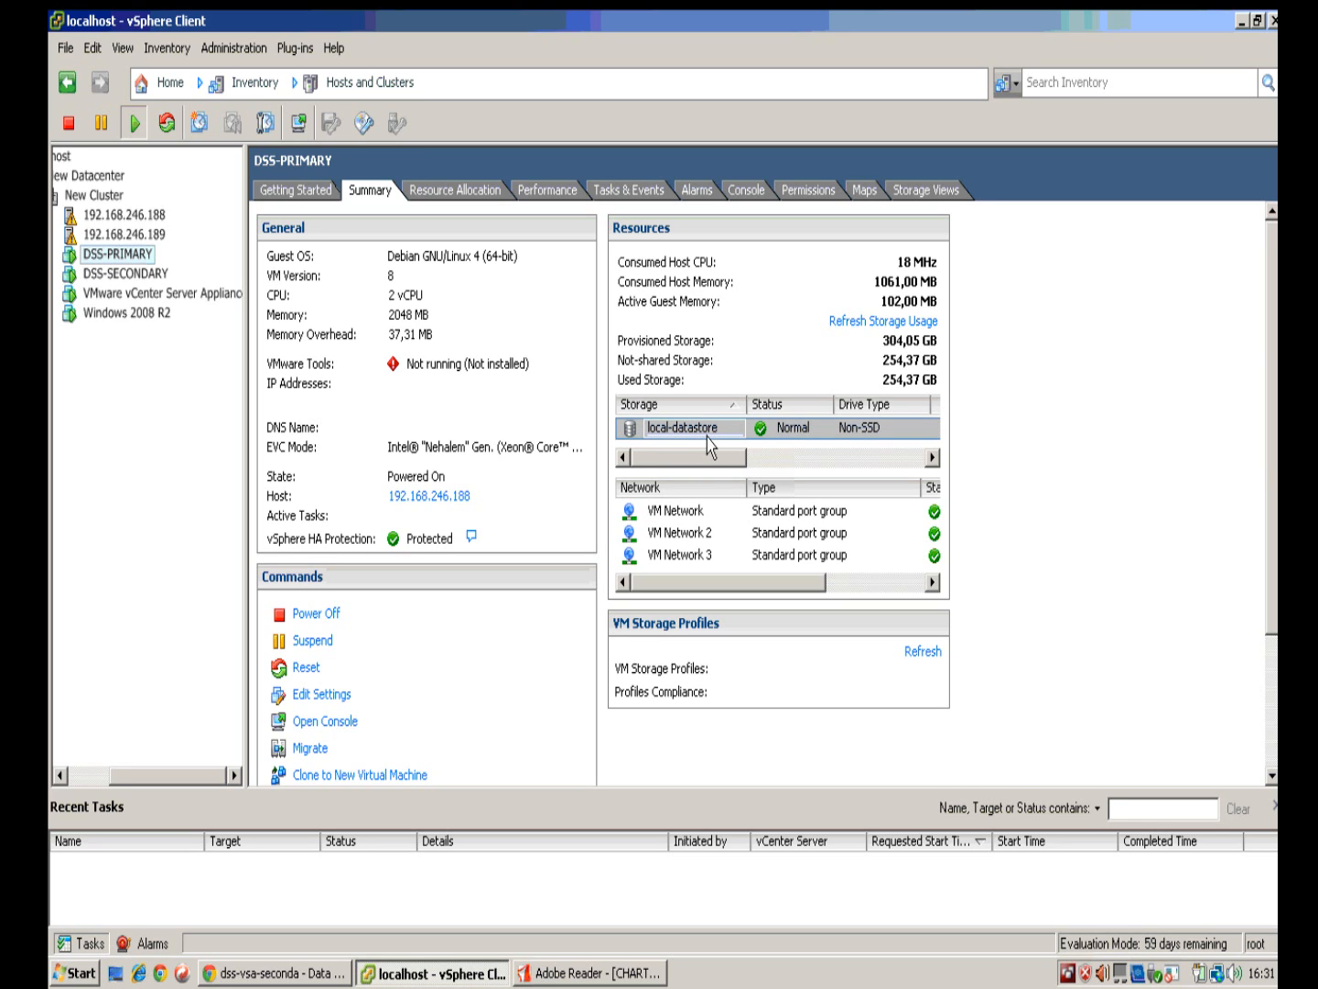
left_click(125, 274)
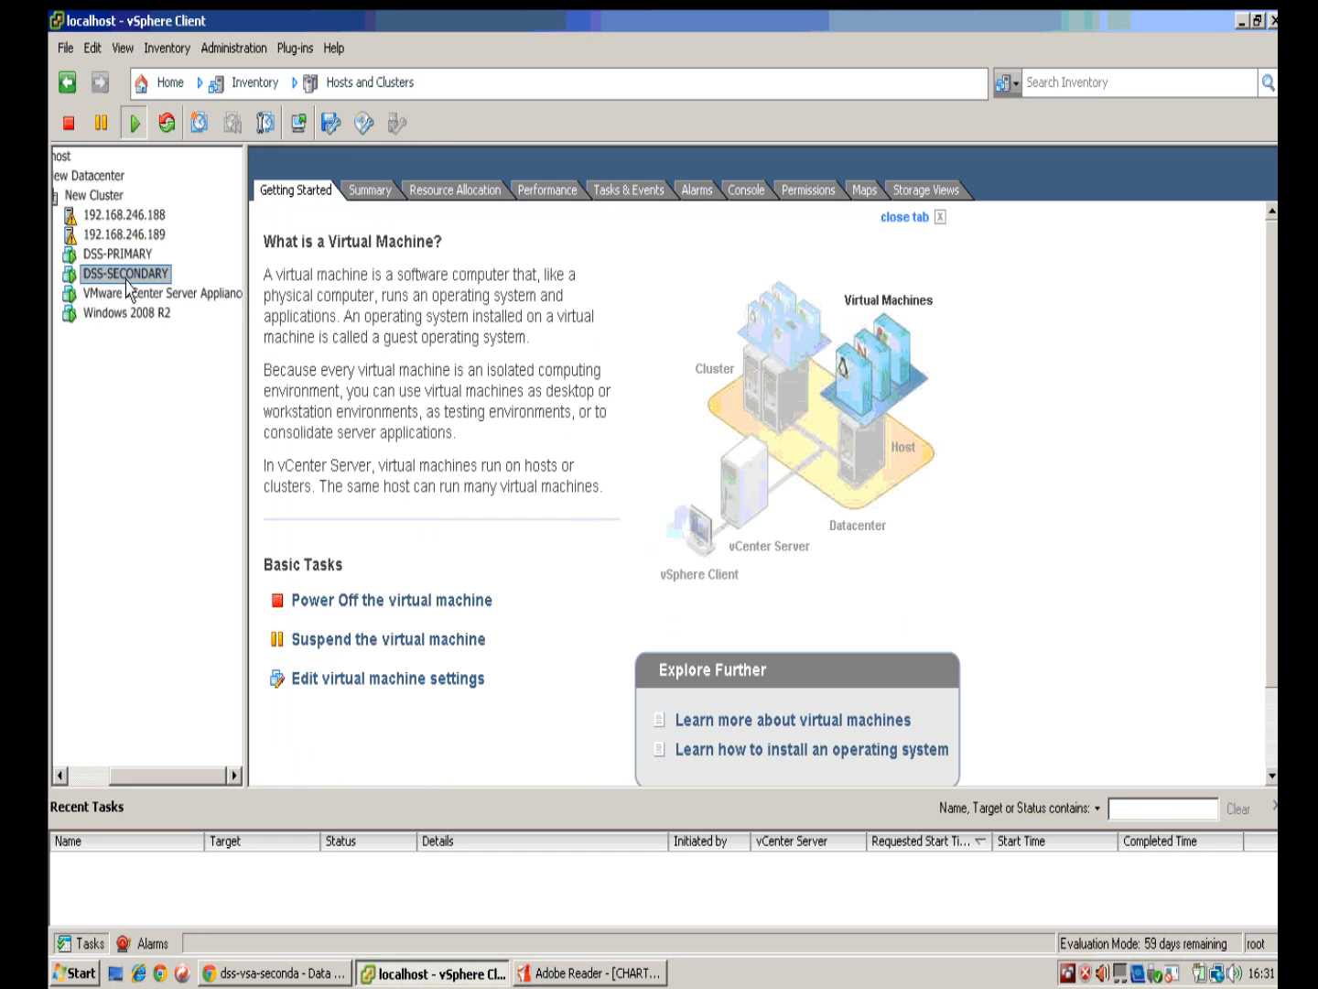
left_click(371, 194)
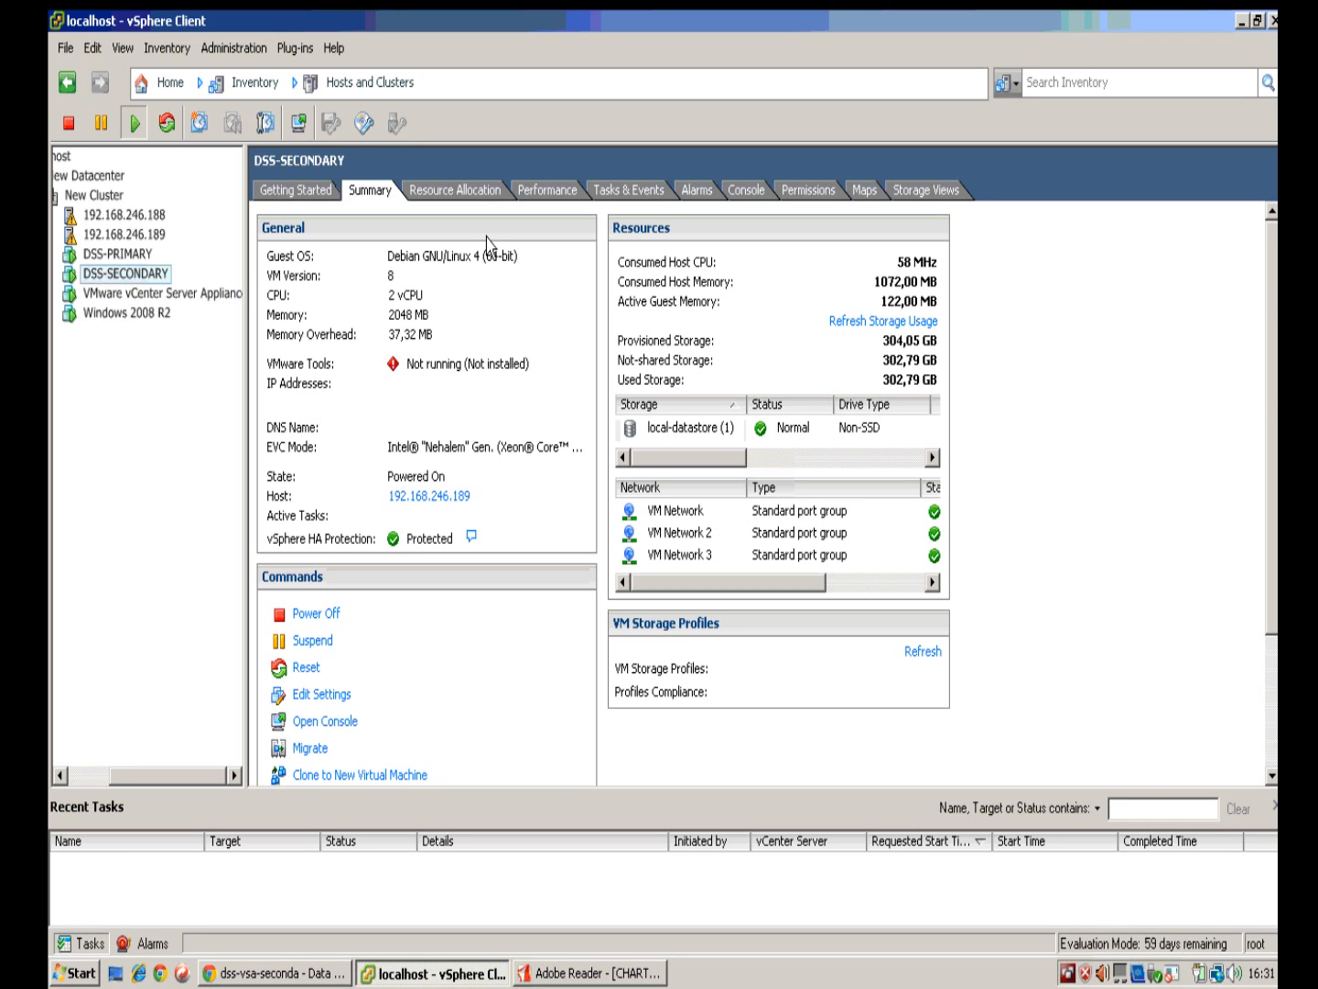
left_click(293, 190)
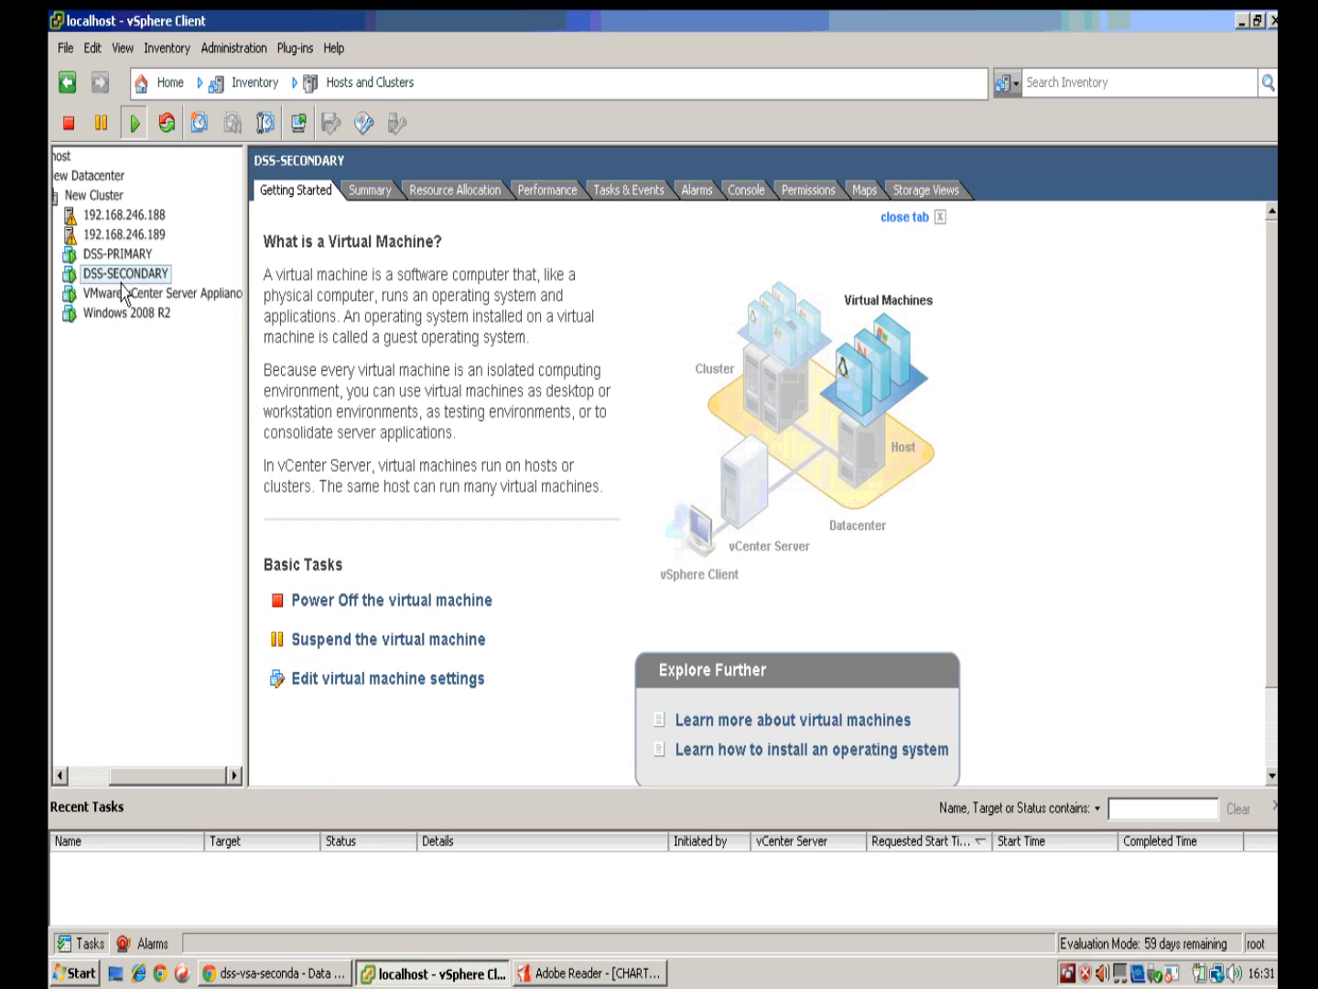
left_click(290, 974)
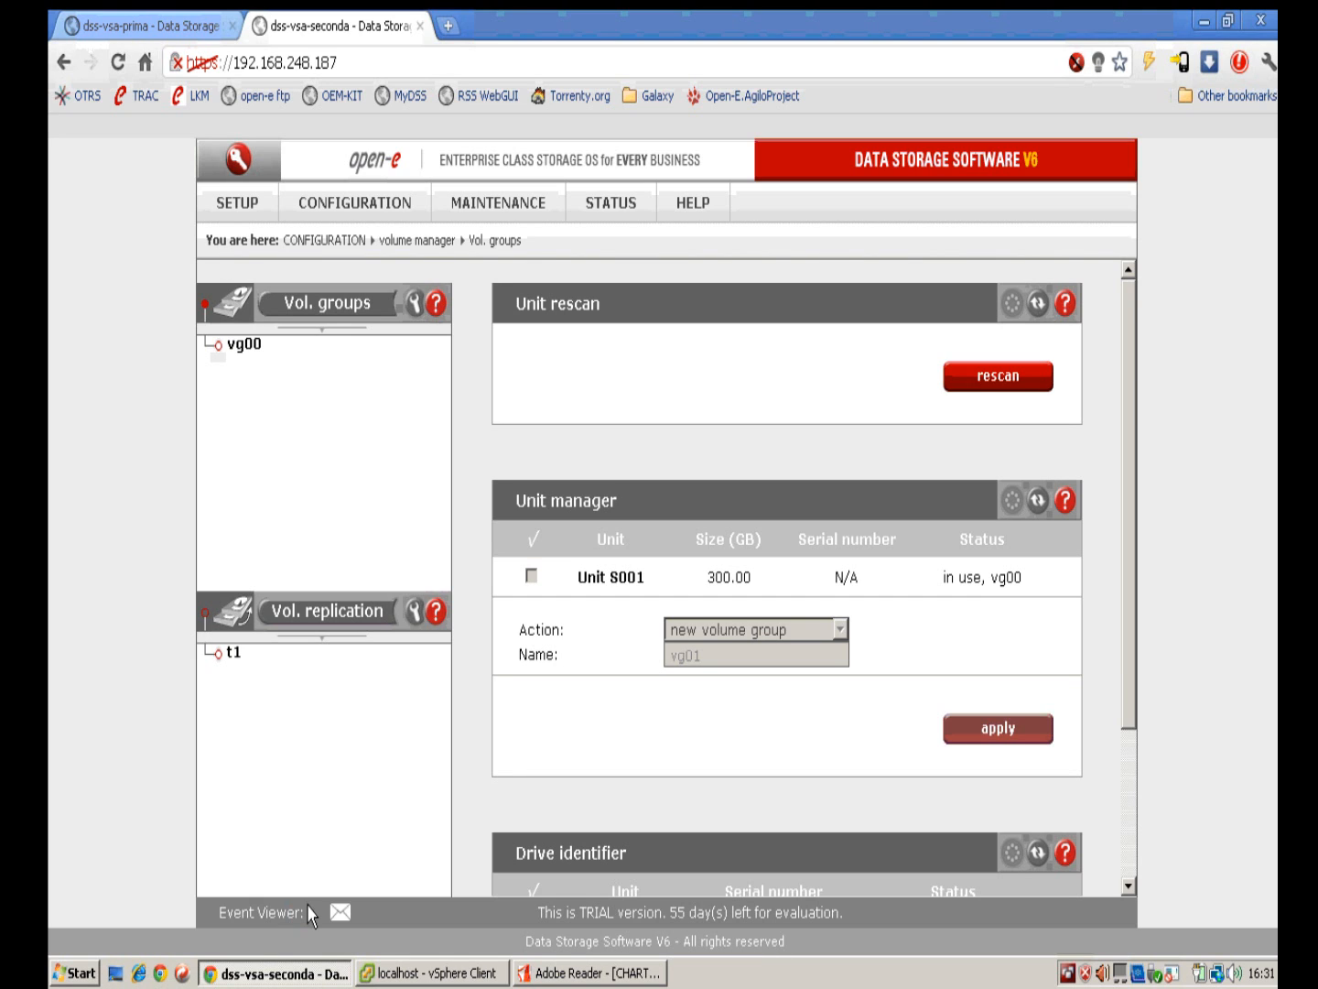
Step: Check the secondary's vg00 volumes and its lv0000 destination replication, then switch to the primary node
left_click(321, 211)
mouse_move(358, 240)
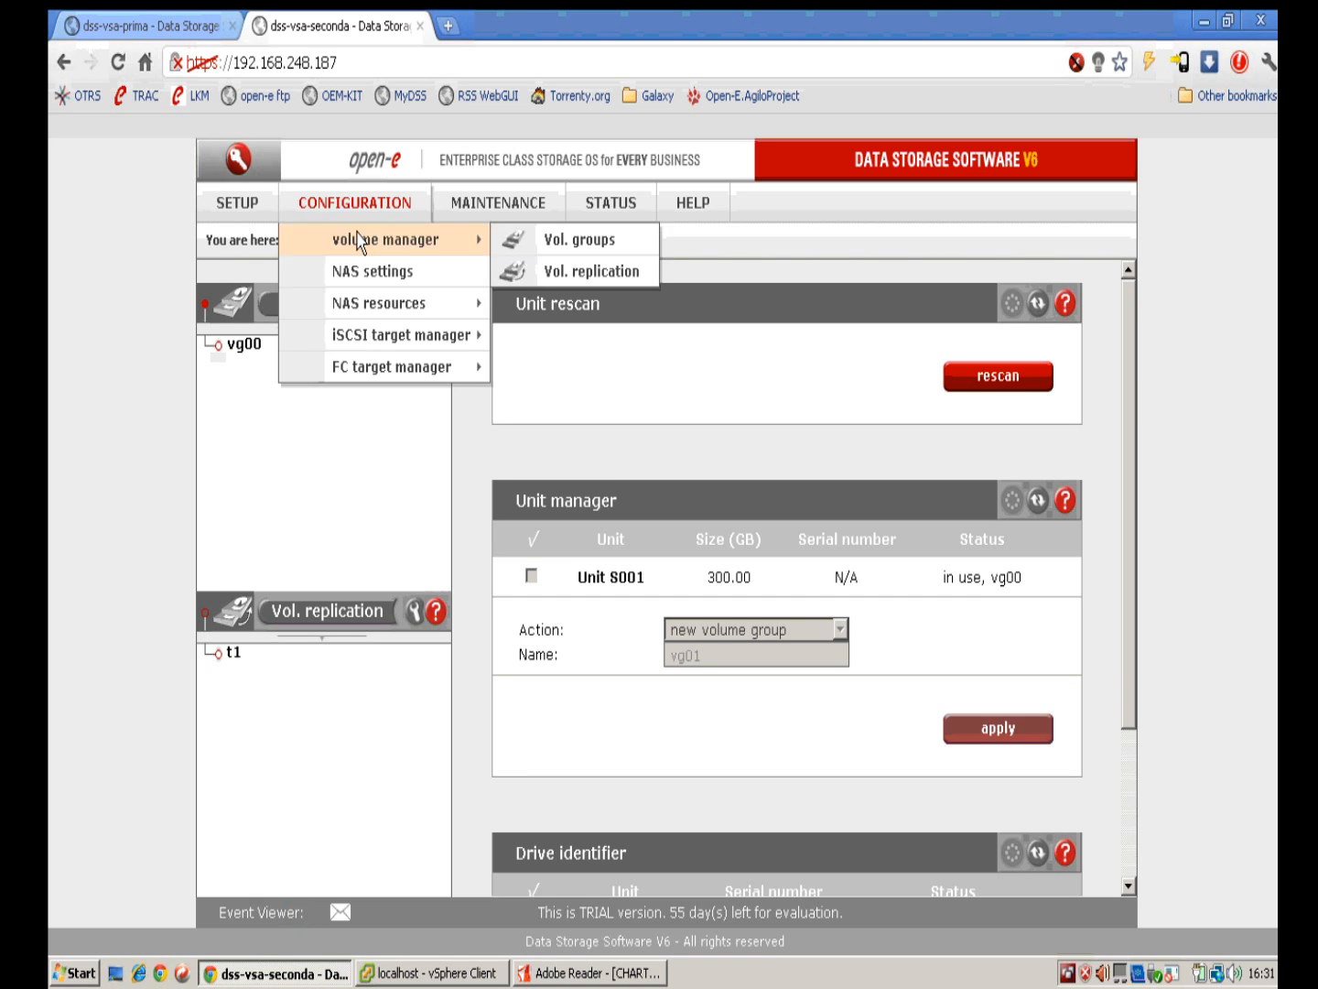
left_click(240, 342)
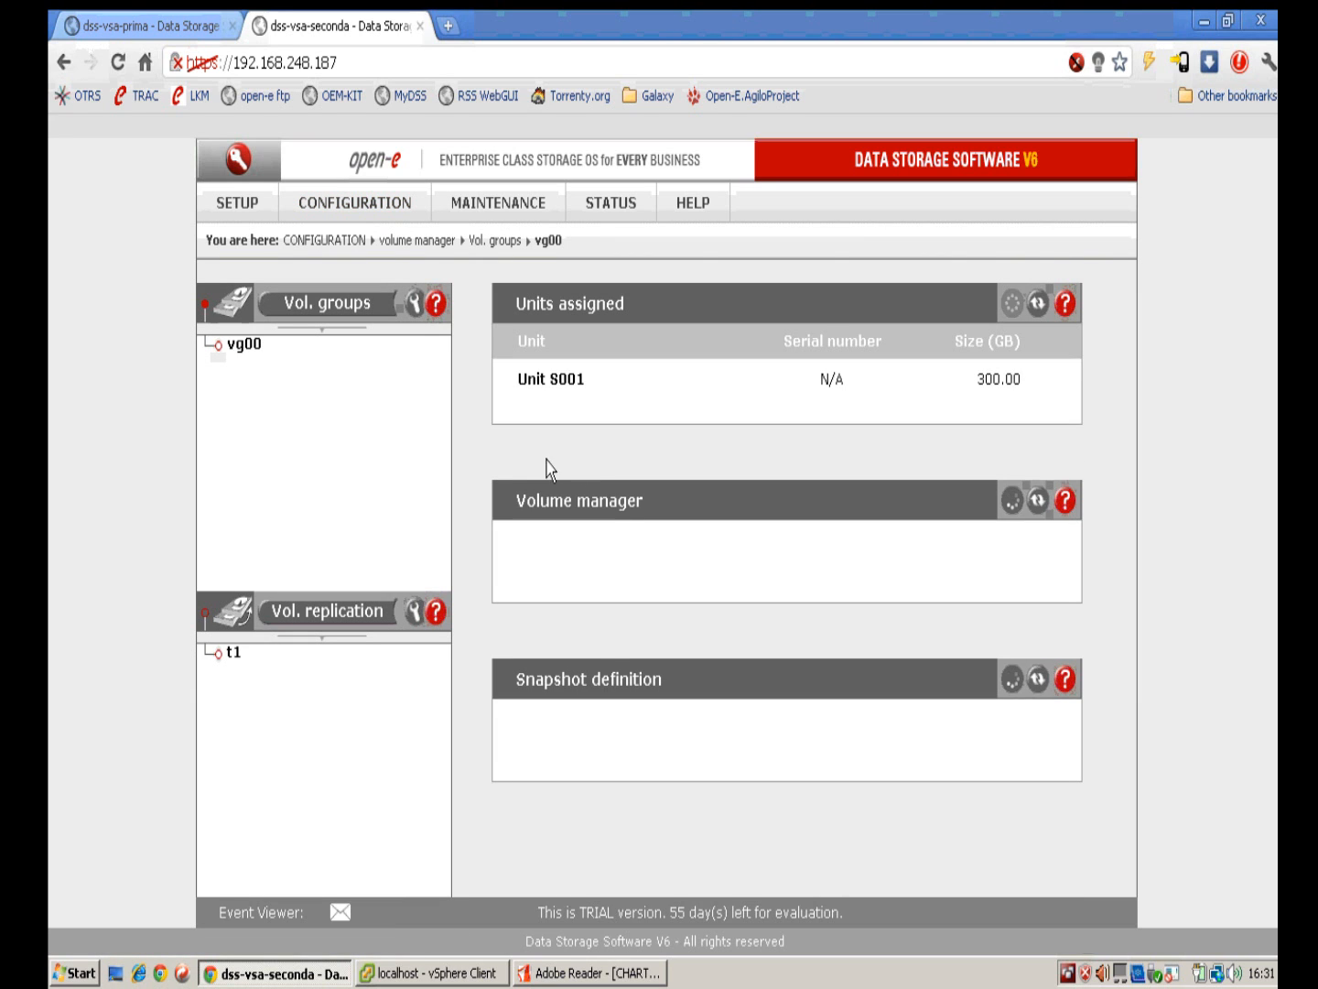
scroll(732, 513, "down", 1)
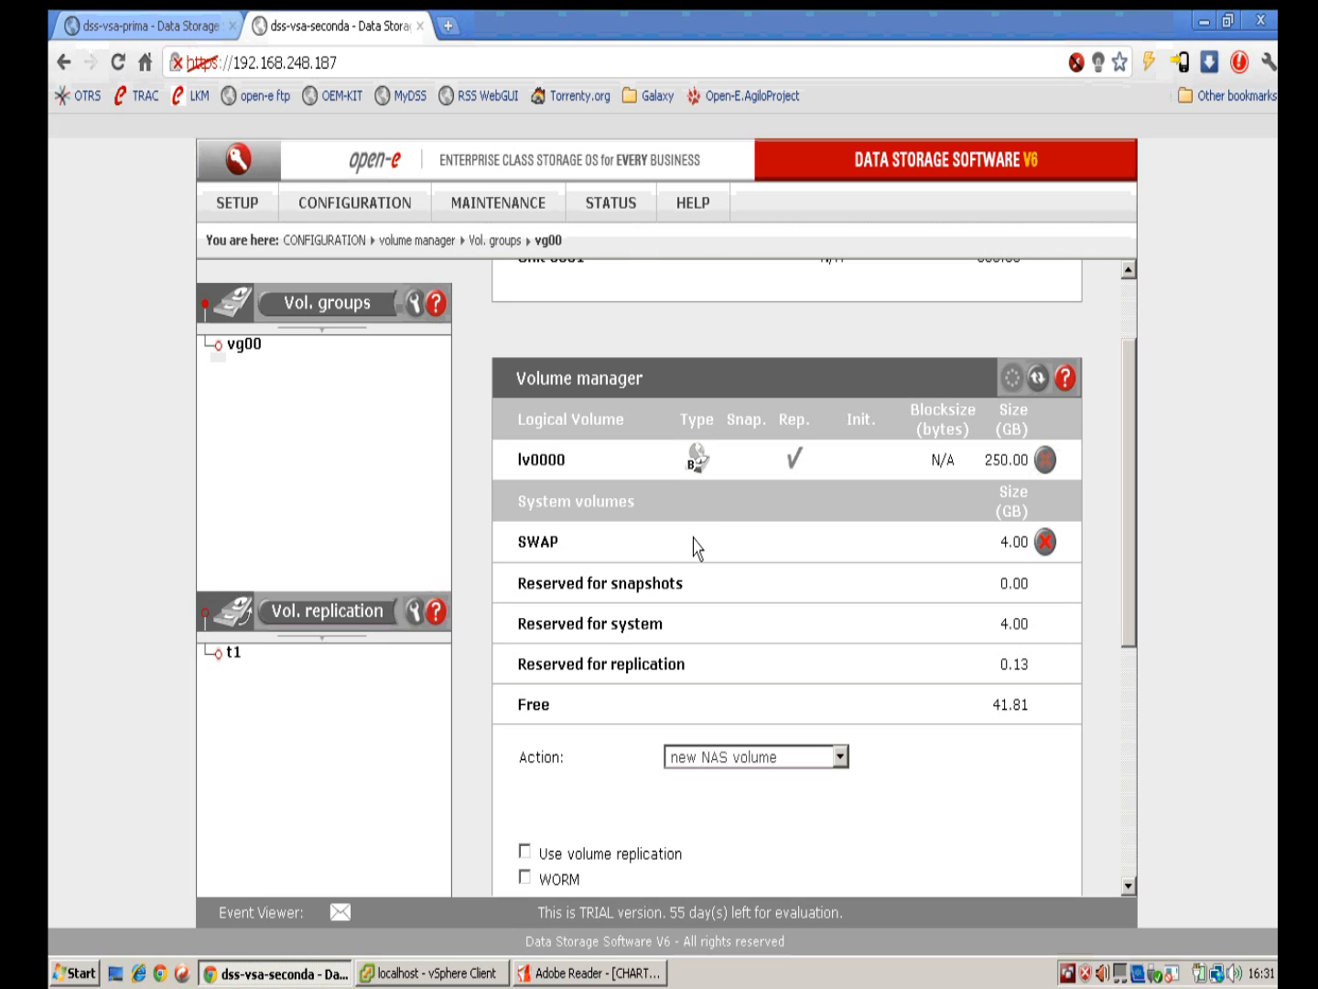
mouse_move(696, 473)
scroll(779, 604, "down", 1)
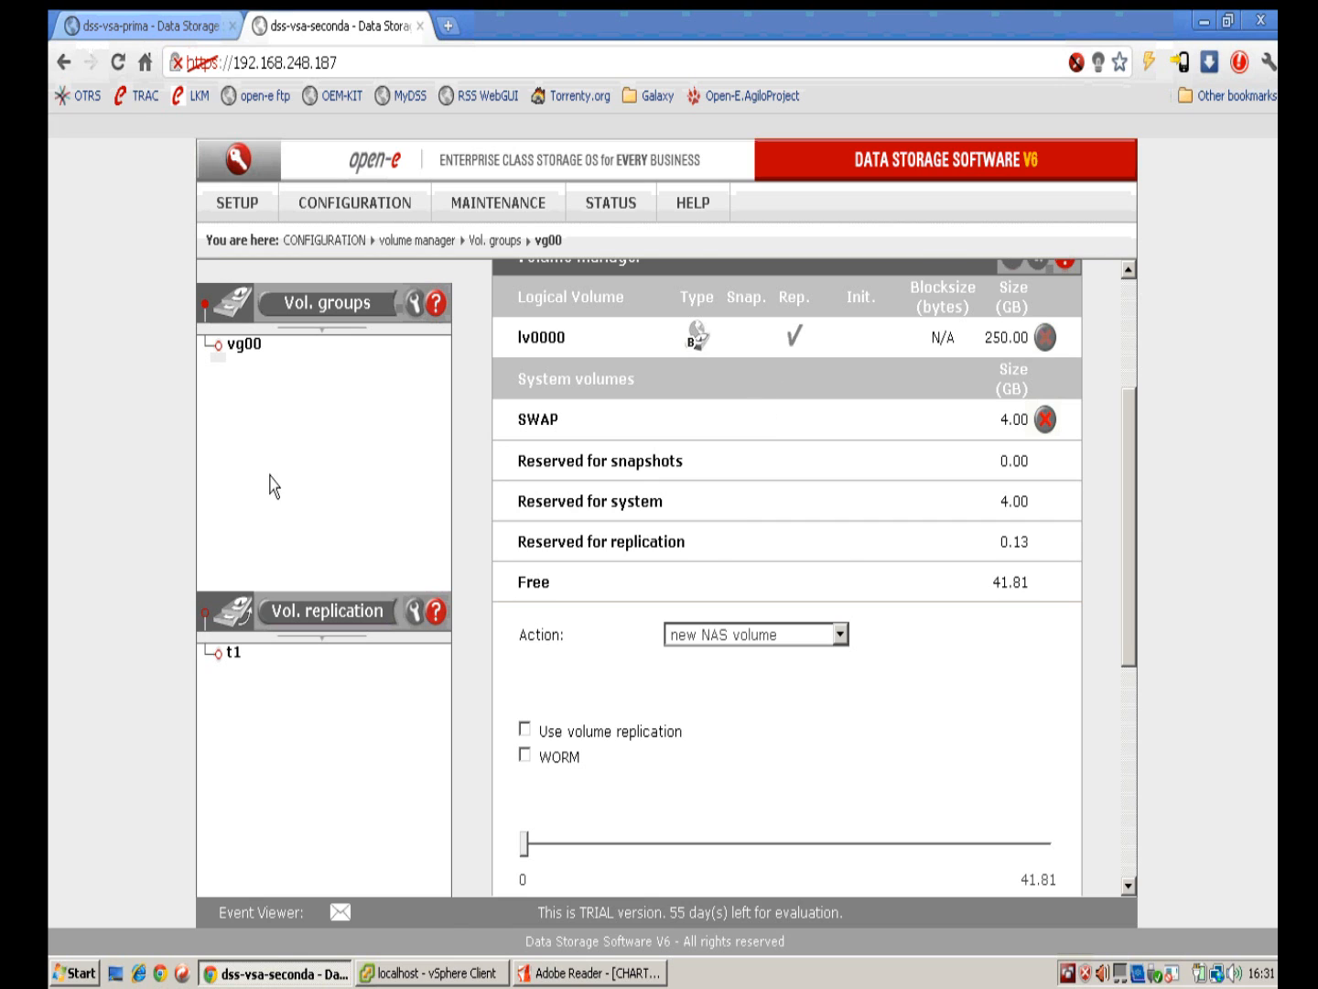
left_click(307, 621)
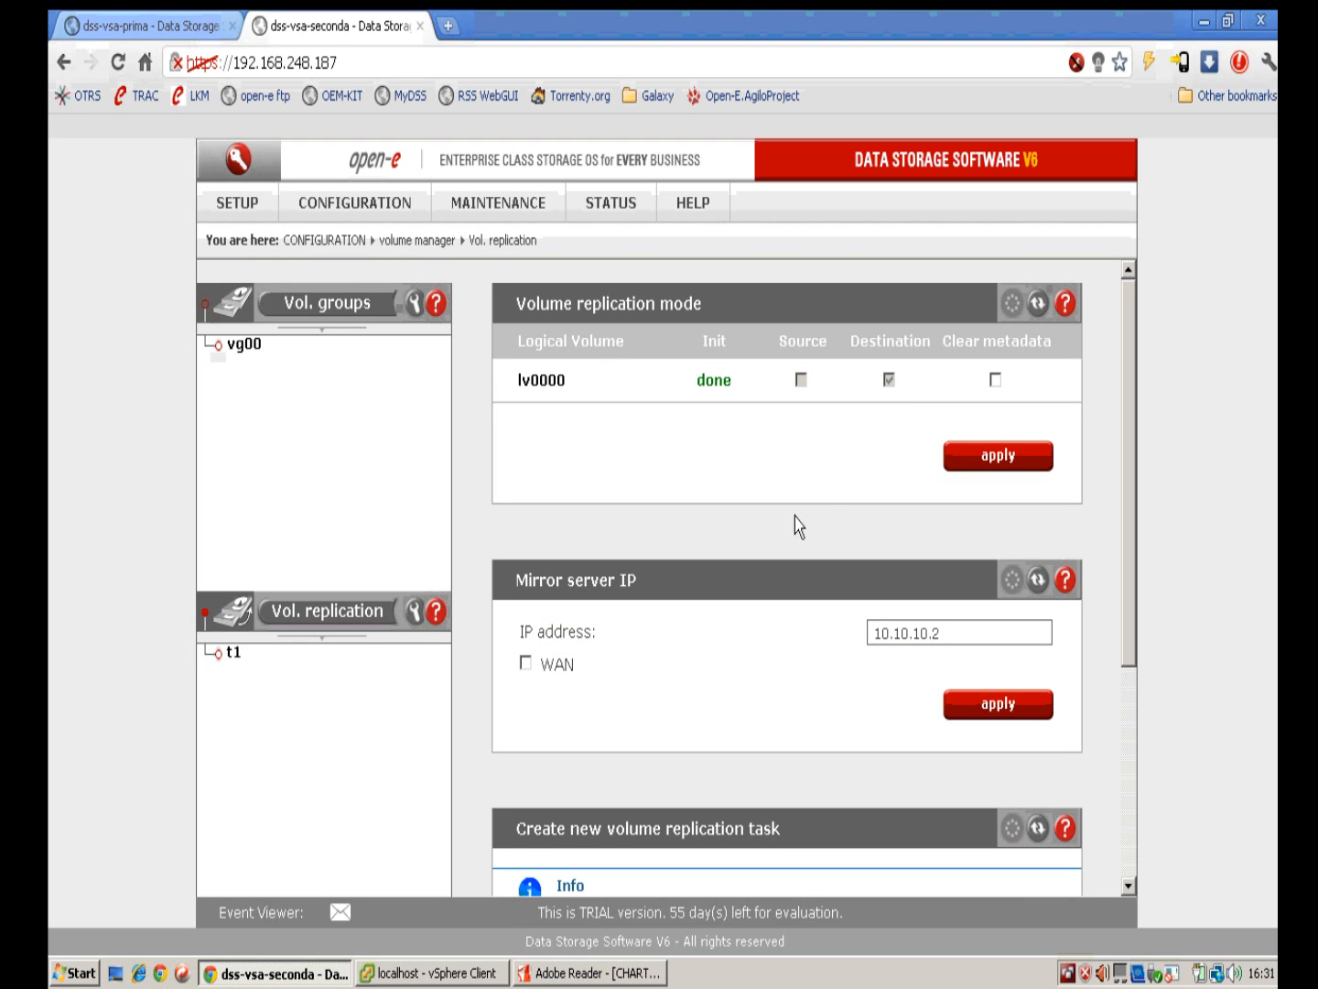
left_click(137, 26)
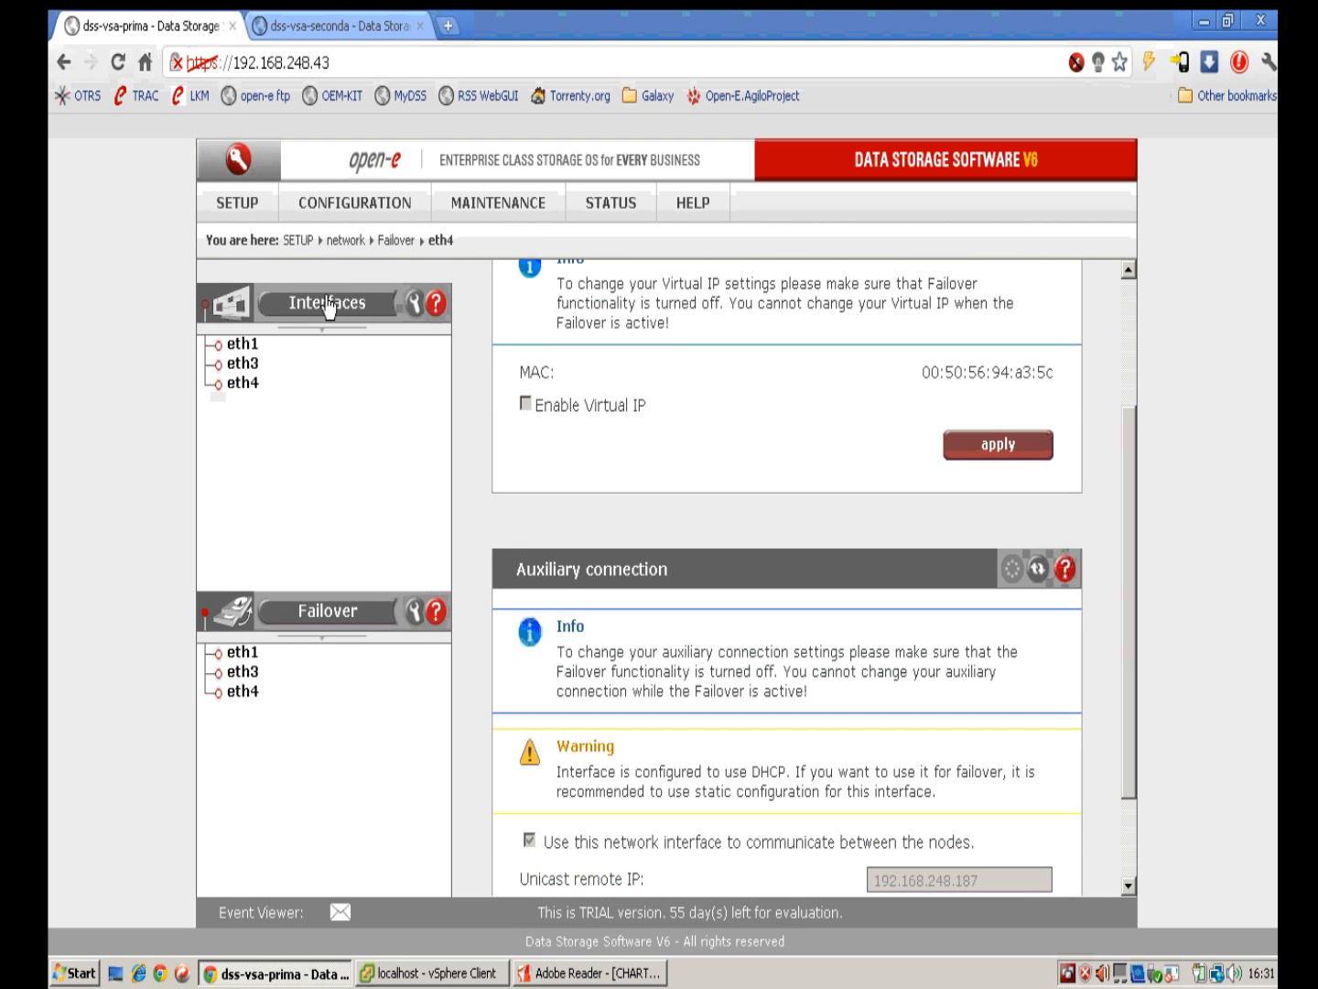
Step: Open the primary node's volume replication and view the t1_reverse task details
mouse_move(341, 211)
mouse_move(470, 237)
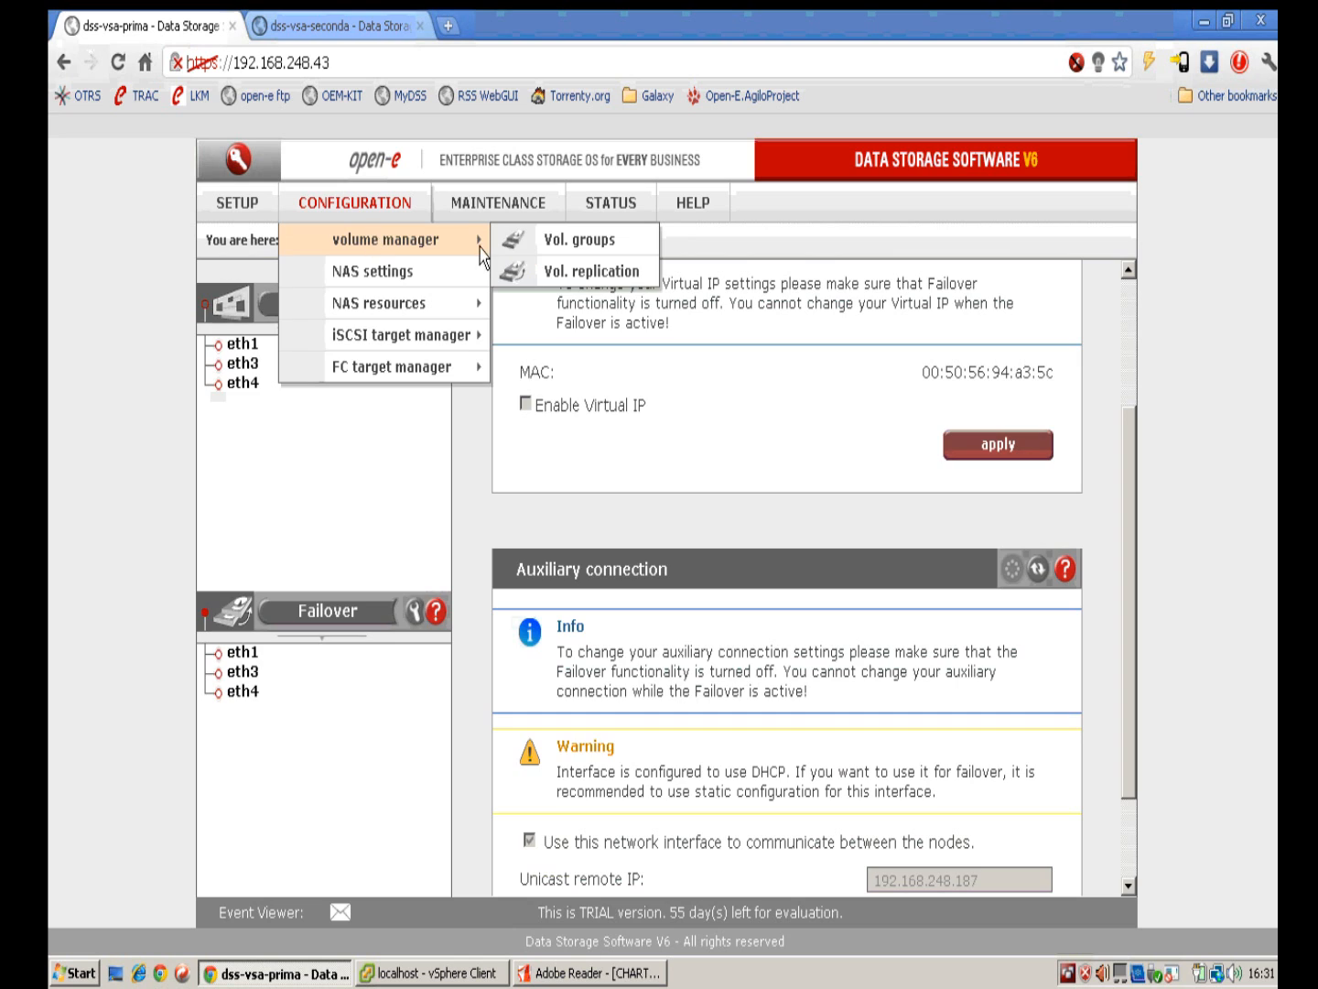
left_click(574, 271)
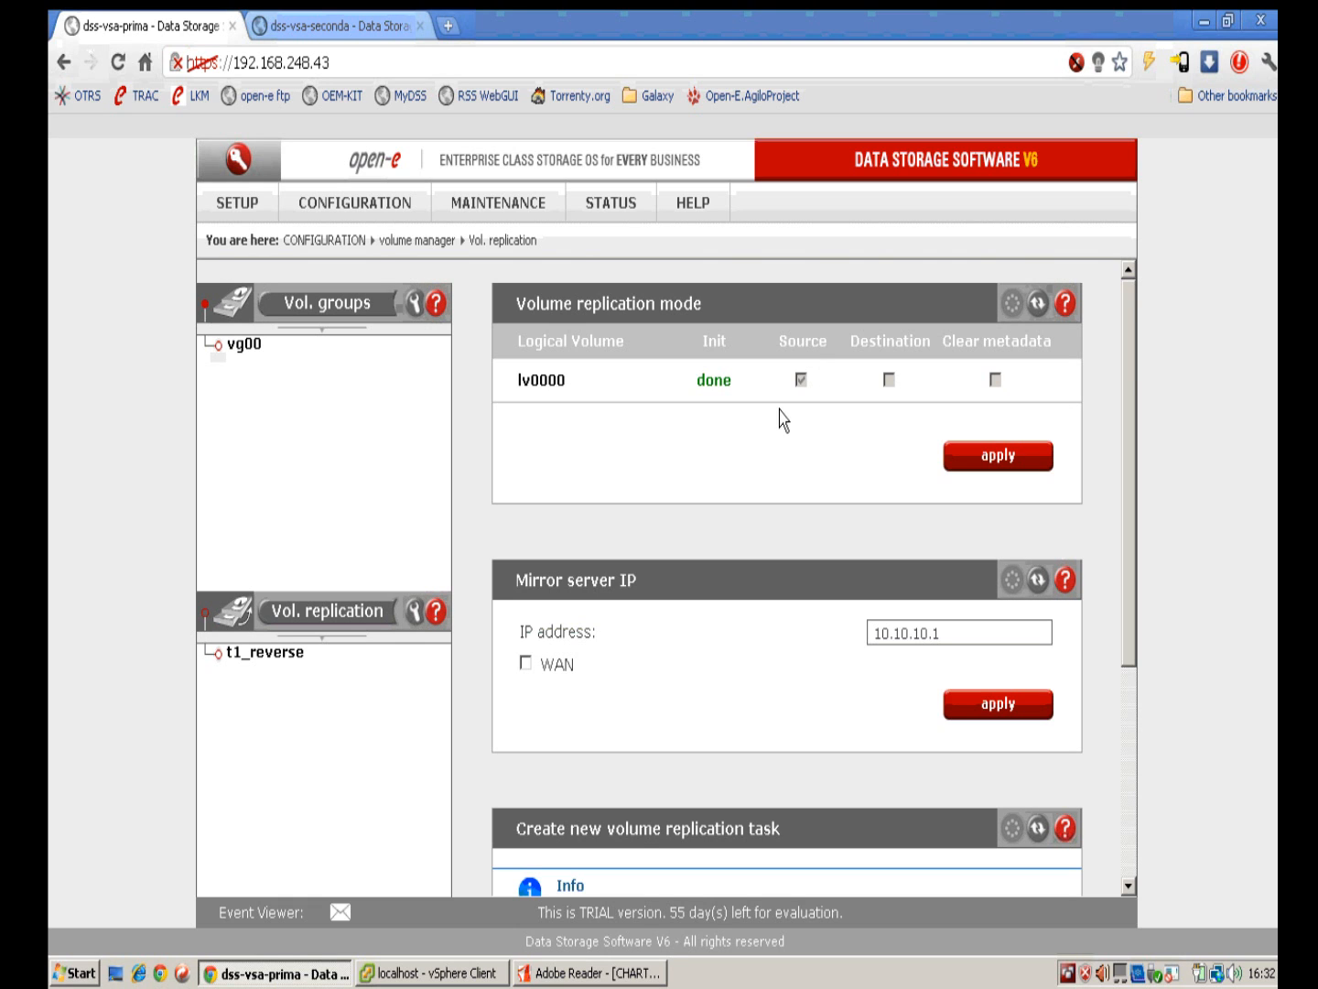
left_click(285, 654)
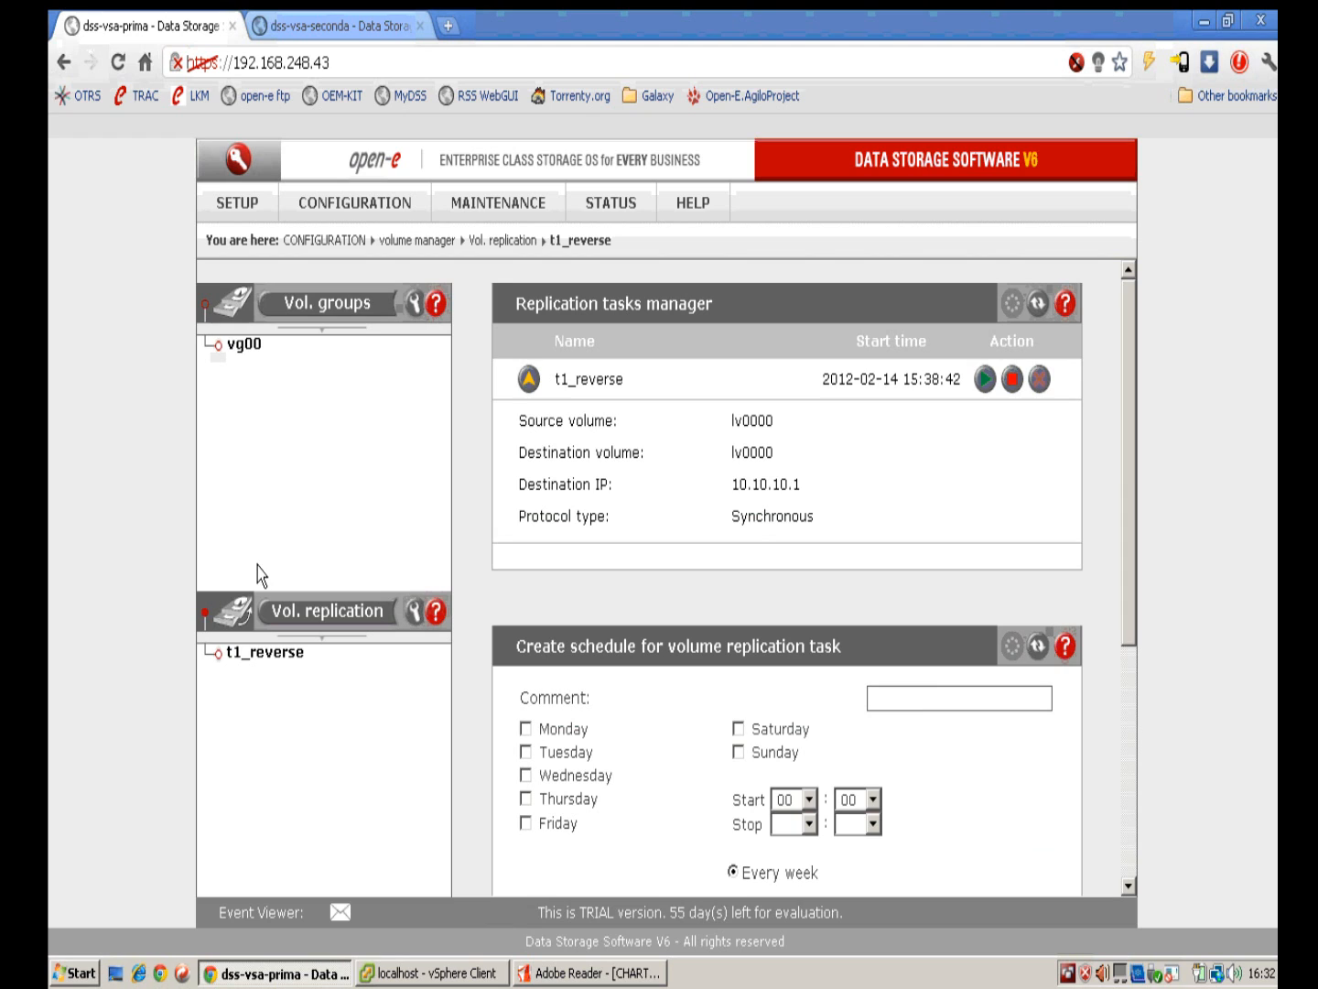
scroll(787, 581, "down", 5)
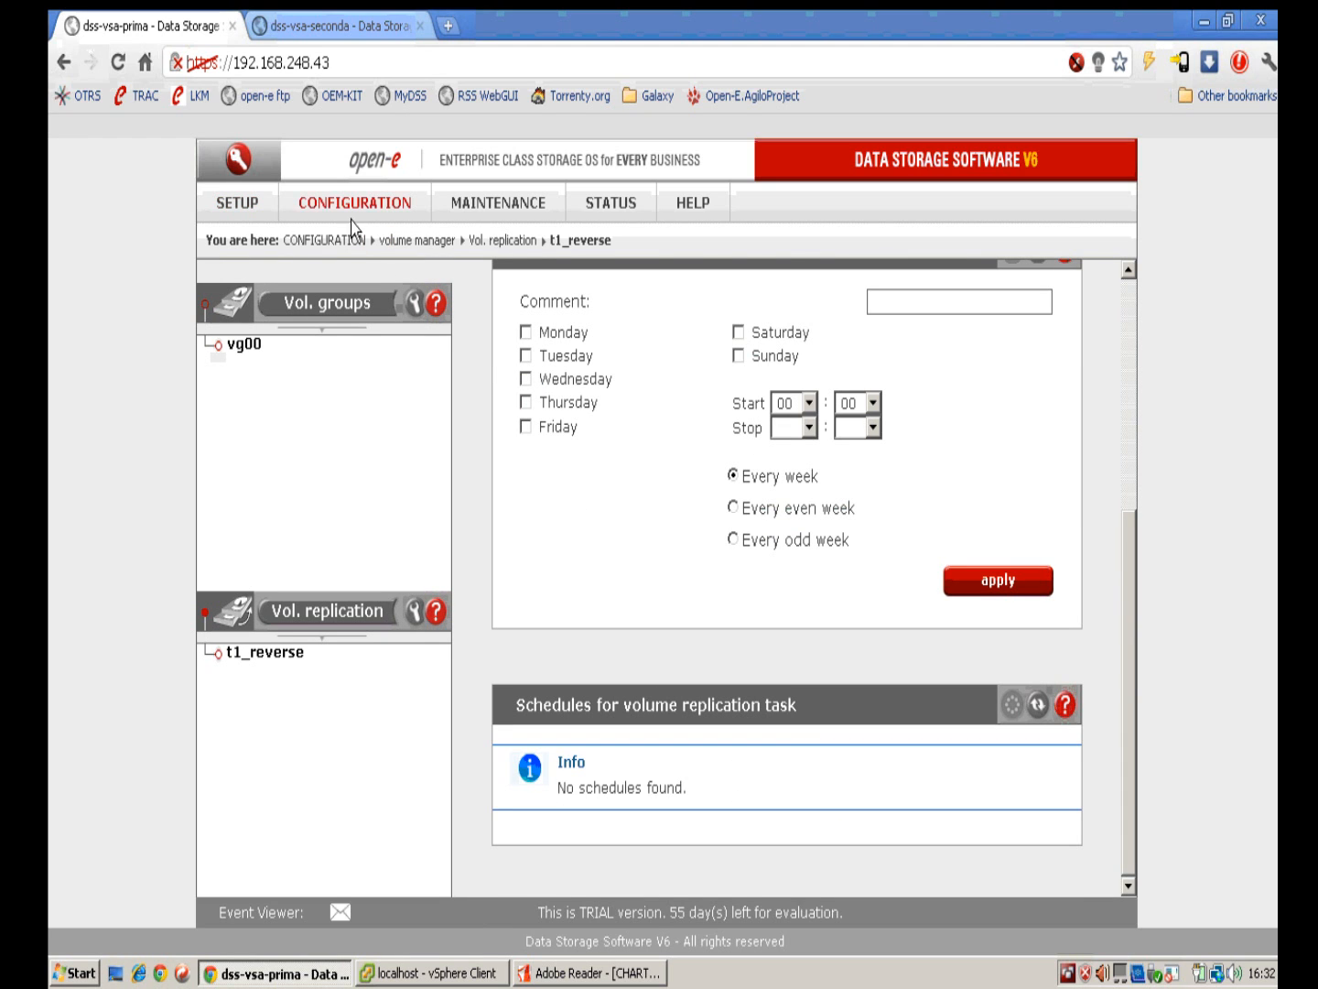
Step: Check the primary node's failover status
mouse_move(247, 218)
mouse_move(368, 251)
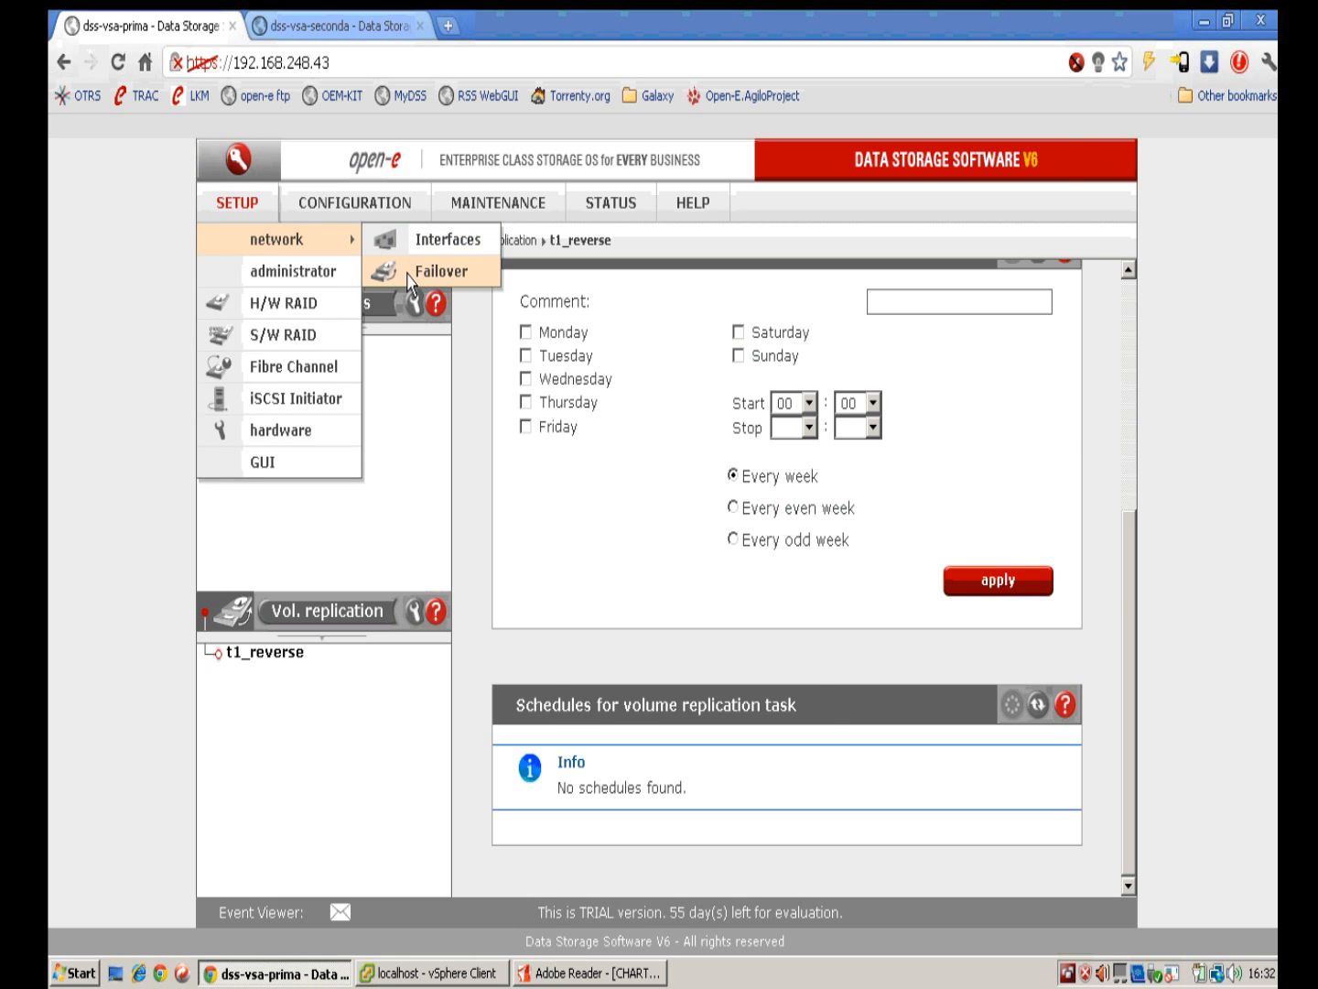
left_click(407, 269)
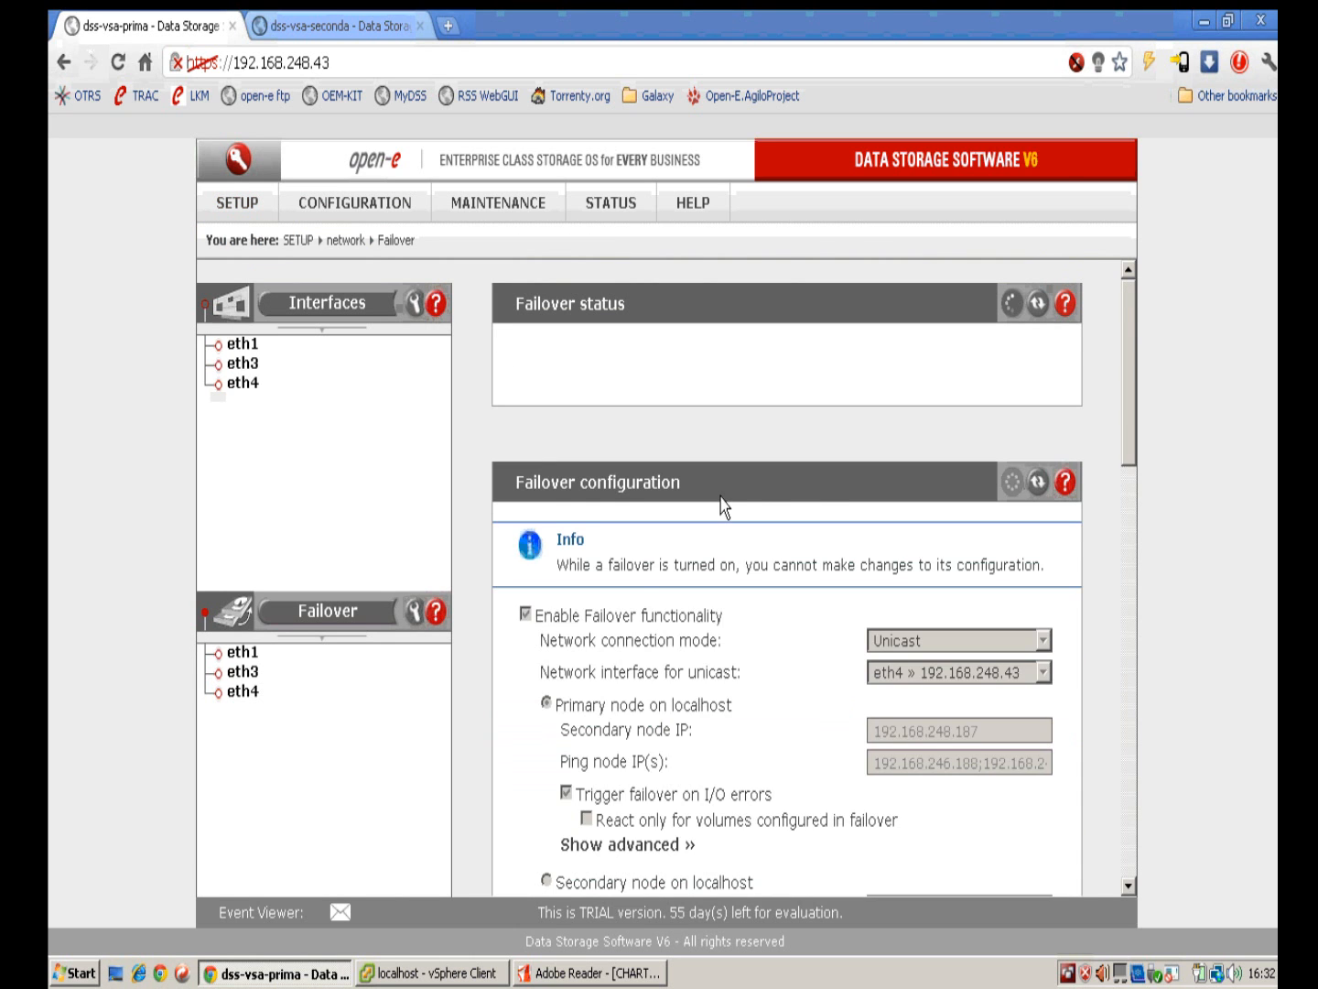
scroll(721, 501, "down", 2)
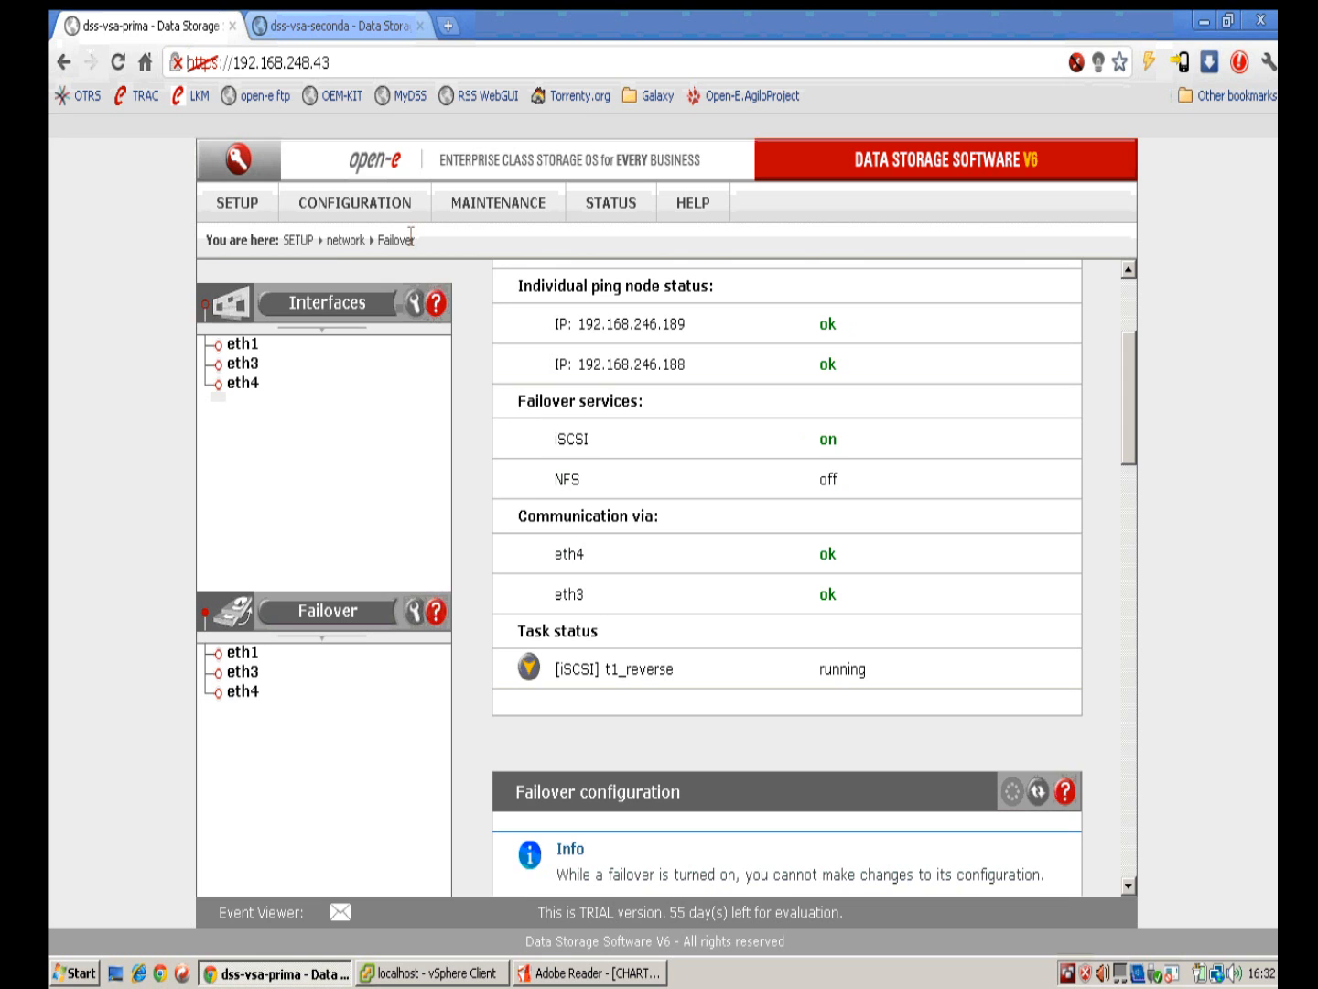
Step: Open the primary's iSCSI target0, showing lv0000 mapped as LUN 0
mouse_move(359, 214)
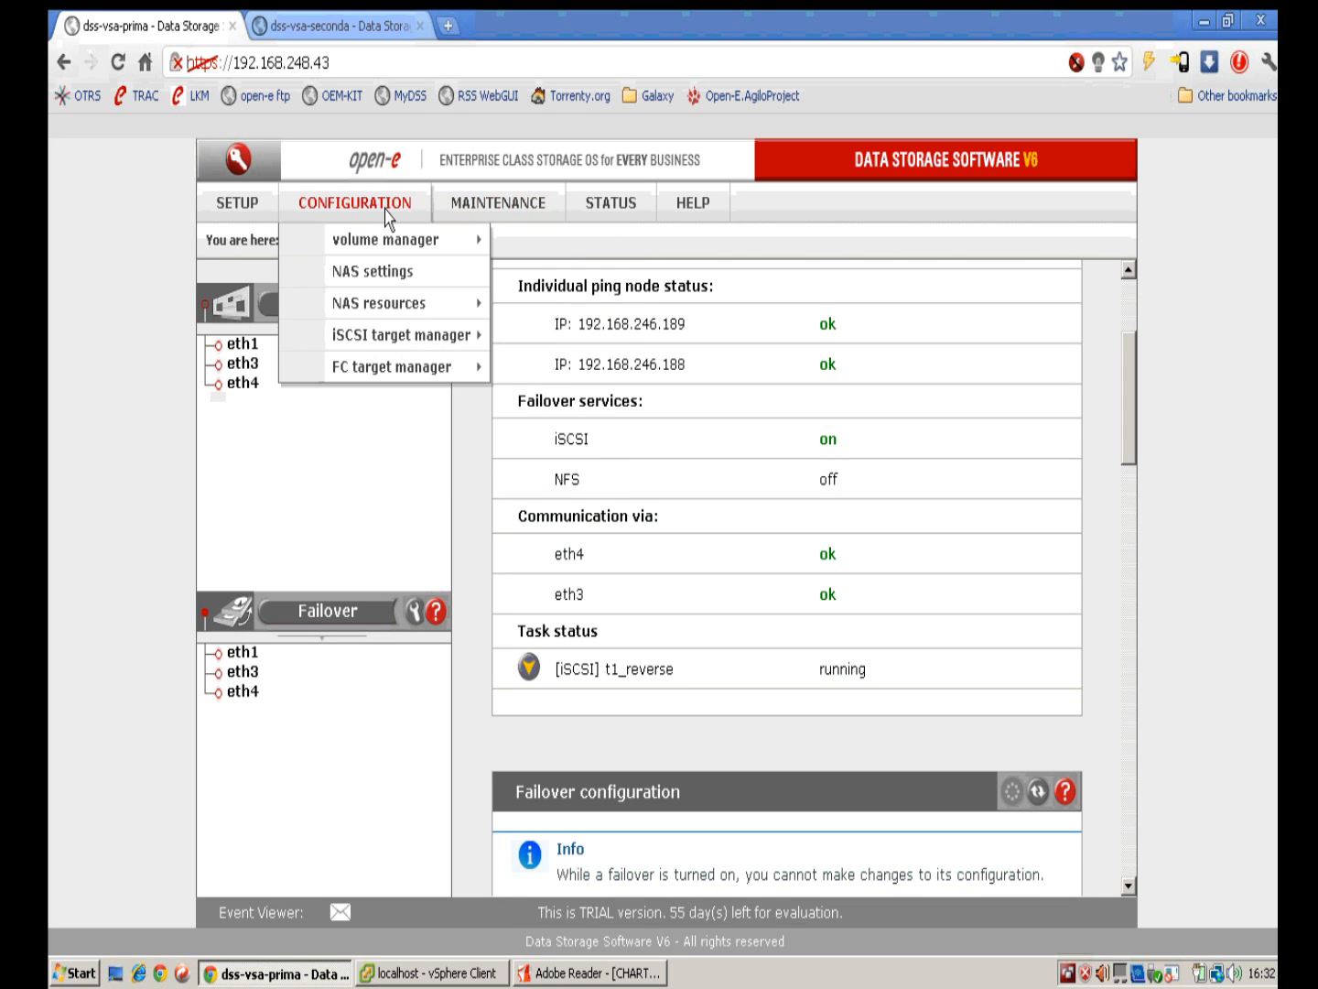
mouse_move(419, 338)
left_click(549, 334)
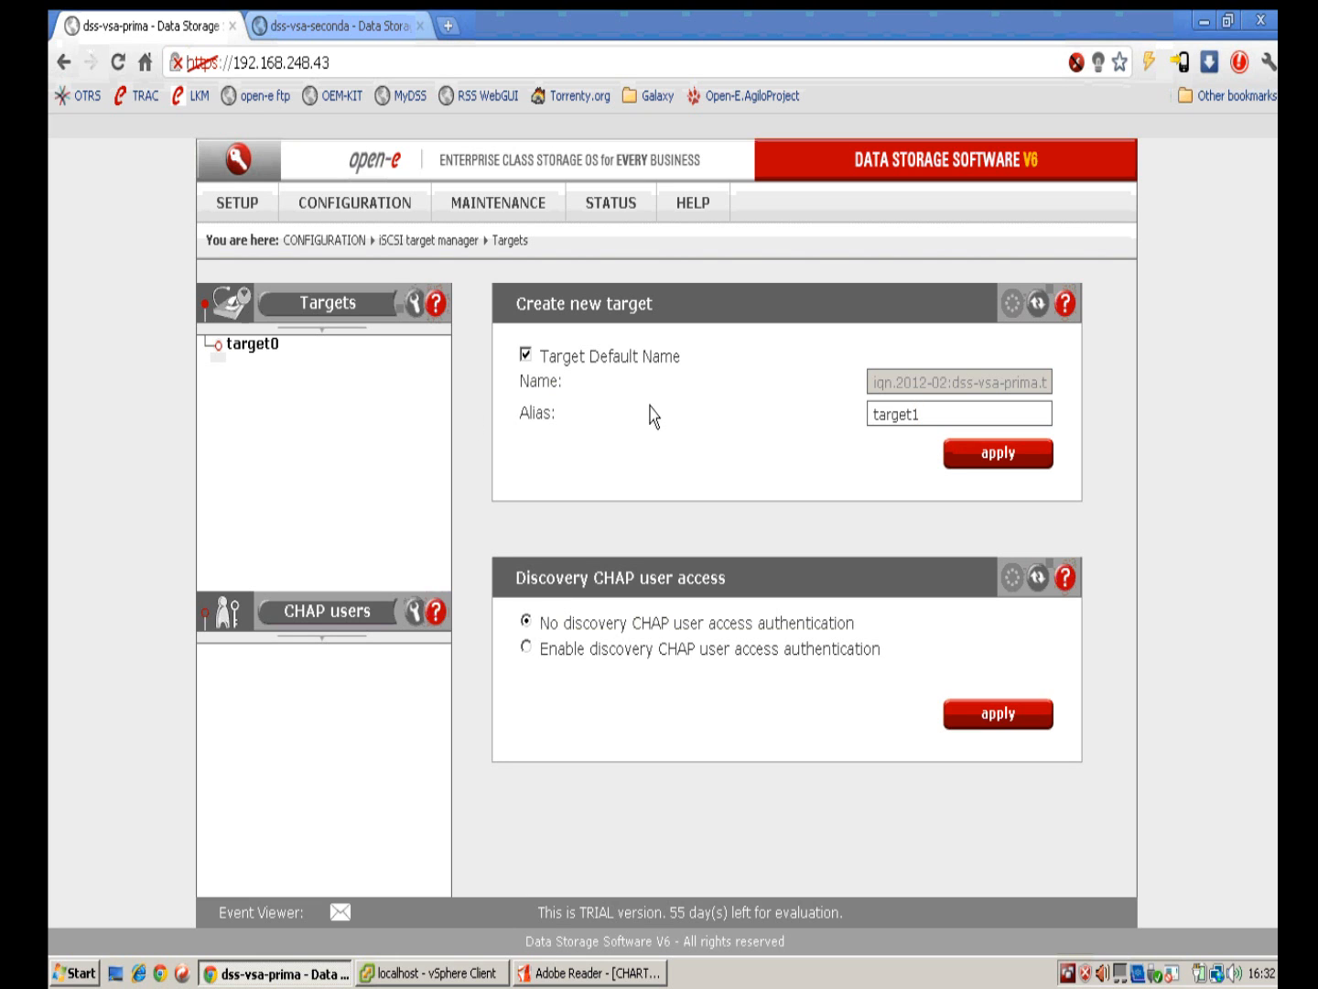
left_click(270, 351)
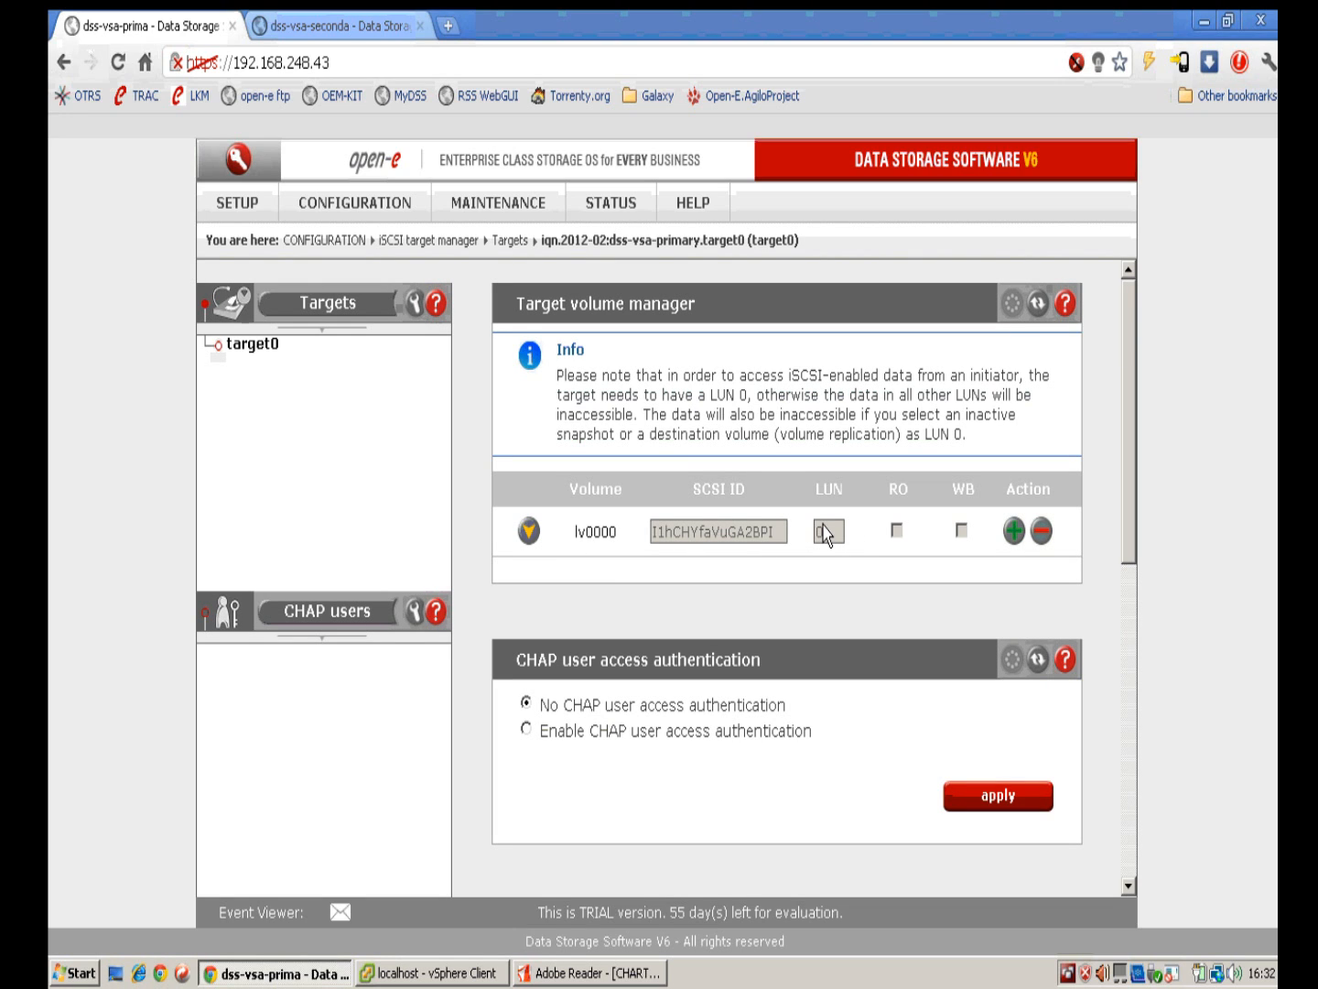
scroll(902, 545, "down", 4)
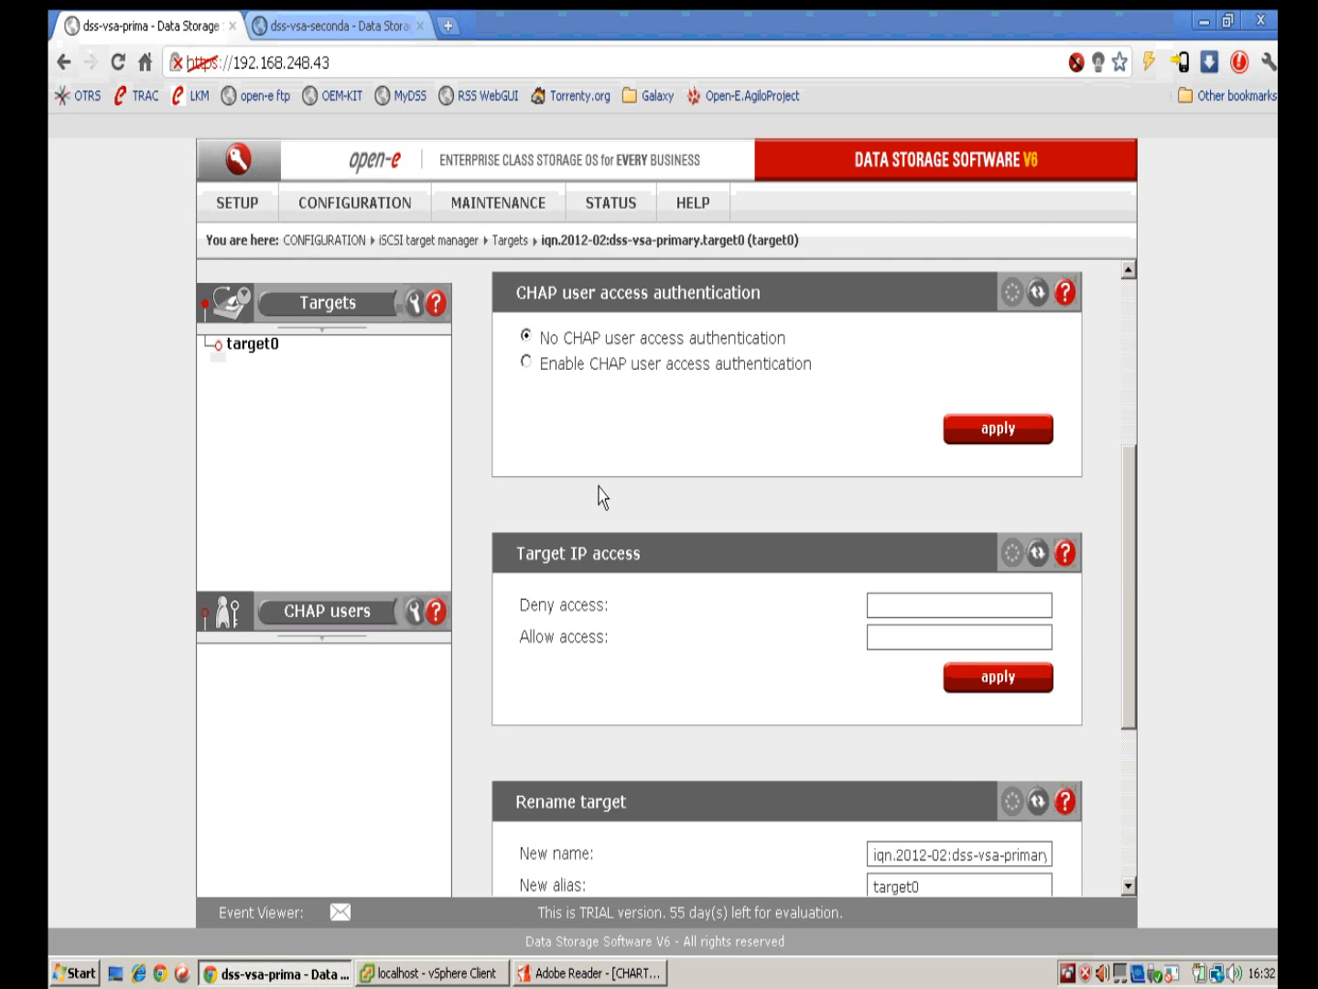
left_click(448, 976)
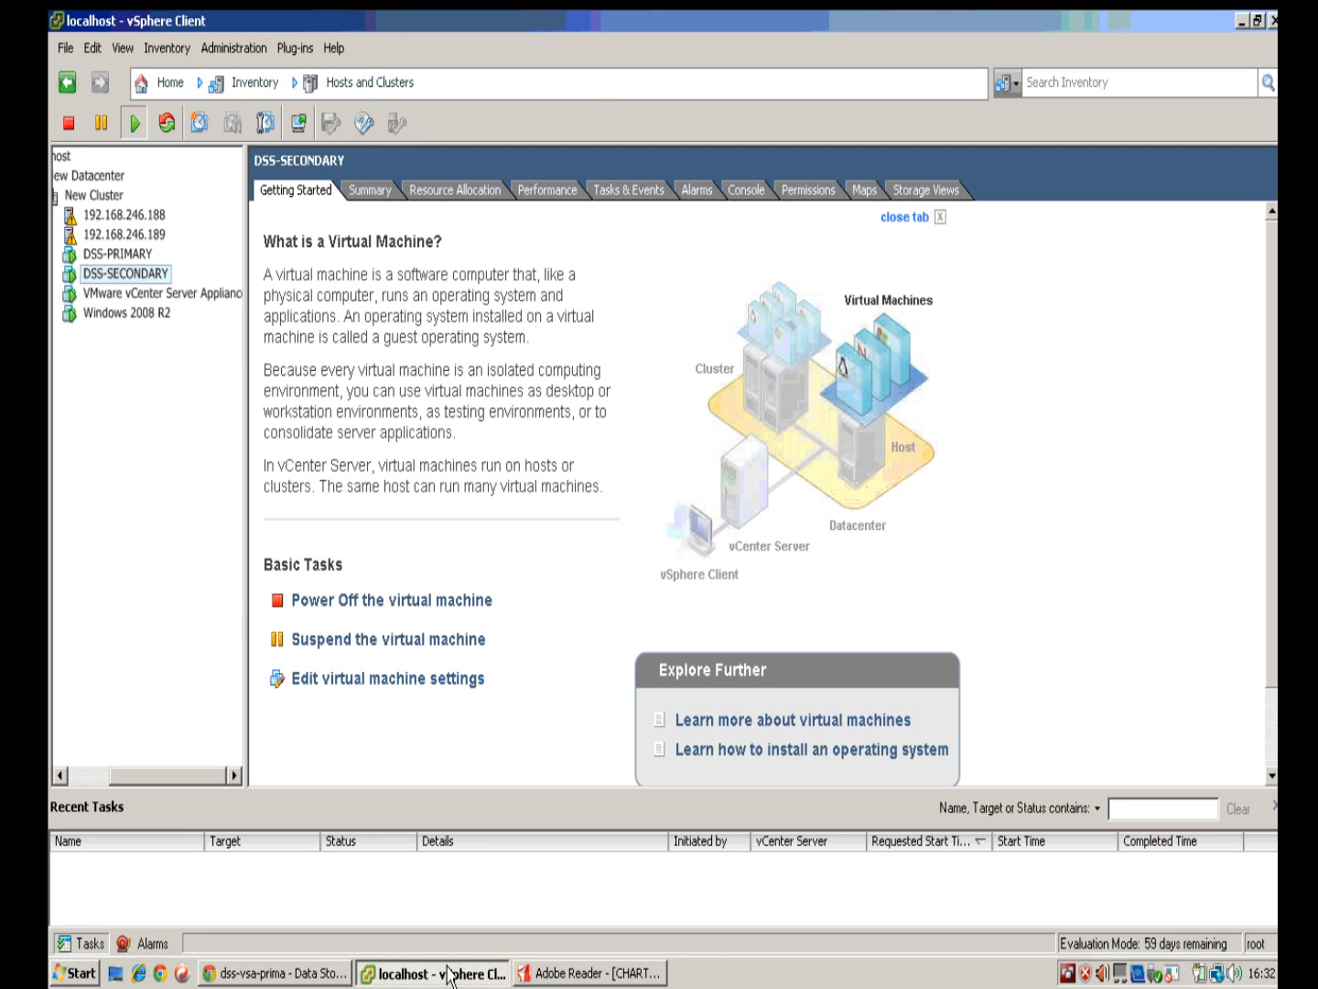
Step: Review Shared-datastore details on host 192.168.246.188, then show the Windows 2008 R2 VM summary
left_click(139, 217)
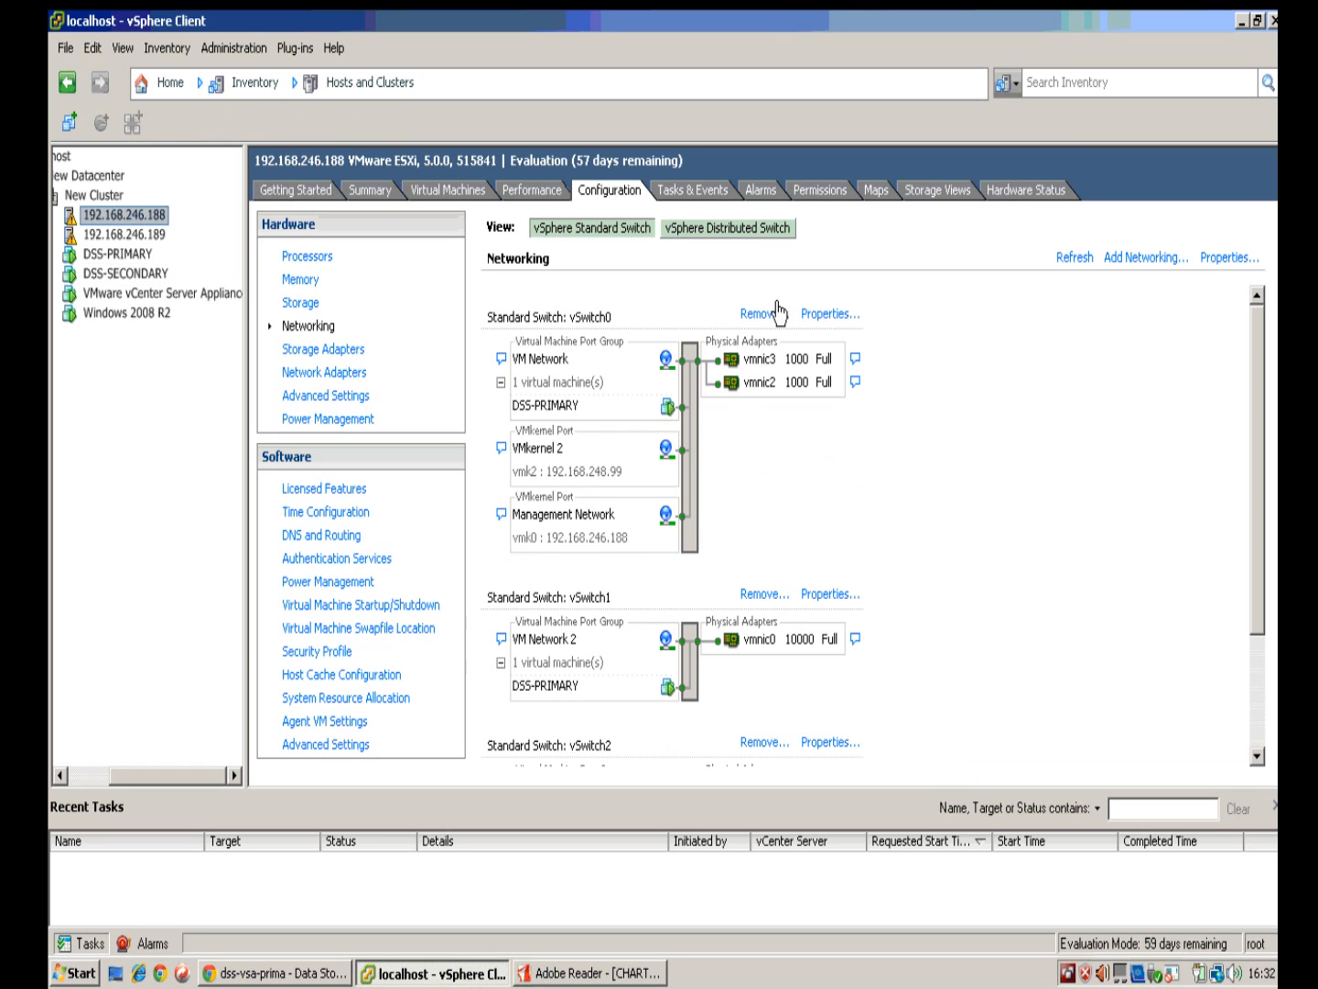
left_click(304, 304)
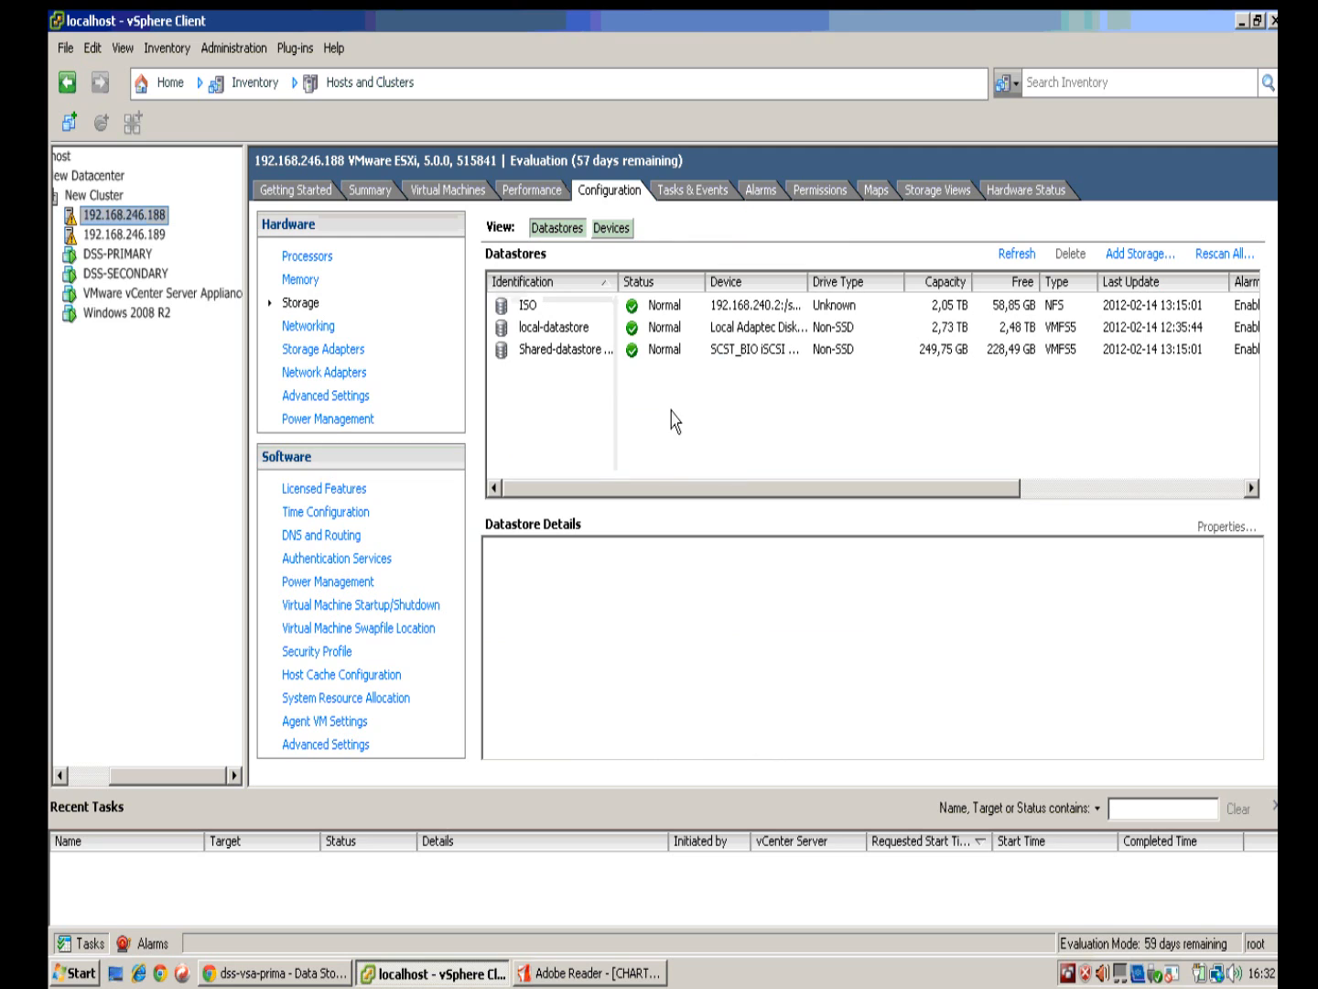
left_click(563, 350)
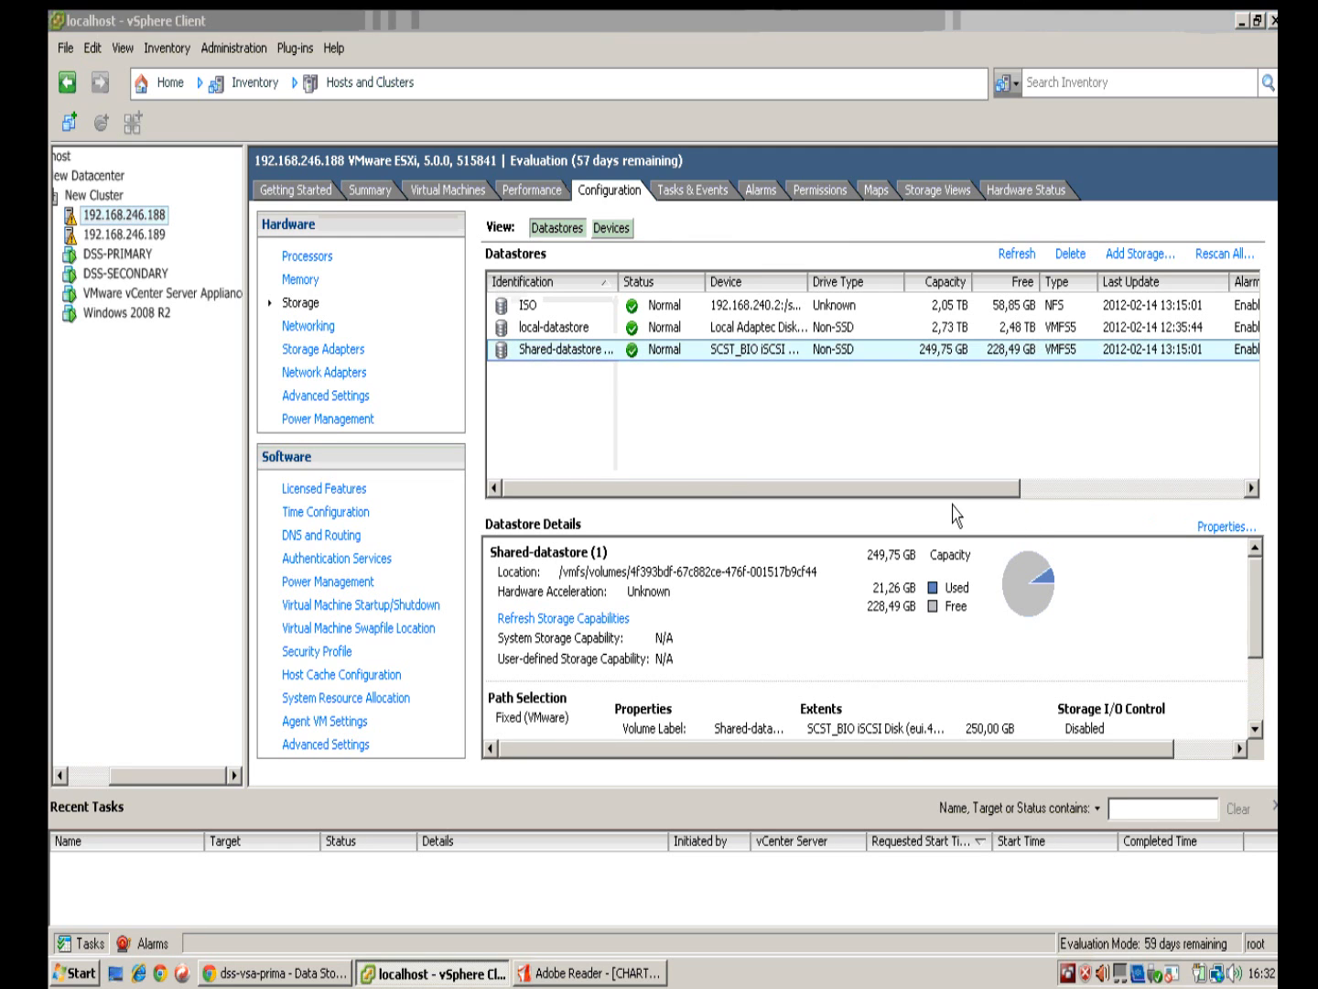
left_click_drag(1254, 609, 1250, 690)
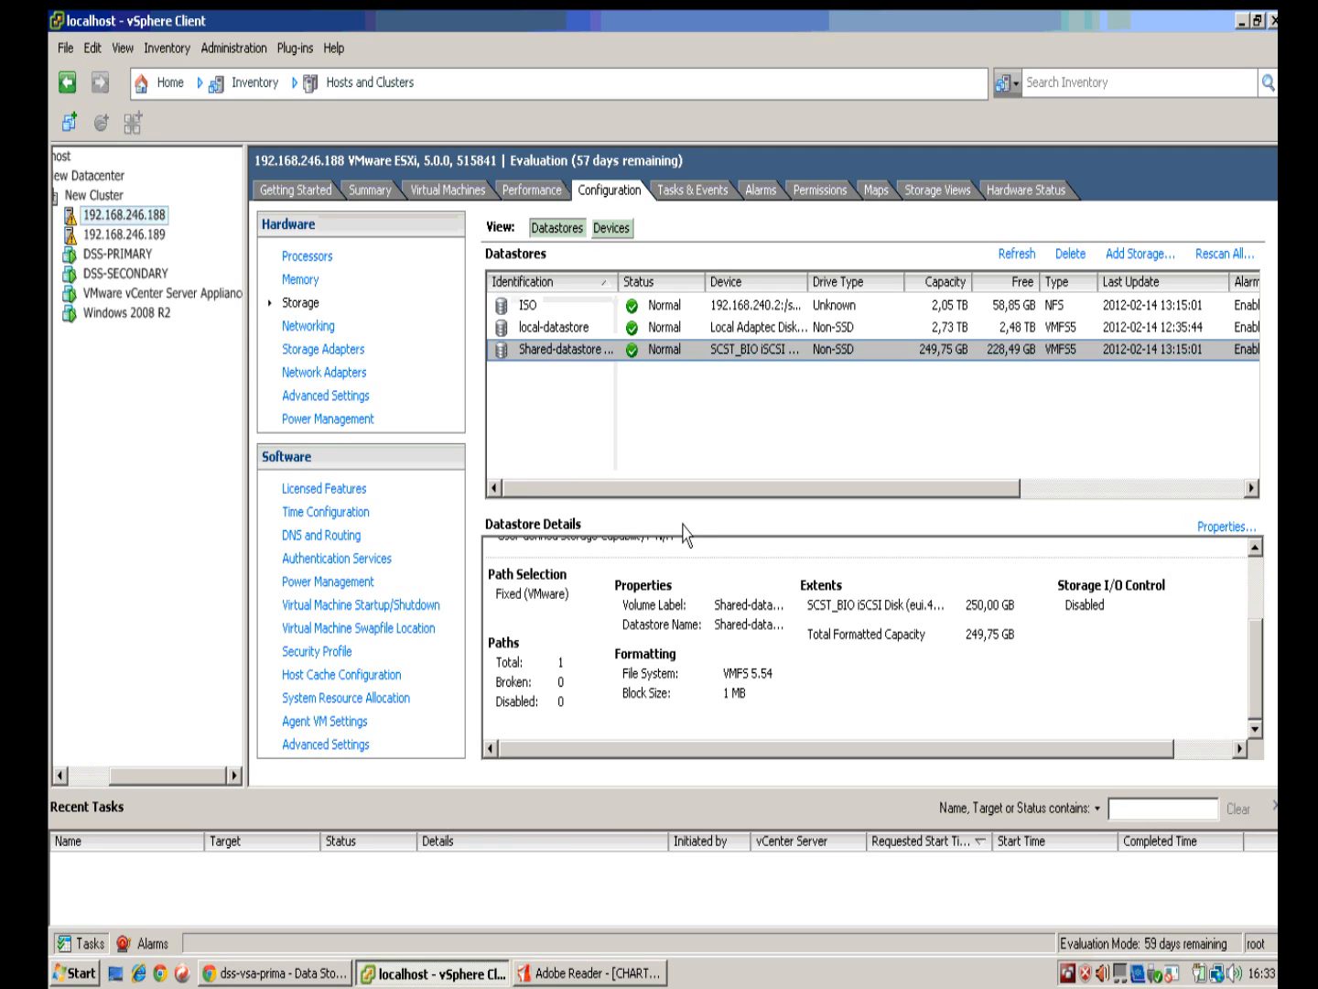
left_click(156, 317)
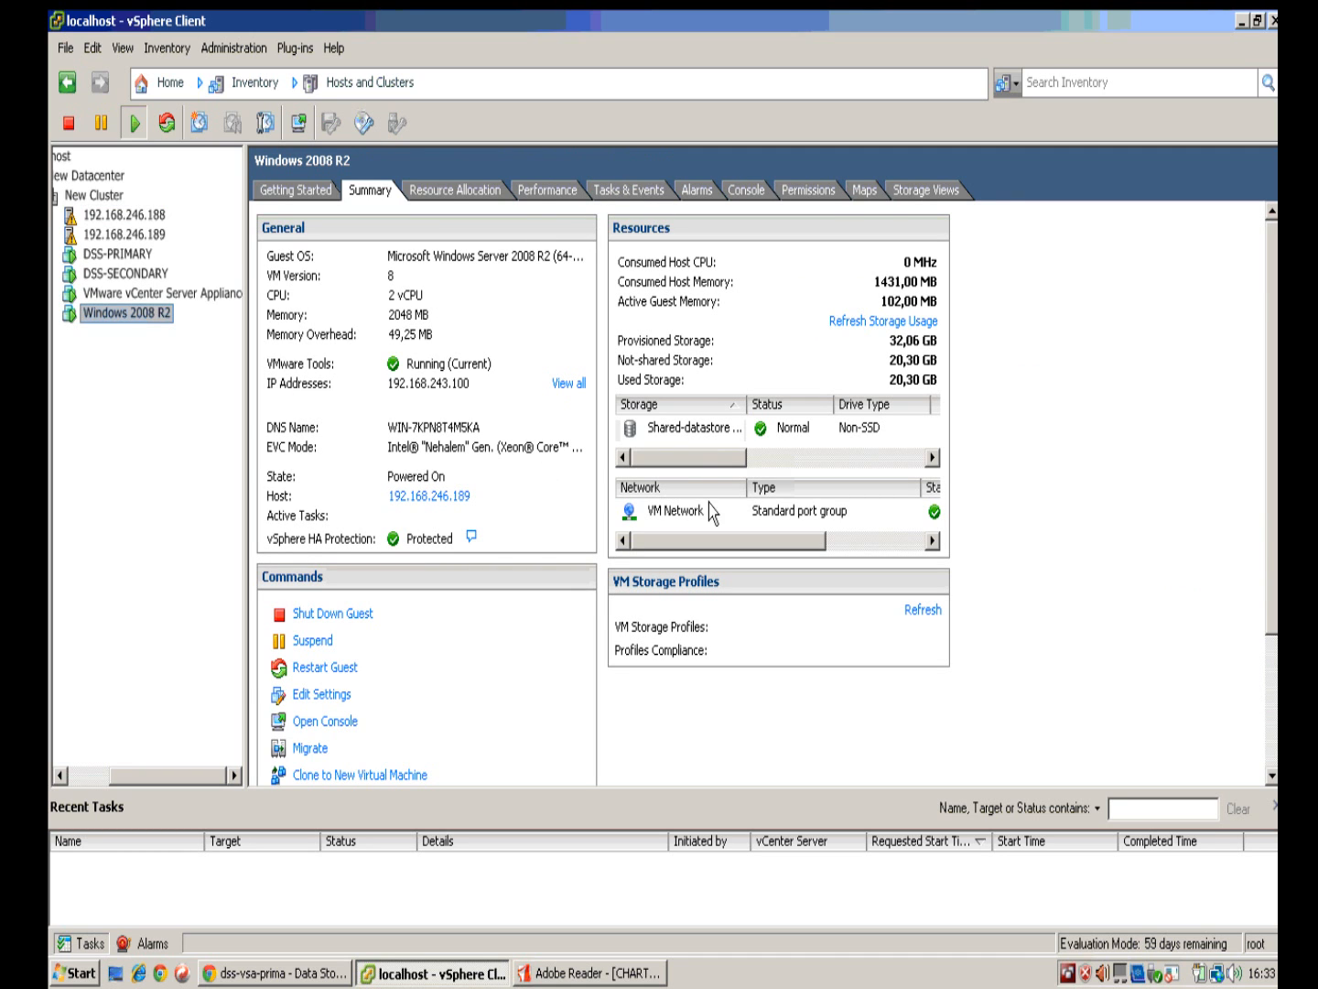
Step: Inspect the Windows 2008 R2 storage entry and console, host 192.168.246.188 storage, then DSS-PRIMARY's summary
left_click(694, 427)
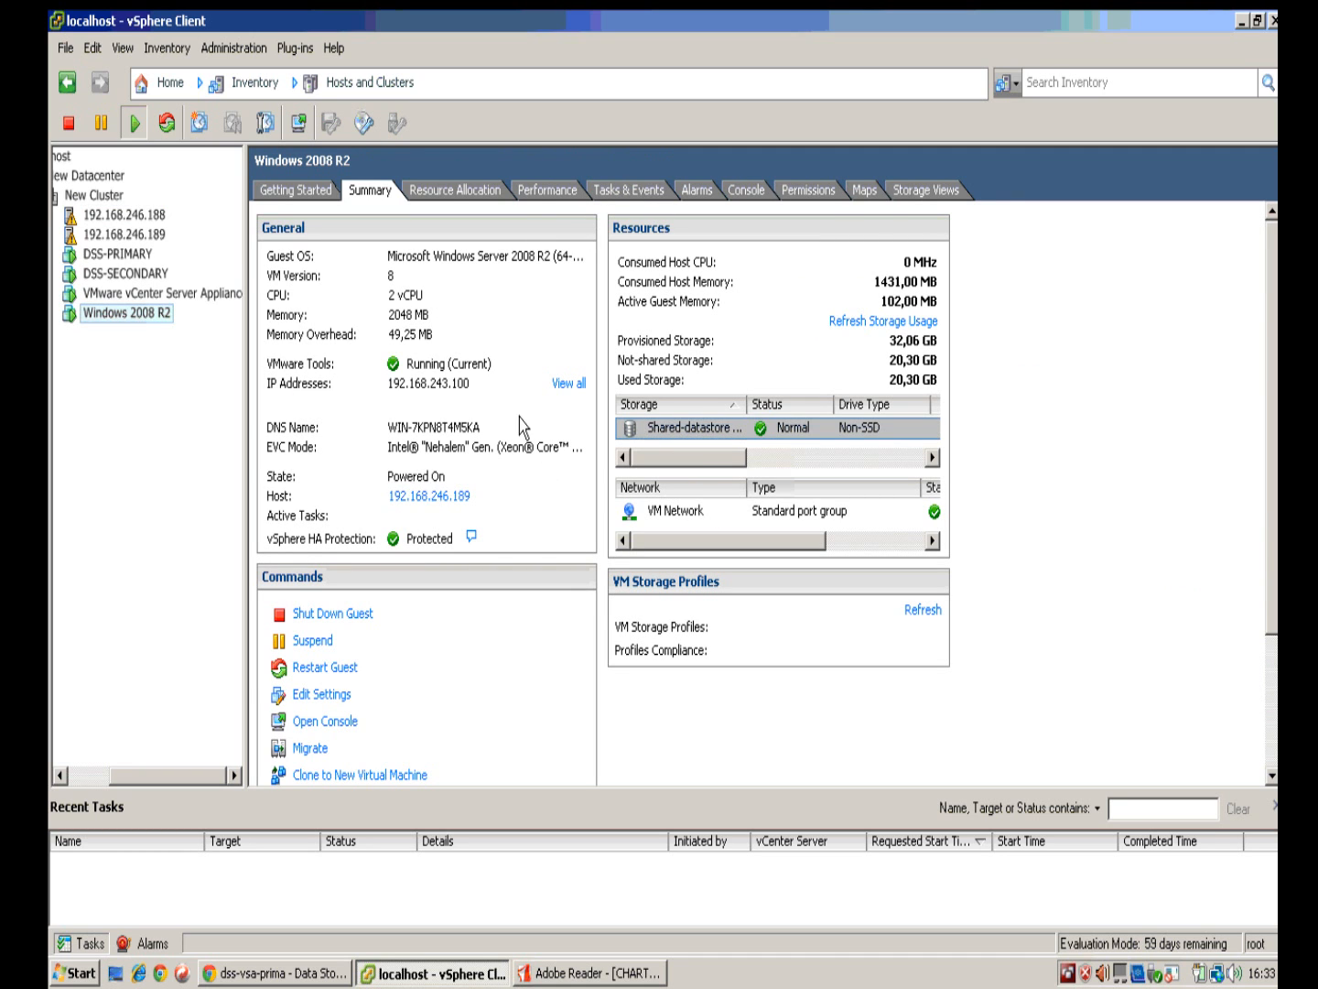
left_click(745, 192)
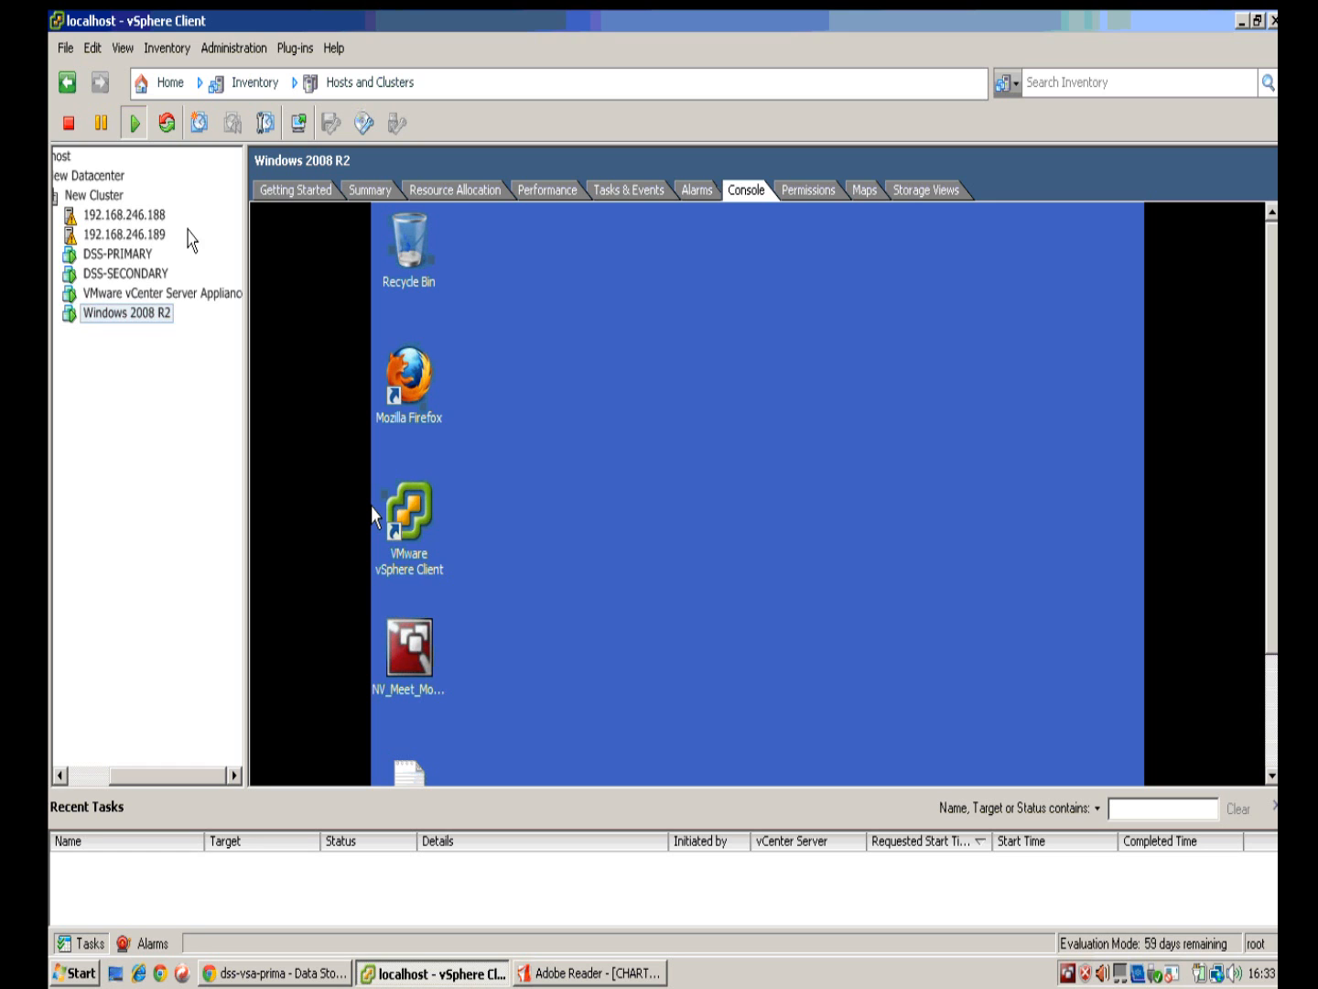
left_click(133, 216)
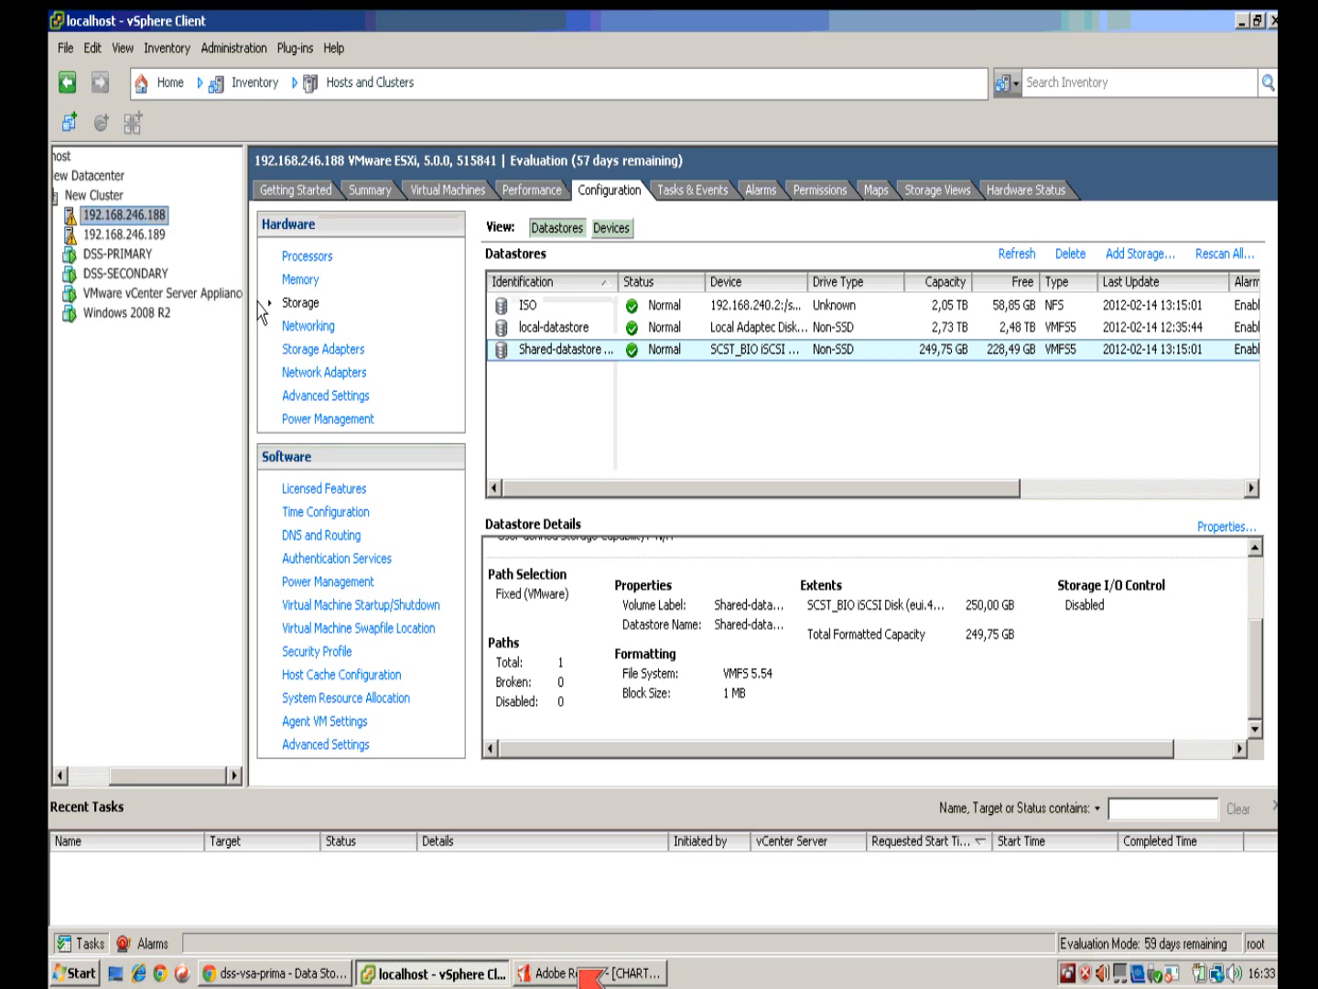
left_click(143, 256)
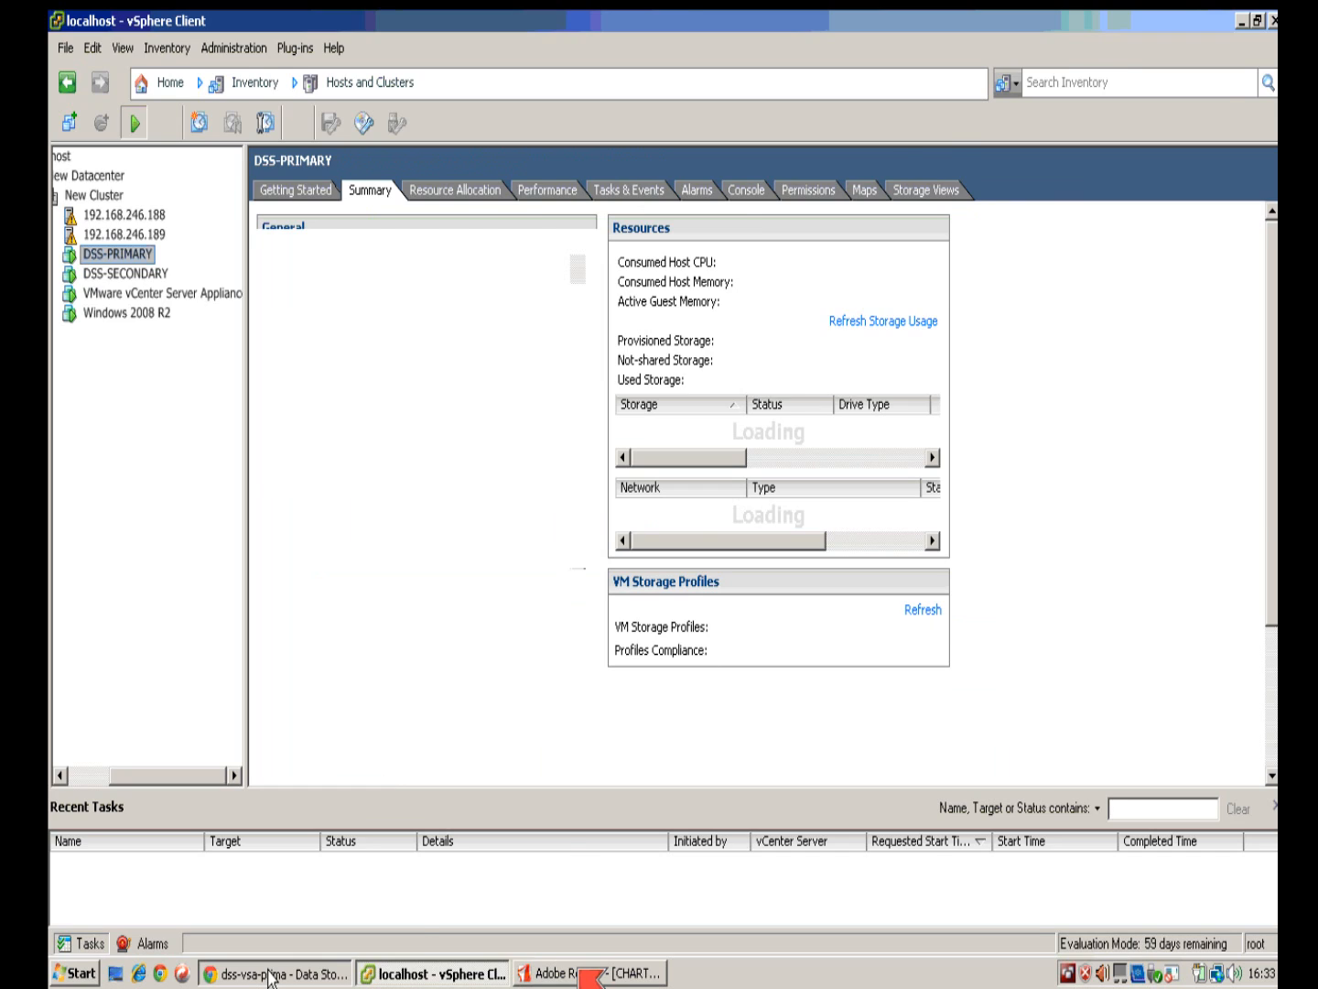
left_click(270, 974)
Step: Show the primary node's status under SETUP > network > Failover and its quick start guides help
left_click(247, 213)
mouse_move(333, 249)
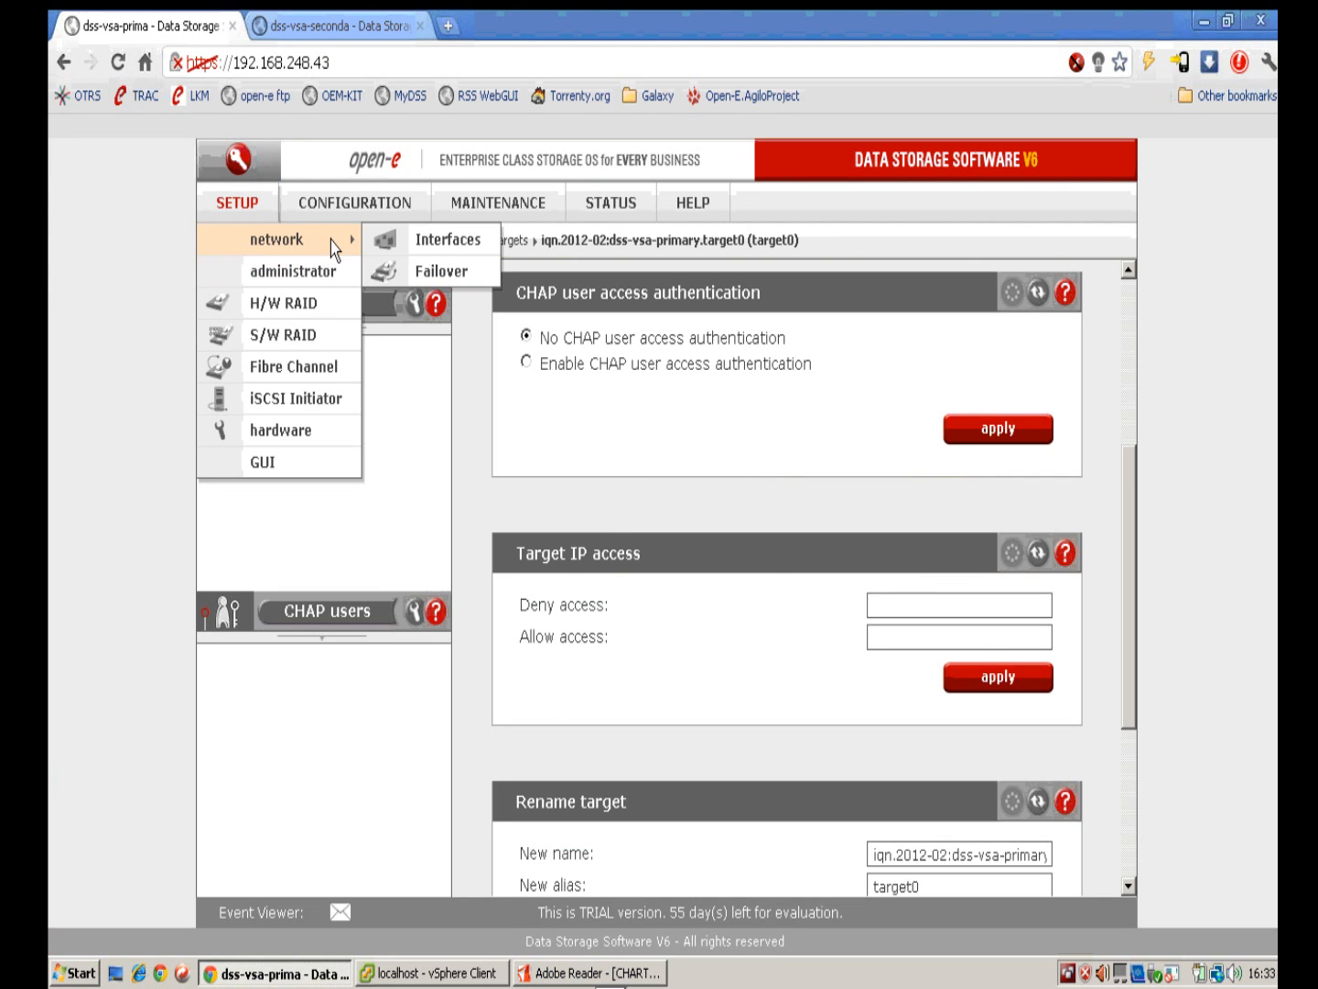
left_click(434, 271)
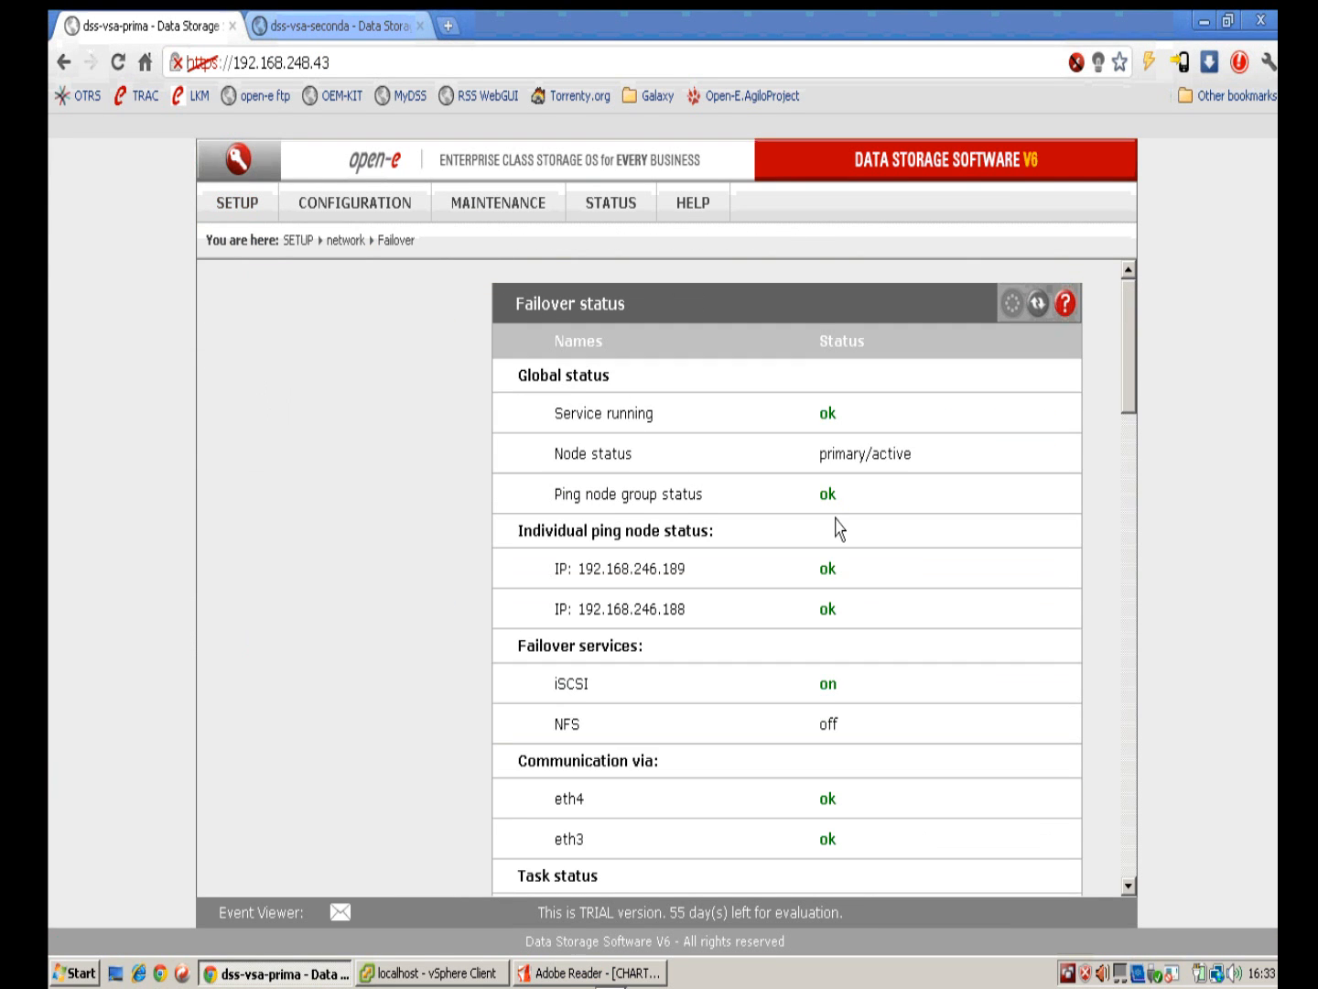
scroll(836, 520, "down", 1)
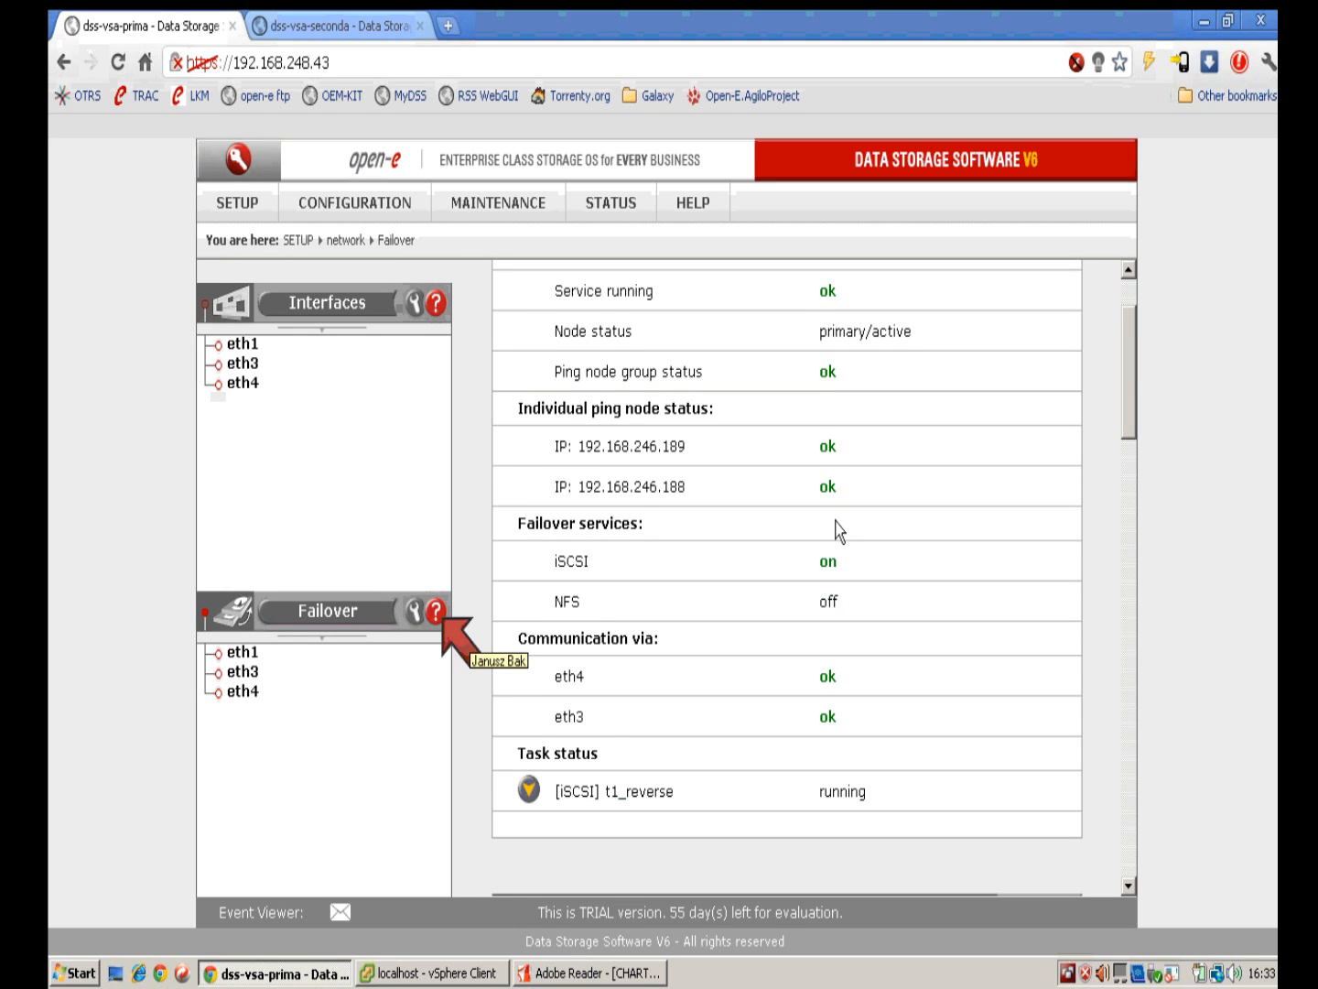
scroll(836, 530, "down", 1)
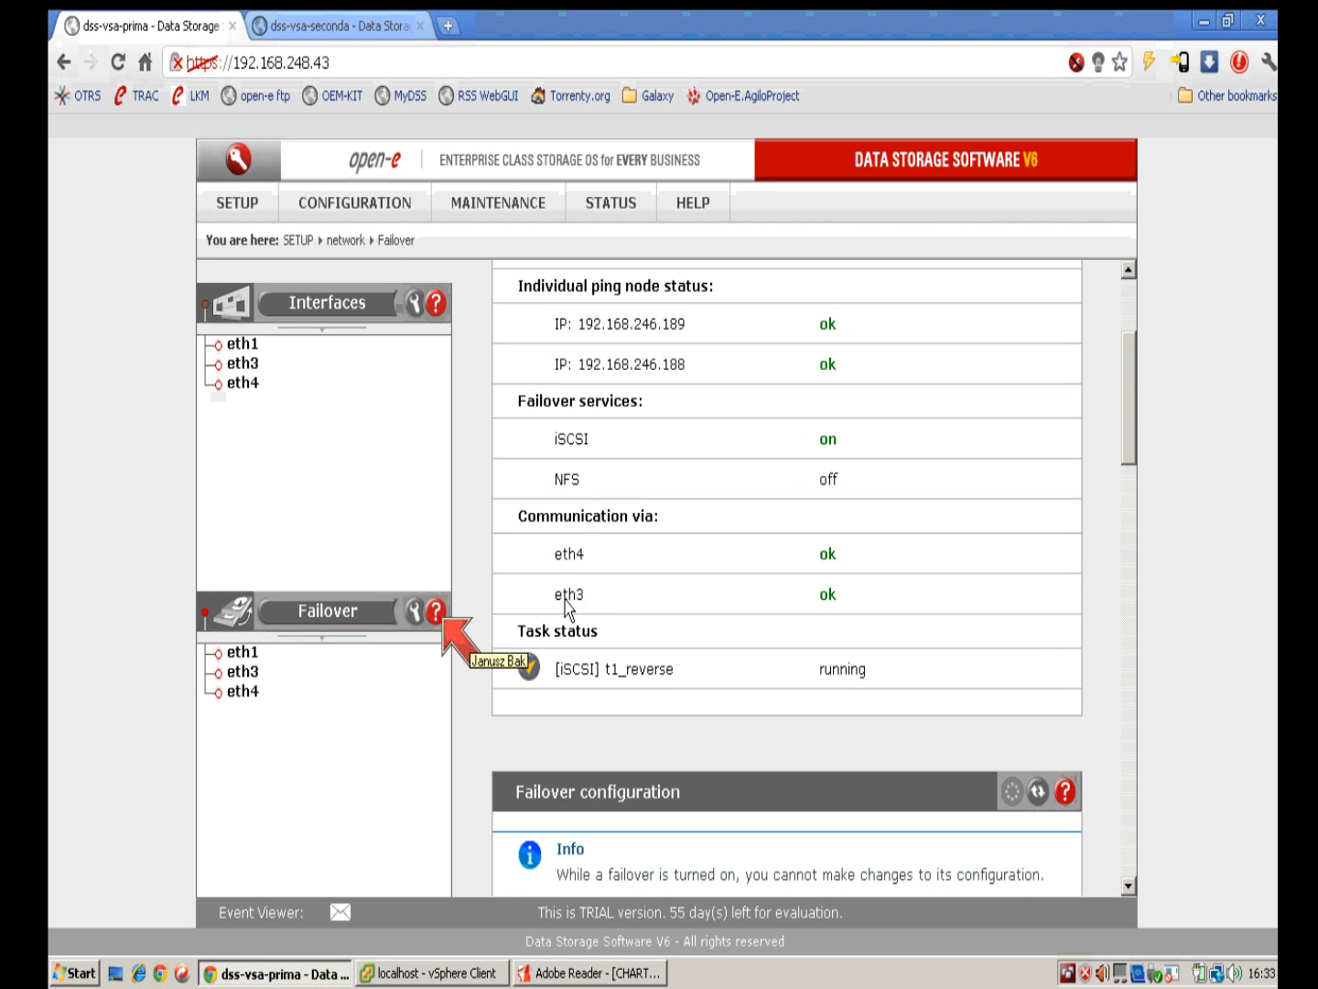
left_click(438, 616)
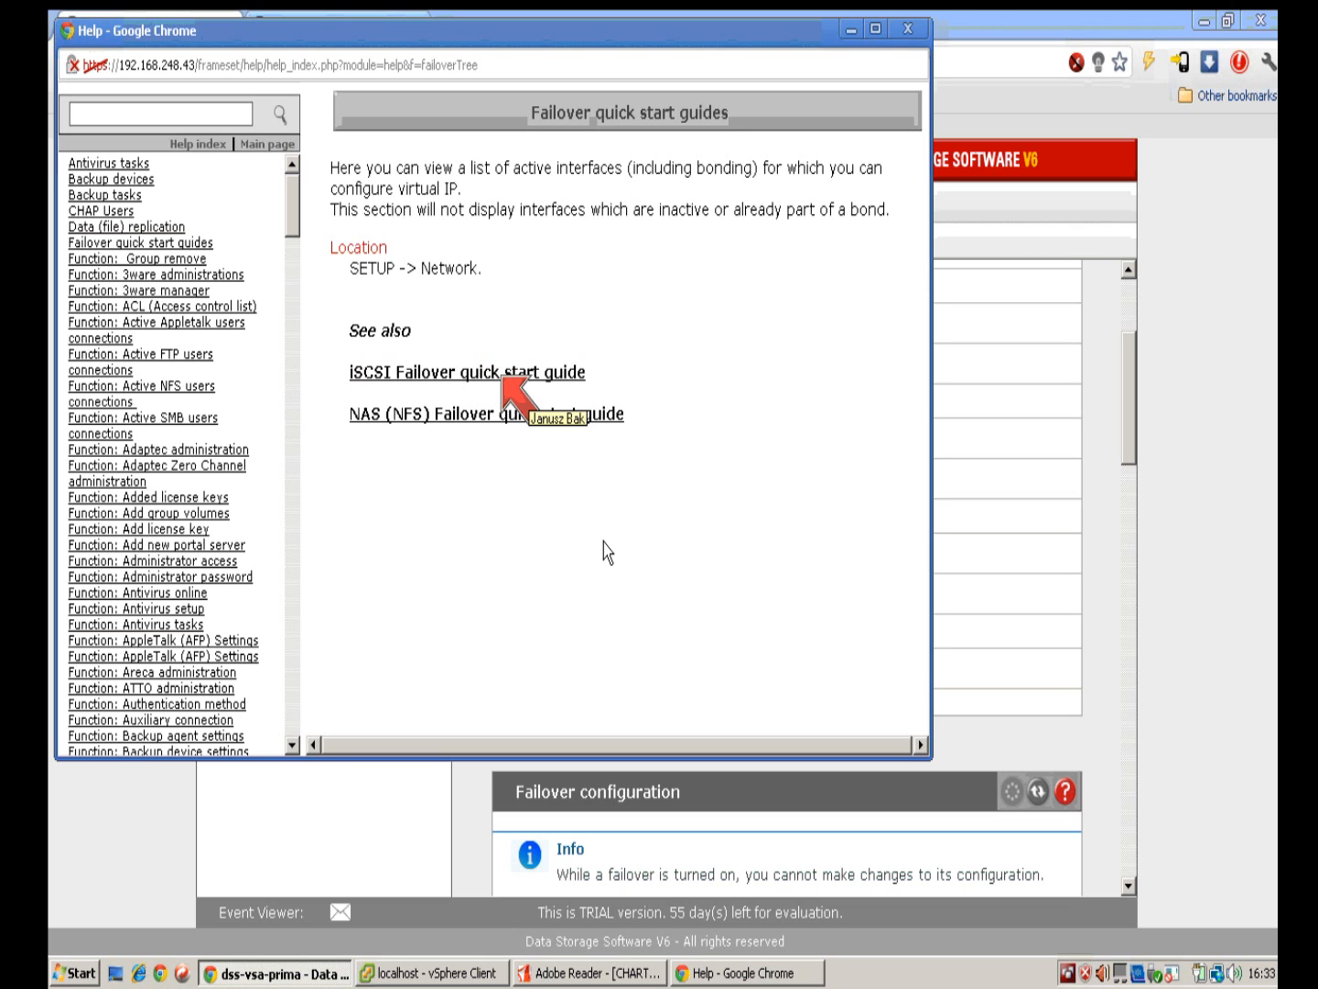
Step: Read through the iSCSI Failover quick start guide steps, then close the help window
left_click(494, 377)
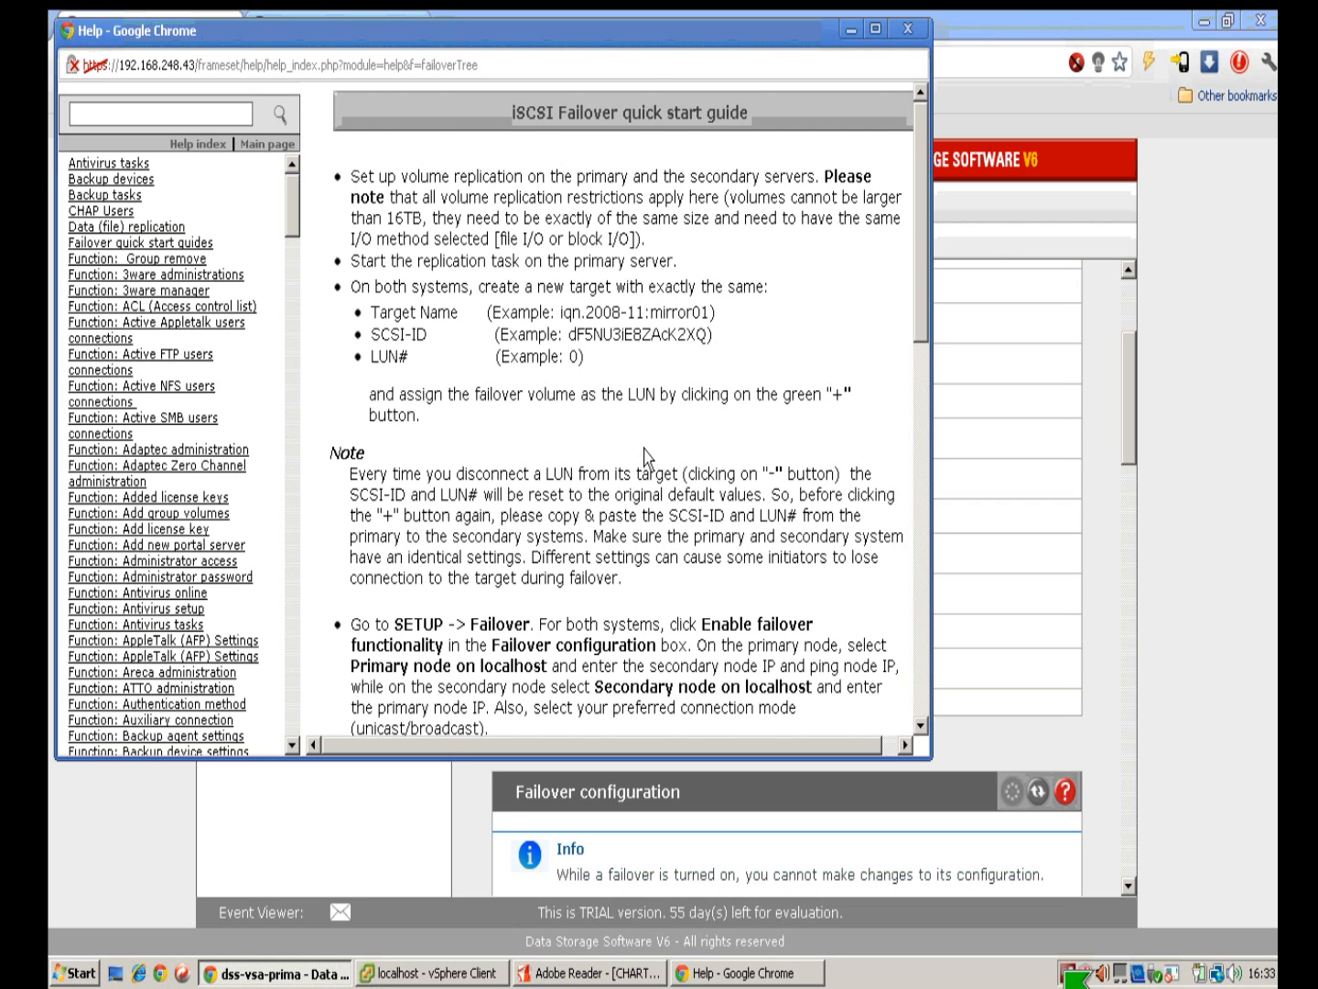
scroll(646, 456, "down", 3)
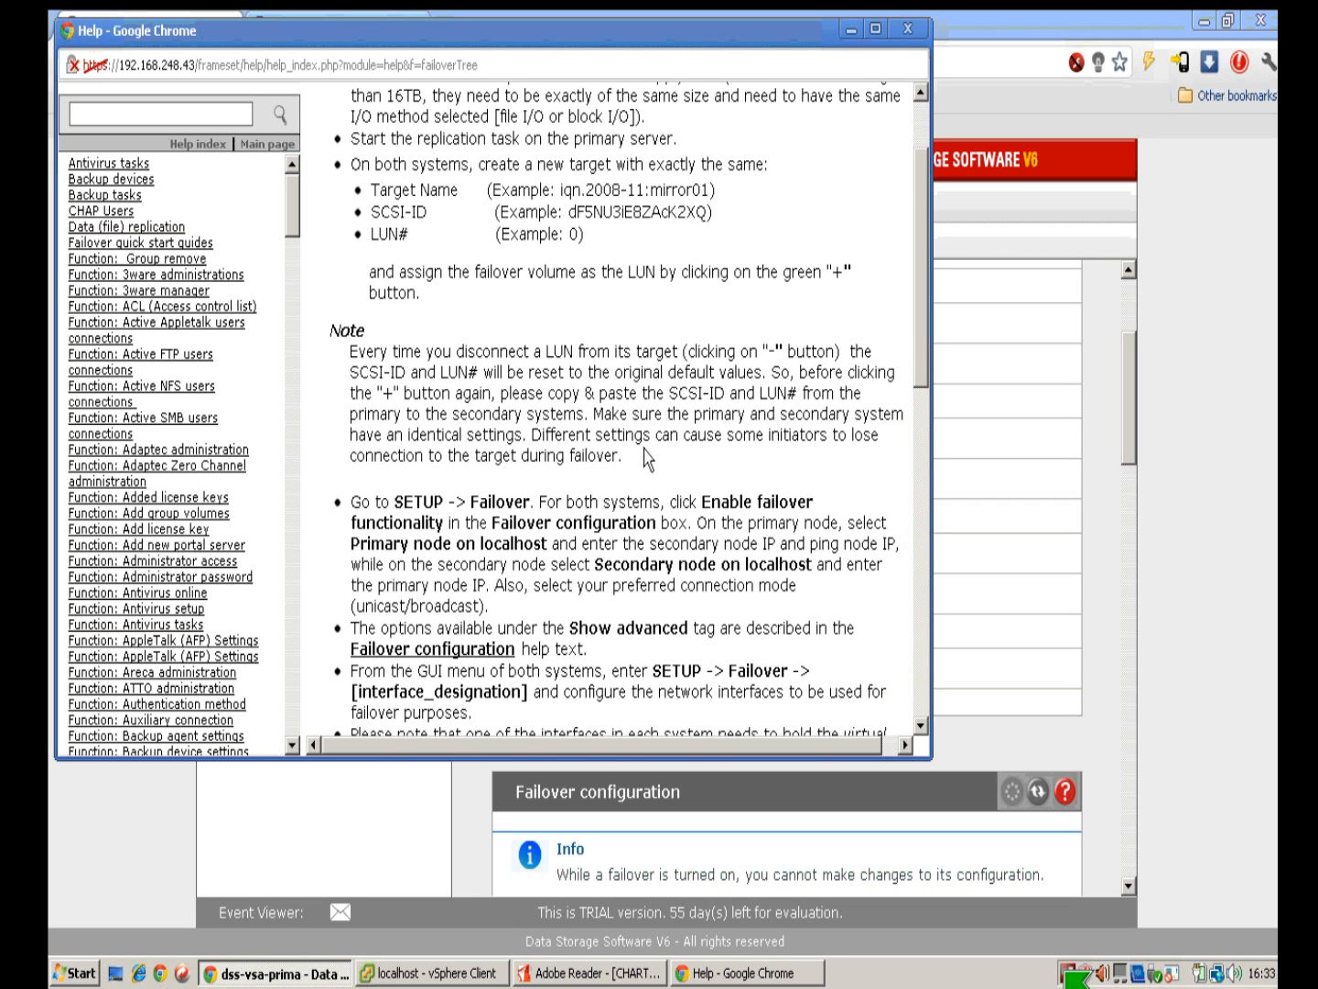
scroll(646, 455, "down", 9)
scroll(645, 446, "down", 12)
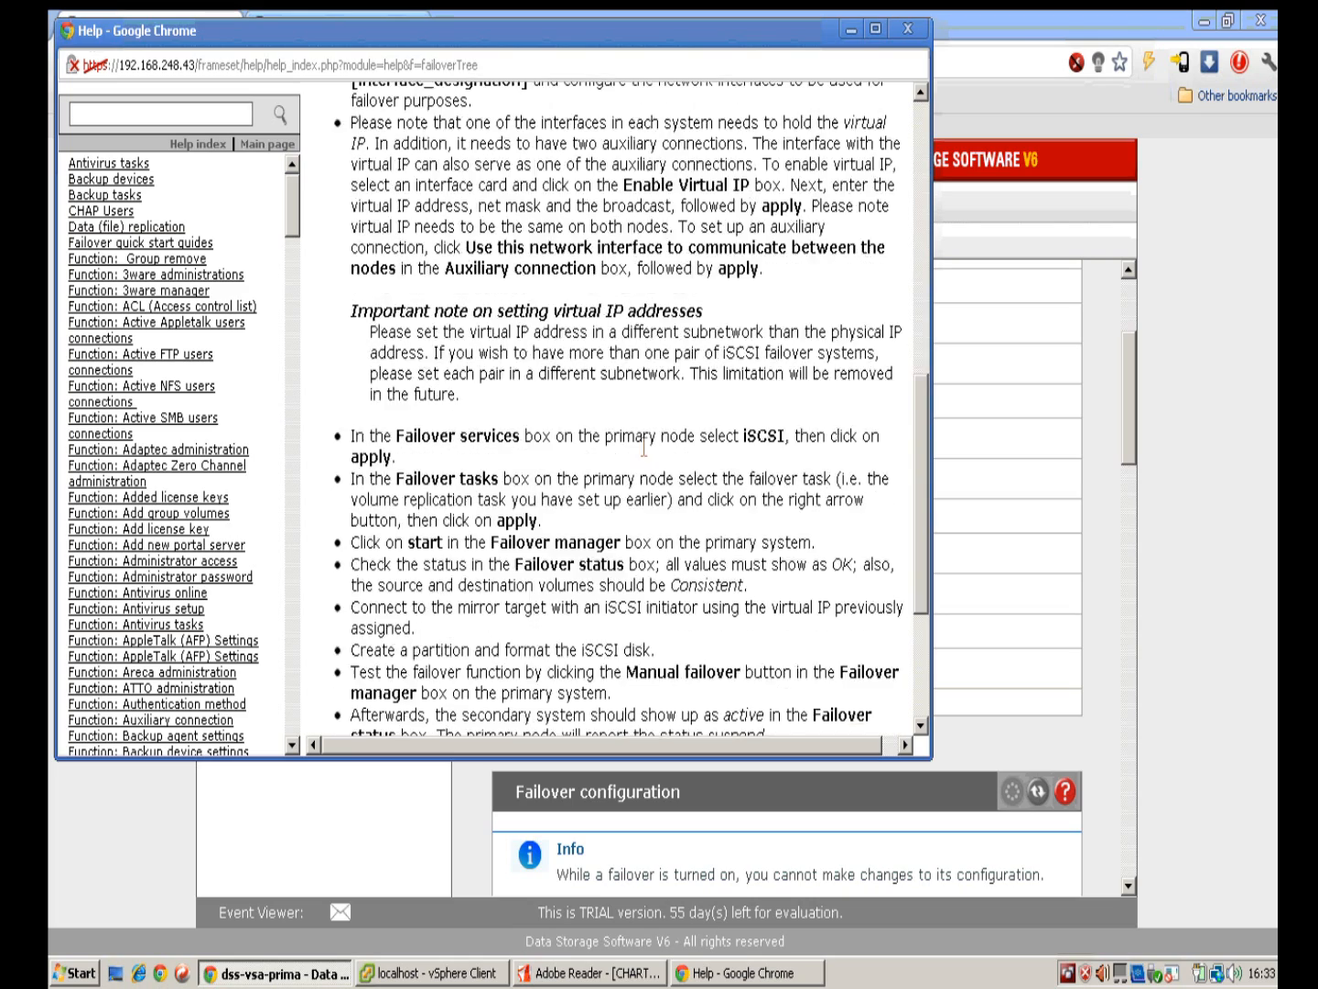
scroll(648, 446, "up", 6)
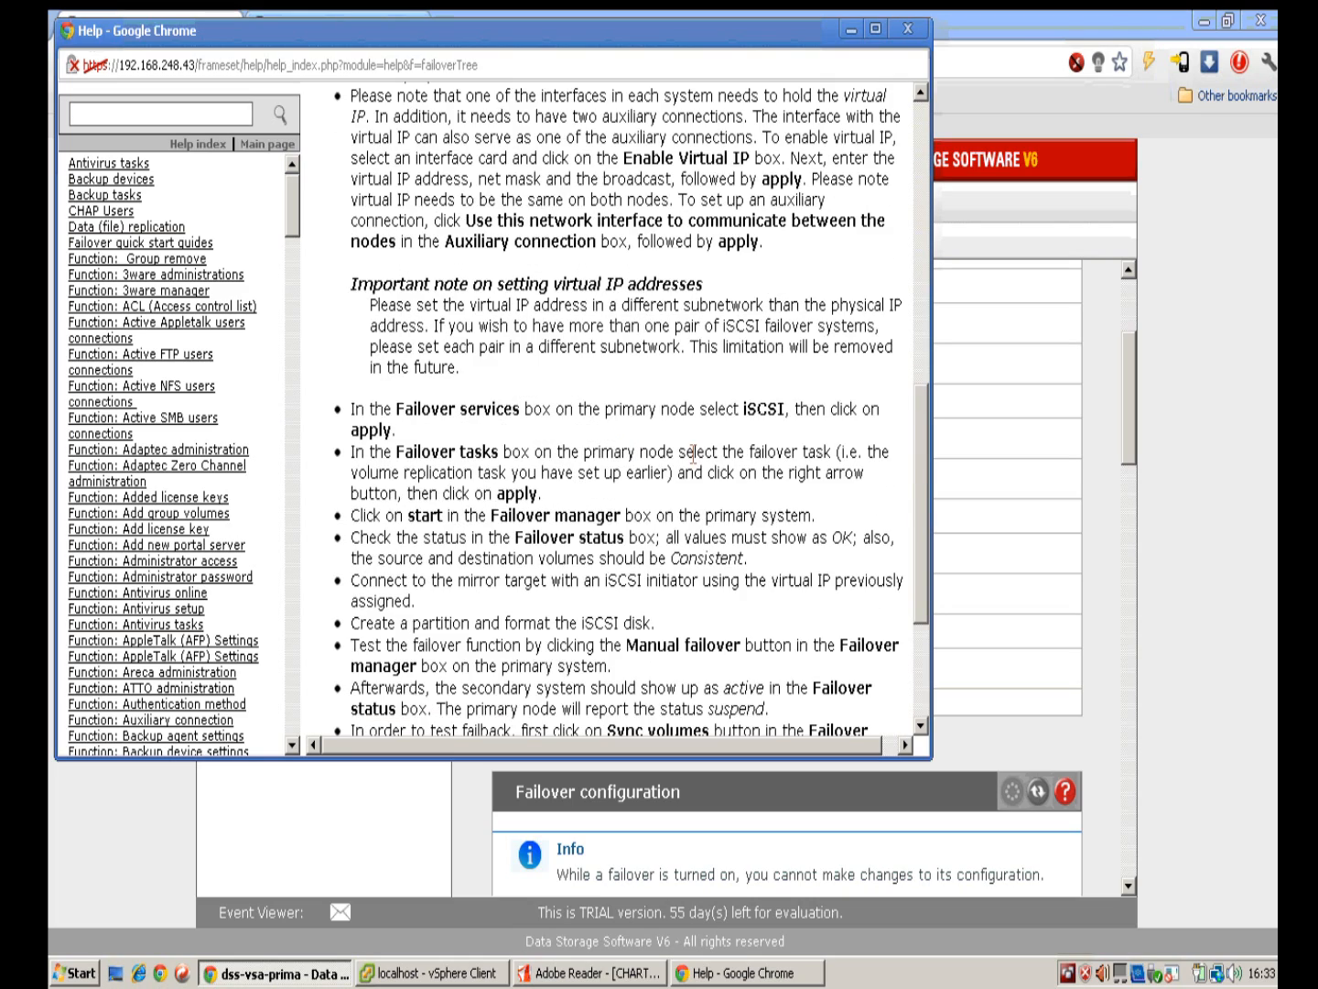
scroll(693, 453, "up", 18)
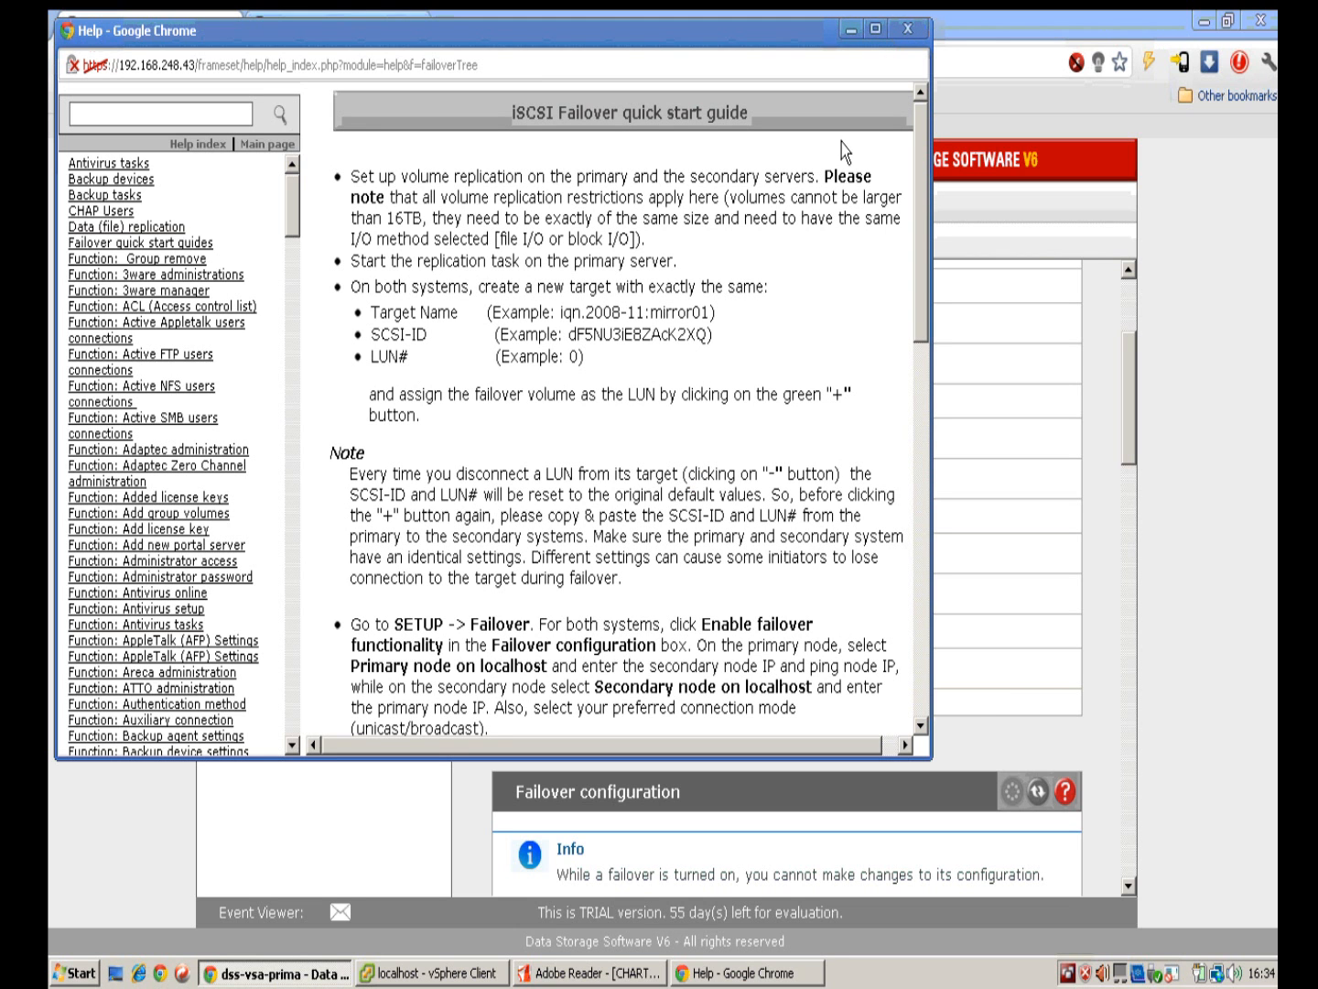
scroll(846, 287, "down", 10)
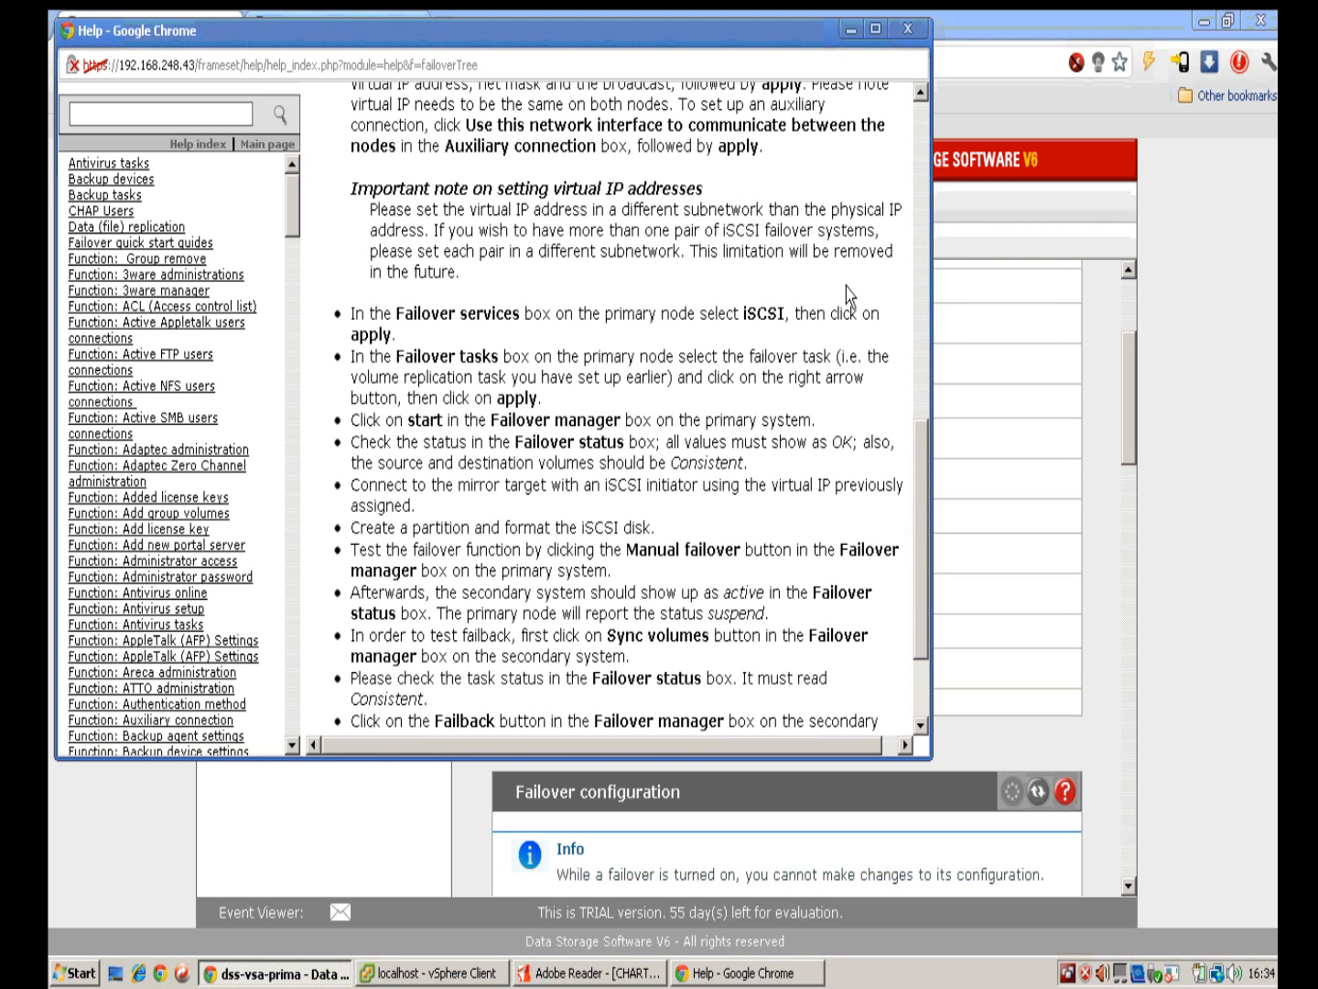
left_click(905, 37)
Step: Load the open-e.com website in a new browser tab
left_click(444, 27)
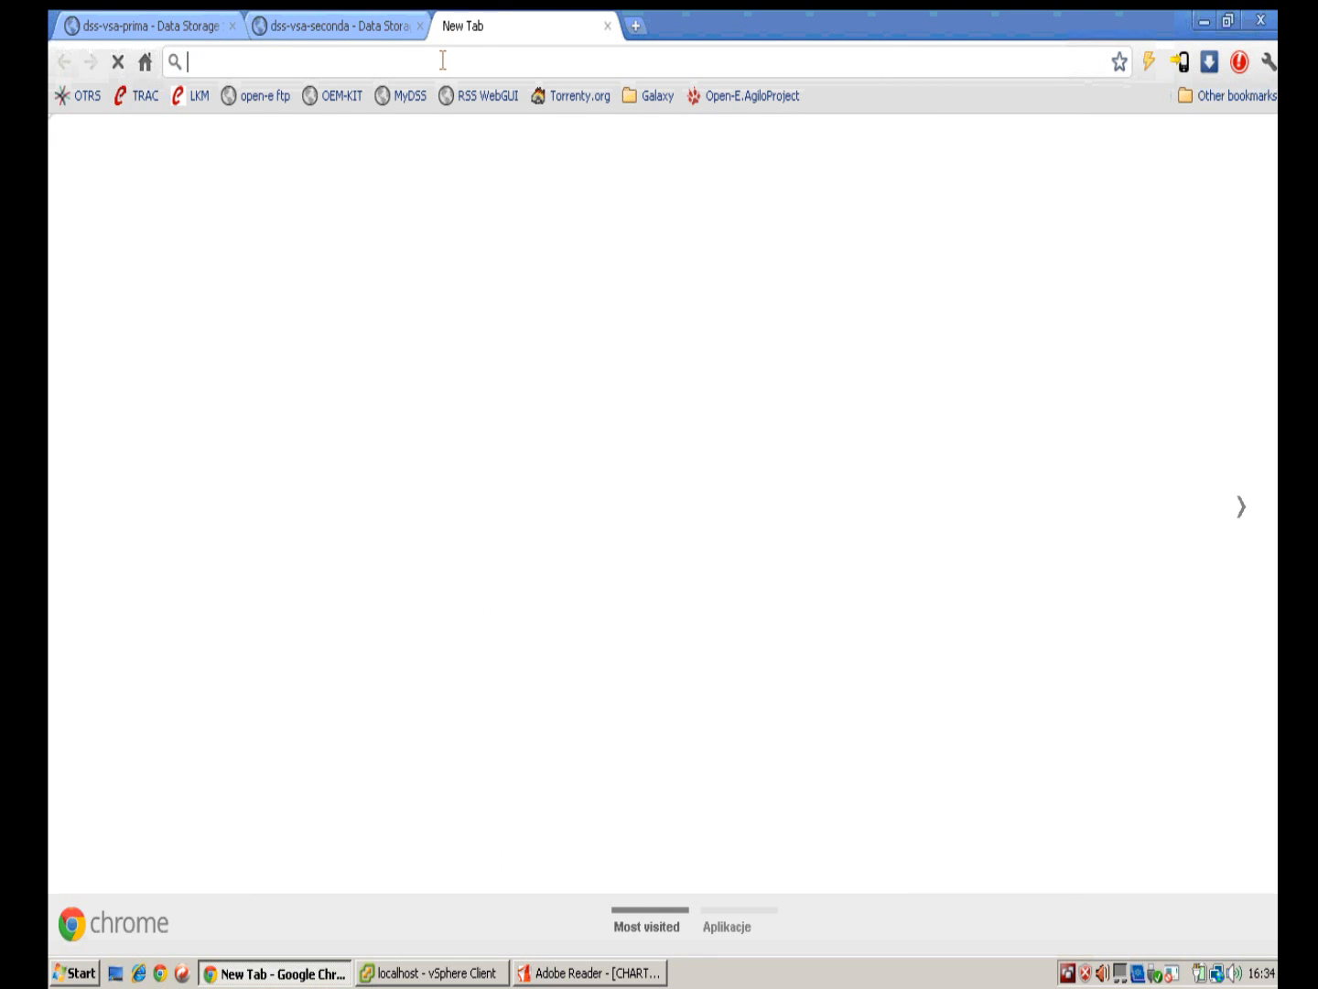
type("open-e.com")
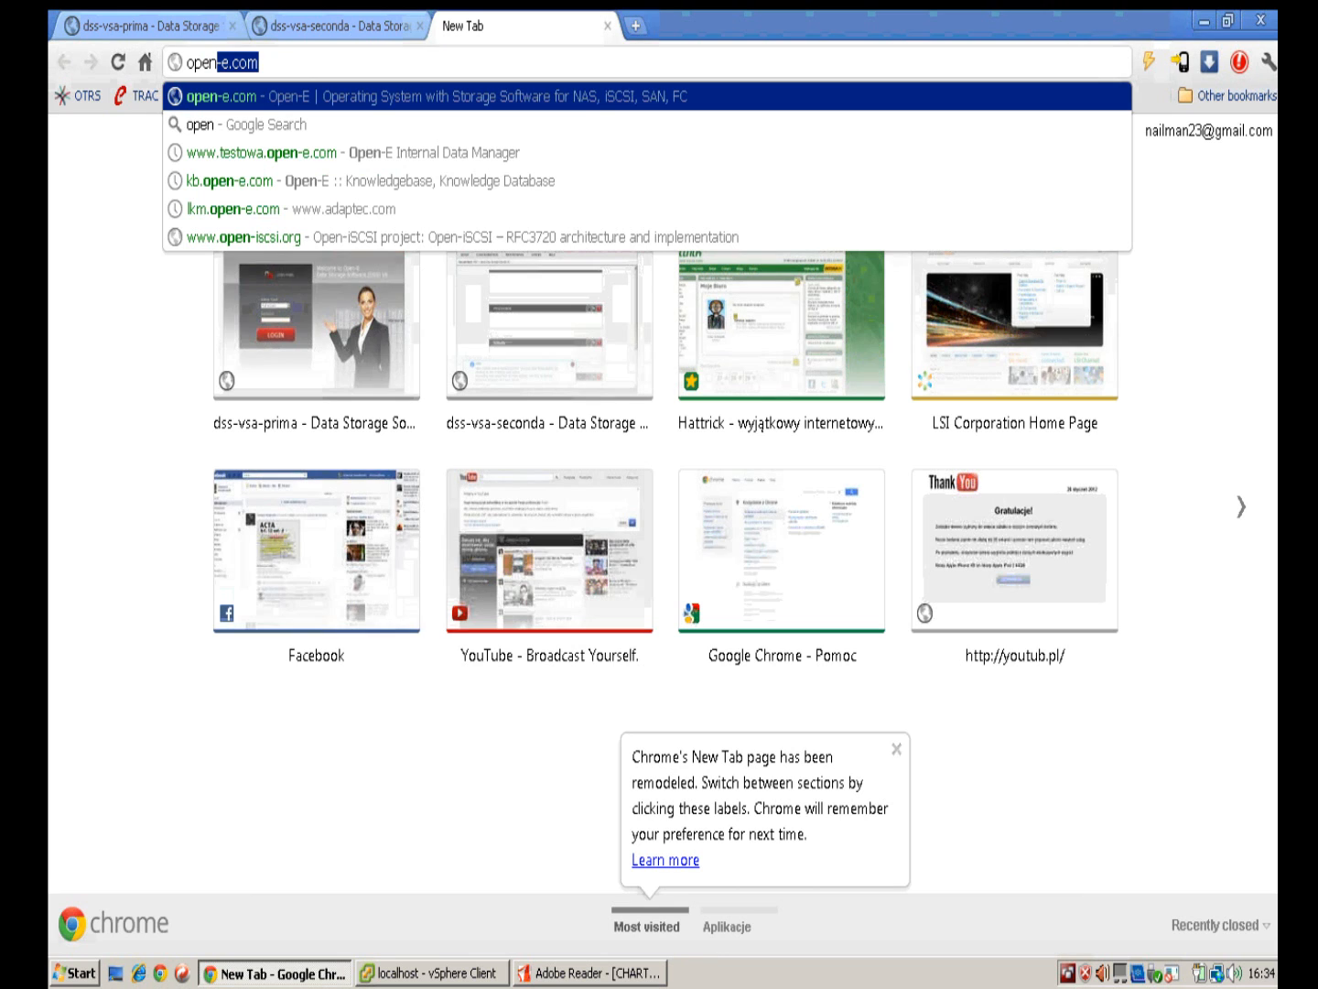
key("Return")
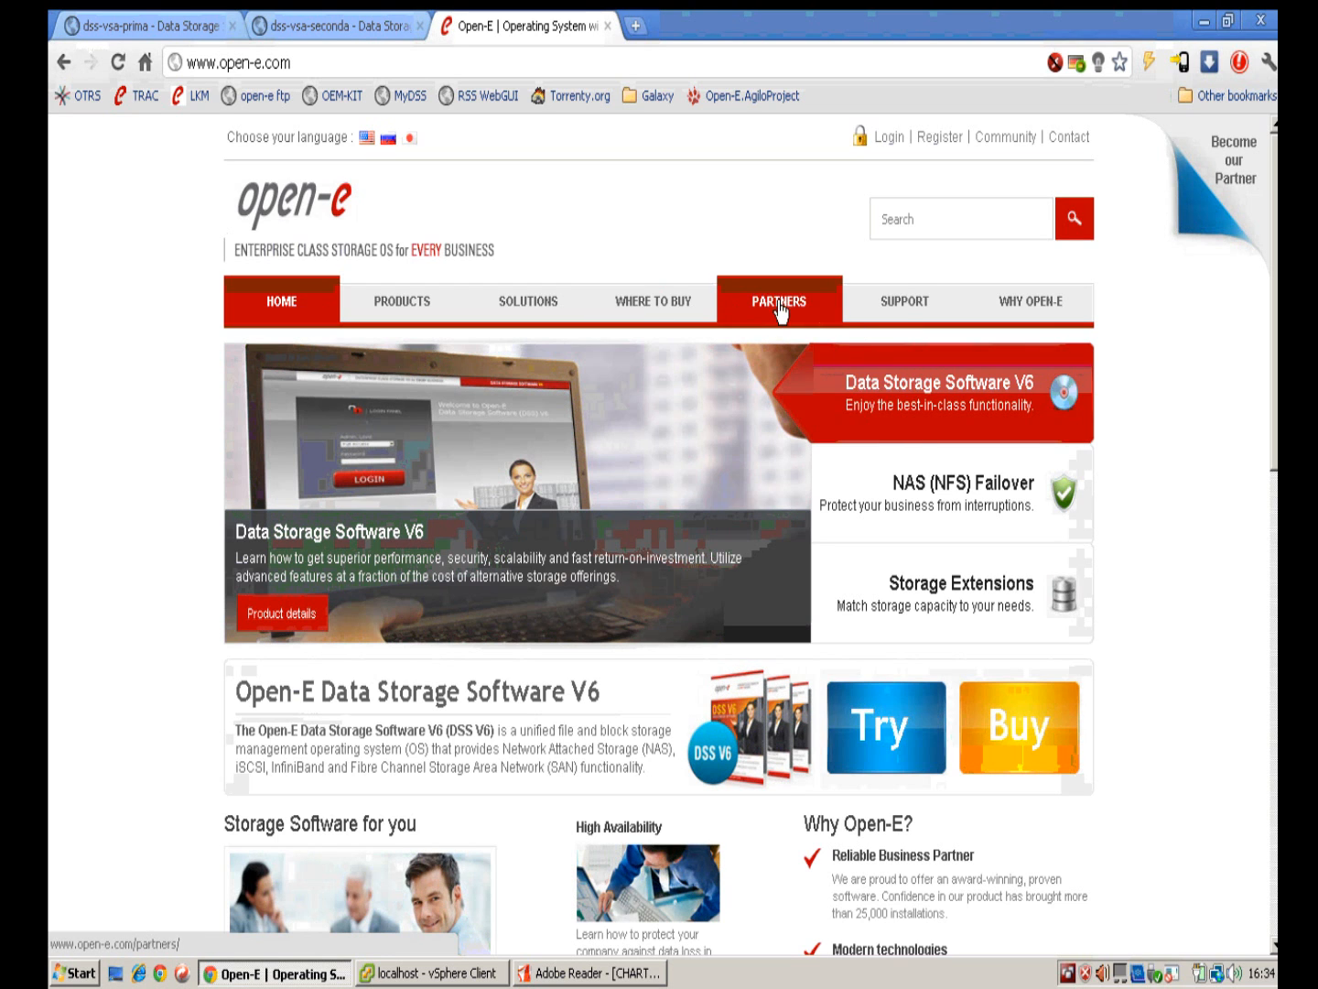
Step: Open SUPPORT > Library > How-To Resources and expand the Open-E iSCSI and NFS Failover documents
mouse_move(906, 316)
mouse_move(902, 434)
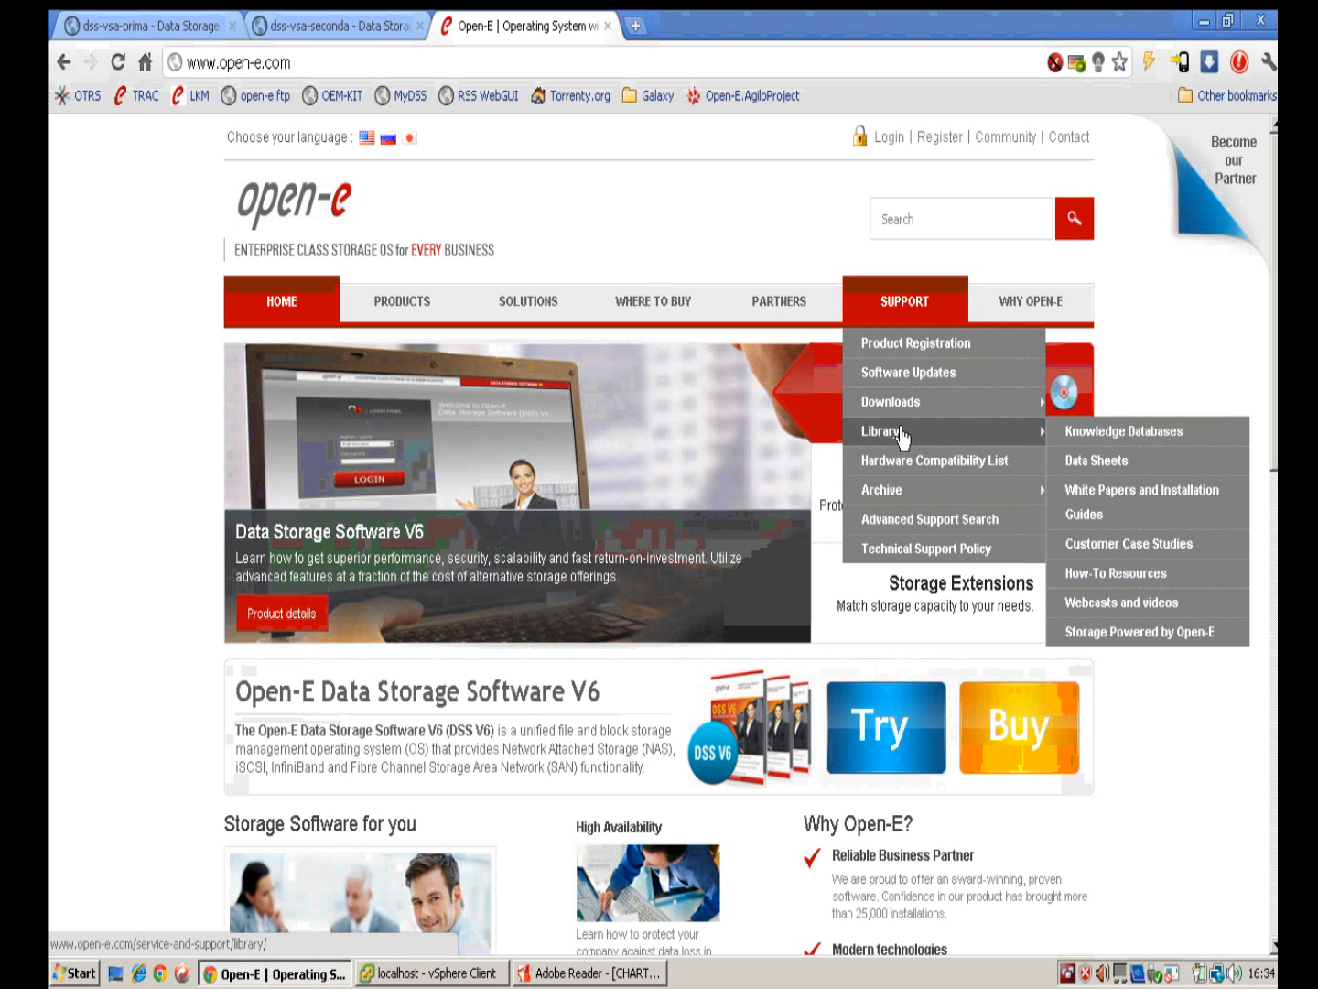
left_click(1116, 582)
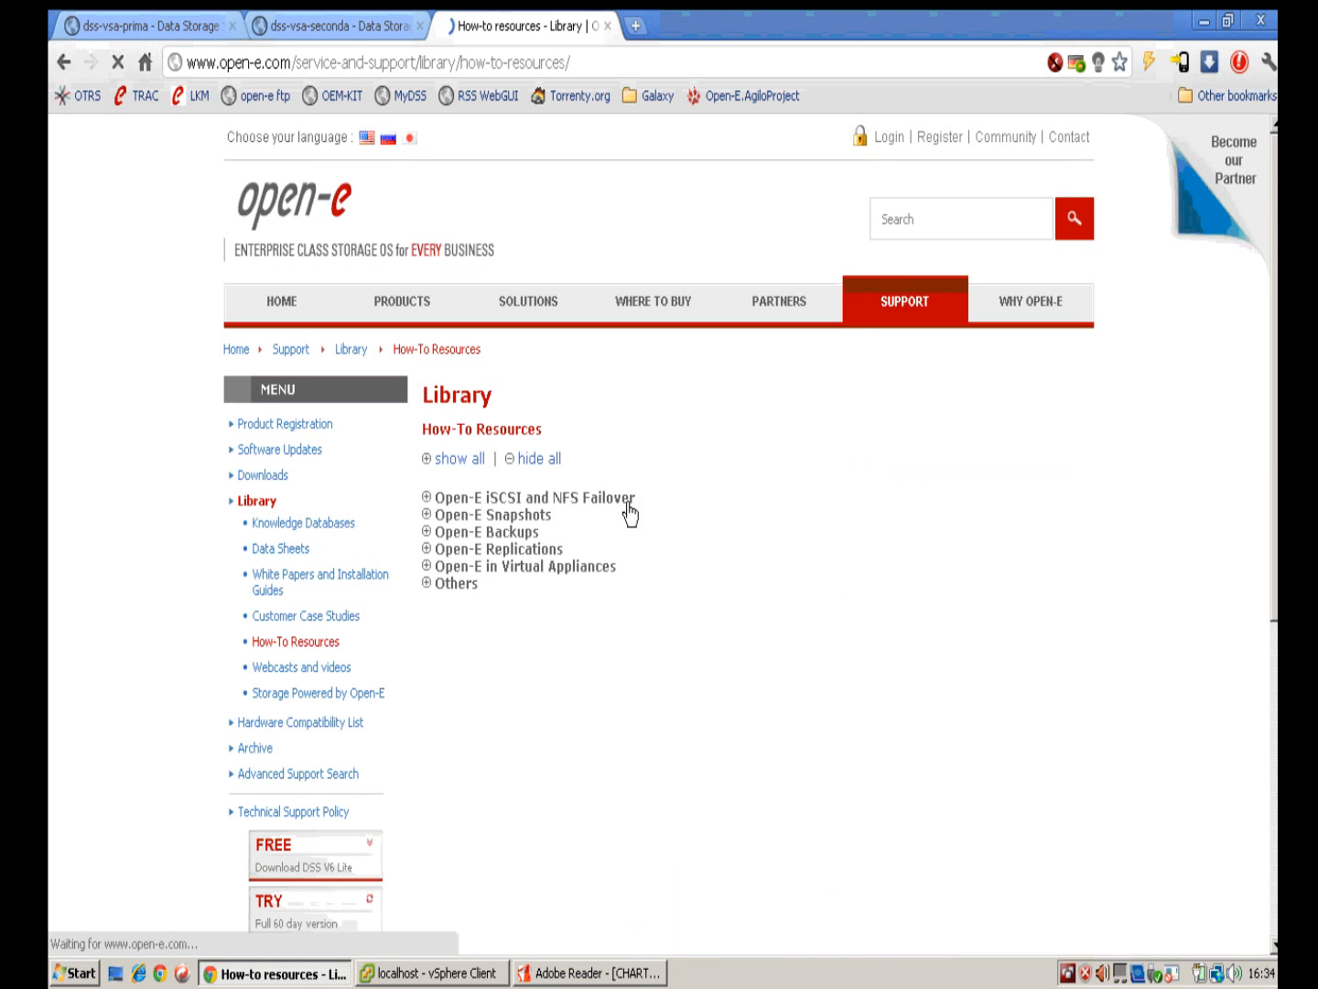
left_click(428, 499)
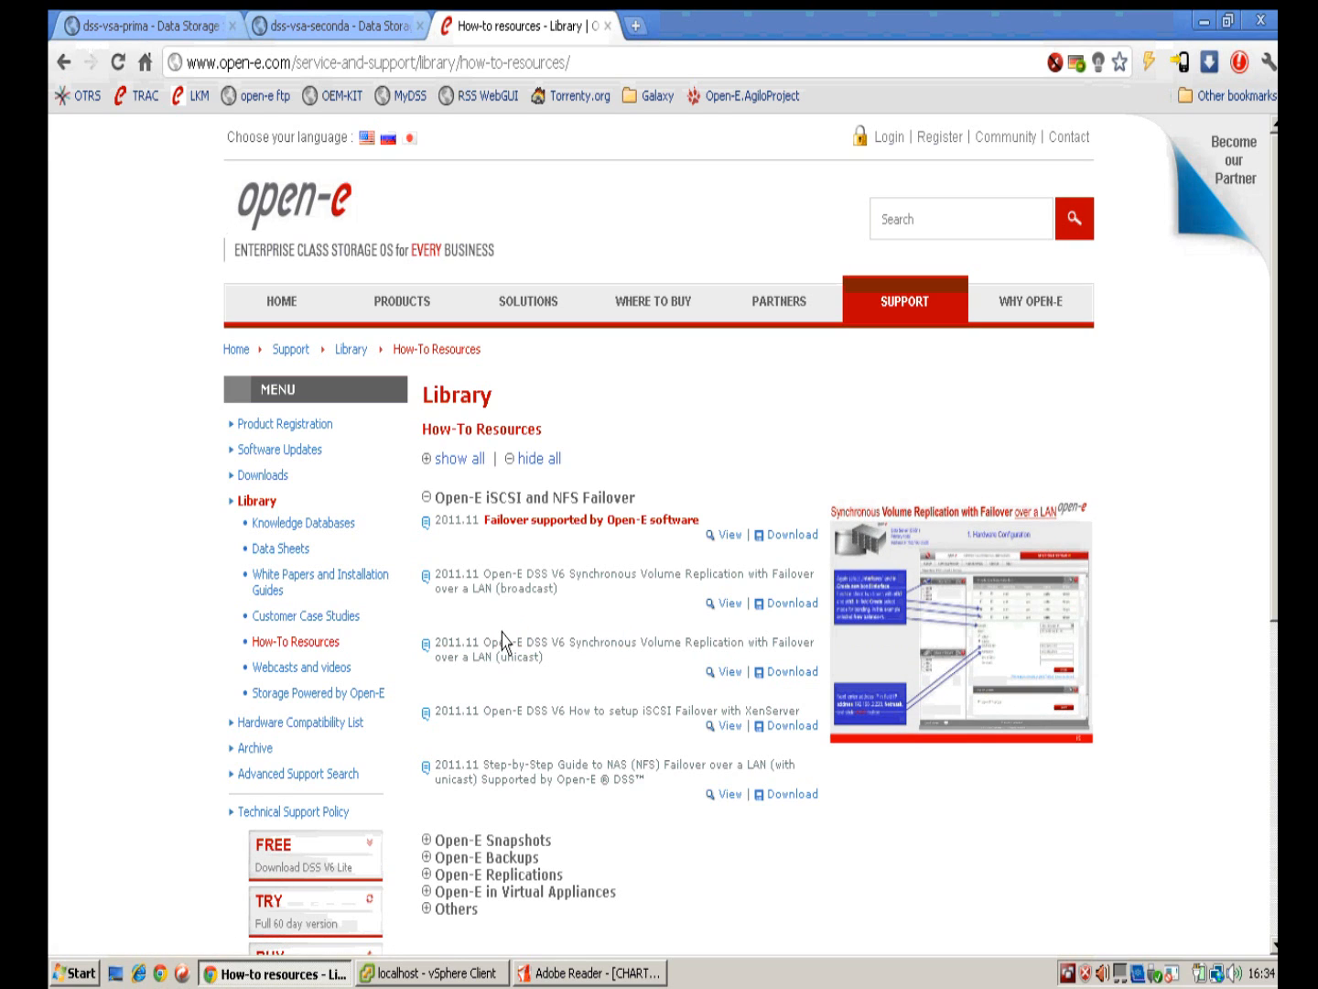
mouse_move(635, 408)
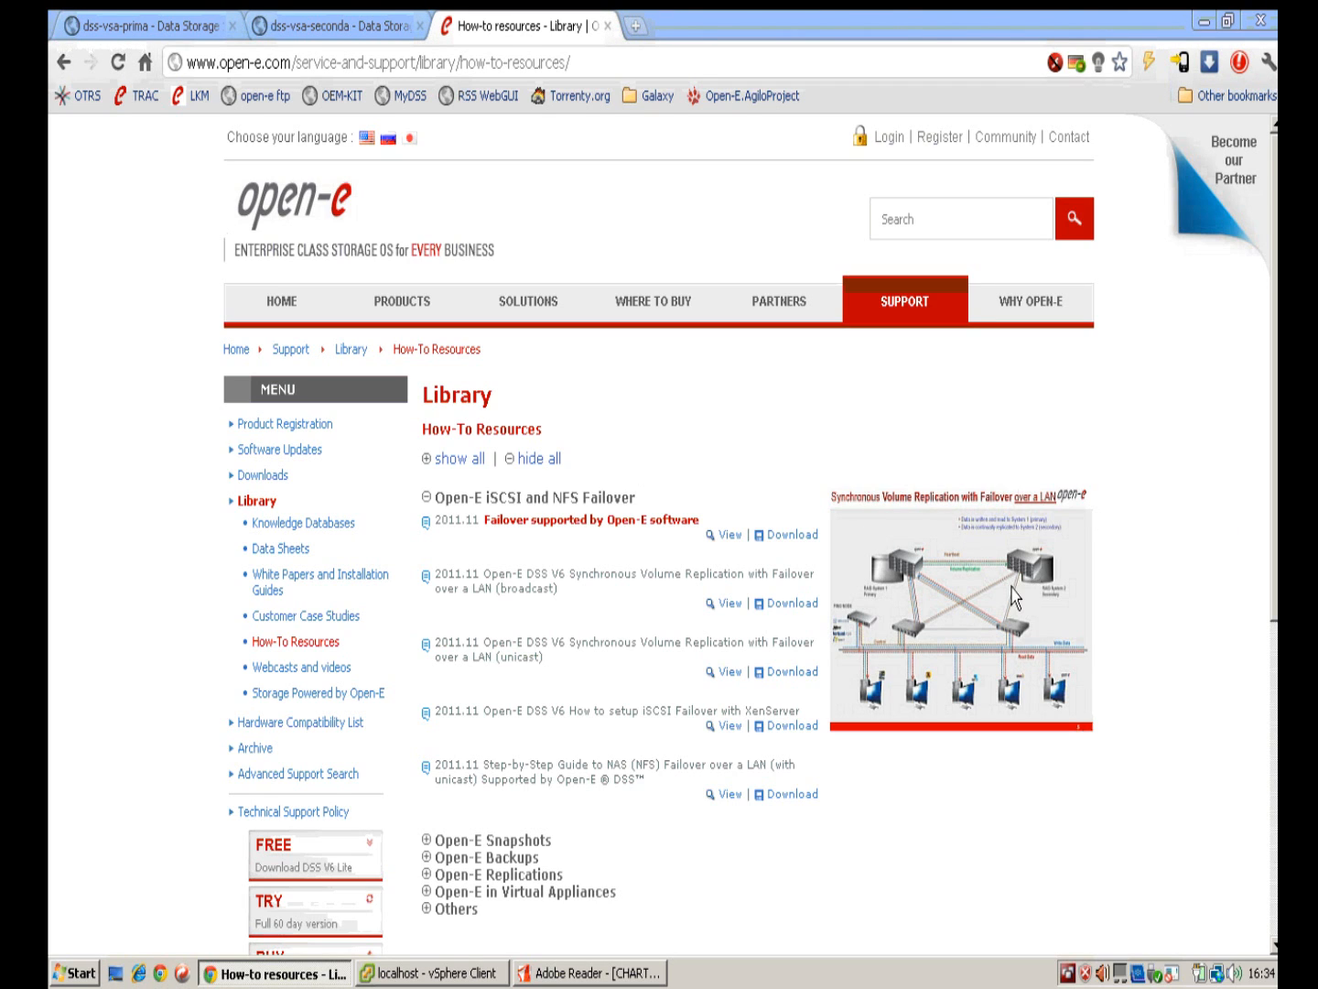
left_click(155, 29)
Step: Review the primary node's failover status, then bring the vSphere Client to the front
scroll(916, 568, "down", 3)
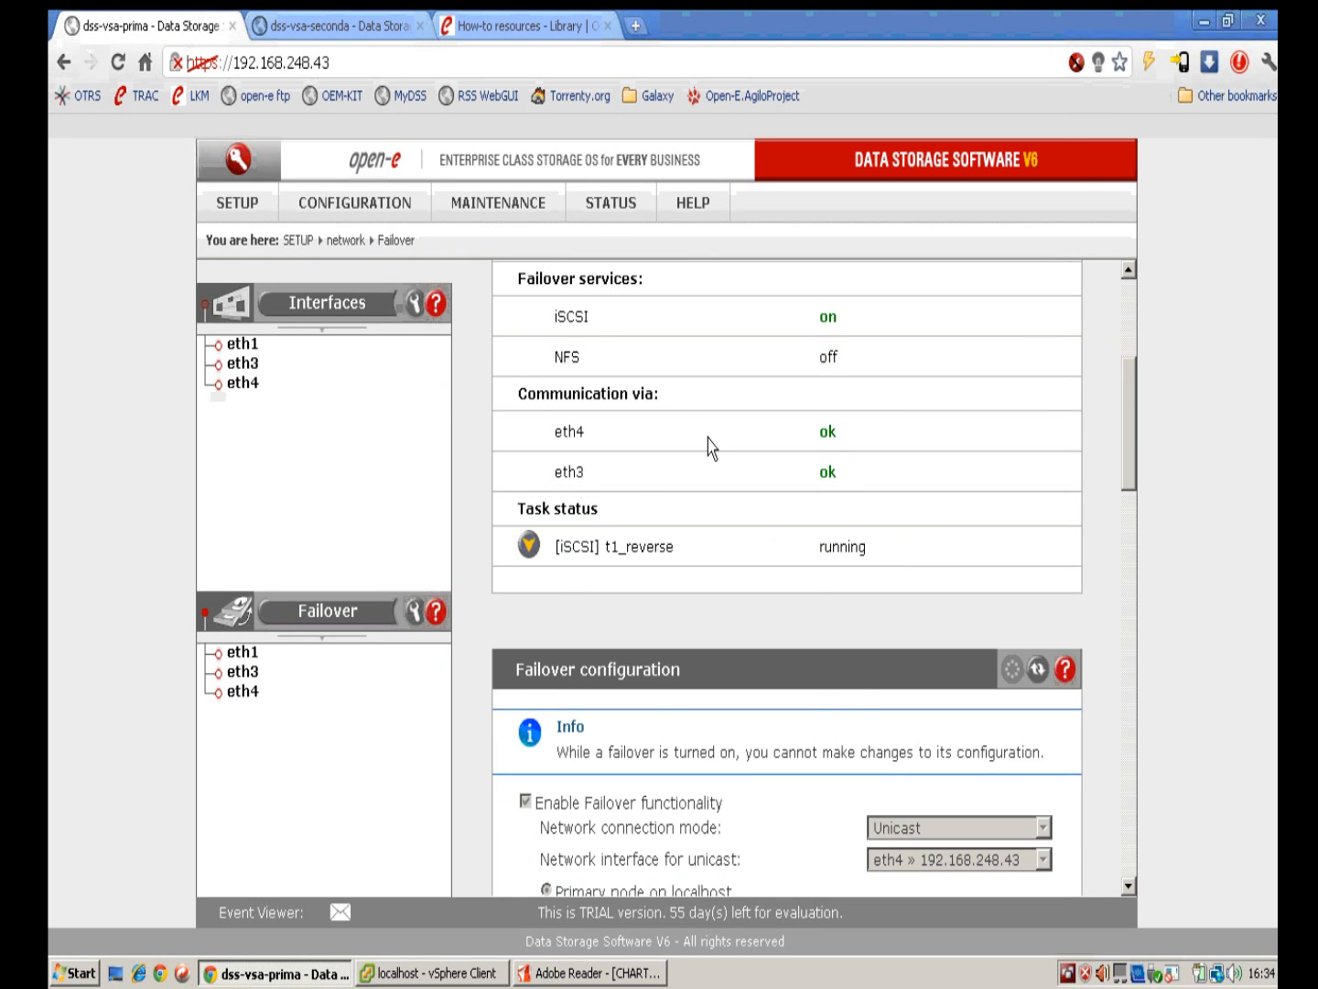
scroll(708, 440, "up", 4)
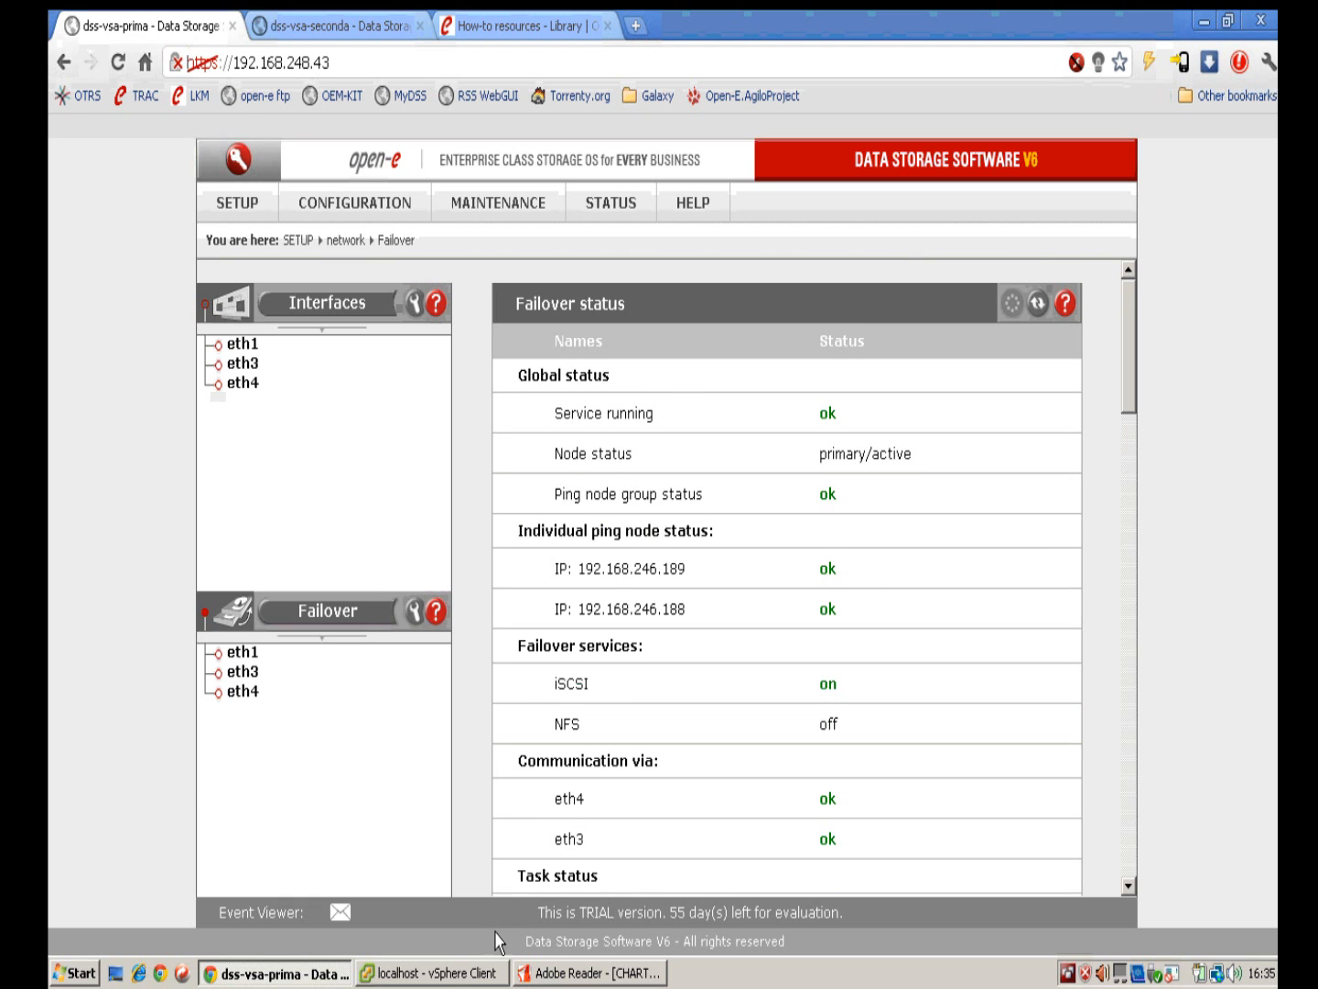
left_click(453, 972)
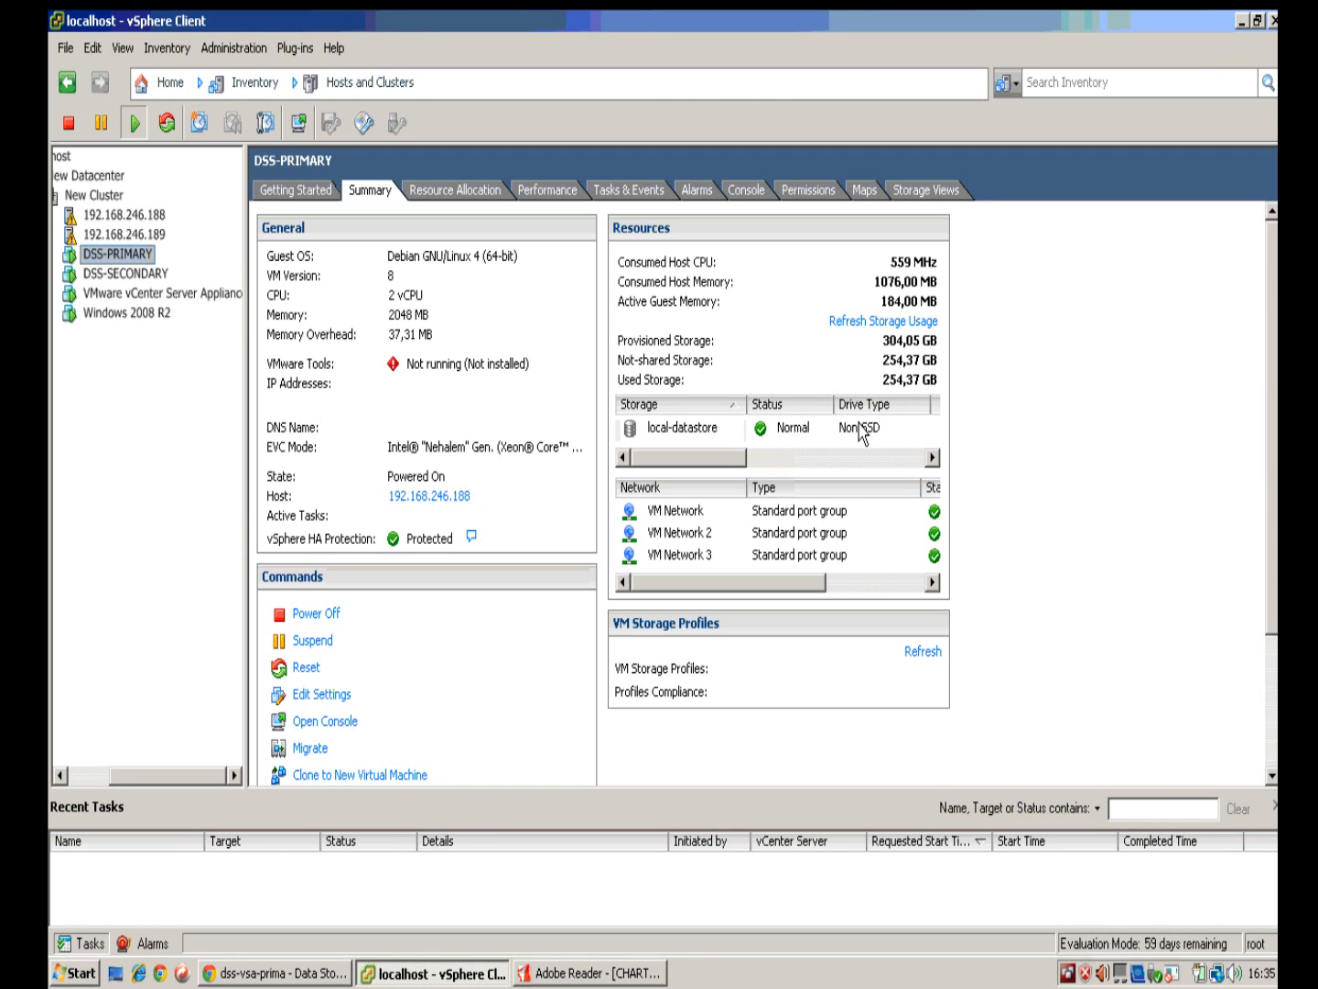
Step: Show the Windows 2008 R2 VM console, scrolled down to the guest taskbar
scroll(998, 447, "down", 3)
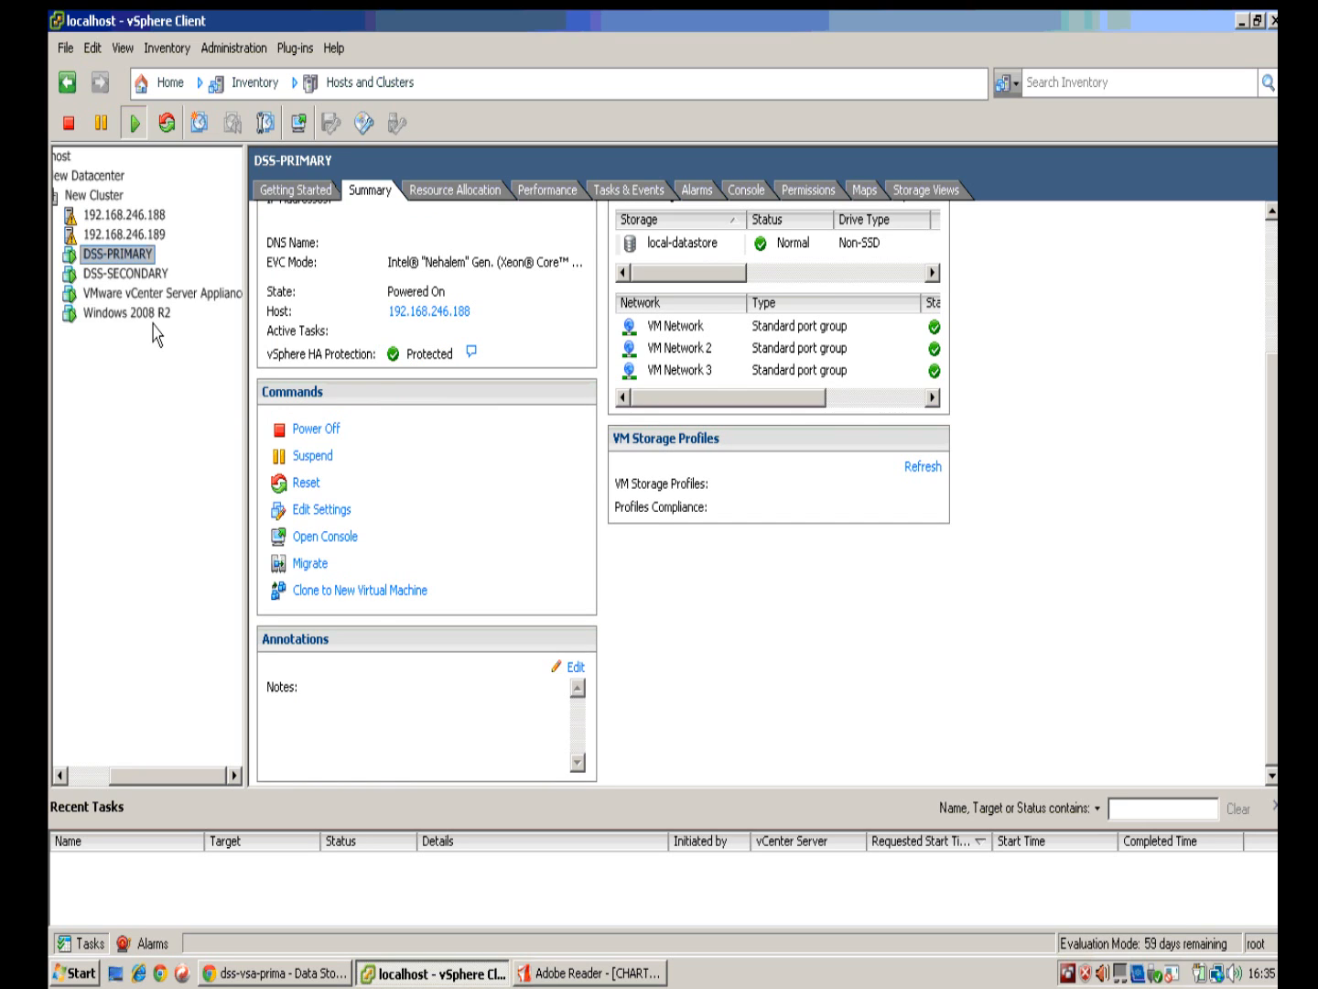
left_click(150, 320)
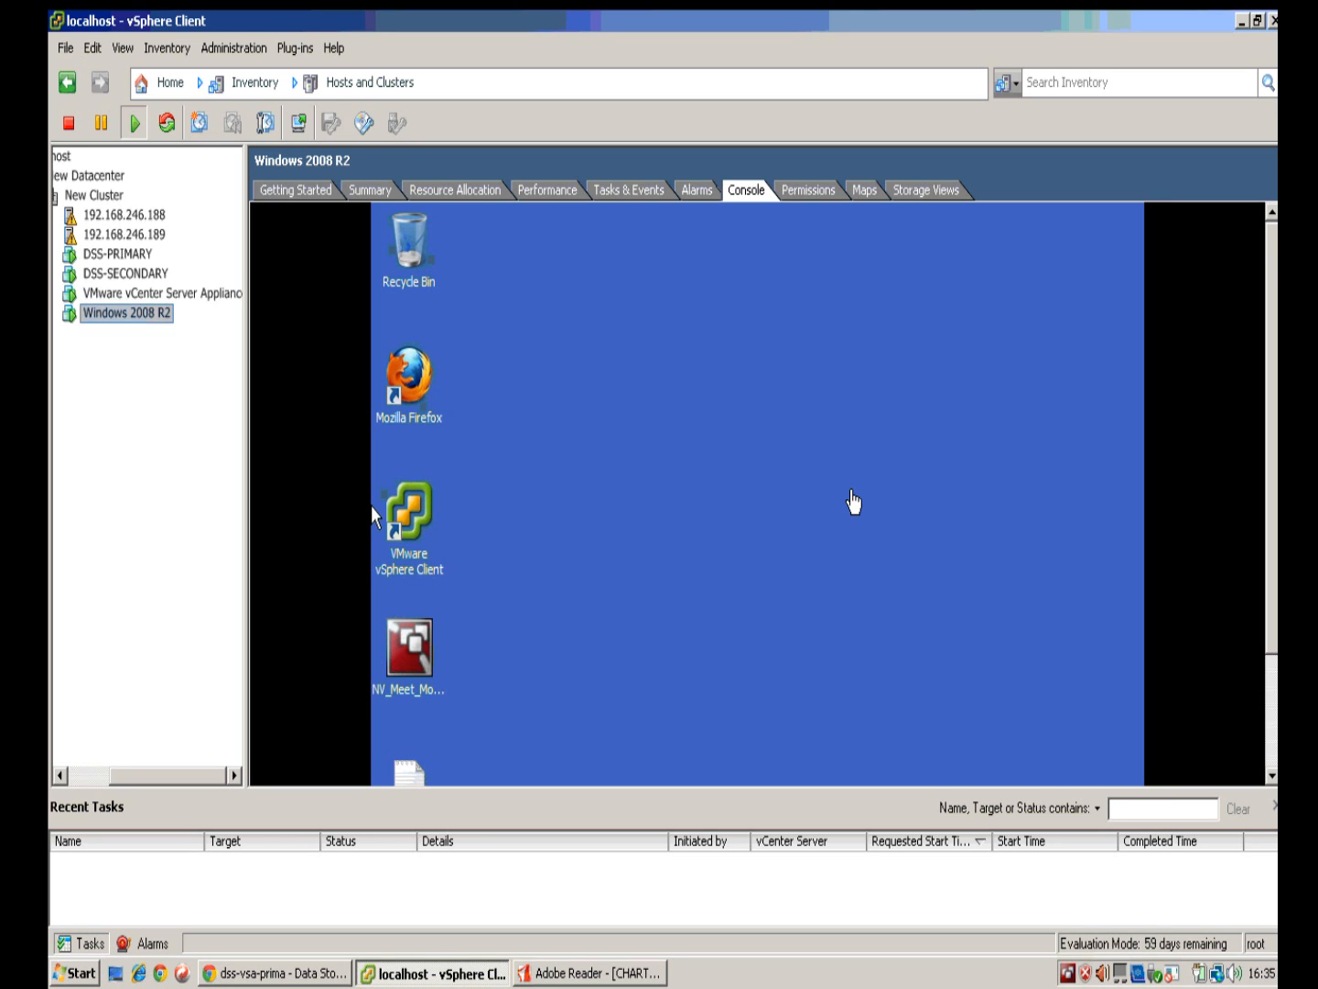
left_click_drag(1273, 424, 1273, 527)
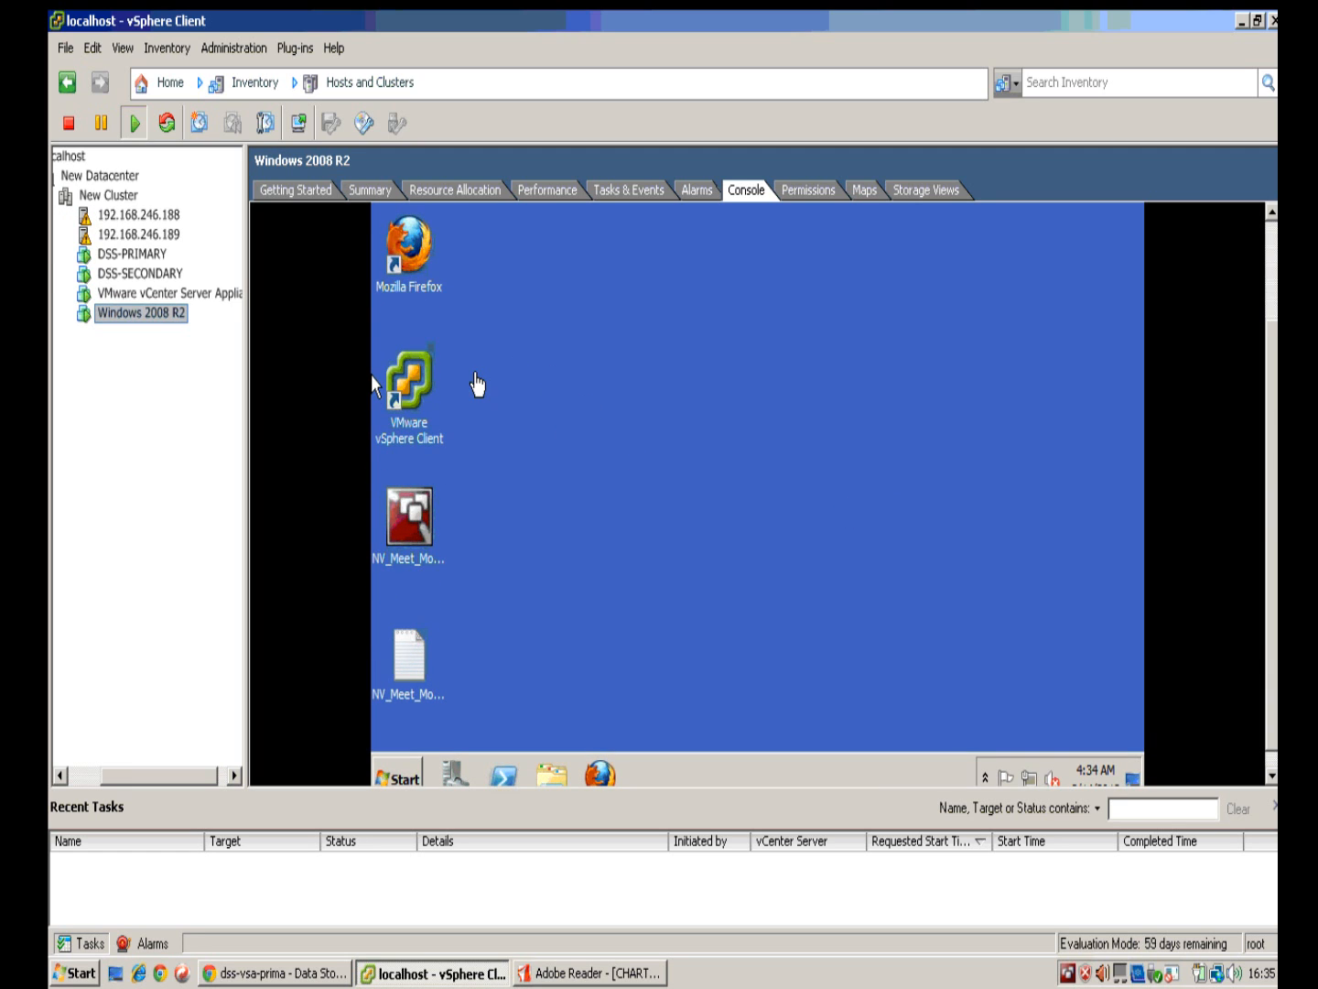
Step: Launch Iometer in the VM and make drive C: a disk target for Worker 2
left_click(399, 777)
left_click(401, 776)
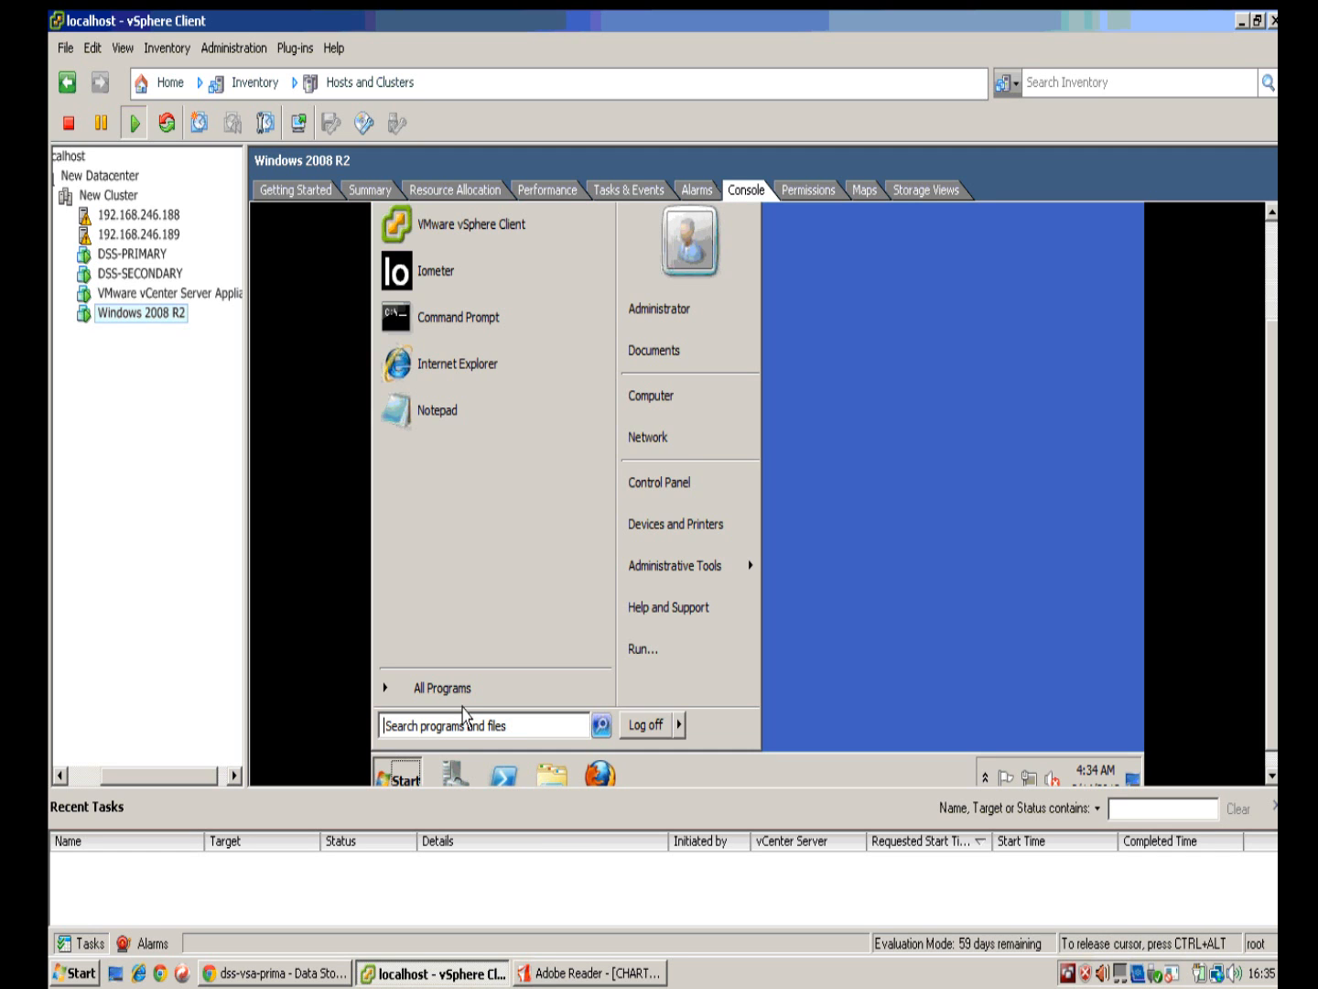
left_click(456, 292)
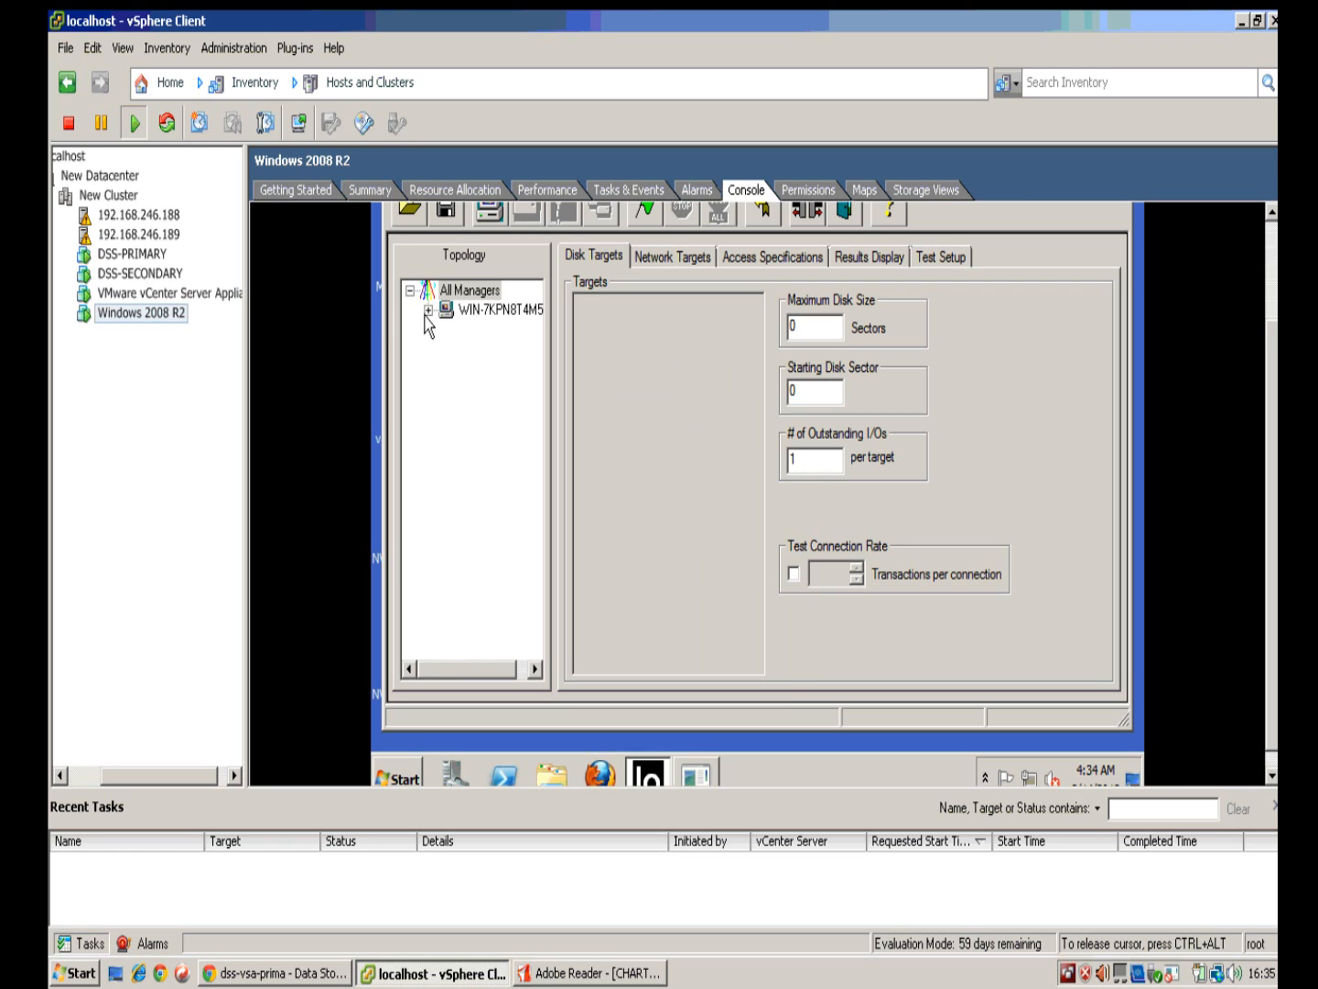
left_click(427, 309)
left_click(485, 312)
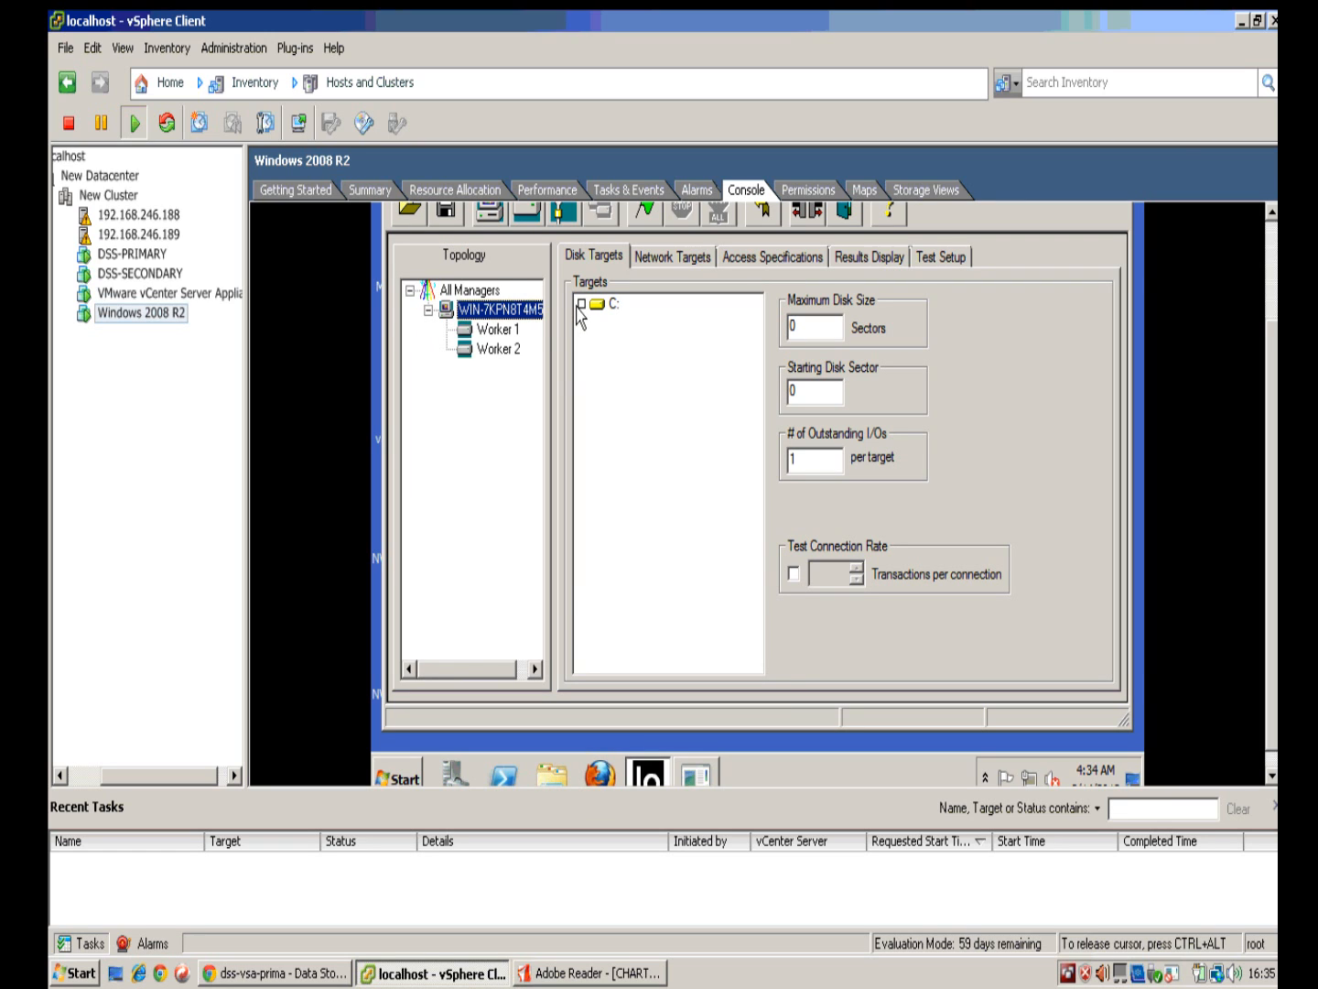
left_click(507, 352)
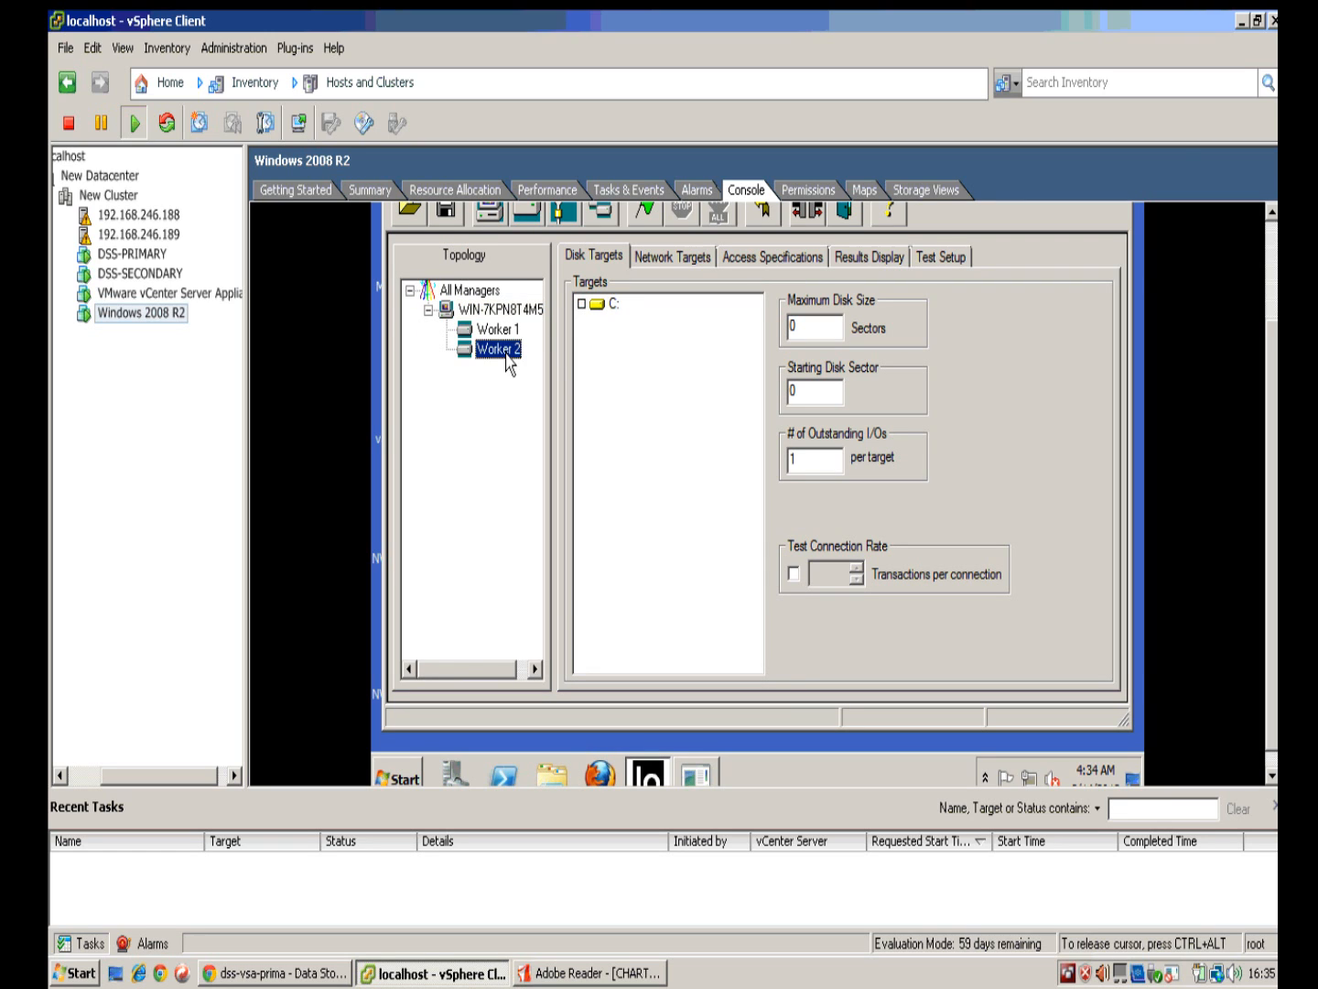
left_click(580, 304)
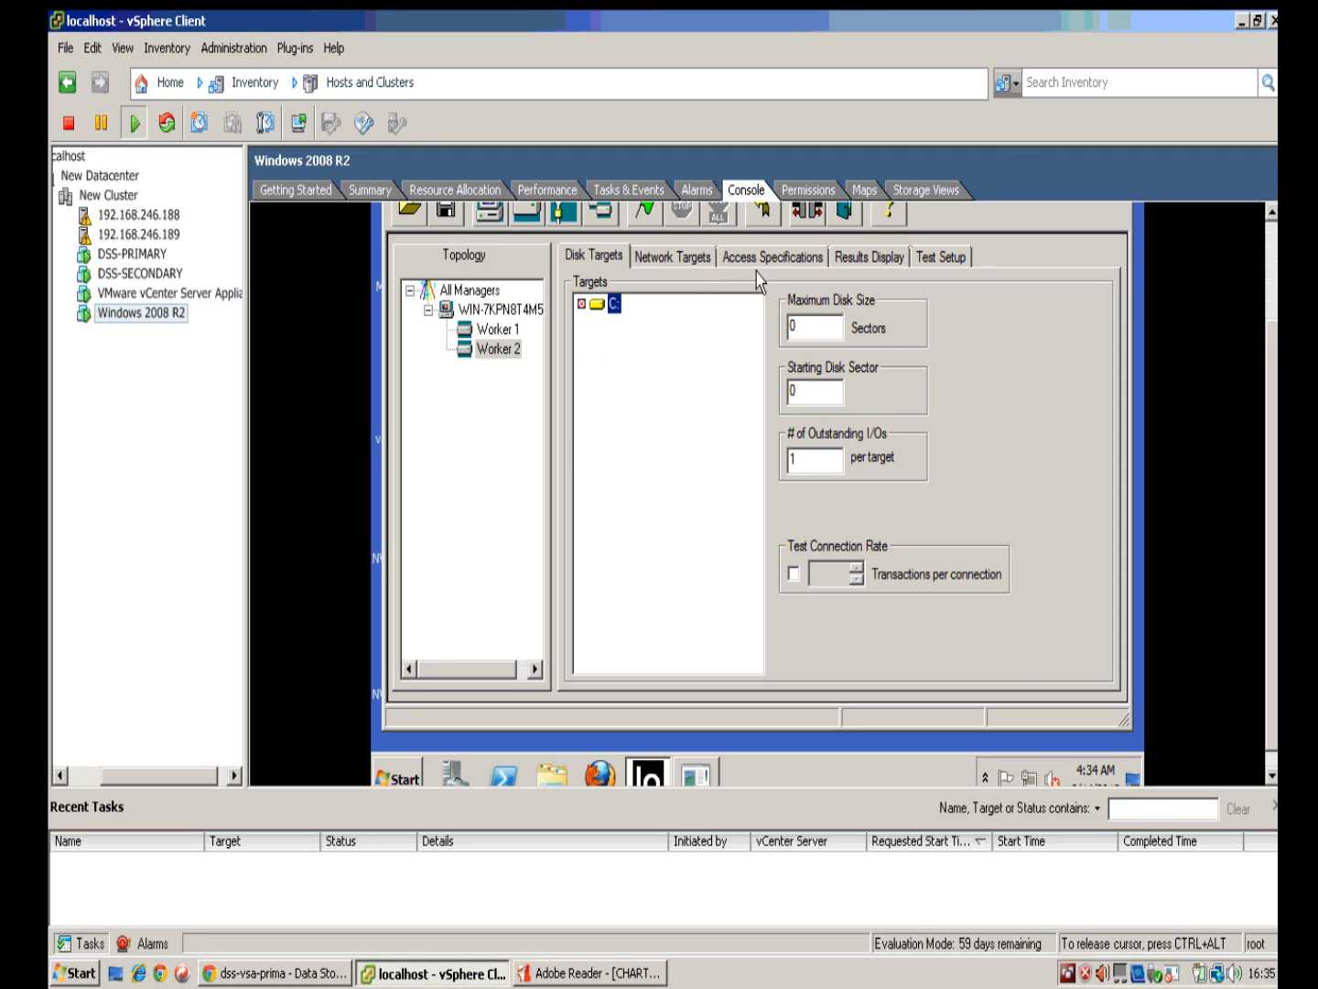
Step: Create a new access specification: 4 MB transfers, 100% write, 100% sequential
left_click(780, 258)
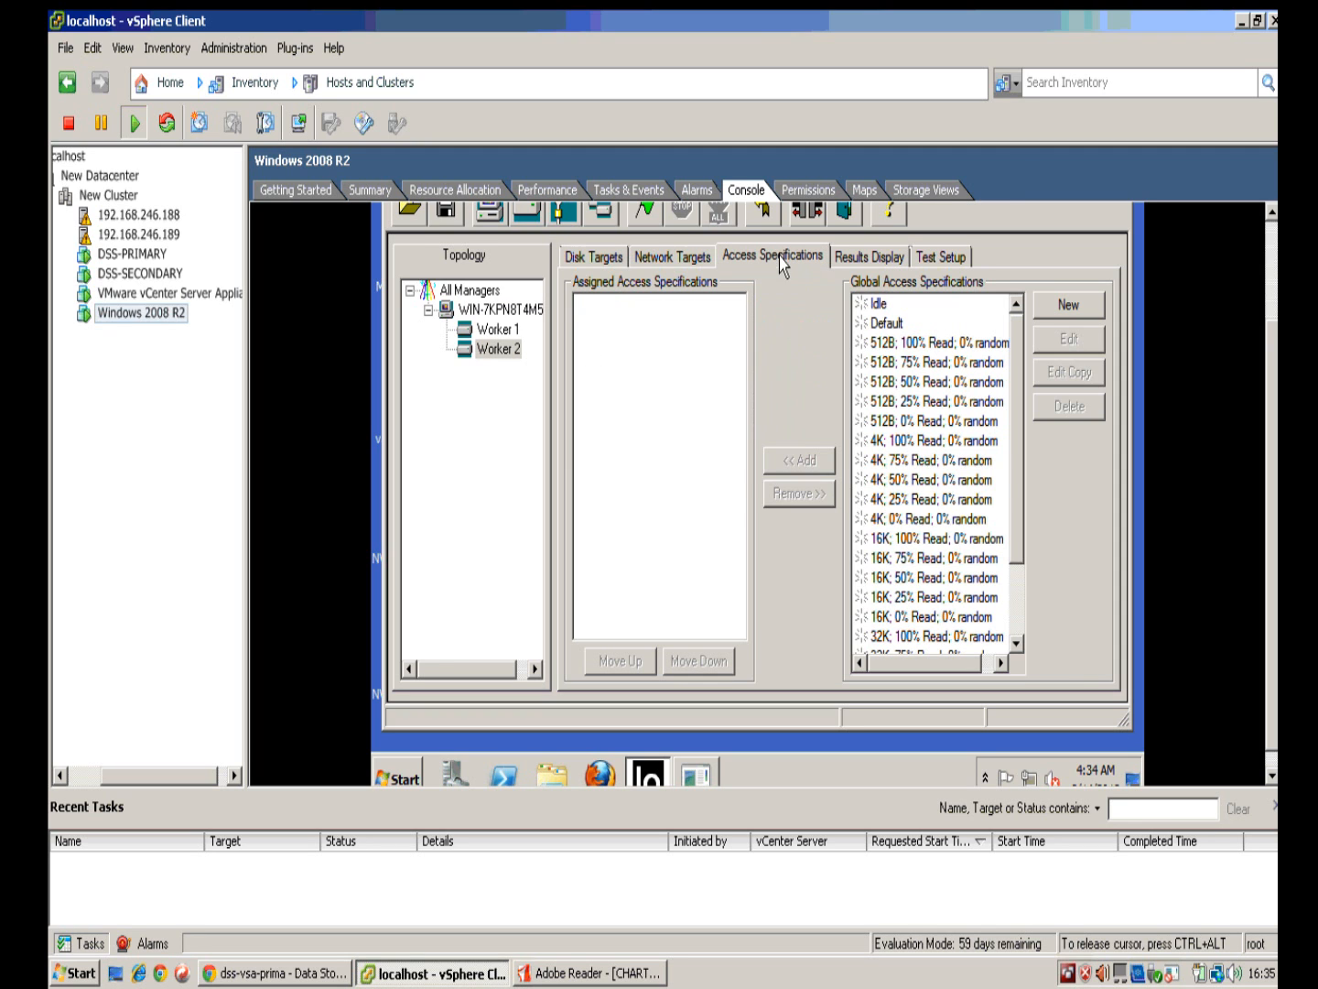
left_click(1062, 309)
left_click_drag(1019, 448, 895, 460)
left_click_drag(605, 557, 441, 557)
left_click(474, 448)
left_click(475, 447)
left_click(539, 459)
left_click(537, 459)
left_click_drag(1273, 607, 1273, 550)
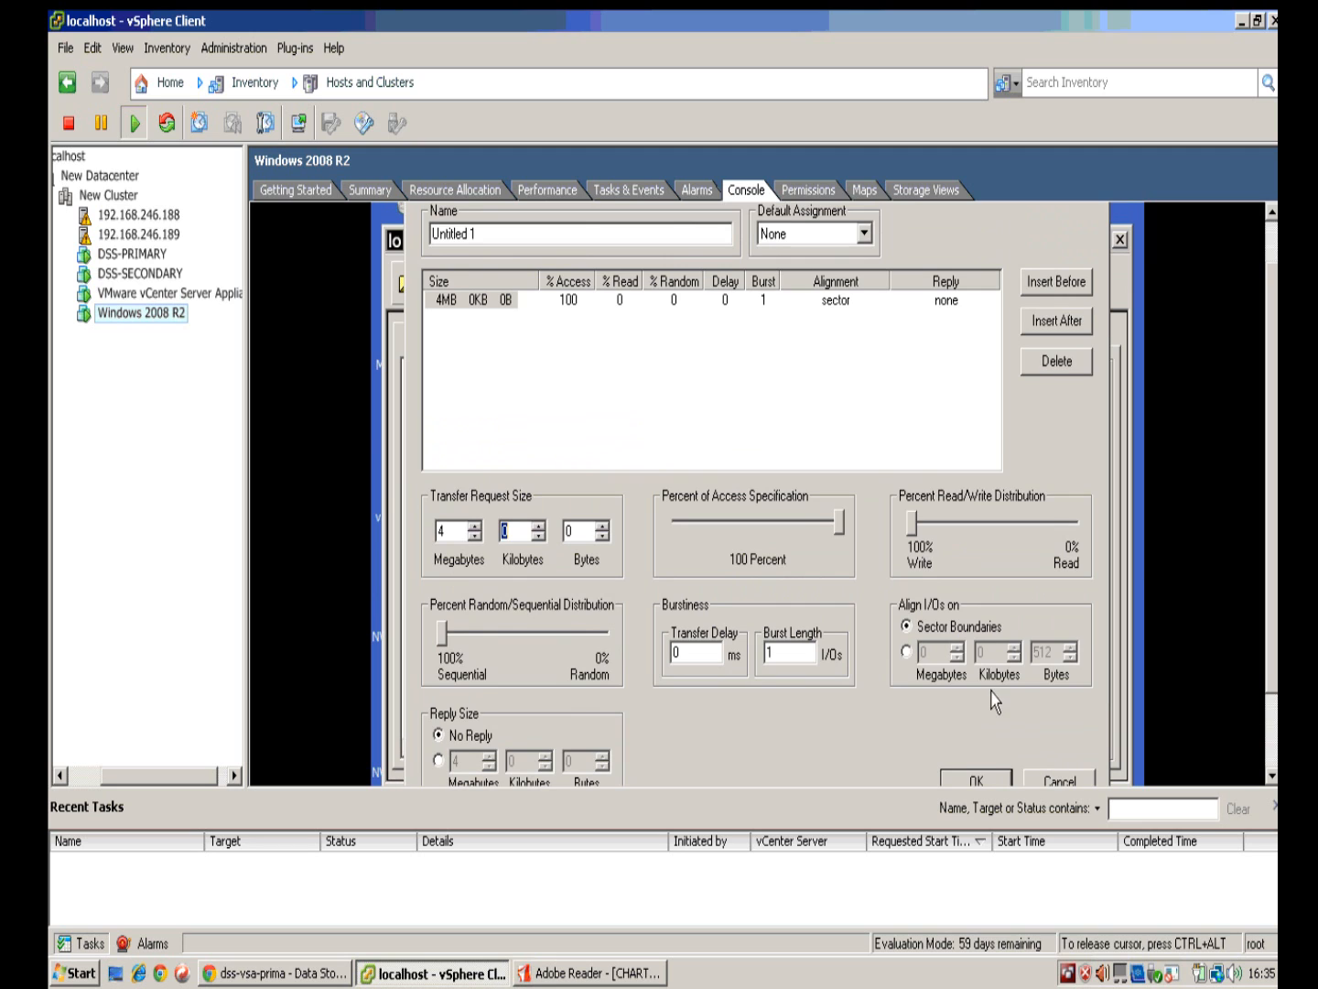
left_click(984, 780)
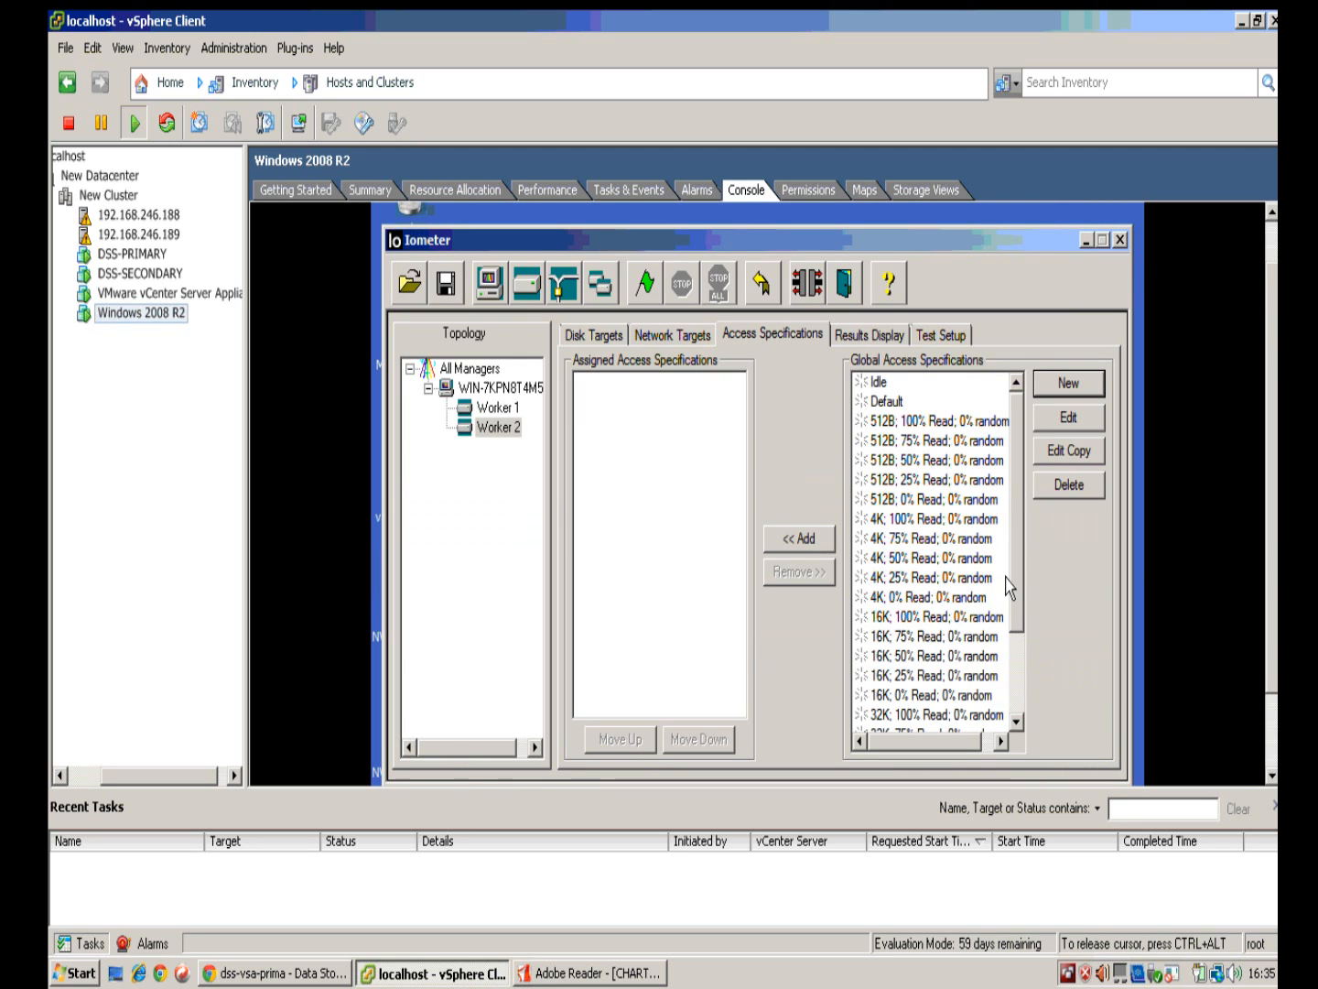
Step: Assign Untitled 1 to Worker 2, then remove it and review each worker
scroll(1009, 589, "down", 2)
left_click(793, 542)
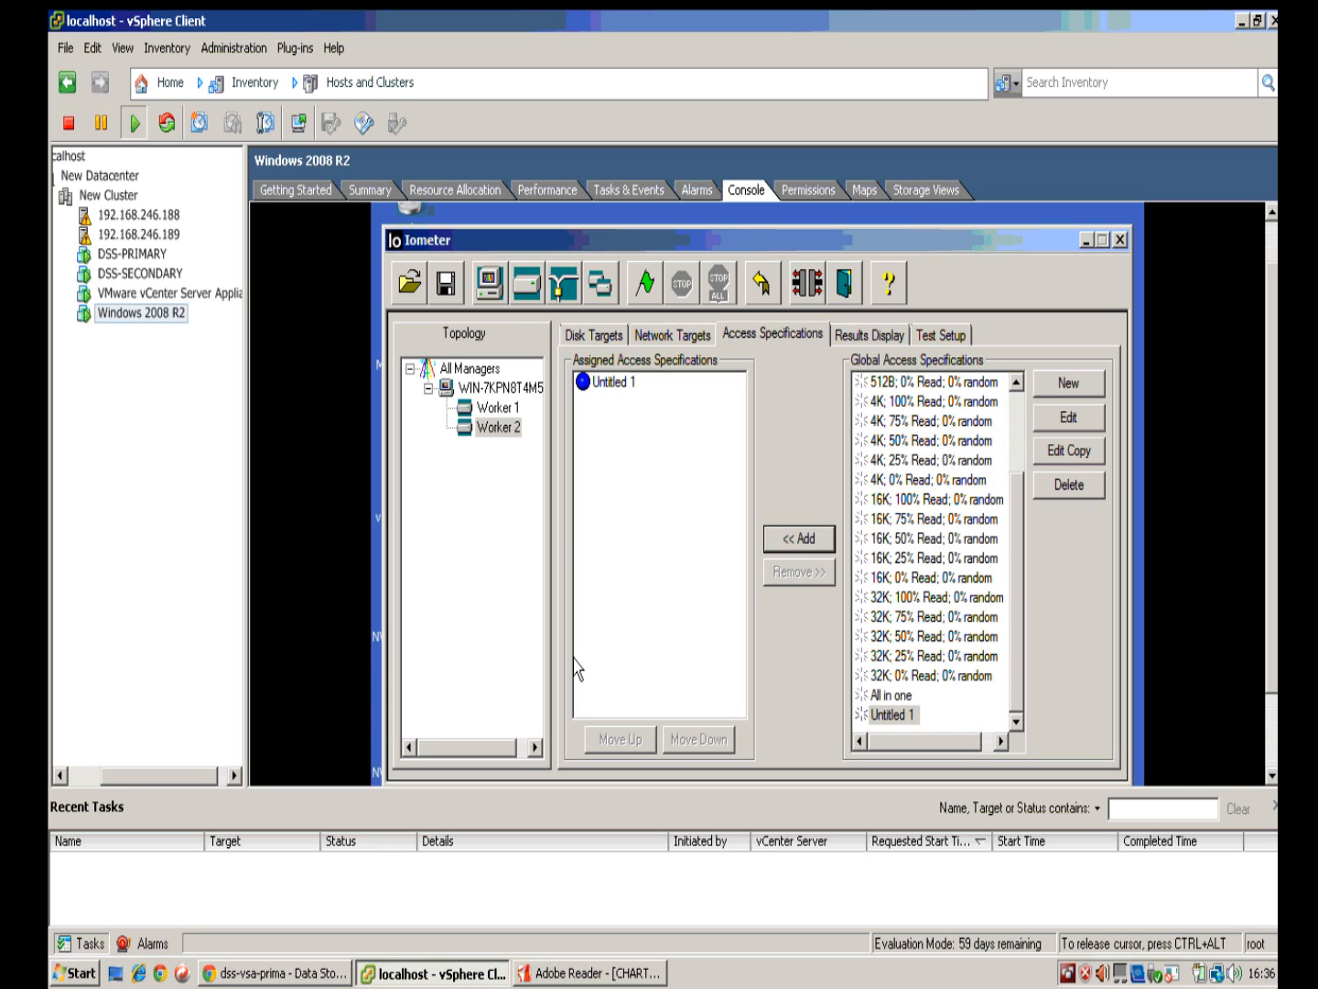
left_click(600, 382)
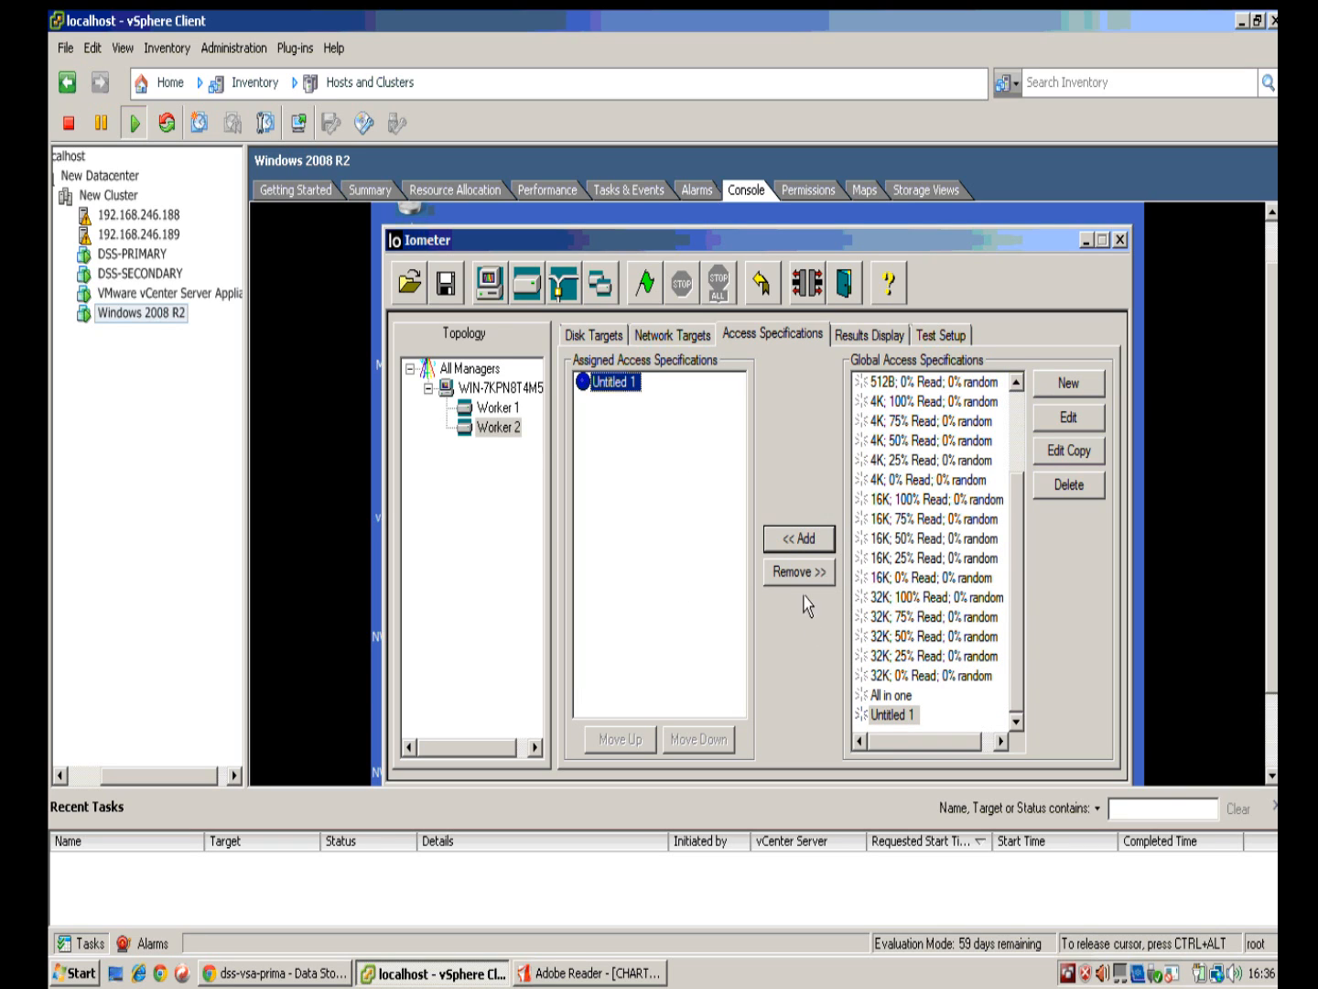
left_click(796, 573)
left_click(500, 387)
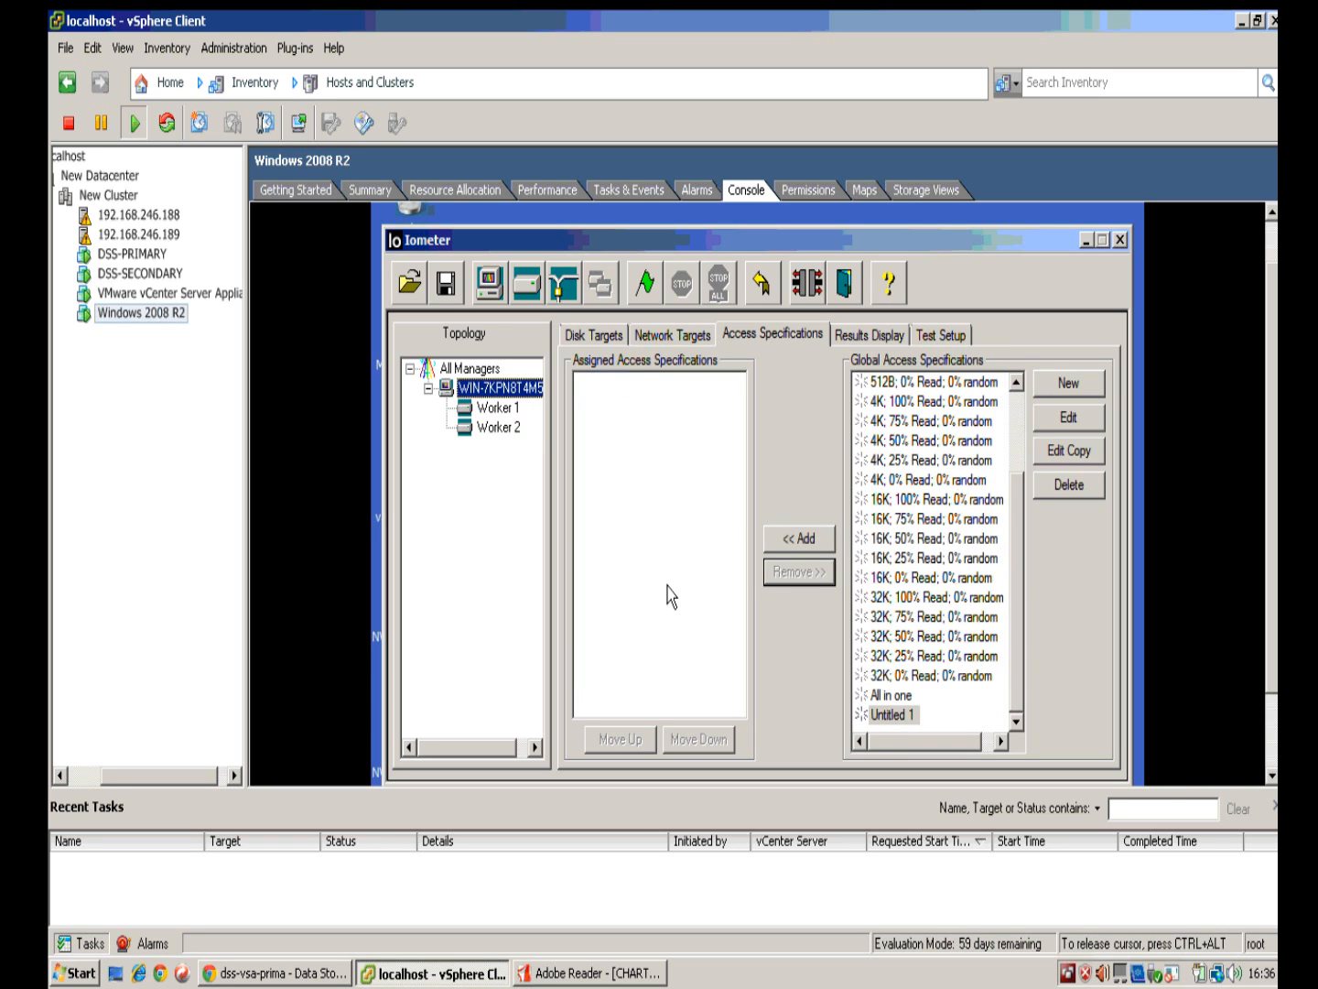
left_click(492, 429)
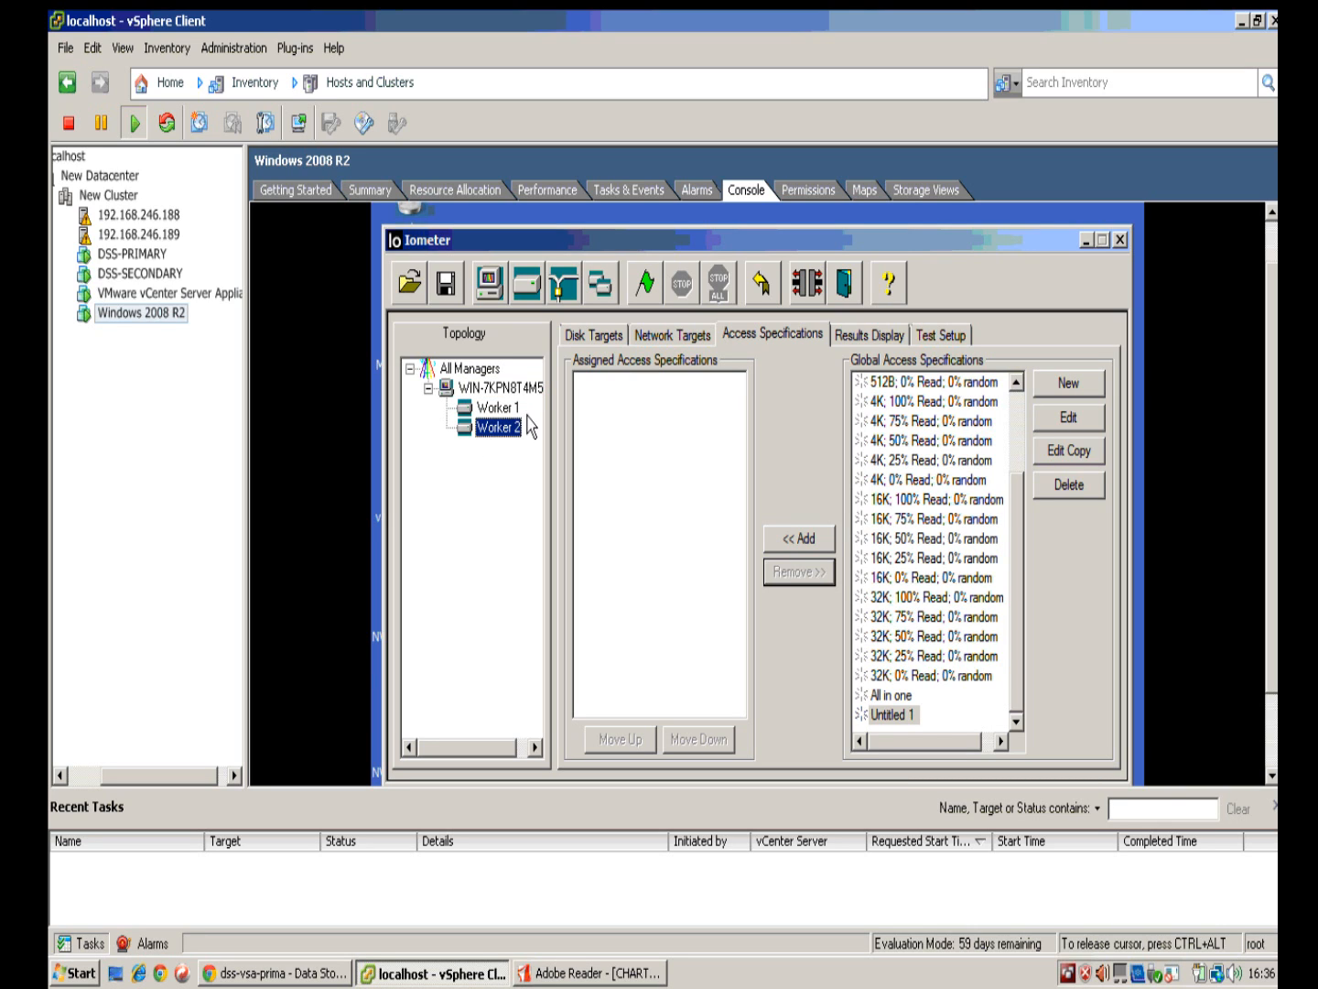
left_click(499, 407)
left_click(476, 424)
Step: Assign Untitled 1 to all of the manager's workers
left_click(486, 384)
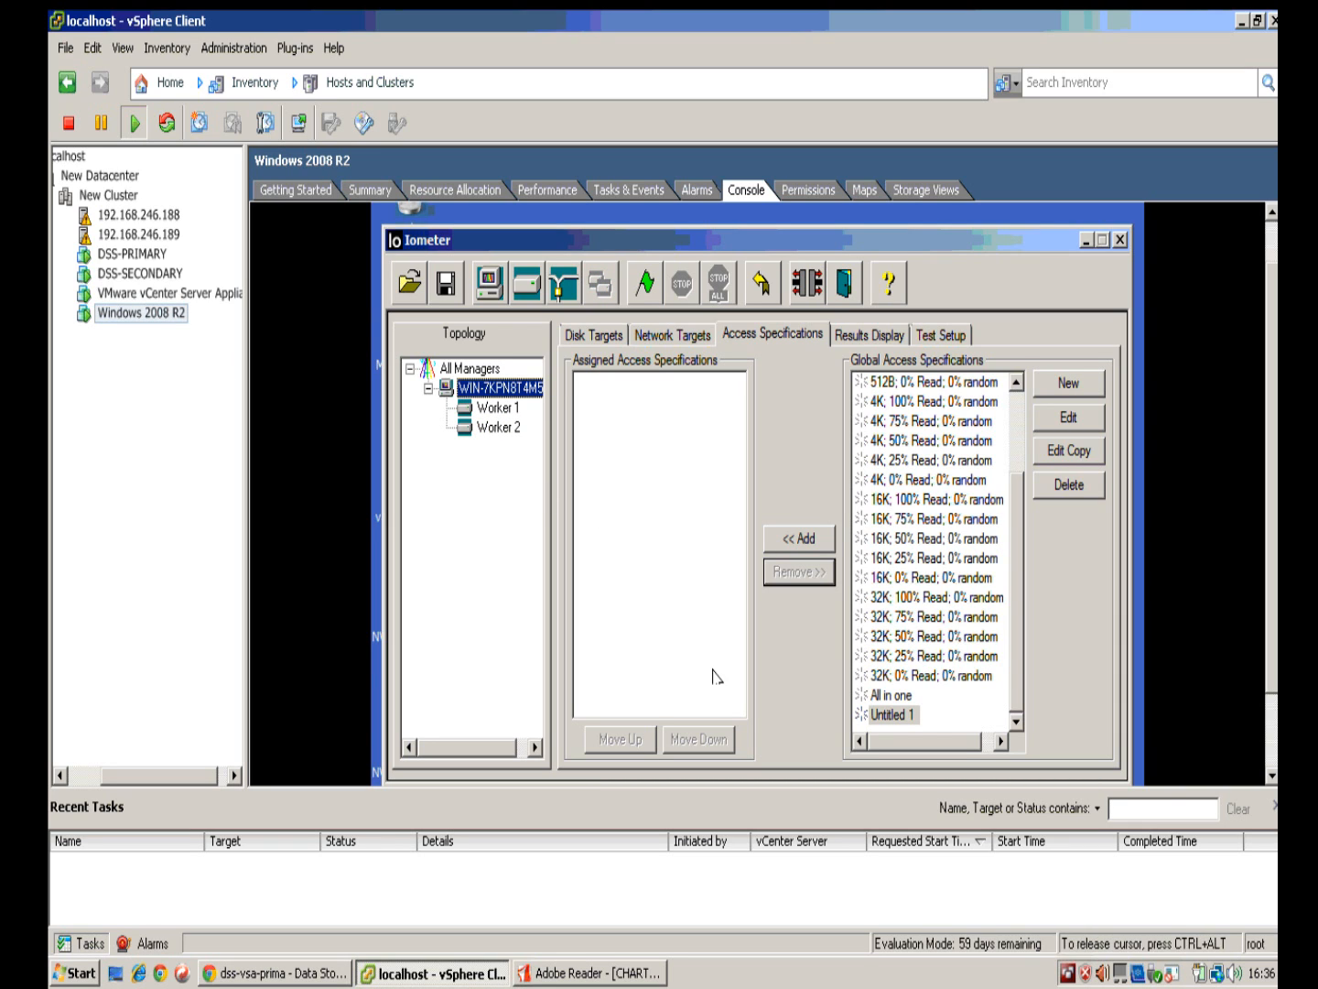
left_click(887, 716)
left_click(801, 540)
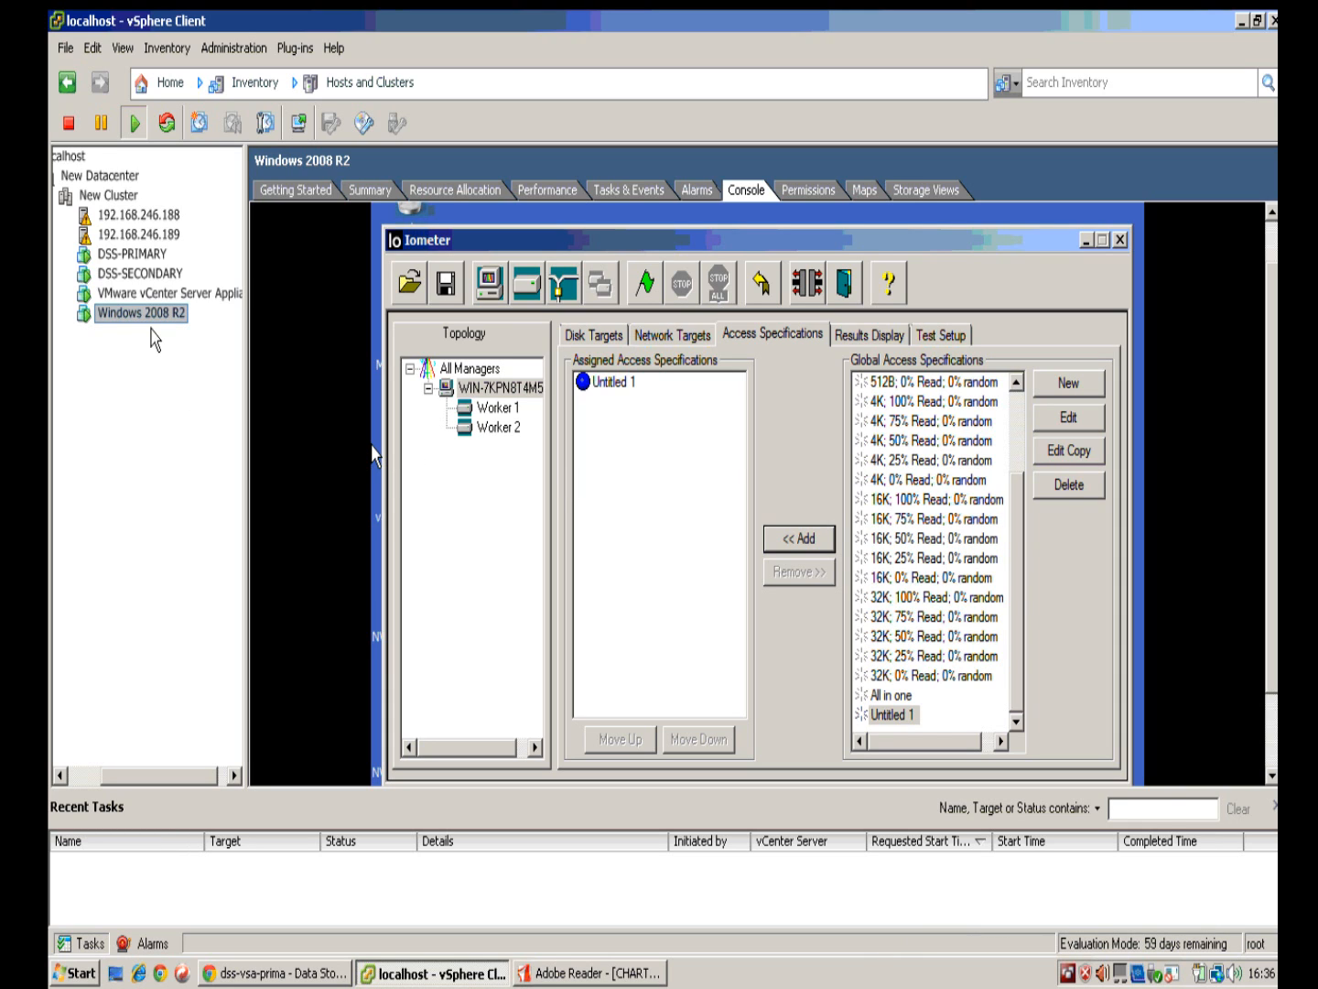
left_click(609, 540)
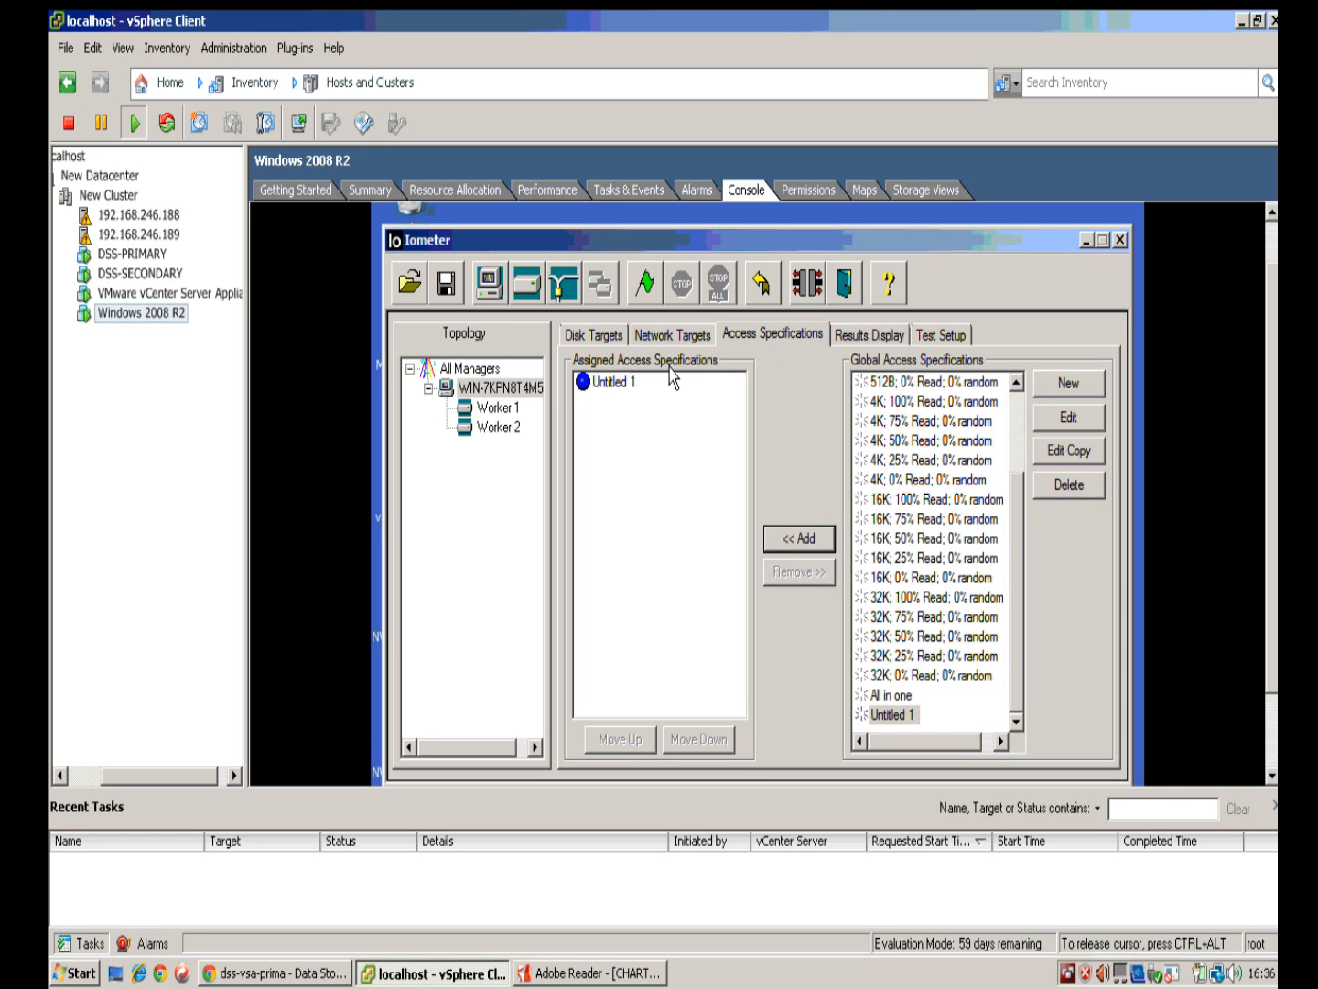
key("ctrl+alt")
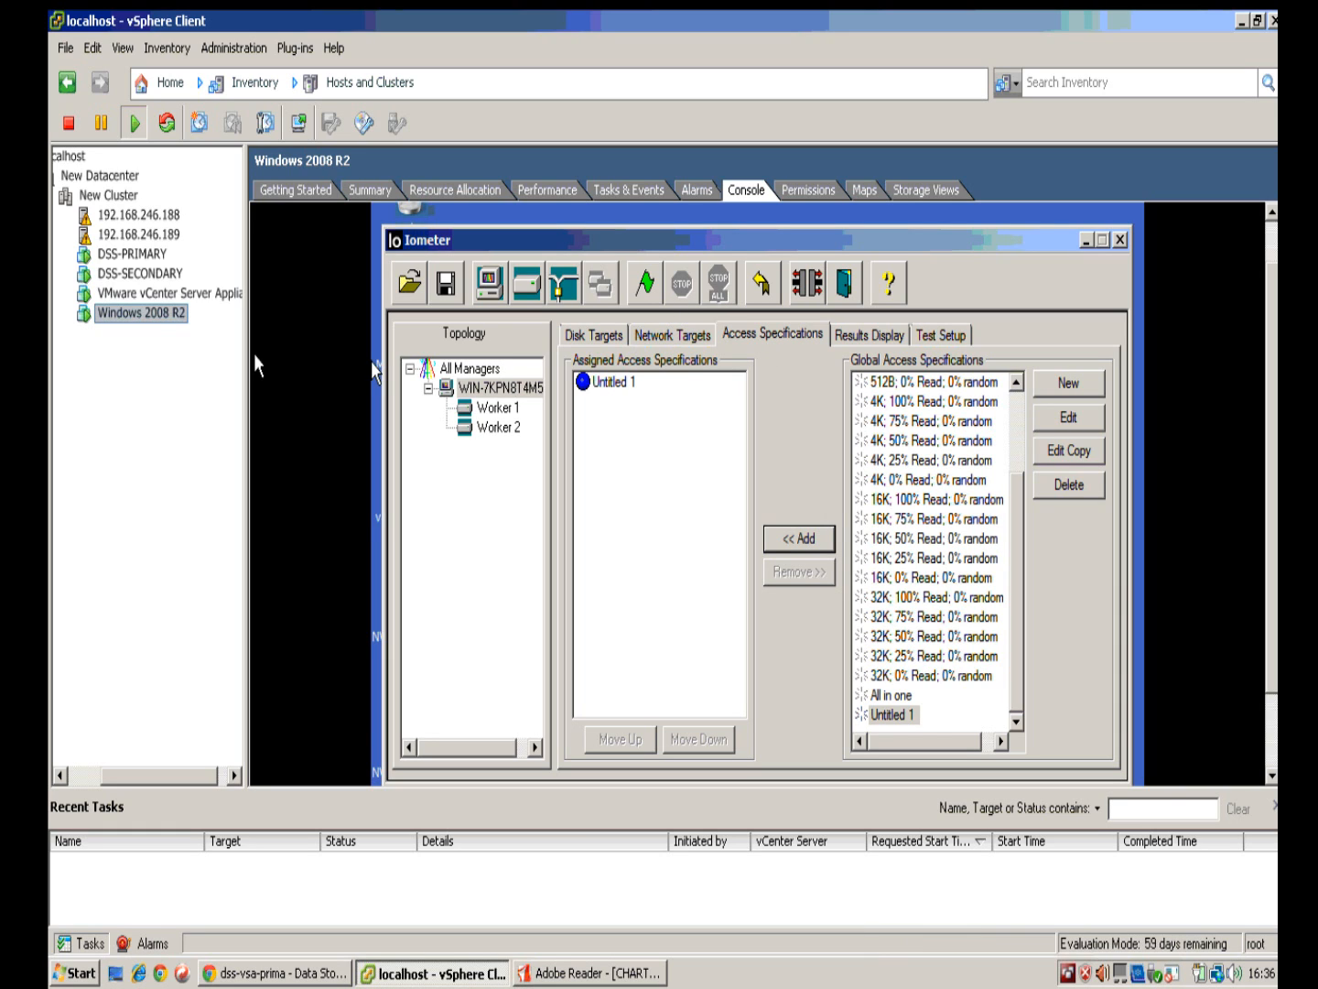
left_click(346, 393)
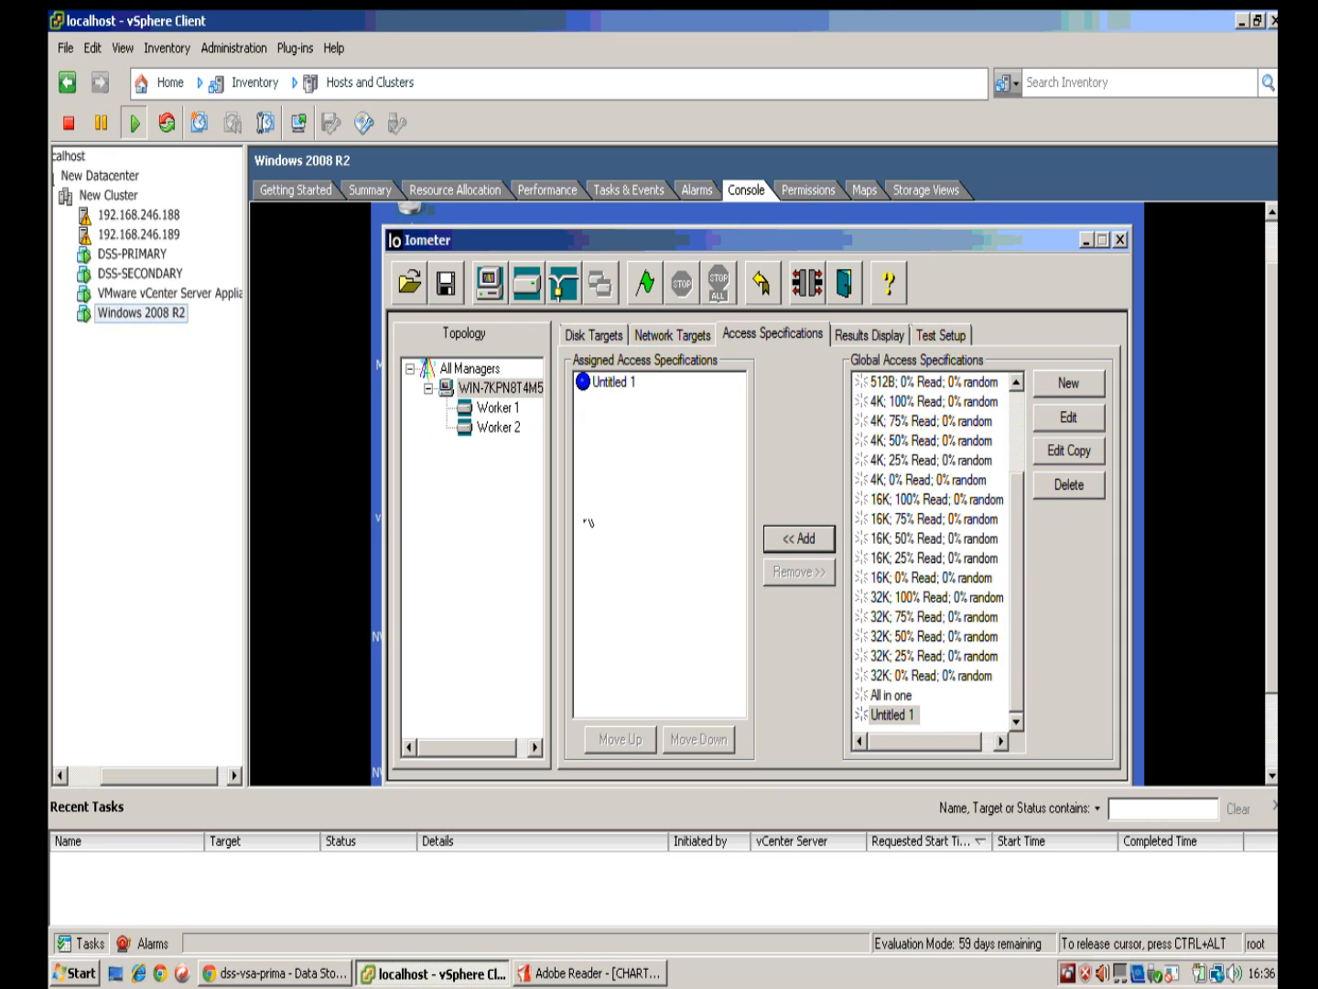
Step: Set 8 outstanding I/Os per disk target for all the manager's workers in Iometer
left_click(586, 332)
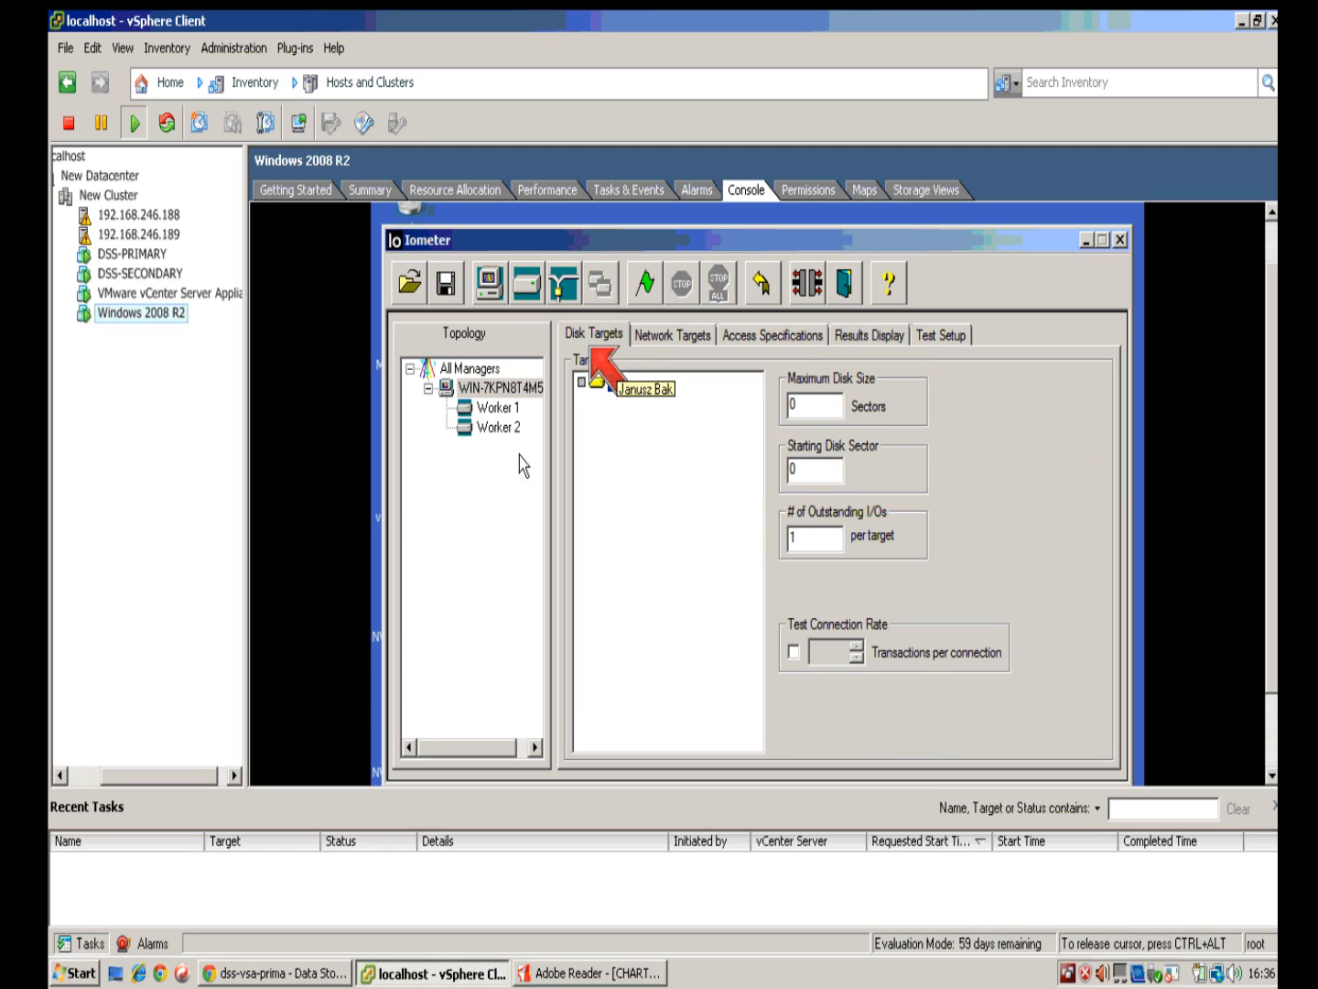
left_click(492, 408)
left_click(510, 428)
left_click(511, 409)
left_click(510, 427)
left_click(508, 408)
left_click(507, 390)
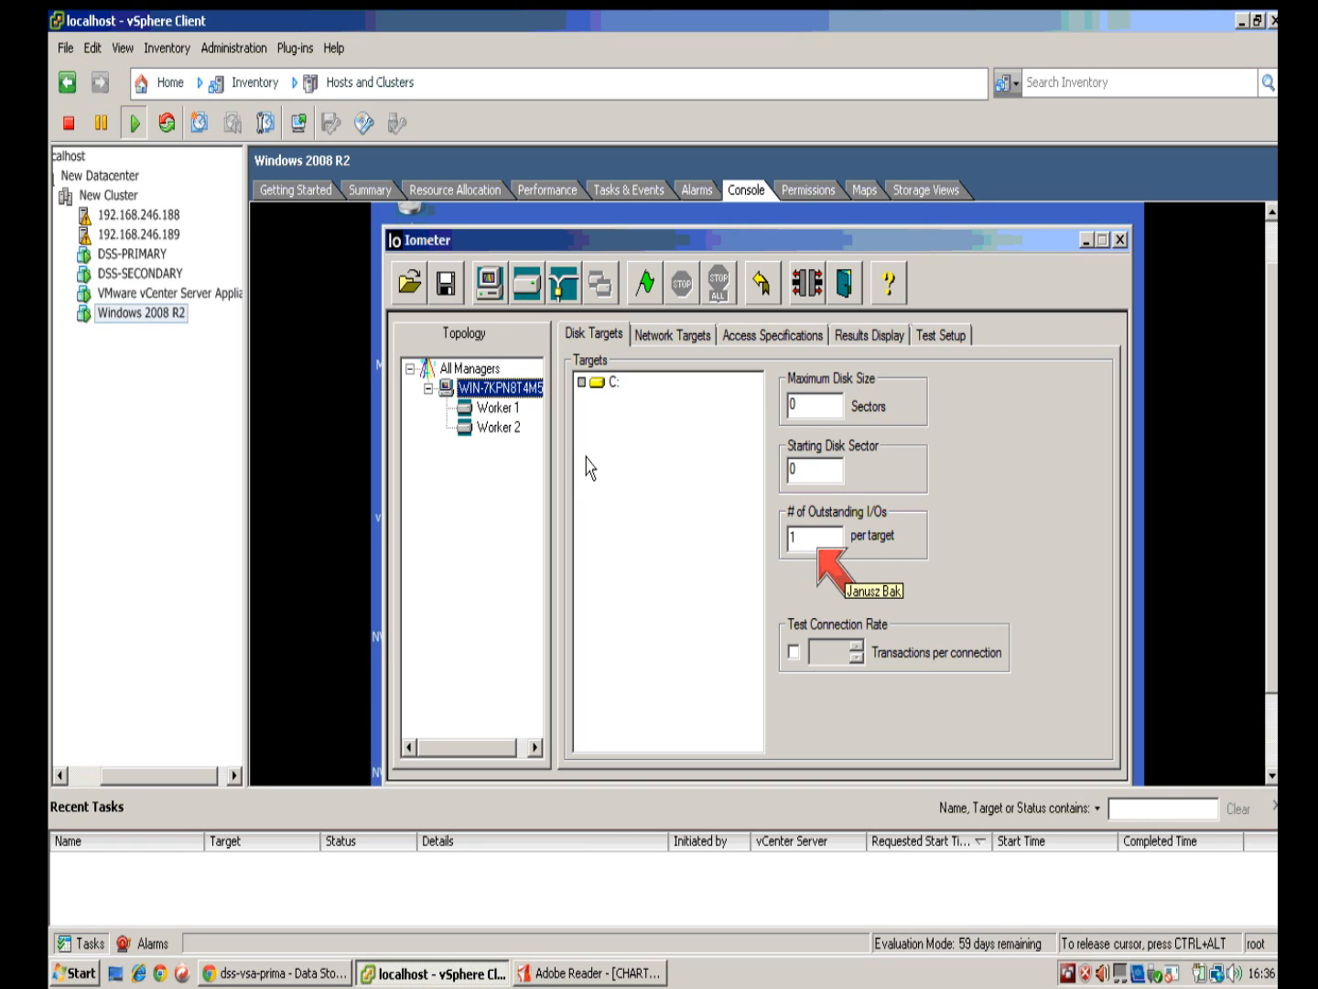
left_click(799, 537)
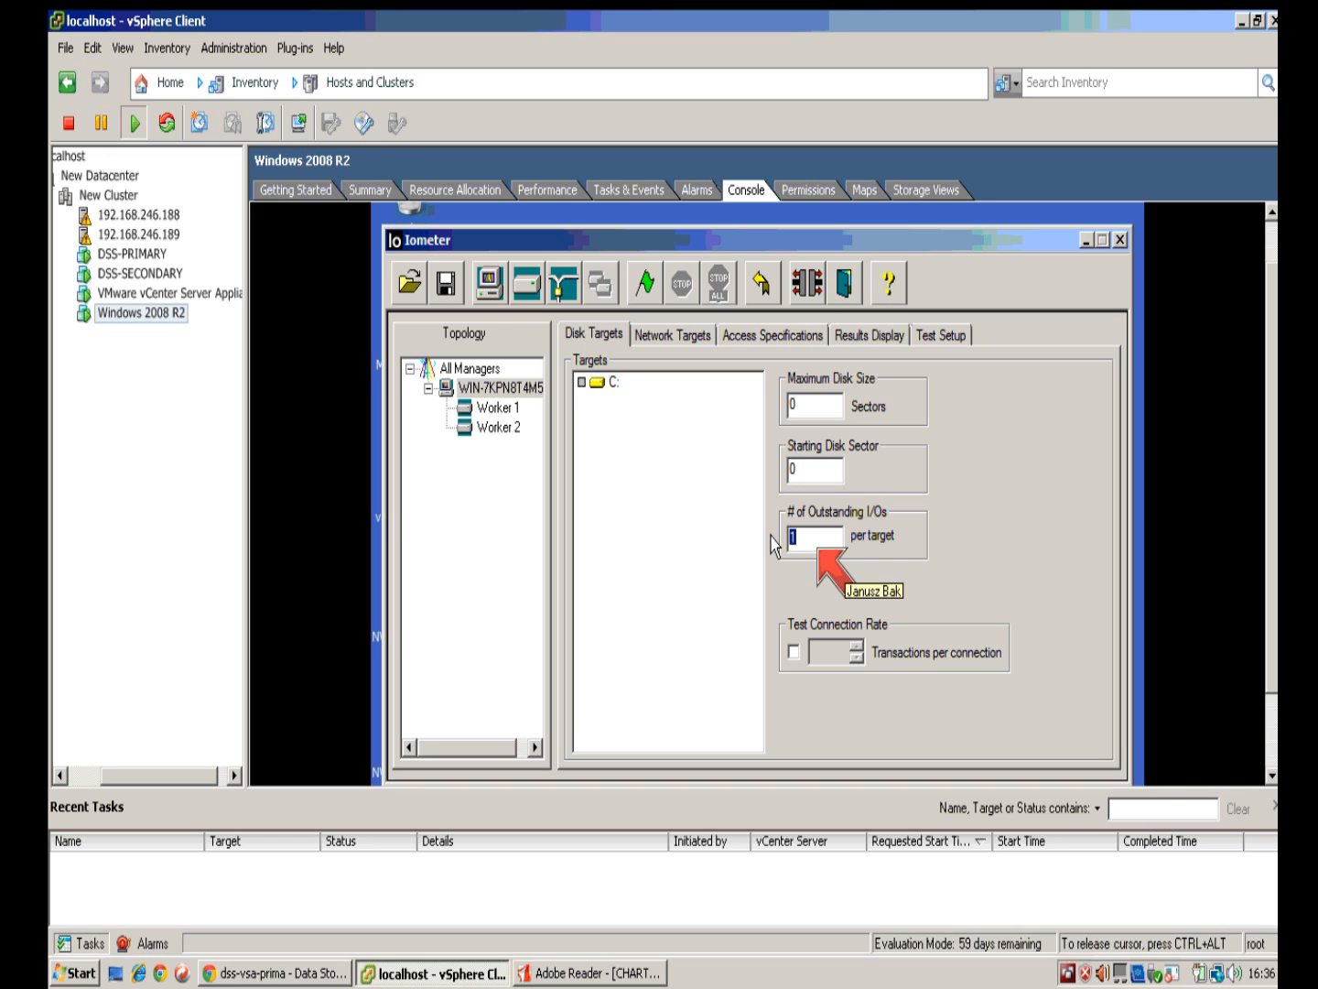
type("8")
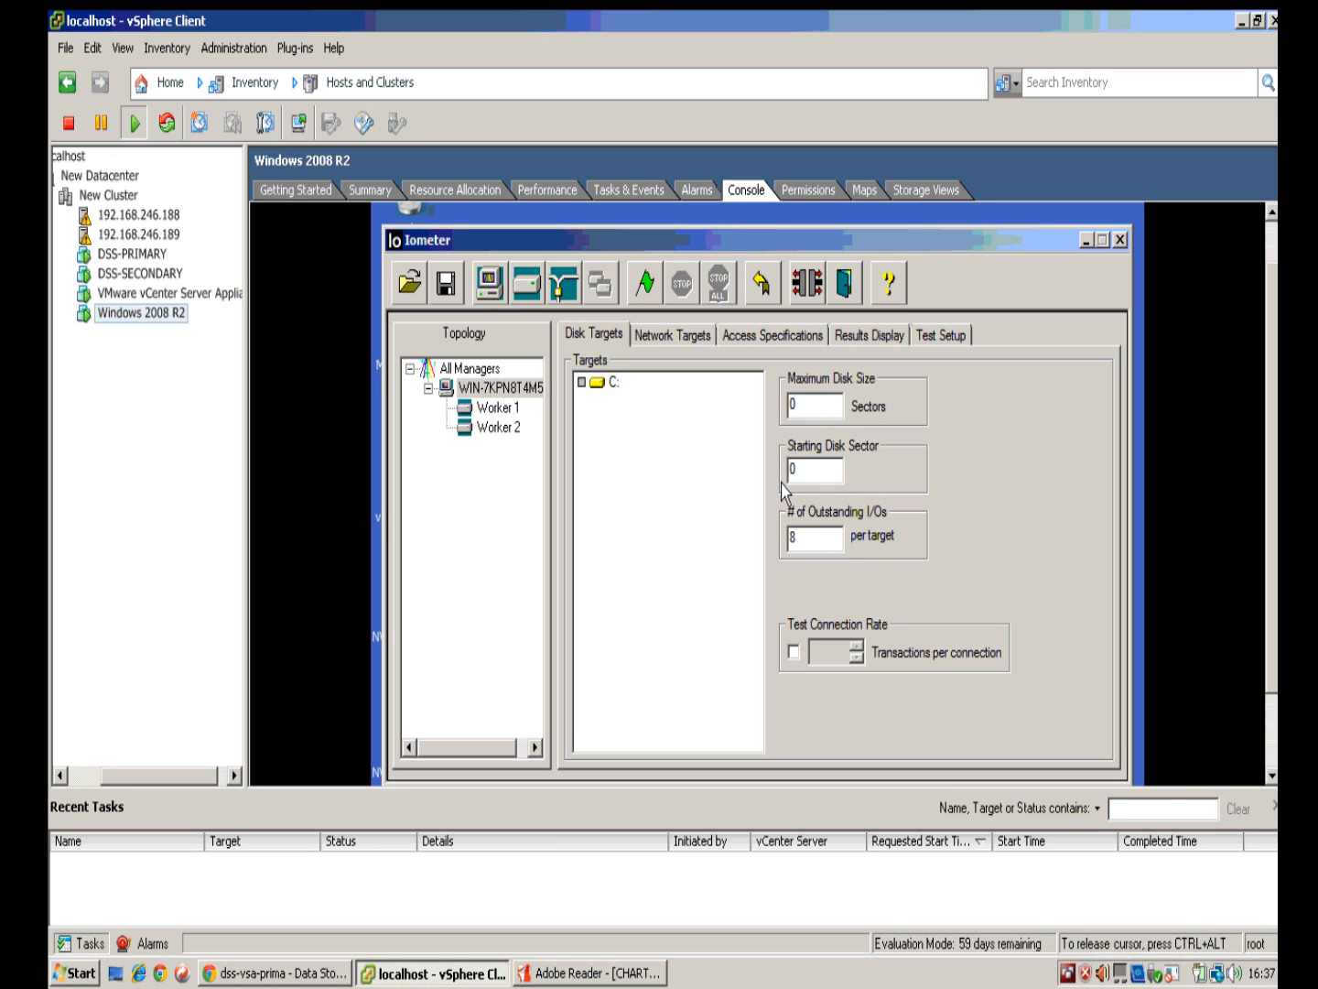
left_click(671, 334)
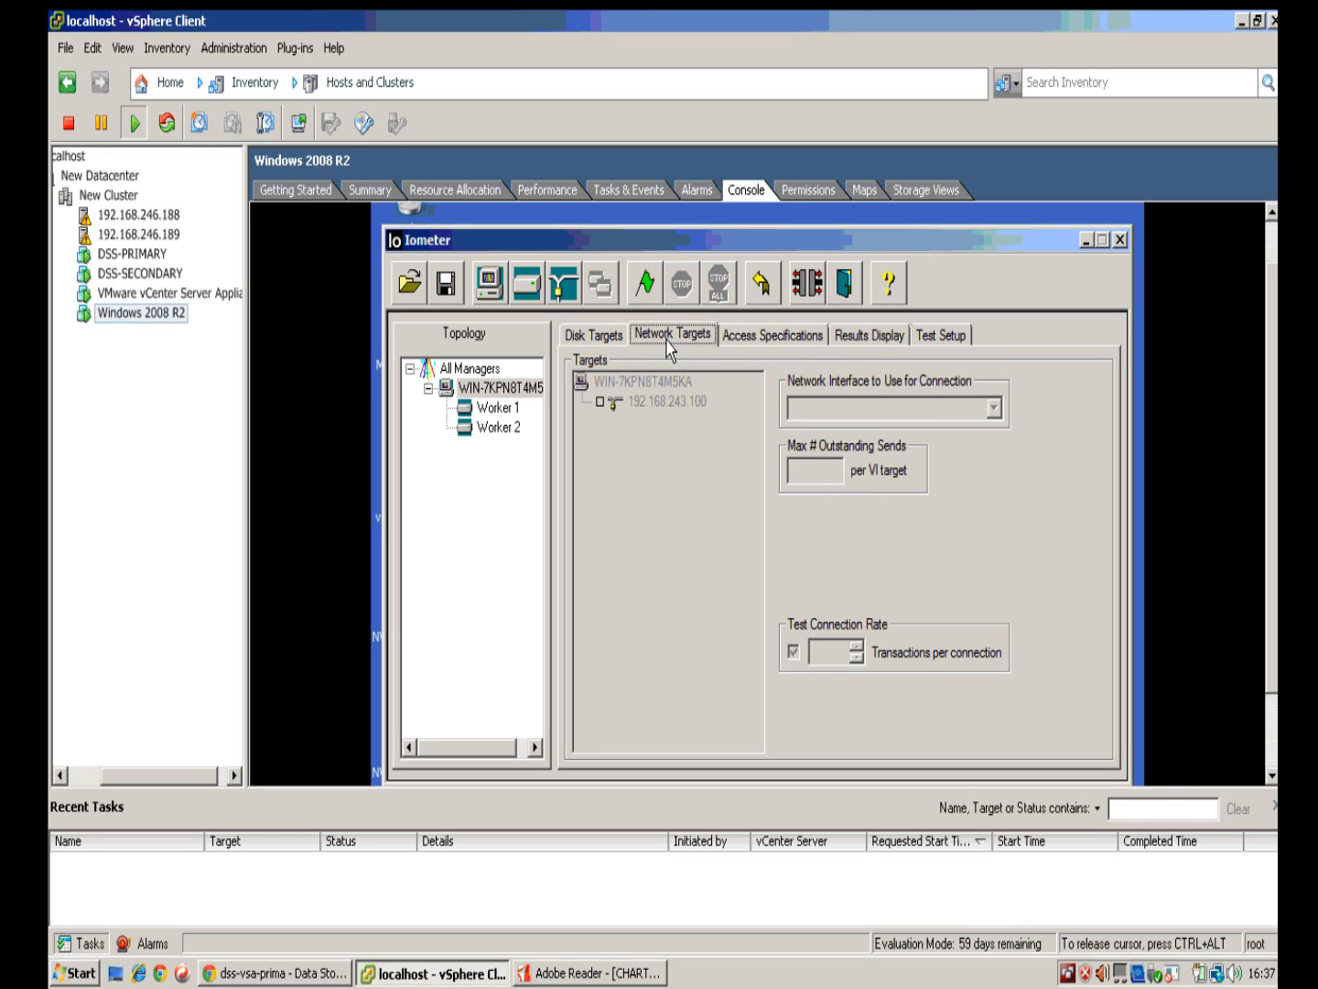
left_click(605, 336)
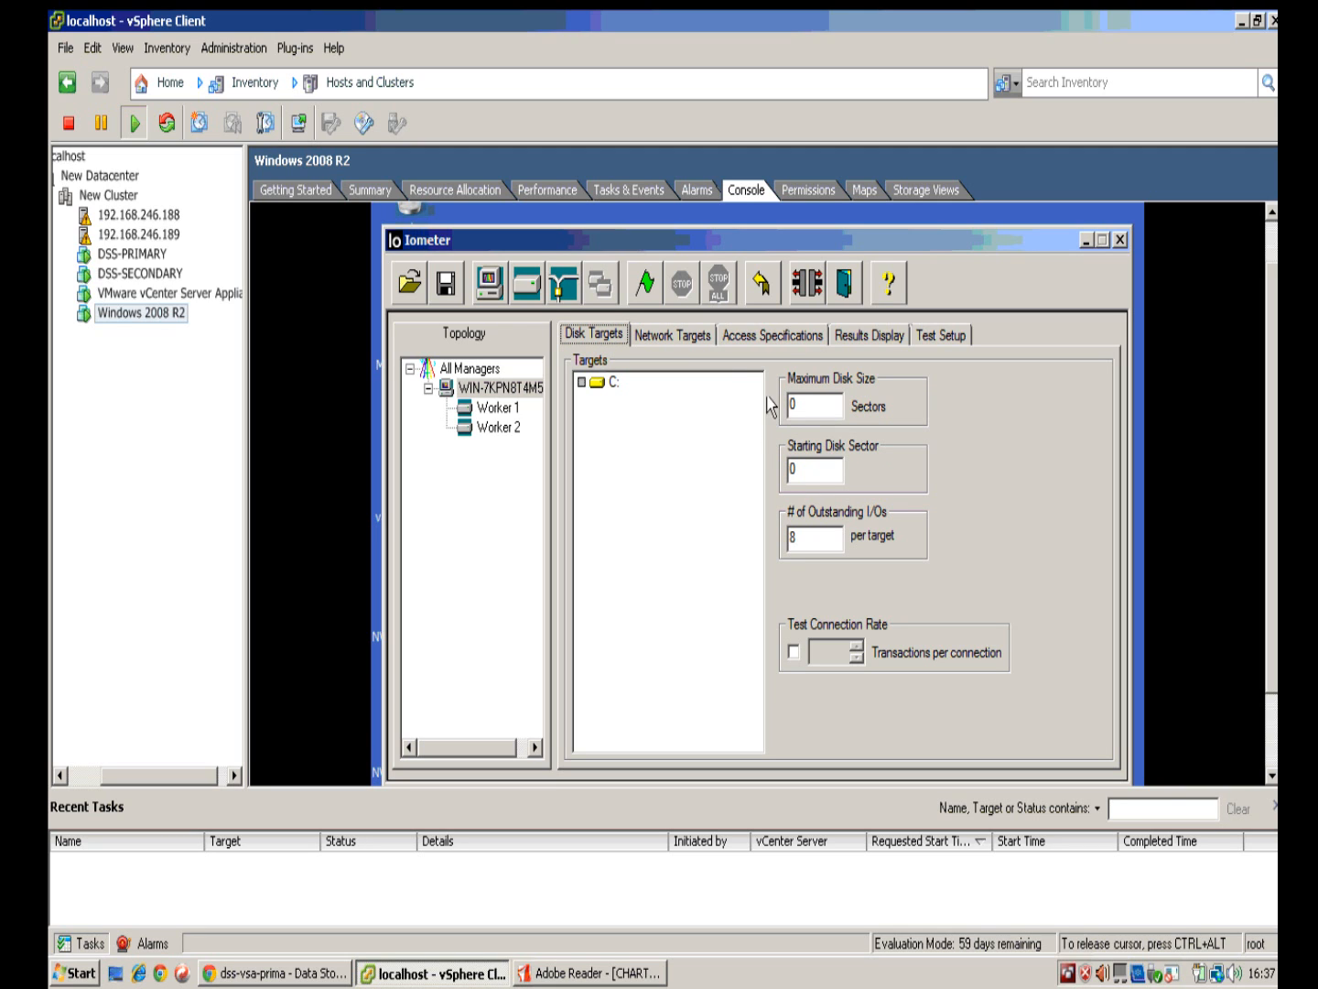
left_click(759, 343)
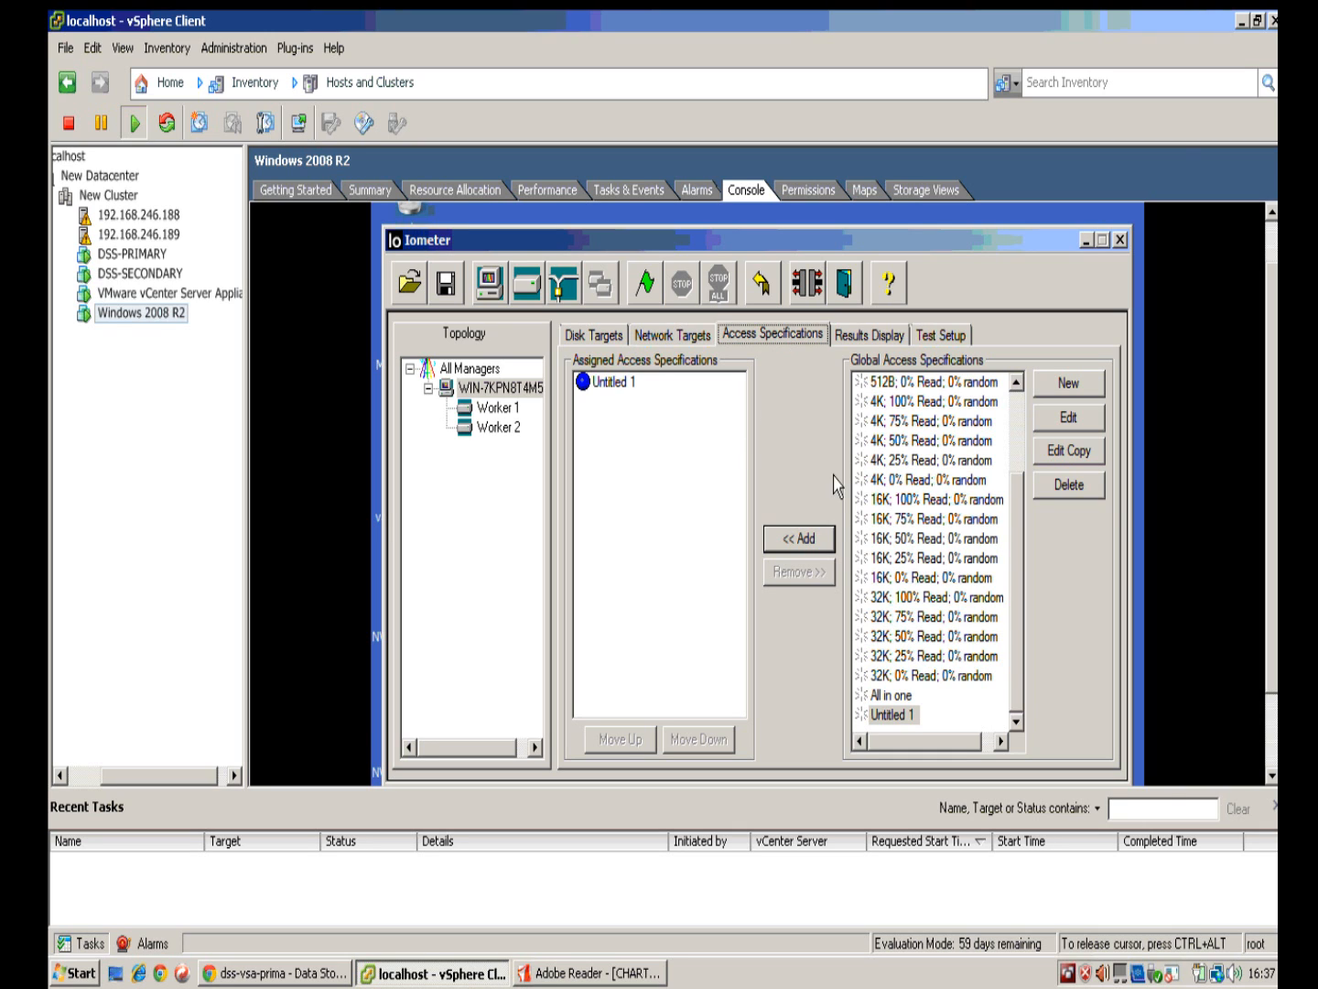
Step: Start the Iometer test without saving results and watch live results with adjusted update frequency
left_click(646, 284)
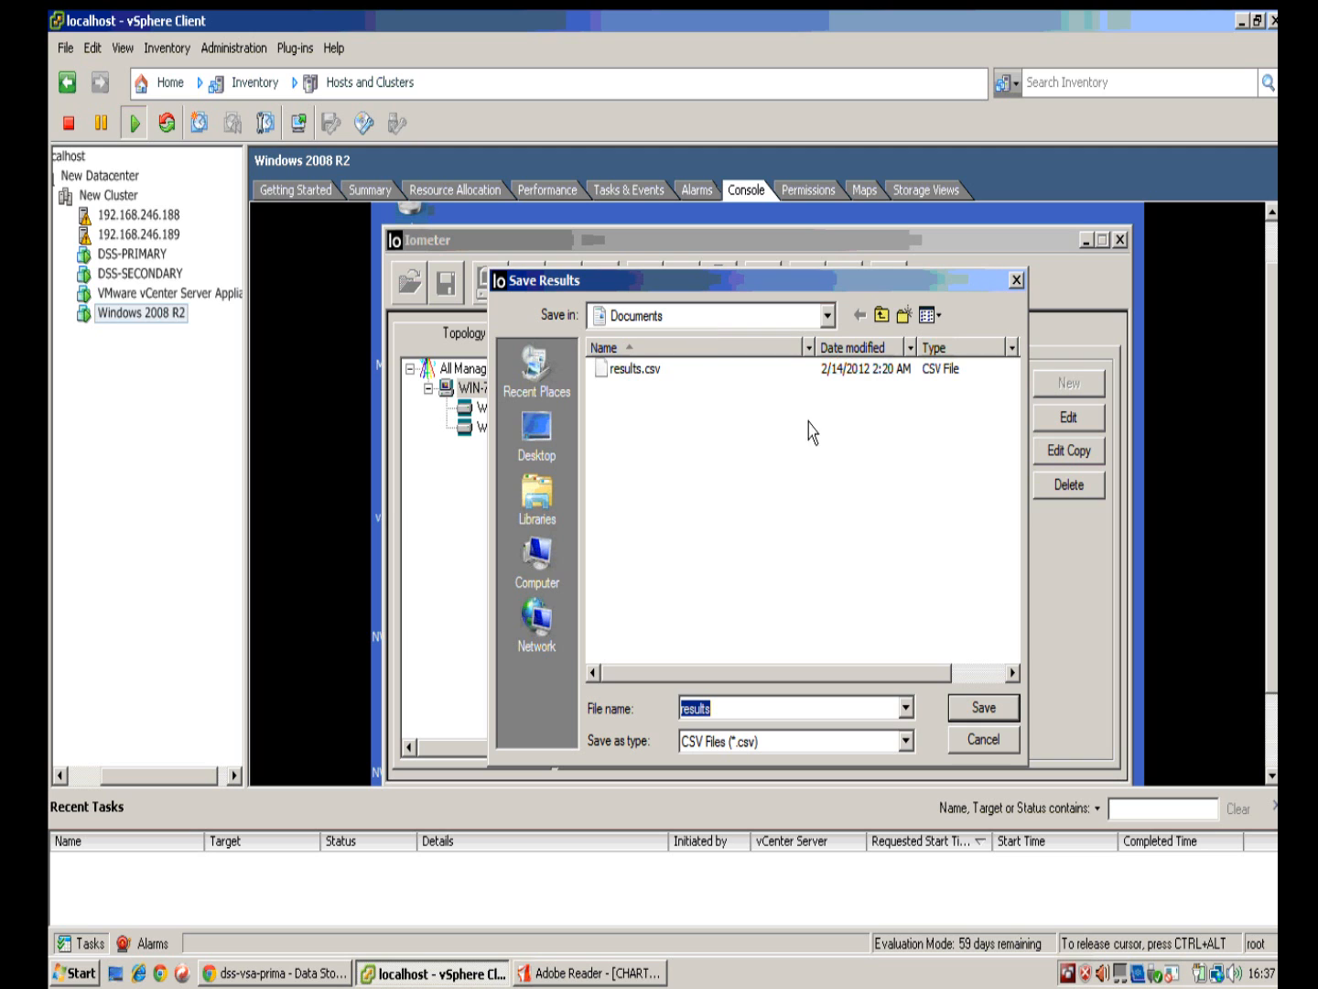
left_click(996, 745)
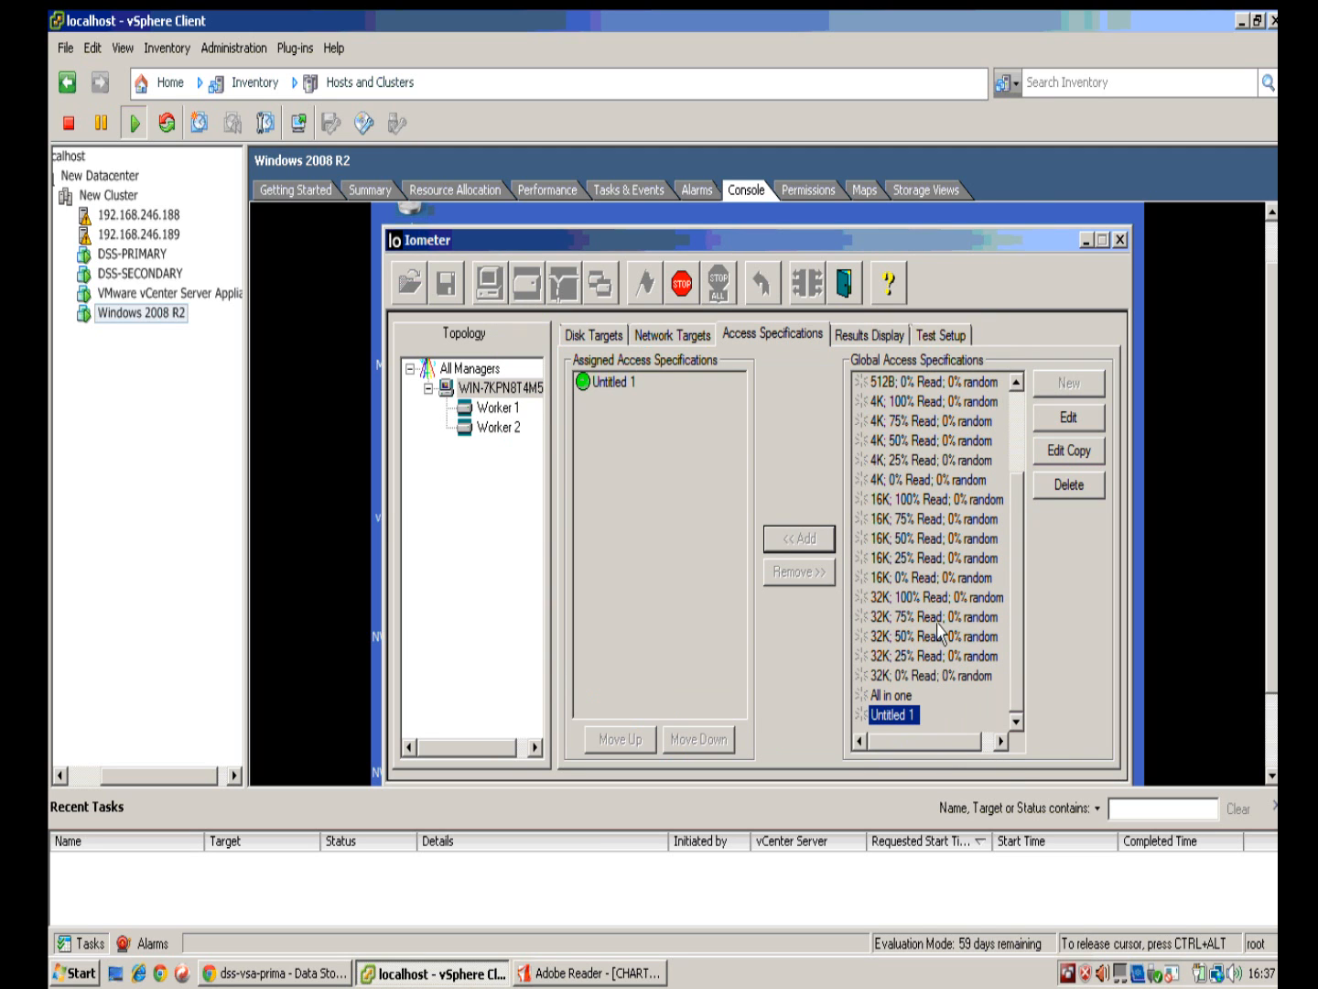
left_click(869, 335)
left_click_drag(1099, 384, 860, 382)
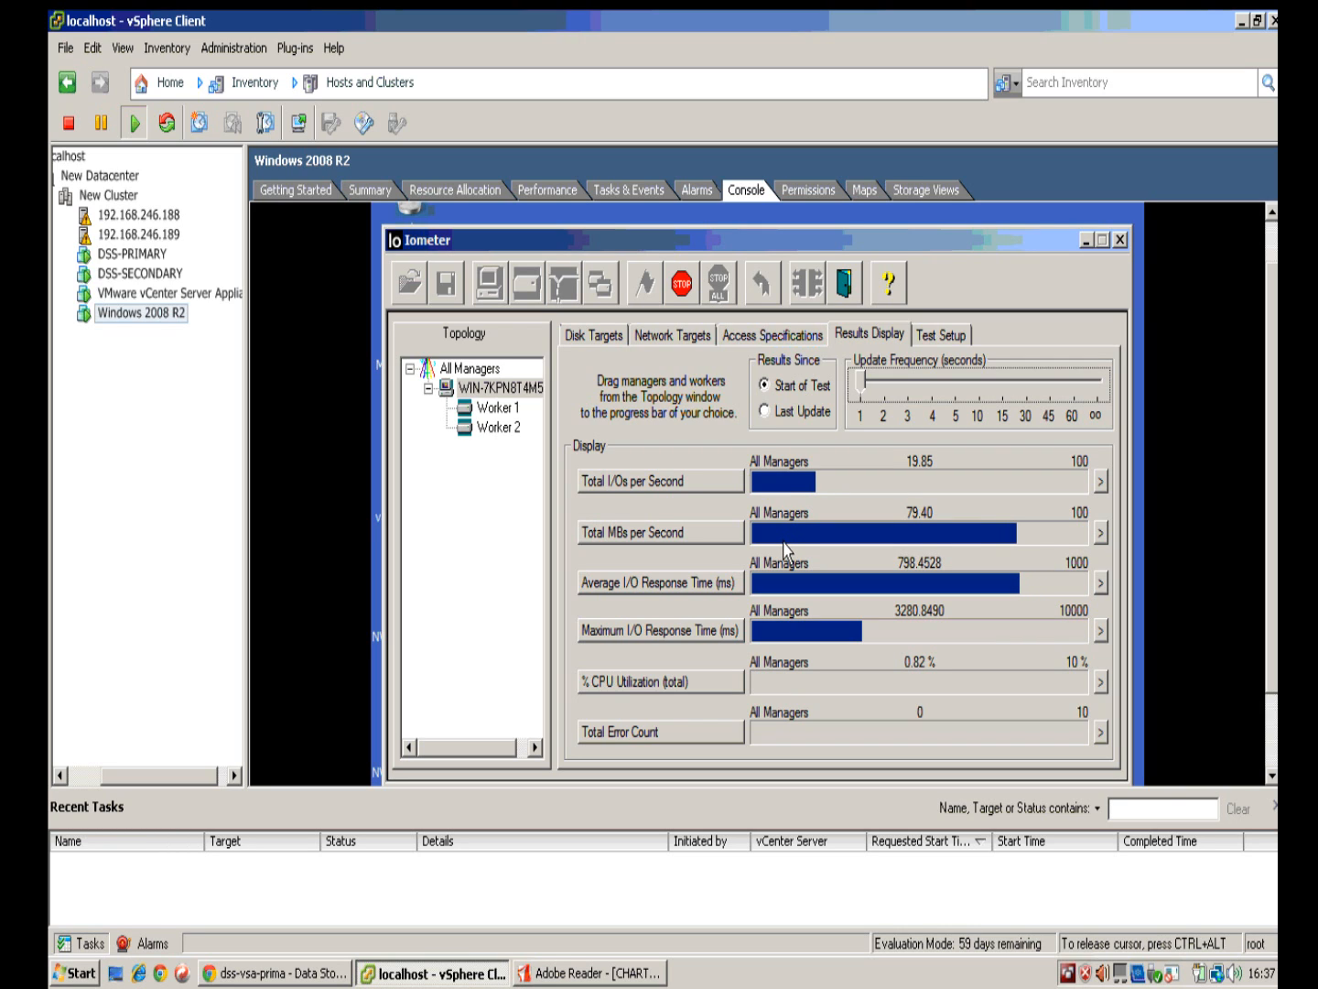
key("ctrl+alt")
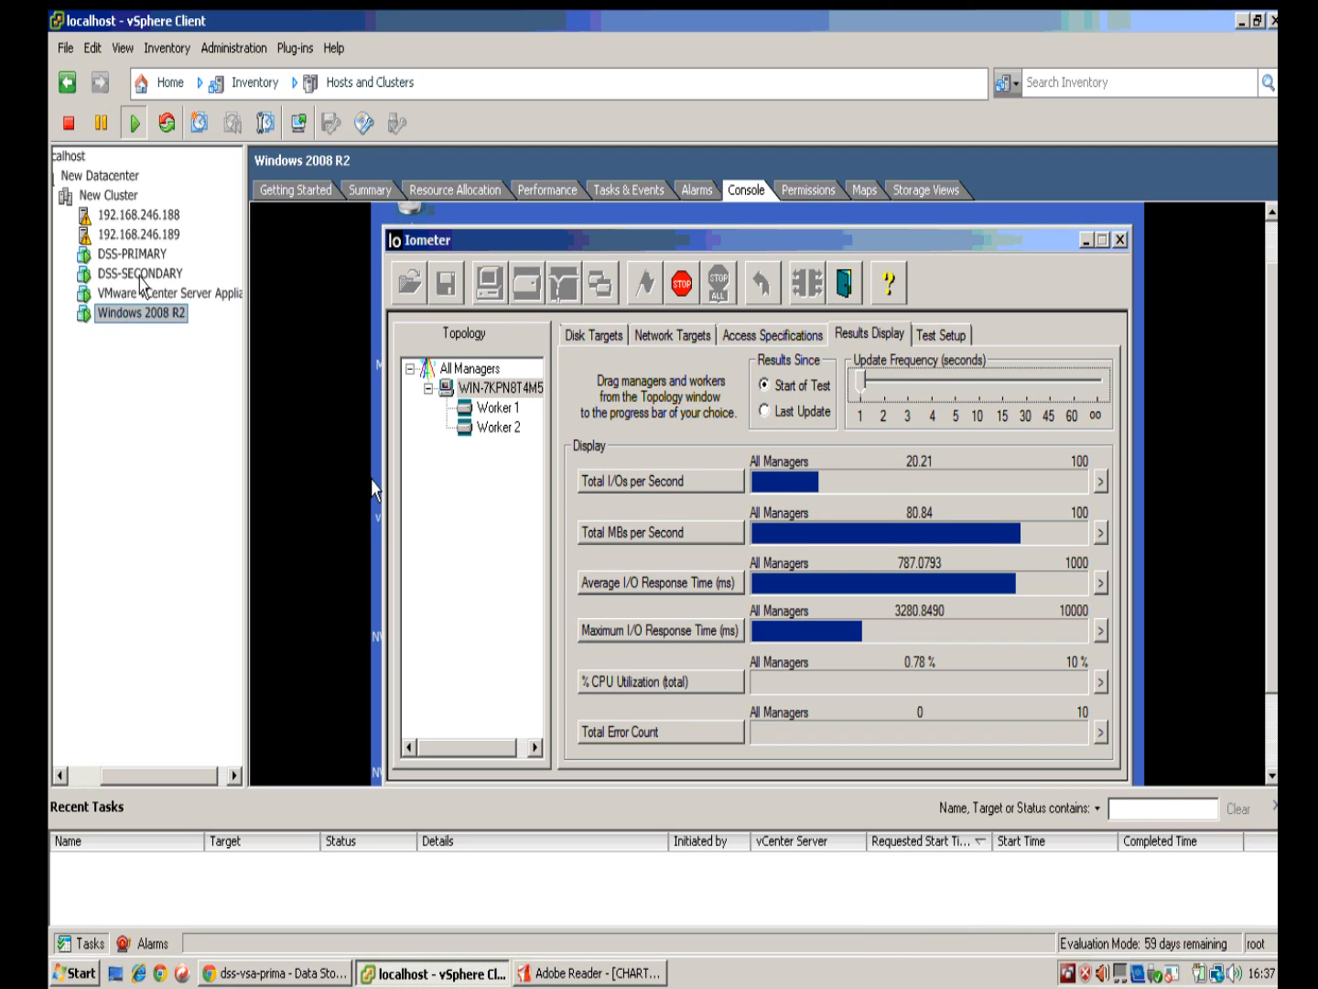
Step: Reset the DSS-PRIMARY virtual machine via Power > Reset and confirm it
right_click(144, 255)
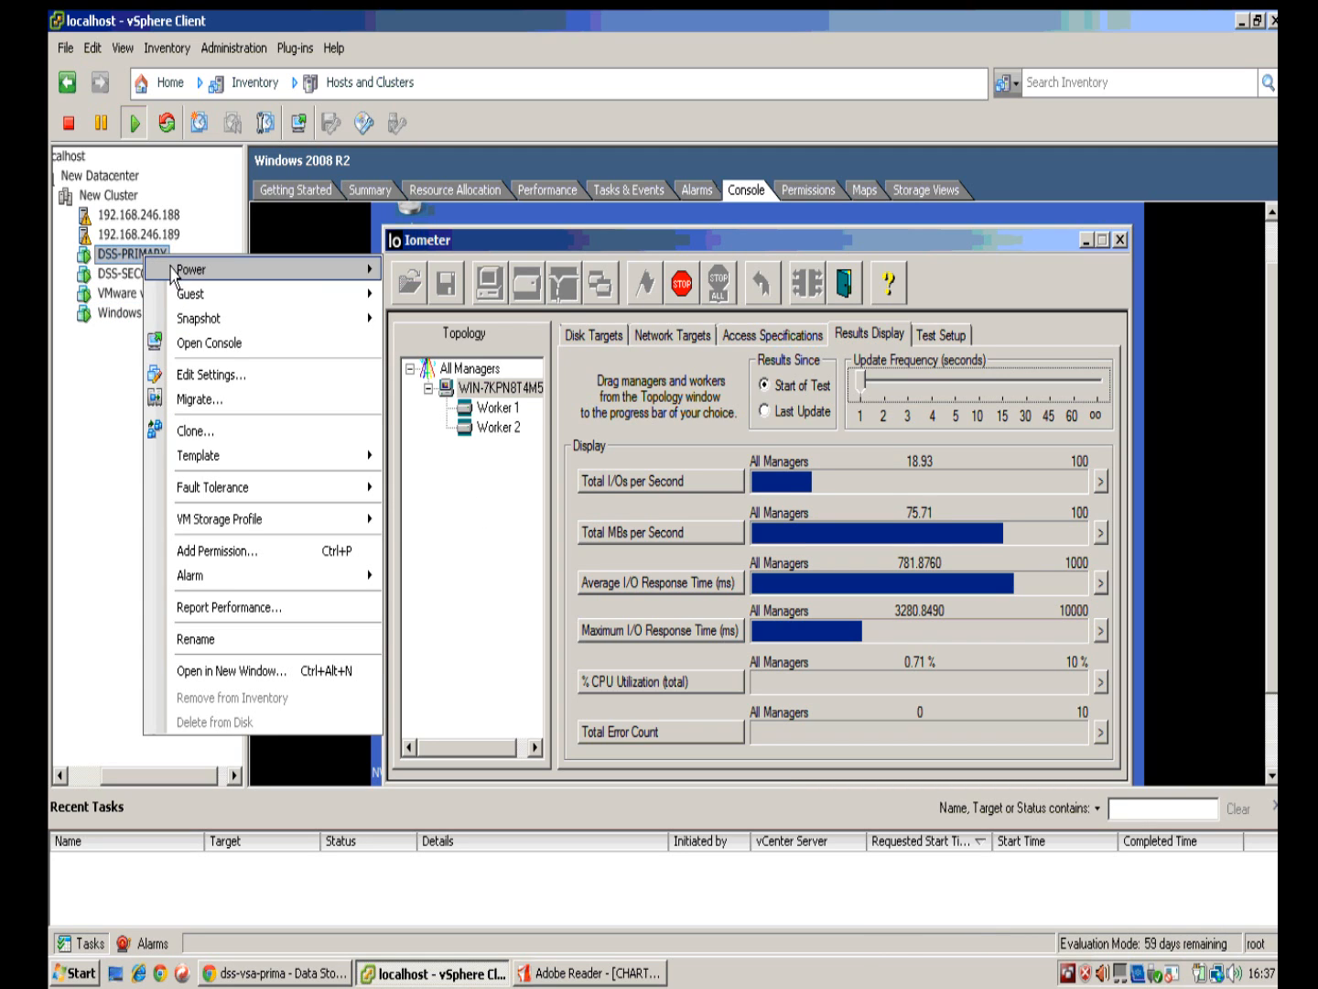
mouse_move(199, 275)
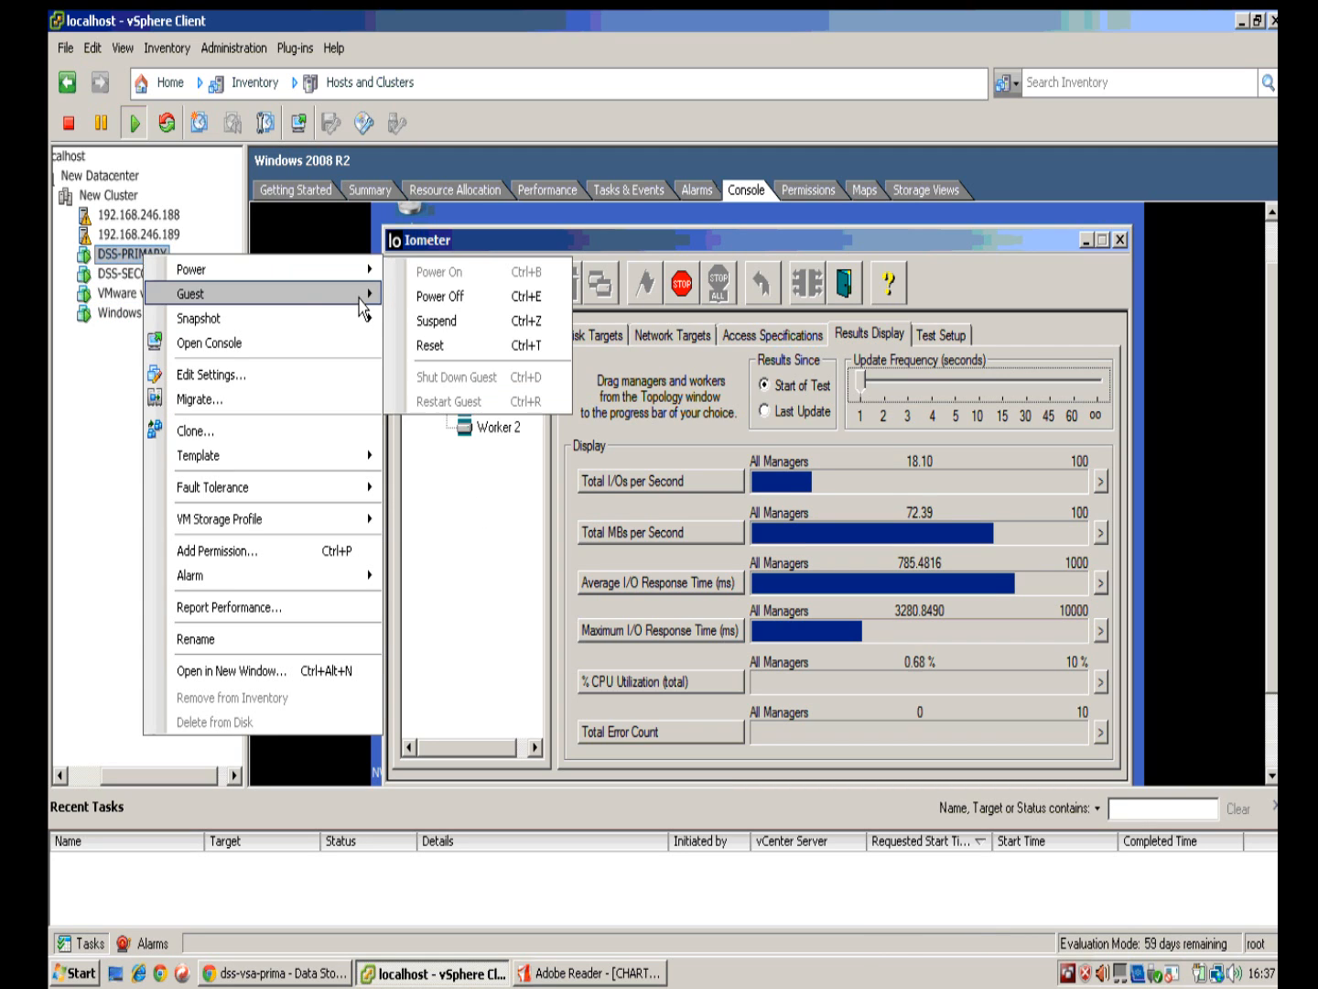
left_click(430, 346)
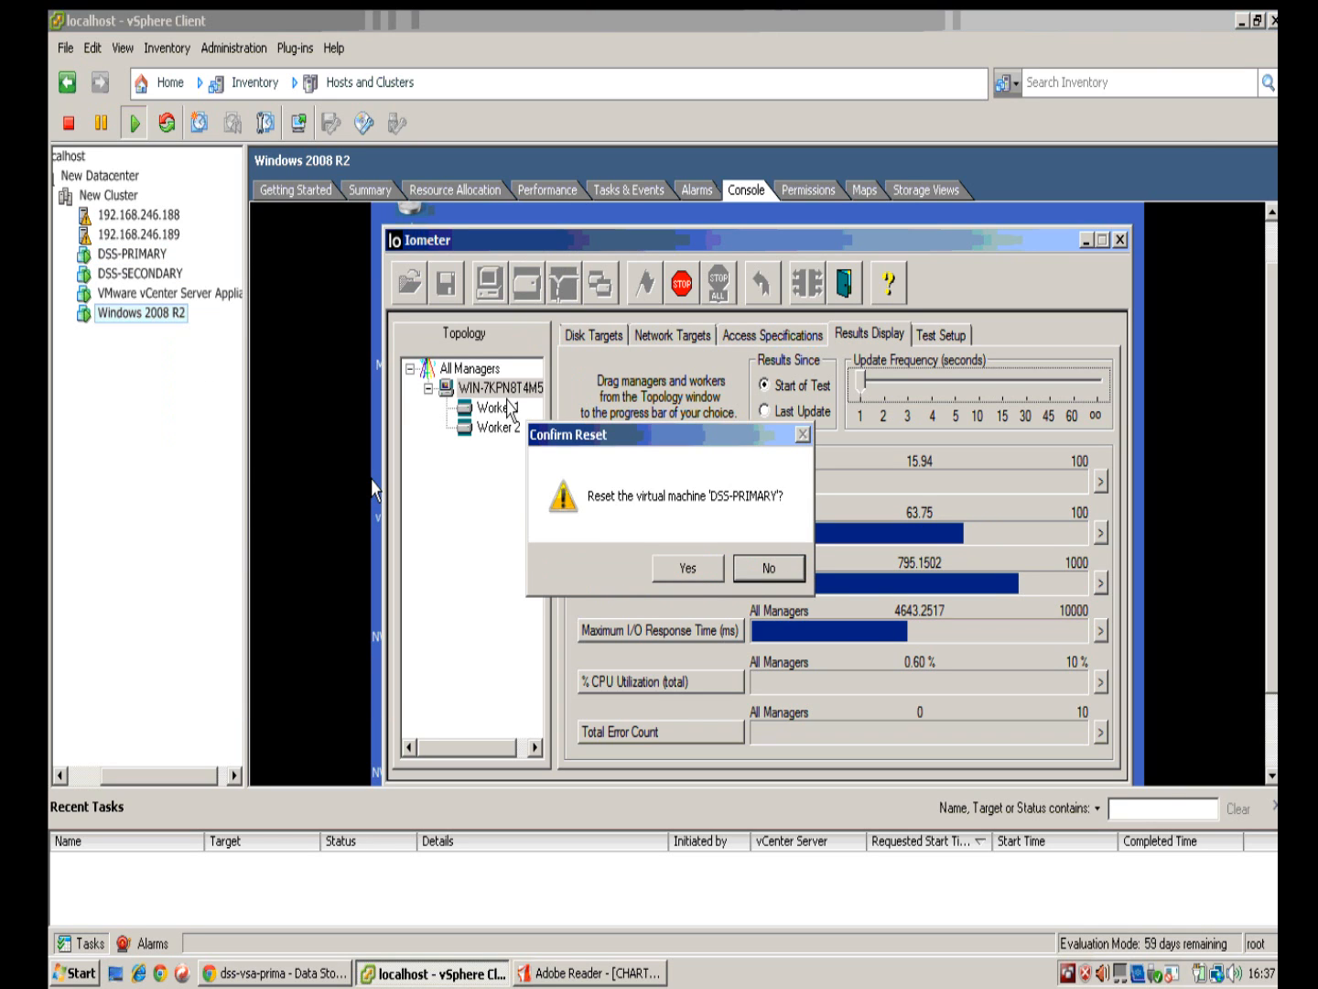
left_click(699, 570)
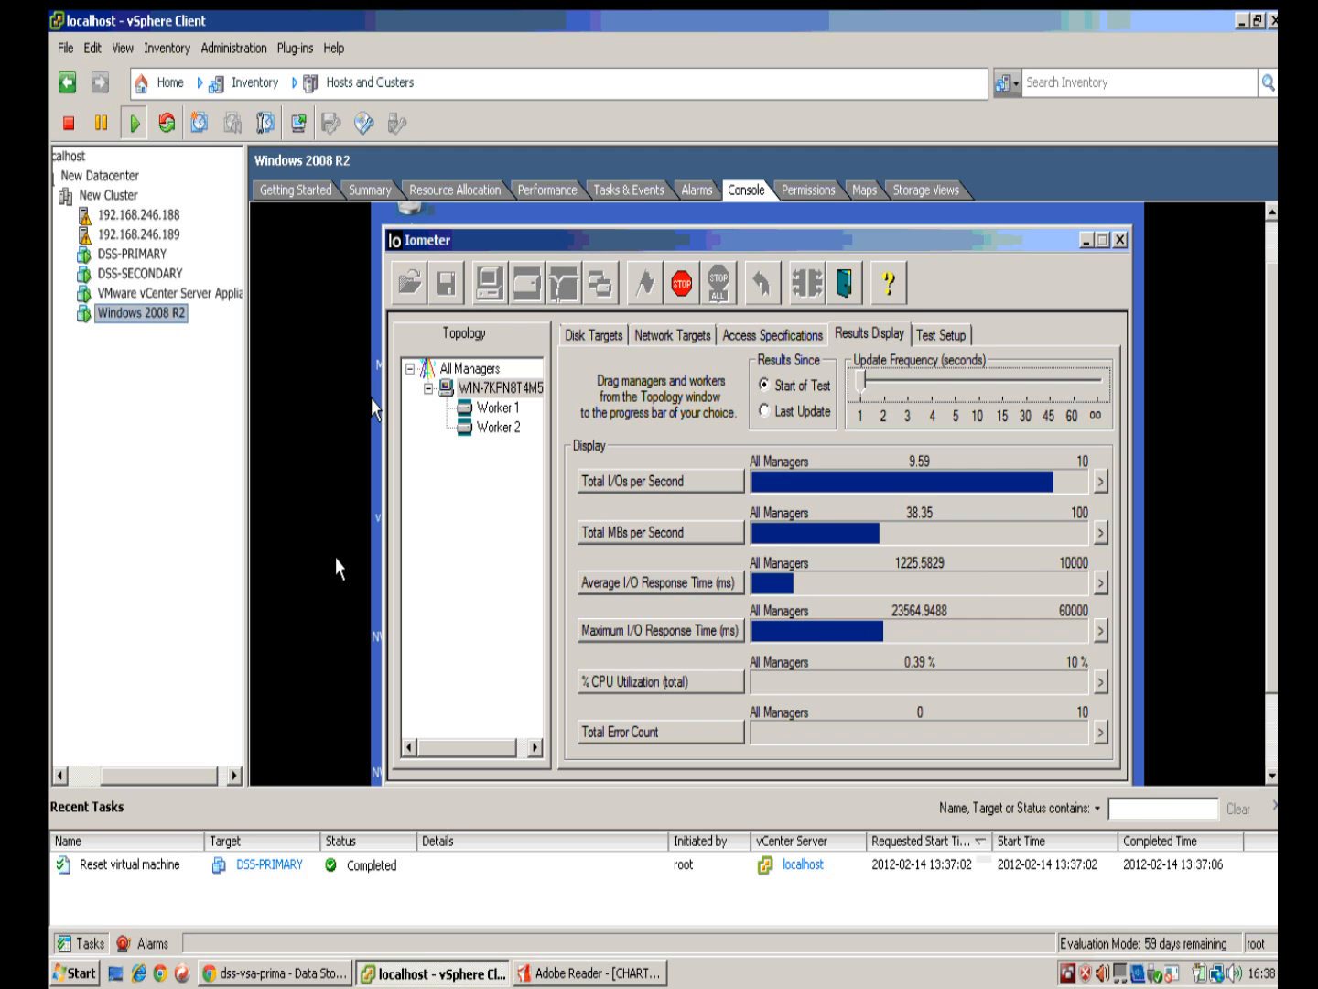
Step: Open the secondary node's SETUP > network > Failover status page in Chrome
left_click(294, 973)
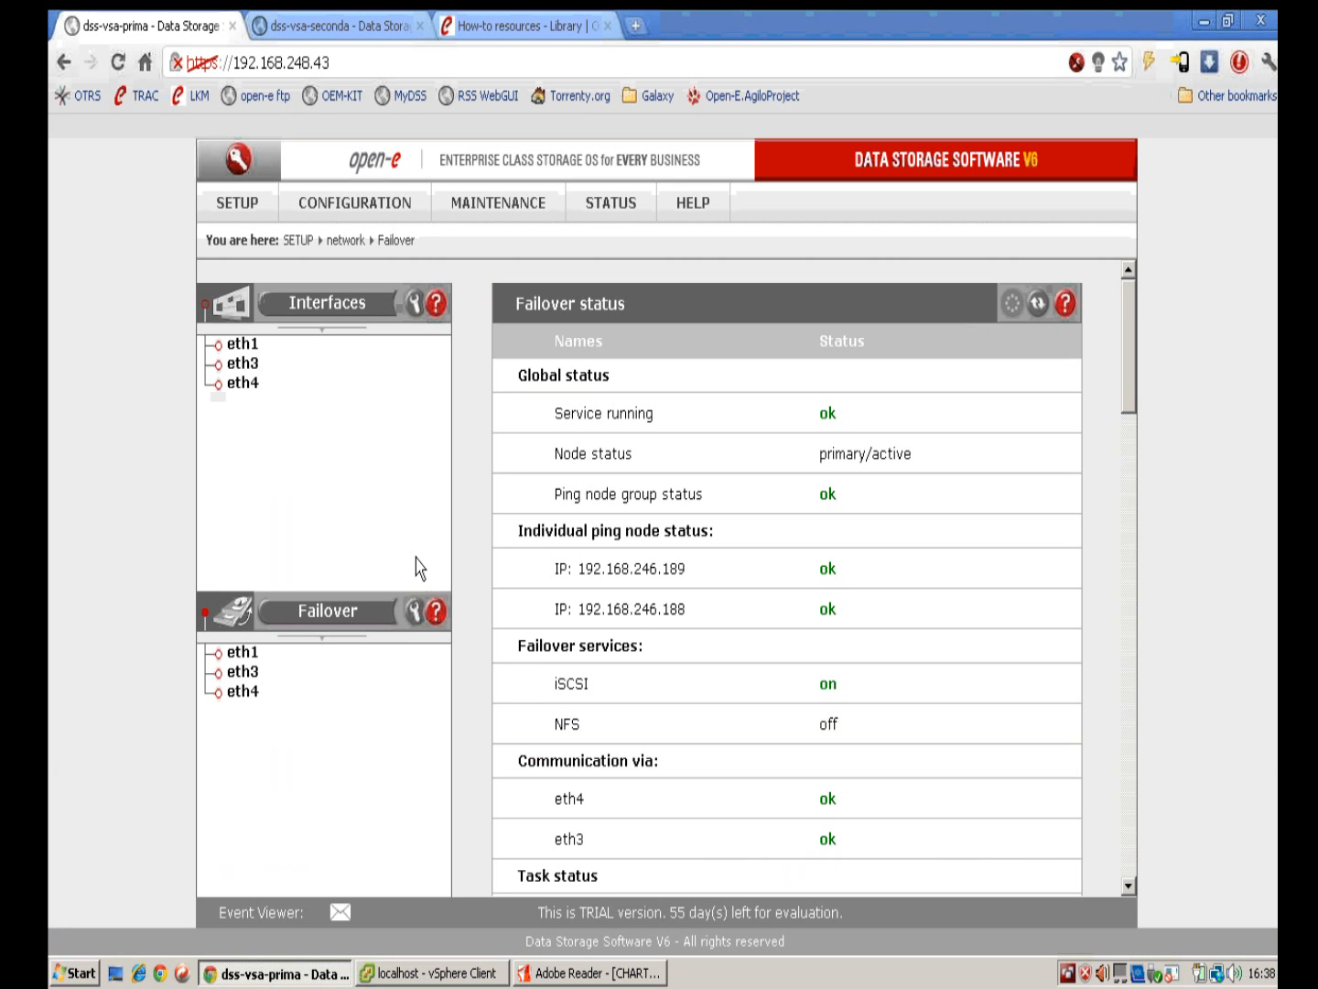
scroll(1113, 406, "down", 3)
scroll(1112, 406, "up", 3)
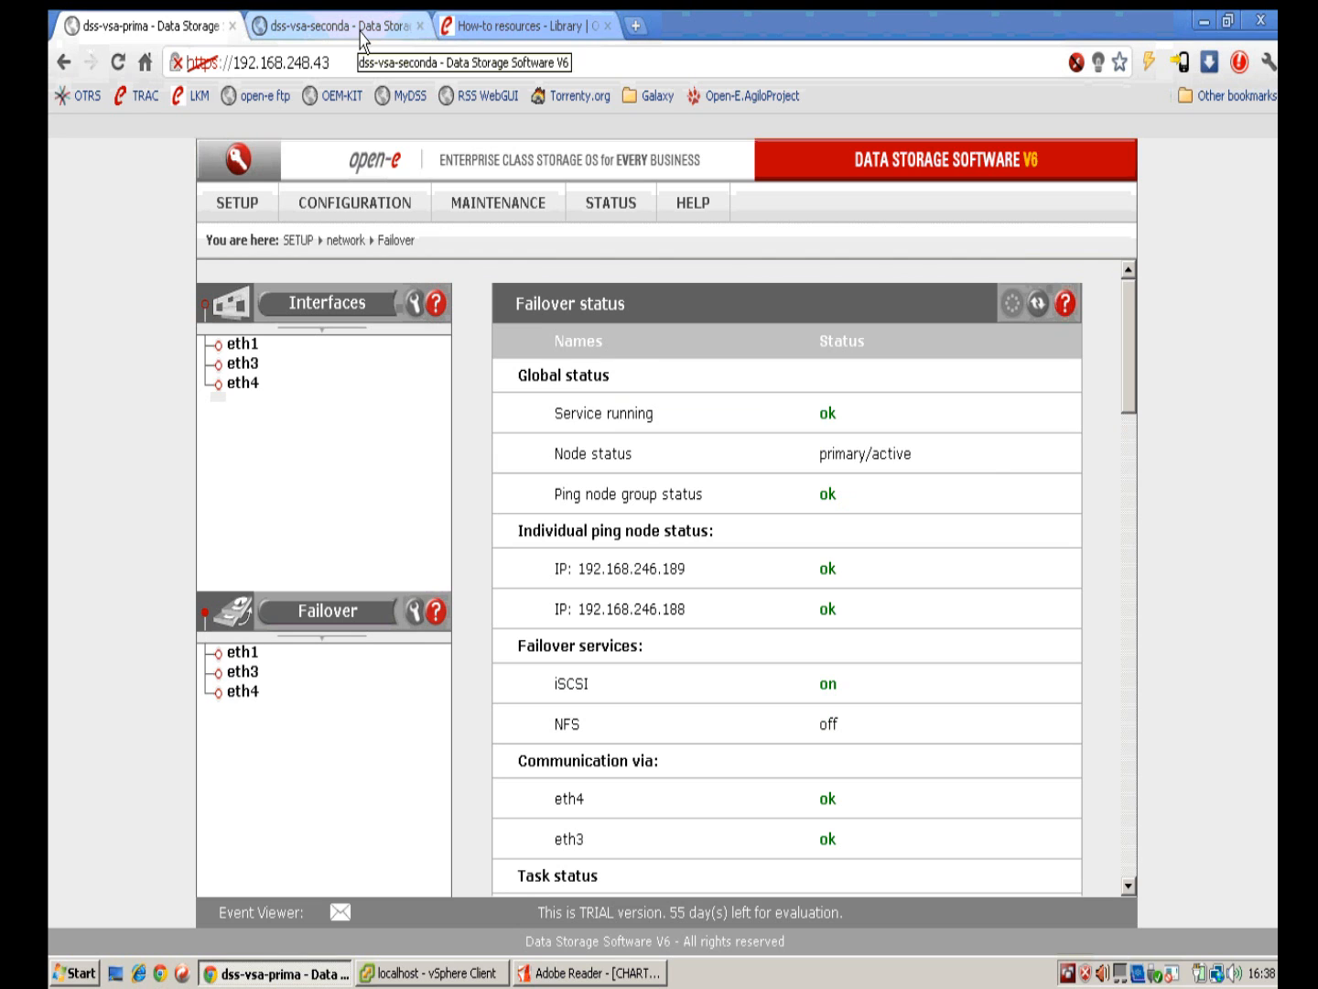
scroll(1062, 453, "down", 3)
scroll(1062, 455, "up", 3)
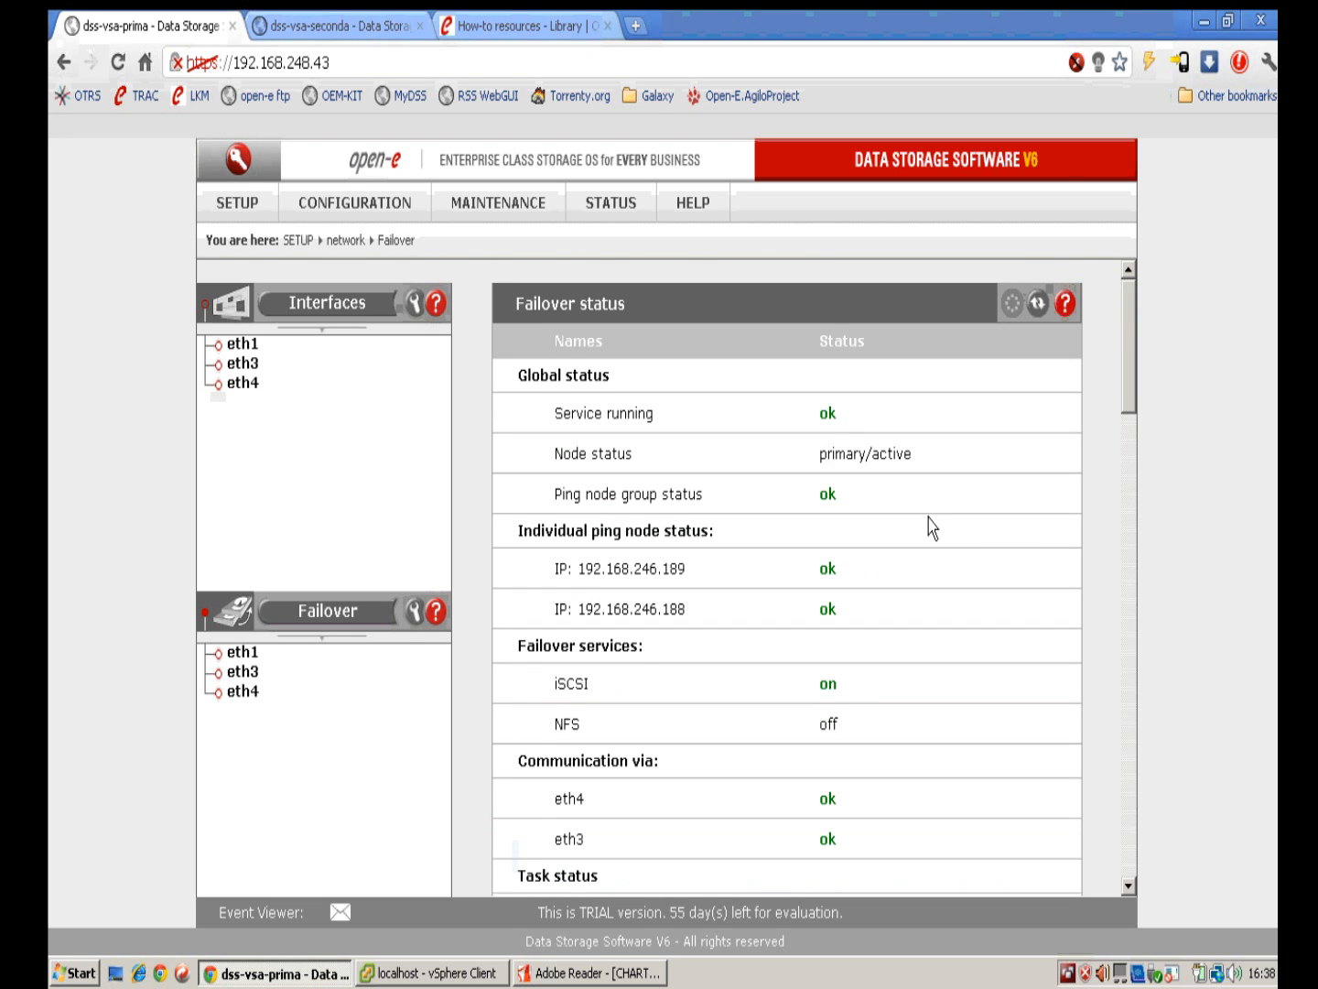
left_click(360, 29)
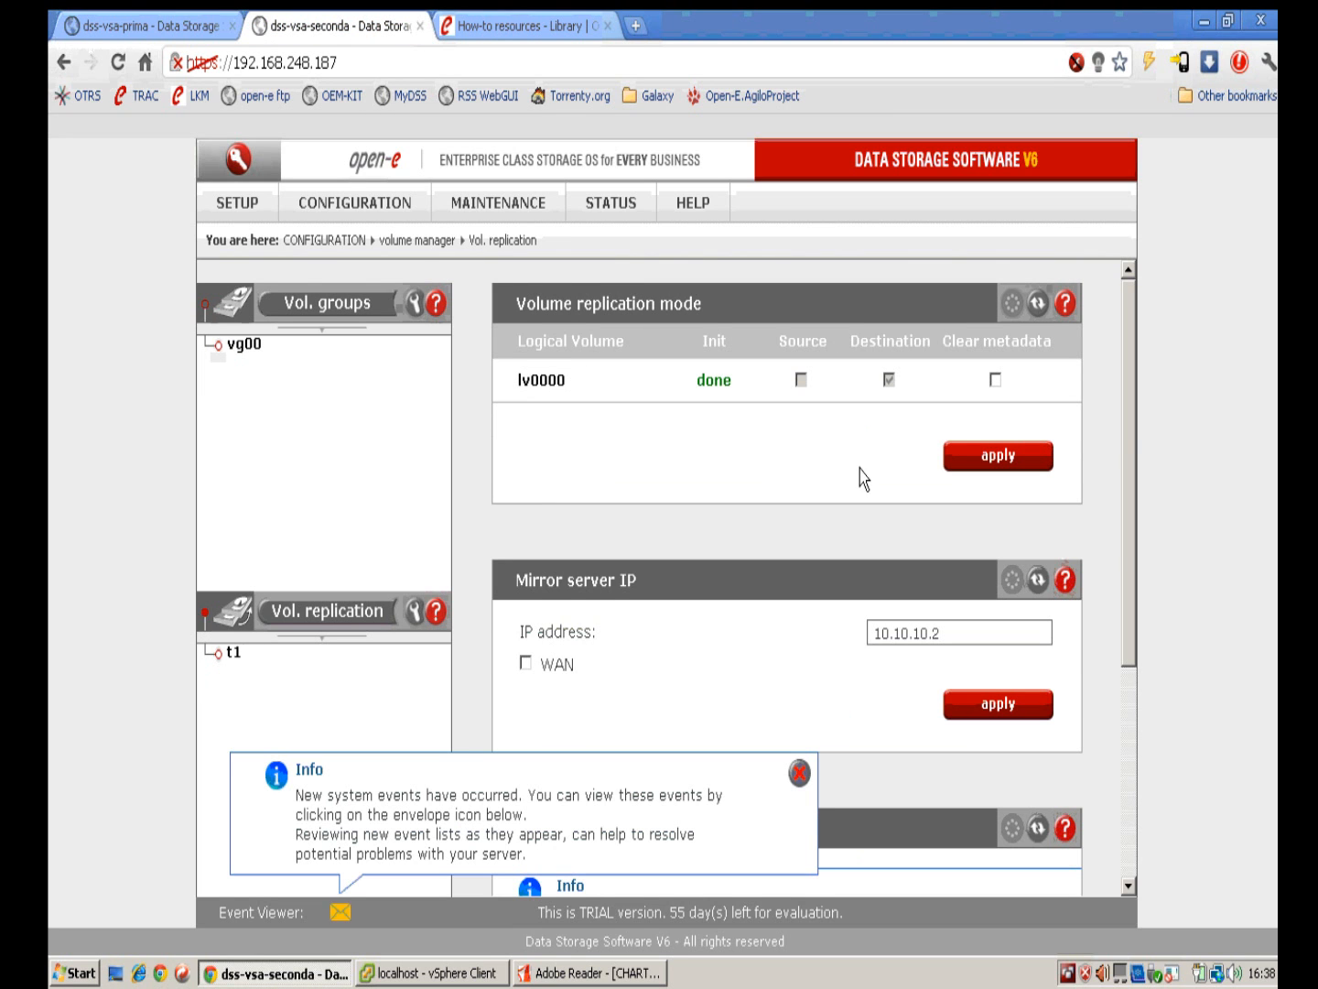
left_click(357, 211)
mouse_move(398, 241)
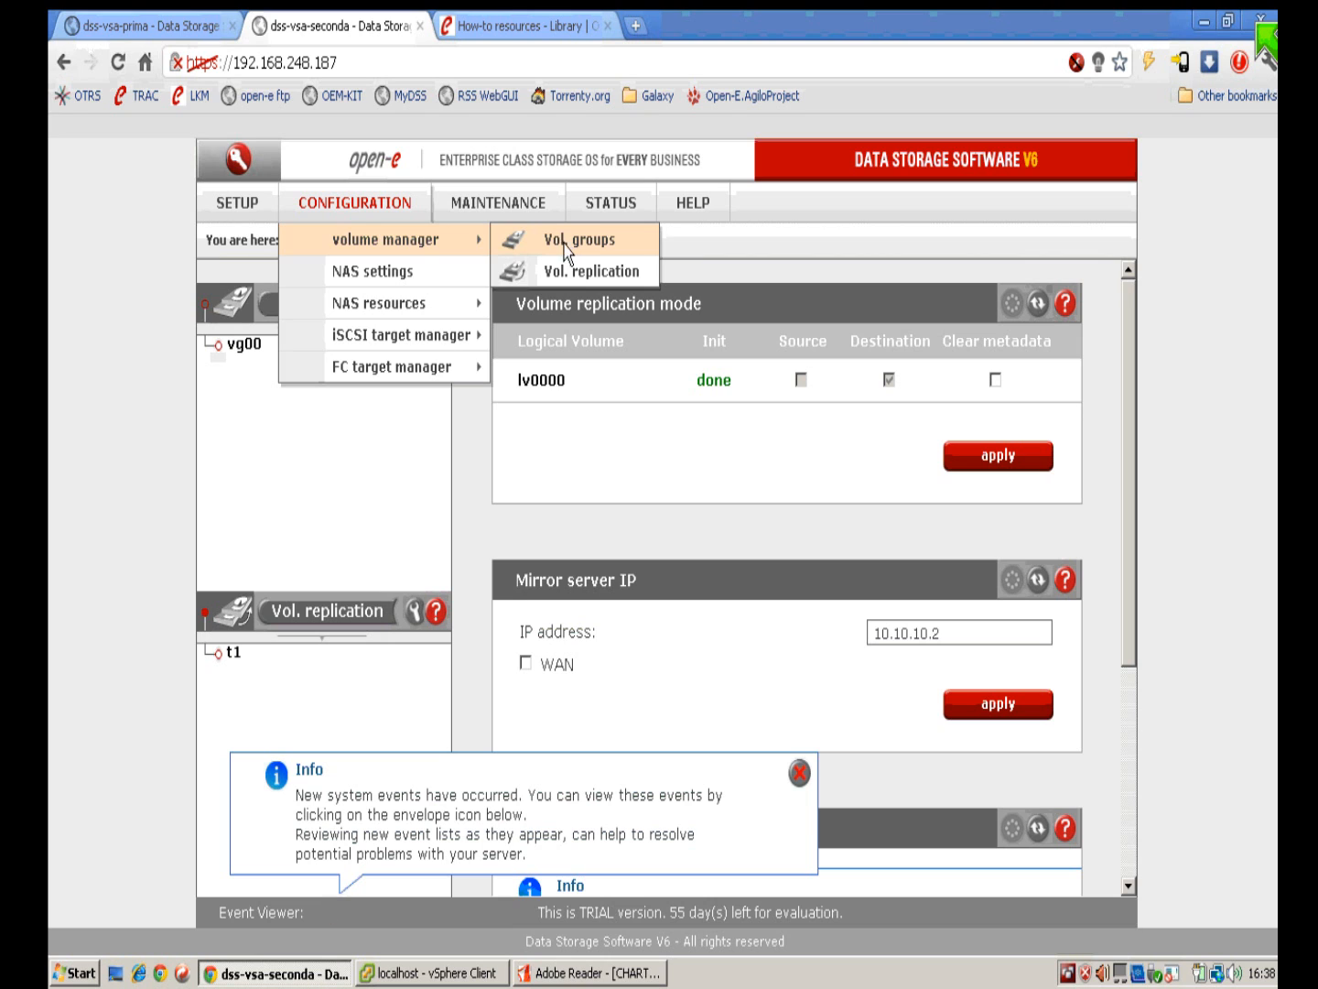
left_click(250, 210)
mouse_move(279, 246)
left_click(436, 272)
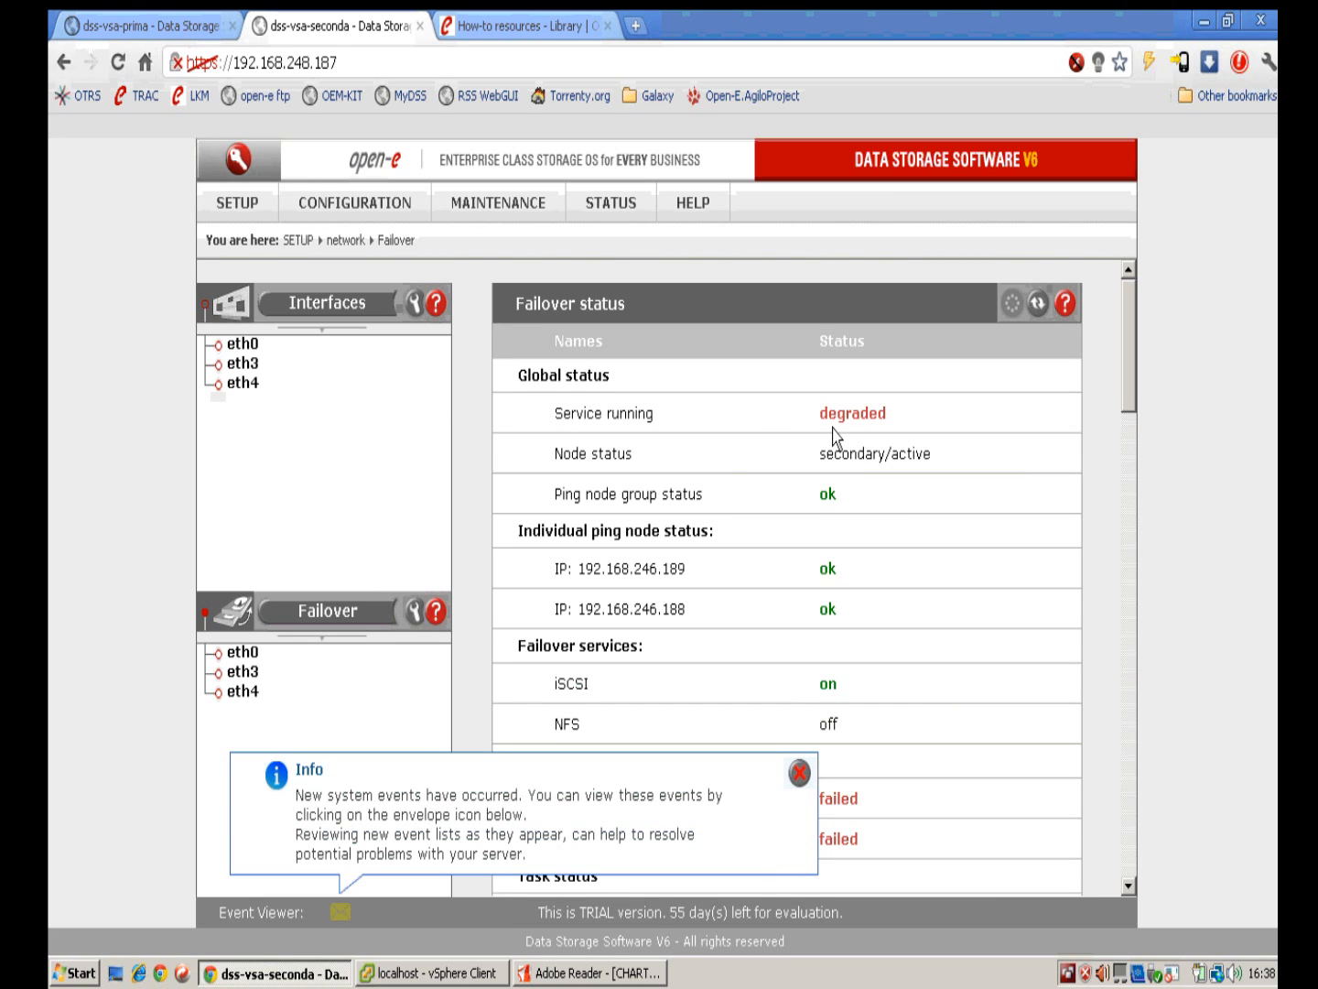
Step: Reload the primary node's page, recheck the secondary's failover status, and return to vSphere Client
left_click(160, 27)
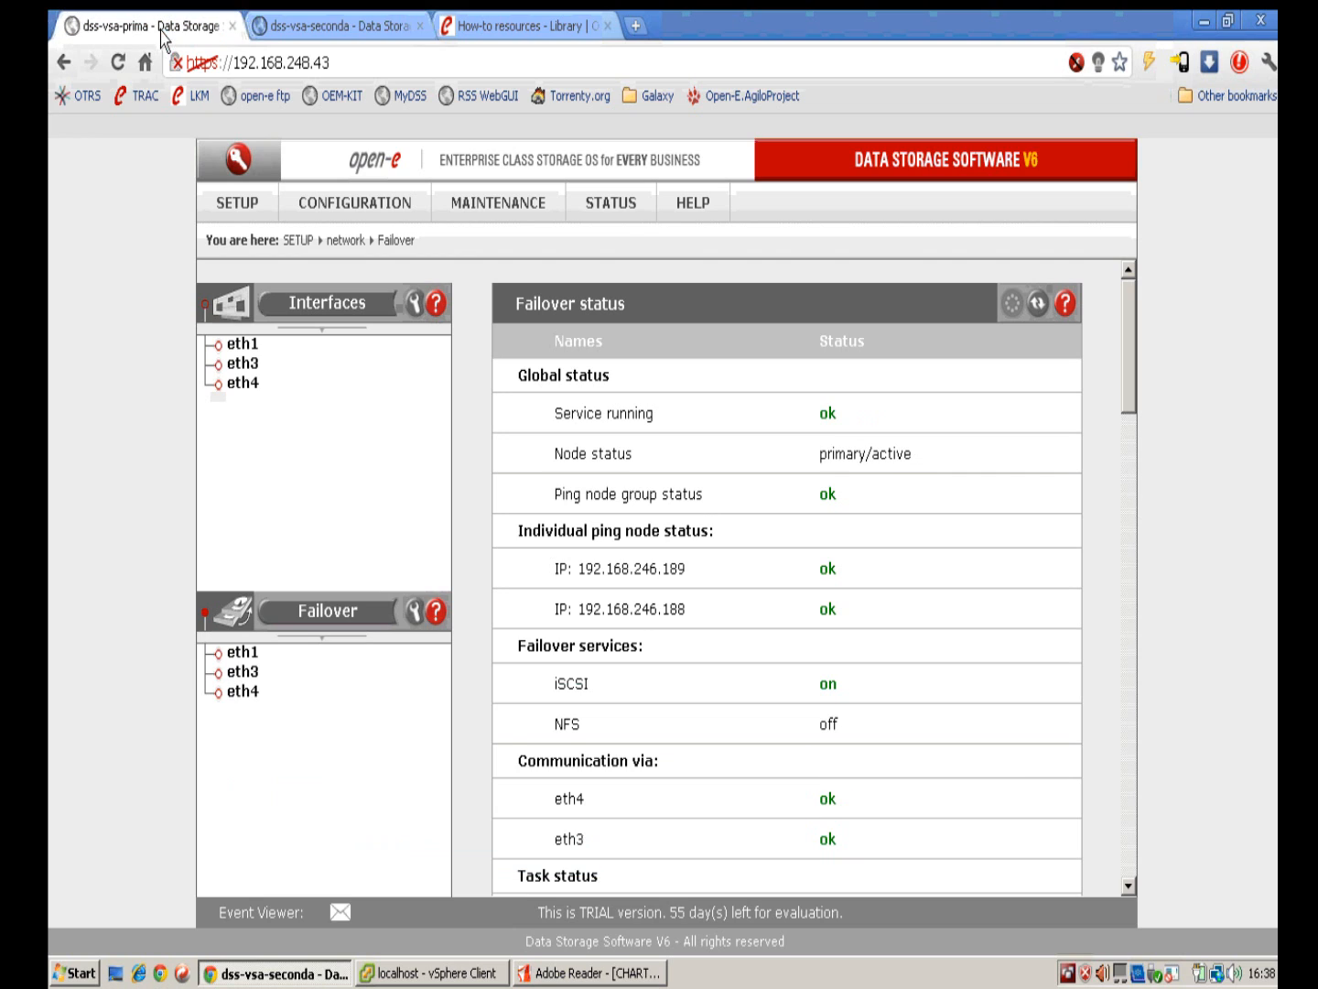
left_click(1037, 303)
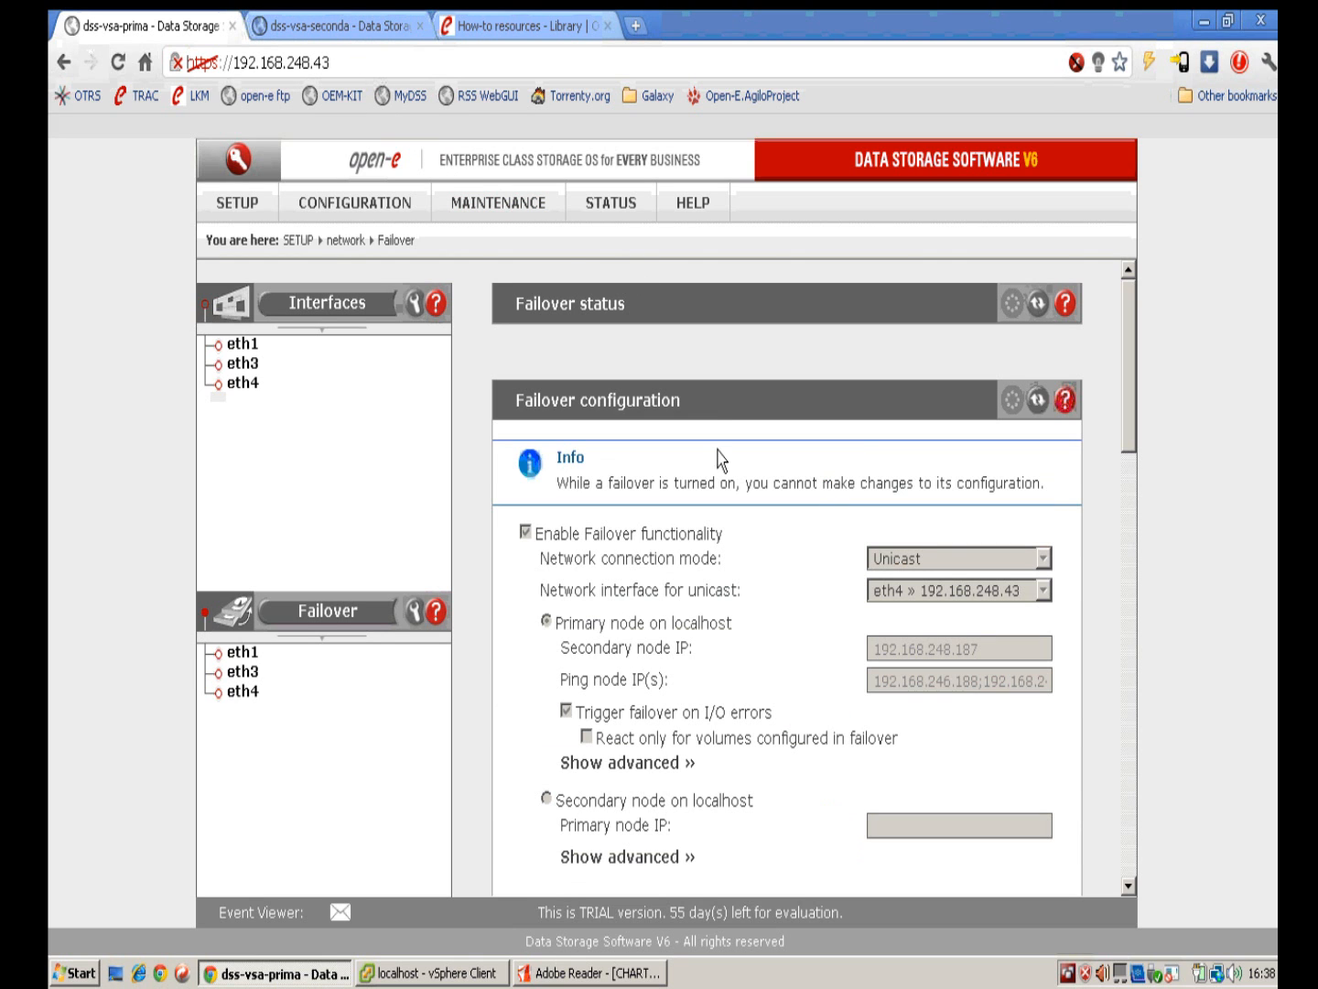
left_click(320, 33)
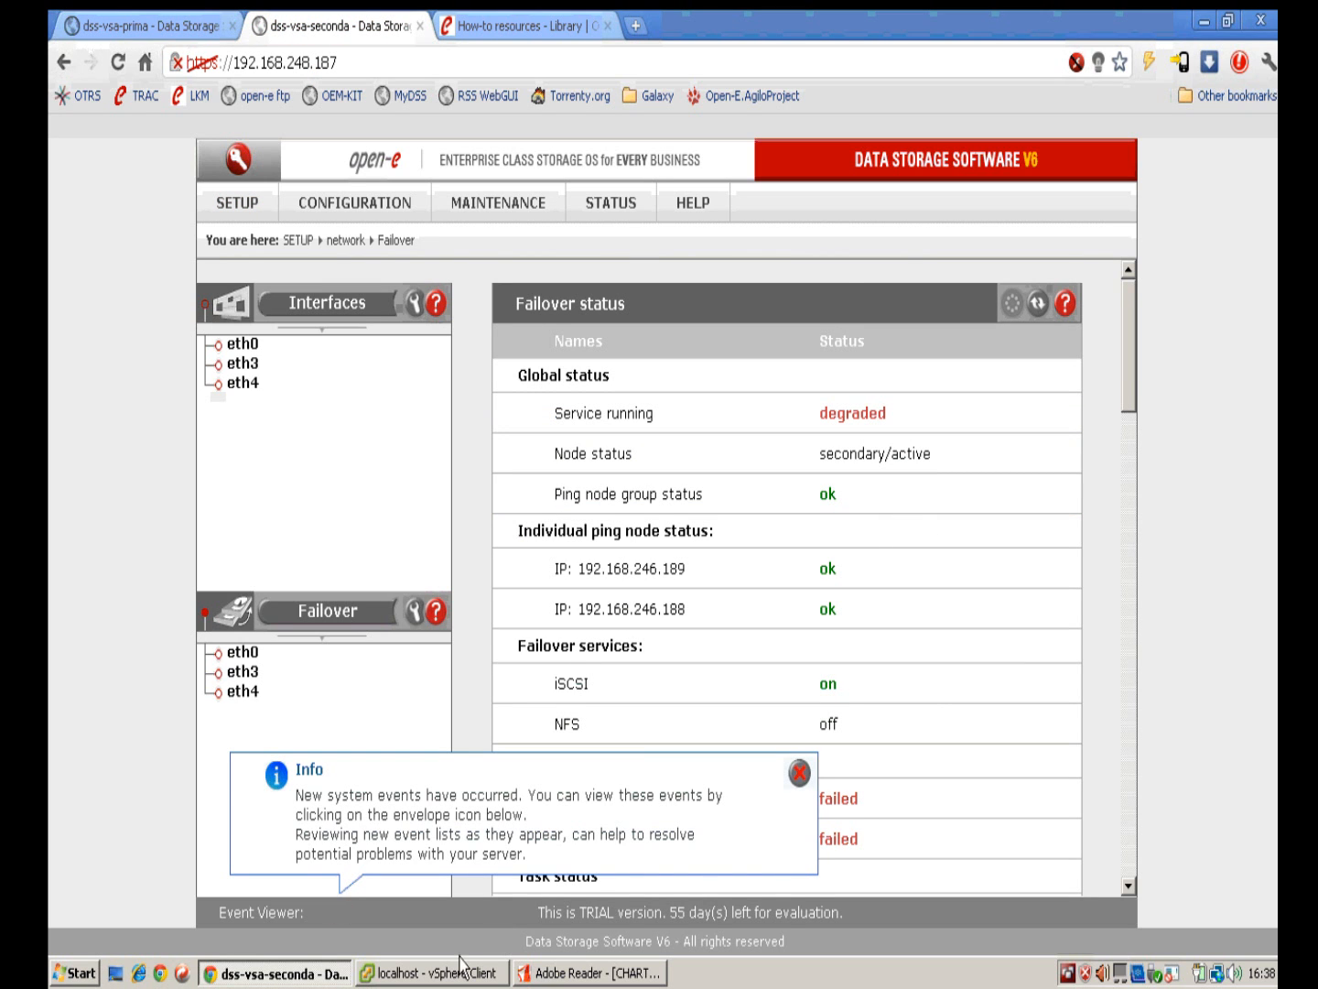
left_click(455, 972)
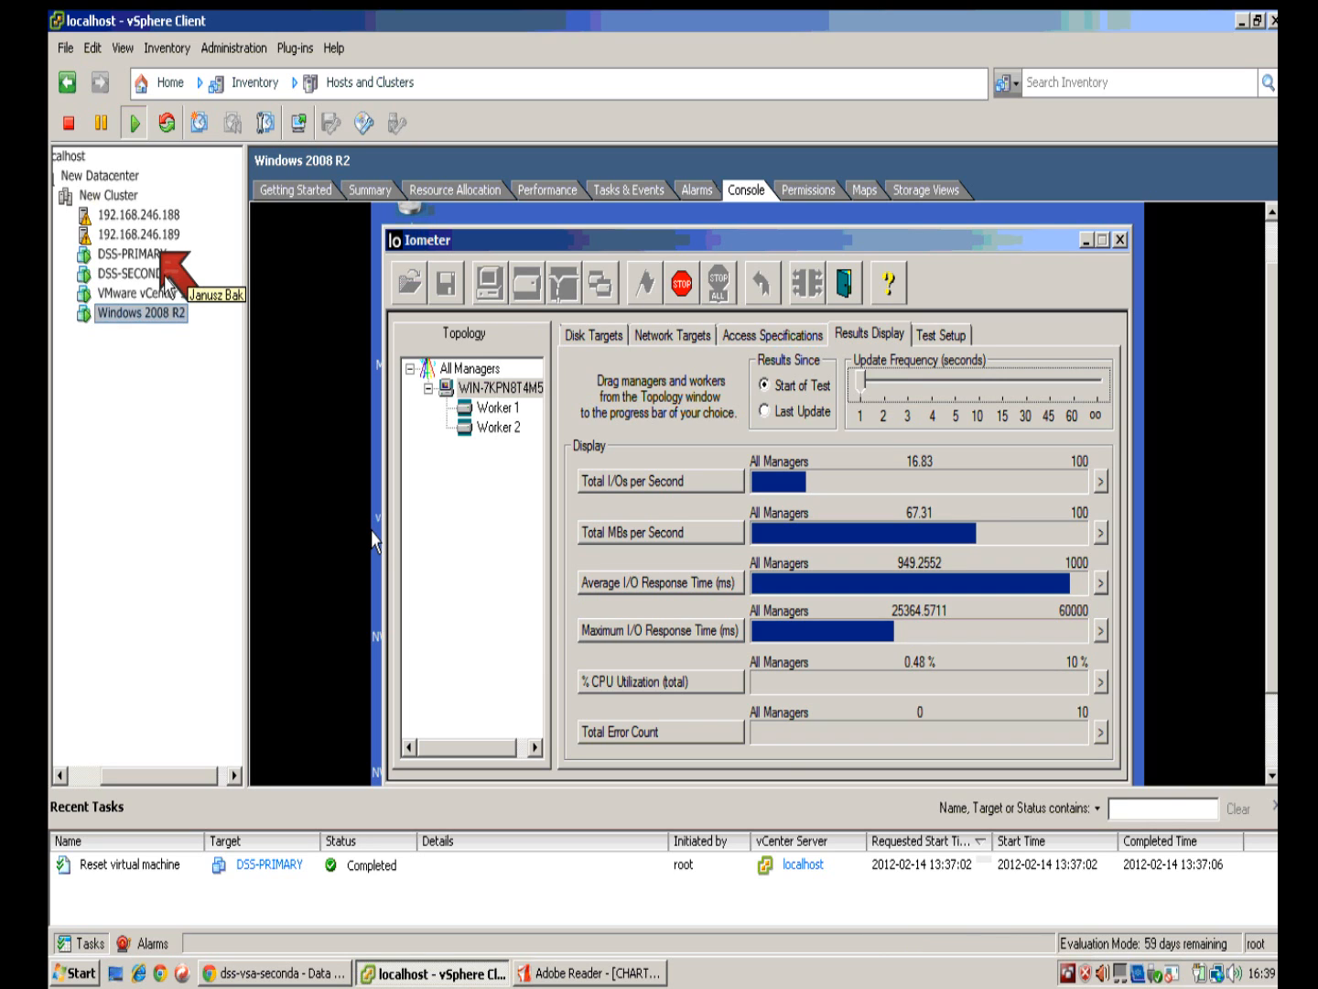
Step: Watch DSS-PRIMARY's console until it reboots to the DSS V6 welcome screen, releasing the cursor with Ctrl+Alt
left_click(162, 255)
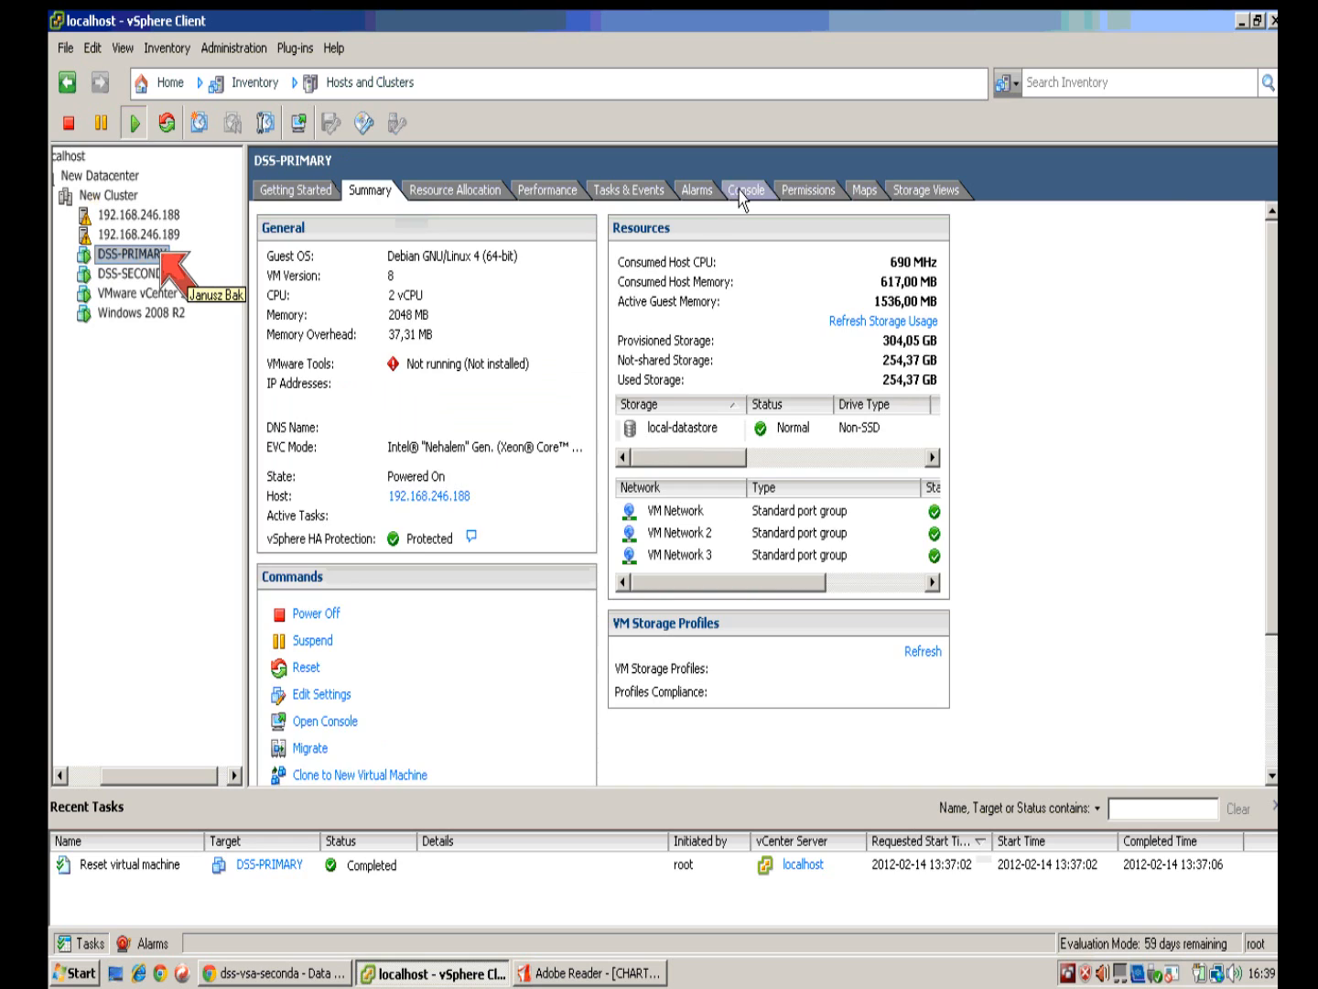
left_click(739, 192)
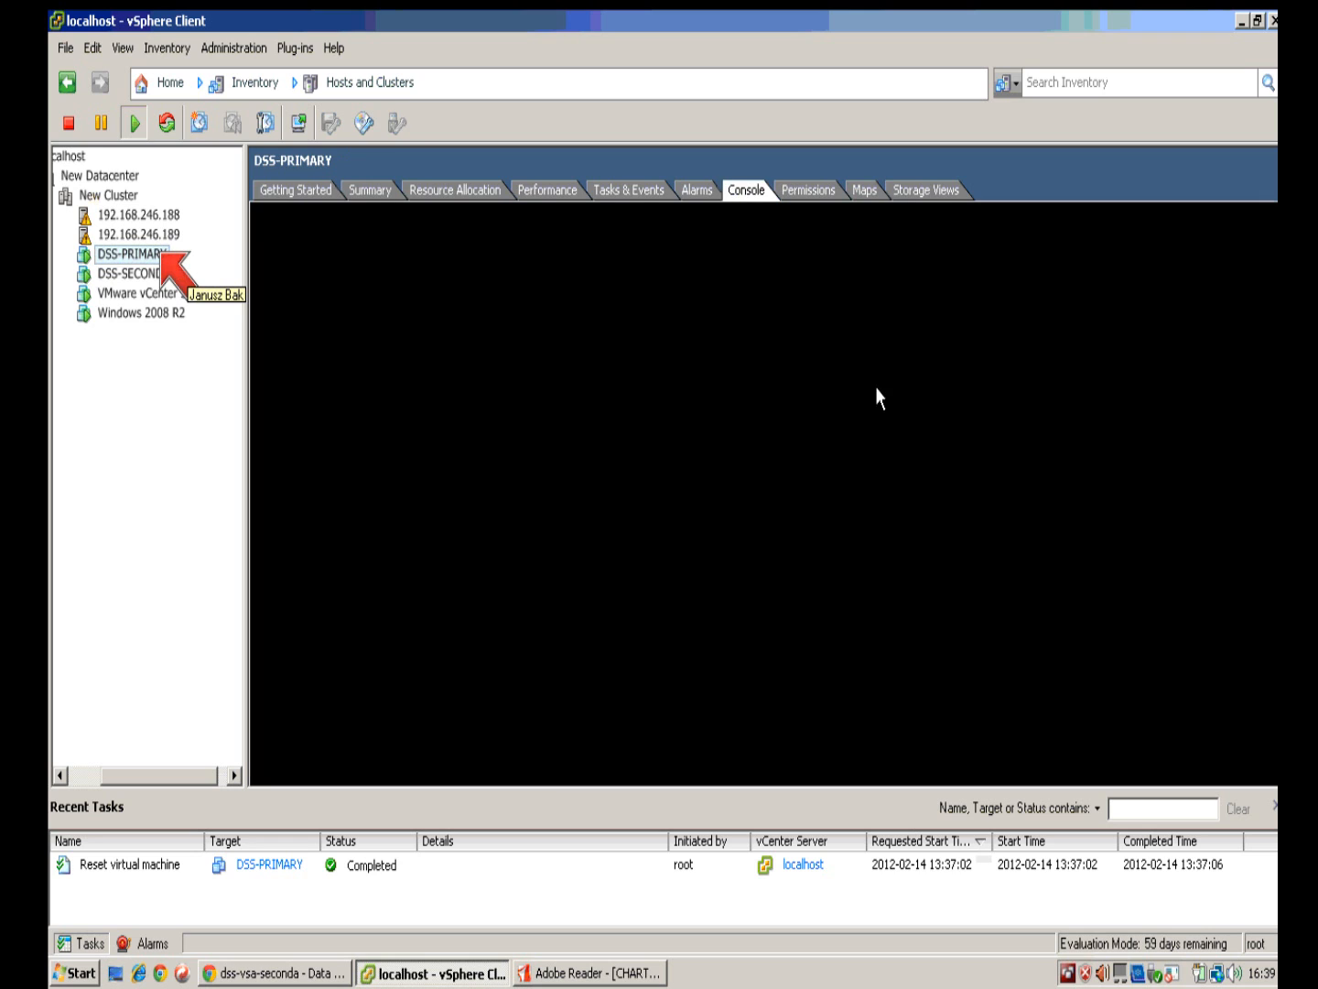
left_click(784, 494)
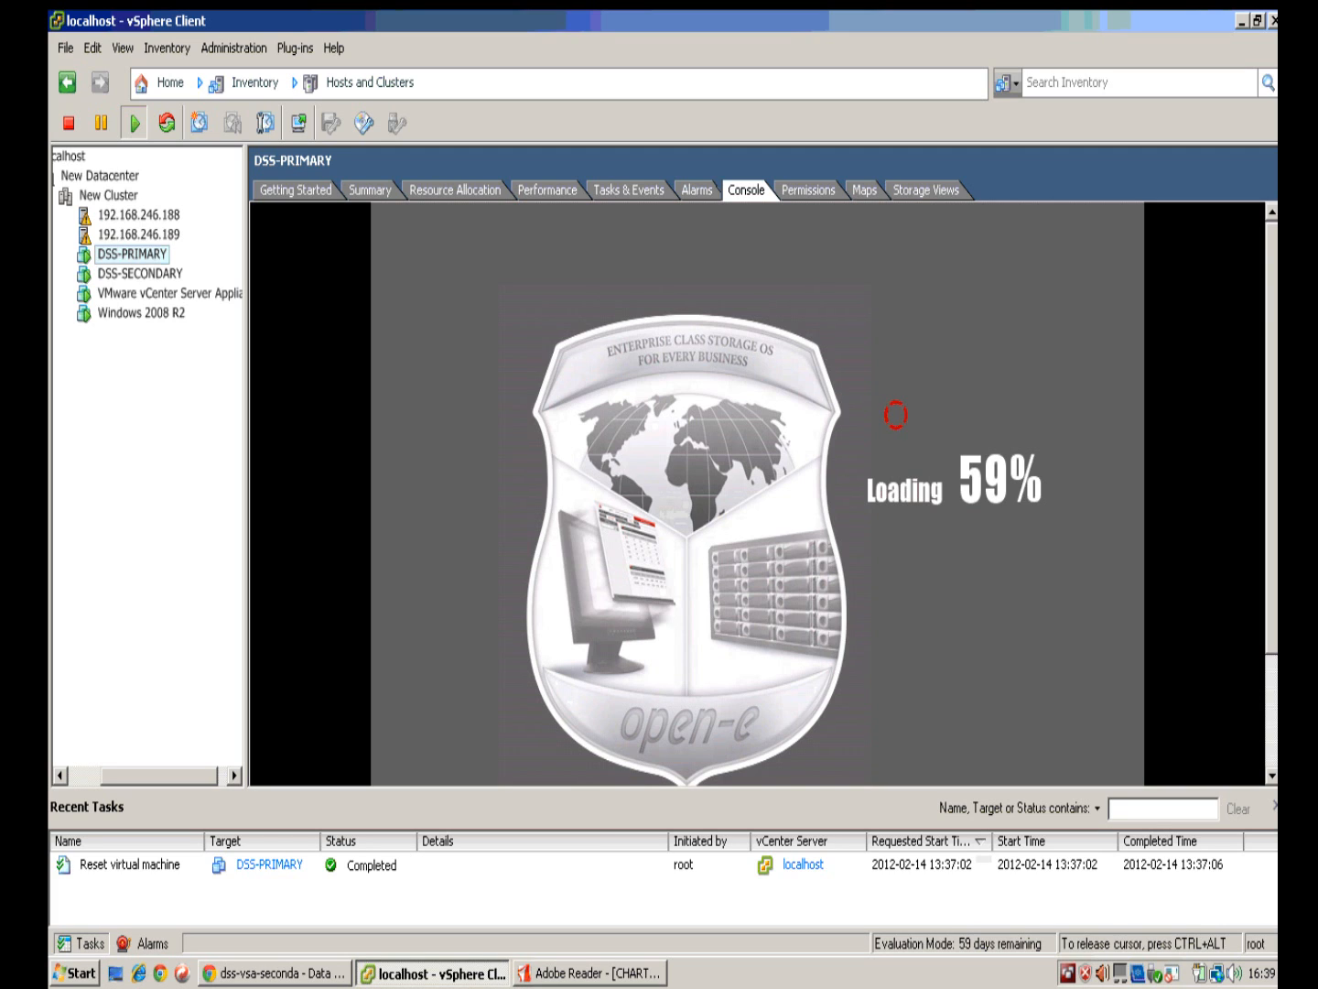
key("ctrl+alt")
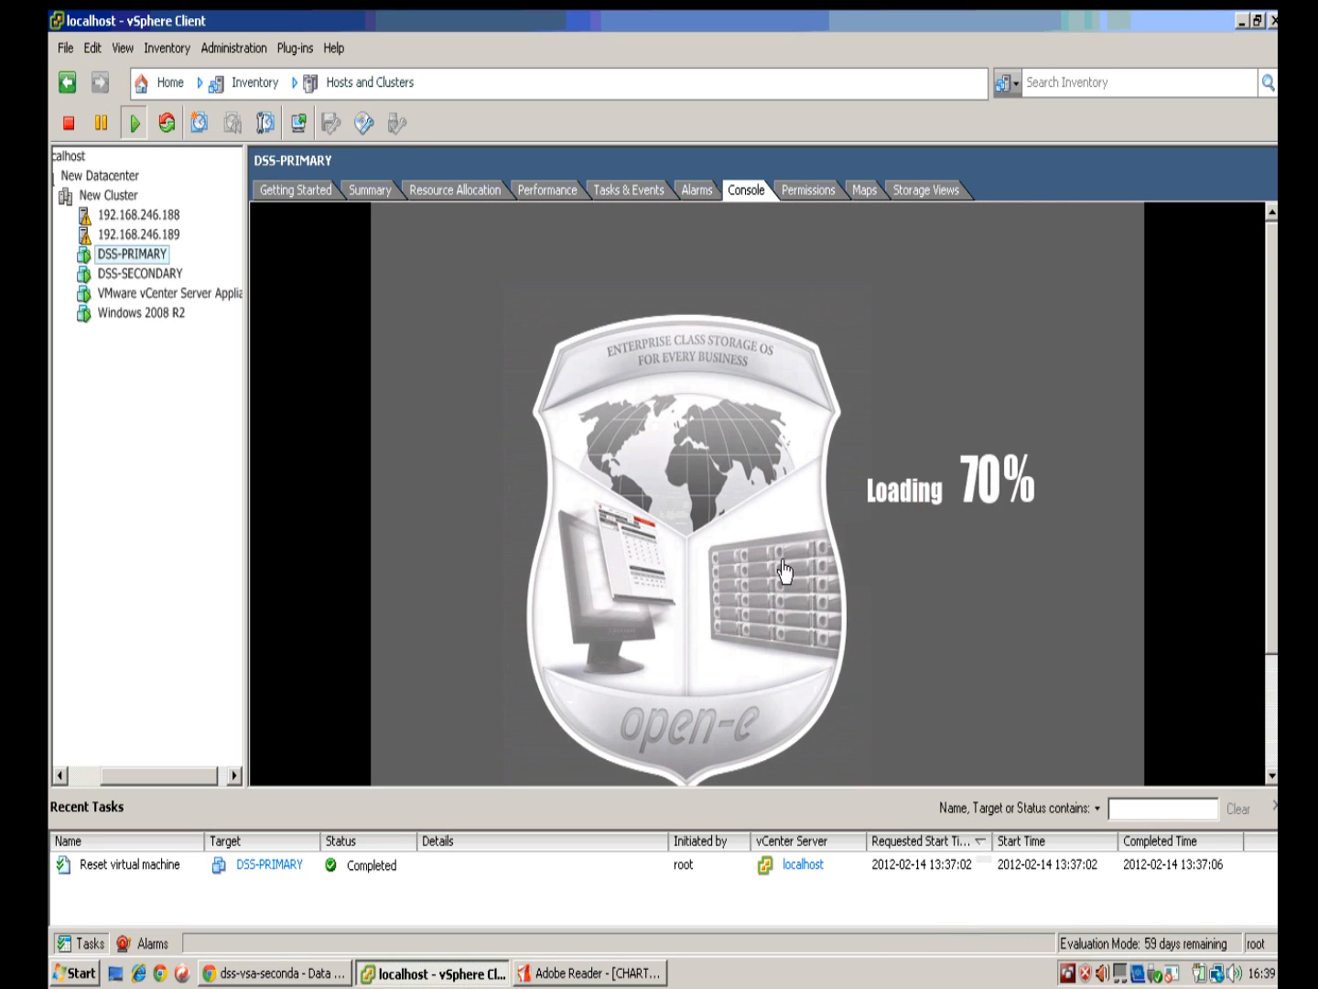
left_click(1191, 500)
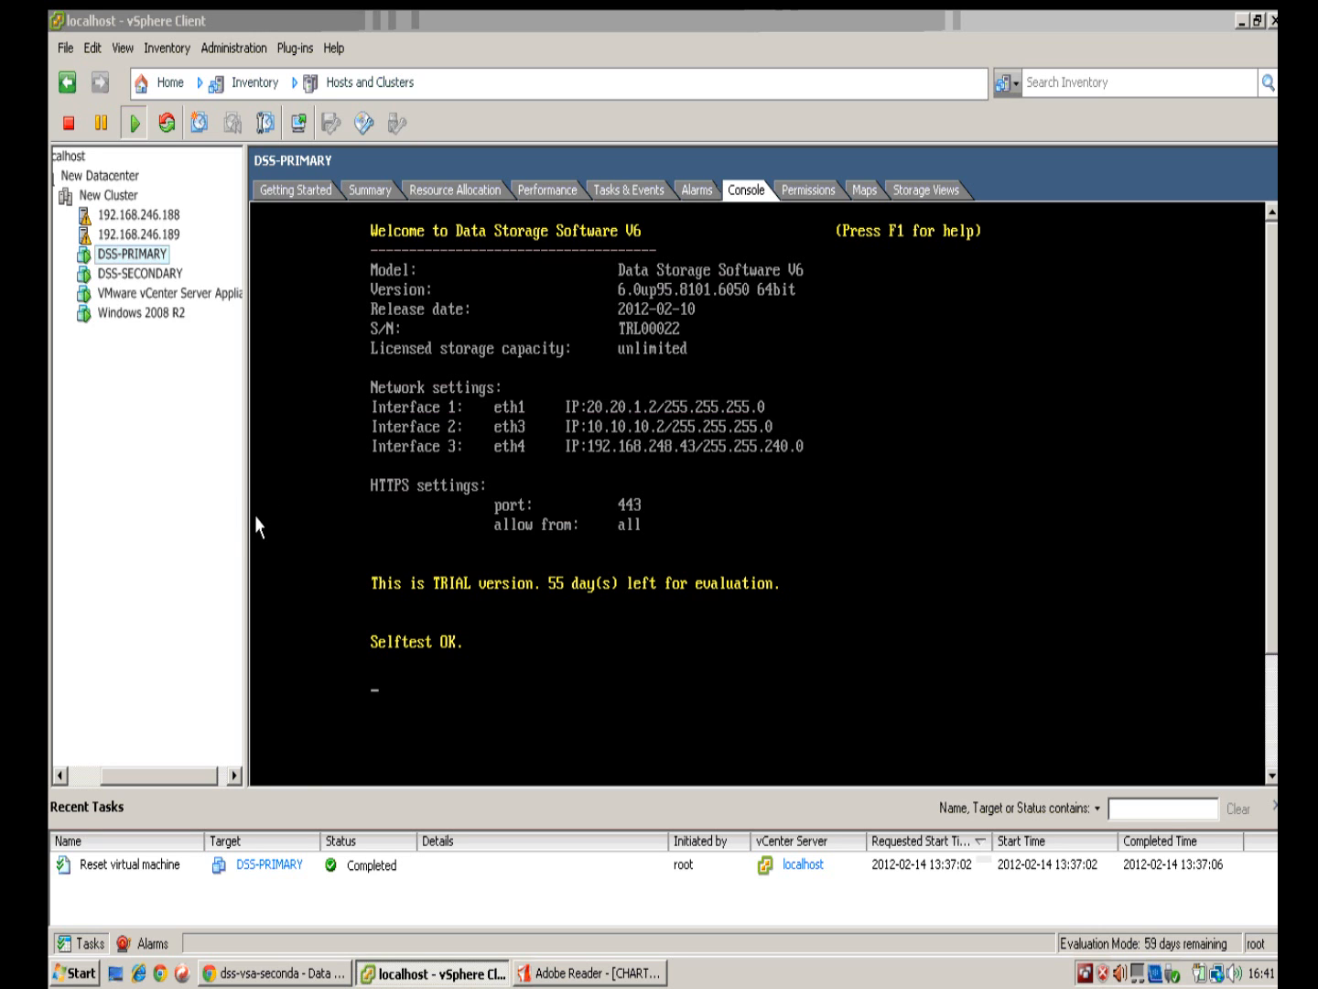
Step: Dismiss the Info notice and click Sync volumes in the secondary node's Failover manager
left_click(331, 971)
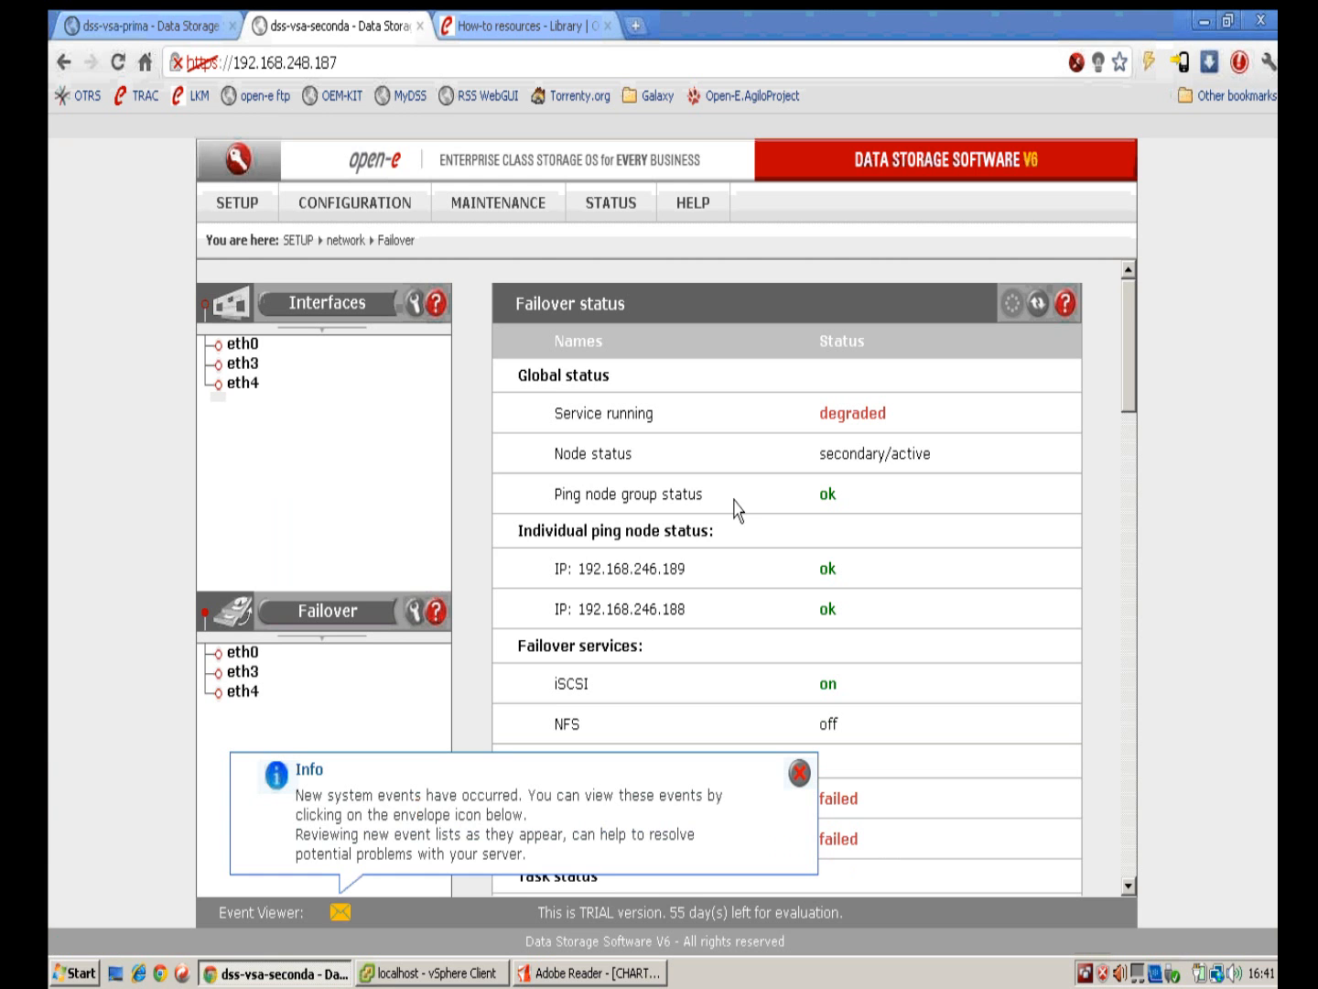
scroll(930, 610, "down", 5)
left_click(799, 775)
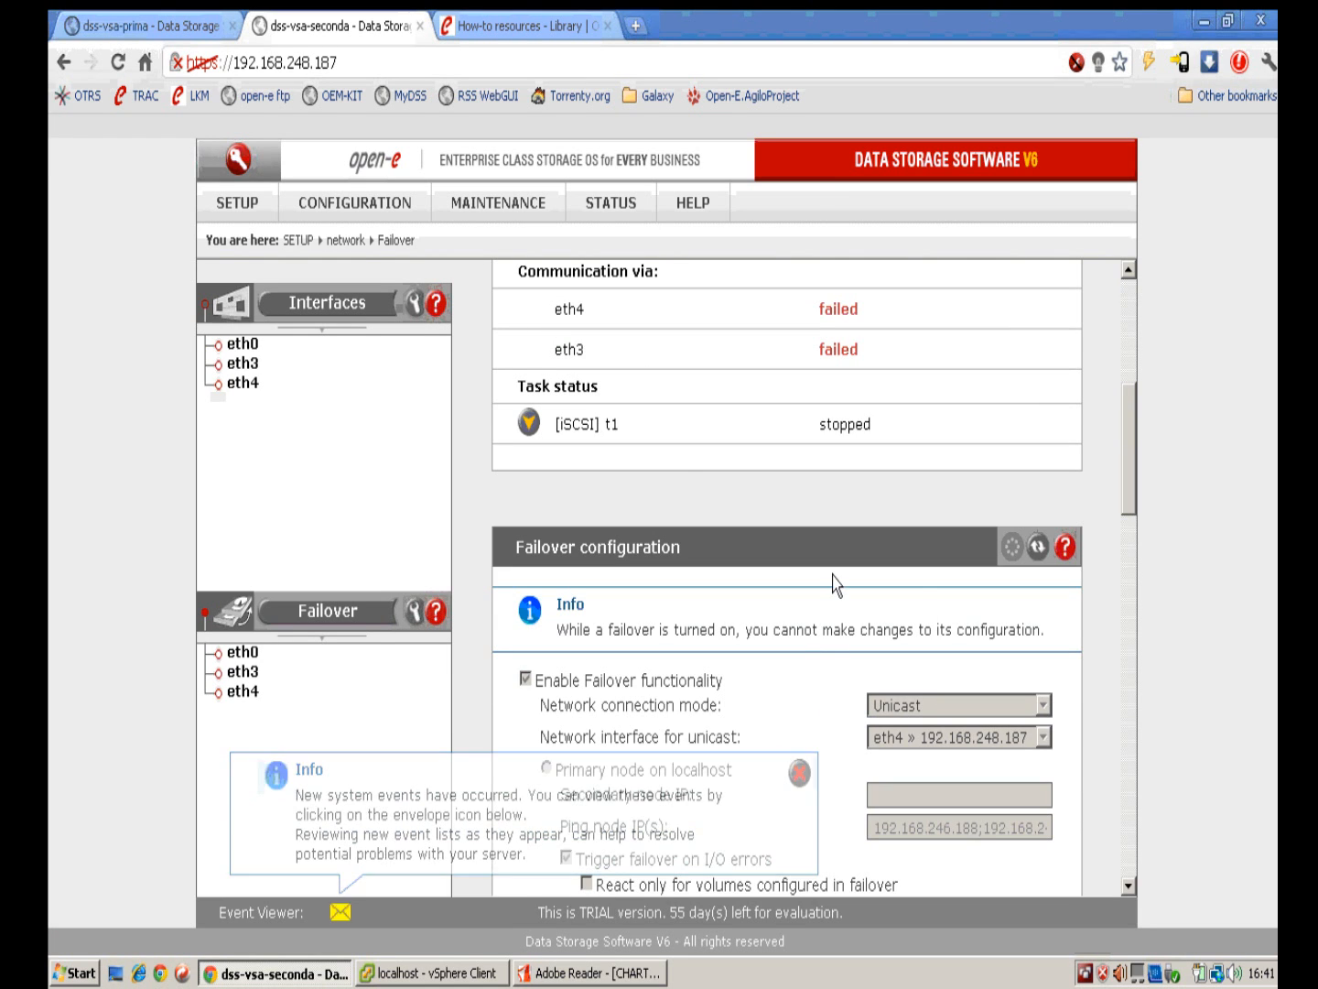
scroll(732, 507, "up", 4)
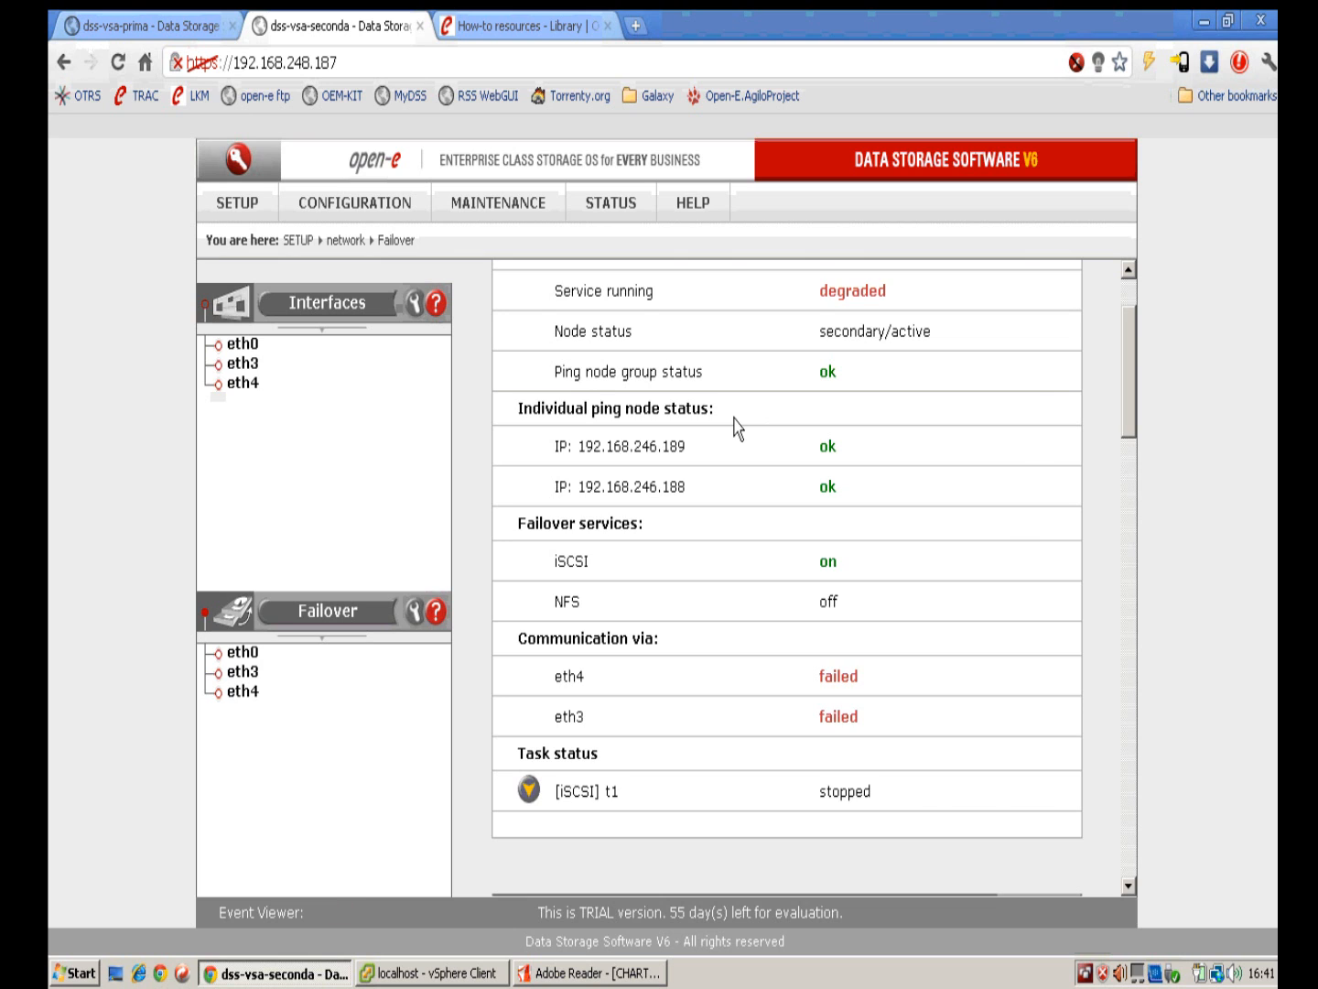
scroll(737, 426, "down", 8)
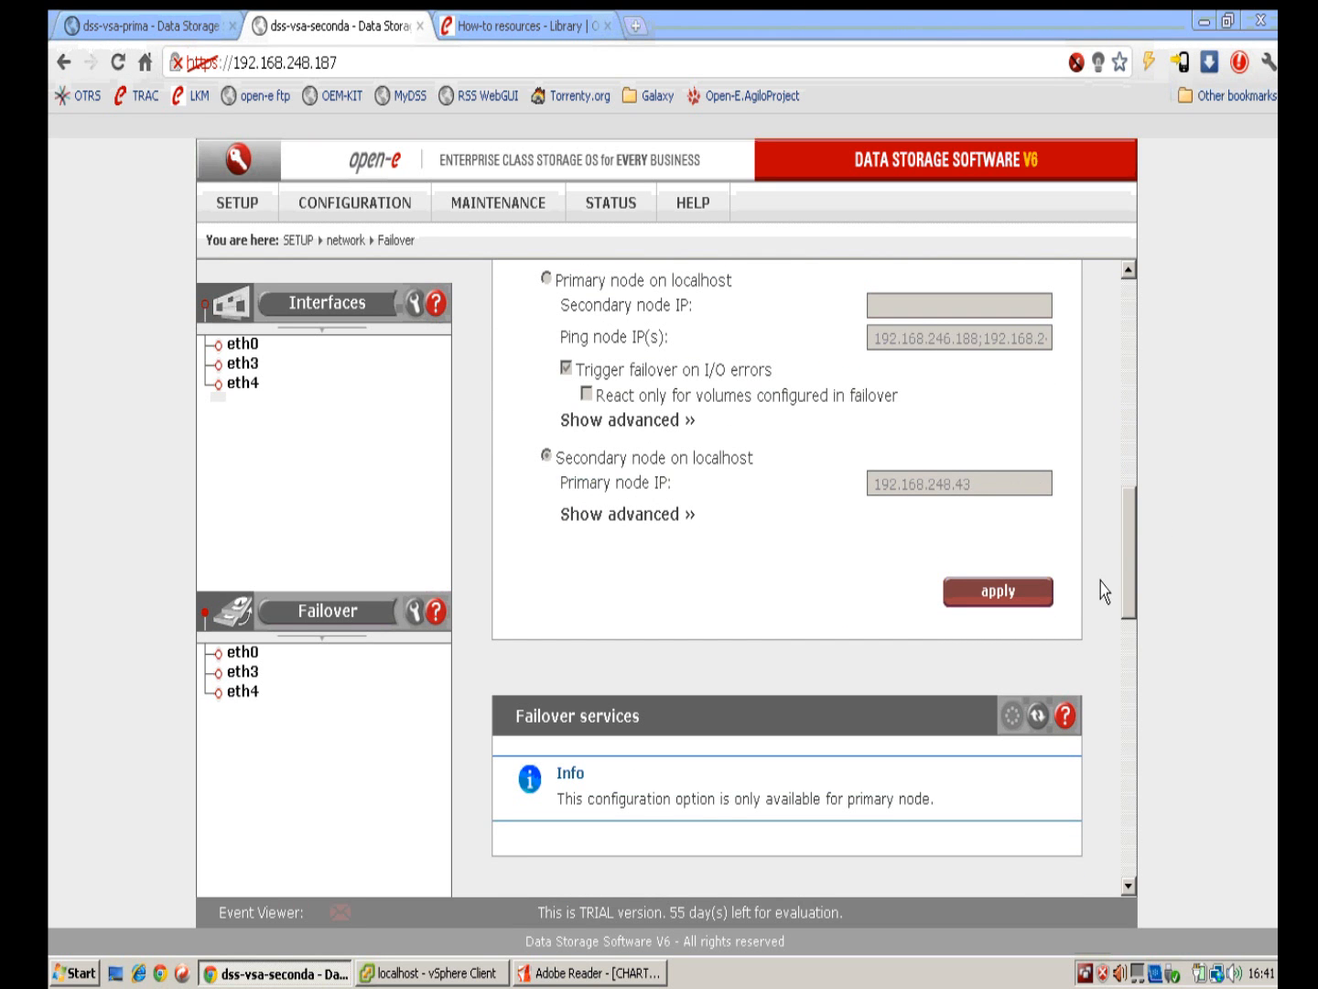
left_click_drag(1129, 588, 1122, 803)
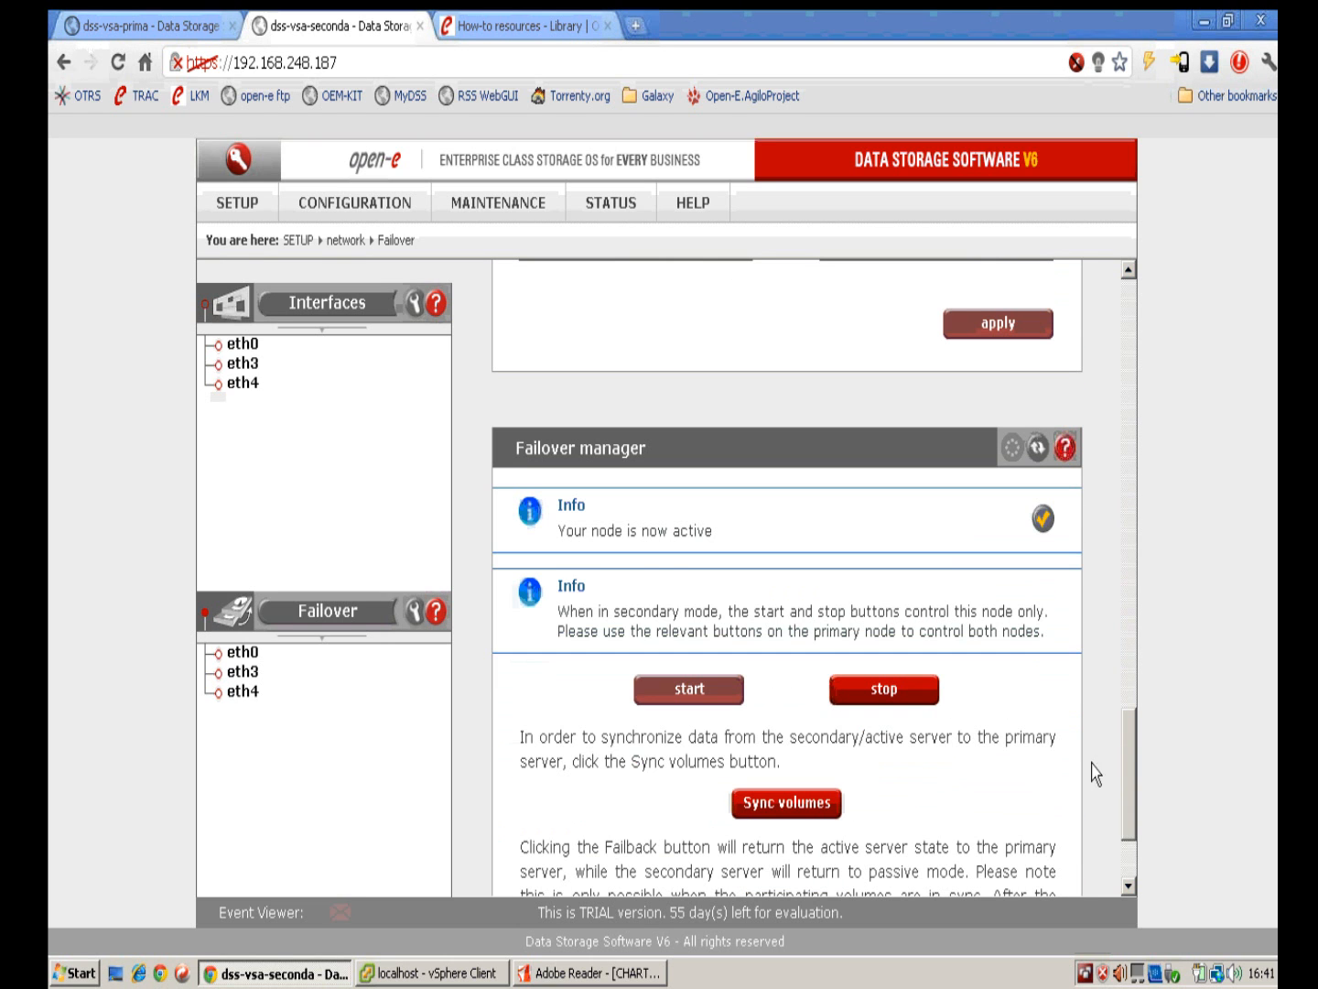
left_click(789, 804)
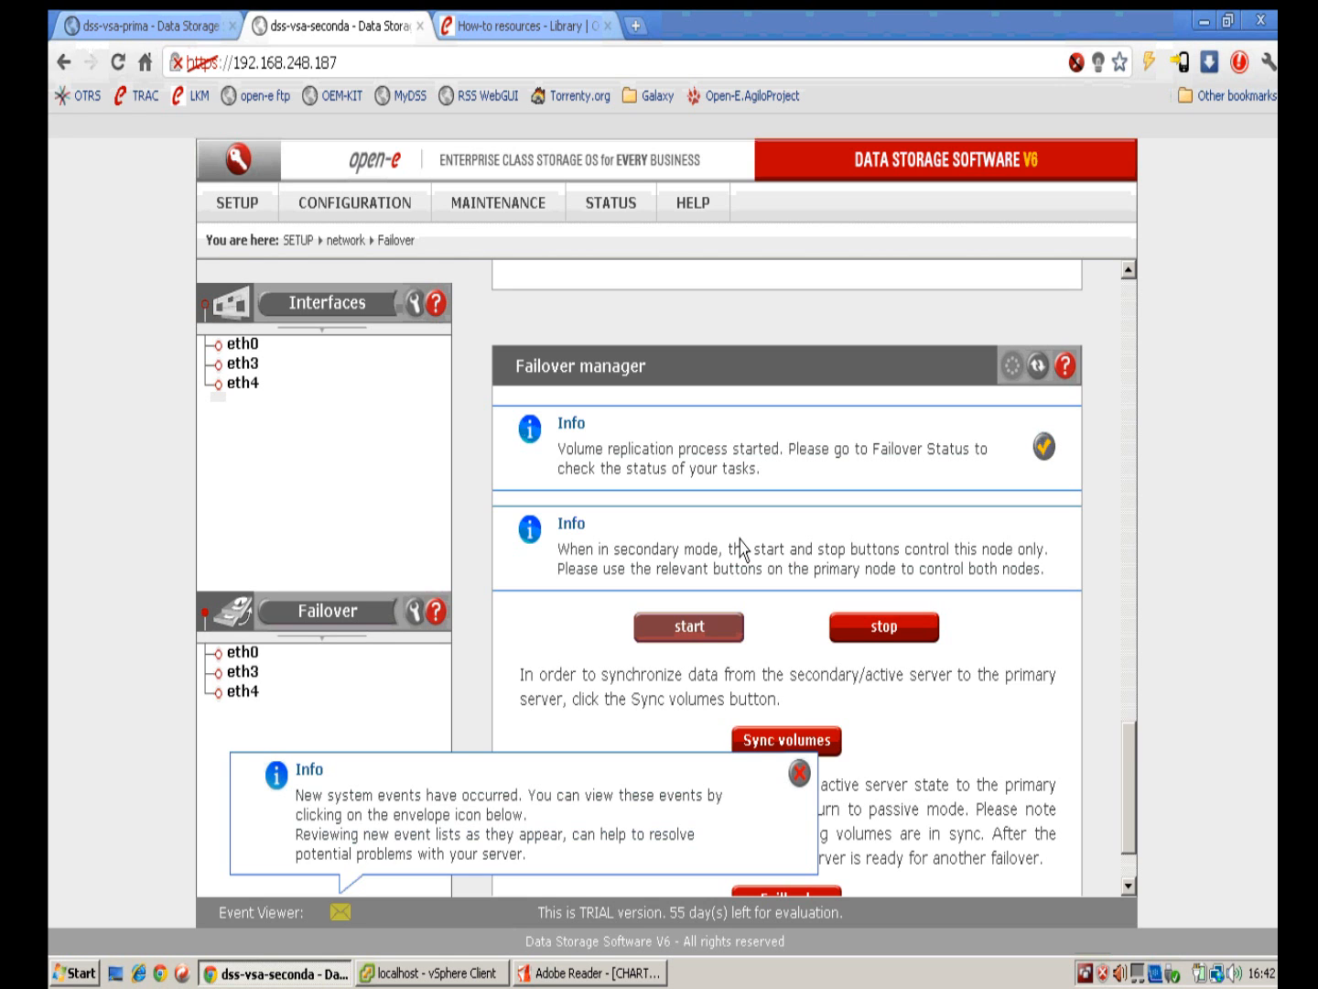
left_click_drag(1135, 770, 1118, 382)
Step: Dismiss the event notices, wait until lv0000 reads Consistent, then collapse the [iSCSI] t1 details
left_click(800, 775)
scroll(896, 571, "down", 3)
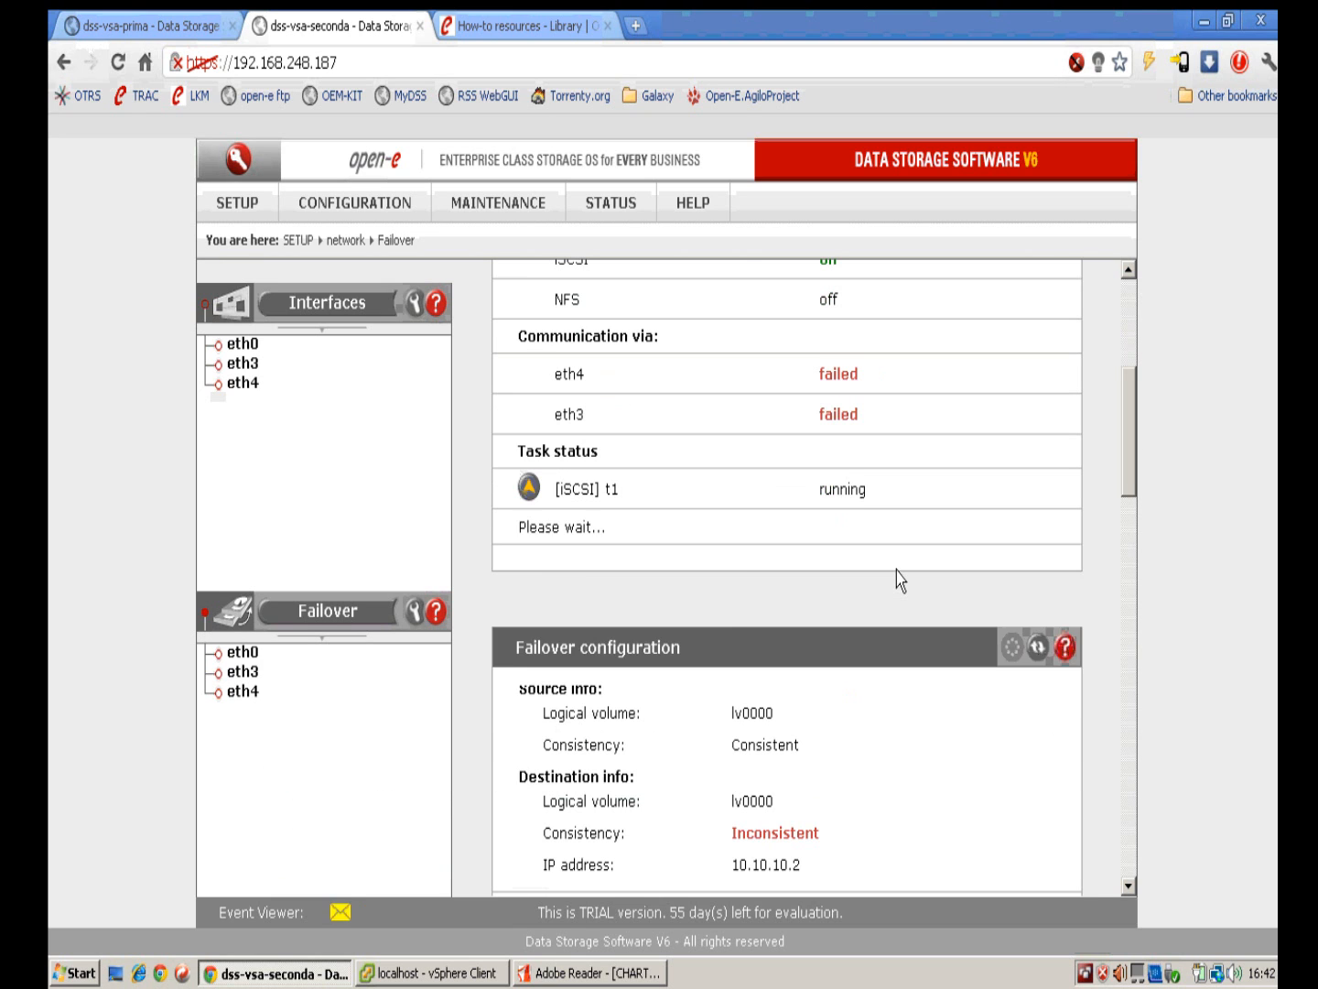
scroll(915, 641, "down", 2)
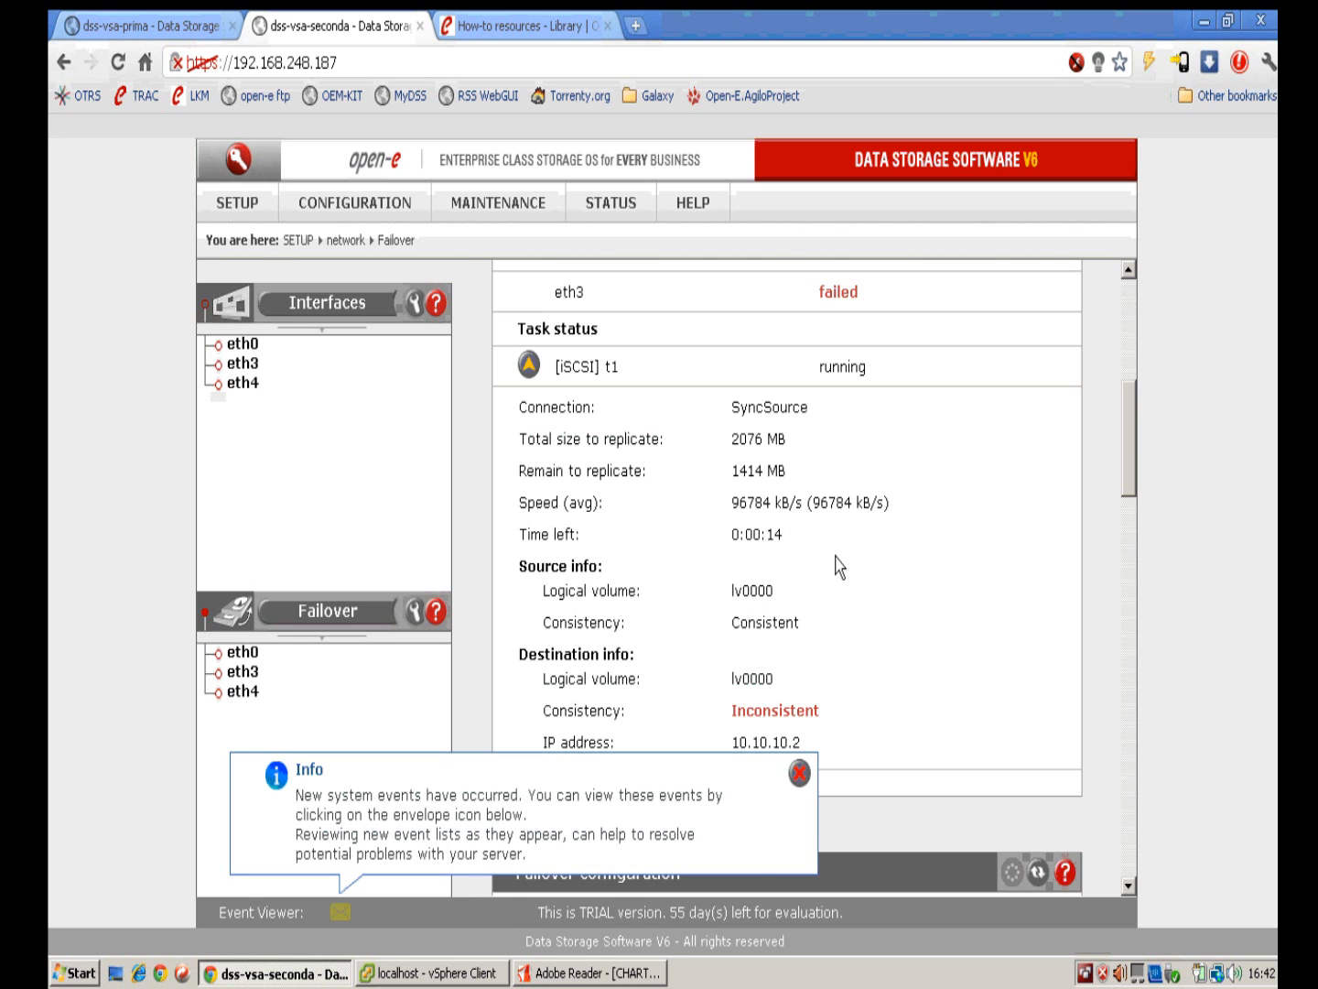
left_click(799, 775)
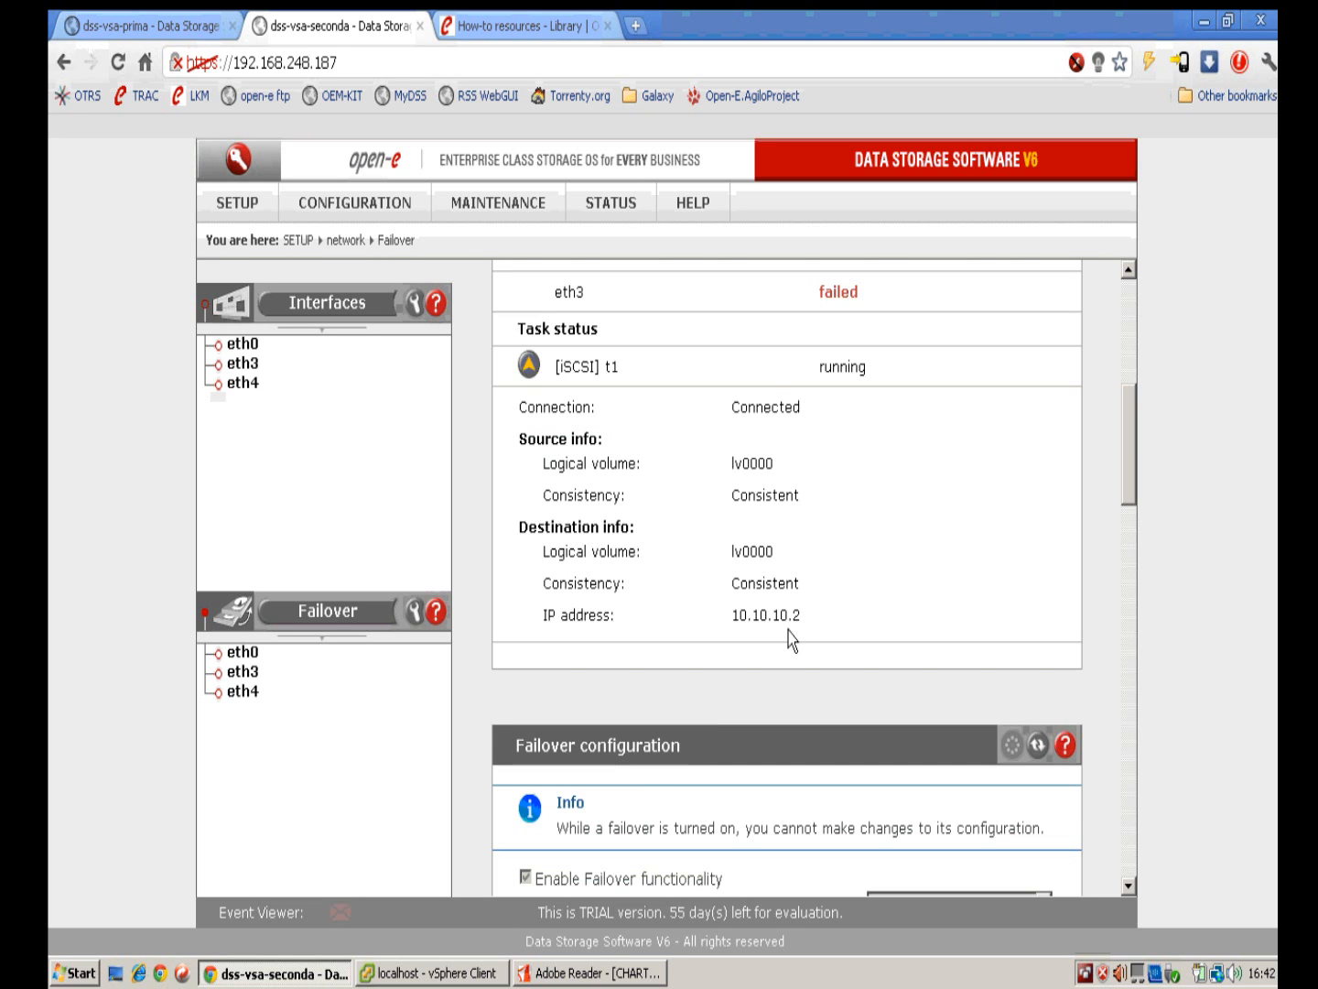
left_click(531, 368)
left_click_drag(1118, 491, 1126, 448)
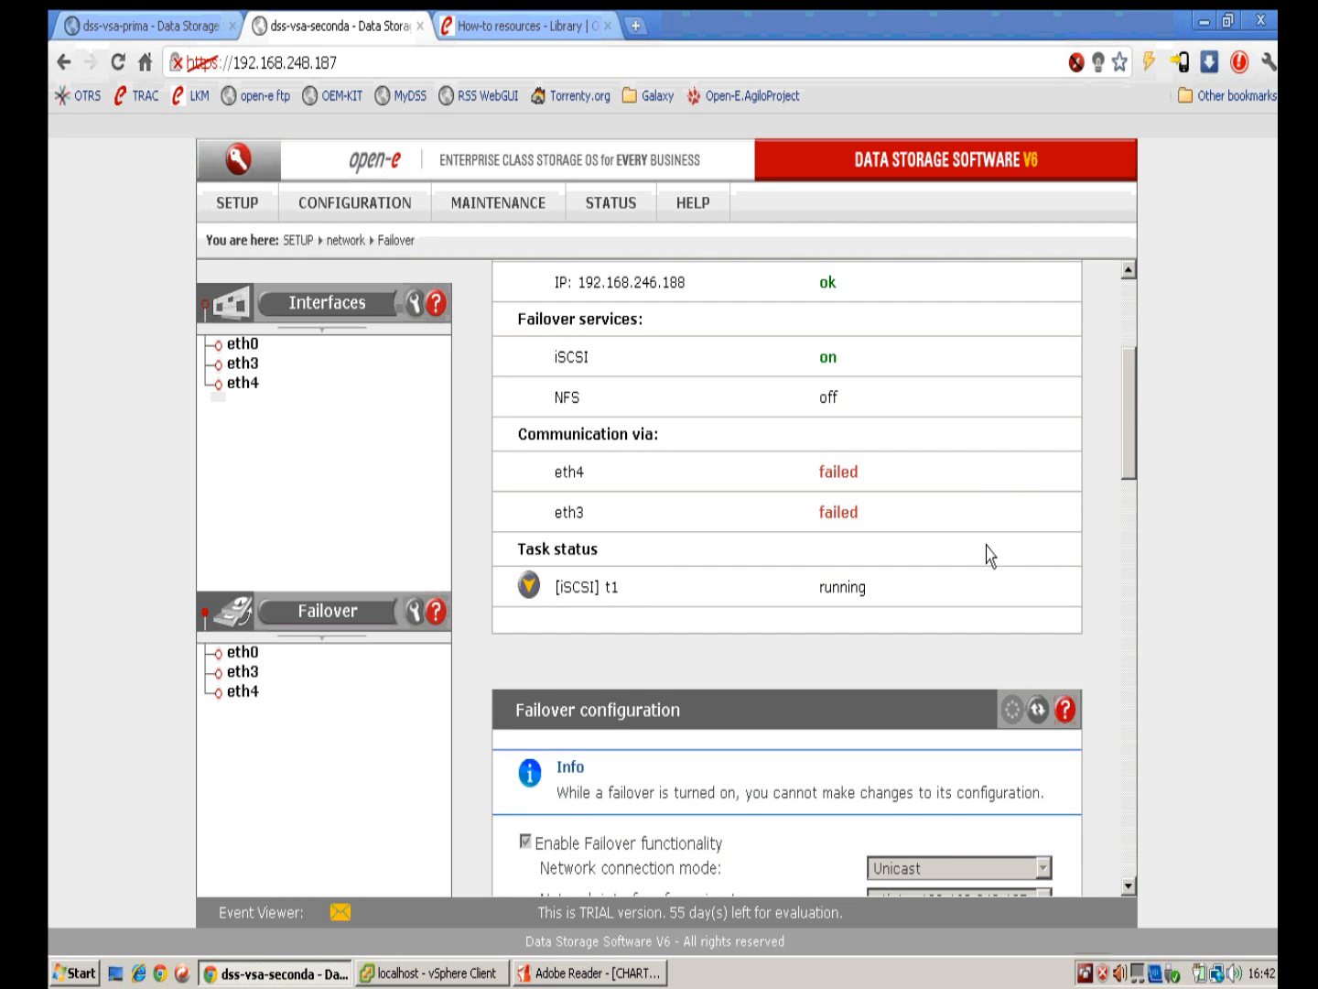
Step: Check the Windows 2008 R2 VM in vSphere Client, then scroll down the secondary node's failover page
left_click(501, 977)
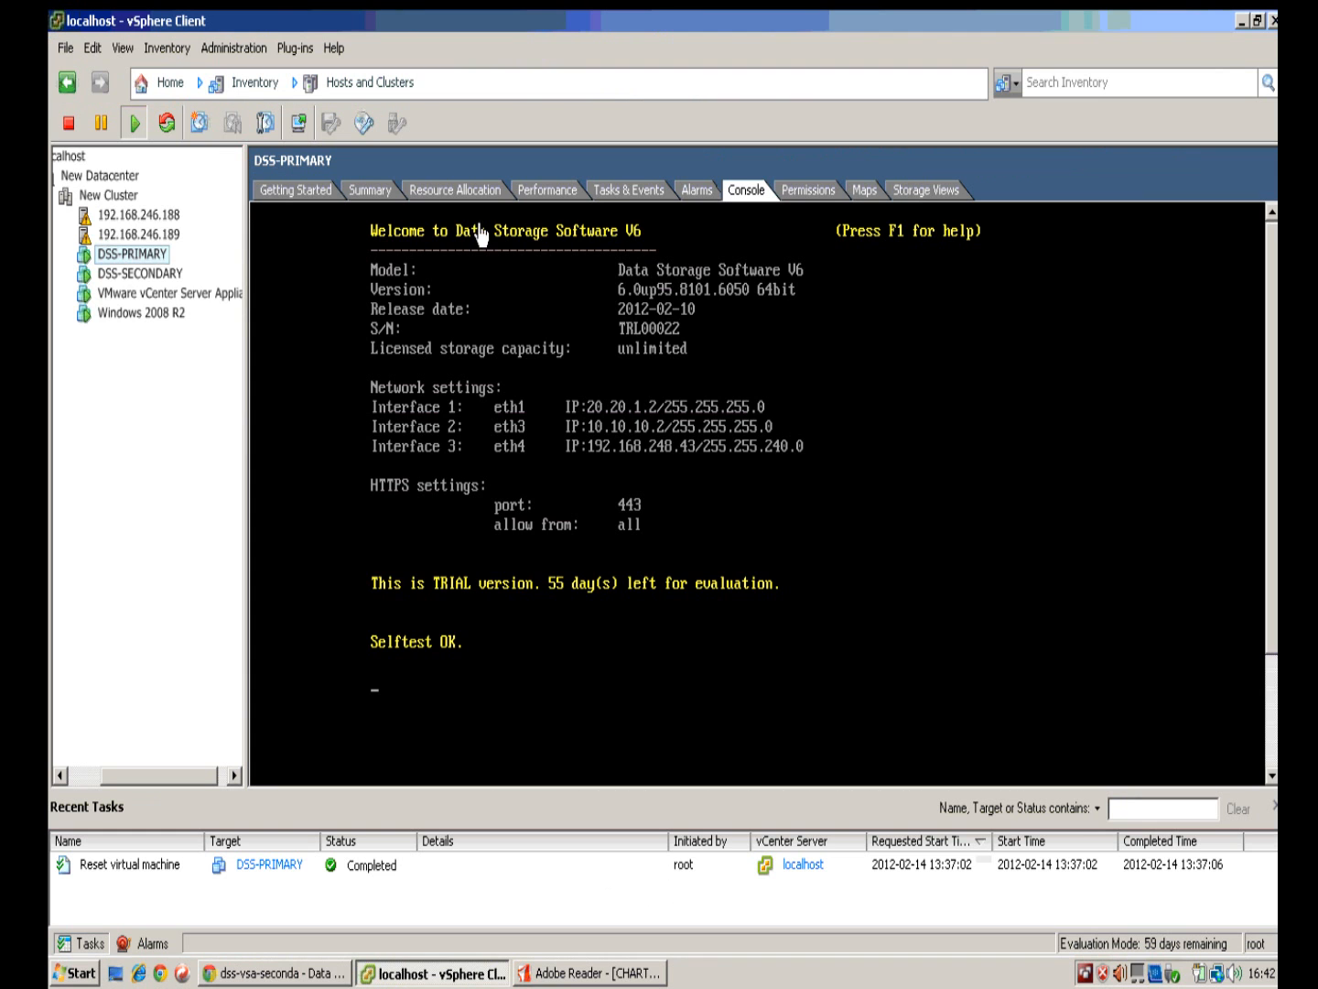
left_click(160, 316)
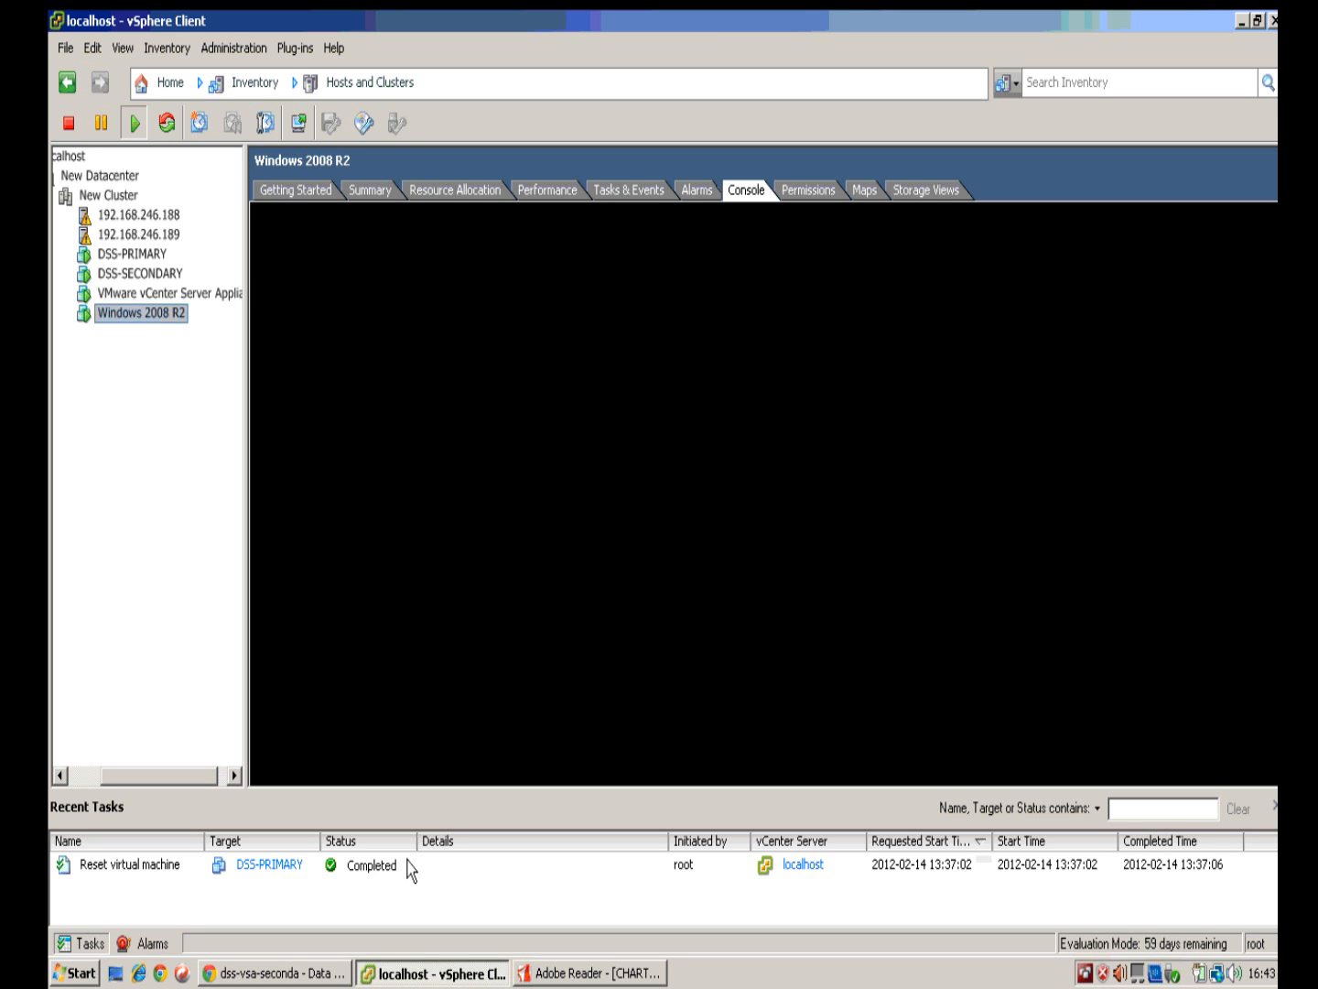
left_click(286, 985)
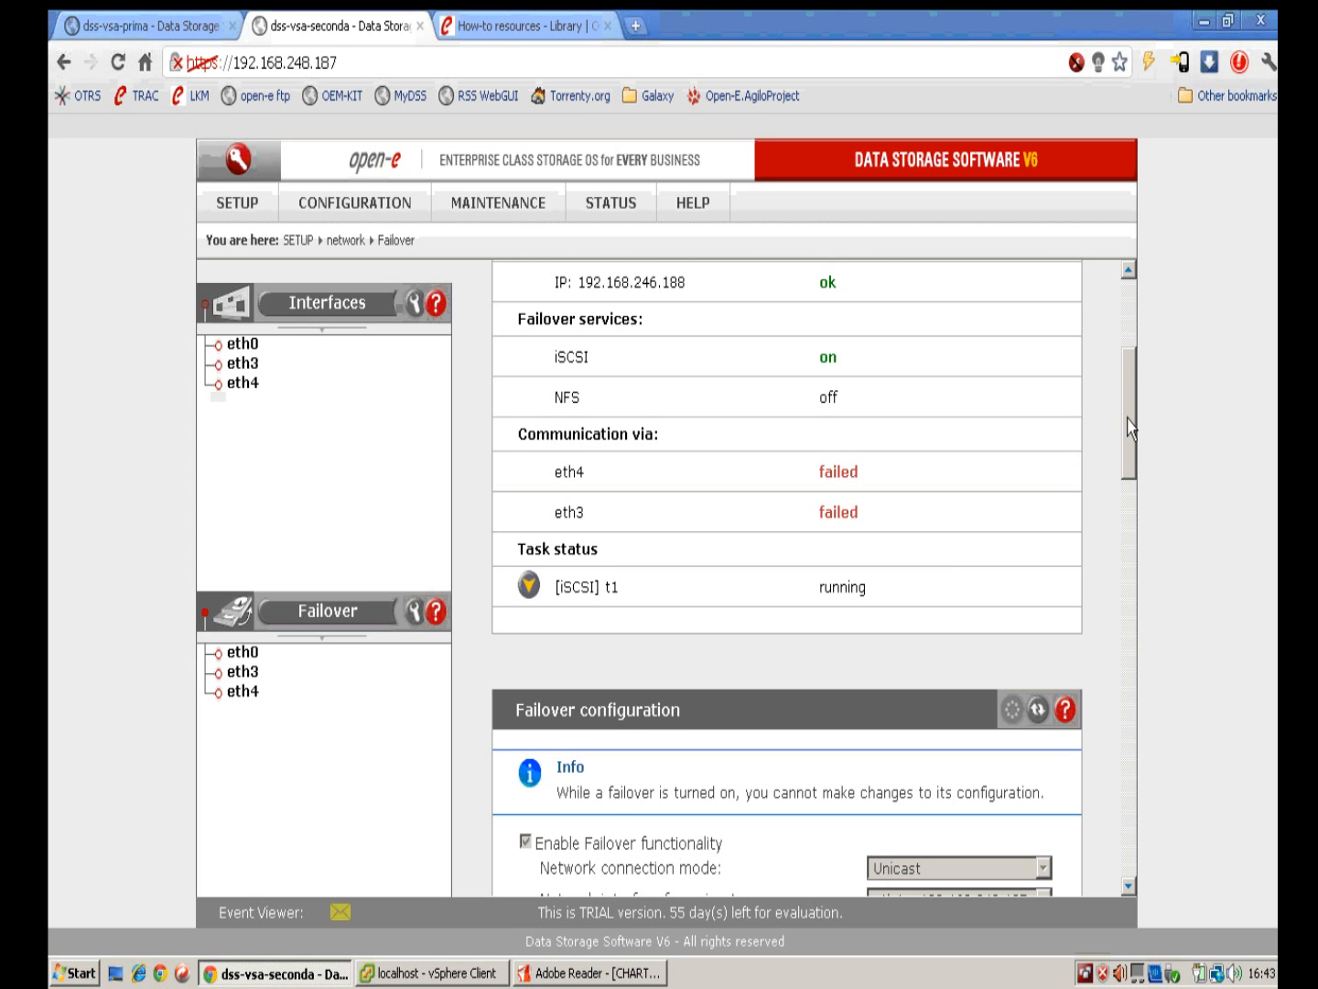
left_click_drag(1127, 426, 1109, 817)
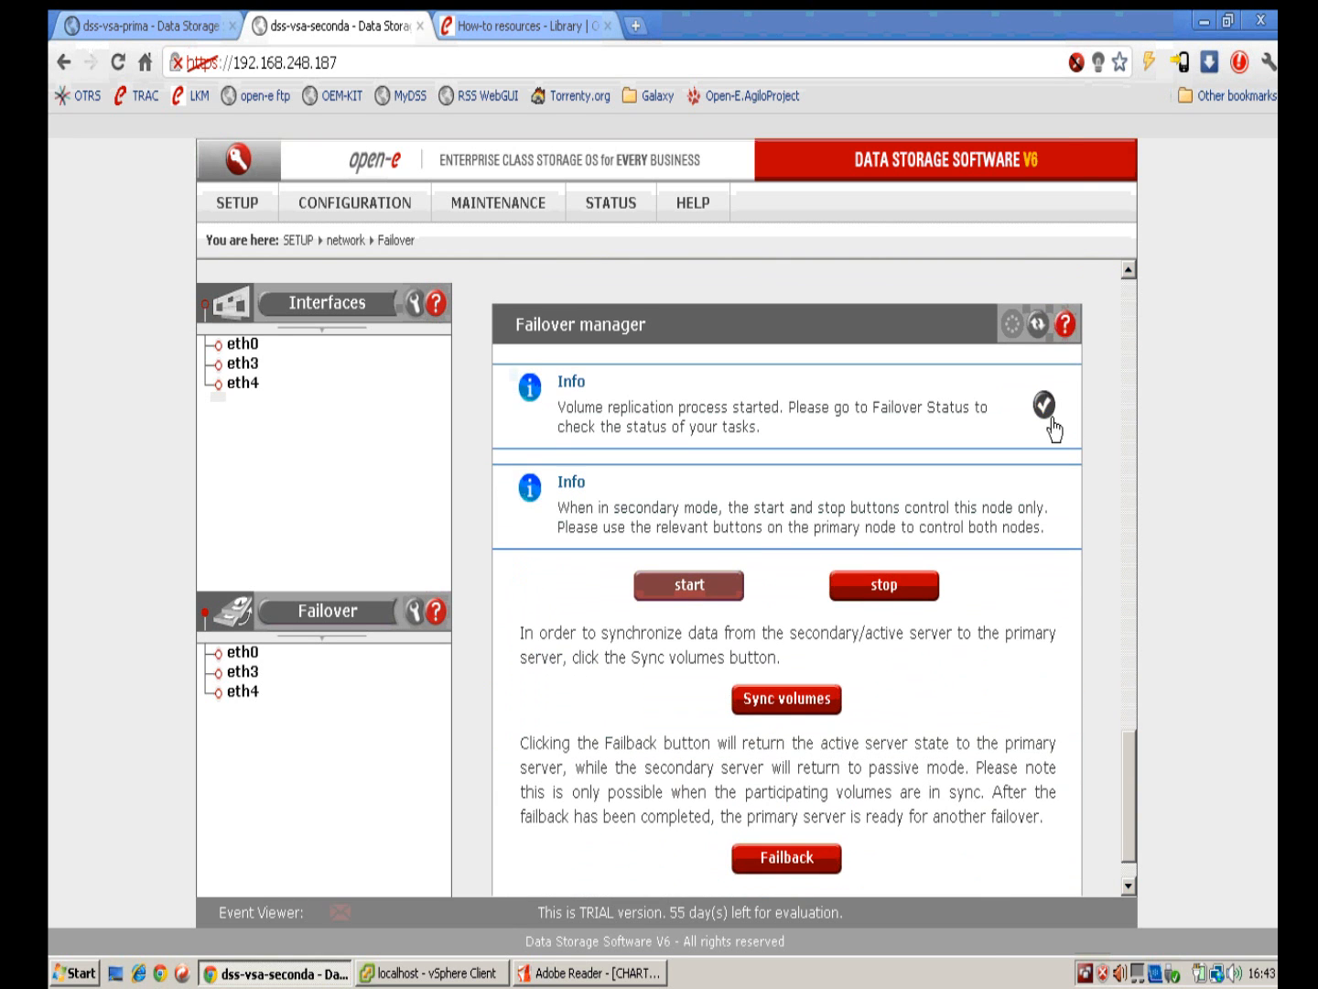
Step: Dismiss the replication message, review the [iSCSI] t1 details, and click Failback in the Failover manager
left_click(1049, 412)
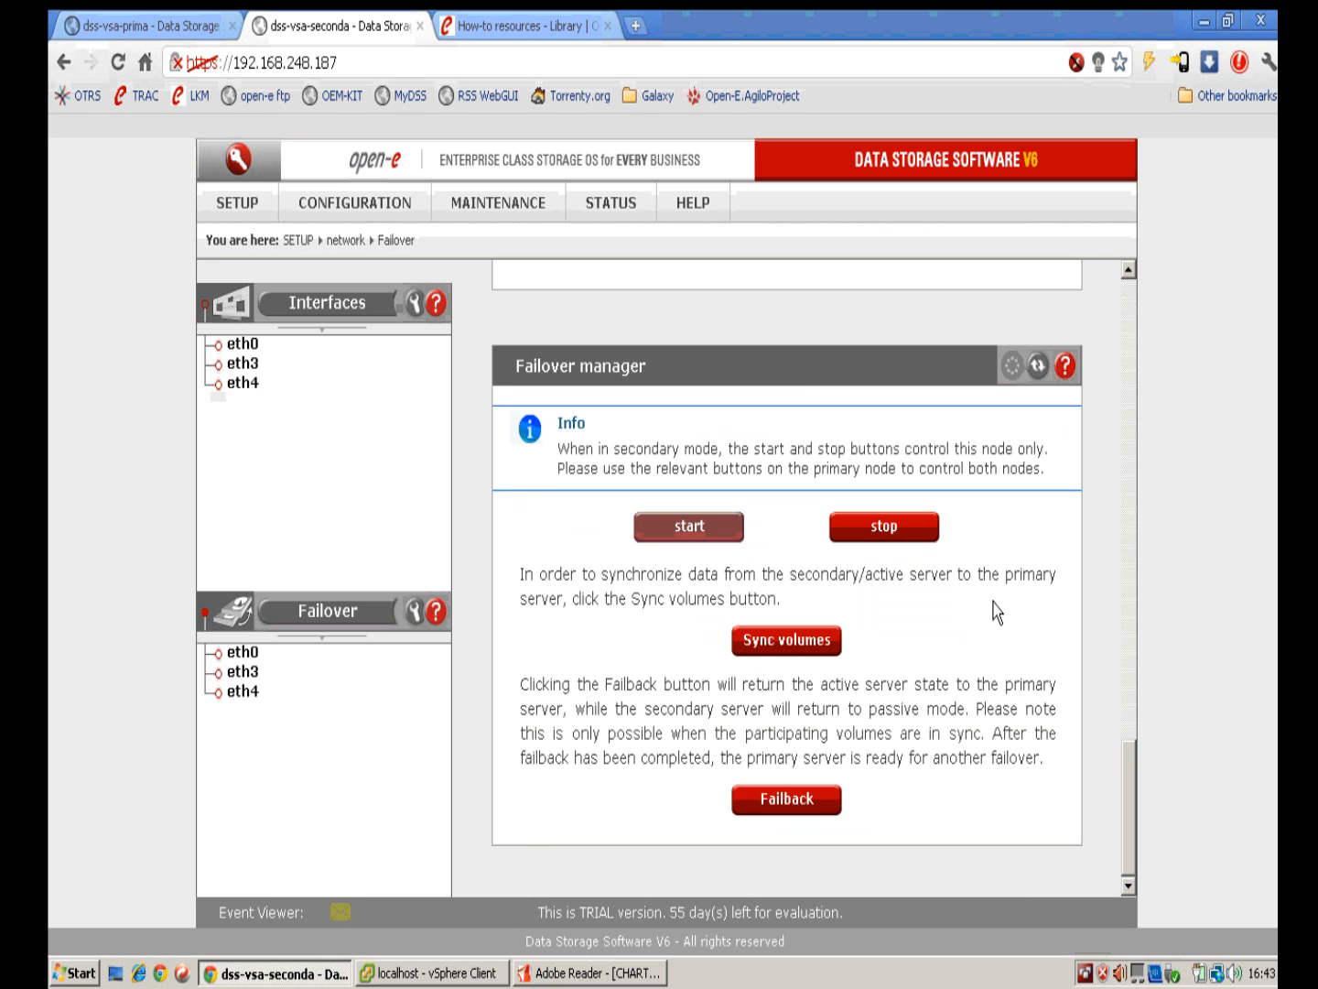
left_click_drag(1128, 765, 1111, 392)
left_click(532, 490)
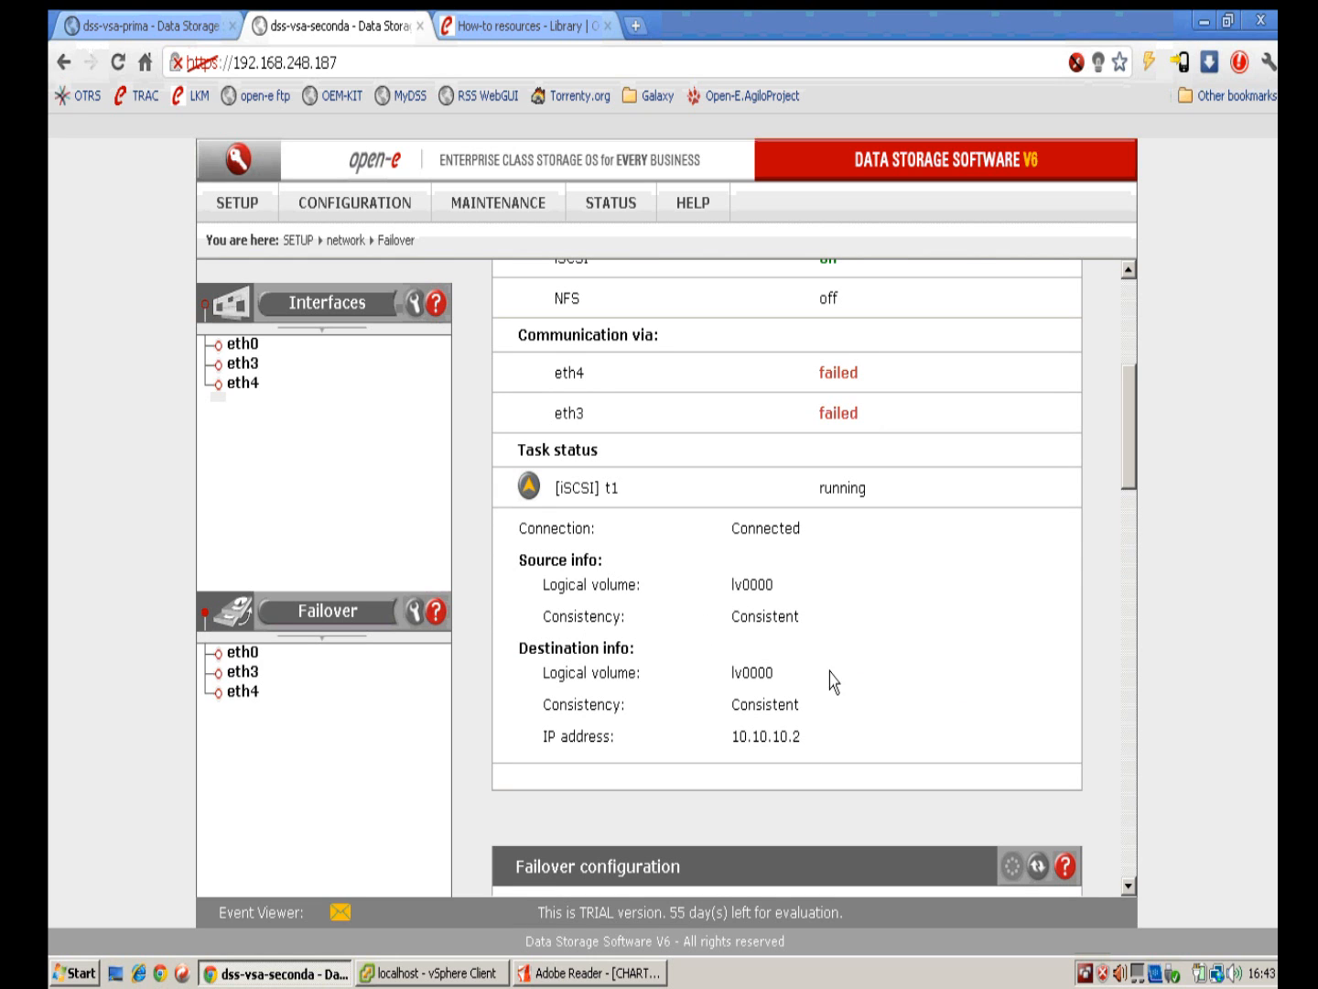
left_click(536, 495)
left_click_drag(1125, 414, 1140, 787)
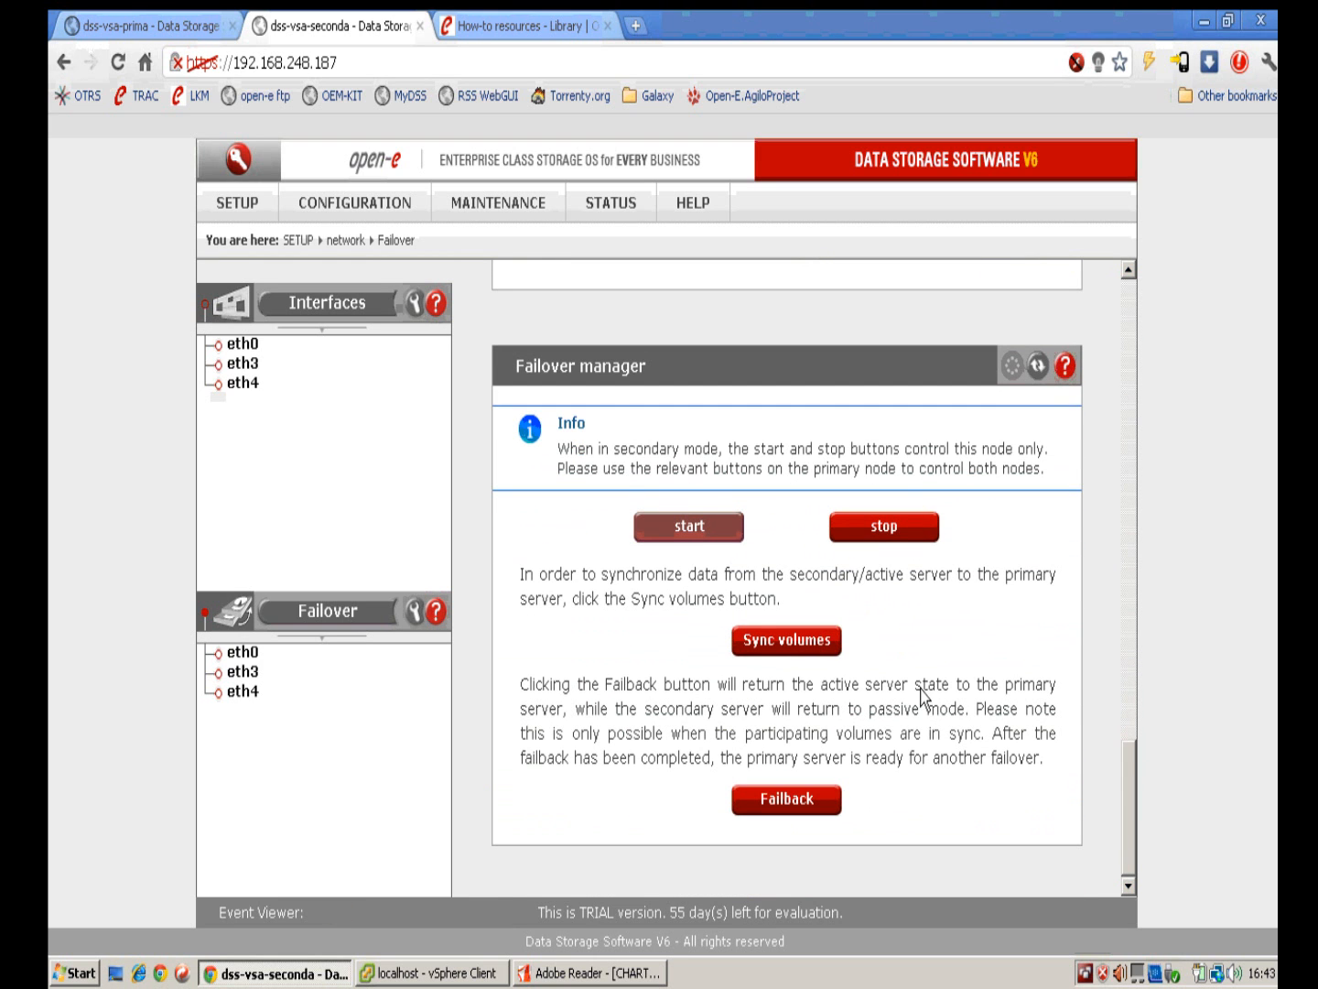
left_click(782, 798)
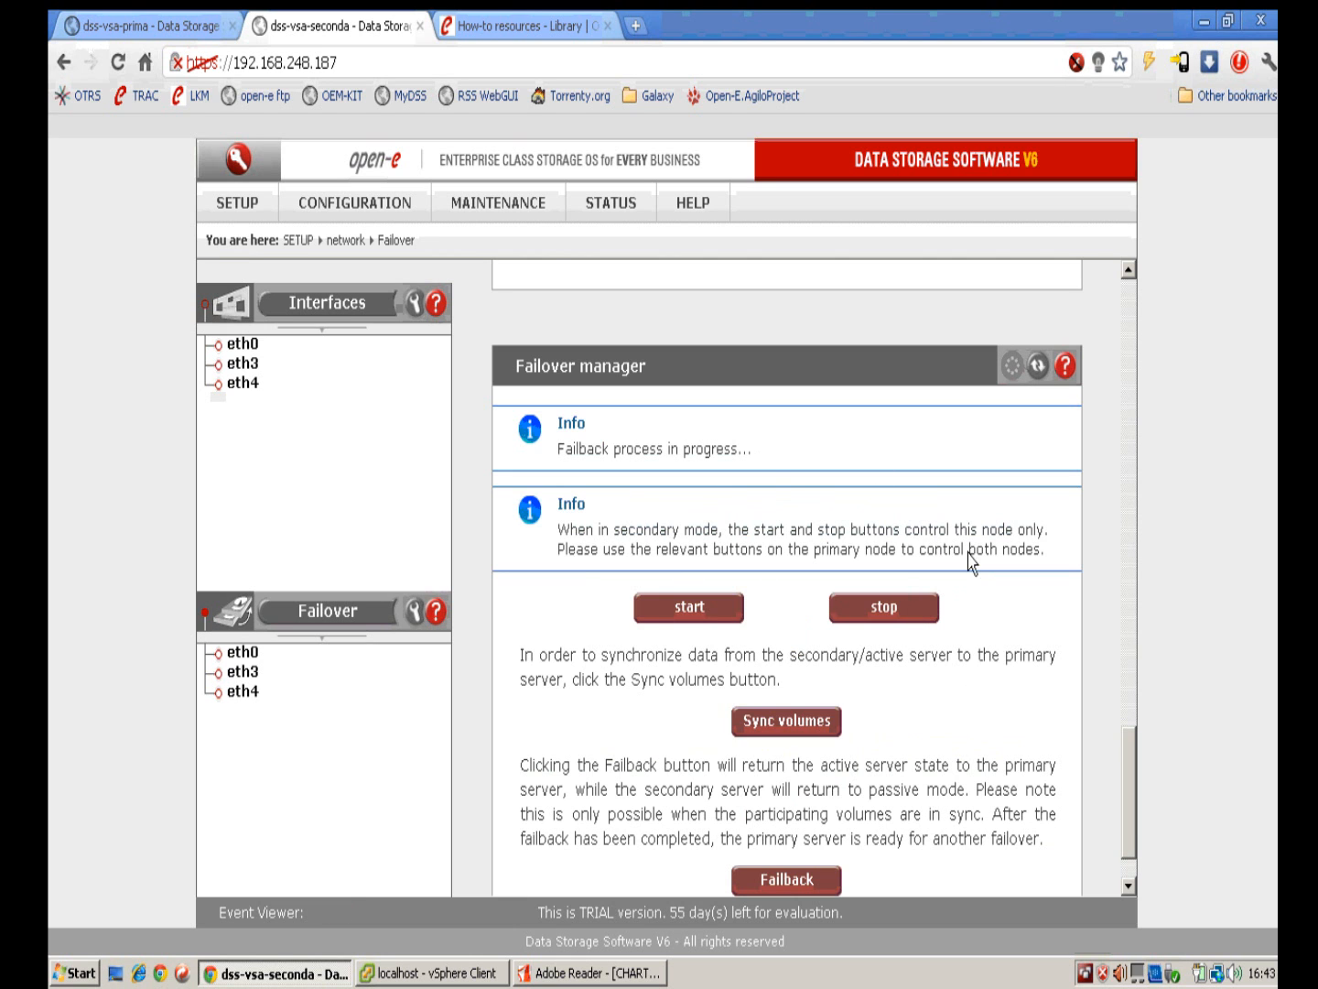
left_click_drag(1135, 773, 1098, 342)
Step: Reload the primary node's page, proceed past the certificate warning, log in, and dismiss the warnings
left_click(138, 29)
left_click(754, 565)
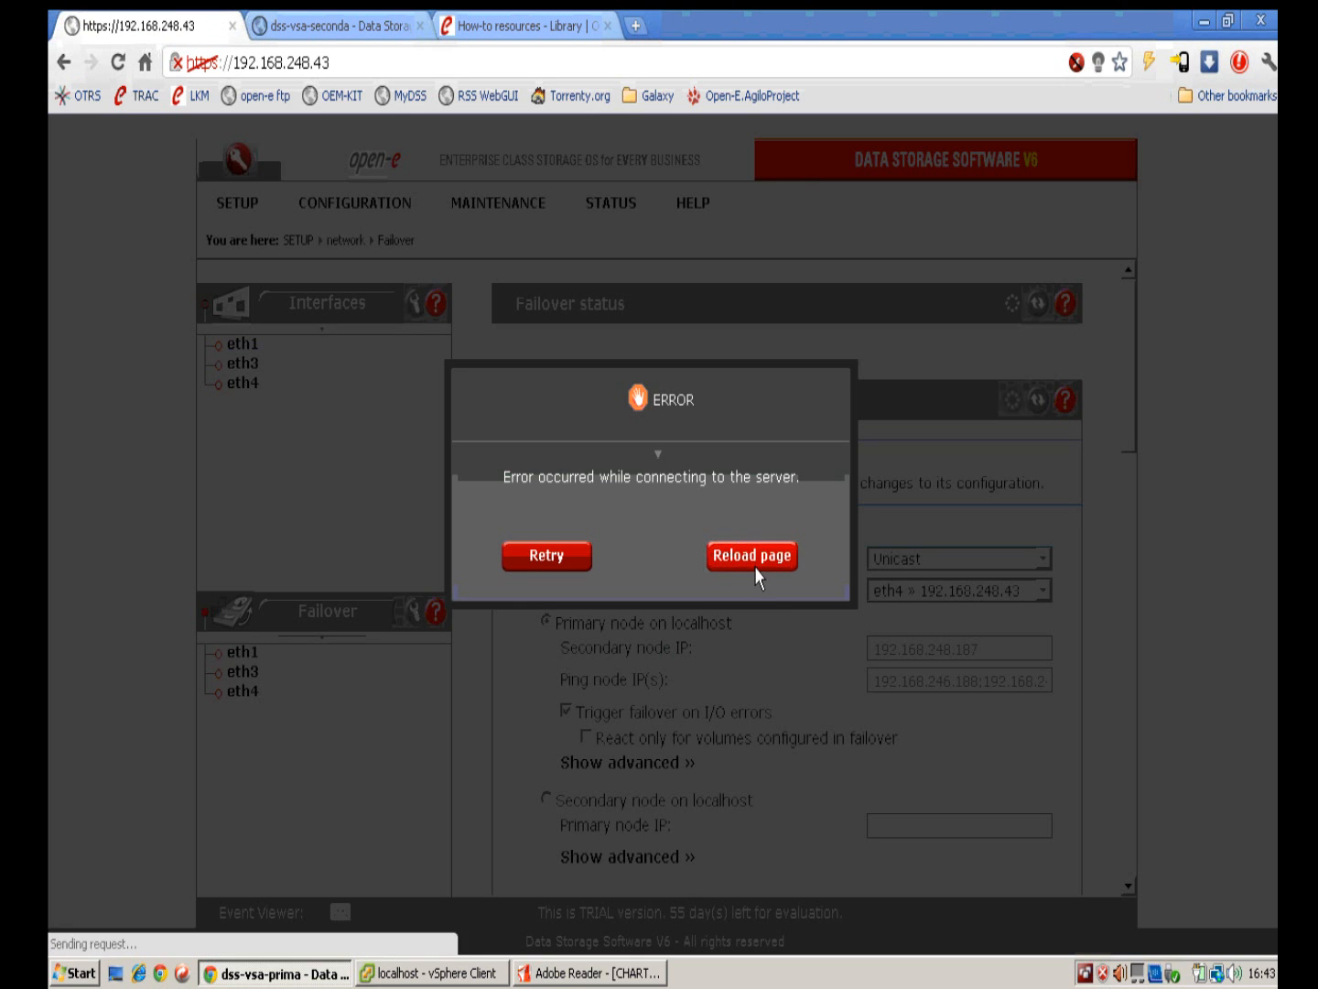
left_click(349, 373)
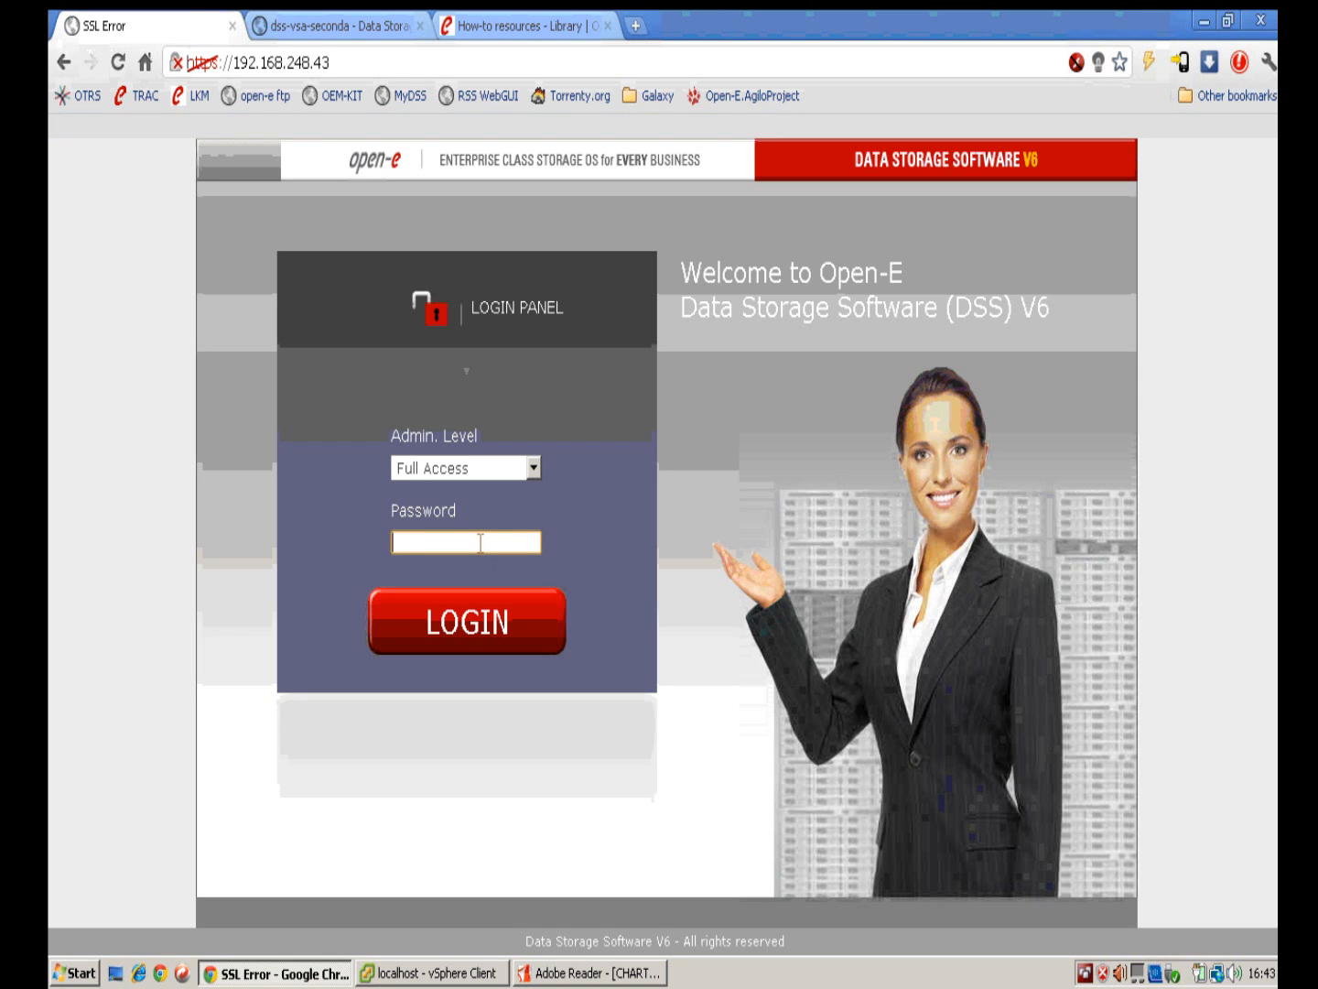
left_click(482, 543)
type("admin")
key("Return")
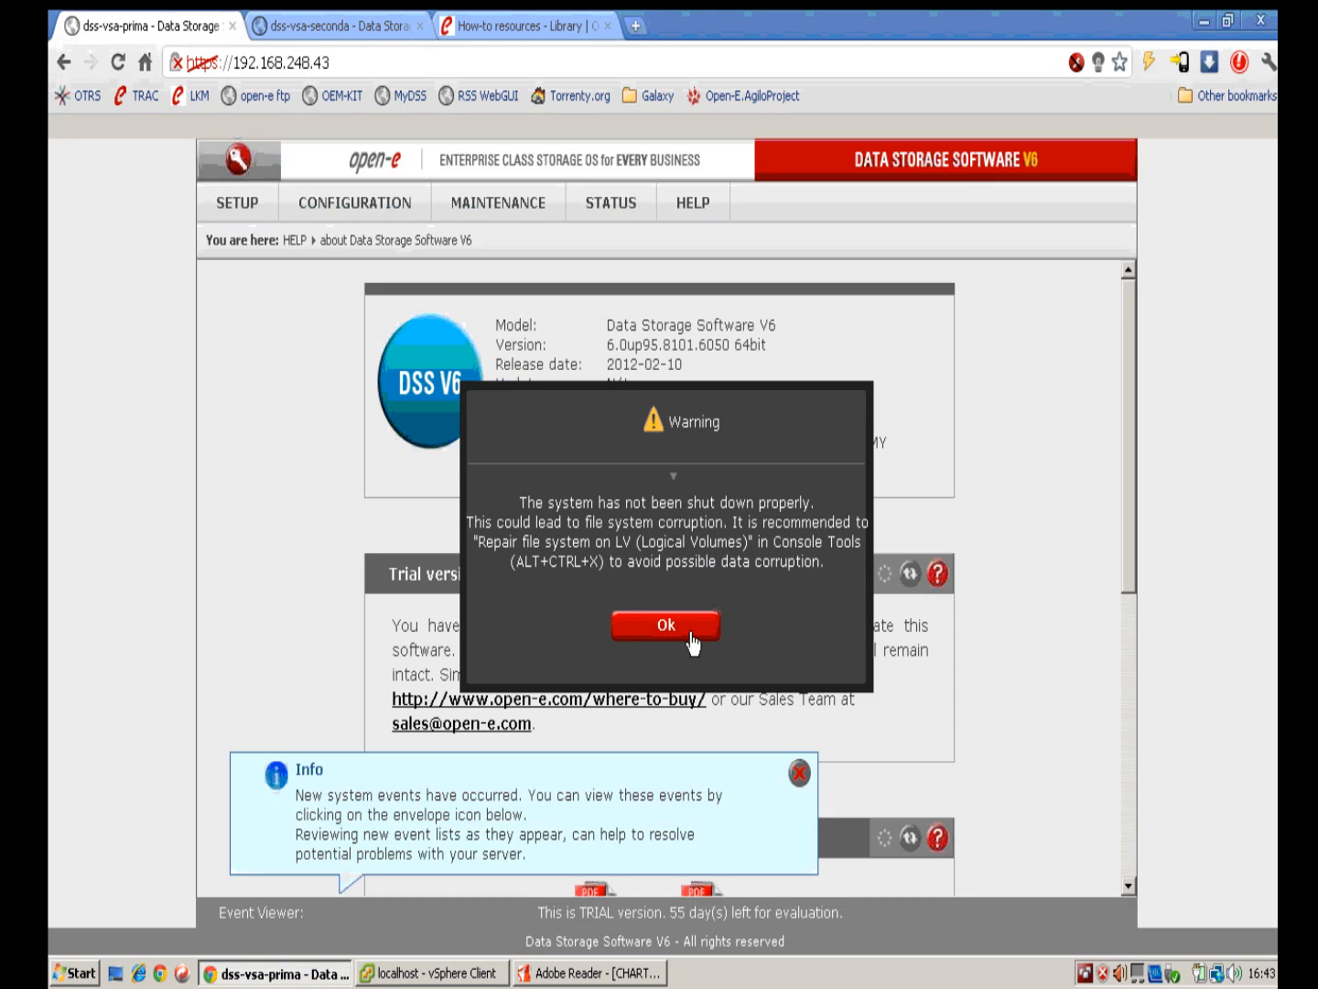
left_click(691, 632)
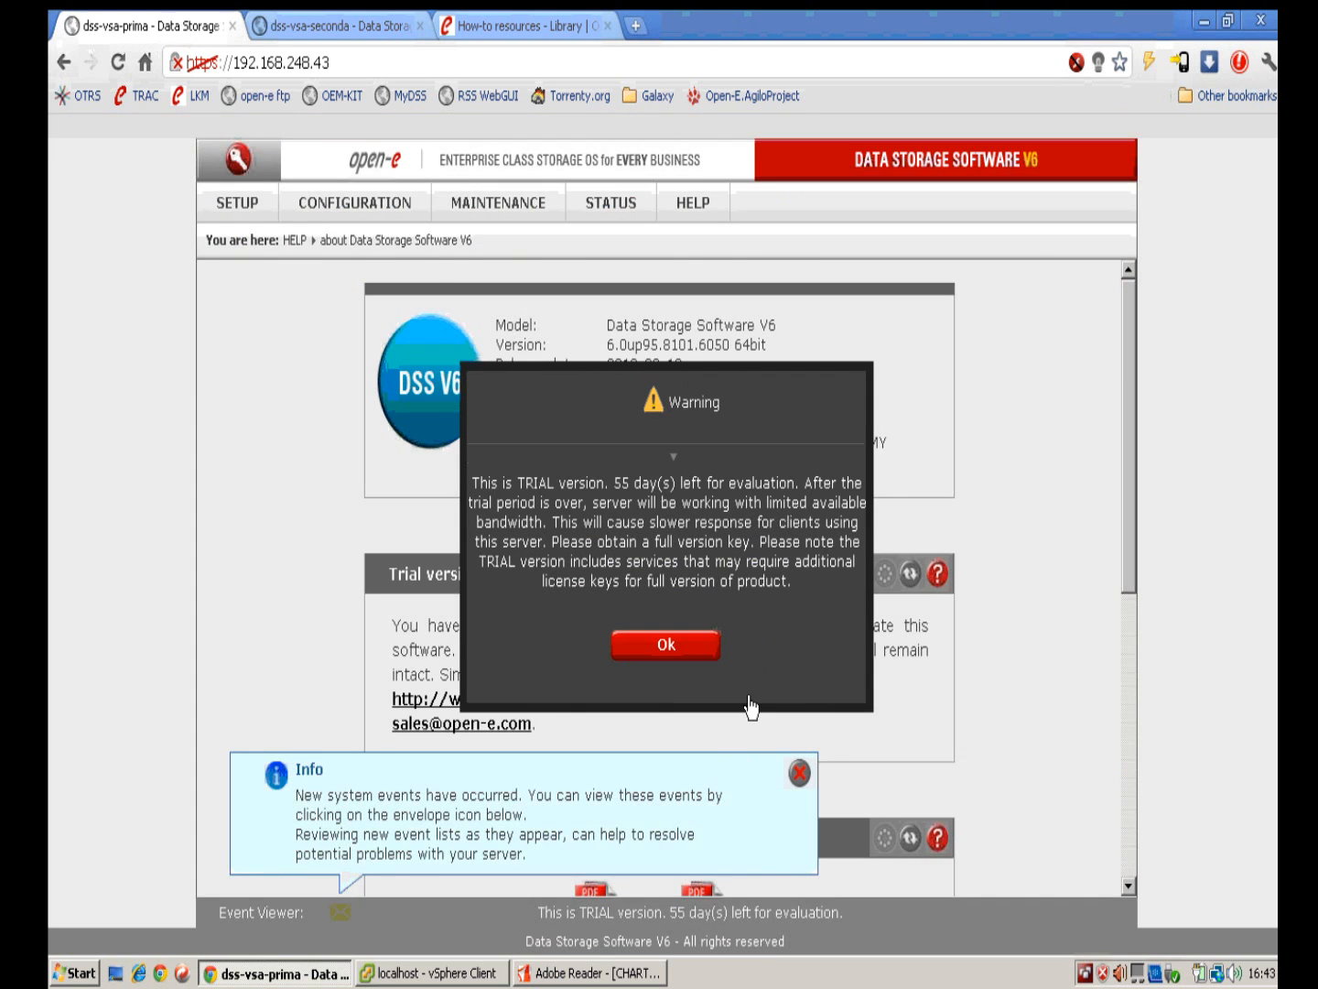
left_click(696, 658)
left_click(799, 773)
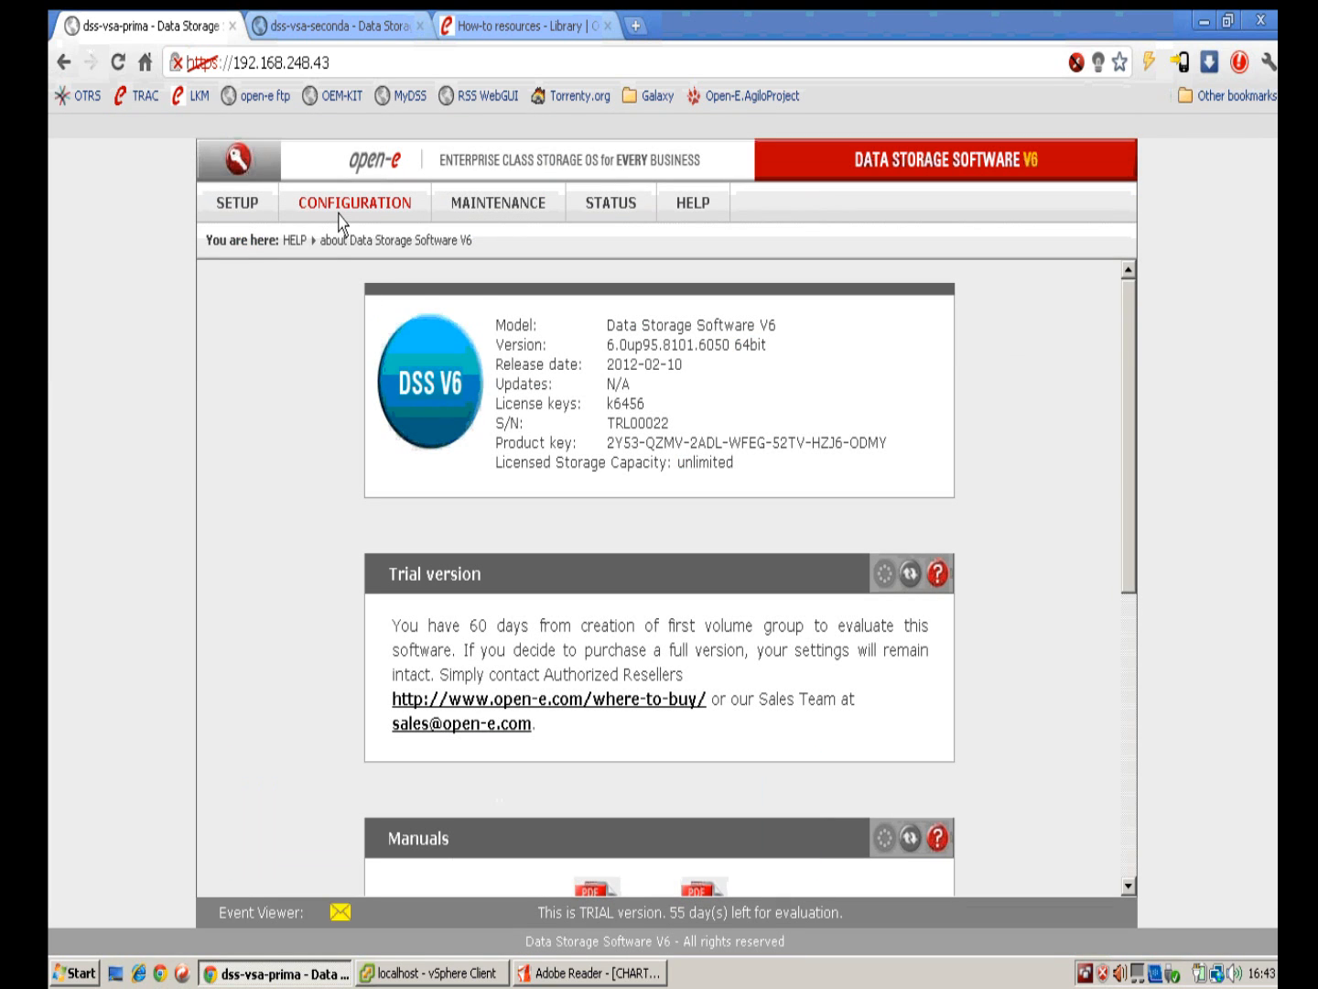
Step: Open the primary's SETUP > network > Failover page to confirm primary/active with t1_reverse, then return to vSphere
mouse_move(250, 209)
mouse_move(349, 240)
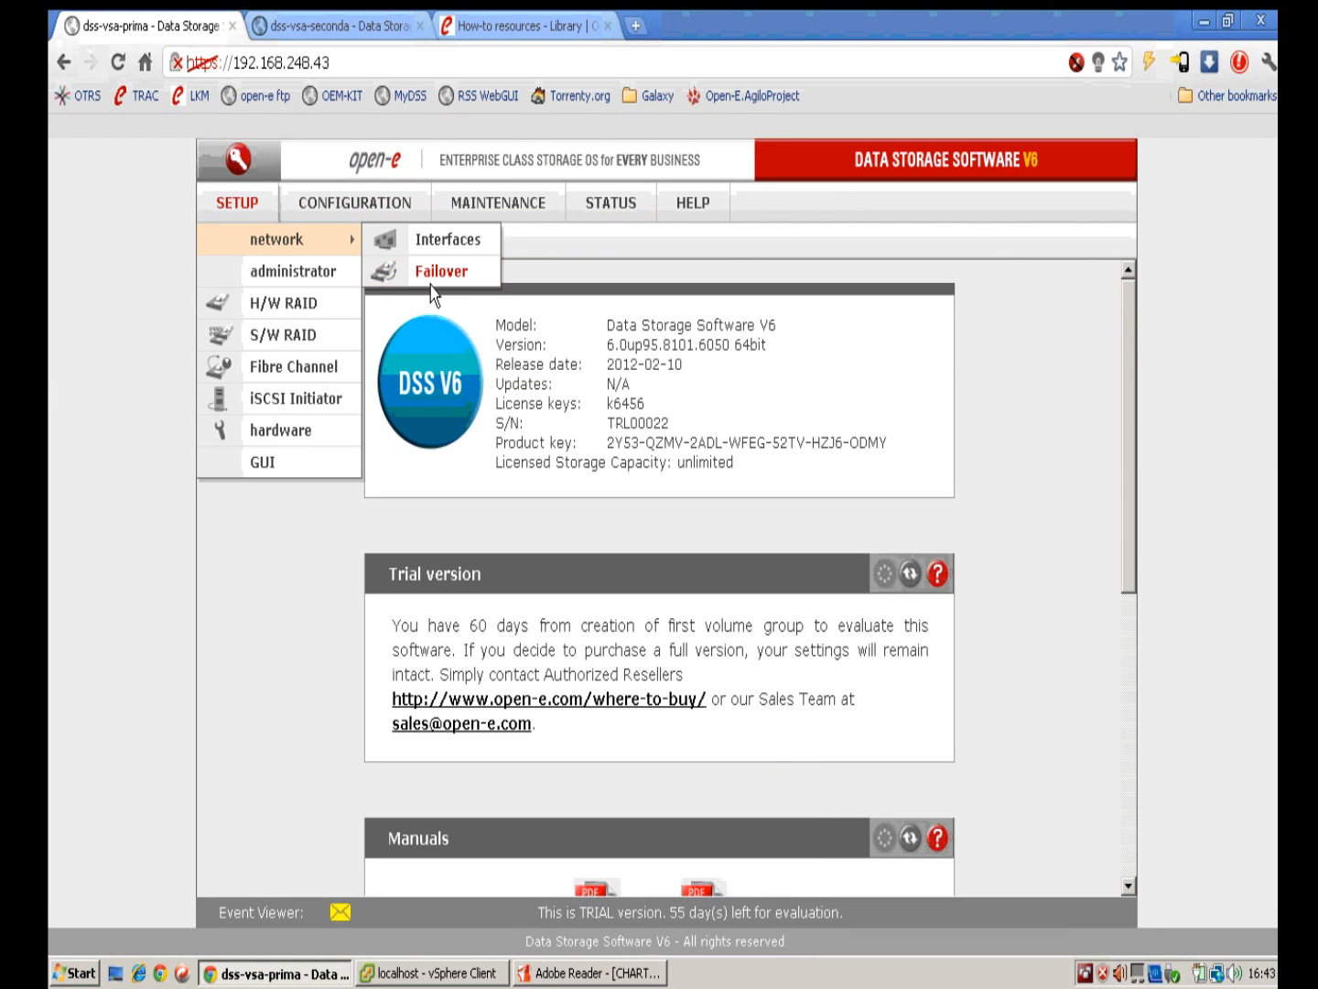
left_click(431, 285)
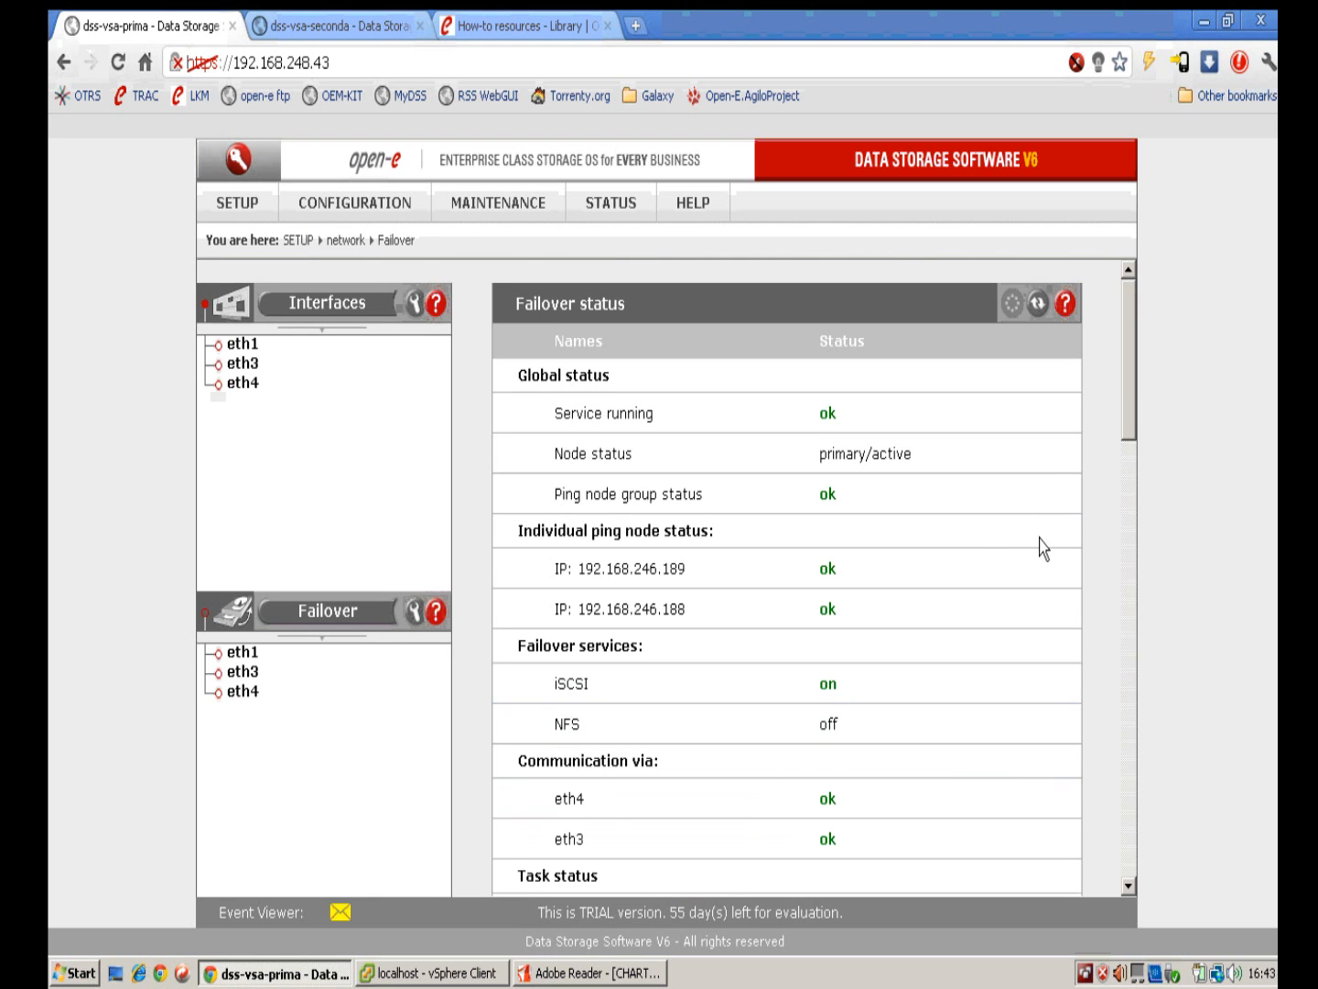
scroll(1012, 517, "down", 3)
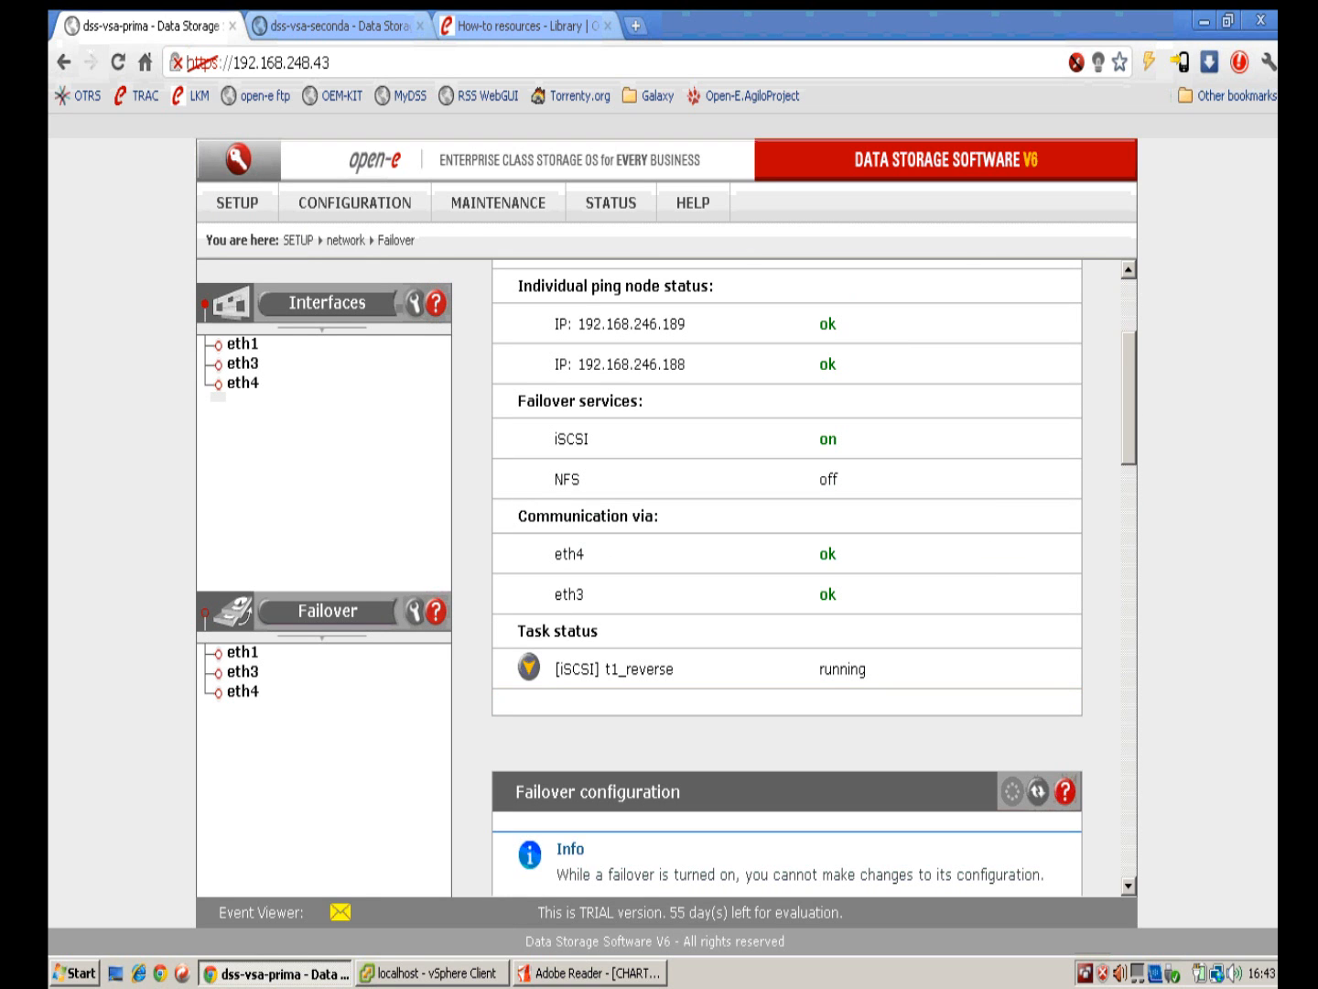
left_click(431, 973)
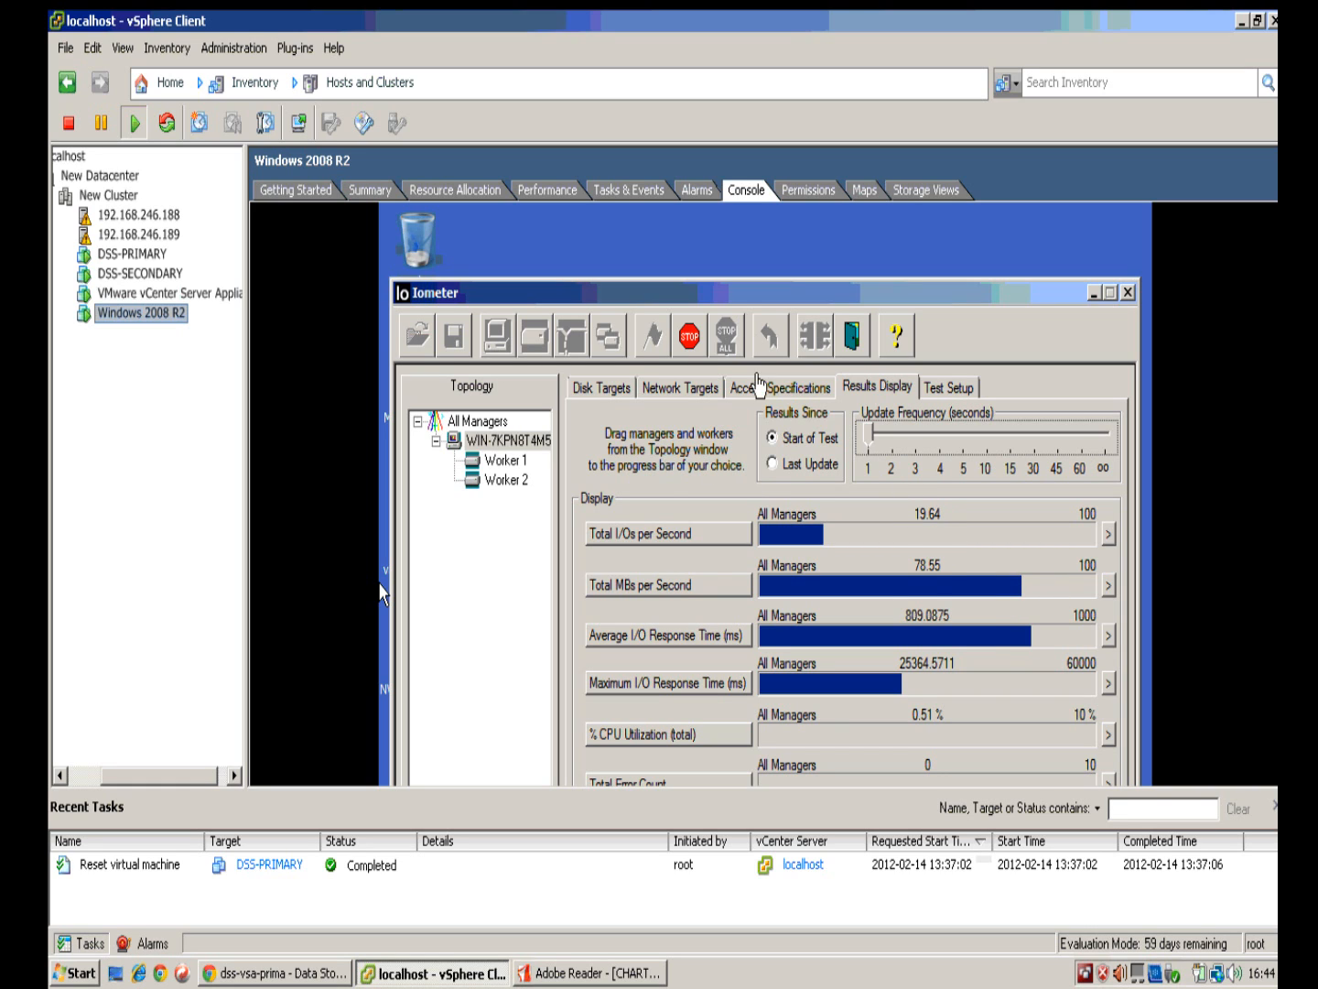
Step: Release the console cursor, toggle Alarms/Tasks, and drag the Iometer window higher to show zero total errors
left_click(751, 302)
key("ctrl+alt")
left_click(574, 306)
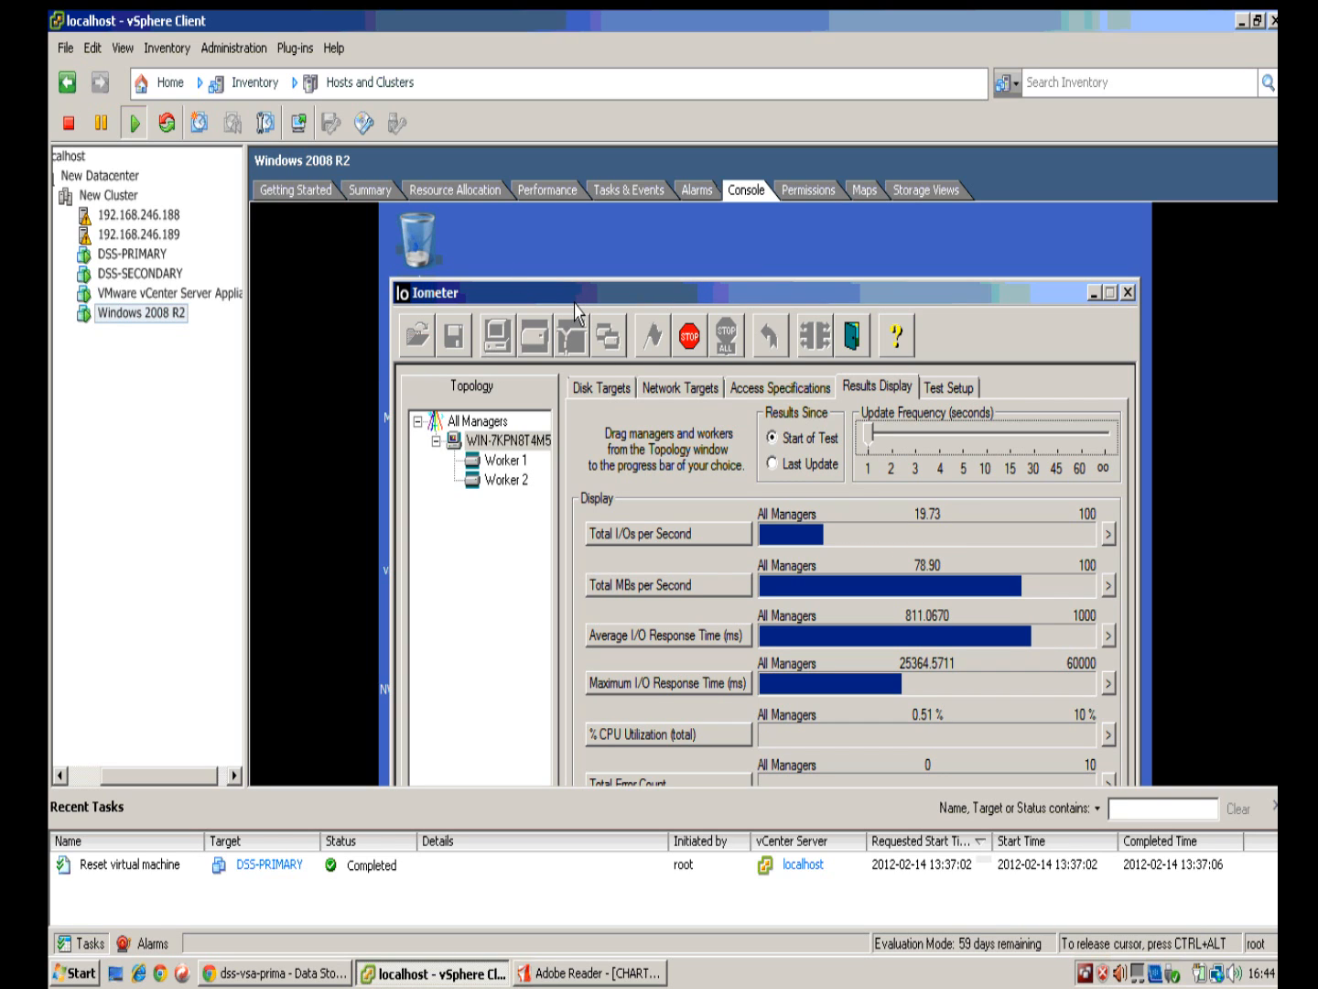
key("ctrl+alt")
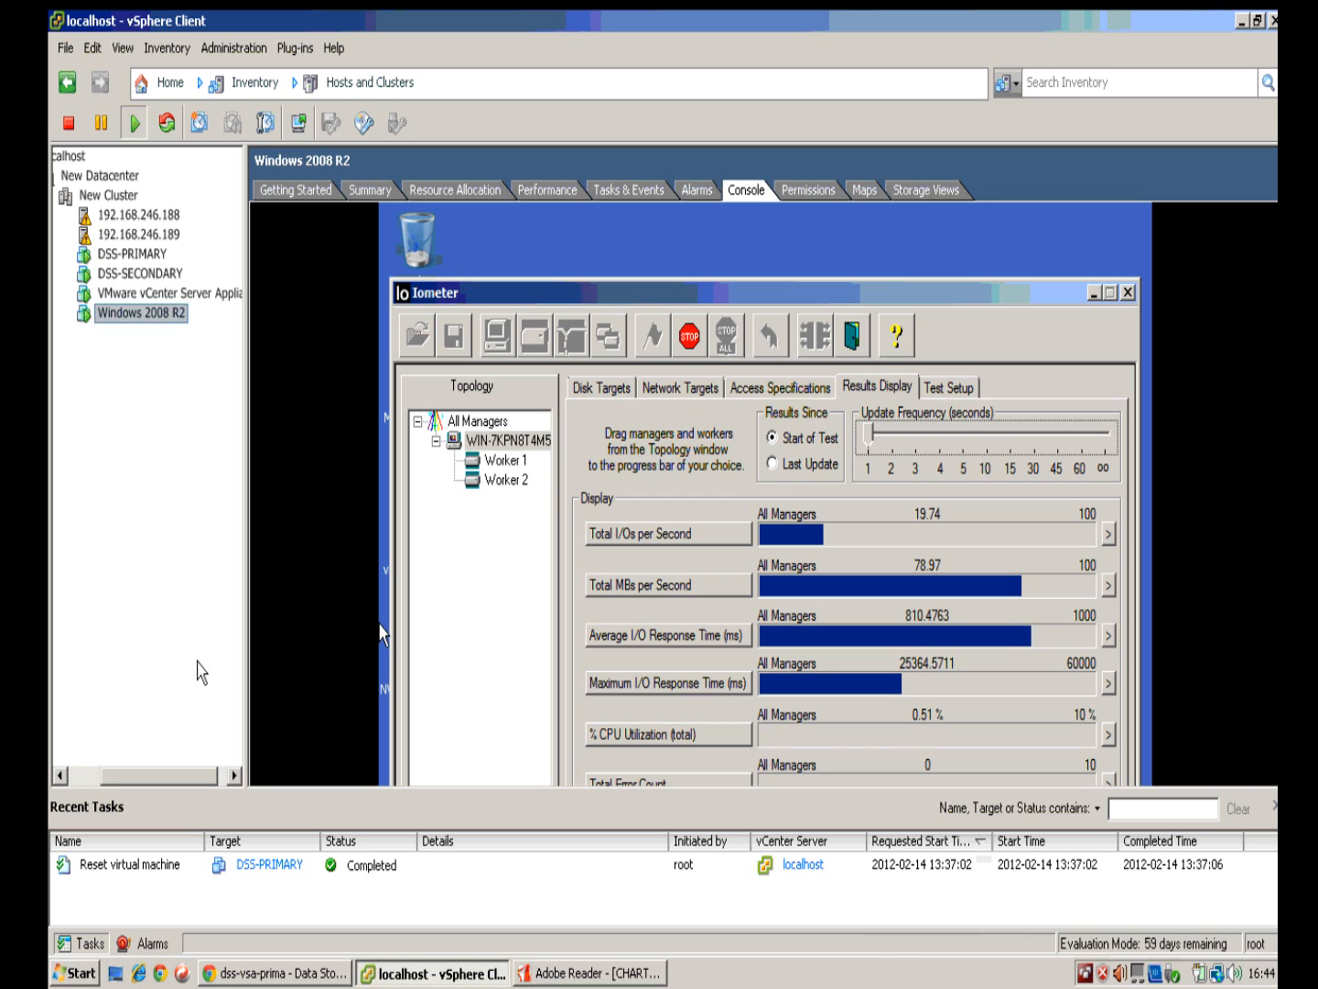
left_click(150, 945)
left_click(88, 943)
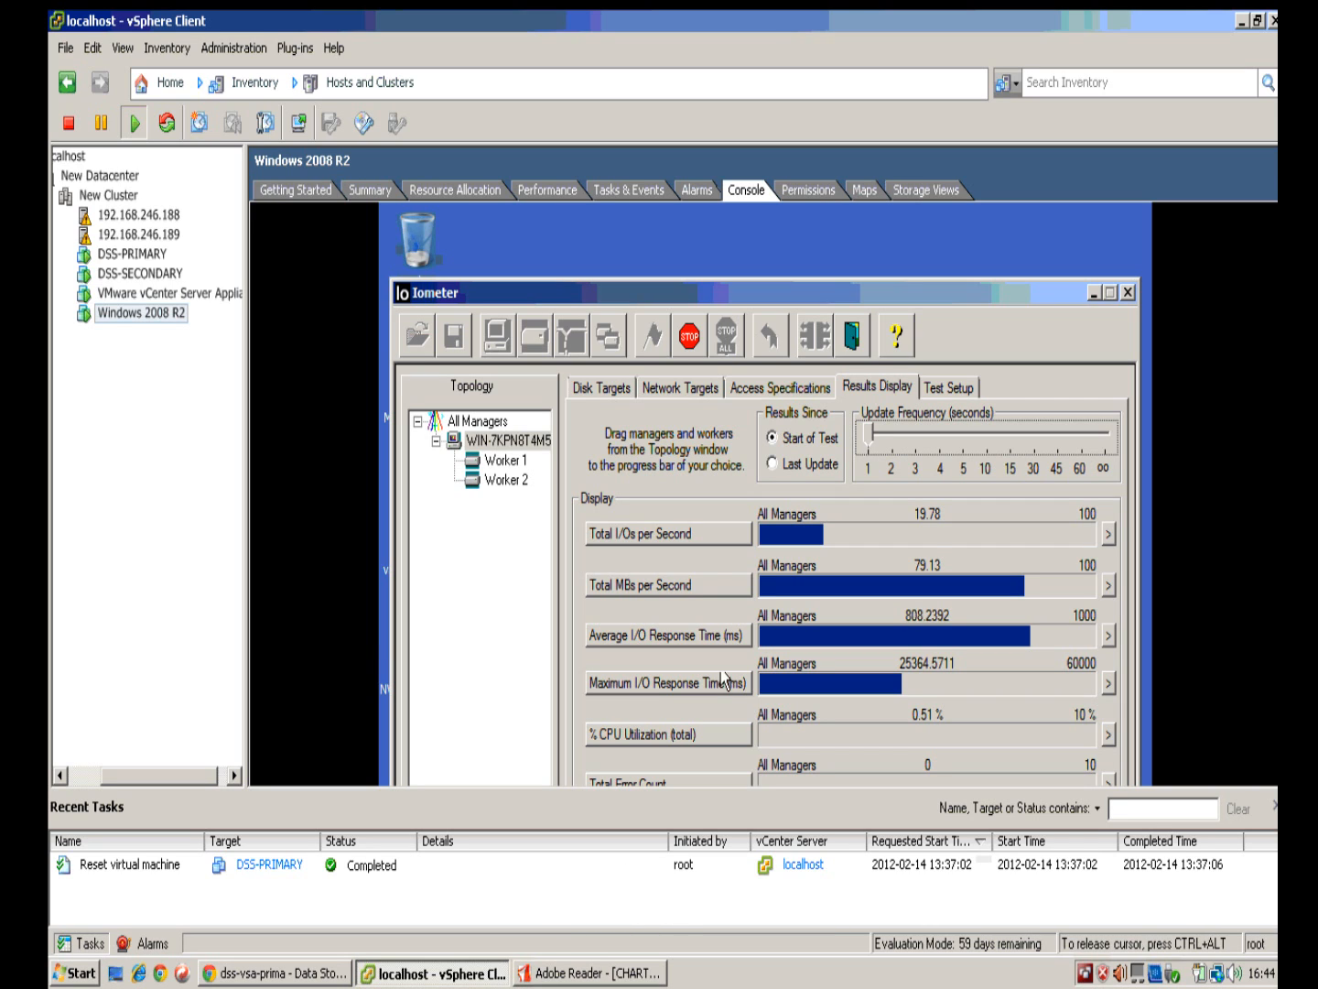
left_click_drag(781, 283, 780, 231)
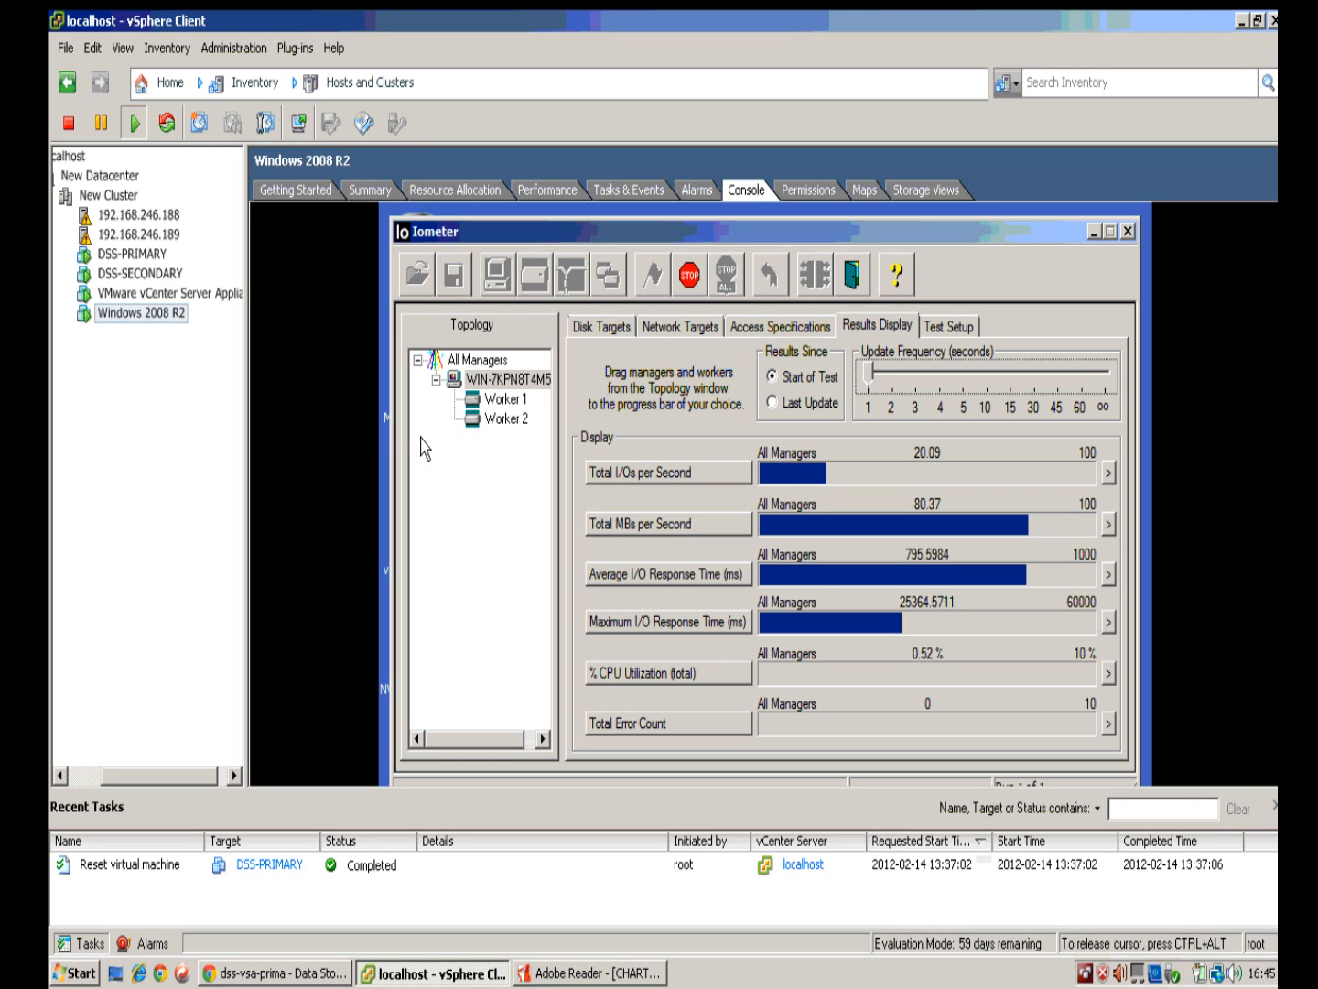
right_click(129, 196)
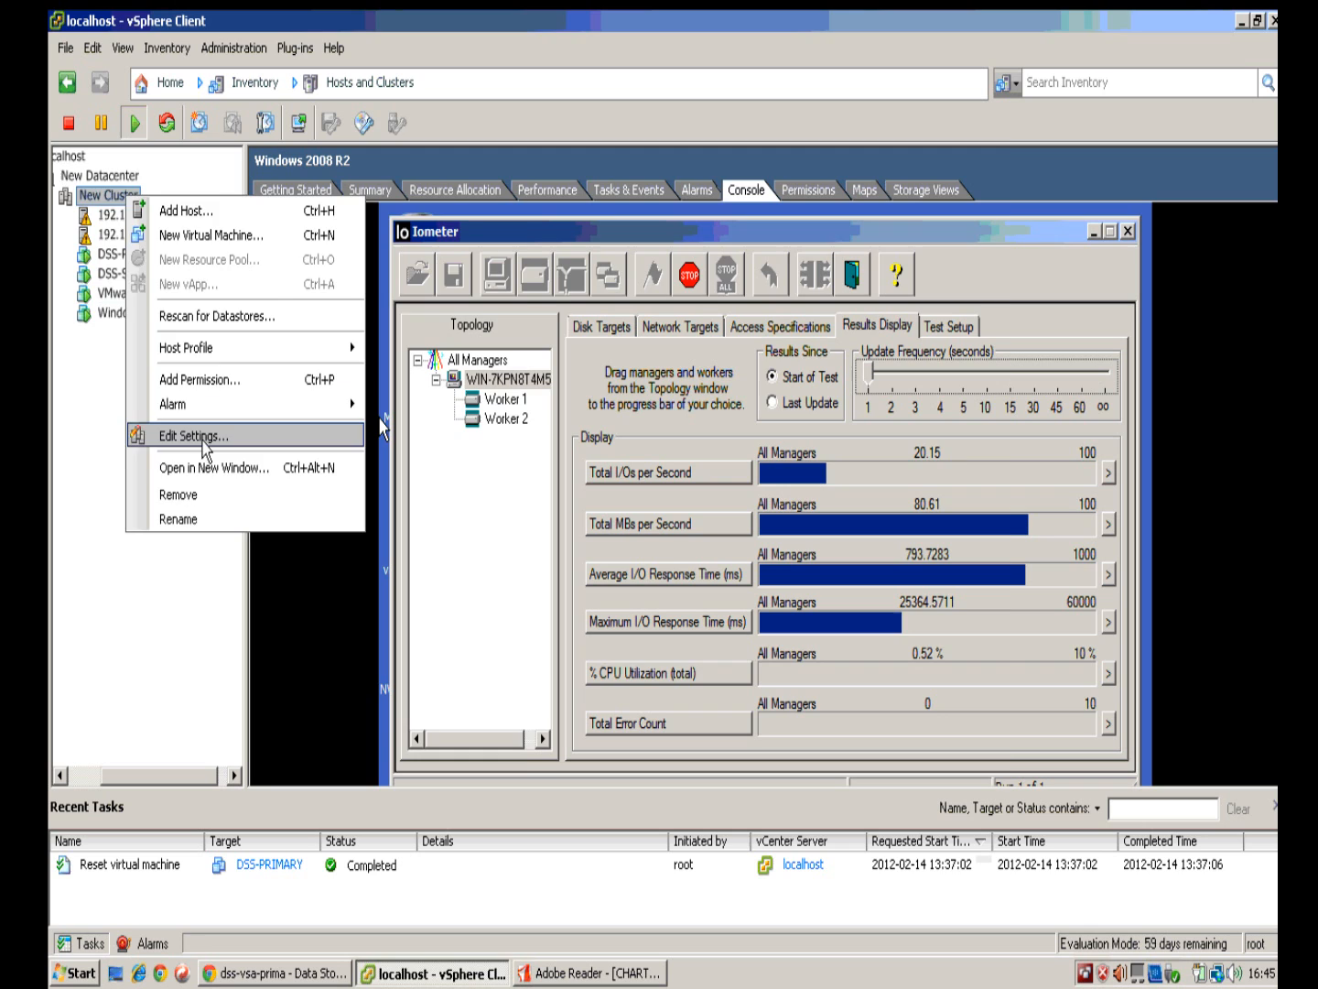
Step: Review New Cluster's vSphere HA Virtual Machine Options (Medium restart priority, leave powered on) and apply with OK
left_click(202, 438)
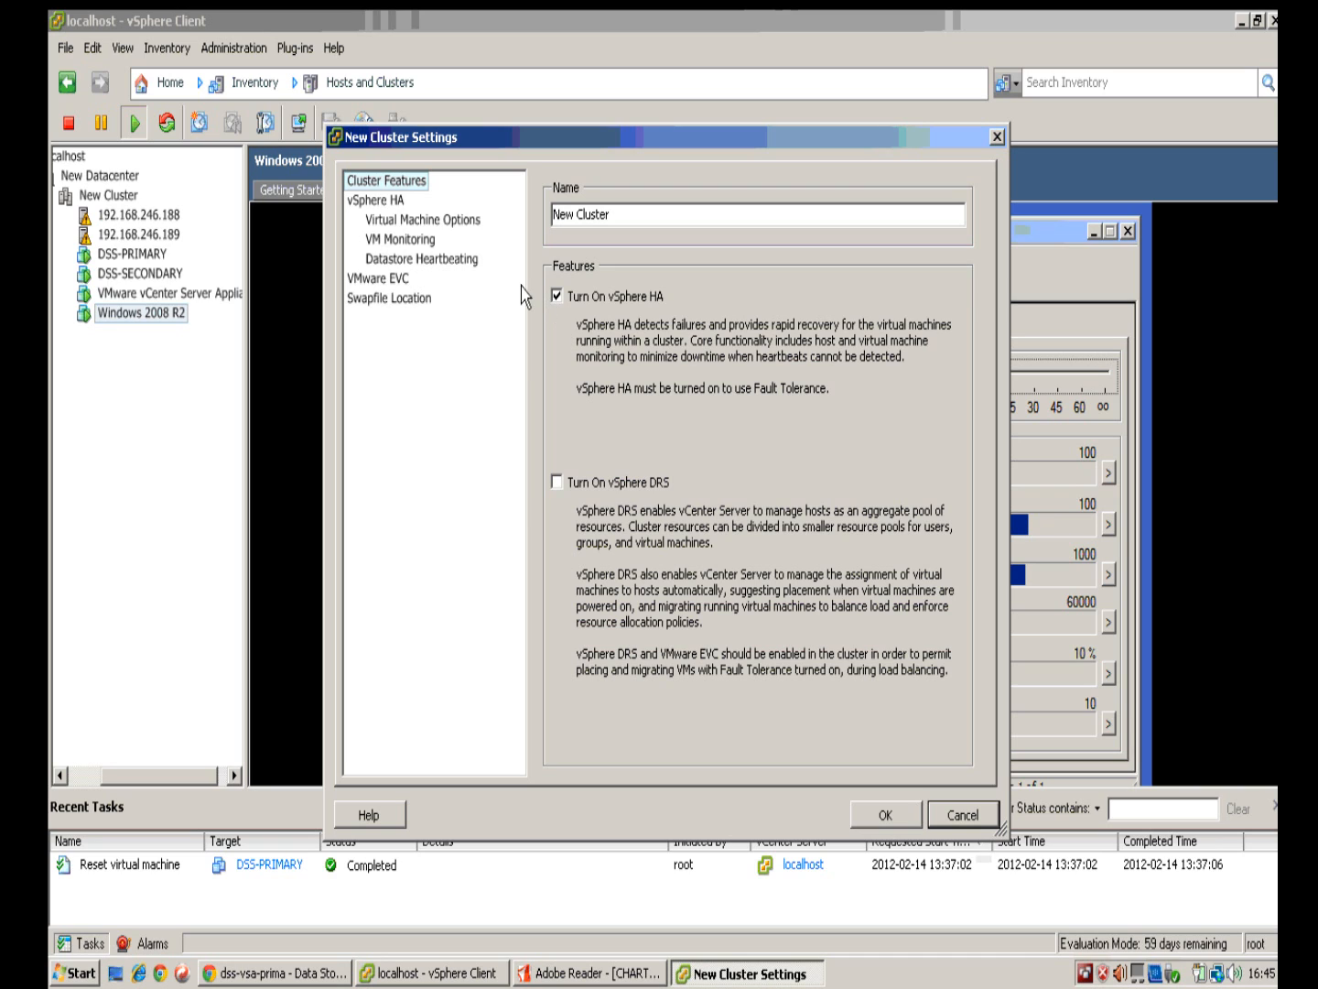
left_click(412, 221)
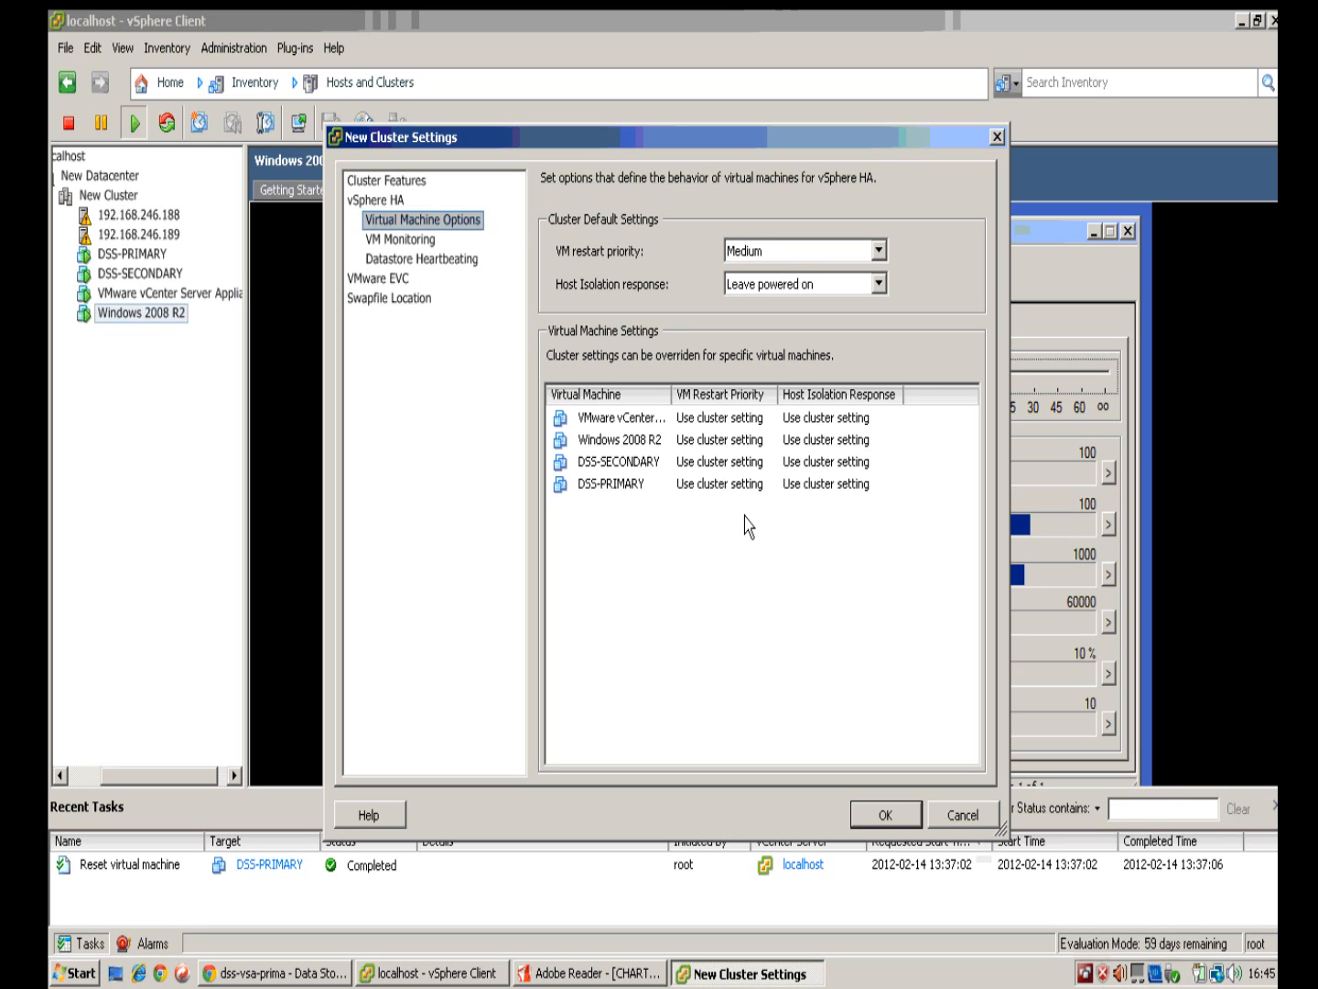
left_click(882, 814)
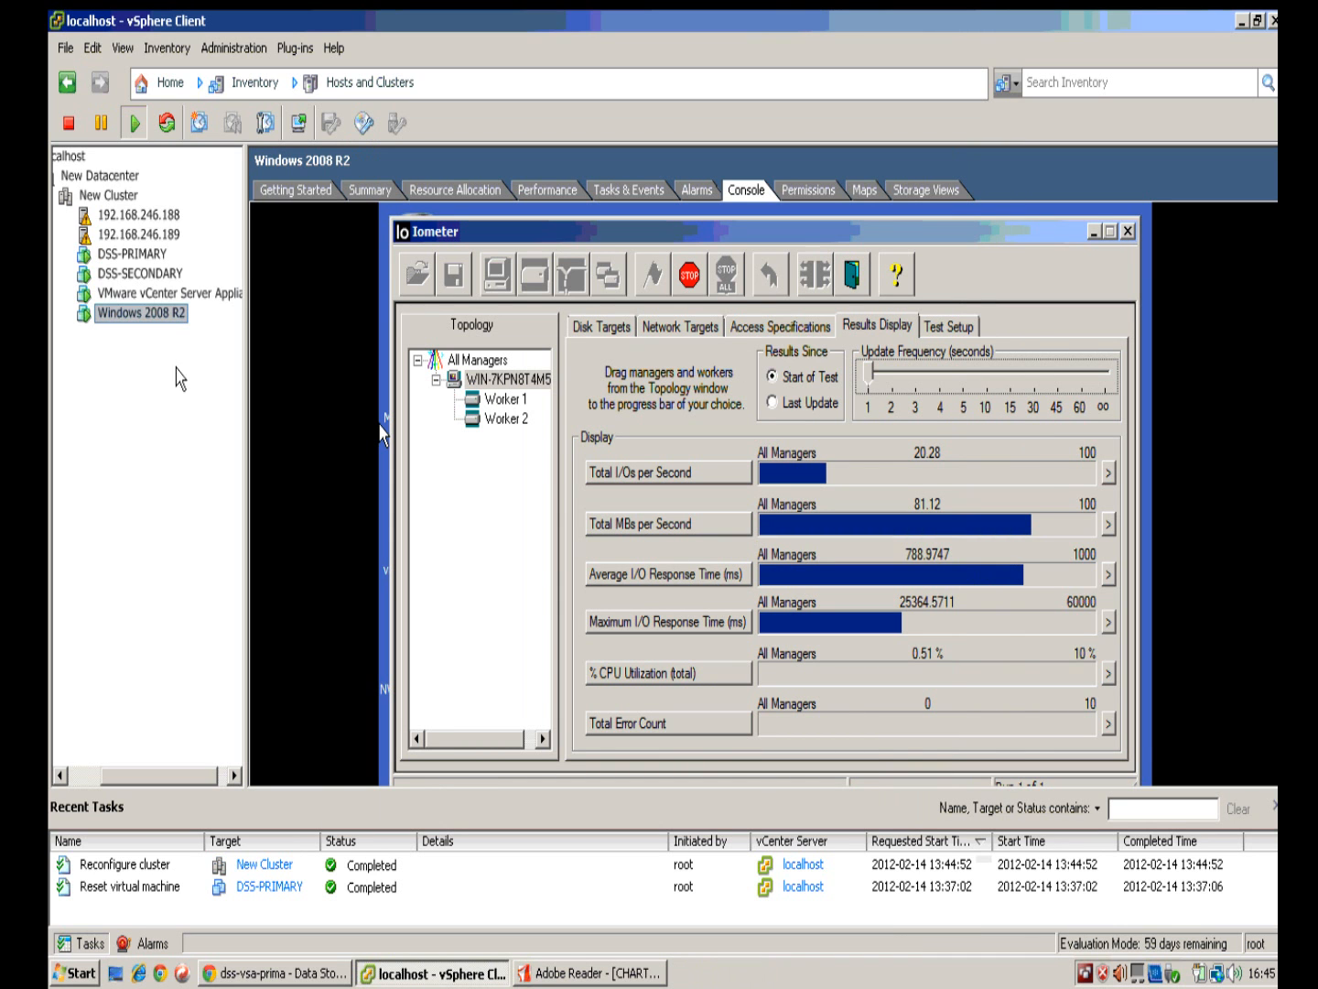
Step: Release the Windows 2008 R2 console, list New Cluster's VMs with their hosts, and select DSS-PRIMARY
left_click(368, 396)
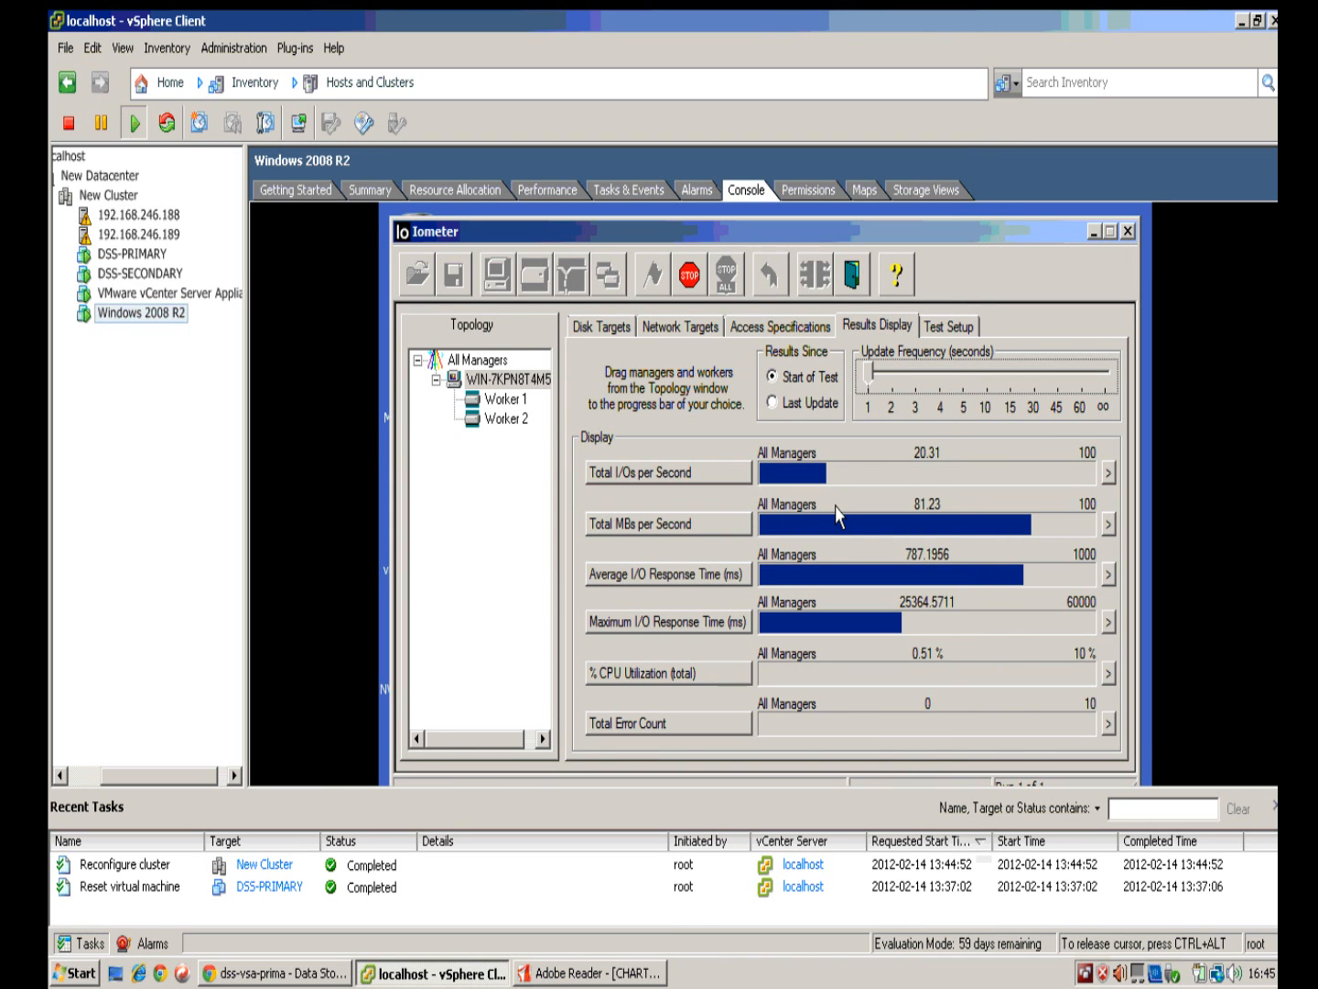
key("ctrl+alt")
left_click(134, 198)
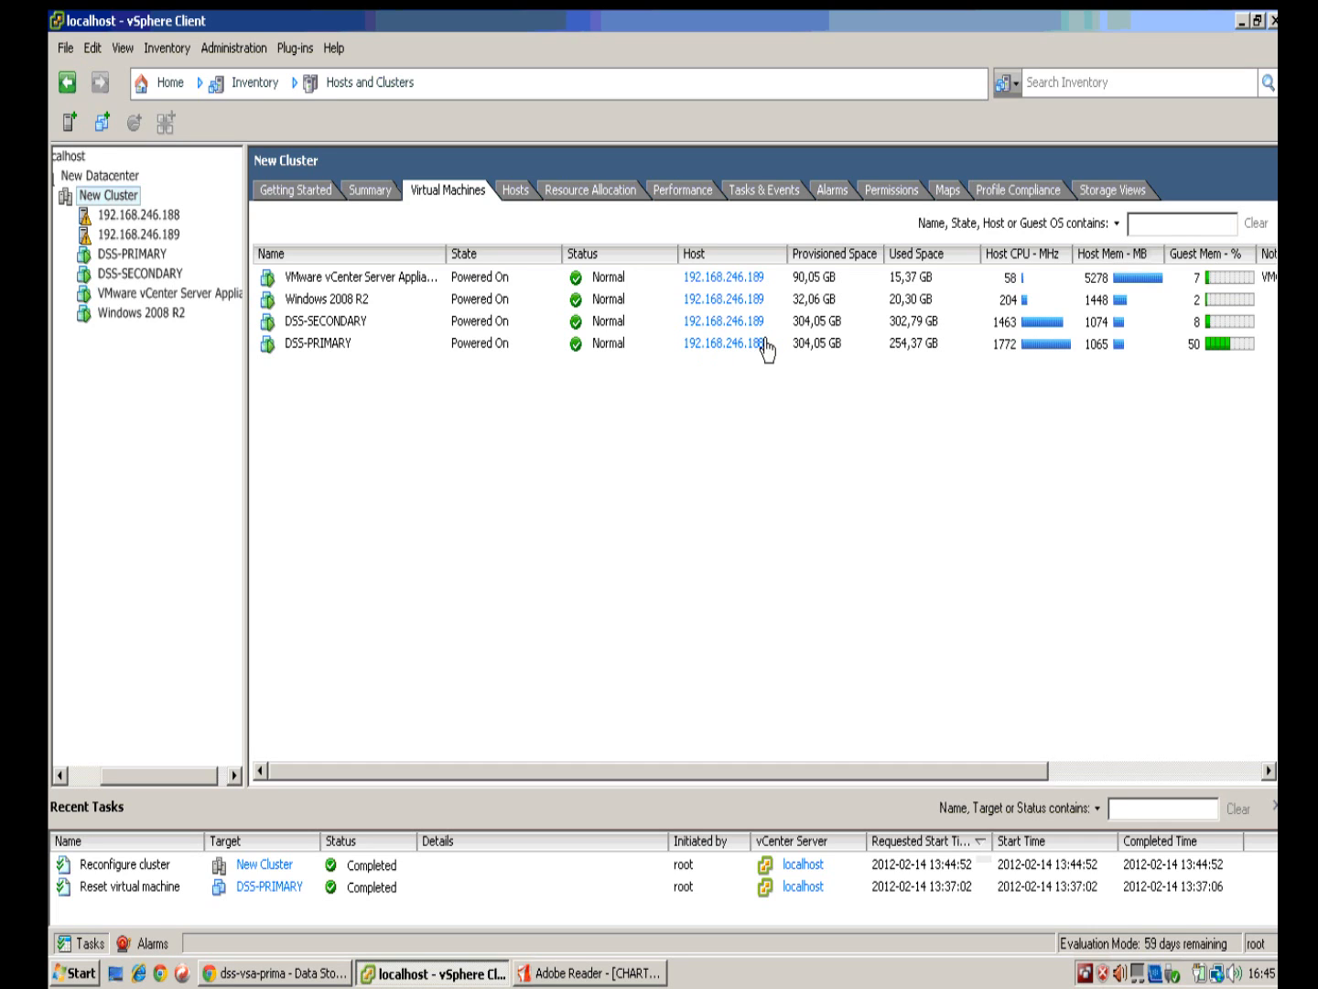
left_click(337, 352)
Step: Reboot host 192.168.246.188 outside maintenance mode and select the placeholder reboot reason
right_click(149, 217)
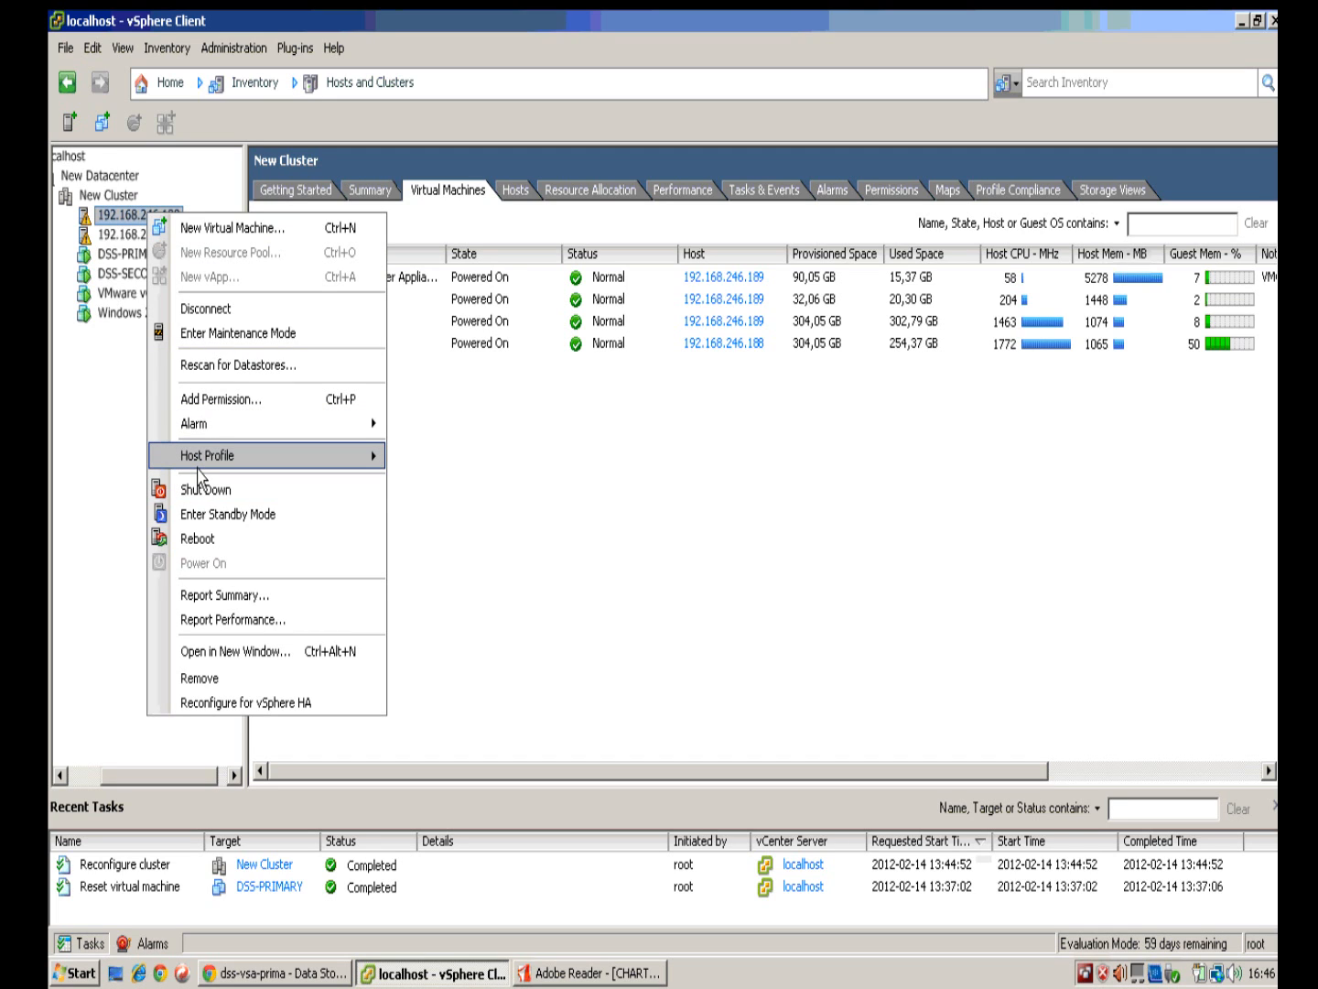
left_click(249, 541)
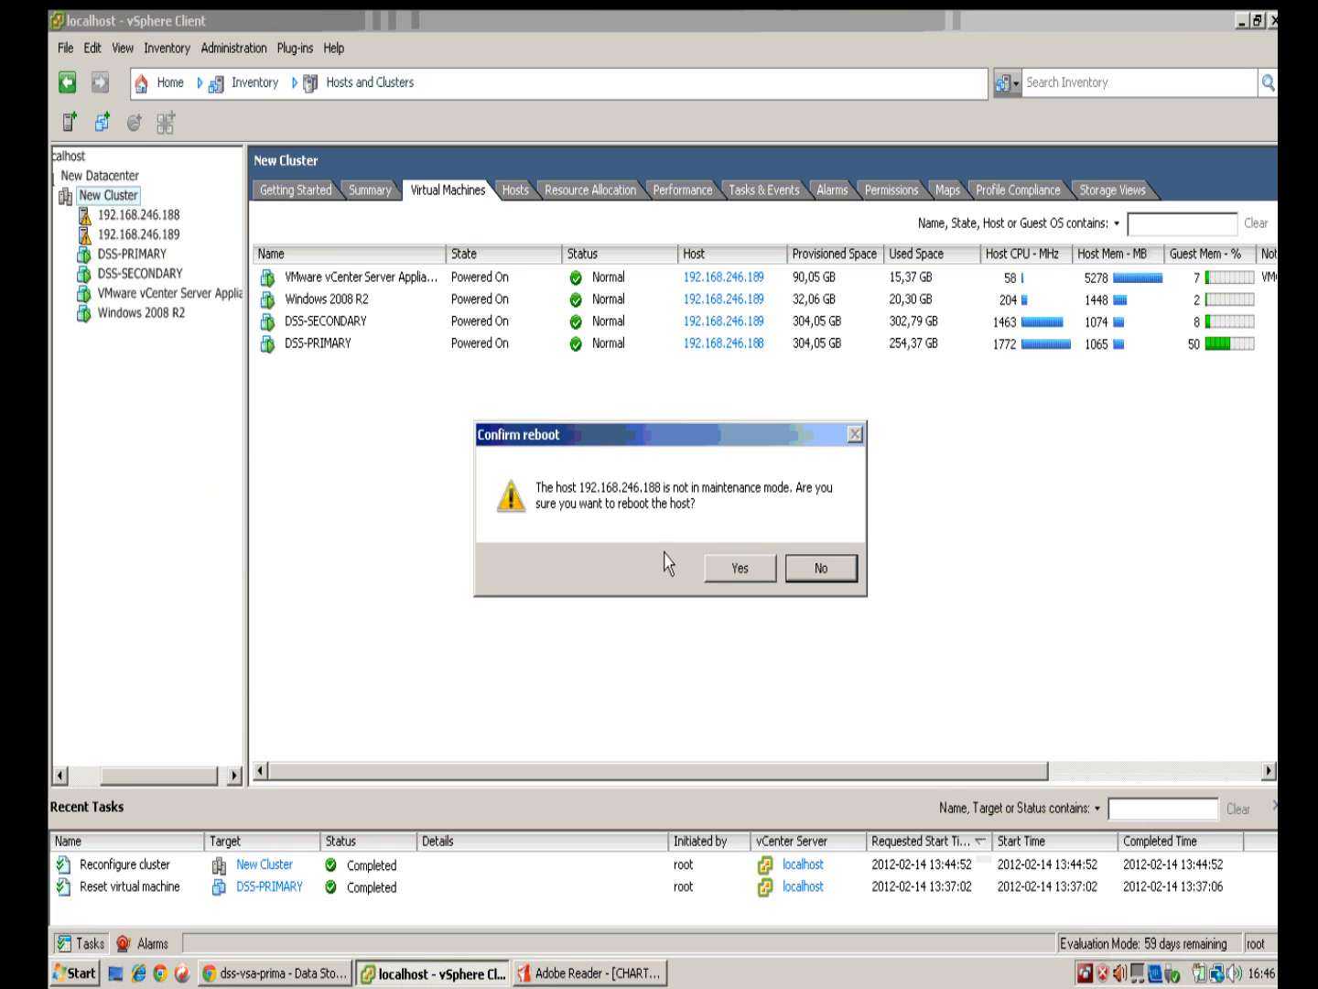
left_click(754, 569)
double_click(568, 488)
left_click_drag(568, 487, 440, 480)
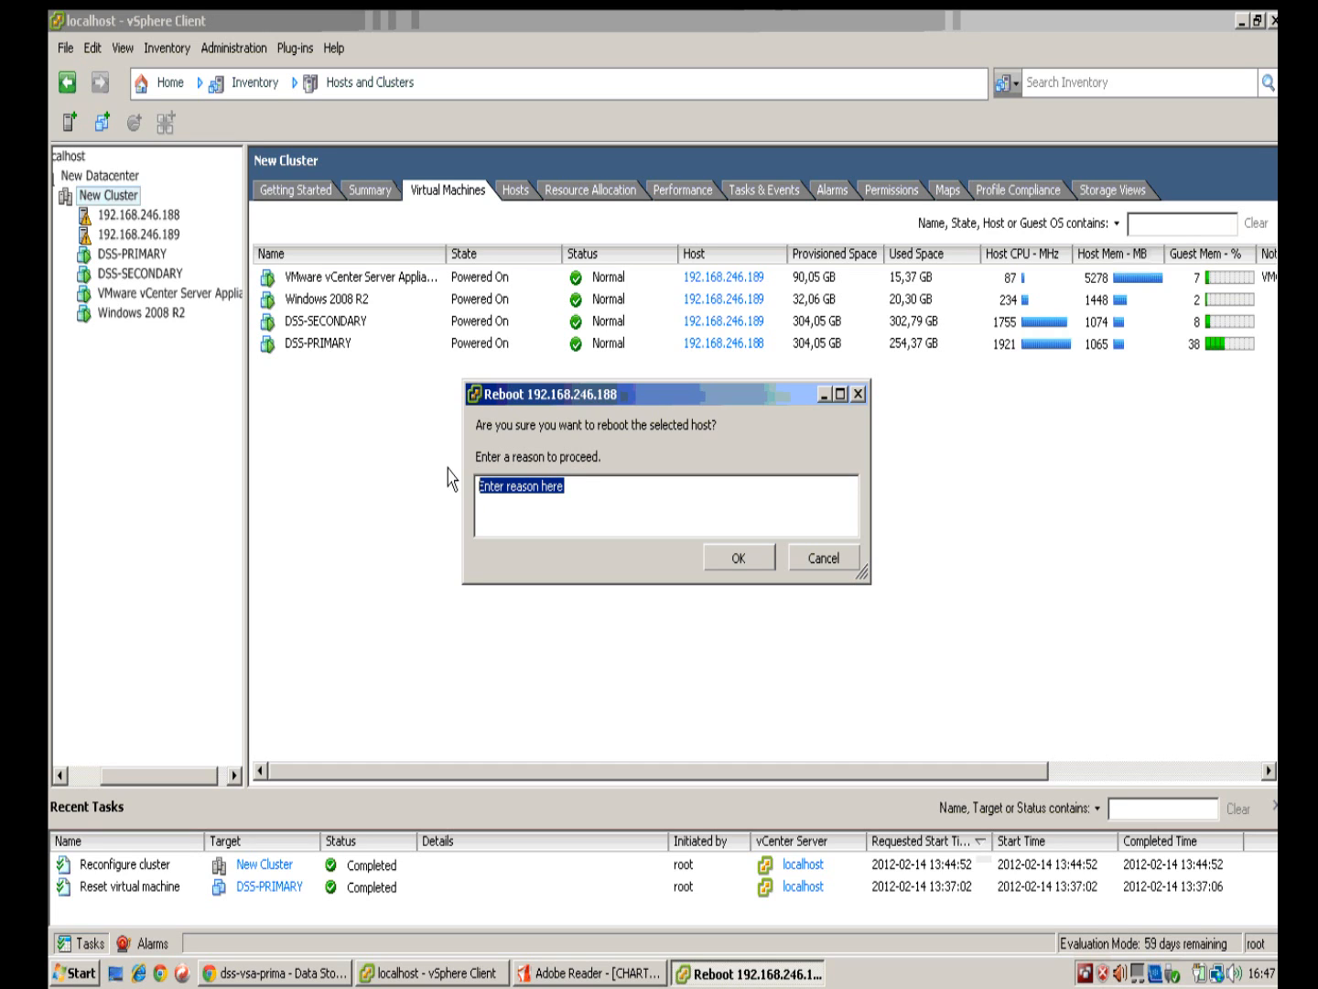
Step: Replace the reboot reason with TEST and confirm rebooting host 192.168.246.188
left_click(1190, 494)
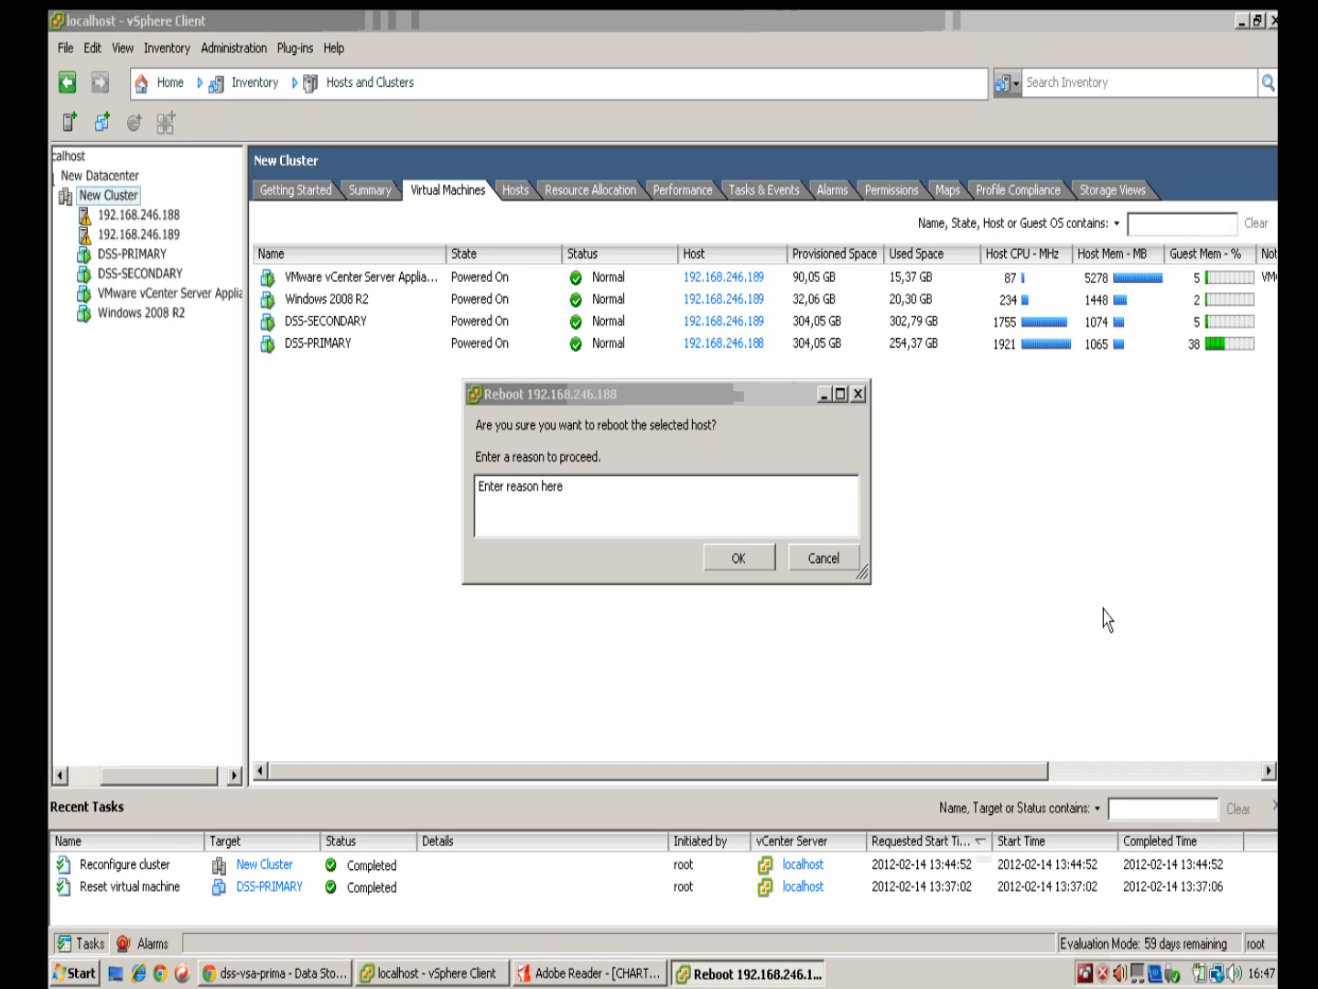
left_click(591, 496)
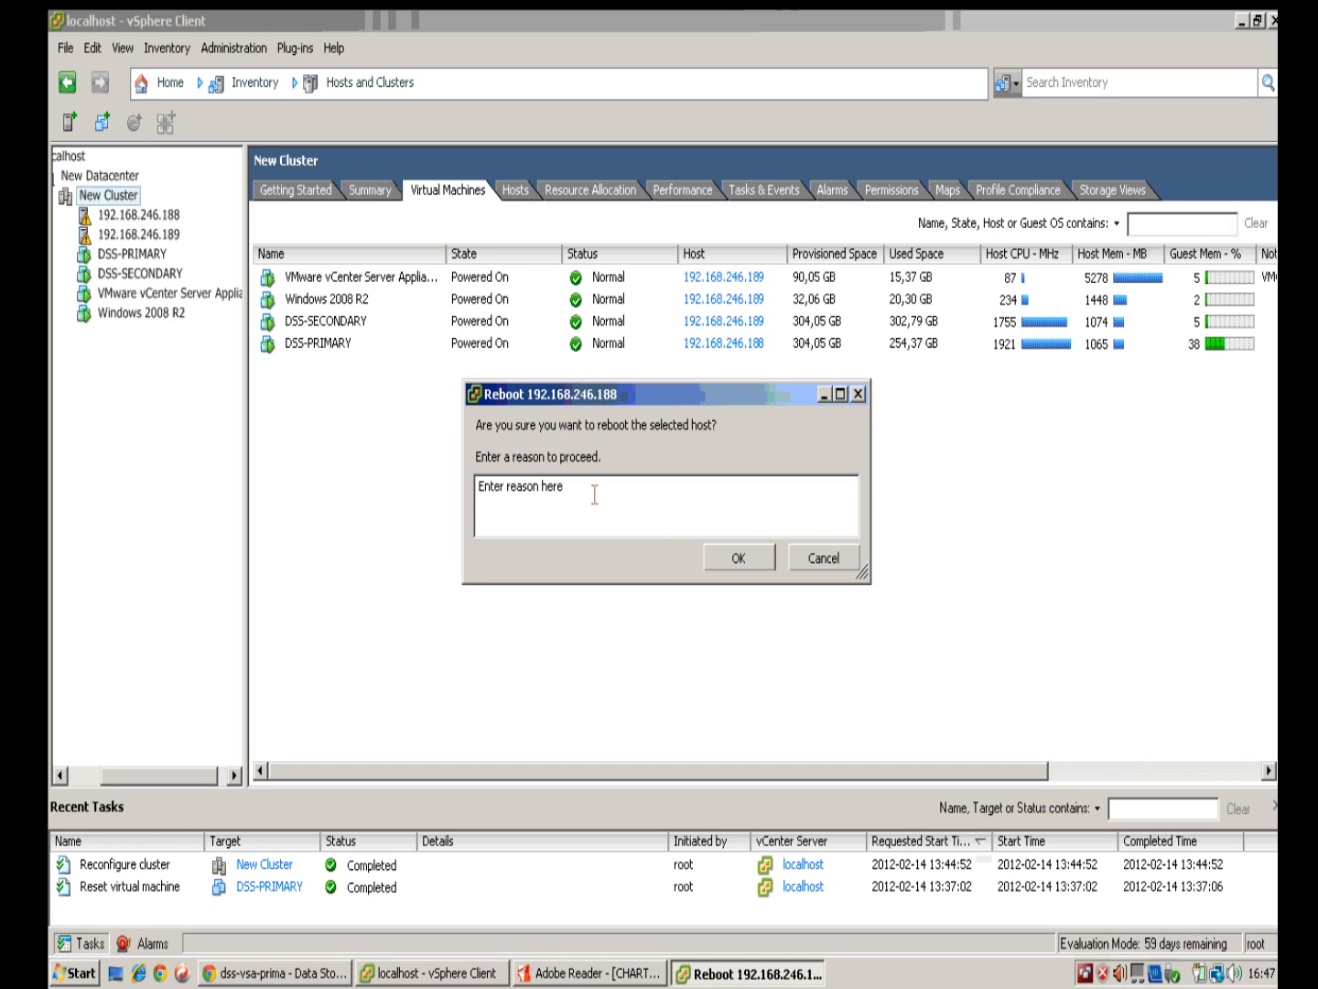
key("ctrl+a")
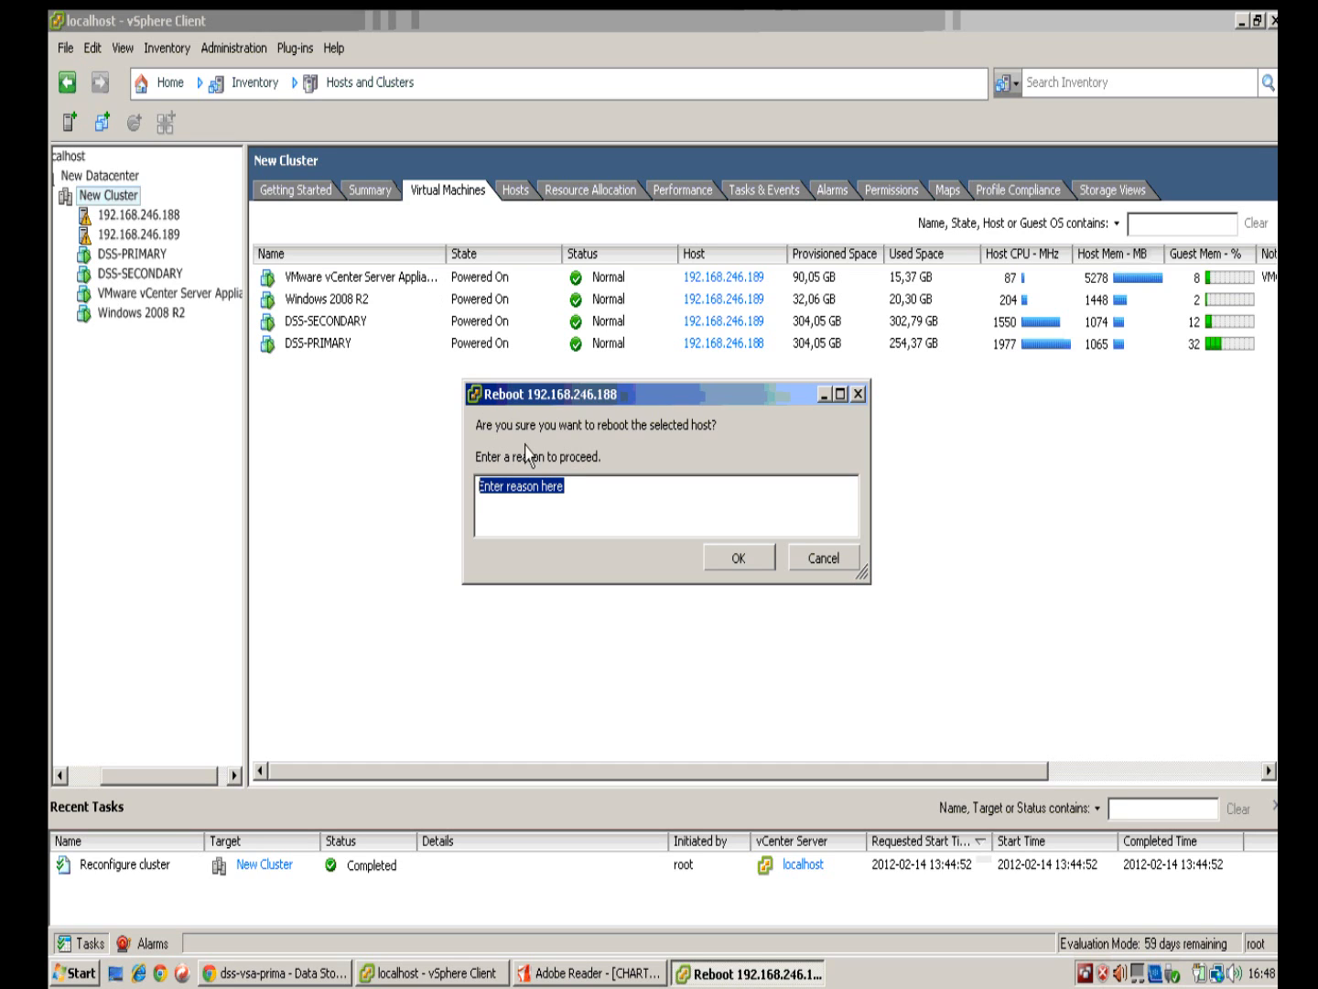
left_click(565, 491)
left_click_drag(573, 494, 475, 493)
type("TEST")
left_click(748, 560)
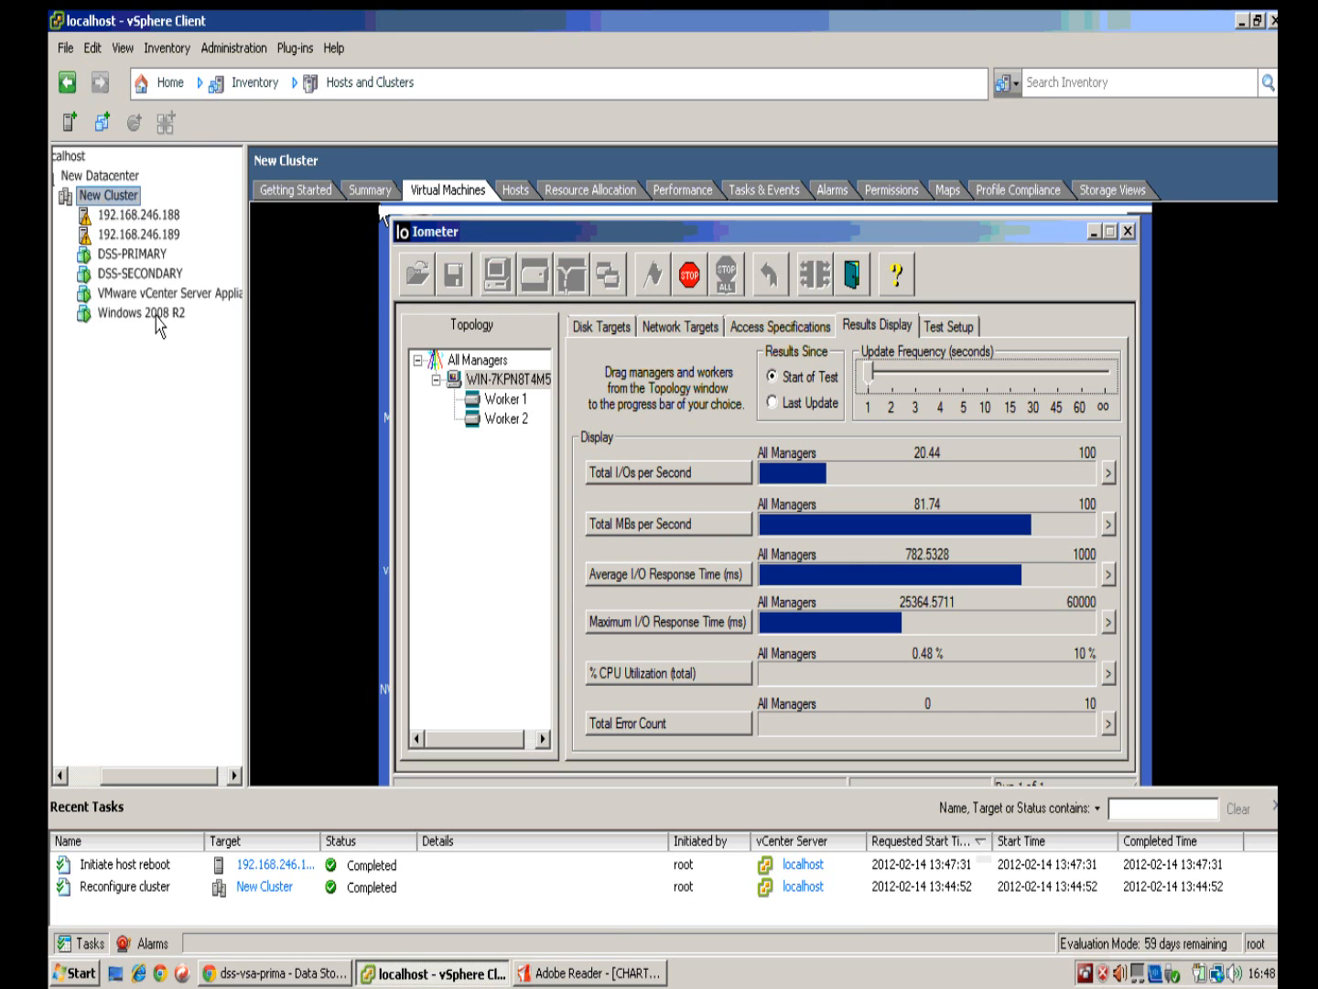
Step: Switch back to the Windows 2008 R2 console to watch Iometer keep running during the host reboot
left_click(156, 314)
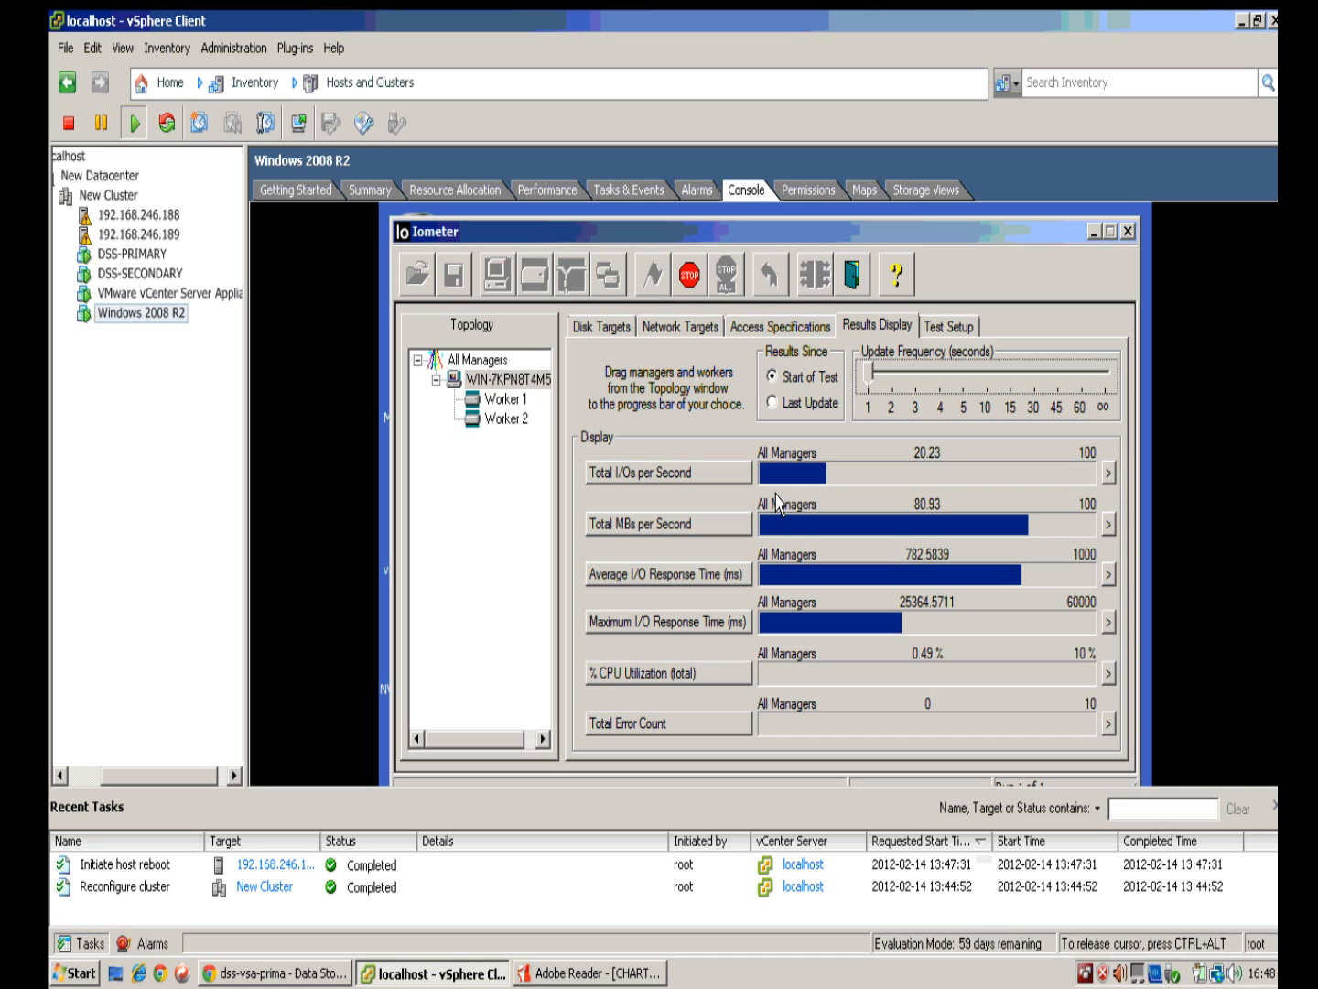
key("ctrl+alt")
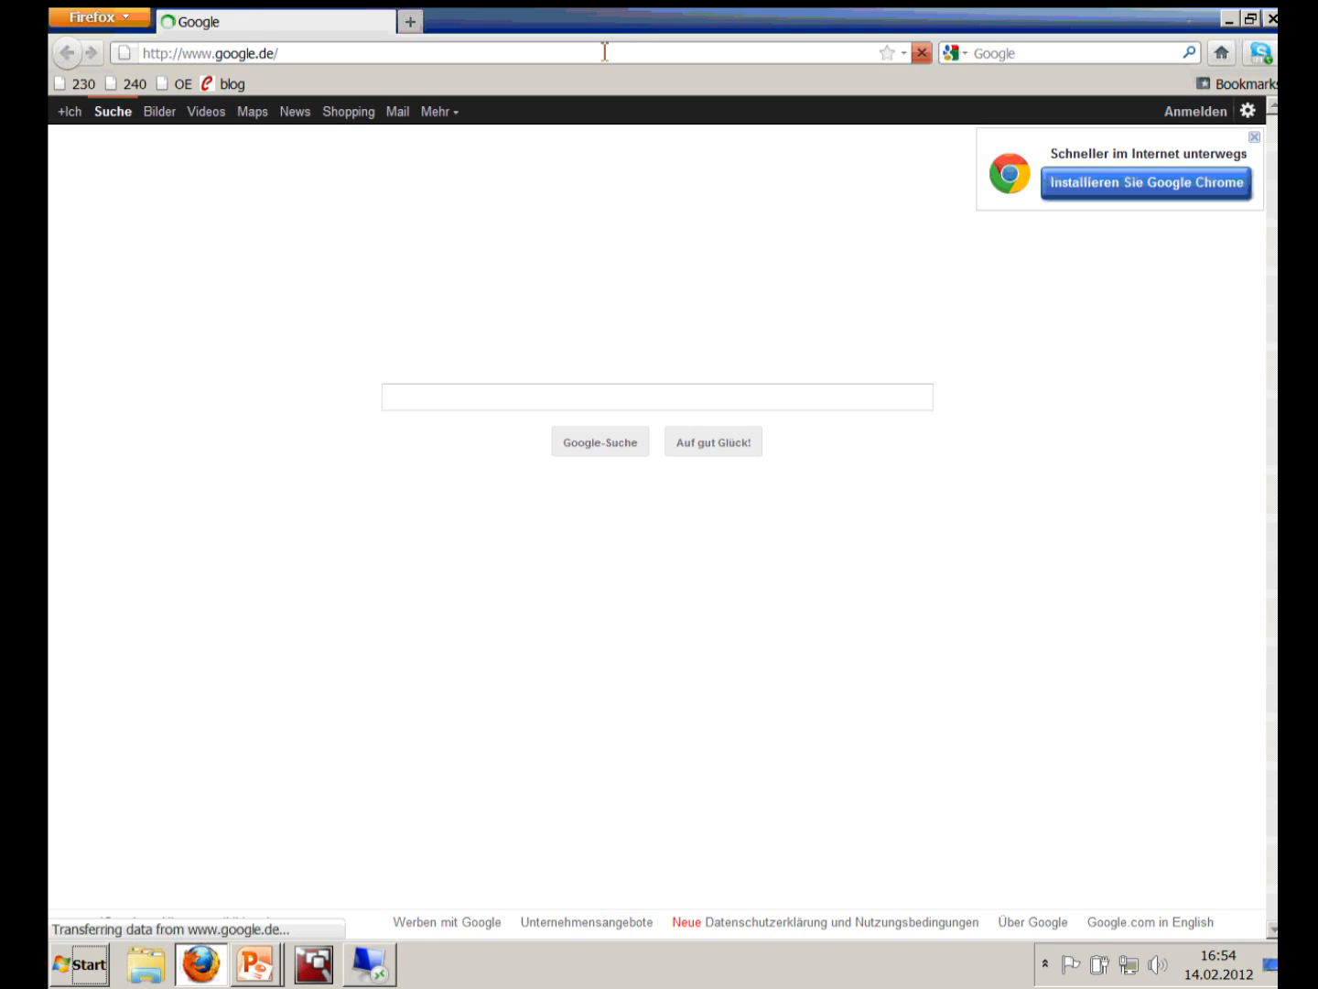
Step: Go to blog.open-e.com using the address-bar suggestion
left_click(605, 53)
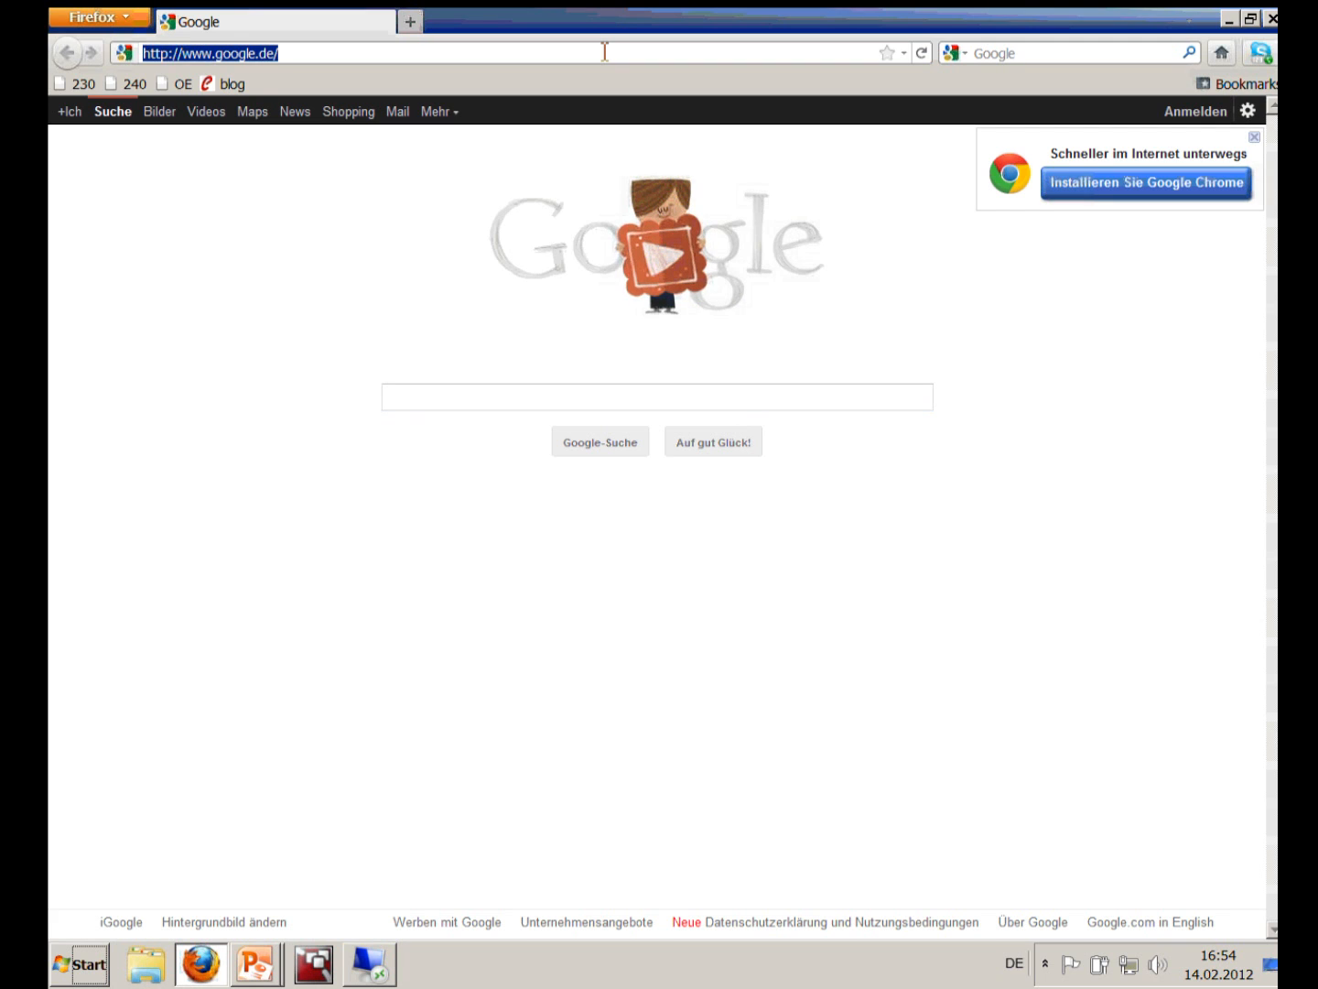
type("blog.")
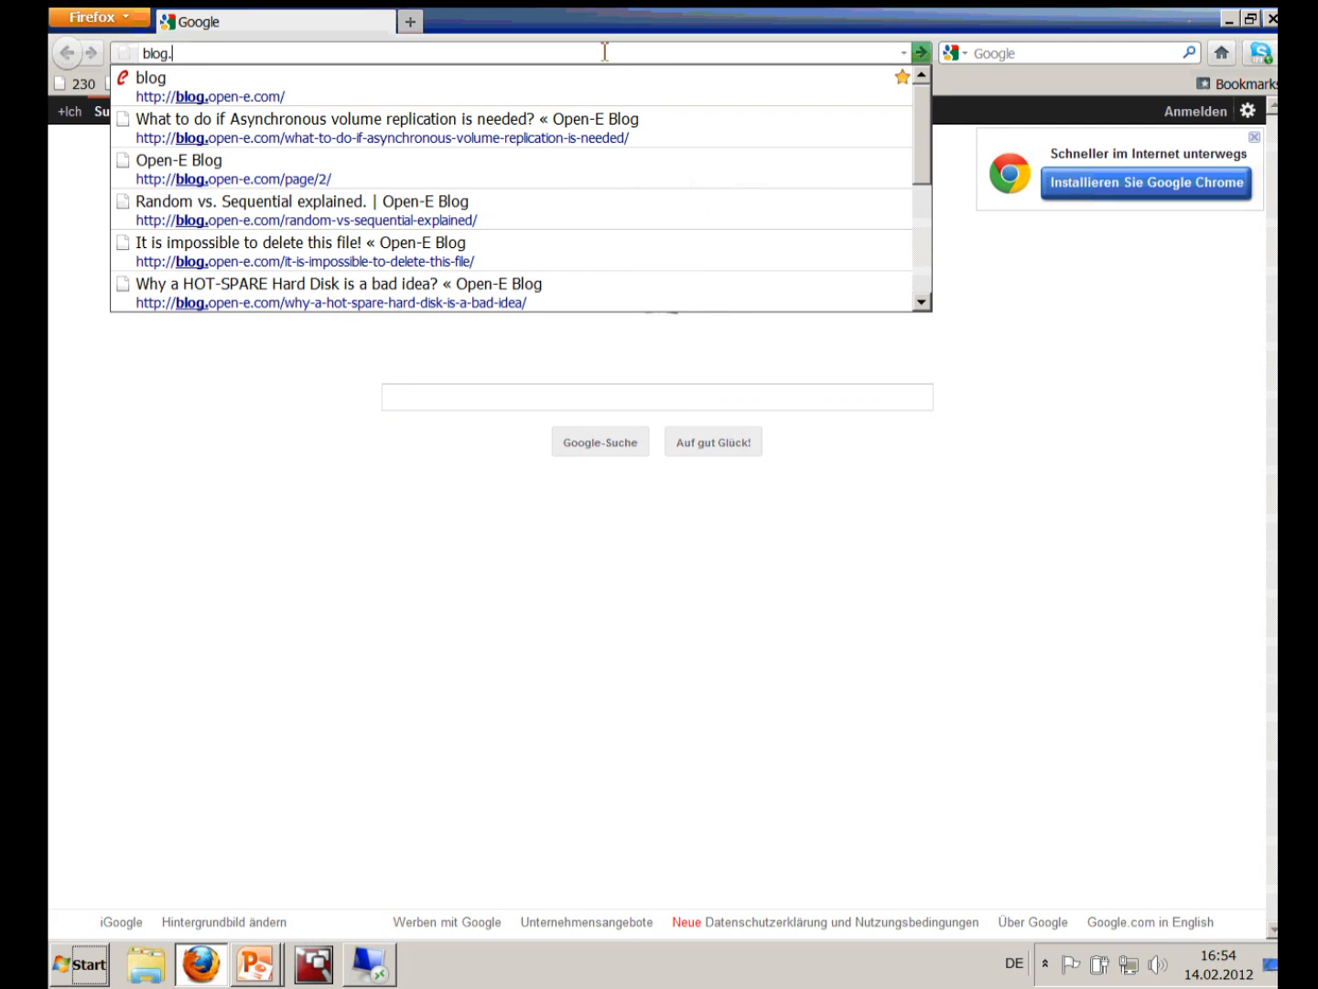
type("ope")
key("Down")
key("Return")
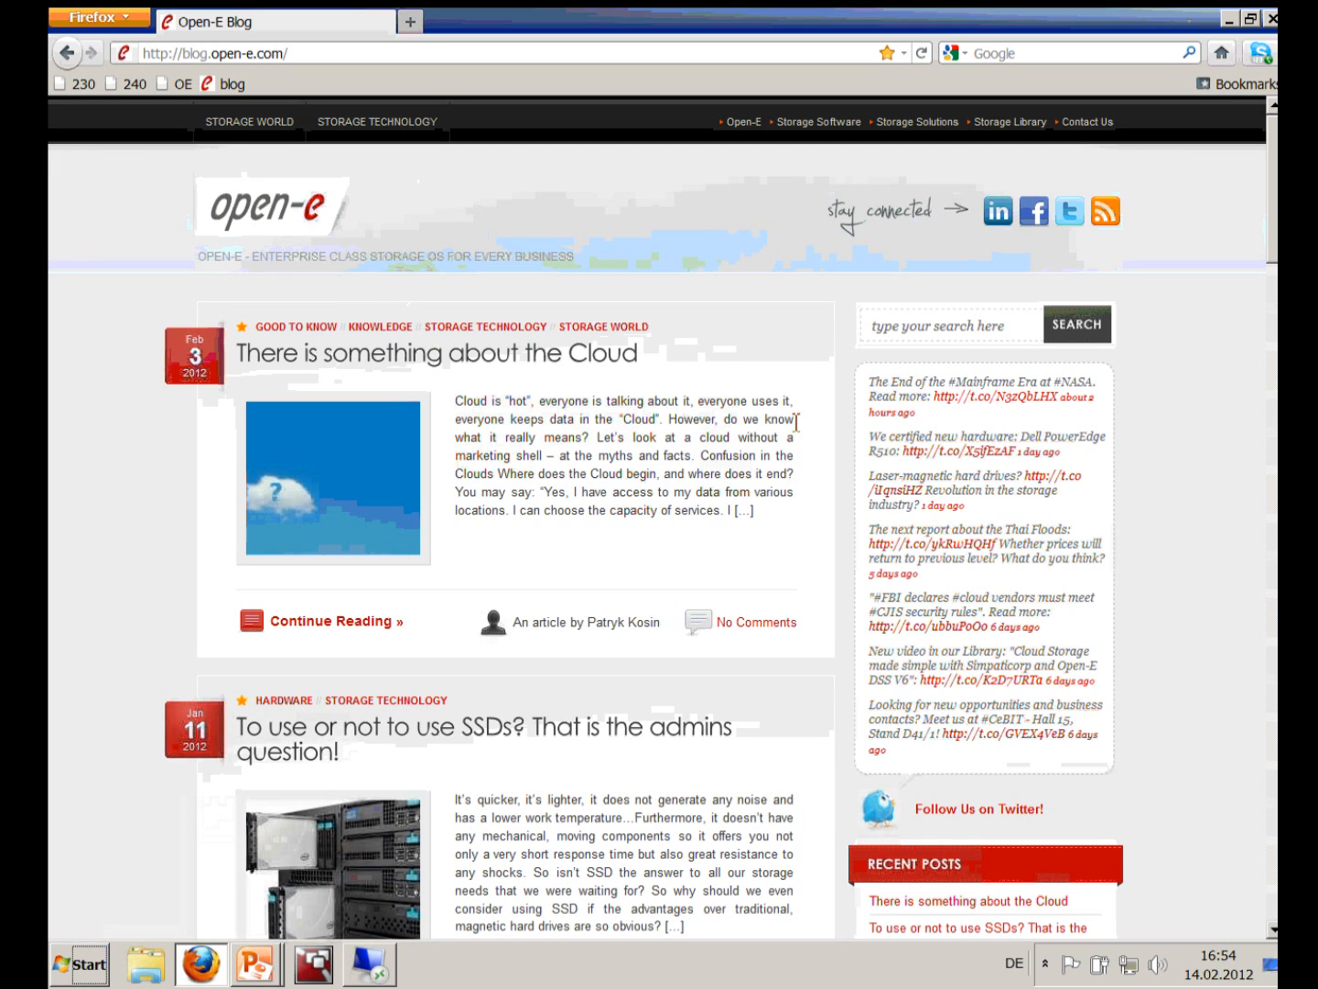
Step: Search the Open-E blog for 'ping' and open the Ping-Node explained. article from the results
left_click(965, 326)
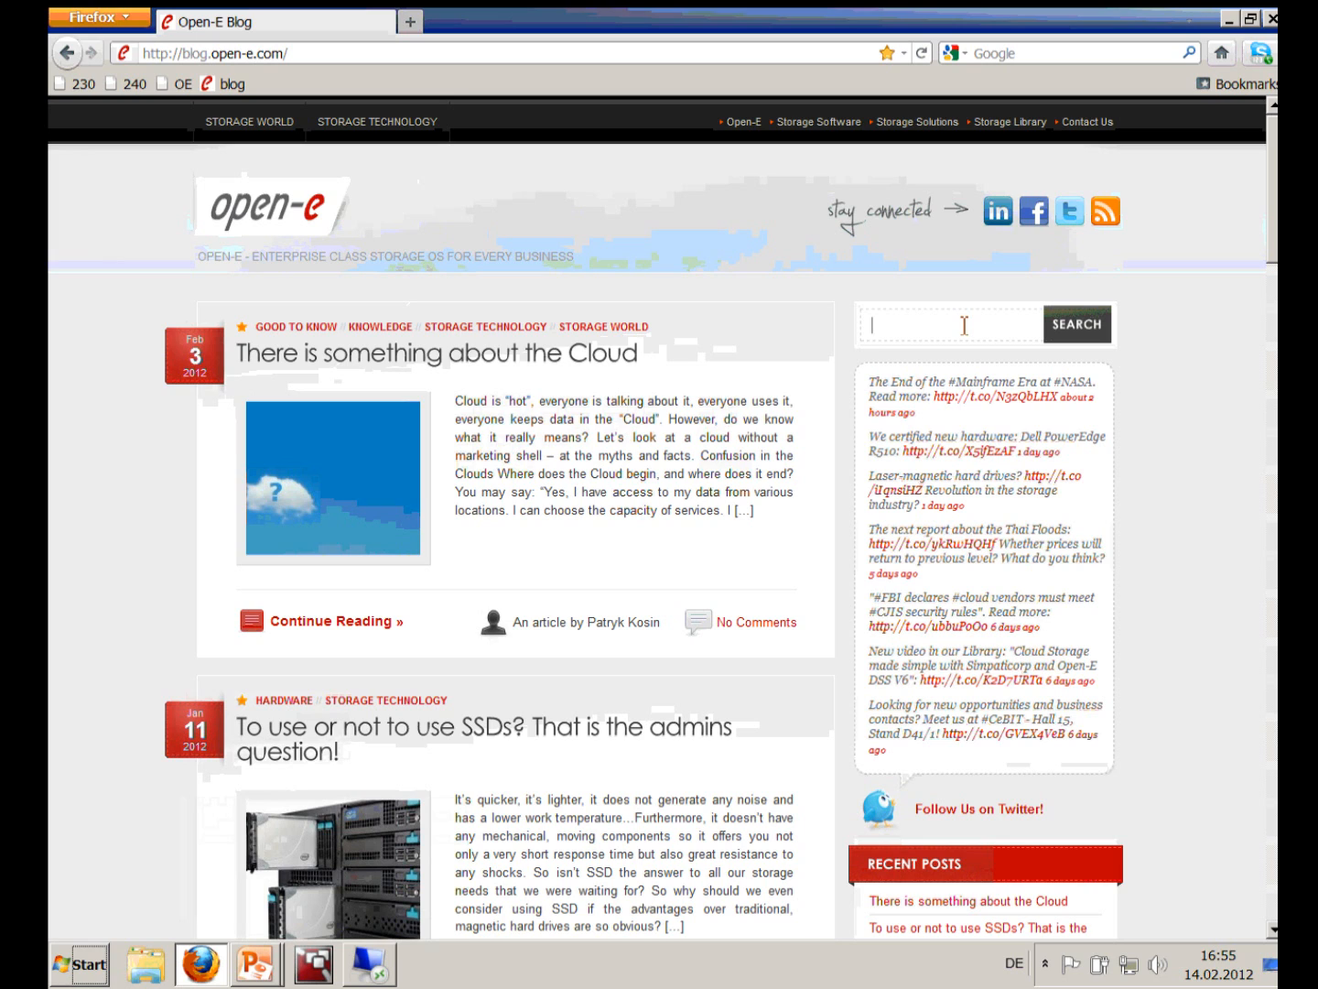
type("ping")
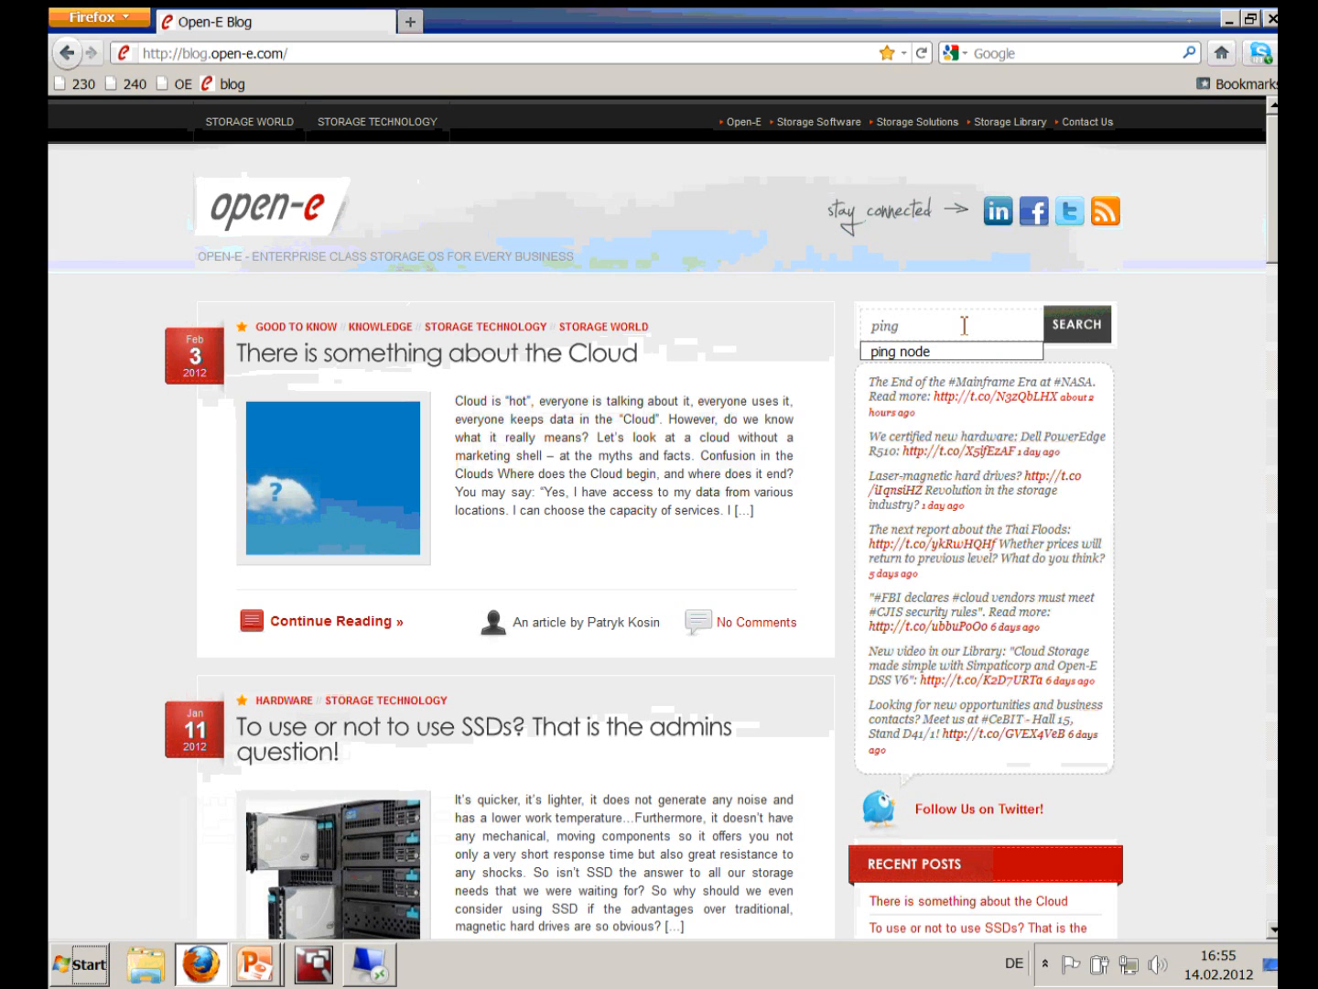
key("Return")
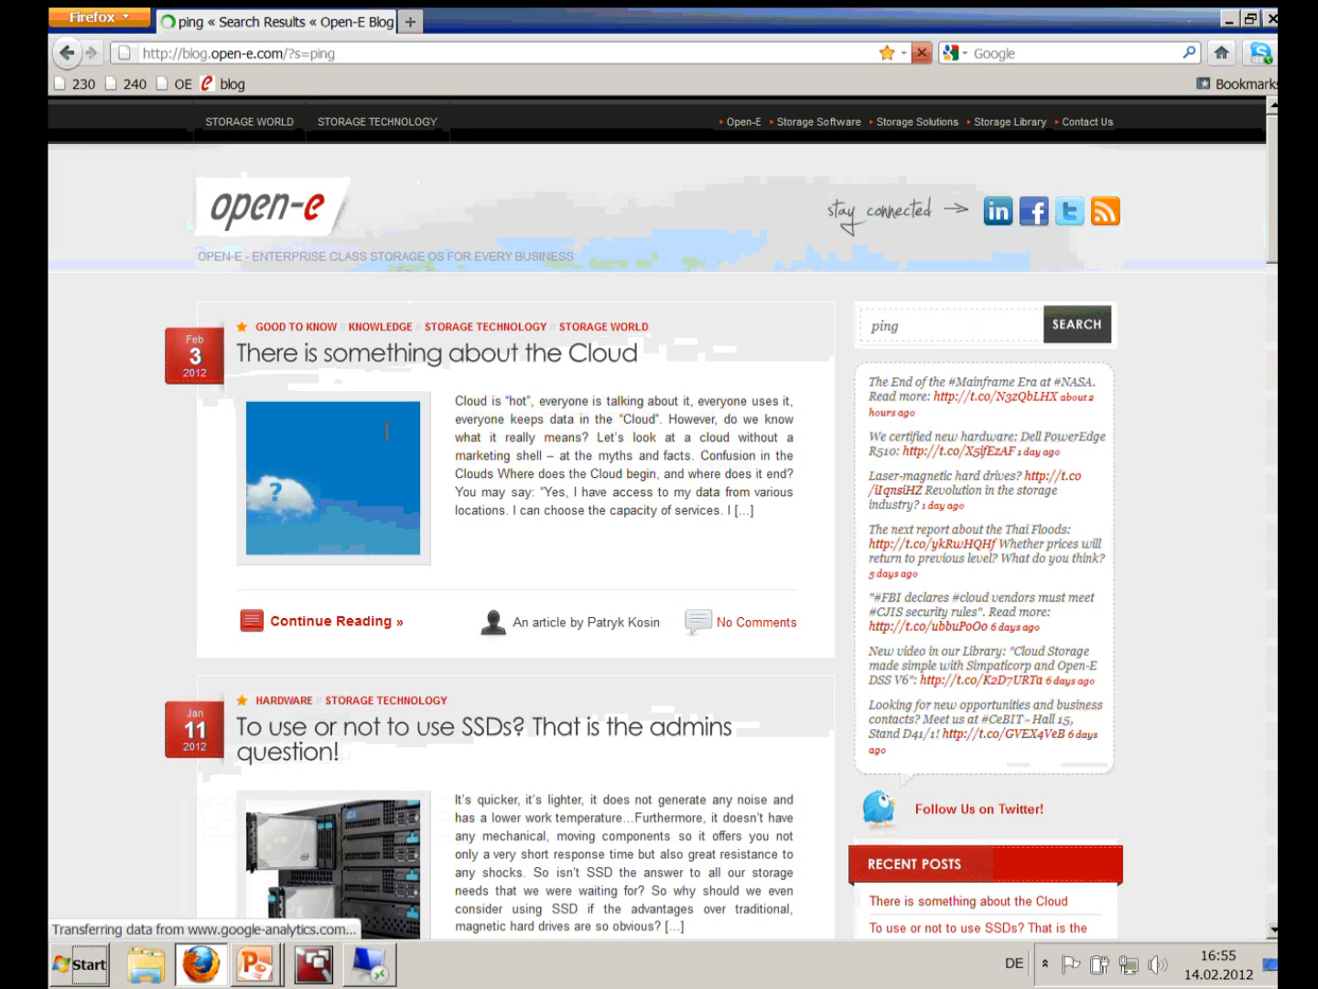
scroll(156, 571, "down", 2)
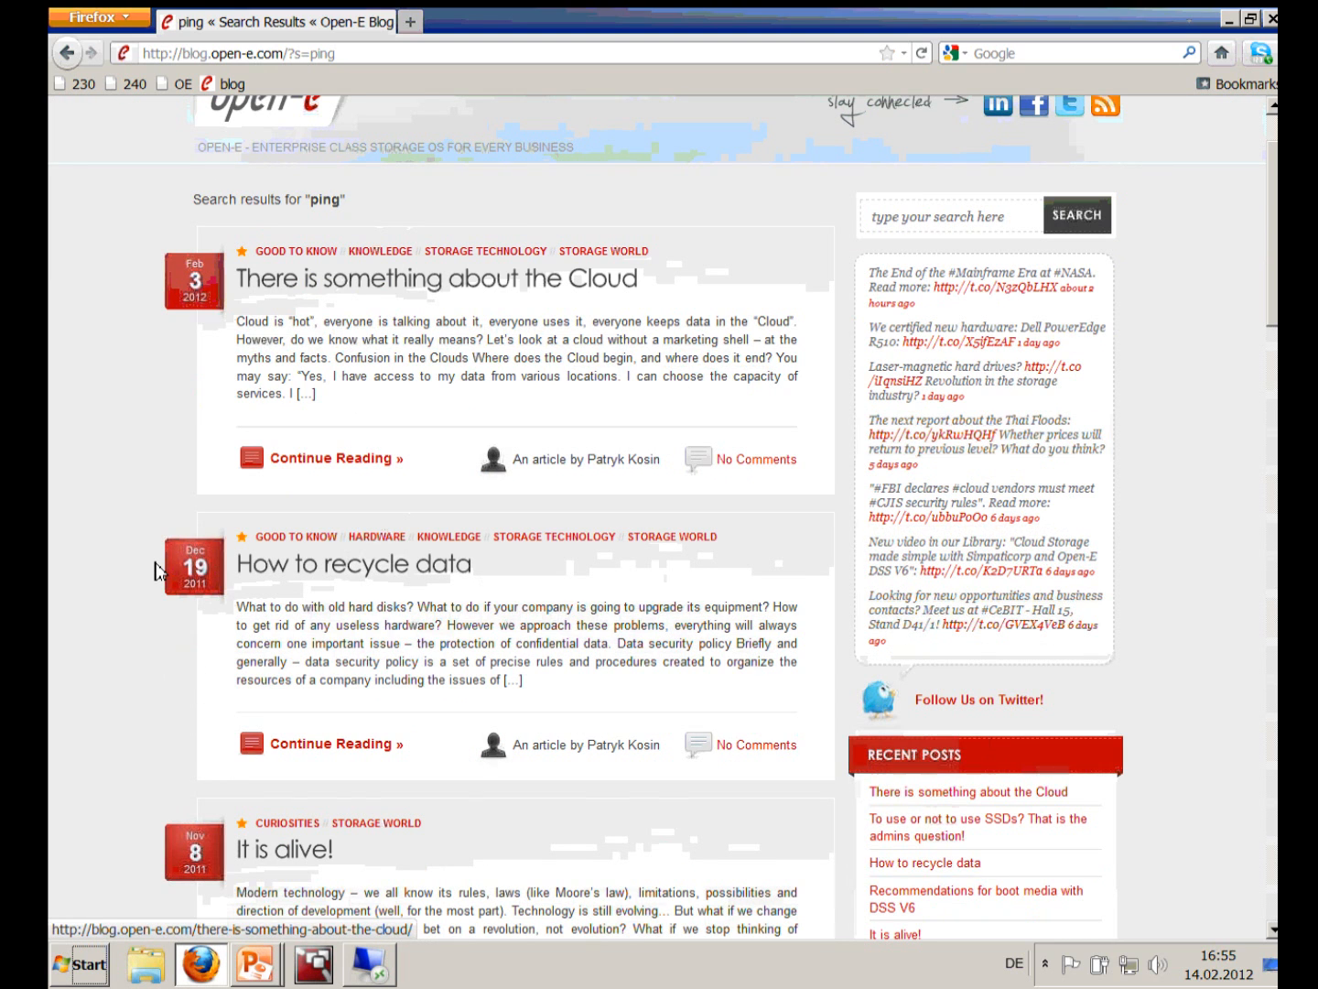
scroll(156, 572, "down", 2)
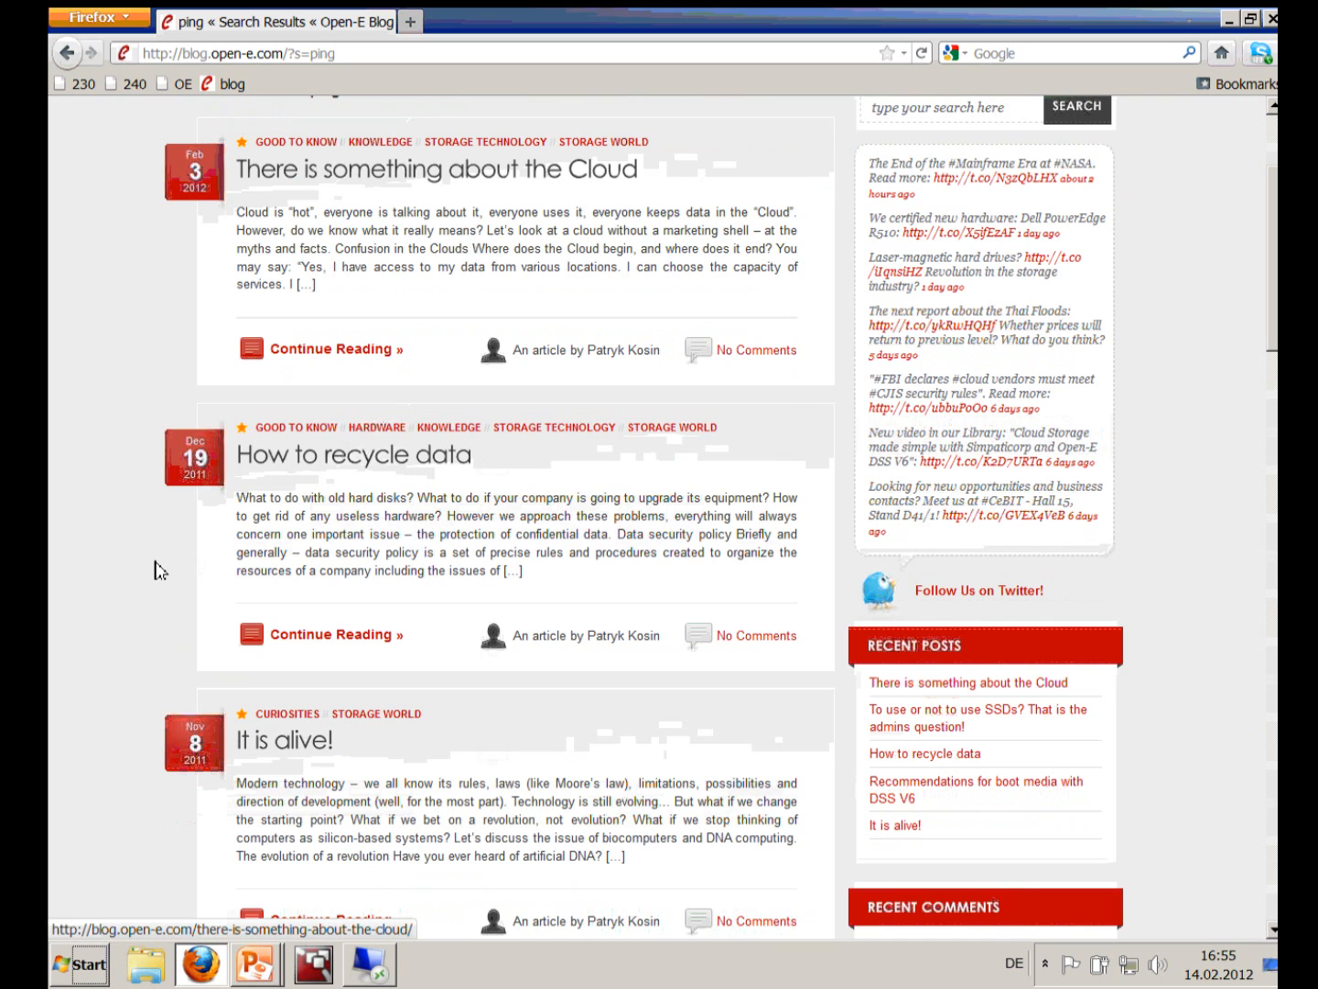
scroll(156, 571, "down", 10)
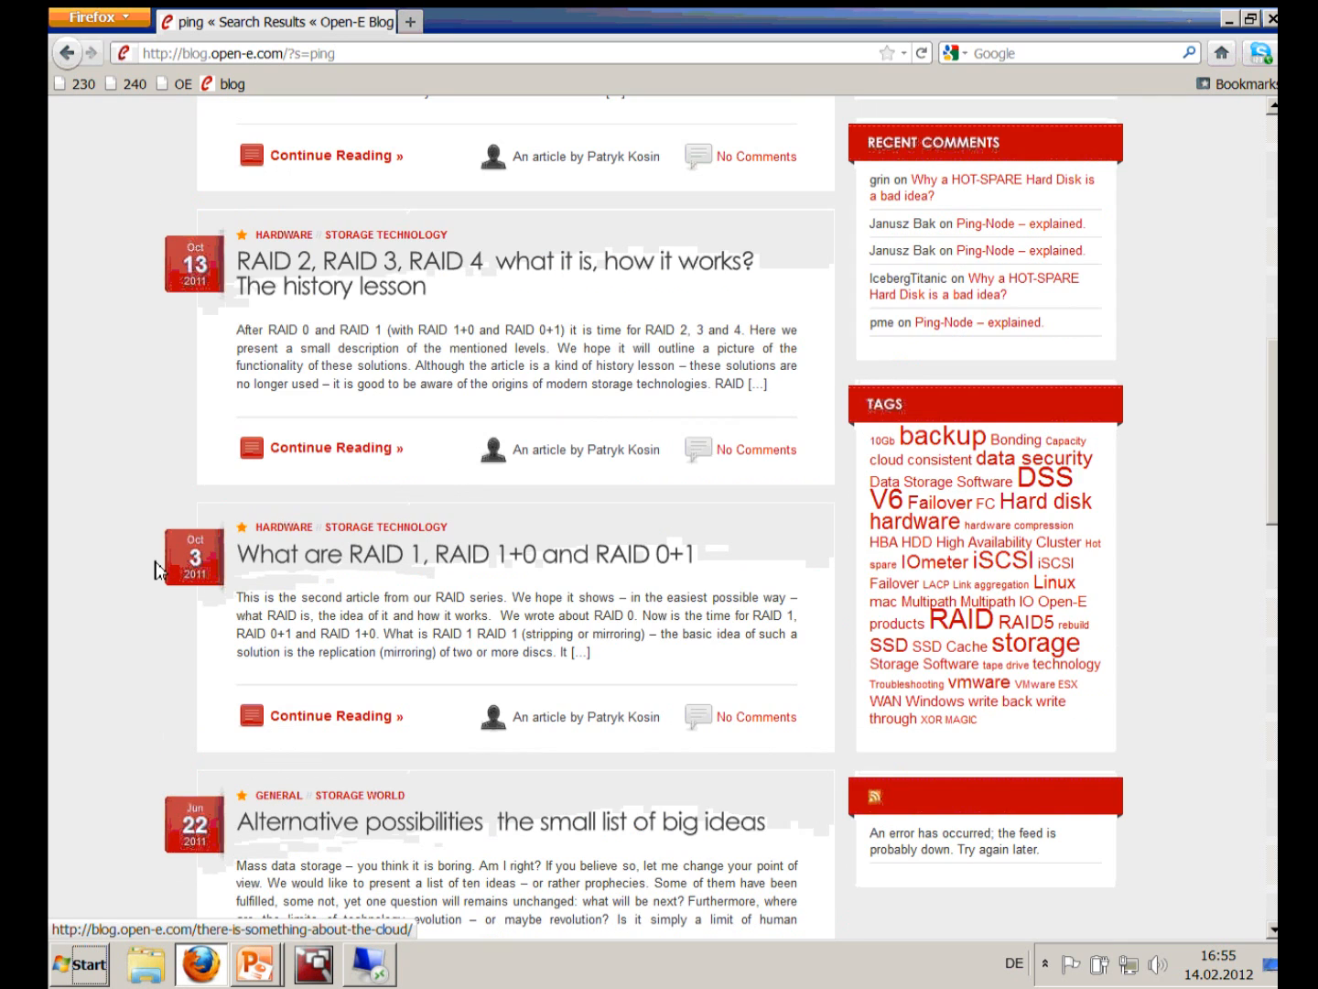
scroll(156, 572, "down", 5)
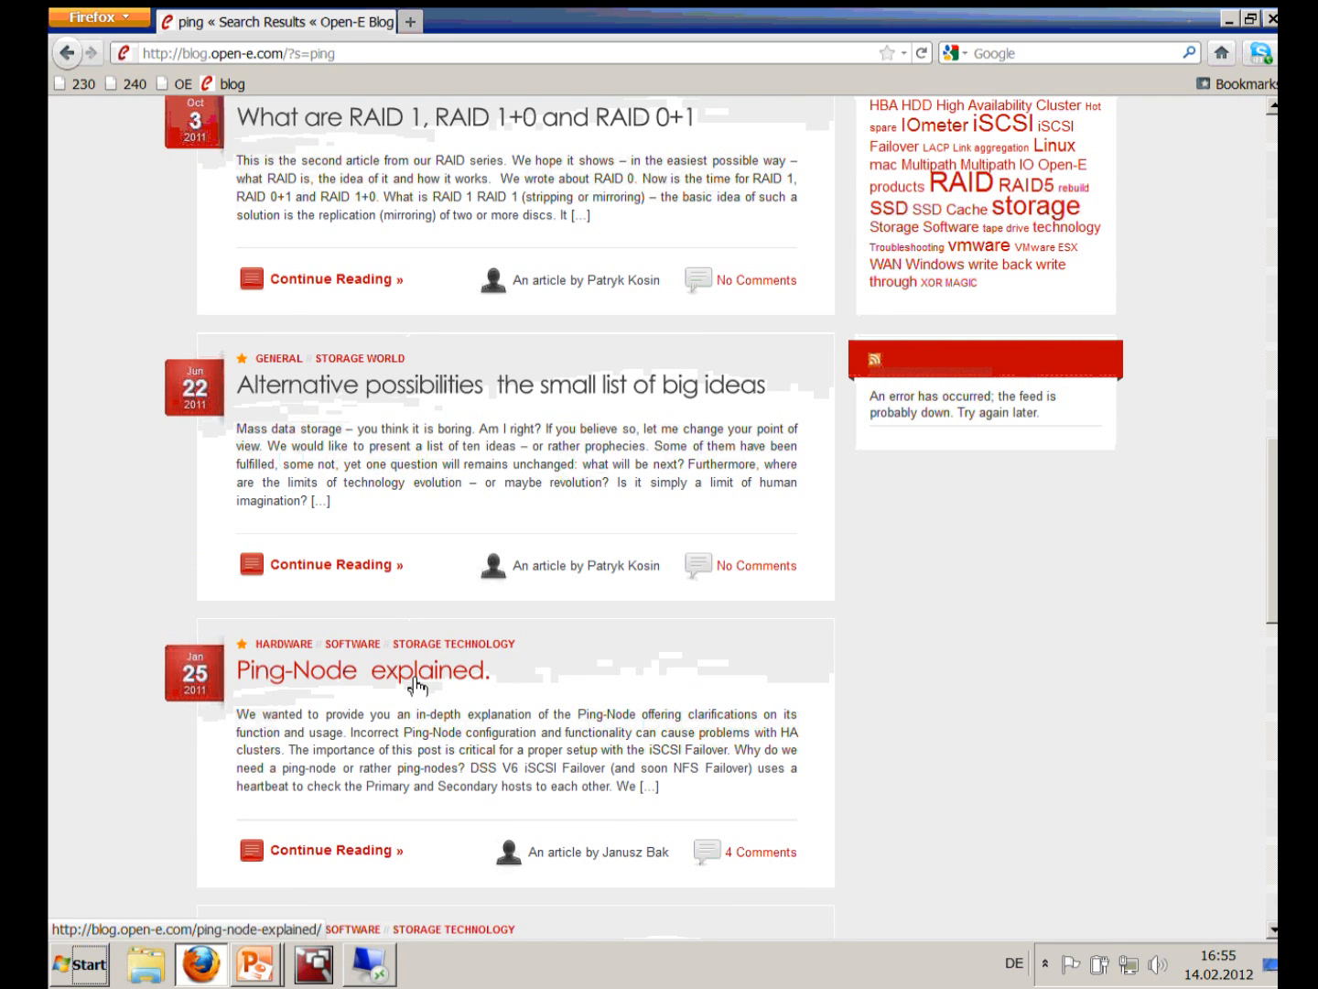
left_click(417, 686)
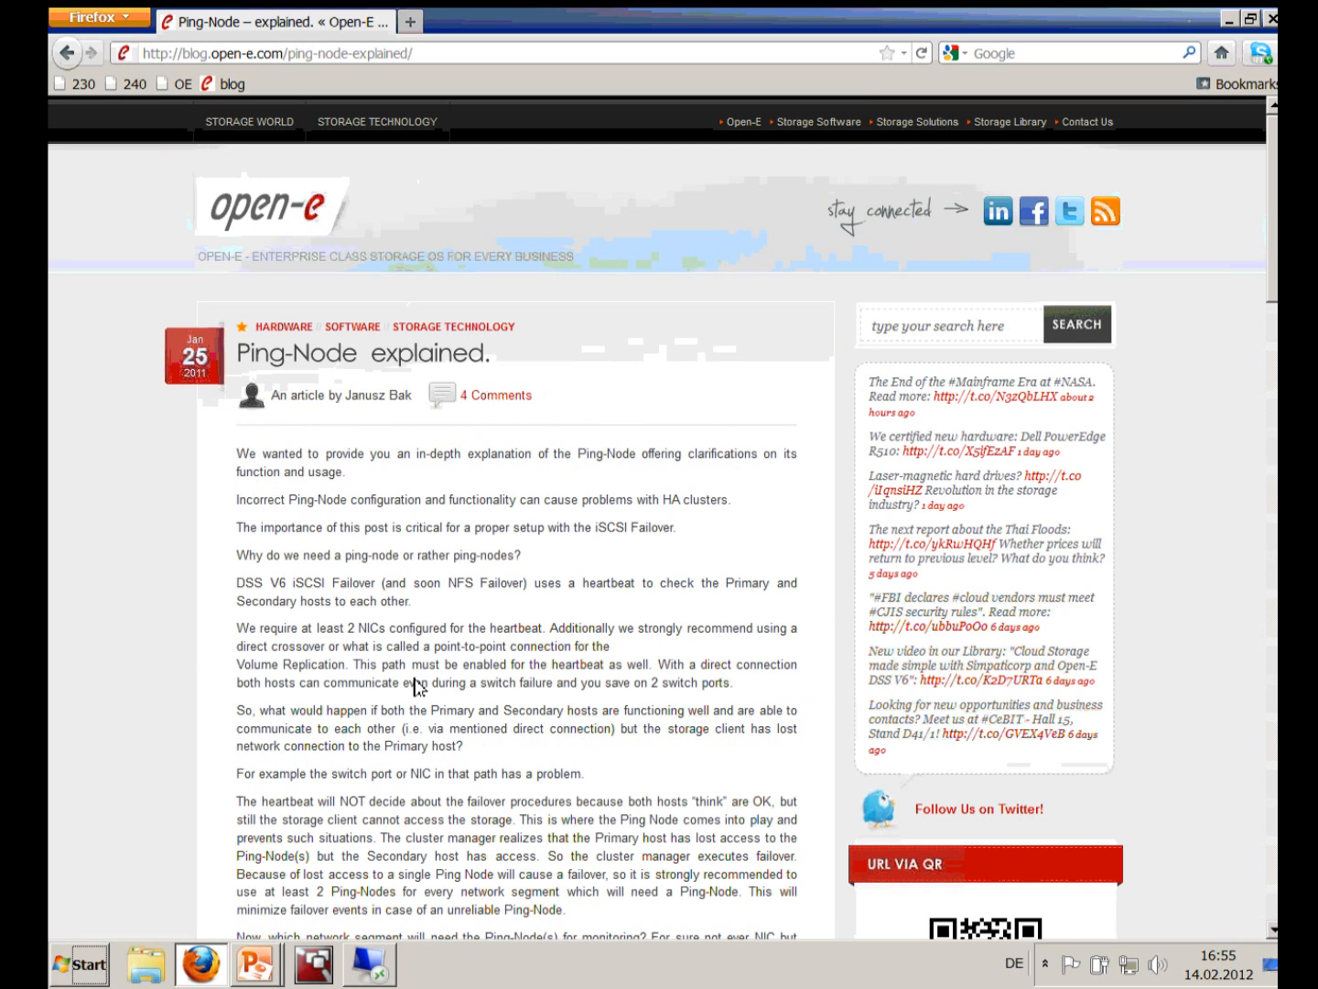
Step: Open the article's Failover with Bonding example as Bonding.pdf
scroll(180, 661, "down", 2)
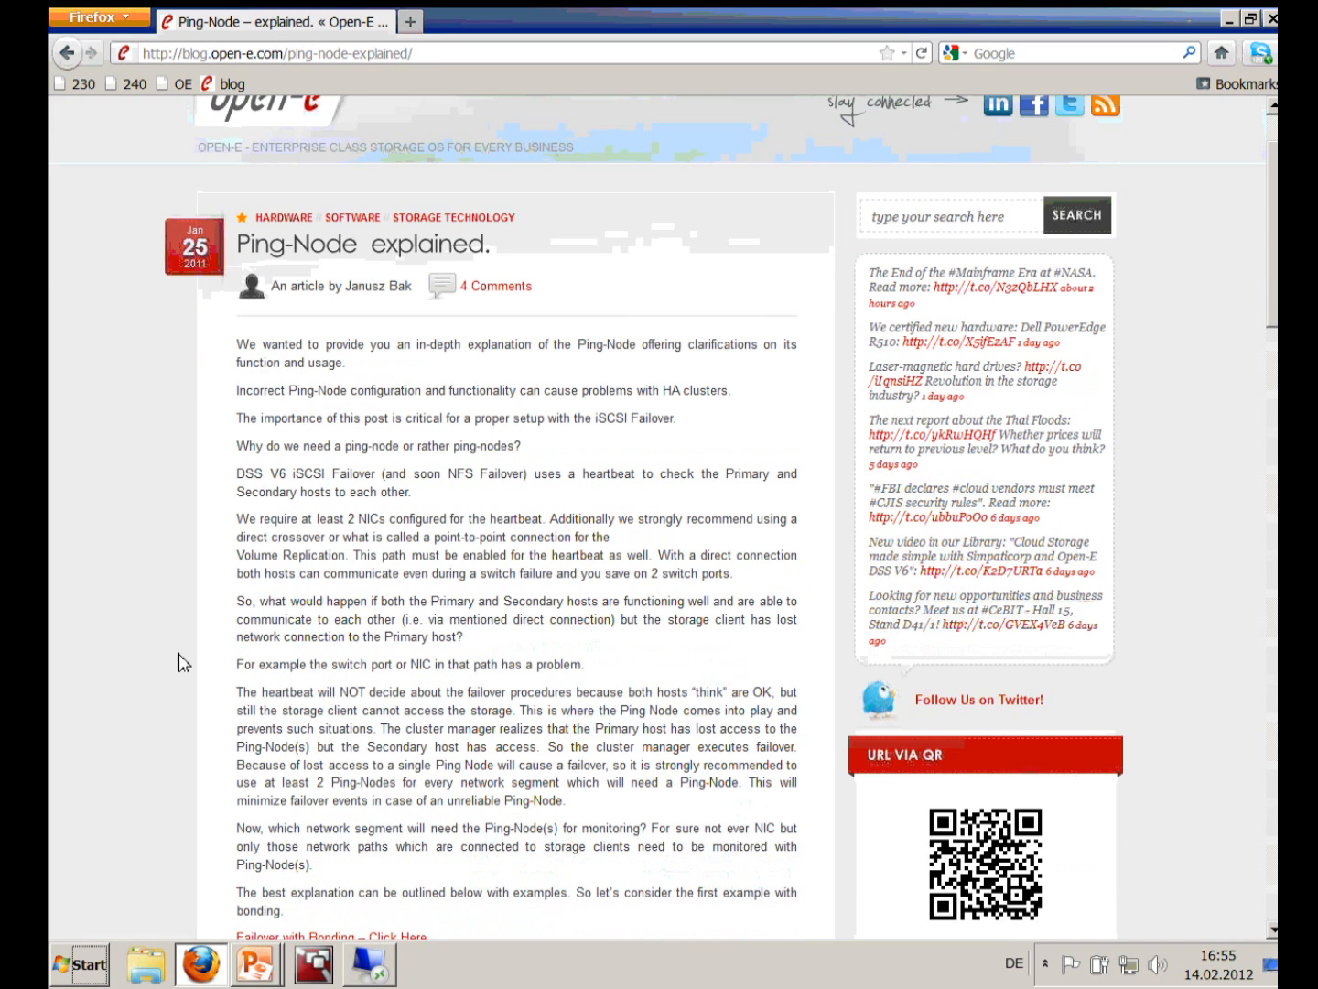
scroll(180, 661, "up", 2)
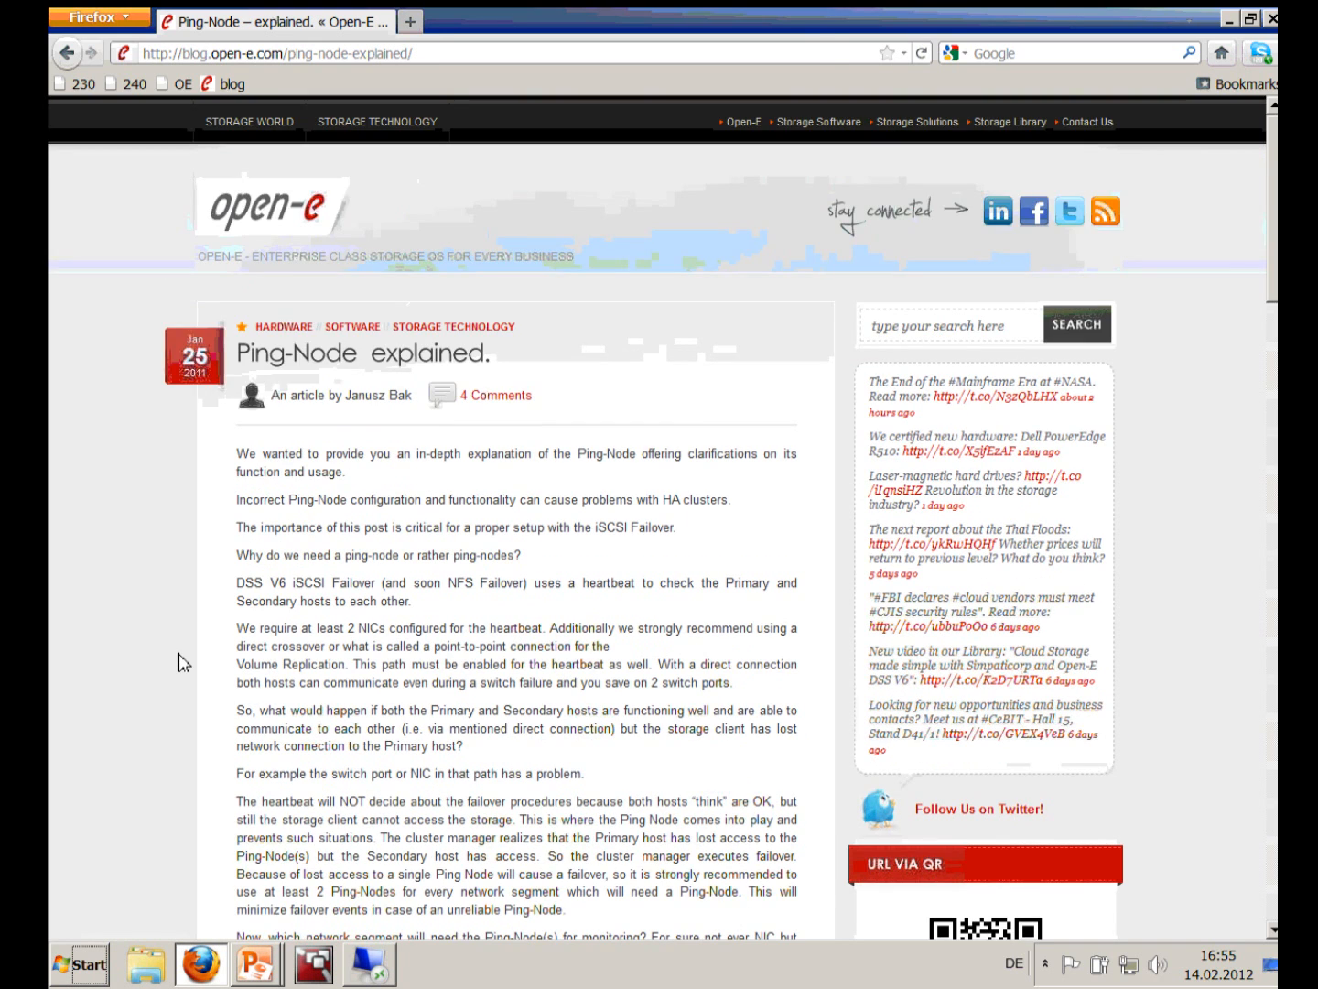
scroll(180, 661, "down", 8)
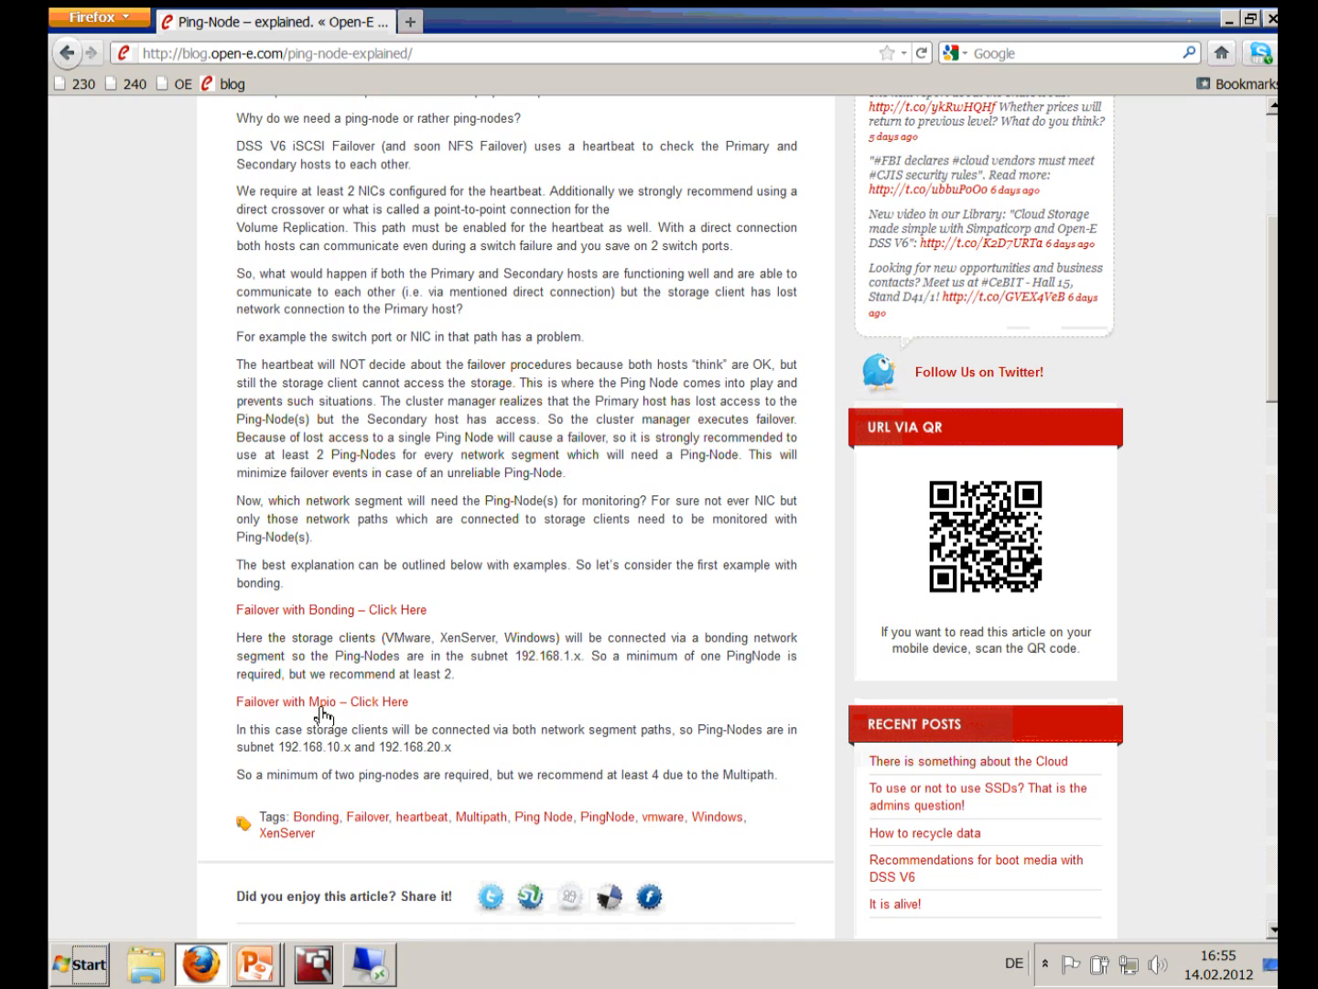
left_click(339, 613)
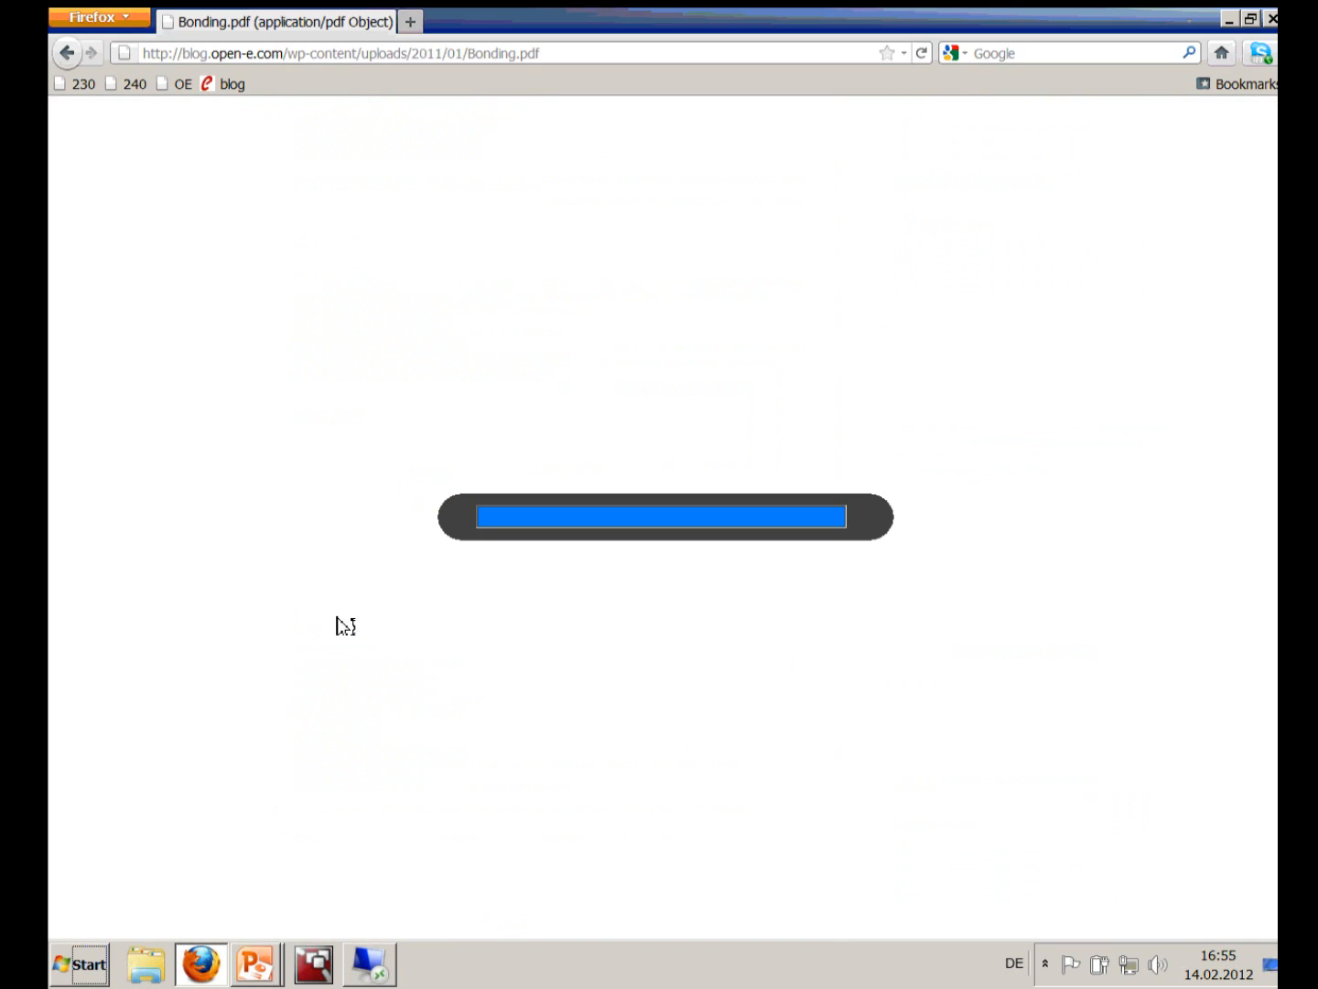
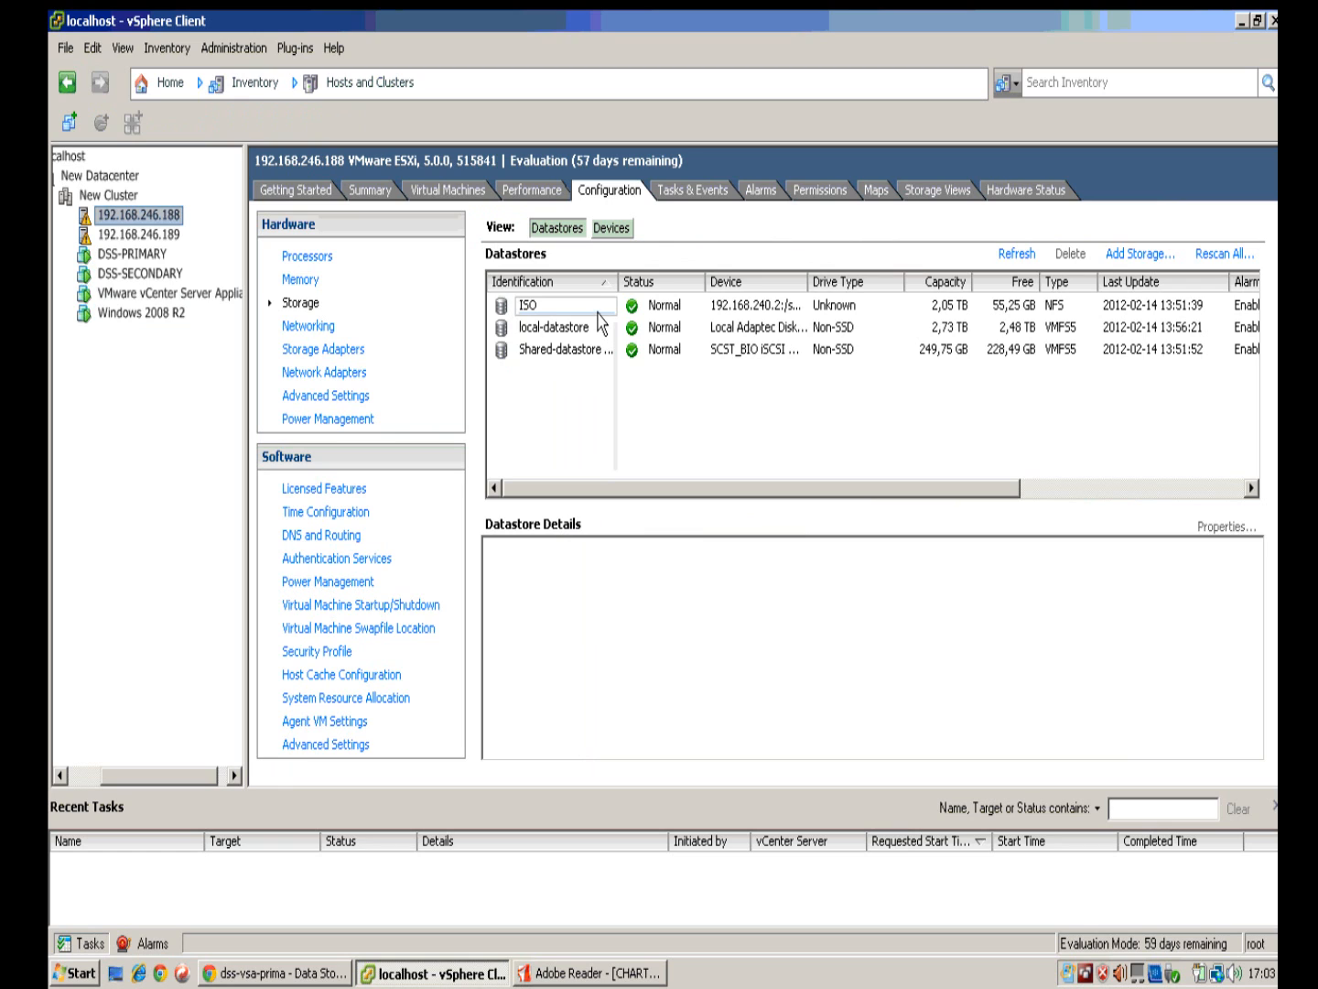
Step: Show host 192.168.246.188's networking and check vSwitch0's physical network adapters
left_click(311, 325)
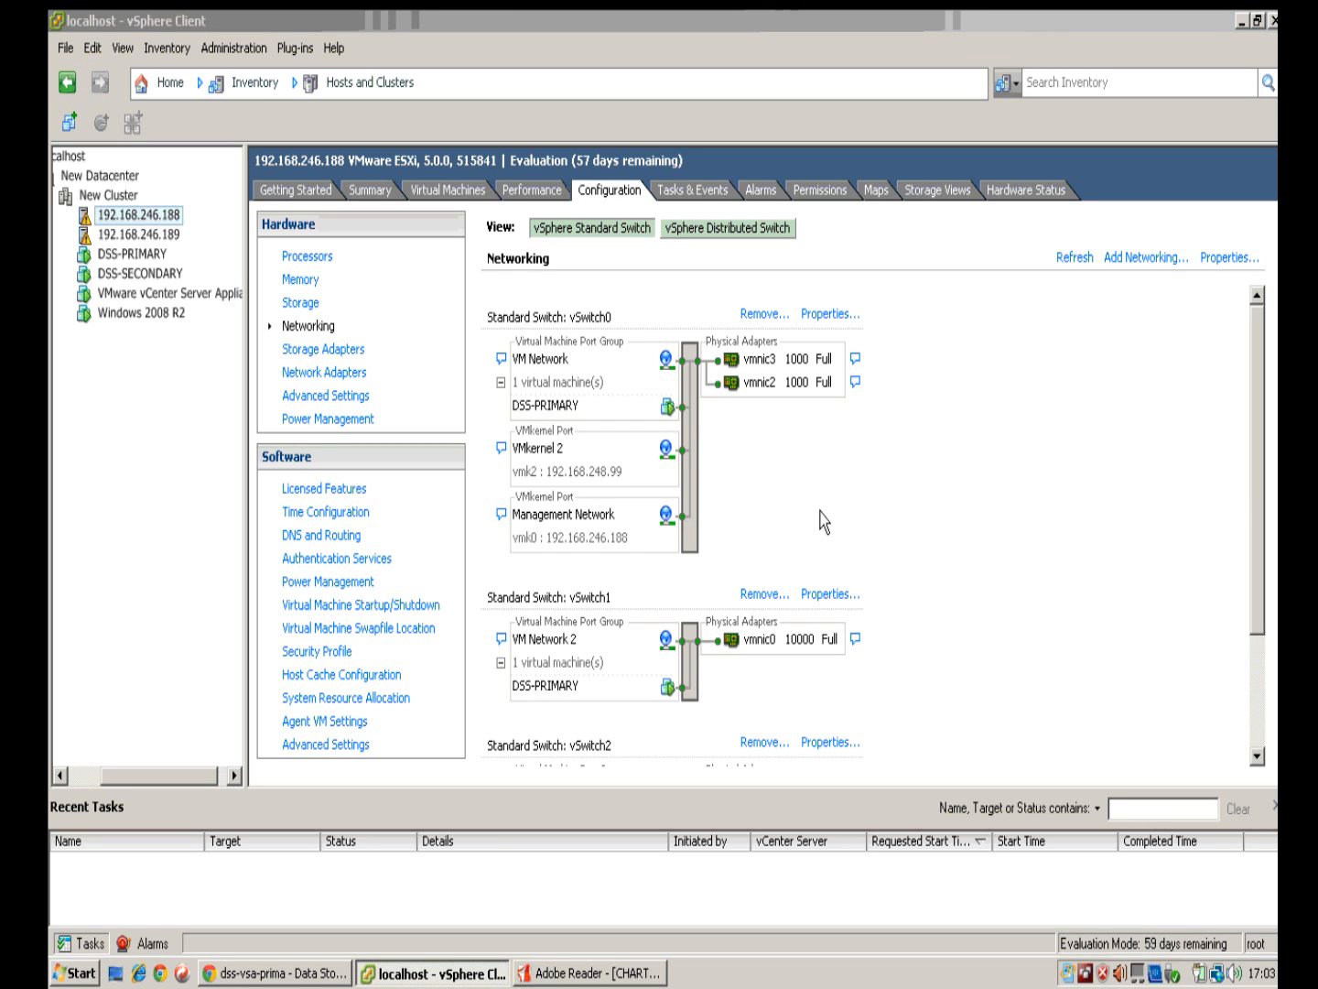
left_click_drag(1268, 381, 1258, 503)
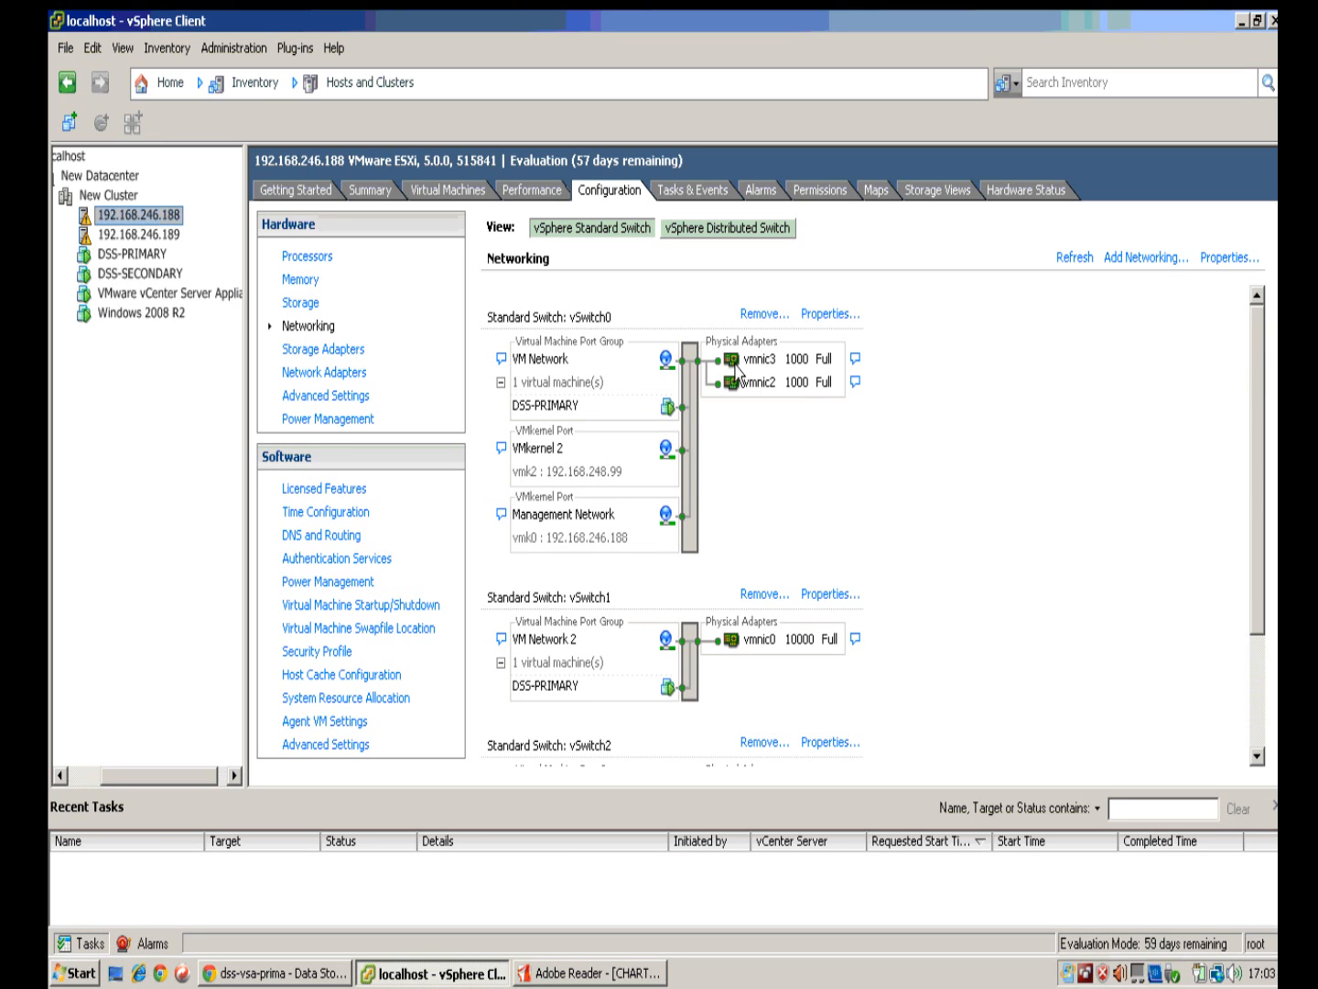
left_click(817, 314)
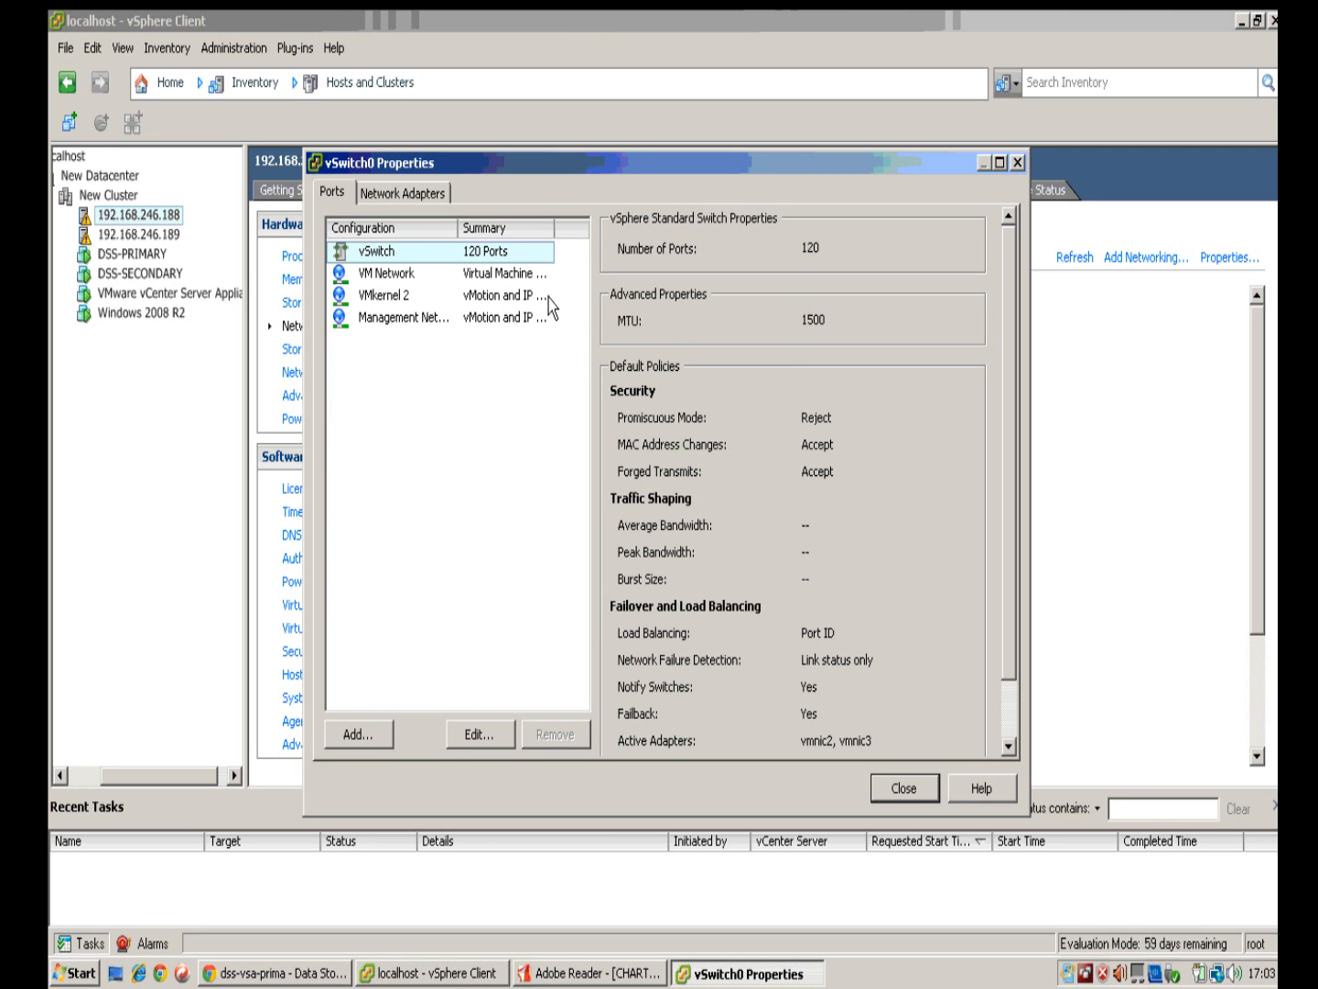
left_click(390, 193)
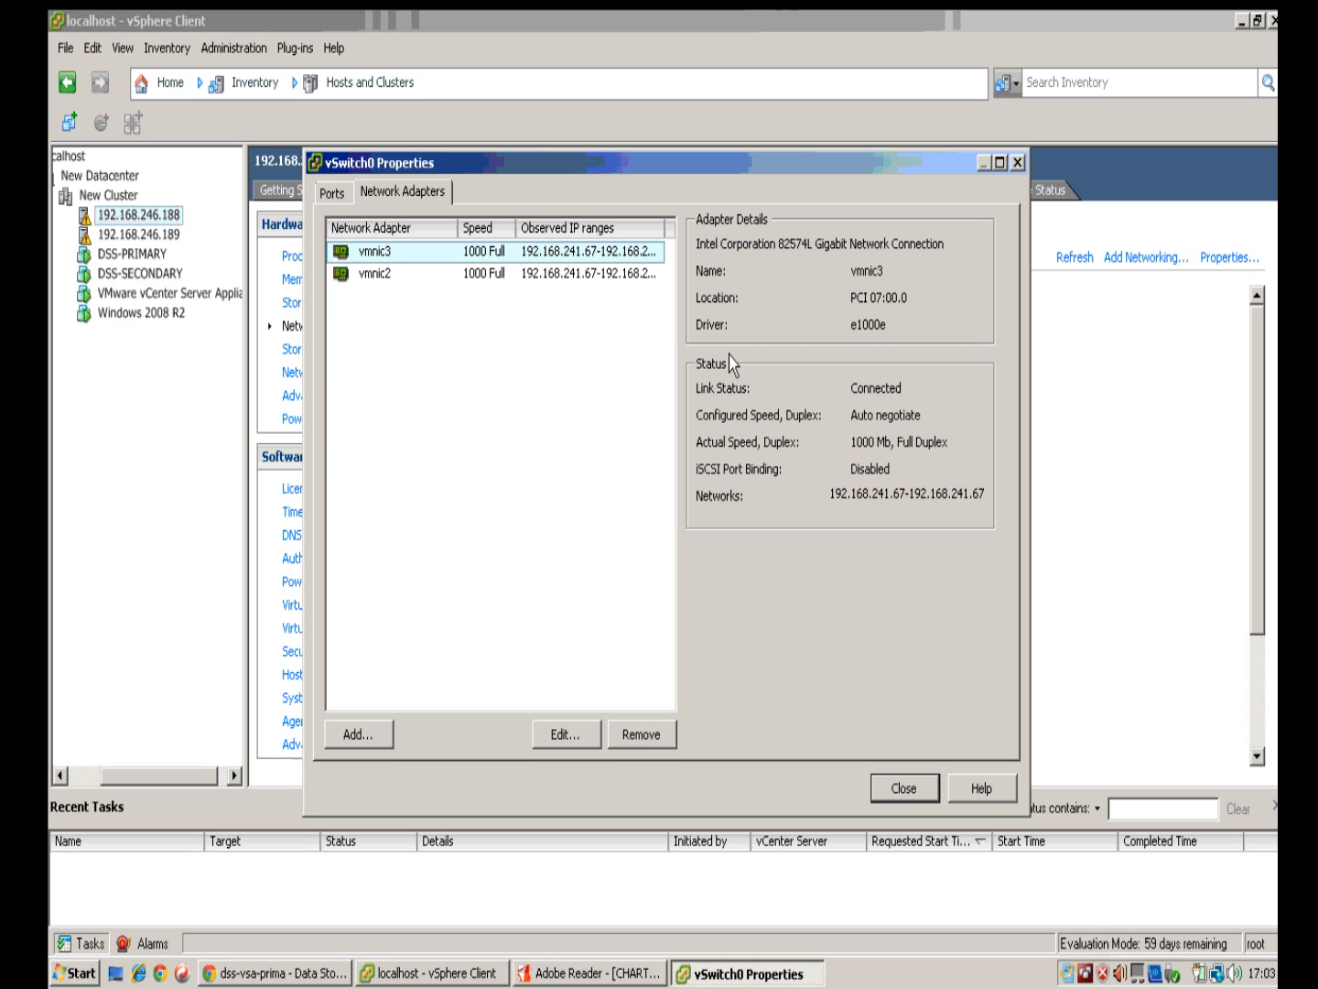
Step: Review vSwitch0's VM Network, VMkernel 2 and Management Network port settings
left_click(340, 195)
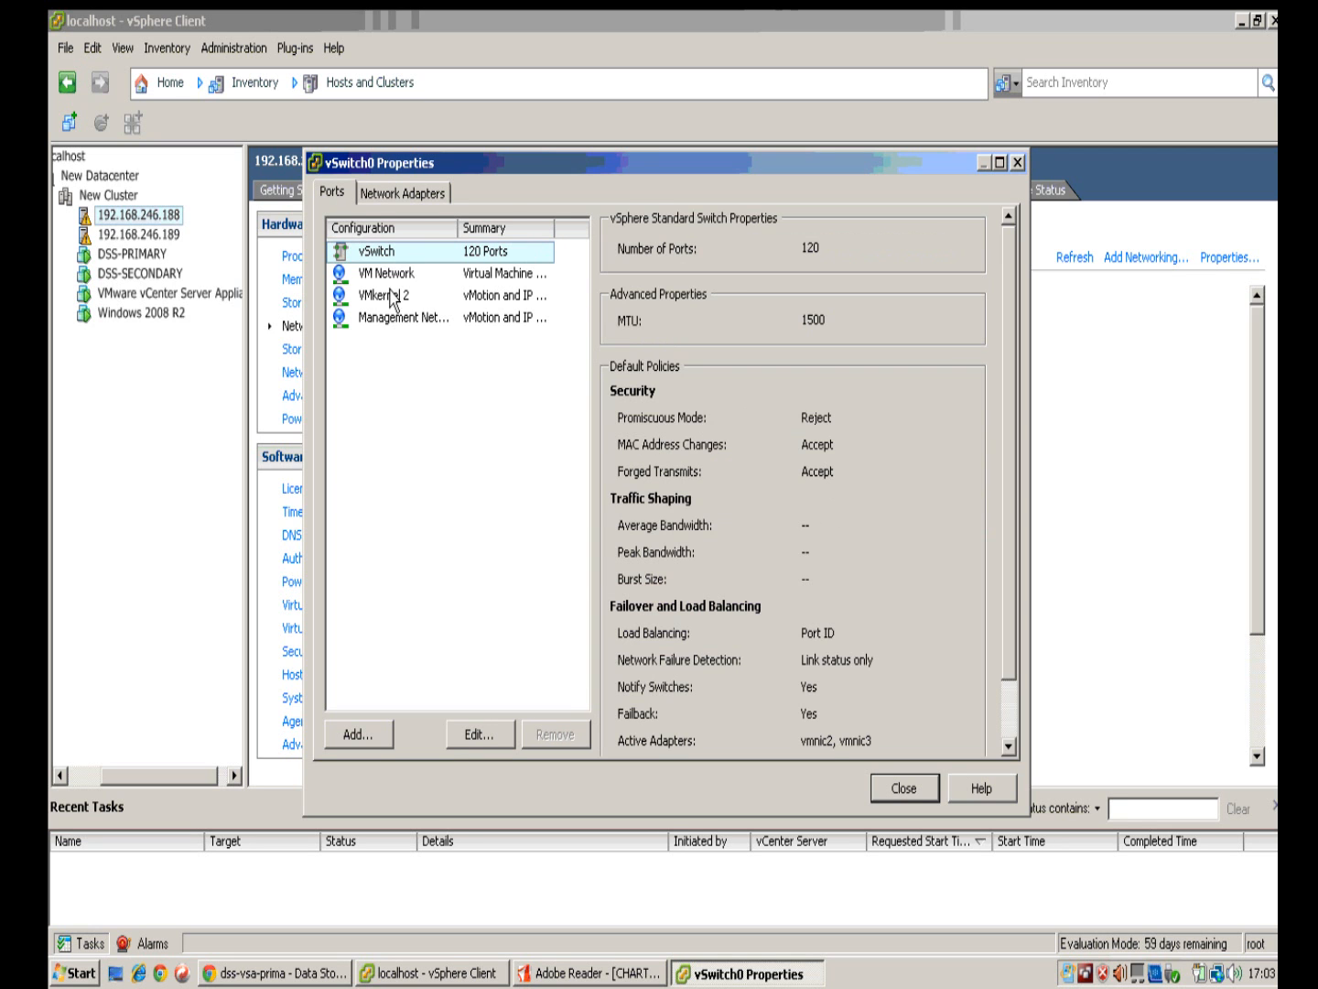
left_click(389, 282)
left_click(394, 299)
left_click(407, 320)
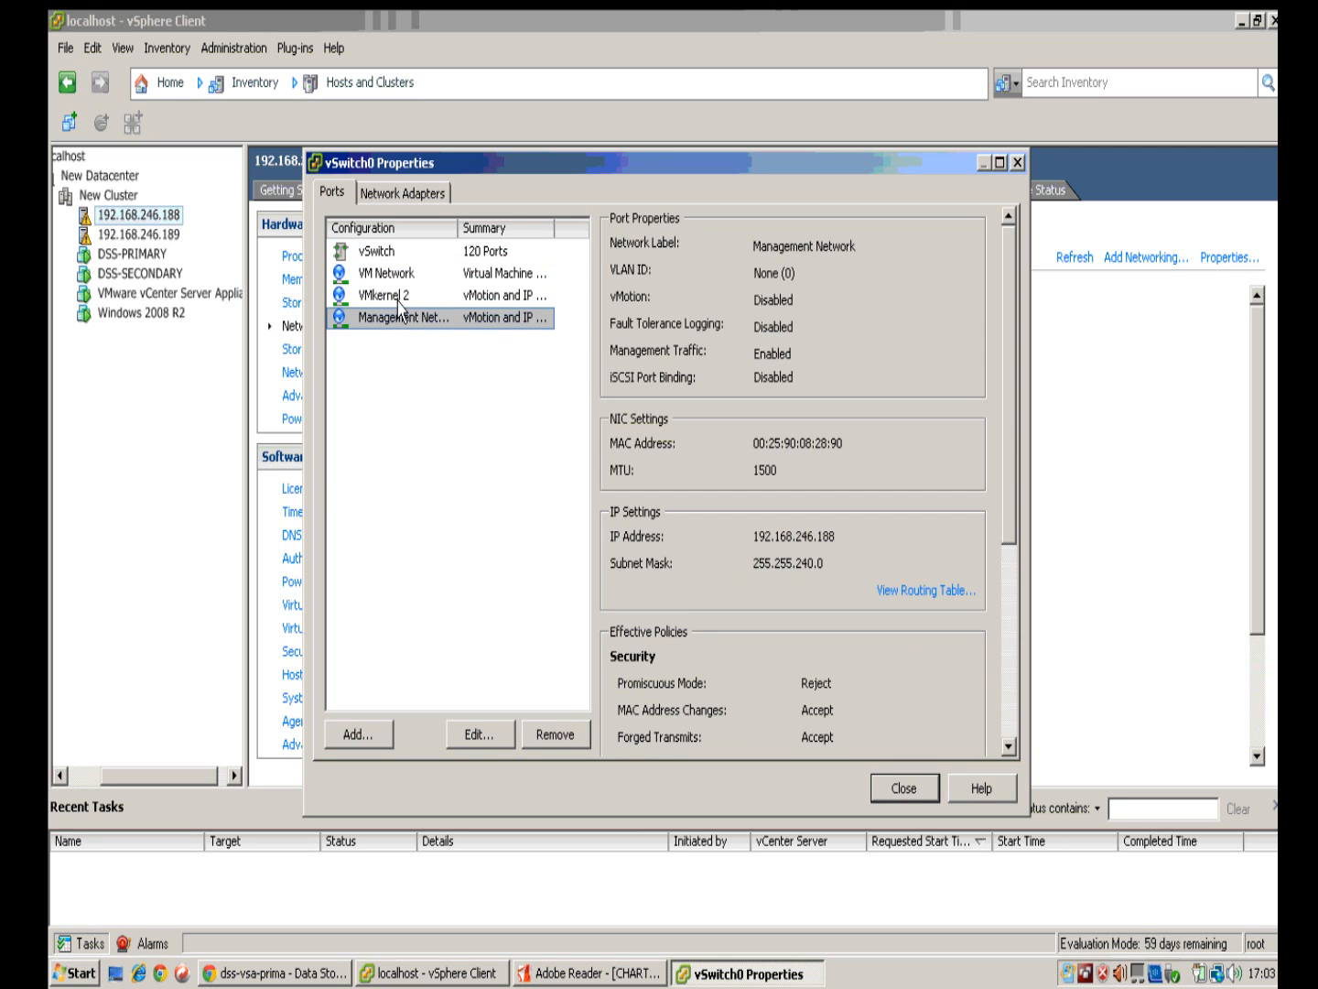
left_click(401, 300)
left_click(404, 280)
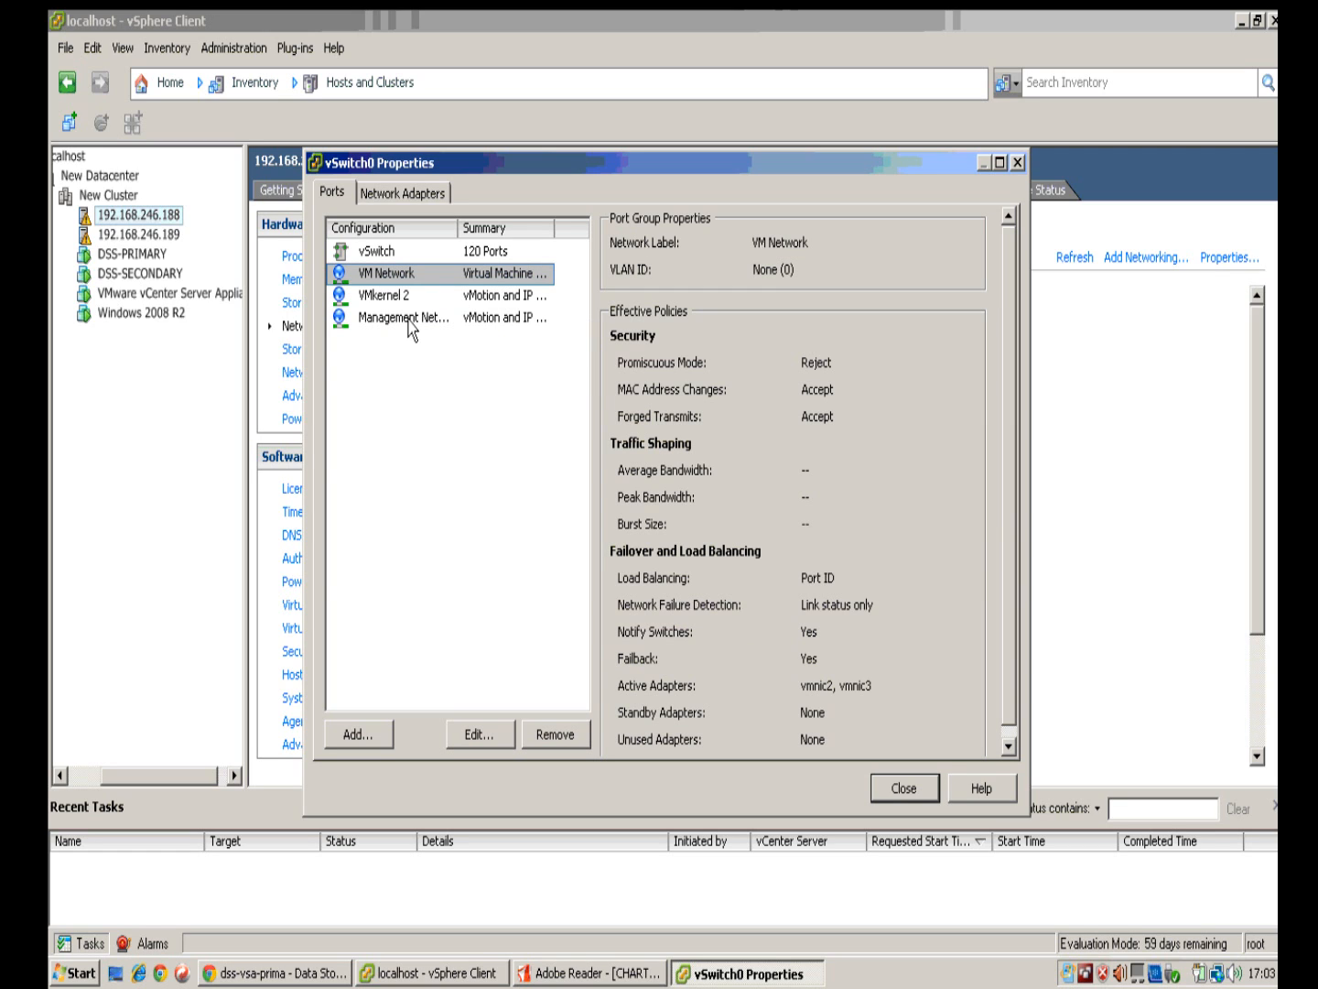
left_click(384, 302)
left_click(391, 275)
left_click(415, 318)
left_click_drag(457, 227, 493, 236)
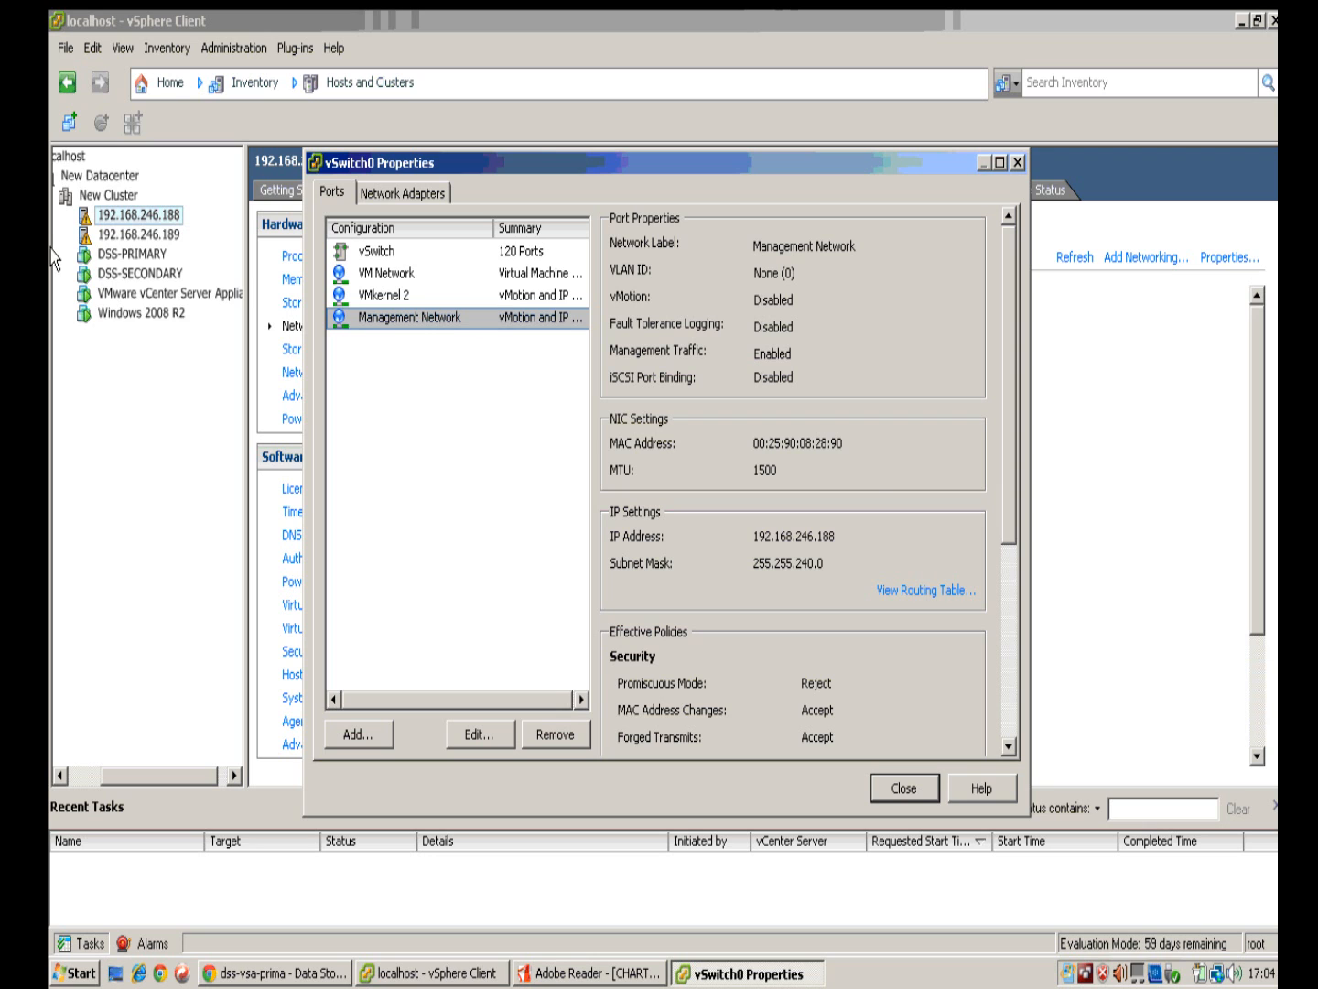
Step: Review VM Network 2 in vSwitch1's properties: active adapter vmnic0, Port ID load balancing
left_click(895, 789)
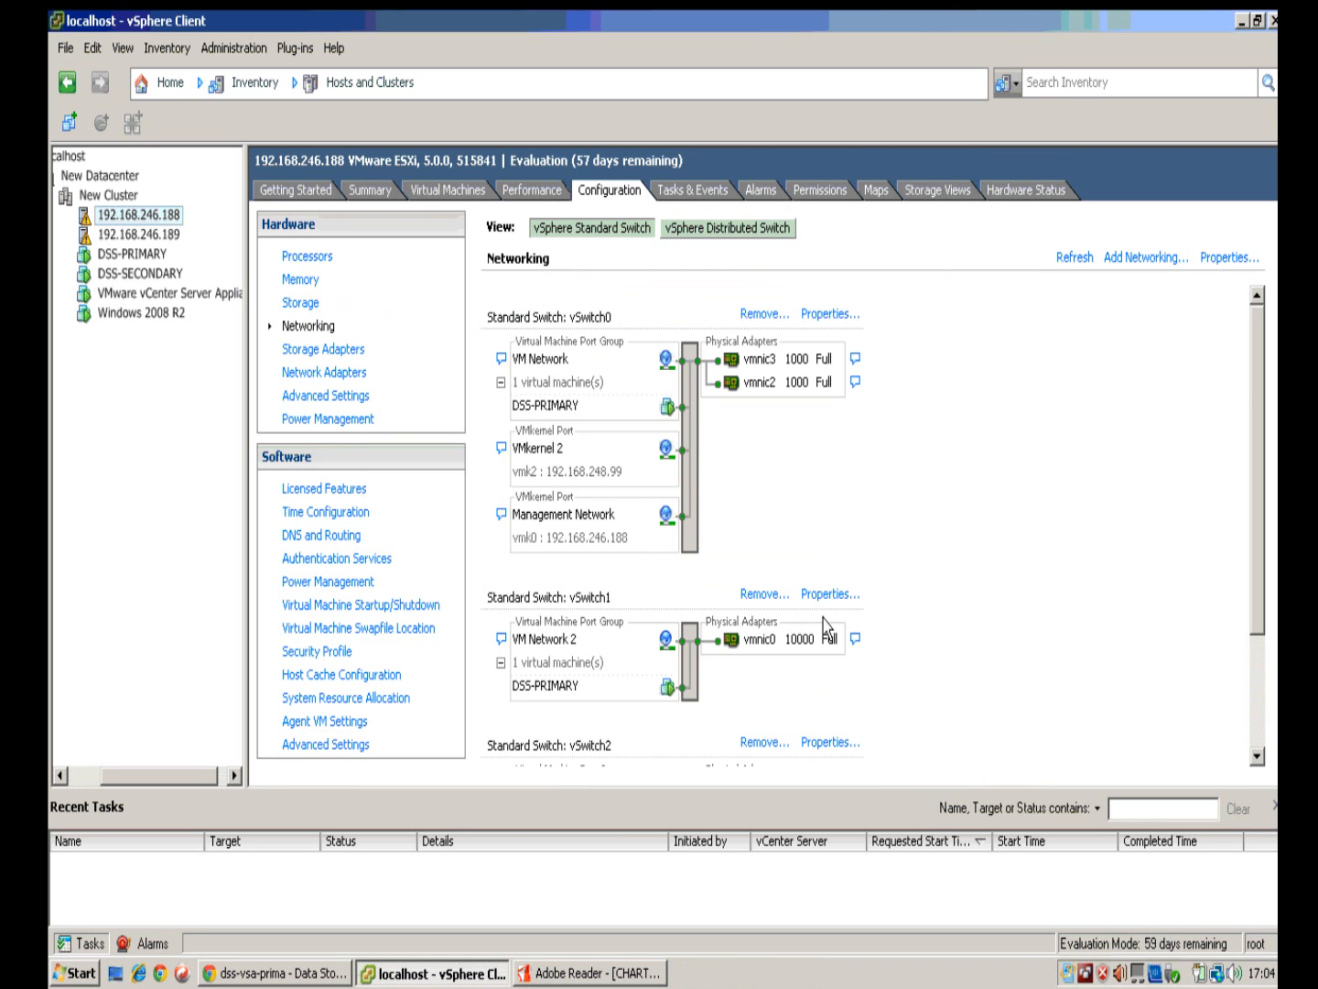
scroll(942, 550, "down", 5)
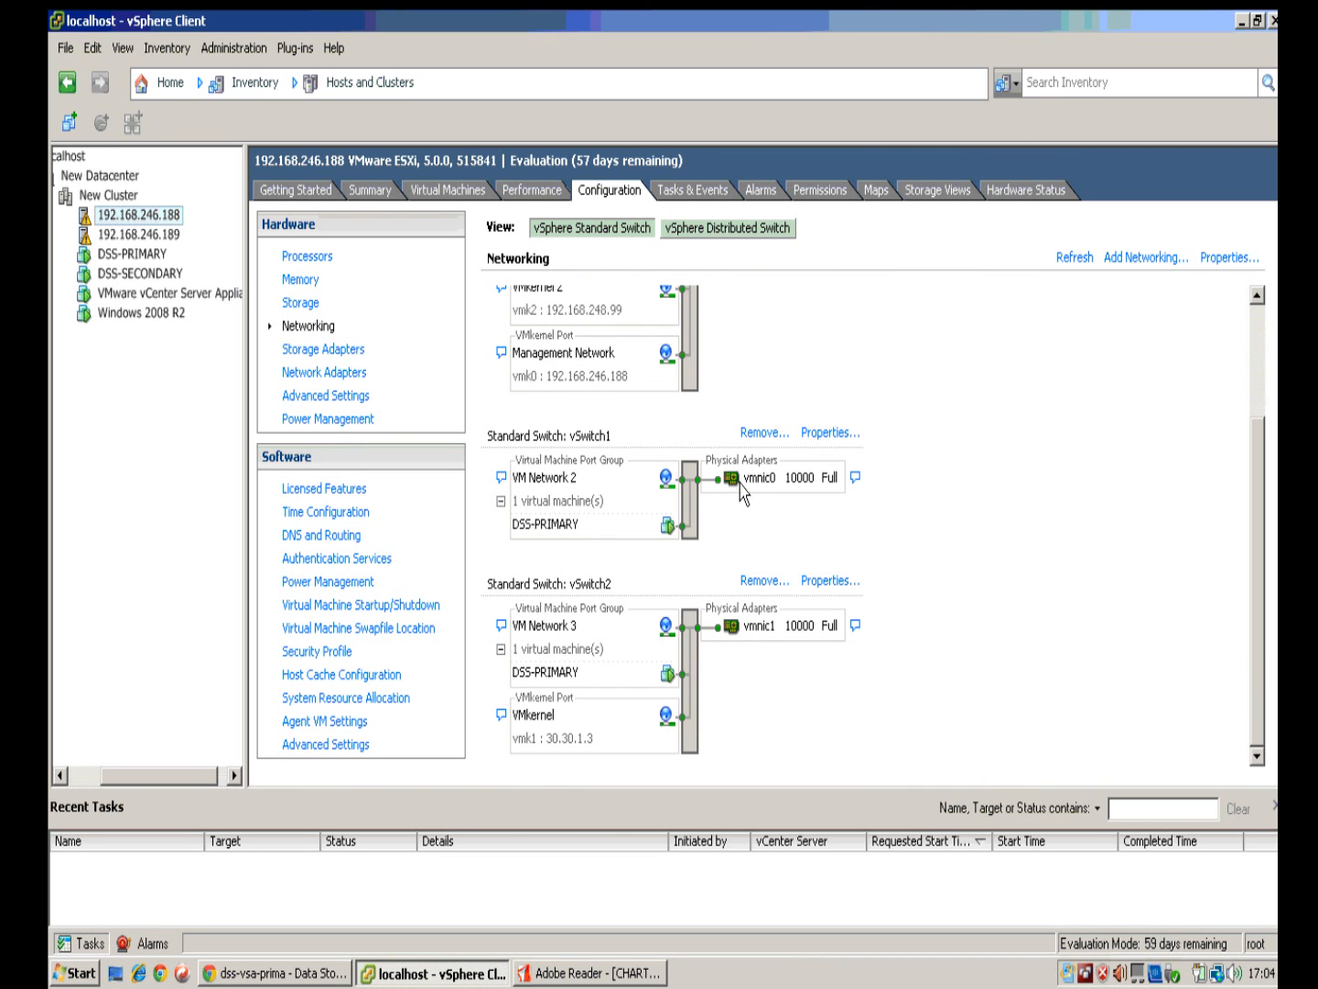
left_click(851, 432)
left_click(395, 276)
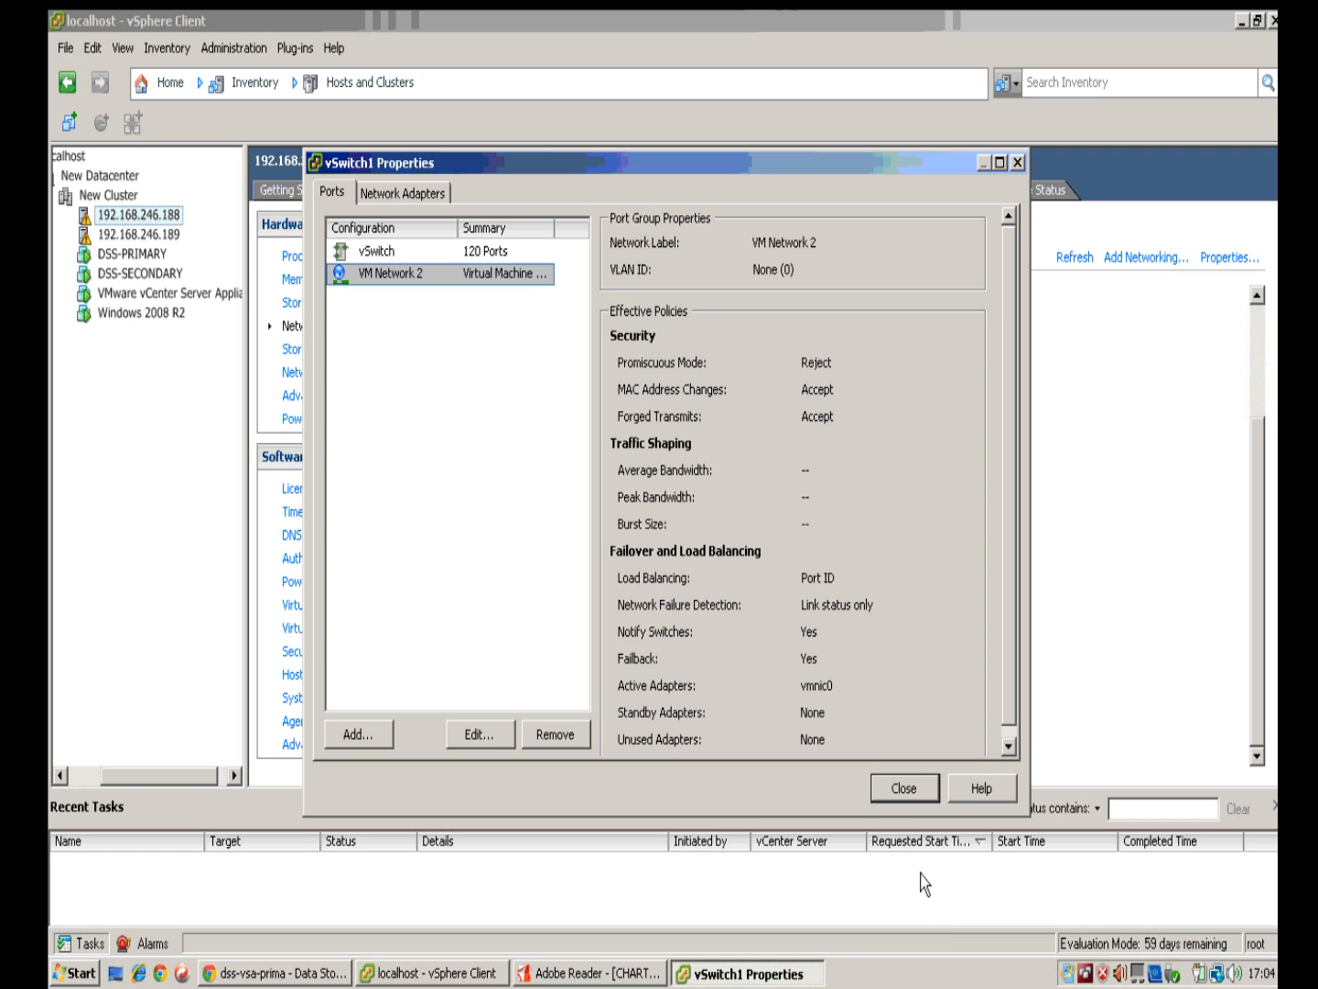
left_click(920, 793)
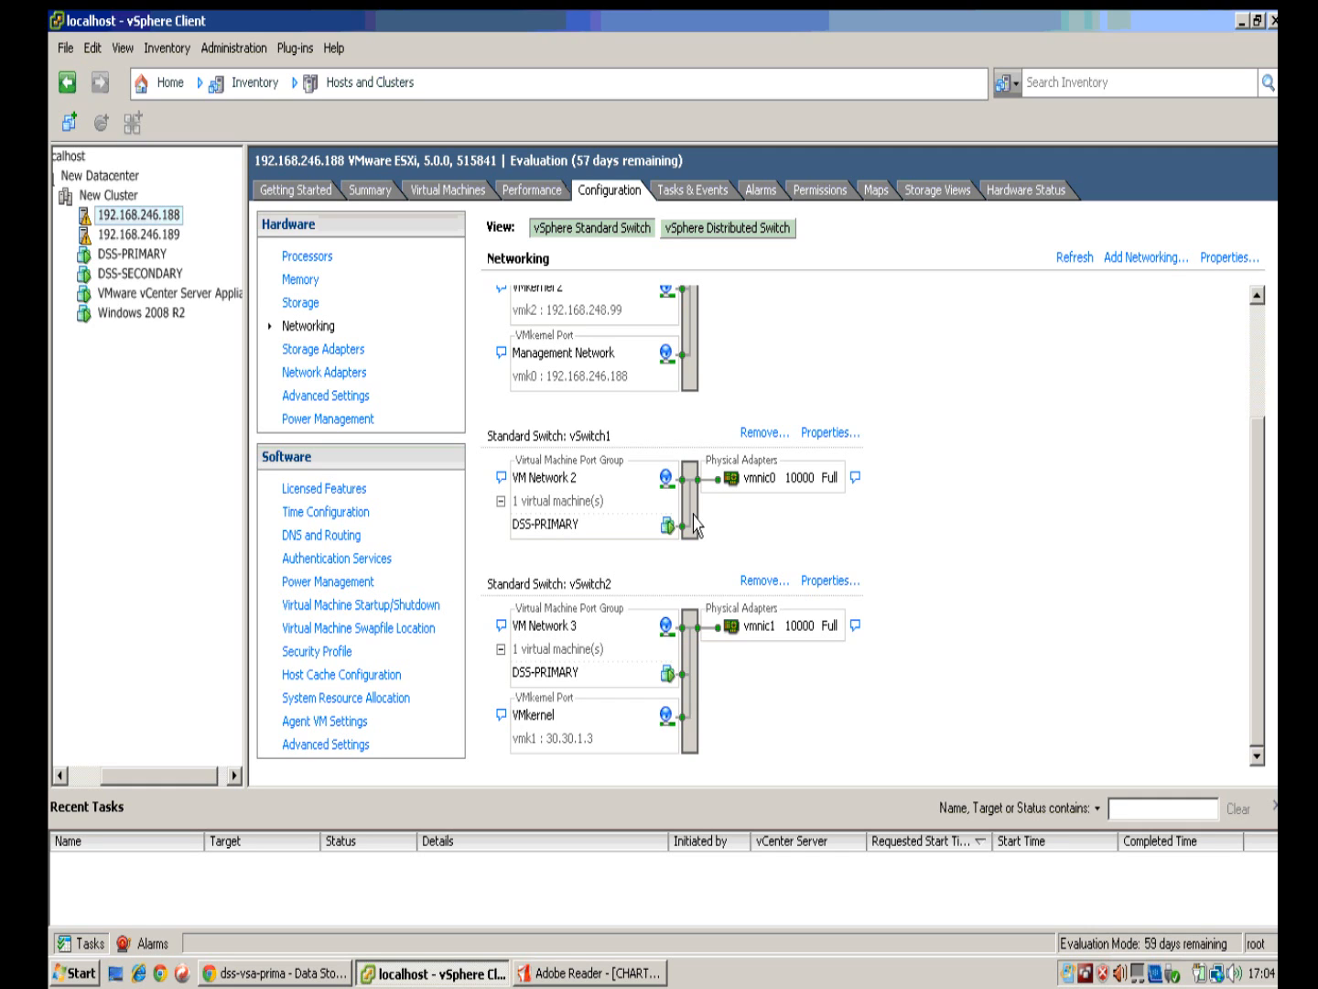
left_click(835, 573)
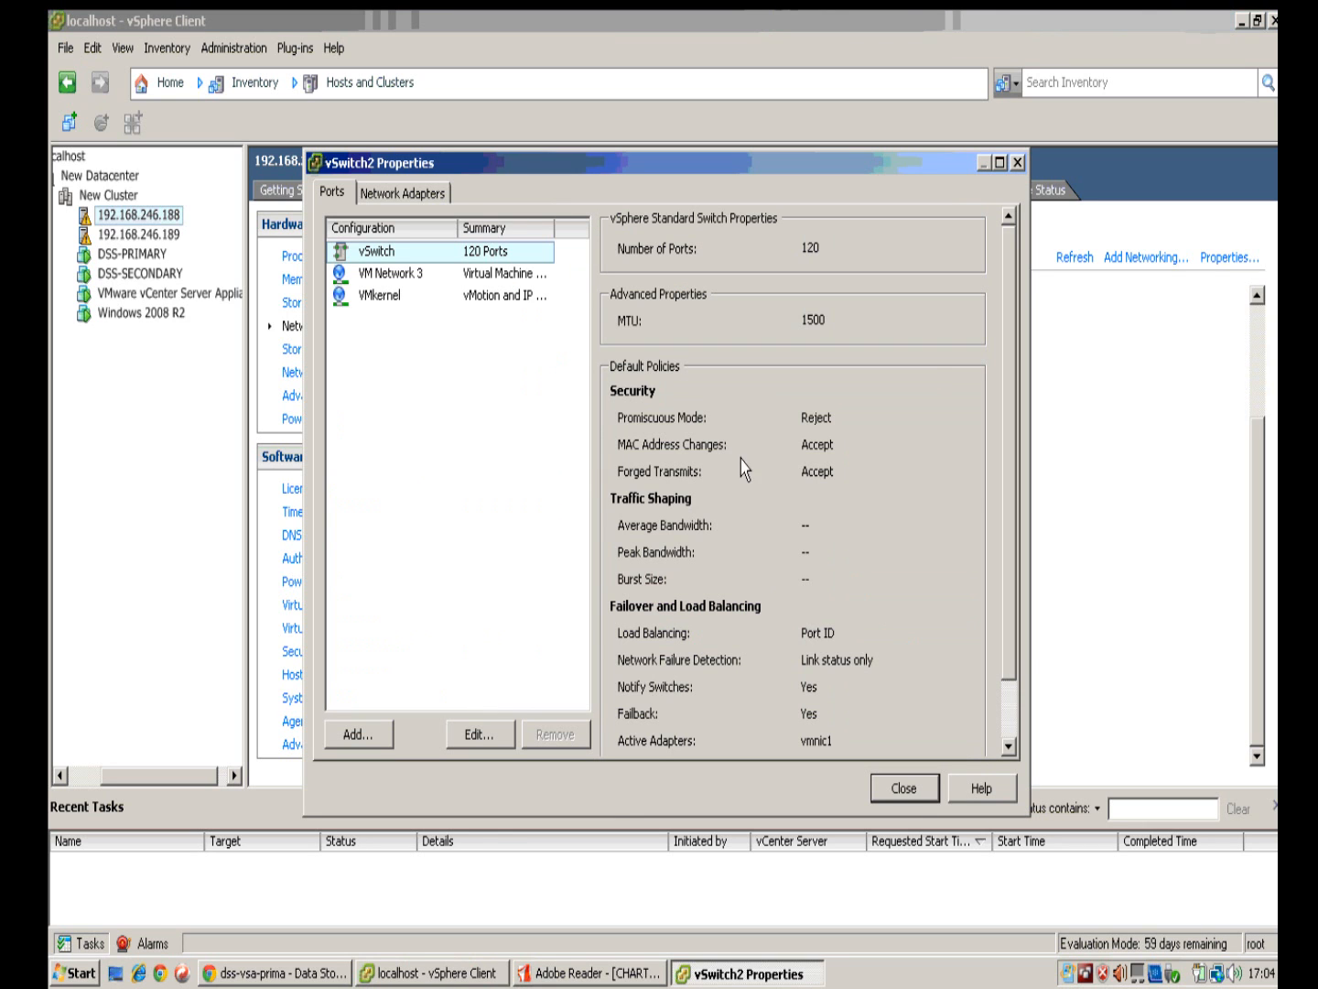
left_click(389, 276)
left_click(402, 296)
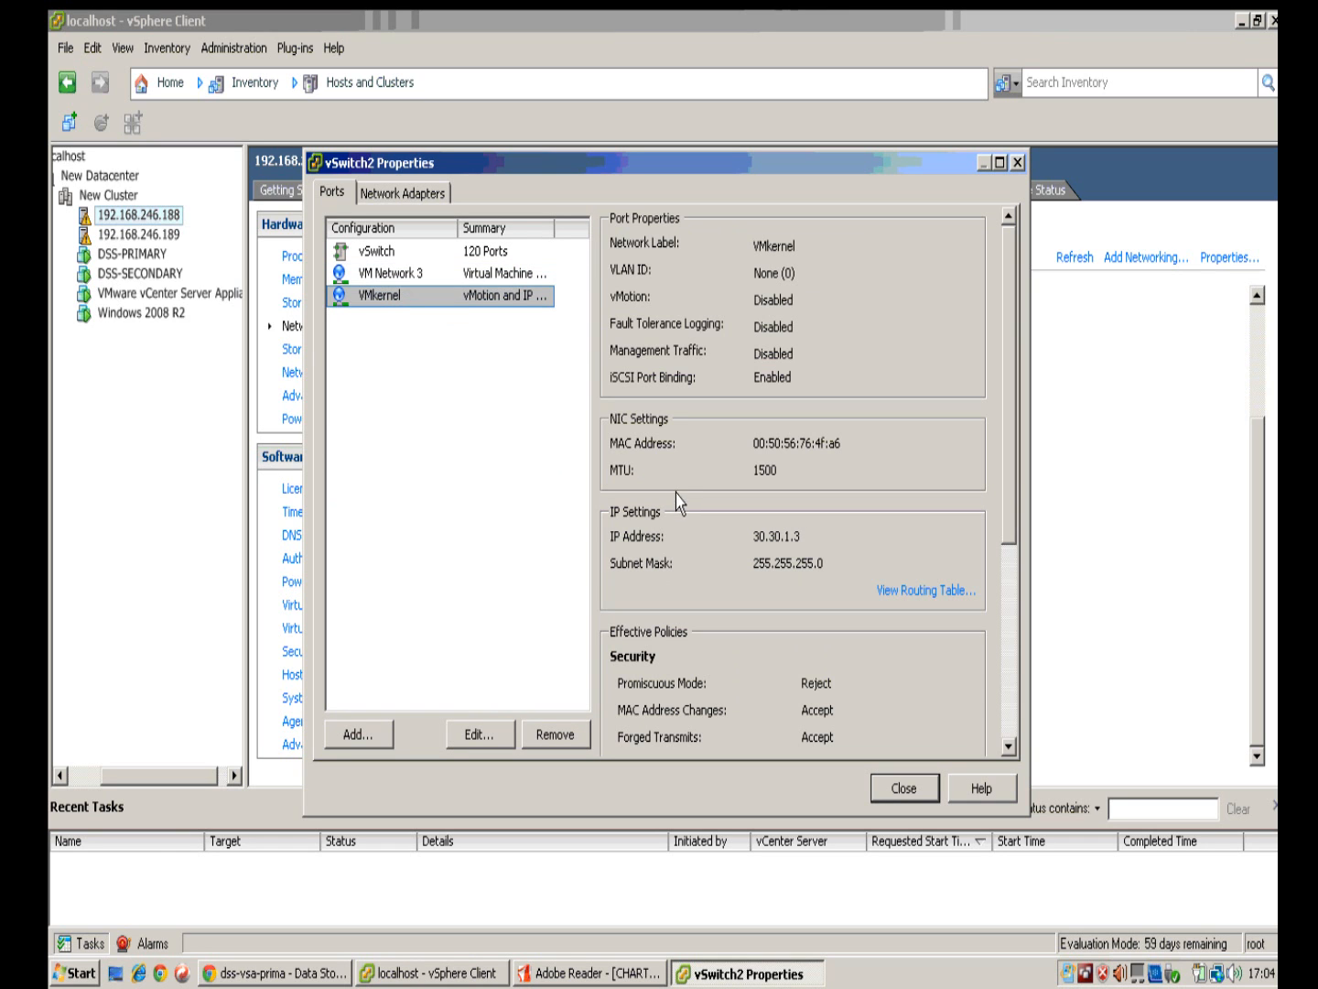
left_click(903, 788)
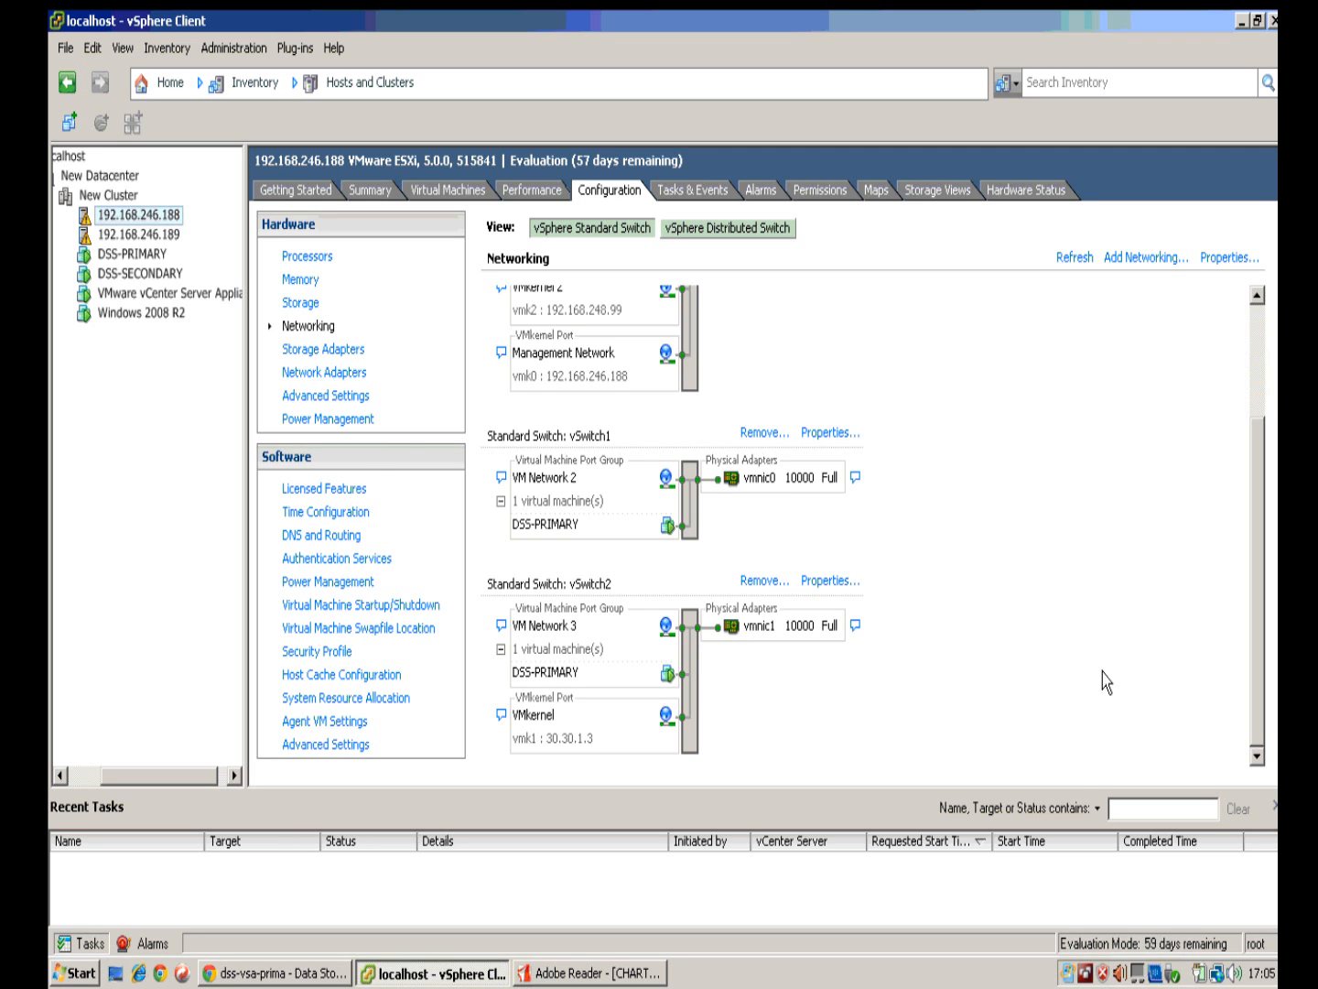
Step: Show host 192.168.246.189's networking down to vSwitch2 with VMkernel 30.30.1.2 on vmnic3
left_click(178, 234)
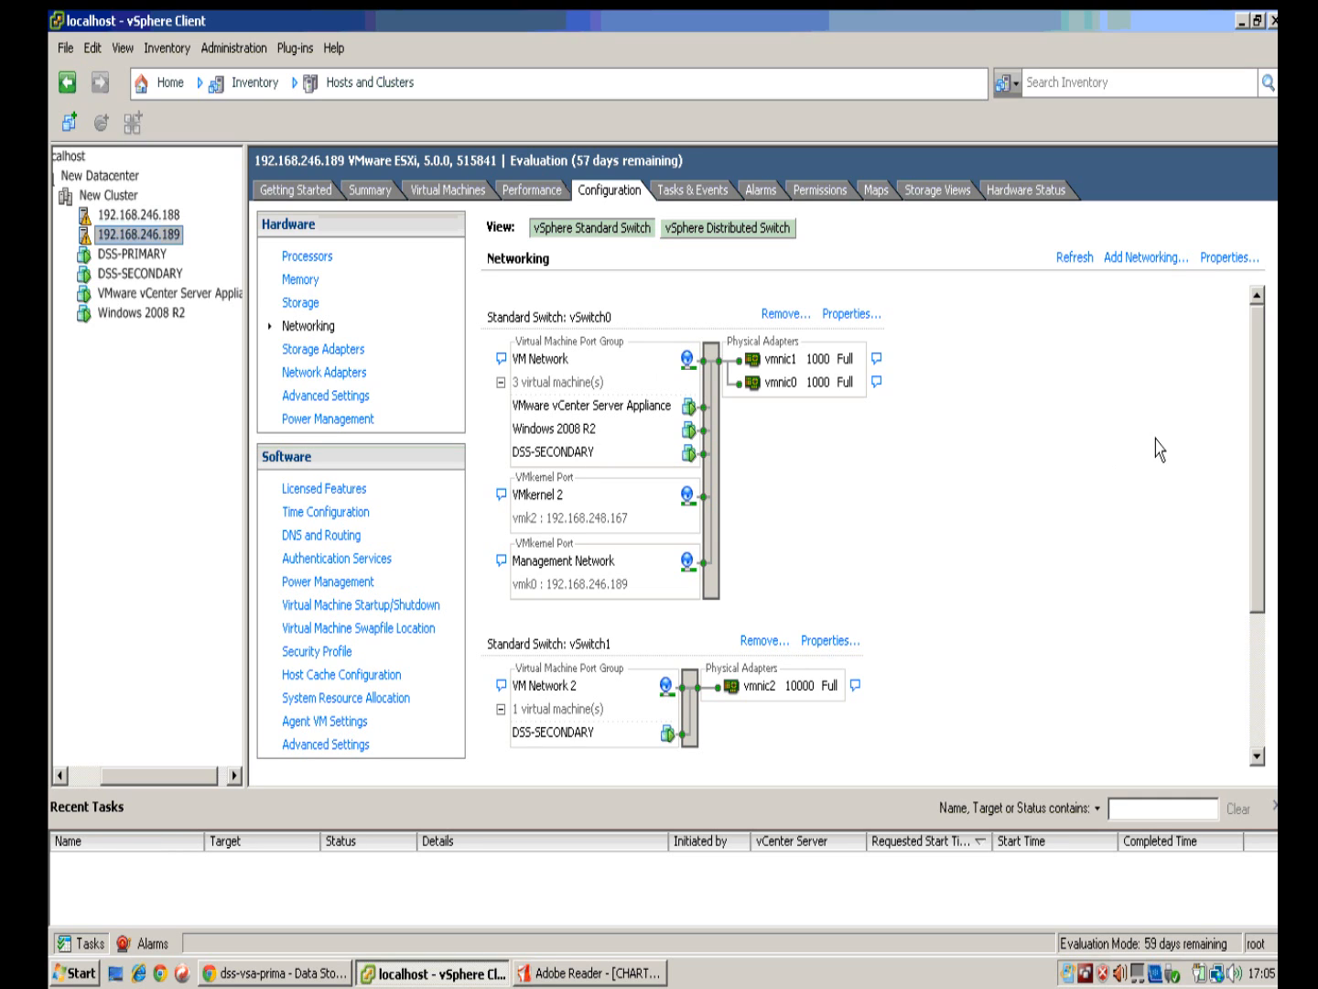
mouse_move(1258, 390)
left_mouse_down()
mouse_move(1259, 407)
mouse_move(1257, 392)
left_mouse_up()
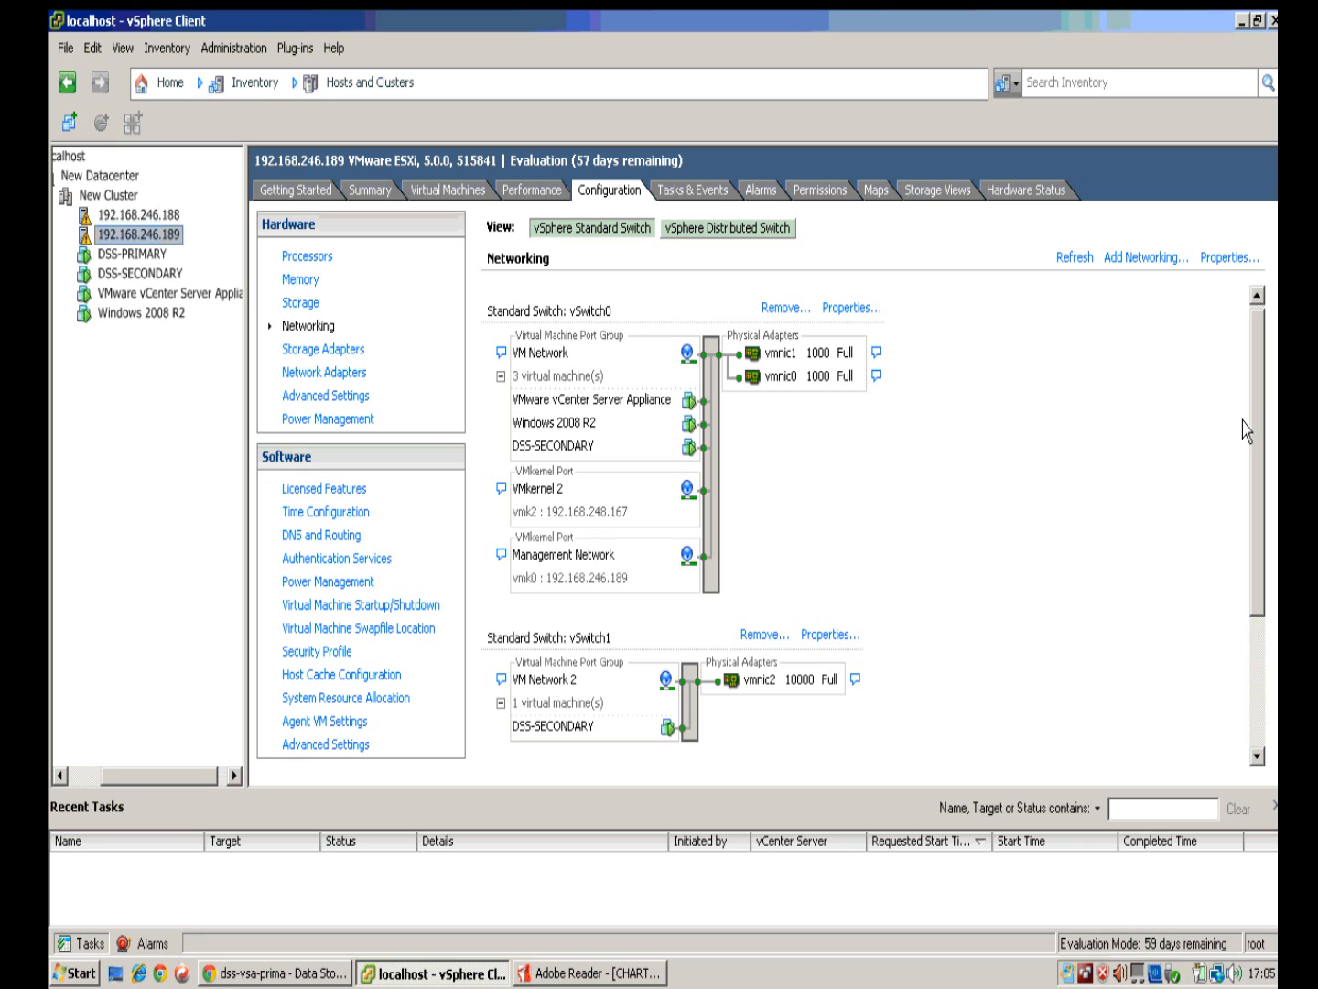
scroll(1257, 491, "down", 3)
scroll(1256, 492, "down", 3)
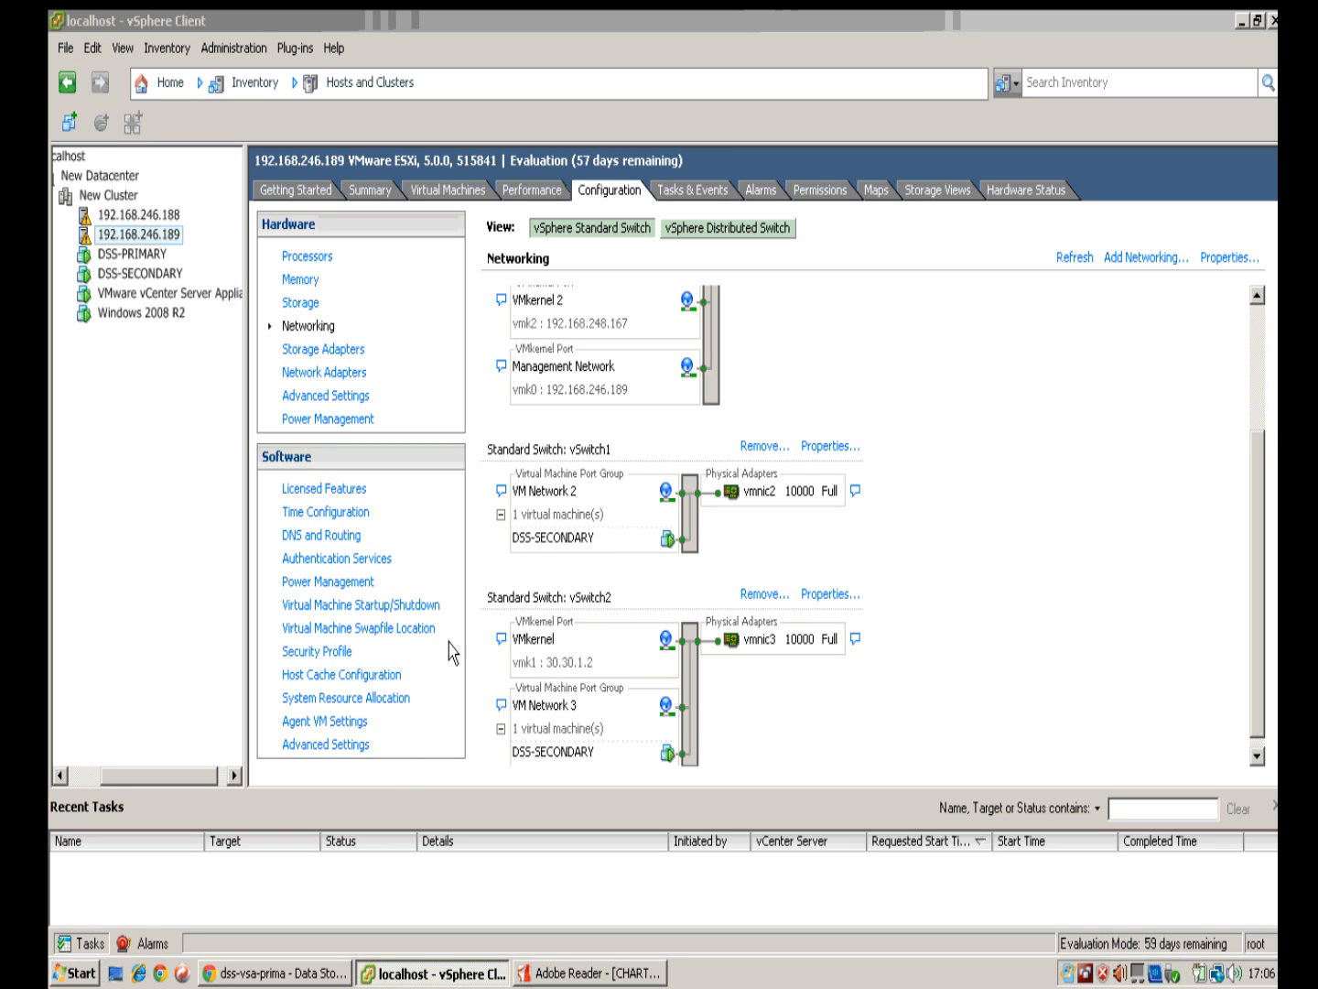
Step: Confirm DSS-PRIMARY's console reports Selftest OK, then bring up its web interface
left_click(158, 254)
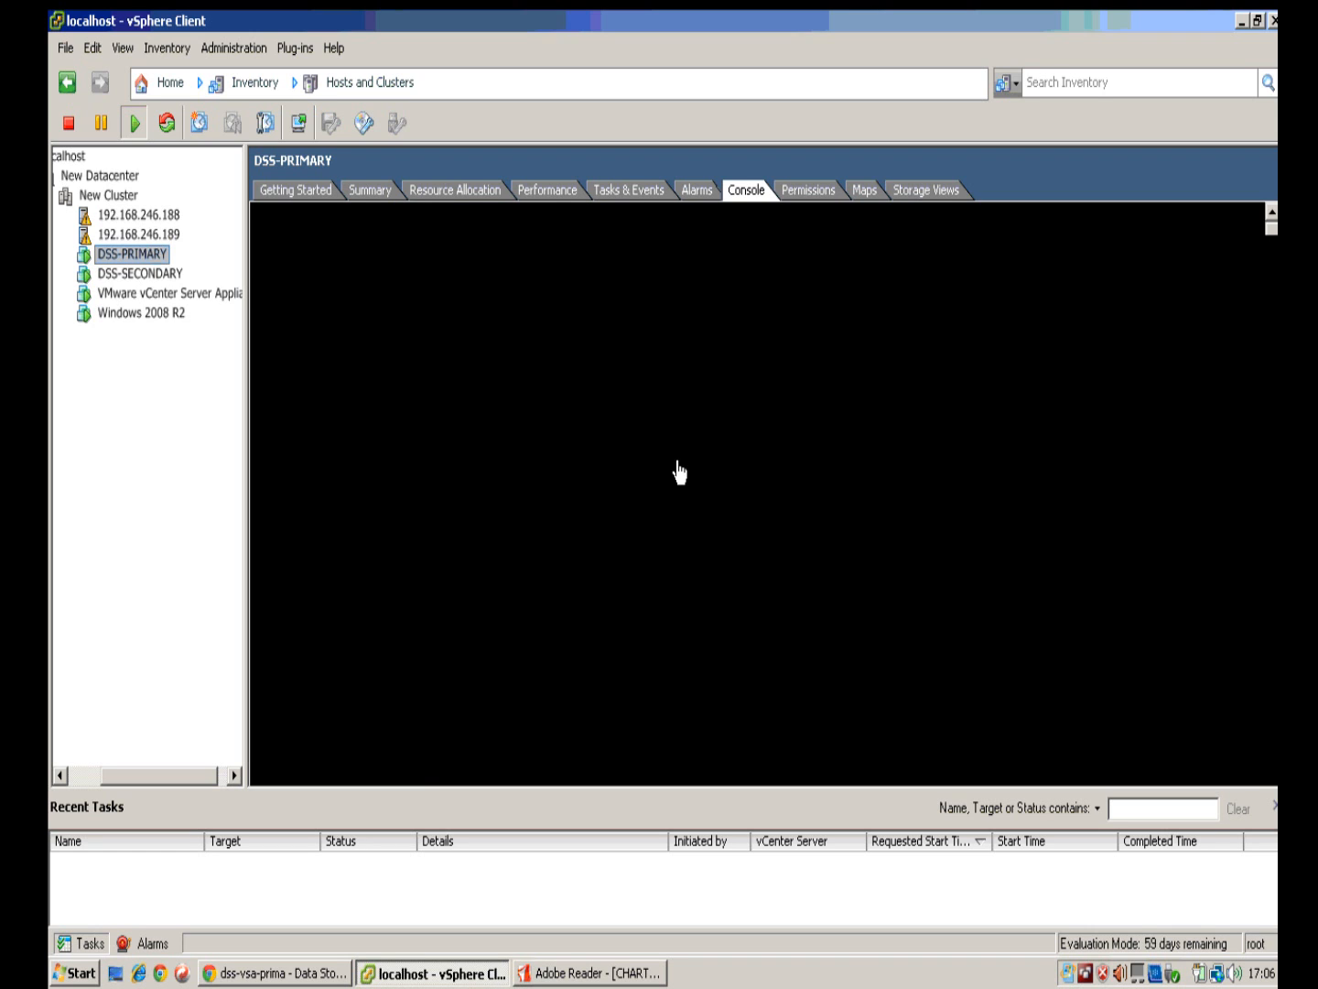
left_click(683, 499)
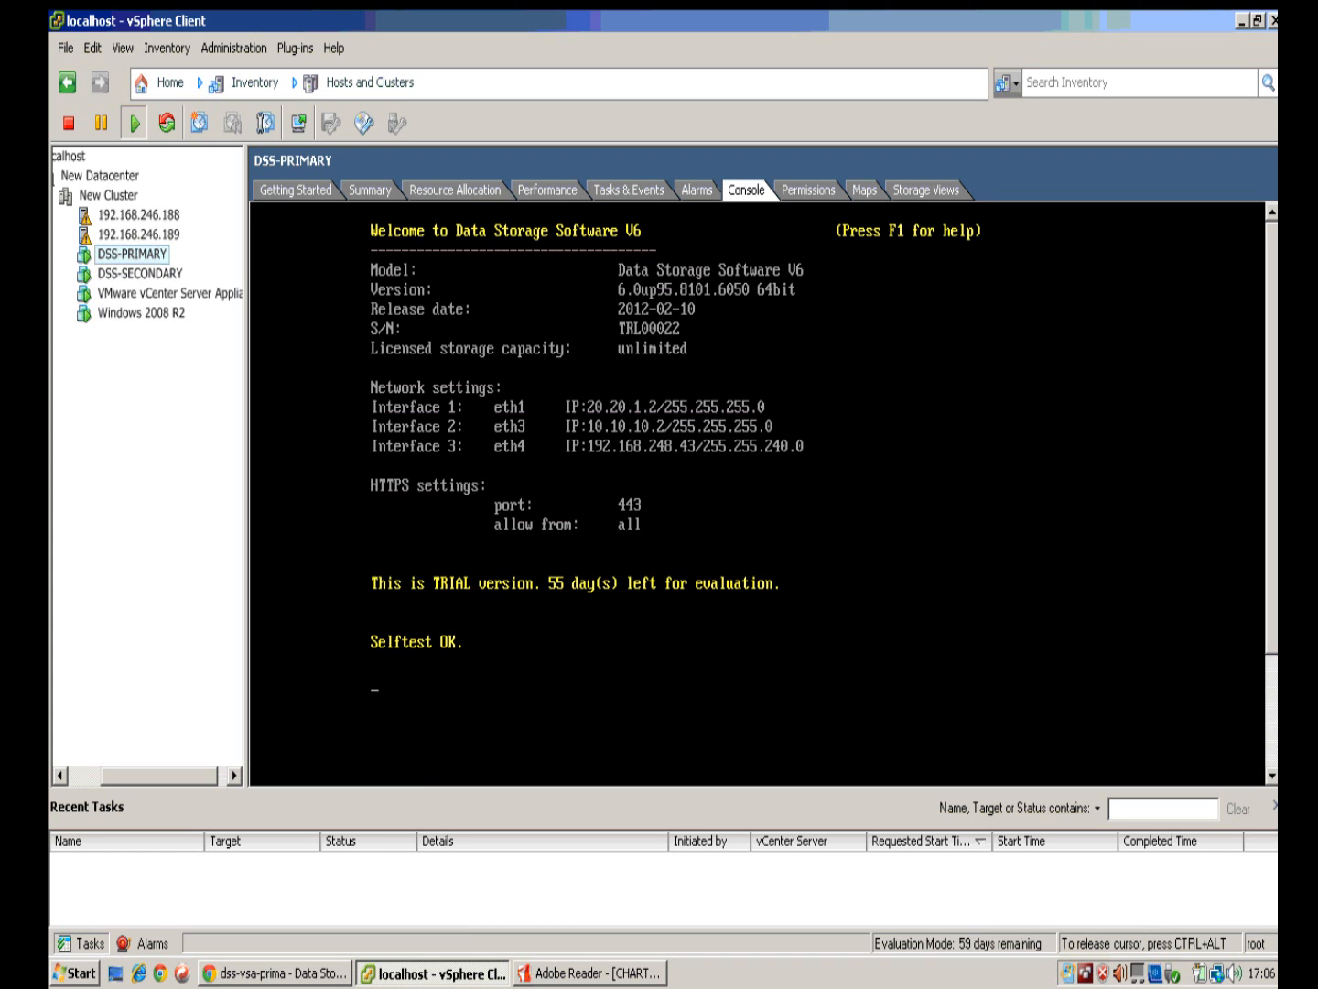
key("ctrl+alt")
left_click(276, 973)
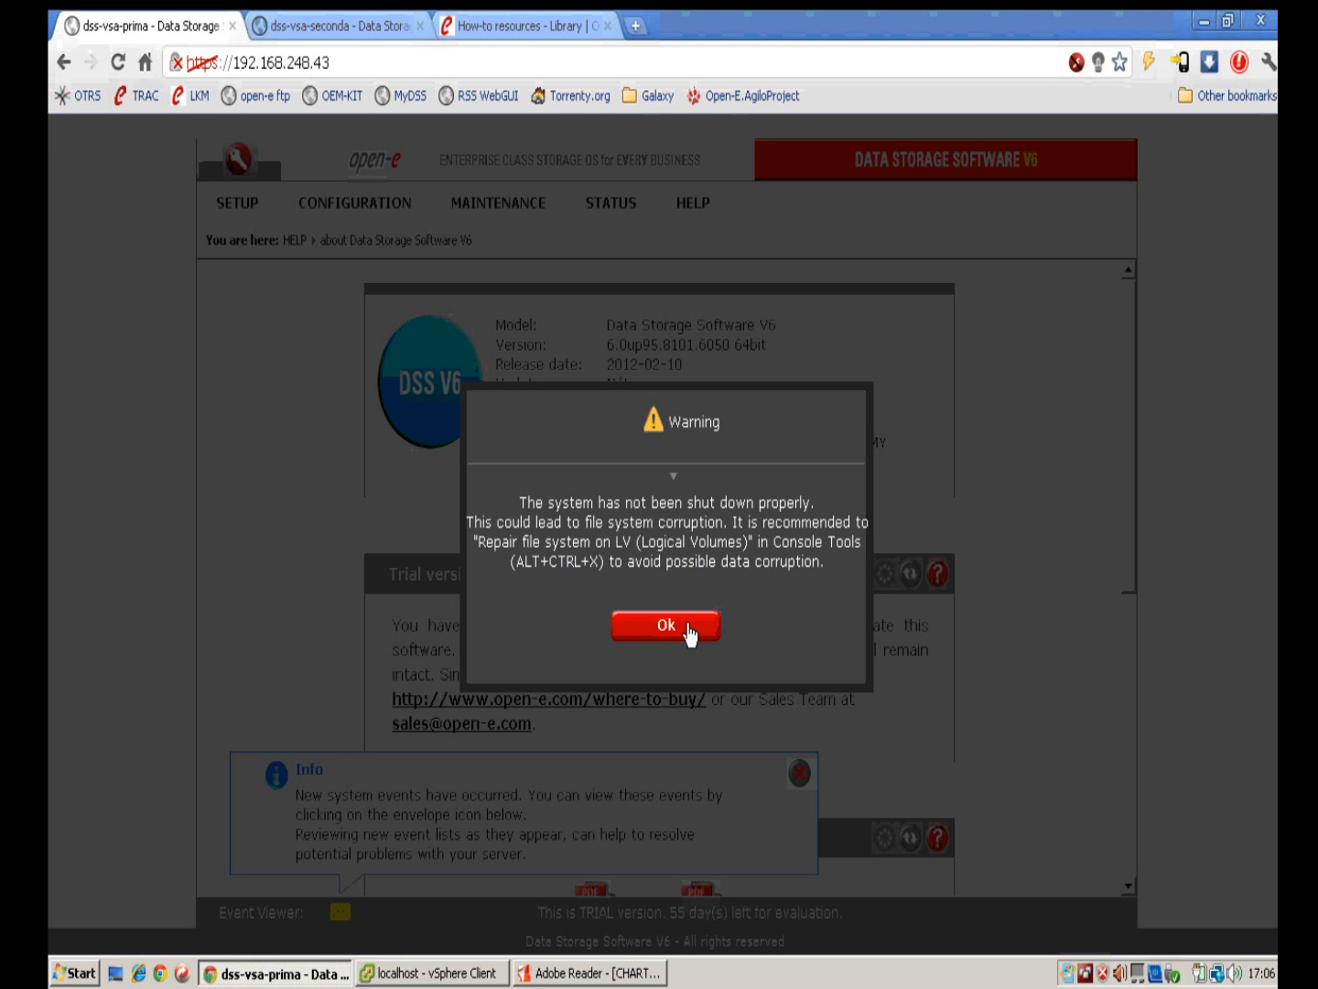
Step: Acknowledge the primary's shutdown and trial warnings, then return to the secondary node's status page
left_click(688, 630)
left_click(692, 643)
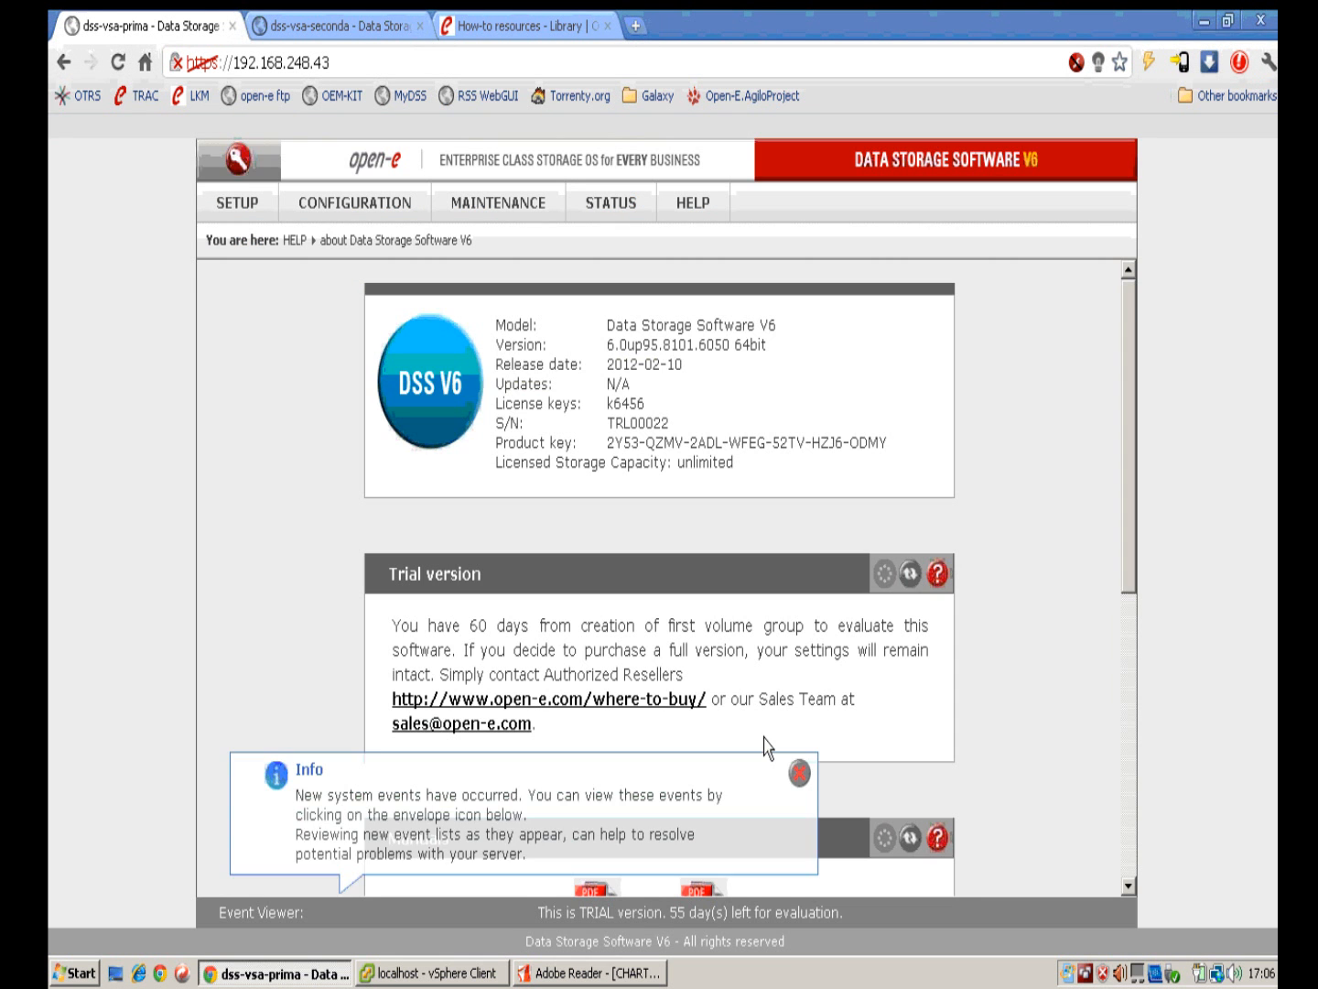
left_click(368, 26)
left_click(800, 773)
scroll(786, 613, "down", 4)
scroll(836, 574, "down", 10)
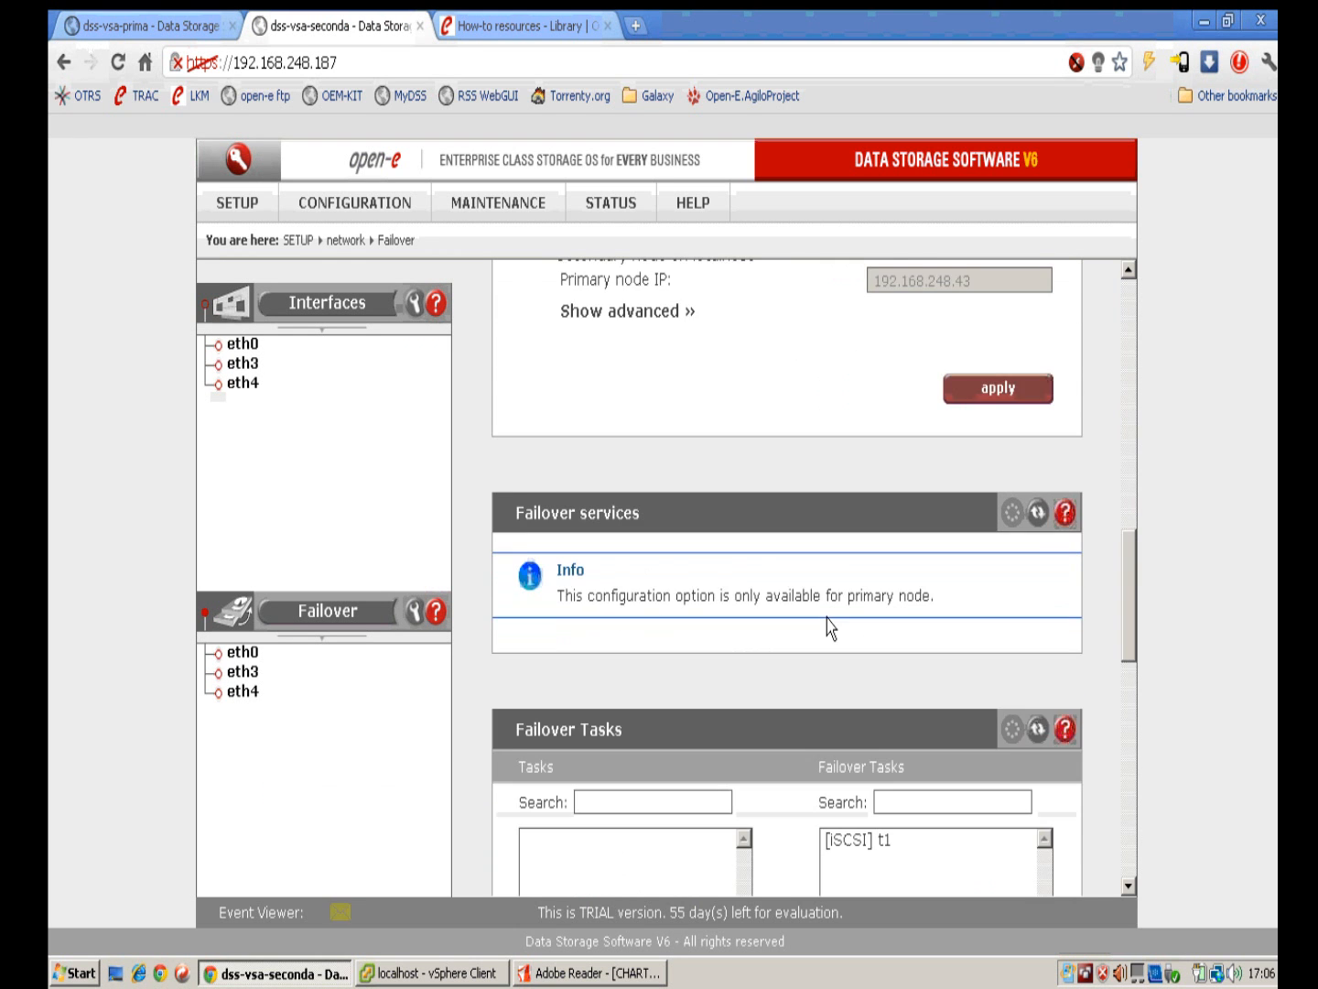
scroll(812, 695, "down", 5)
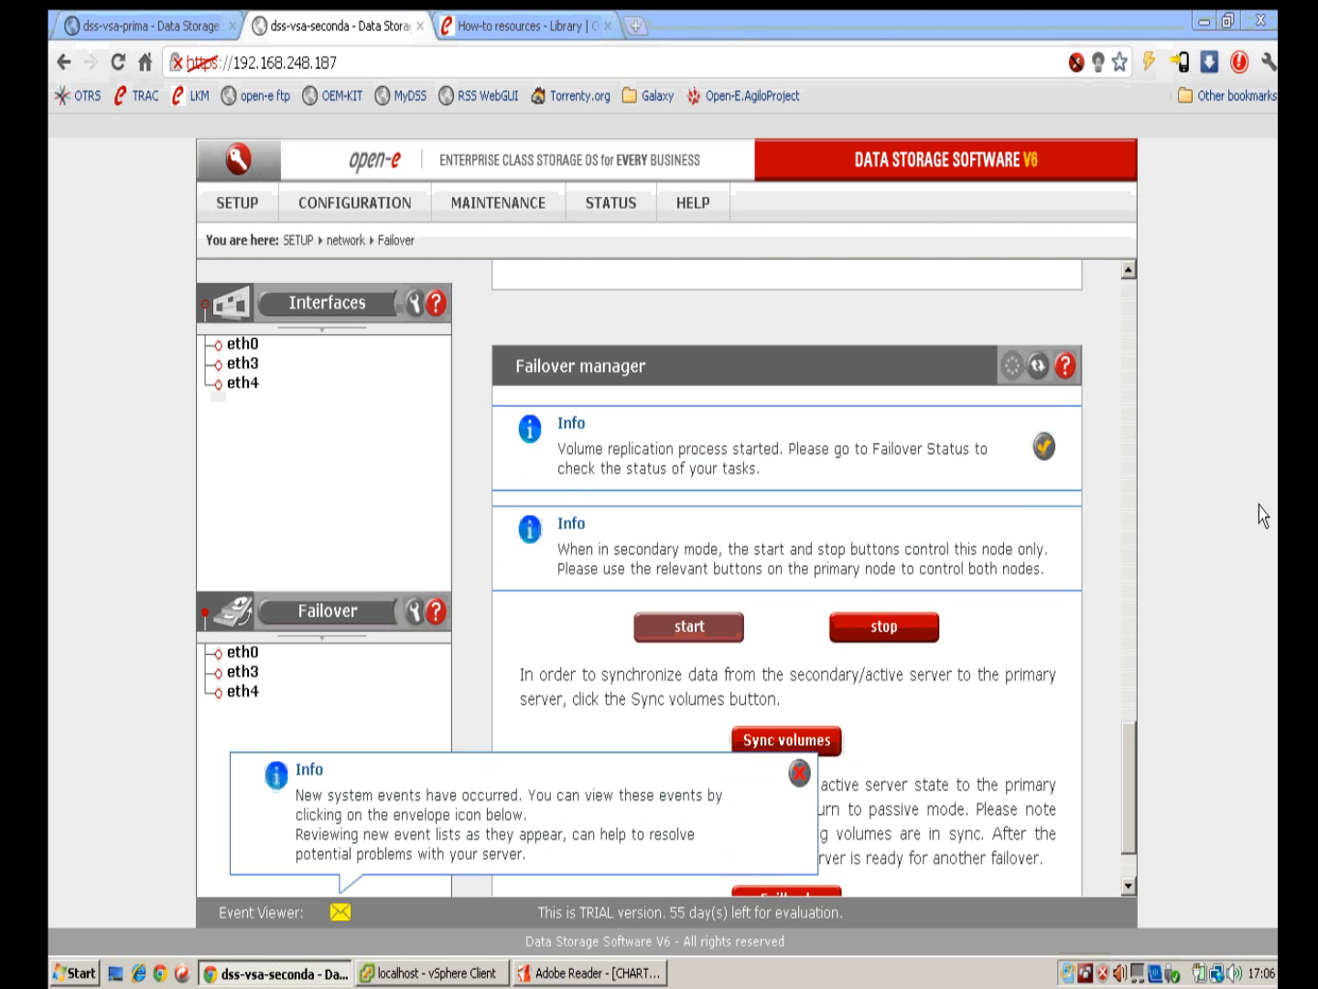
Step: Expand the iSCSI t1 replication details and wait until lv0000 is Consistent on both sides
left_click(1044, 446)
scroll(972, 605, "up", 15)
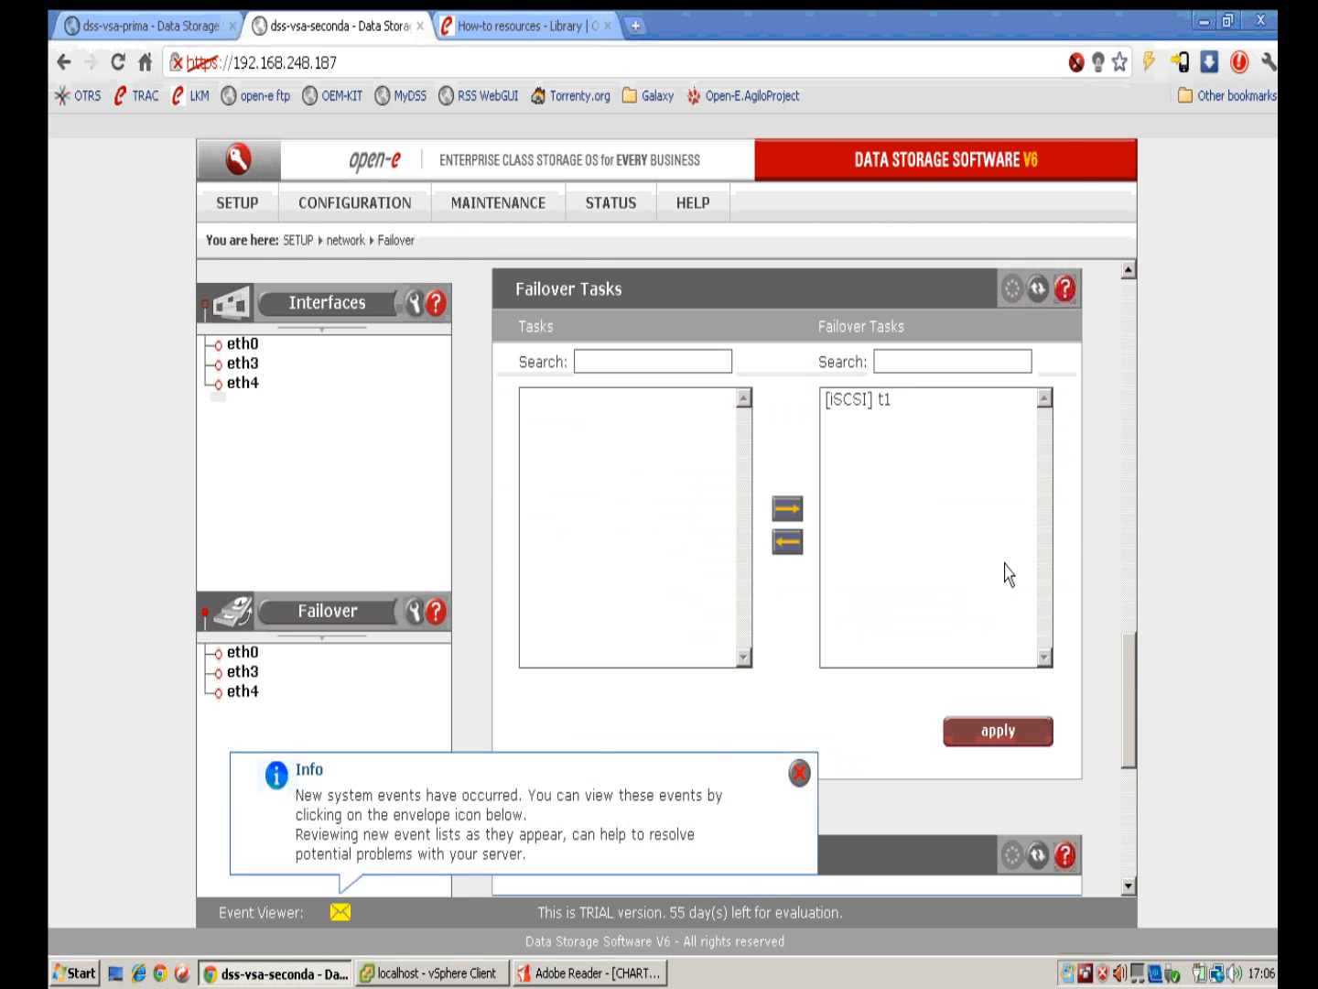
scroll(1068, 547, "down", 4)
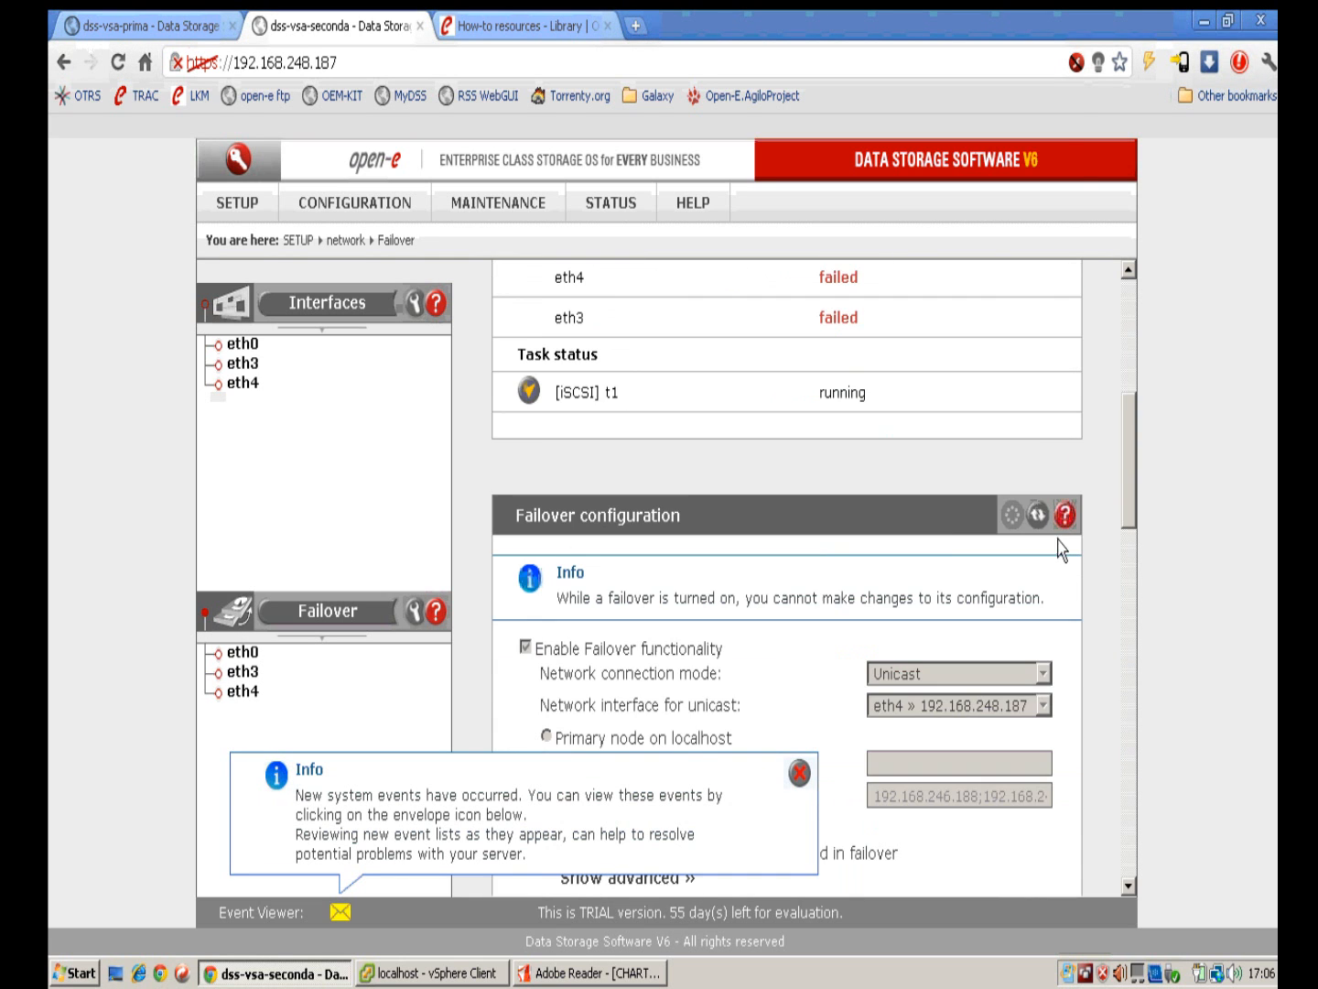
left_click(529, 392)
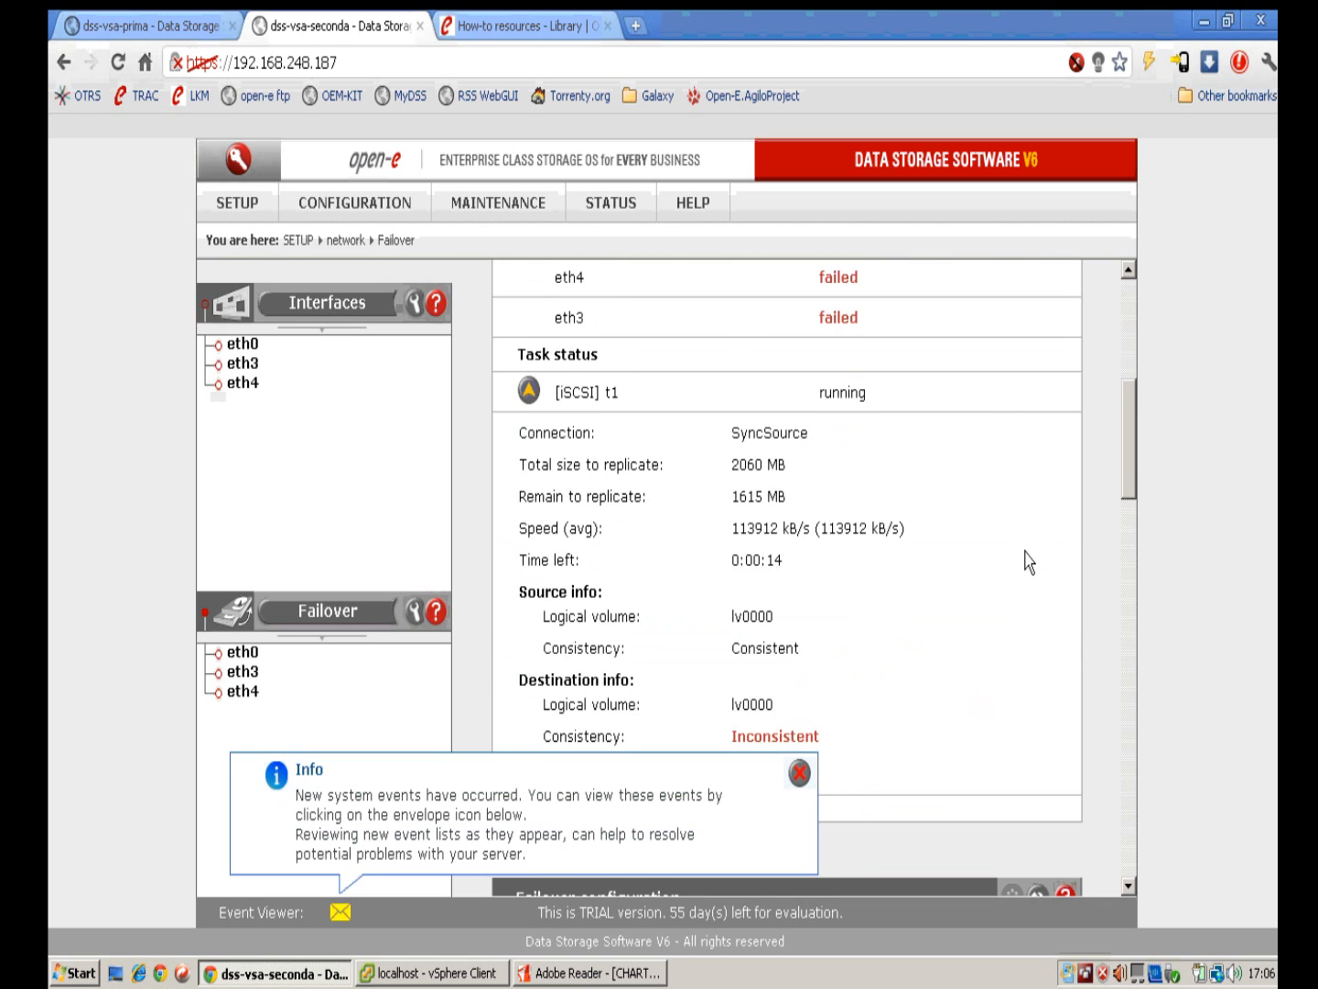
scroll(1027, 560, "down", 1)
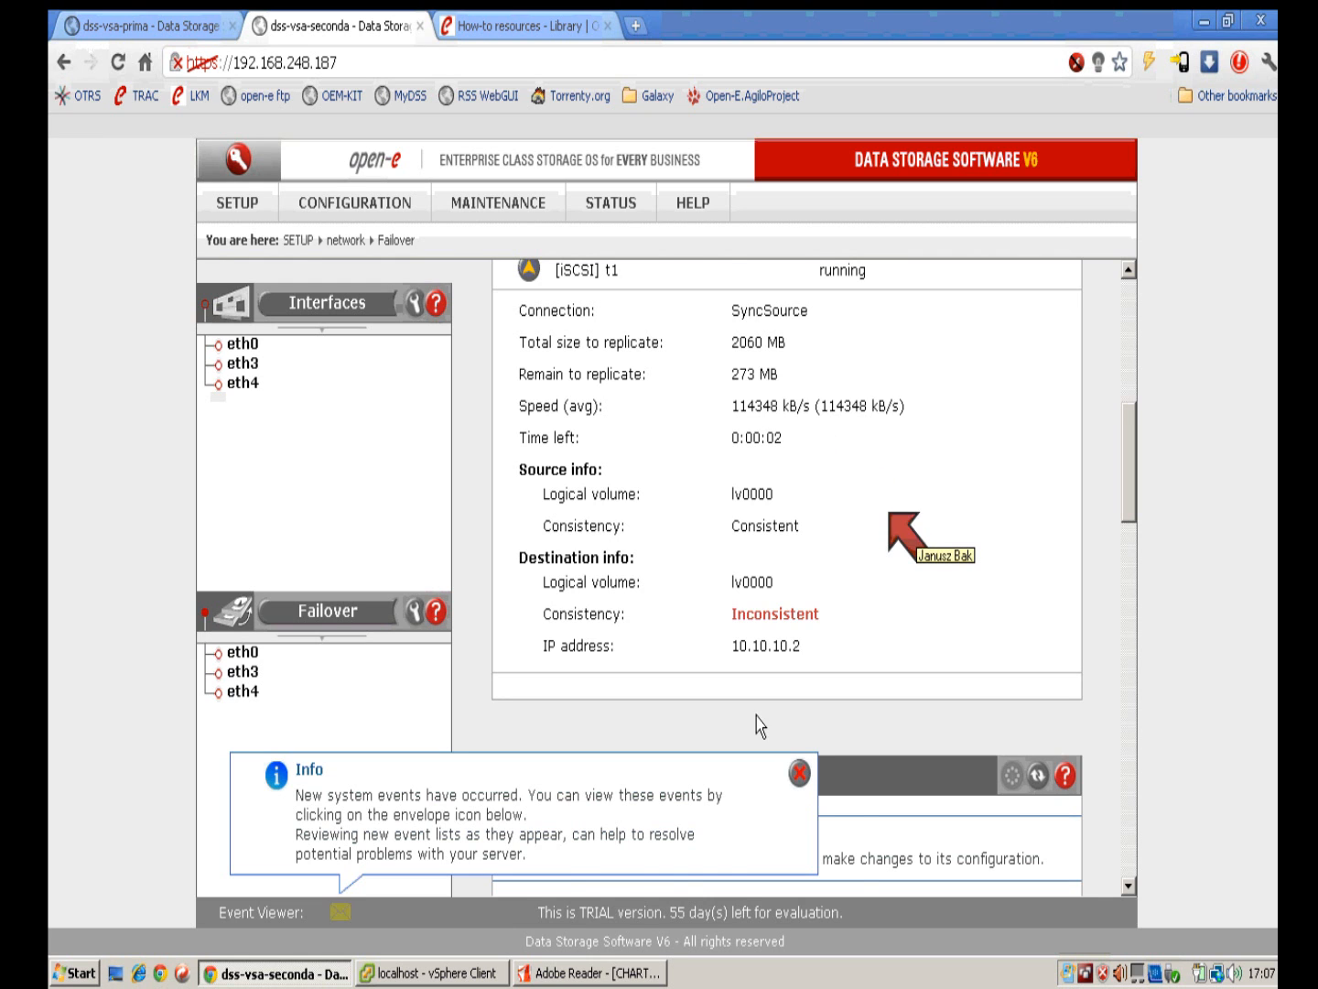
left_click(799, 778)
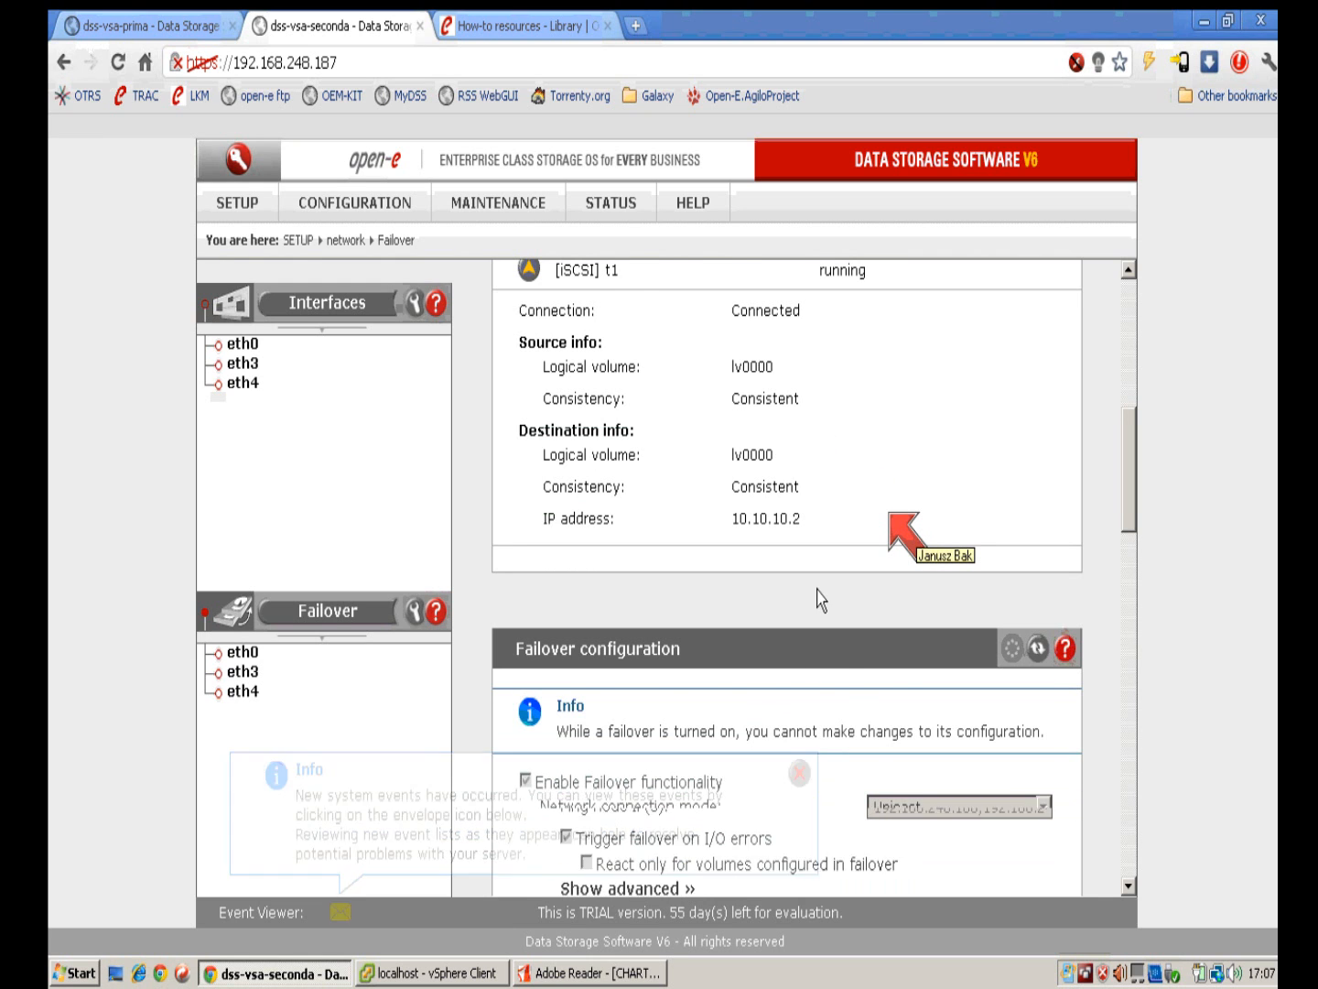
scroll(819, 600, "down", 10)
scroll(1080, 659, "down", 5)
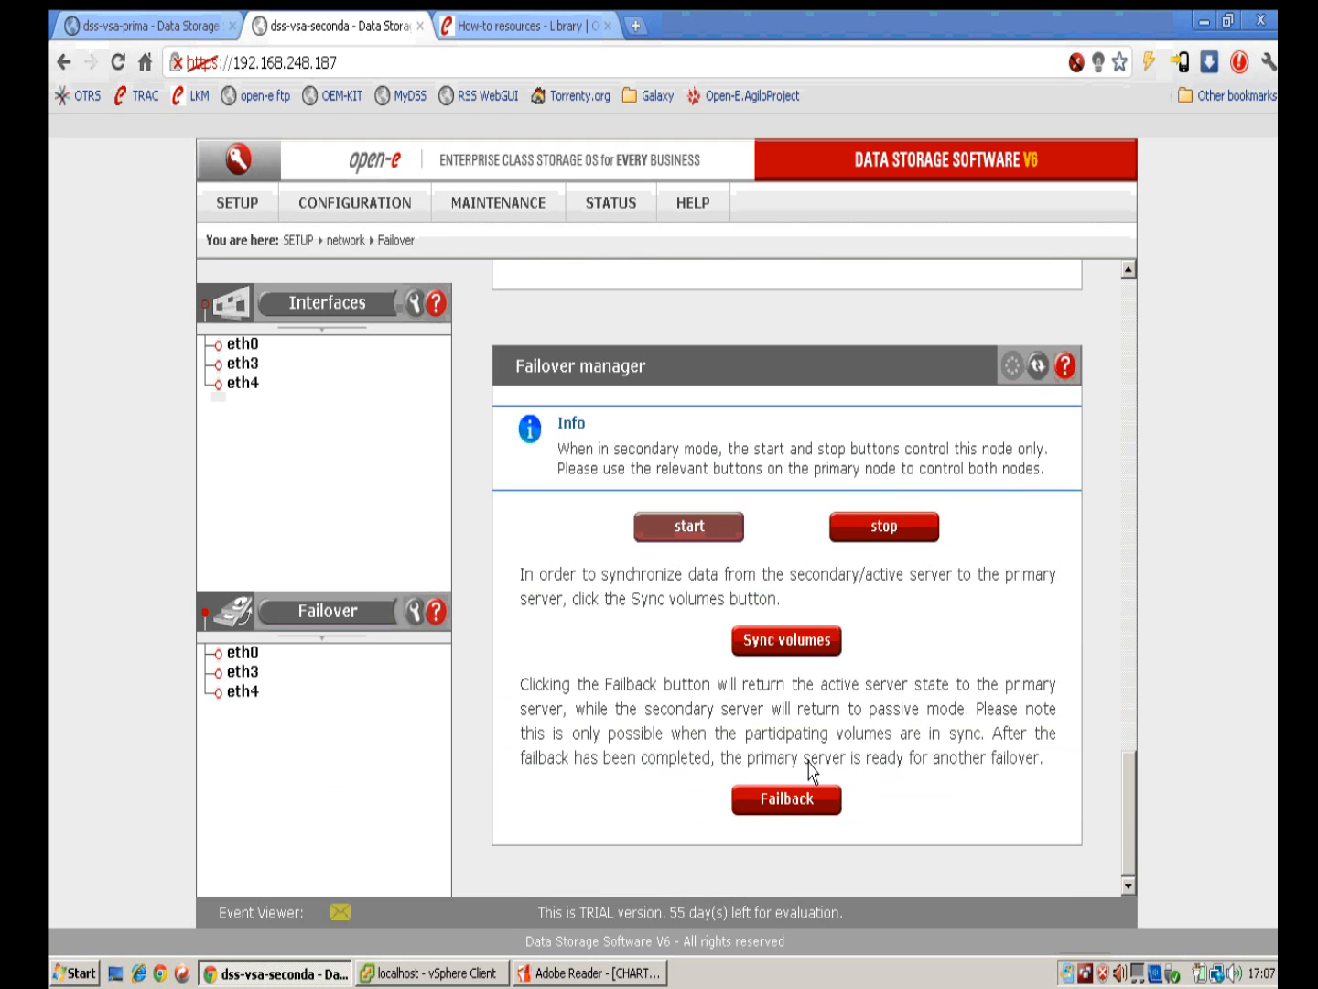
Step: Start failback on the secondary node, then open the primary's SETUP > network > Failover page
left_click(788, 800)
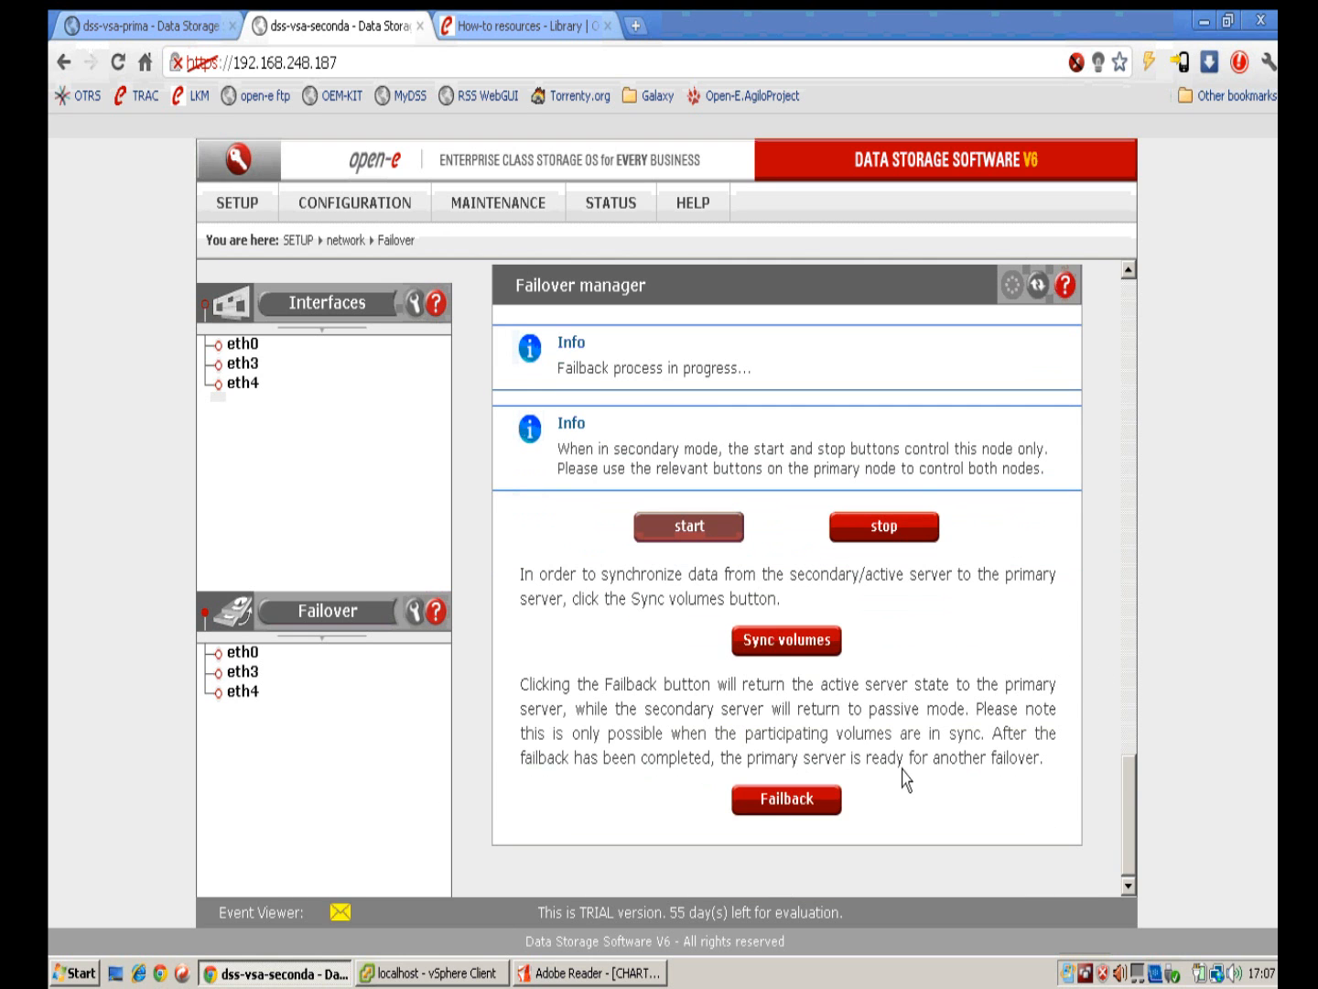
left_click(156, 26)
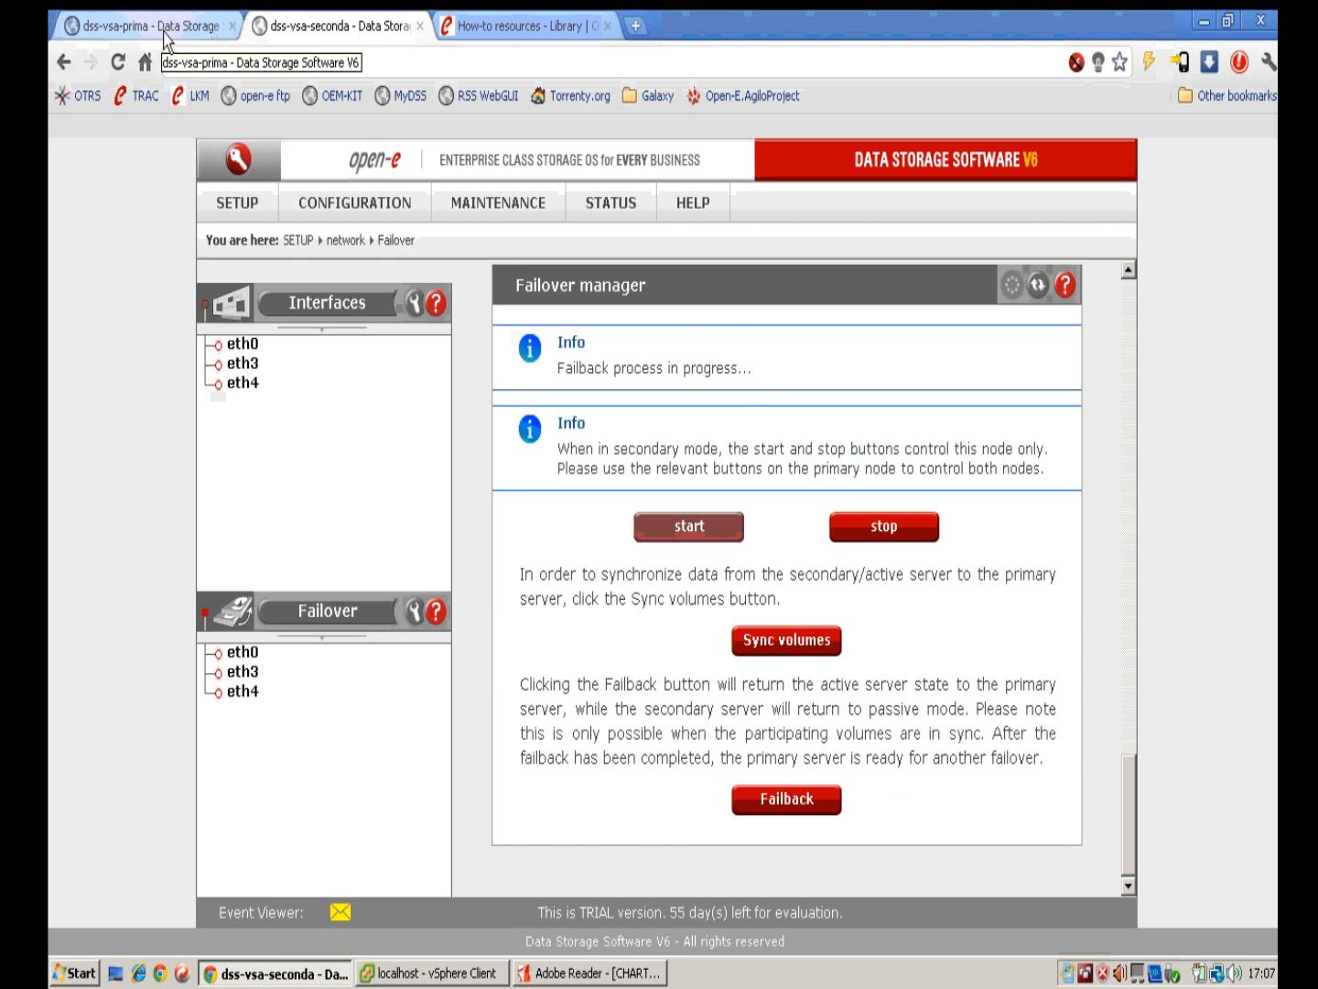
mouse_move(247, 206)
mouse_move(358, 238)
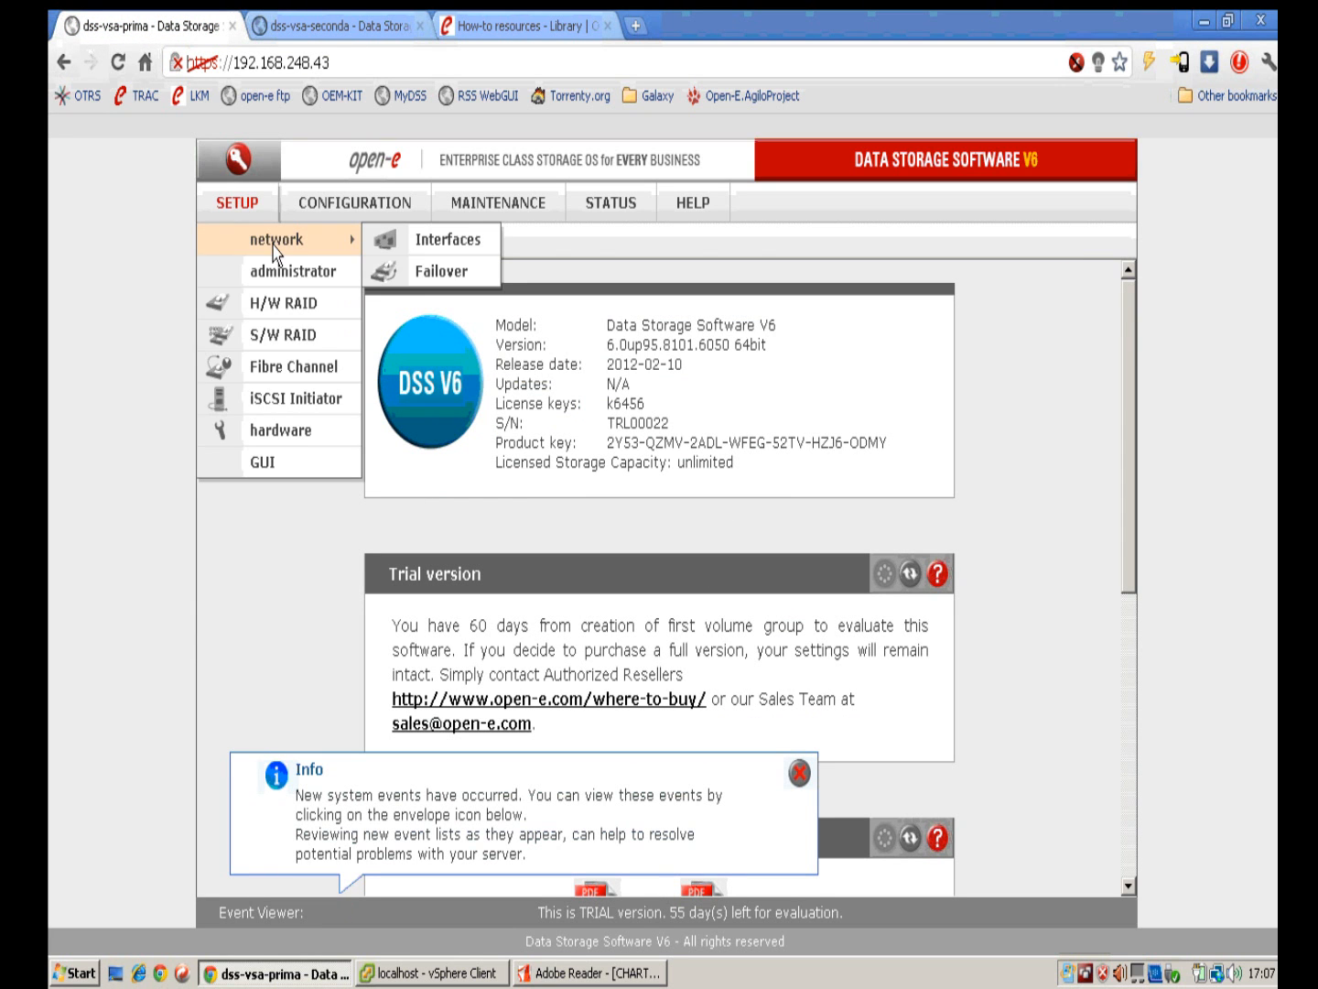
left_click(419, 276)
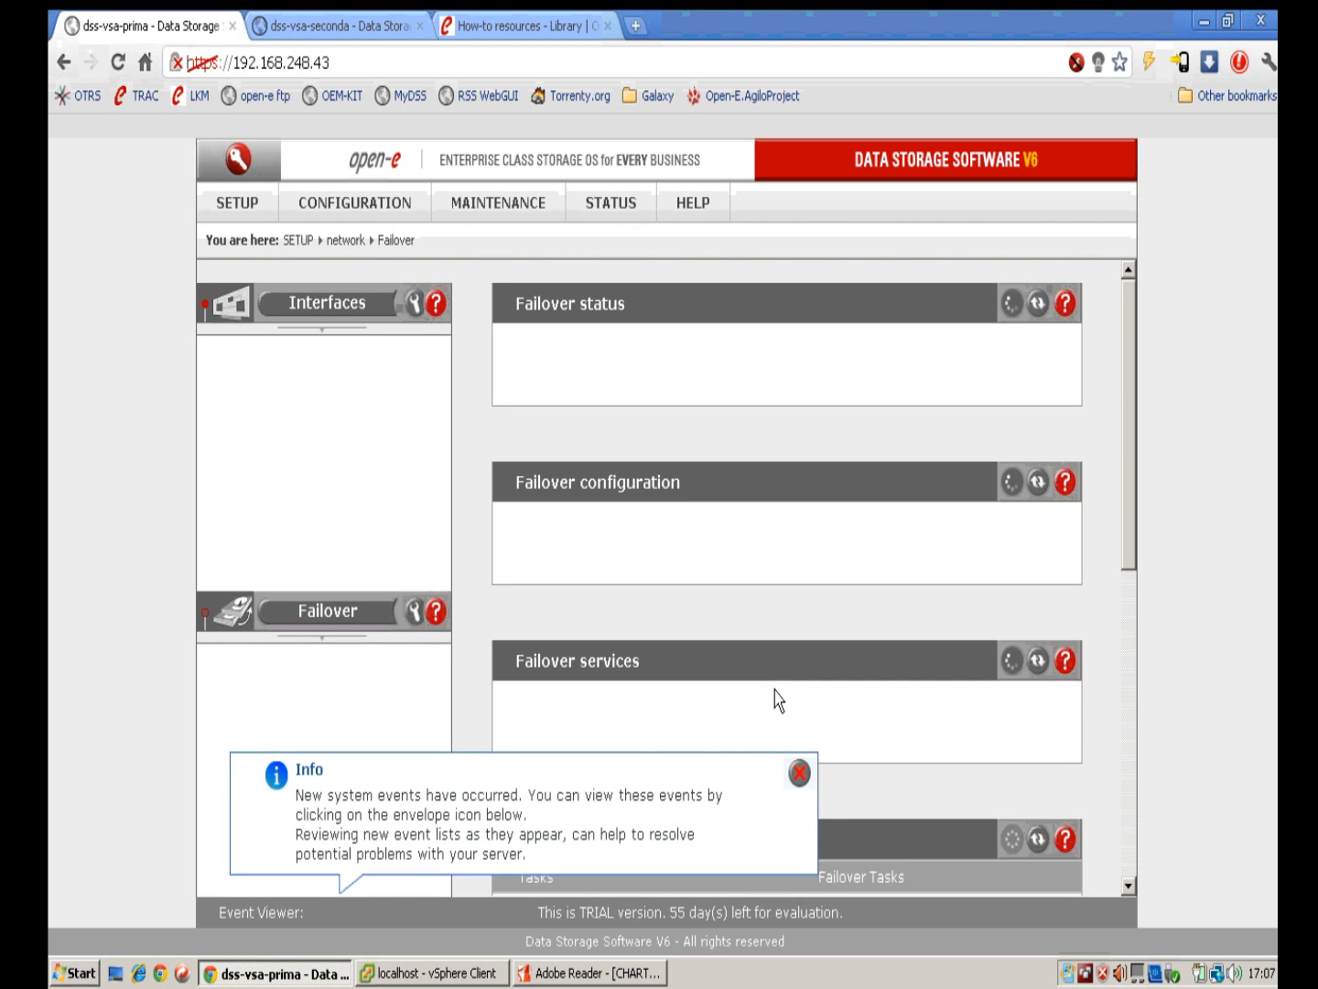
Step: Dismiss the events notices and confirm the primary node is primary/active
left_click(799, 792)
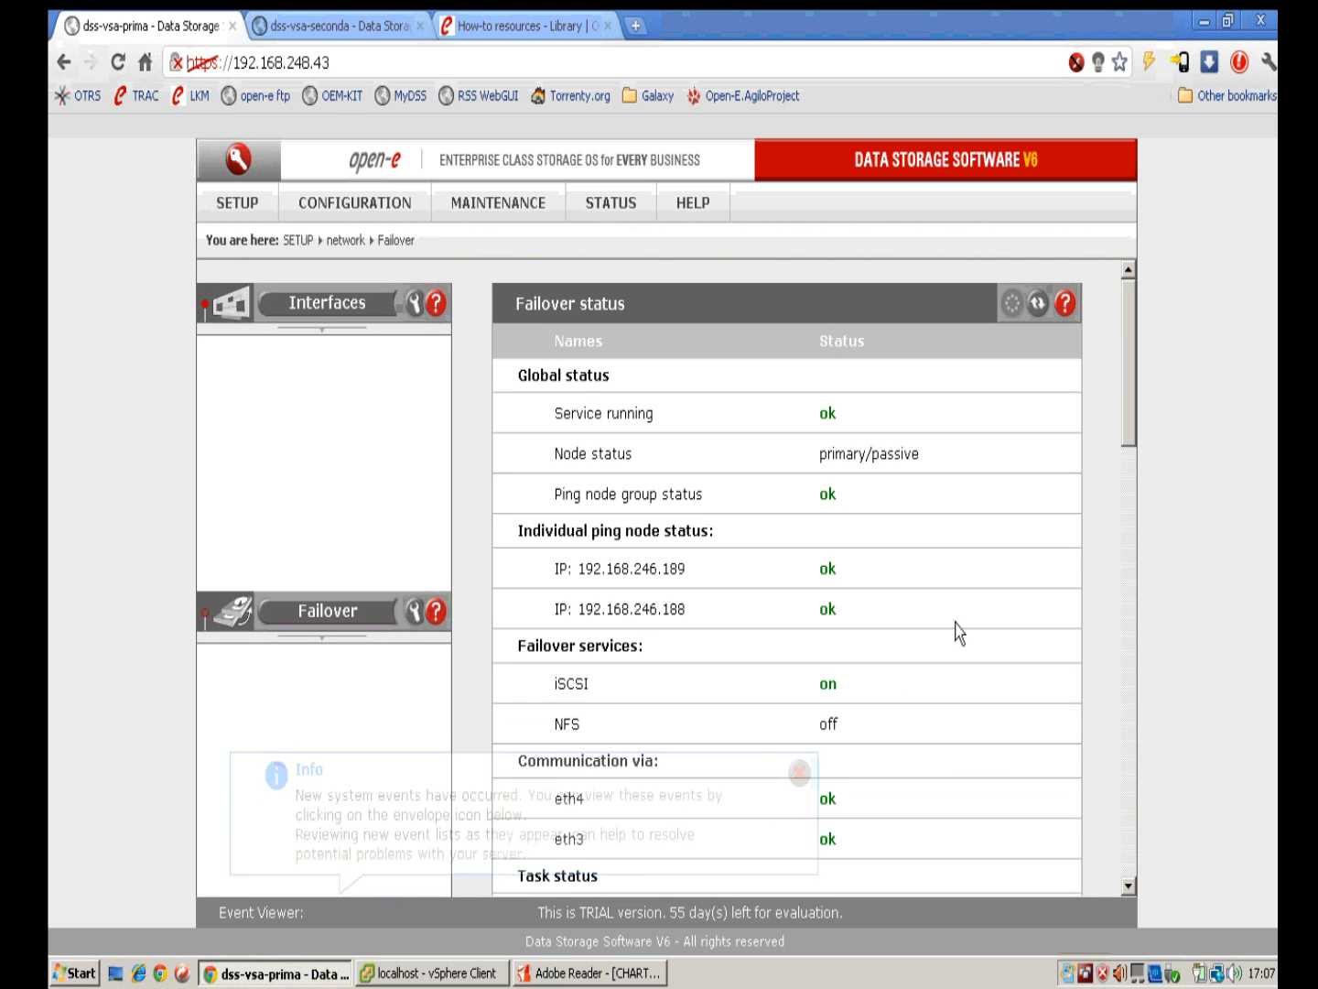
scroll(950, 540, "down", 1)
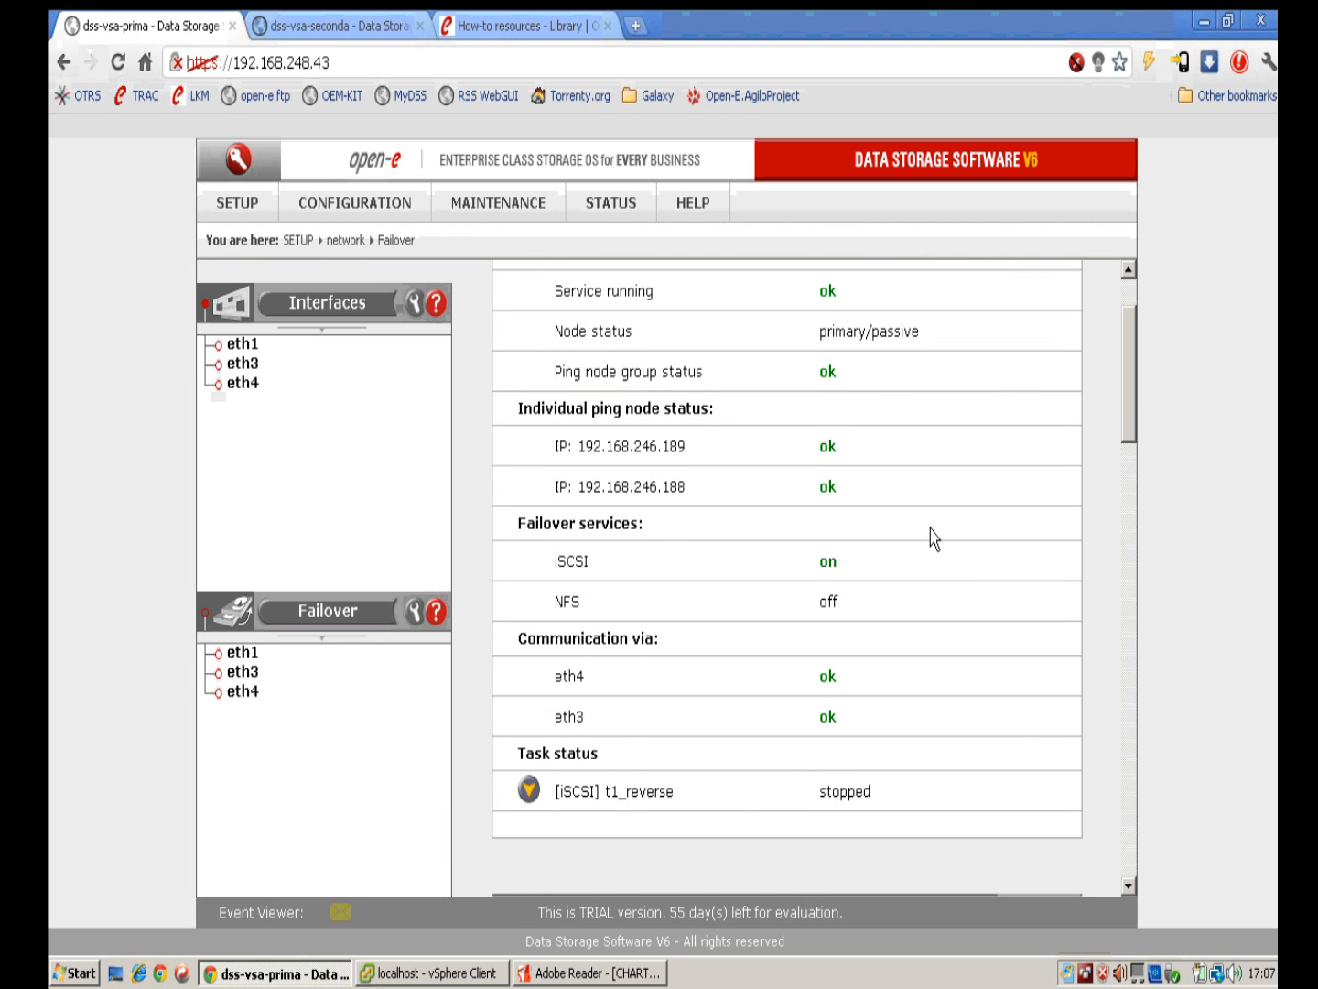
left_click_drag(1132, 445, 1133, 435)
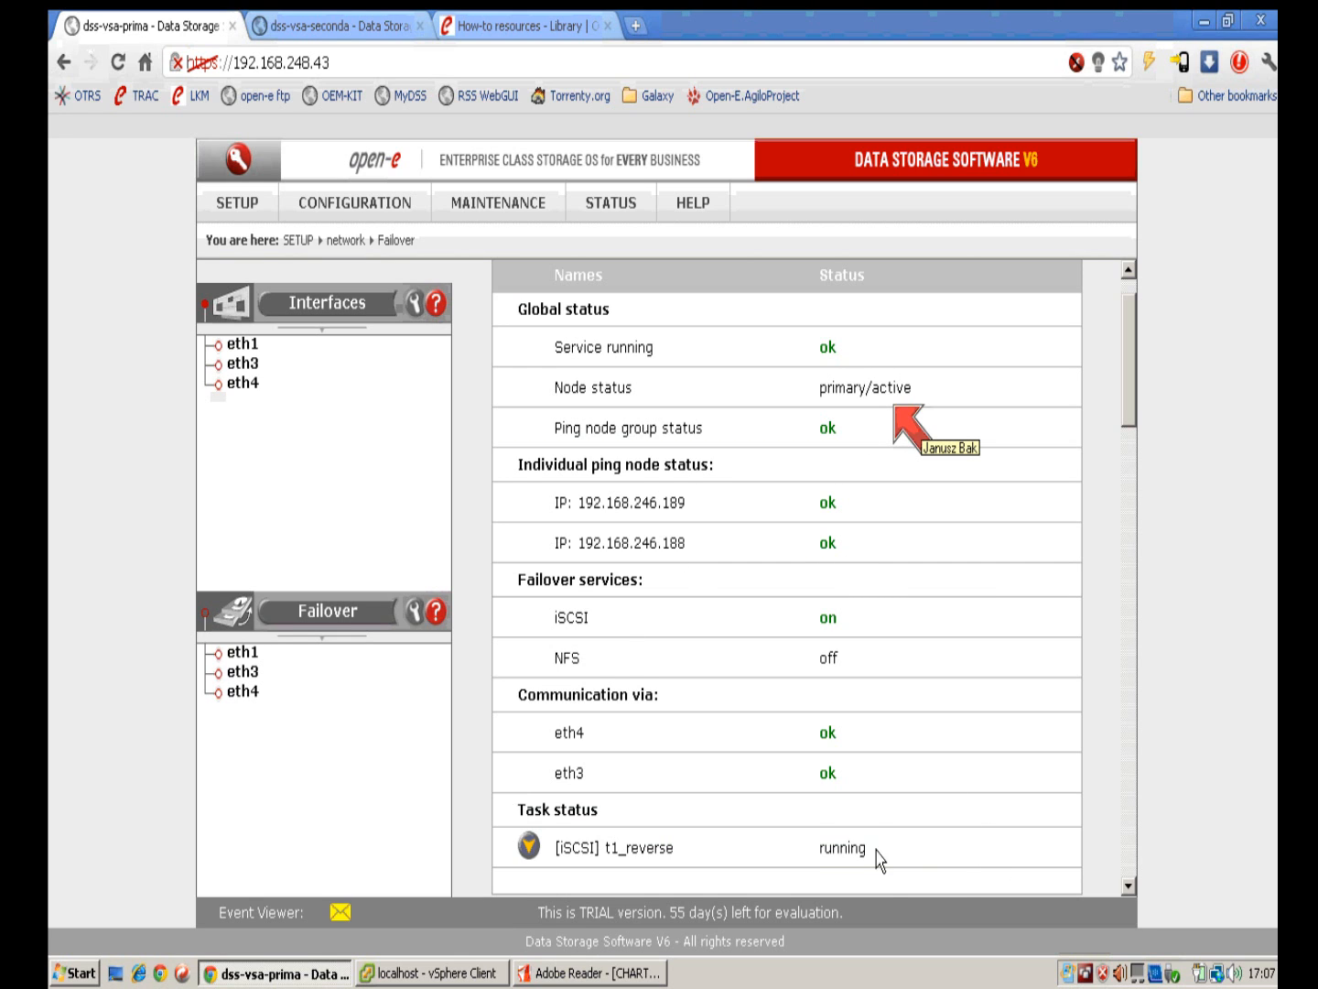
left_click(802, 777)
scroll(945, 774, "down", 3)
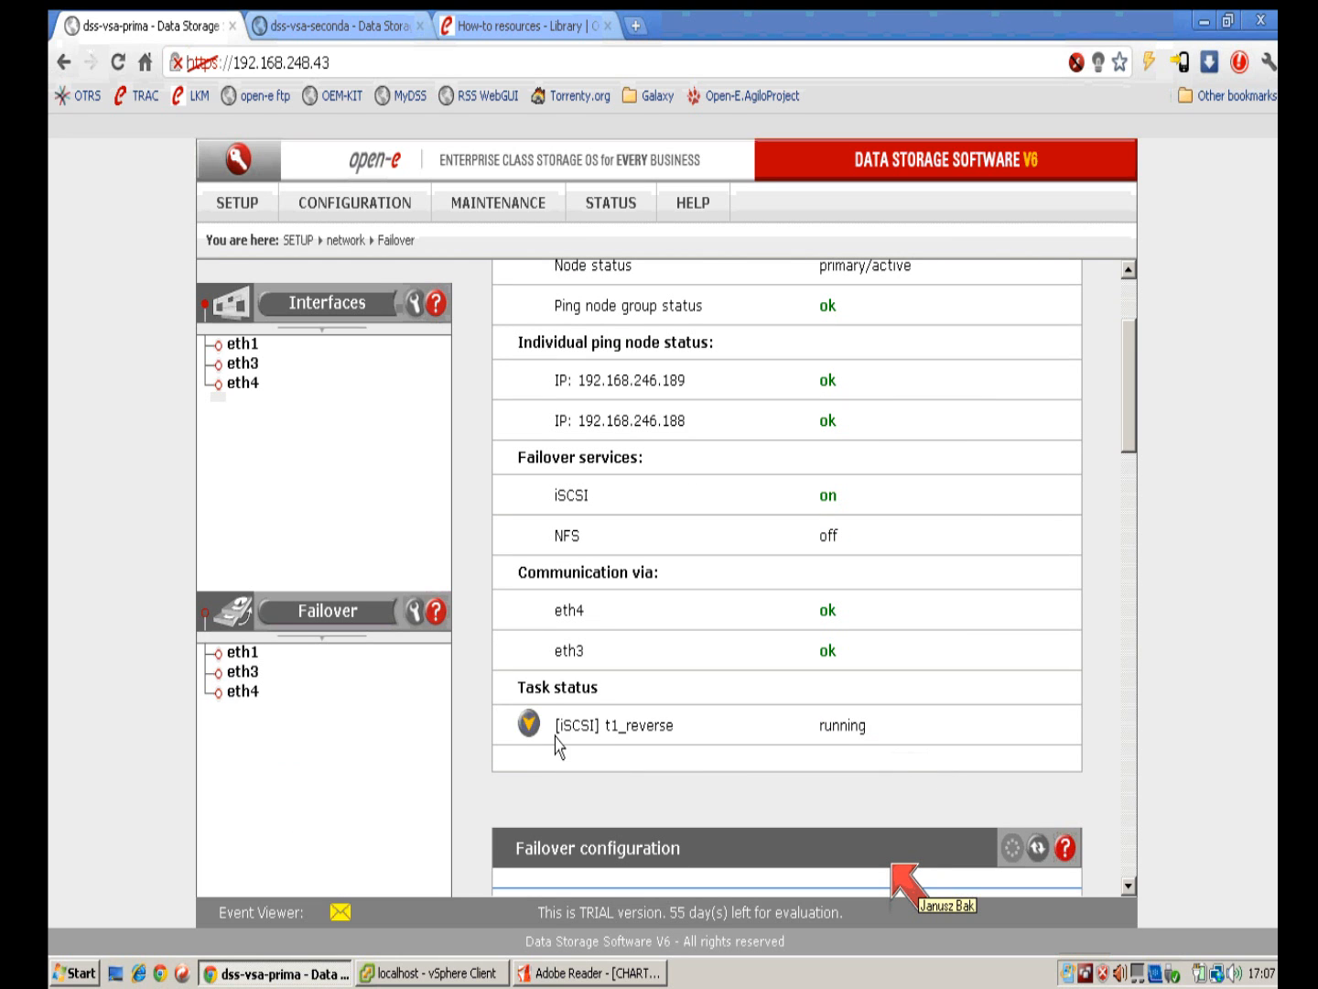
Step: Inspect the running t1_reverse task's replication details, then return to vSphere Client
left_click(529, 724)
scroll(763, 659, "down", 6)
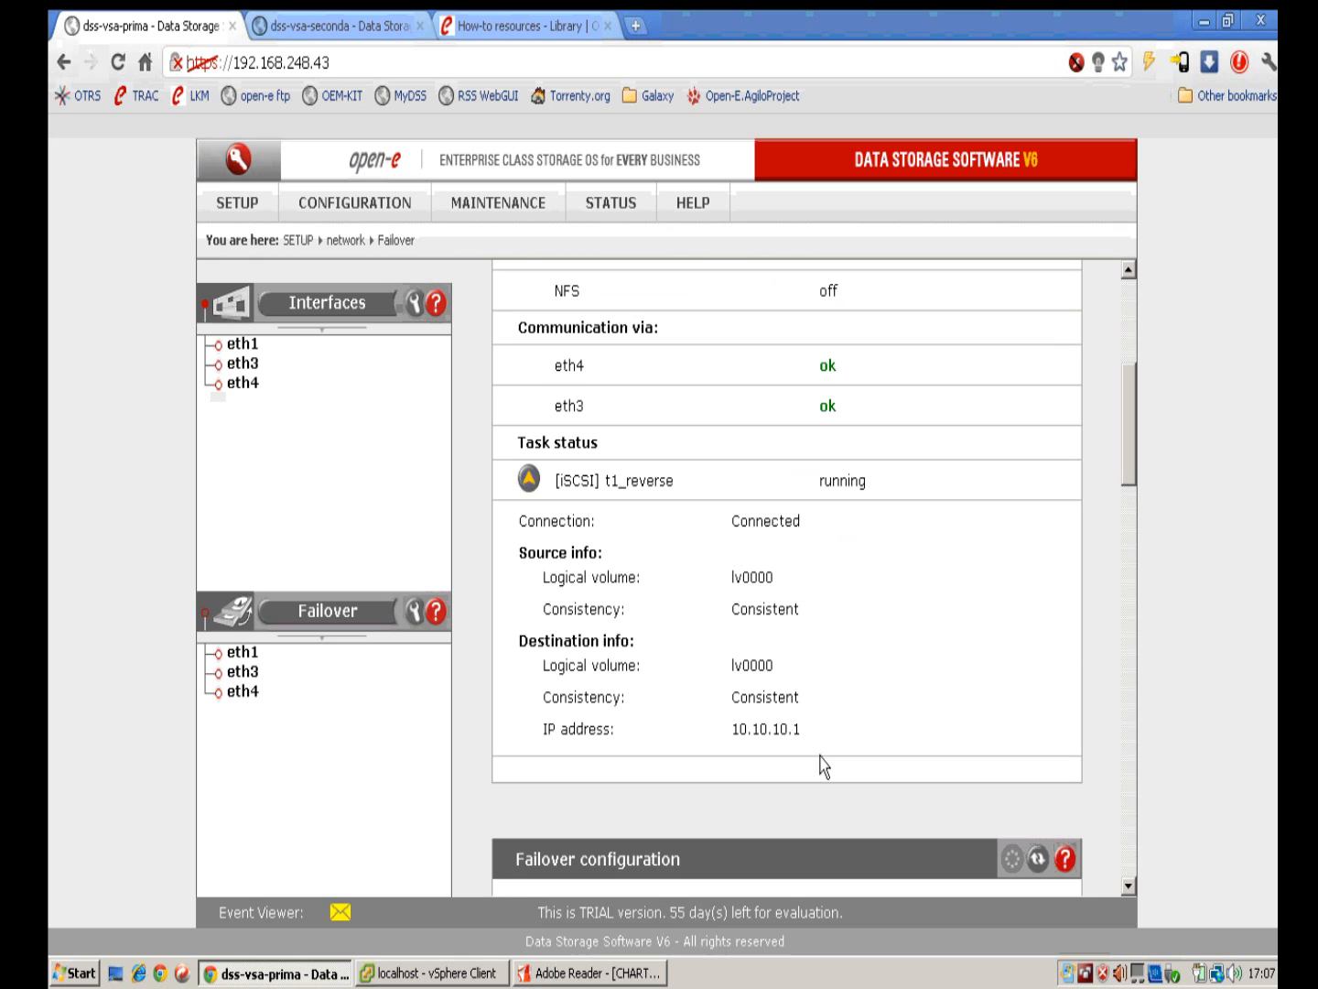
left_click(530, 482)
scroll(1088, 603, "down", 4)
scroll(1096, 597, "up", 7)
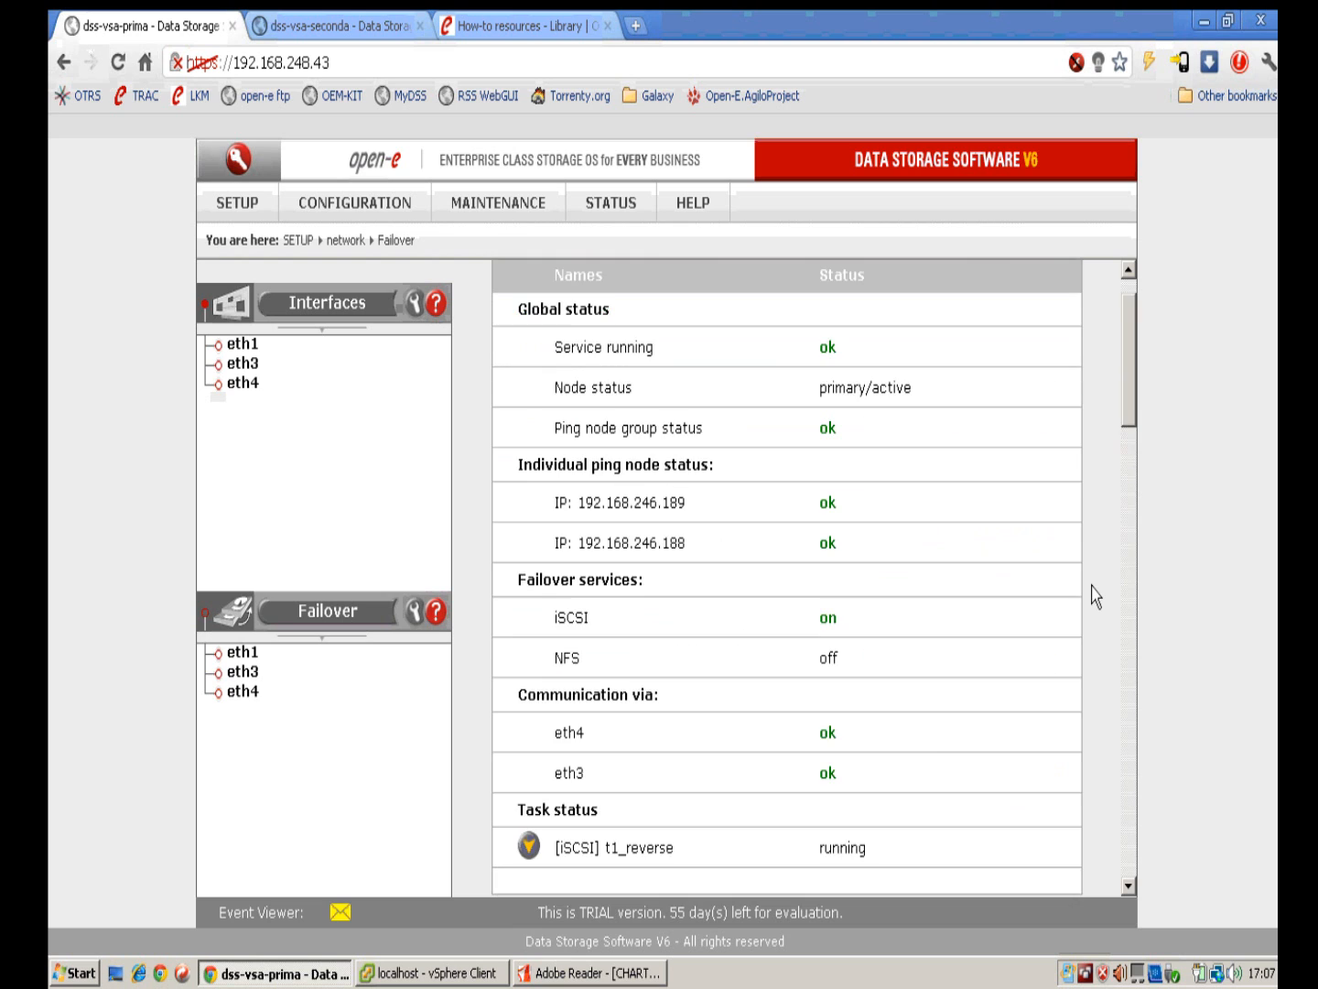
scroll(1097, 596, "down", 3)
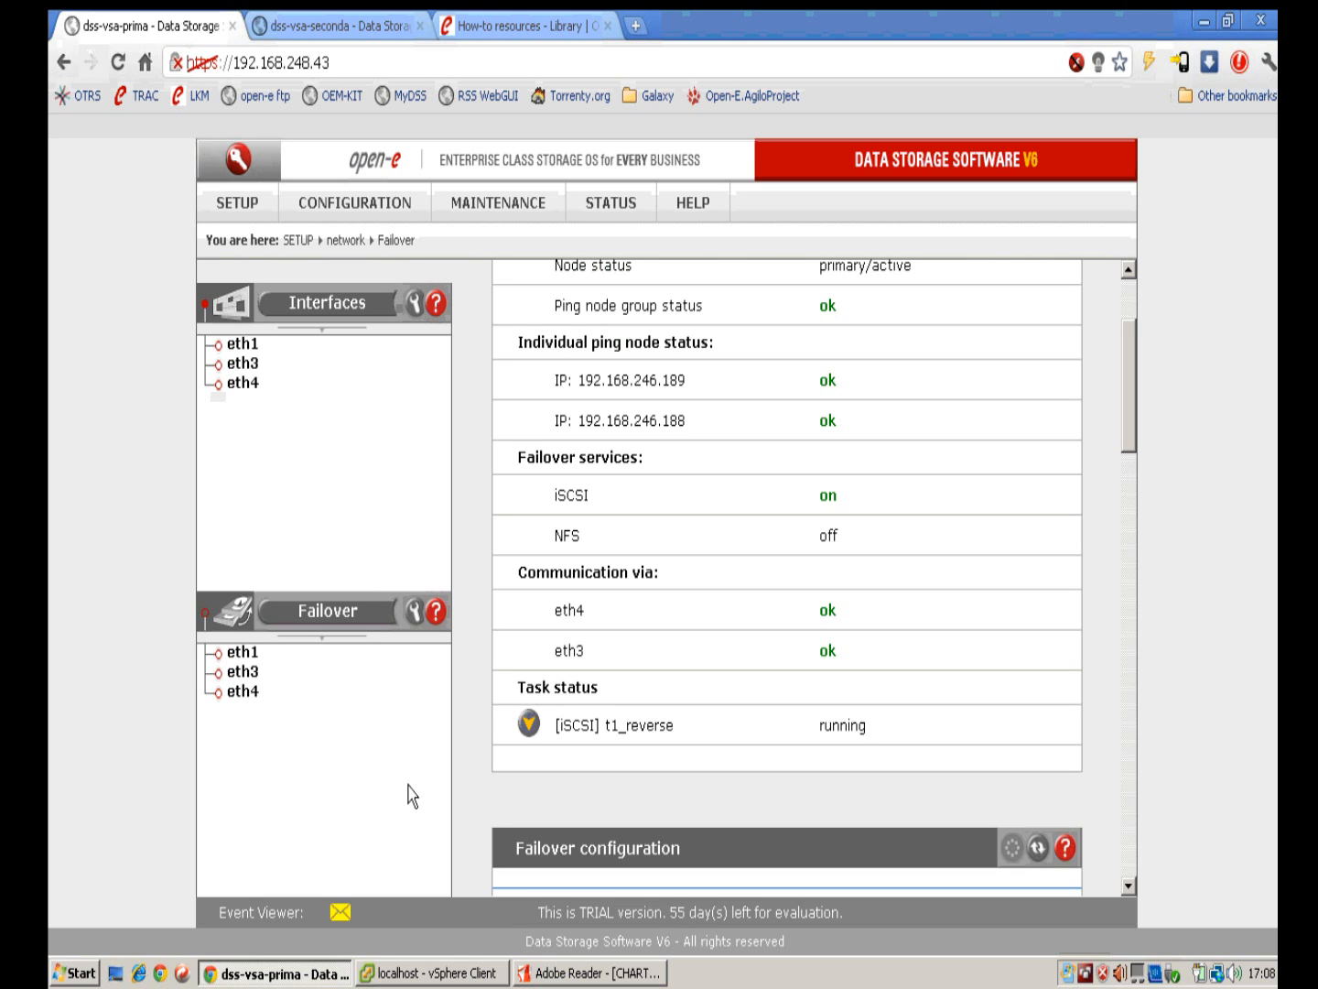
left_click(454, 972)
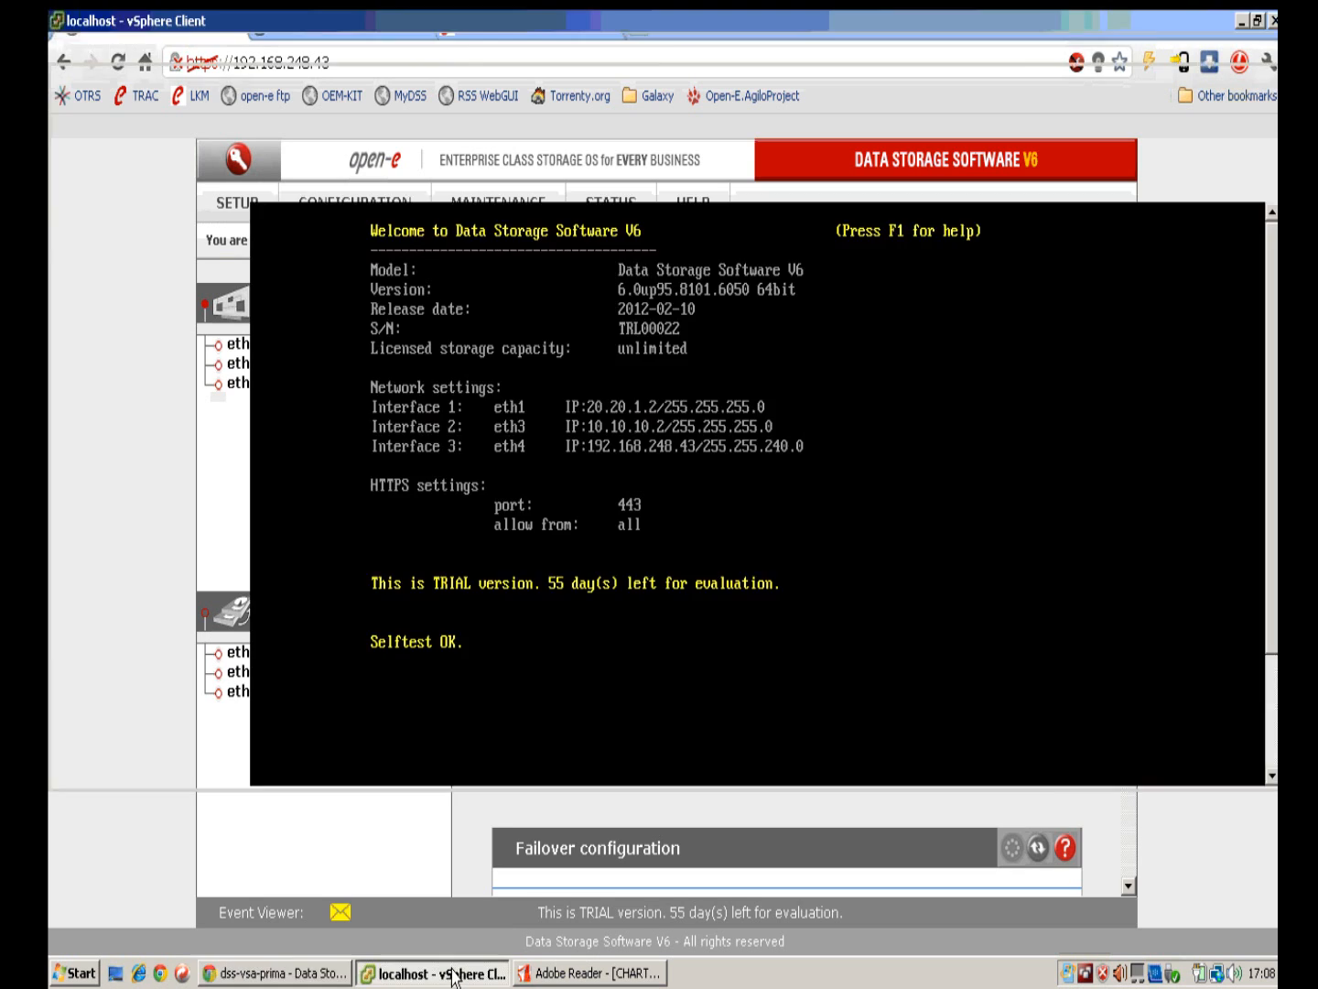
Step: Select the Windows 2008 R2 VM and bring the iSCSI failover chart PDF forward
left_click(146, 314)
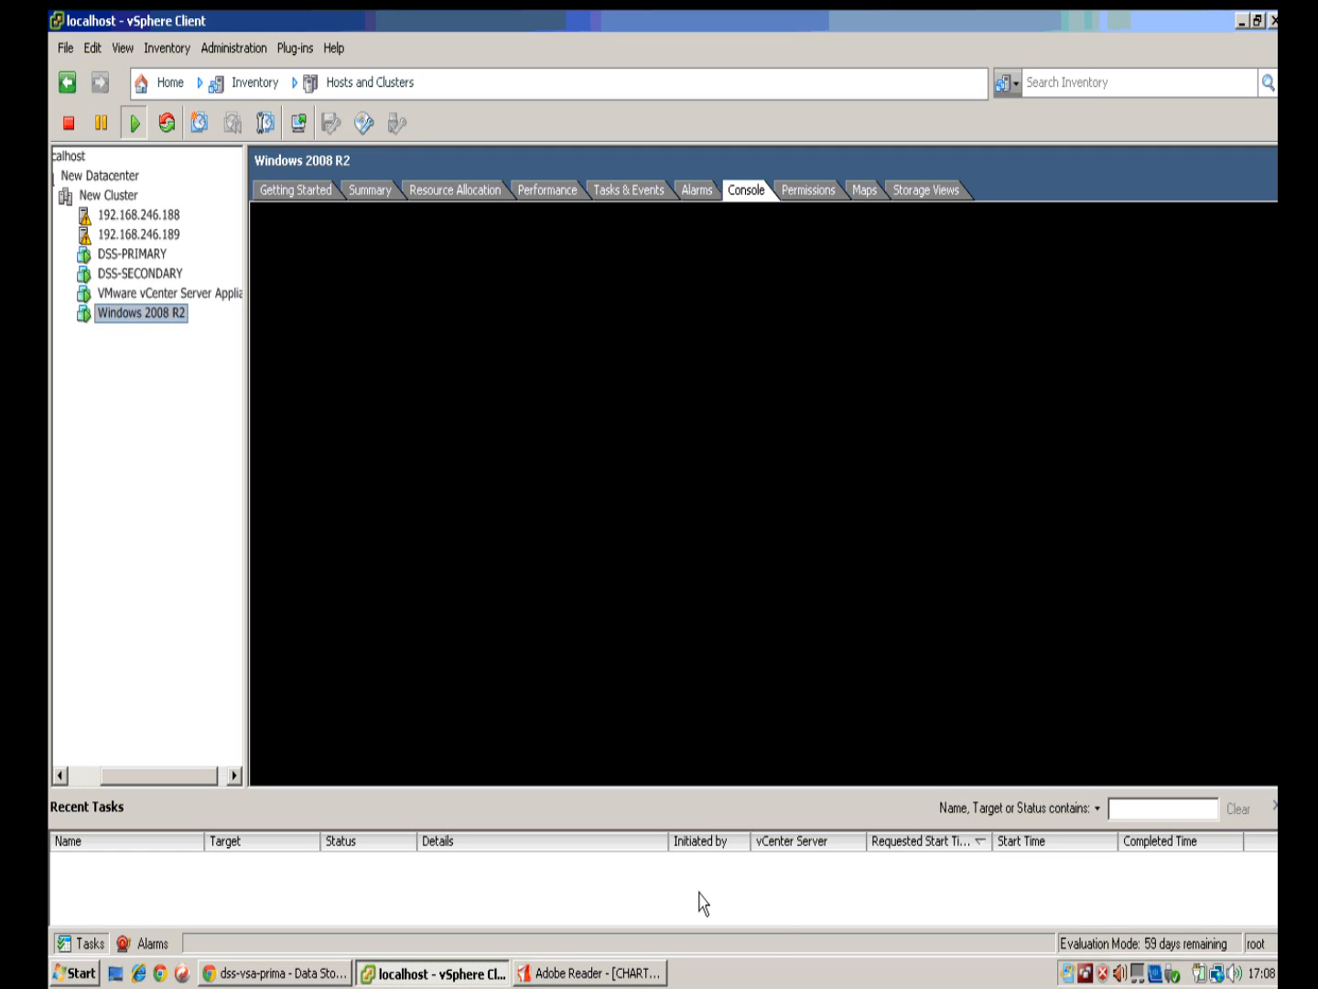
left_click(612, 973)
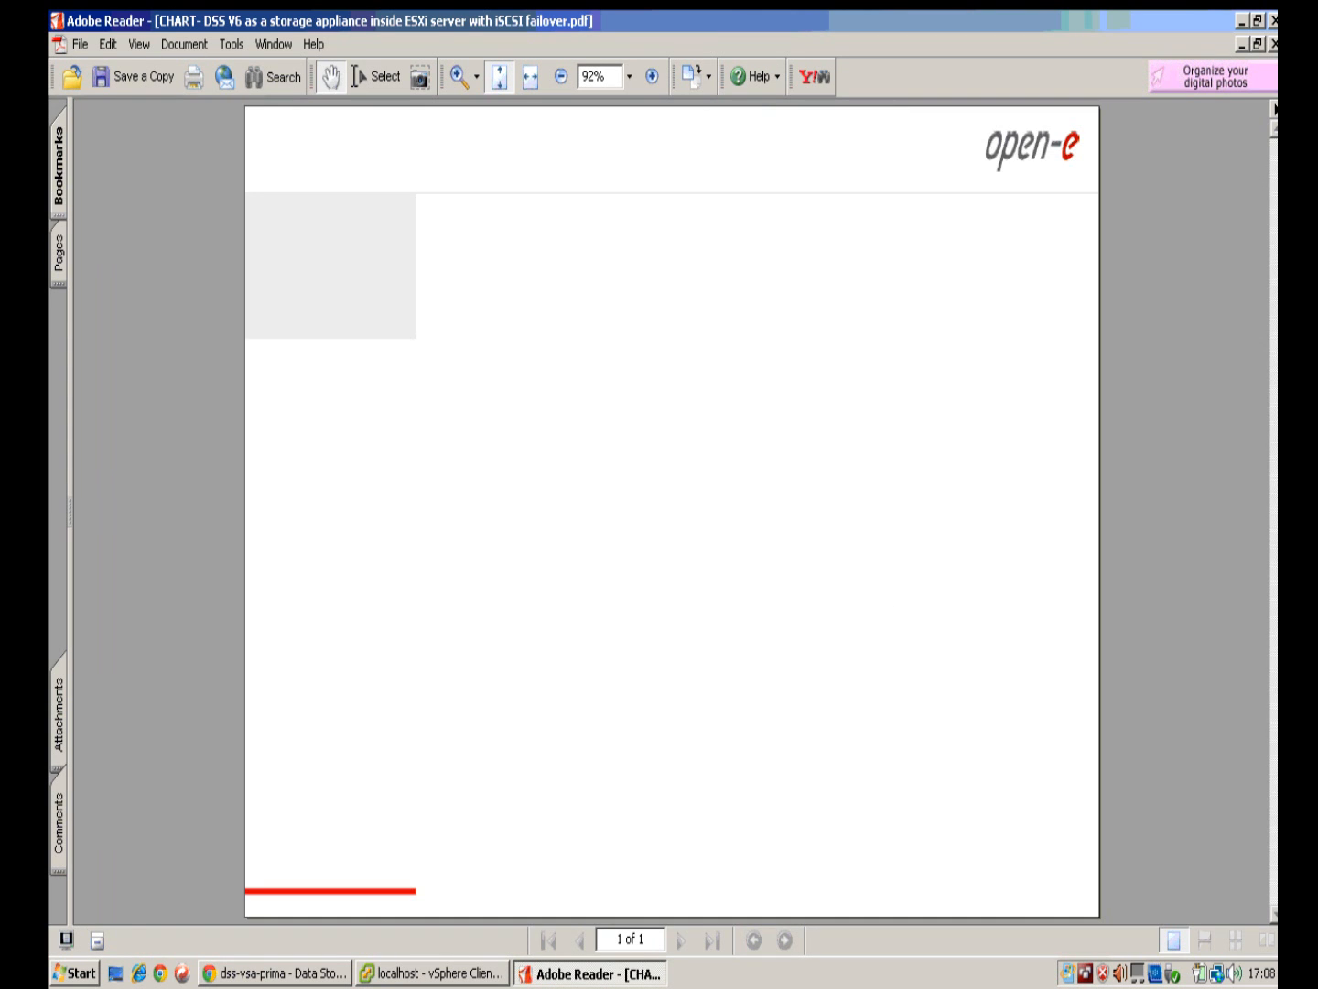
Step: Minimize the failover chart to see Iometer running at 112.39 MBs per second, zero errors
left_click(1243, 22)
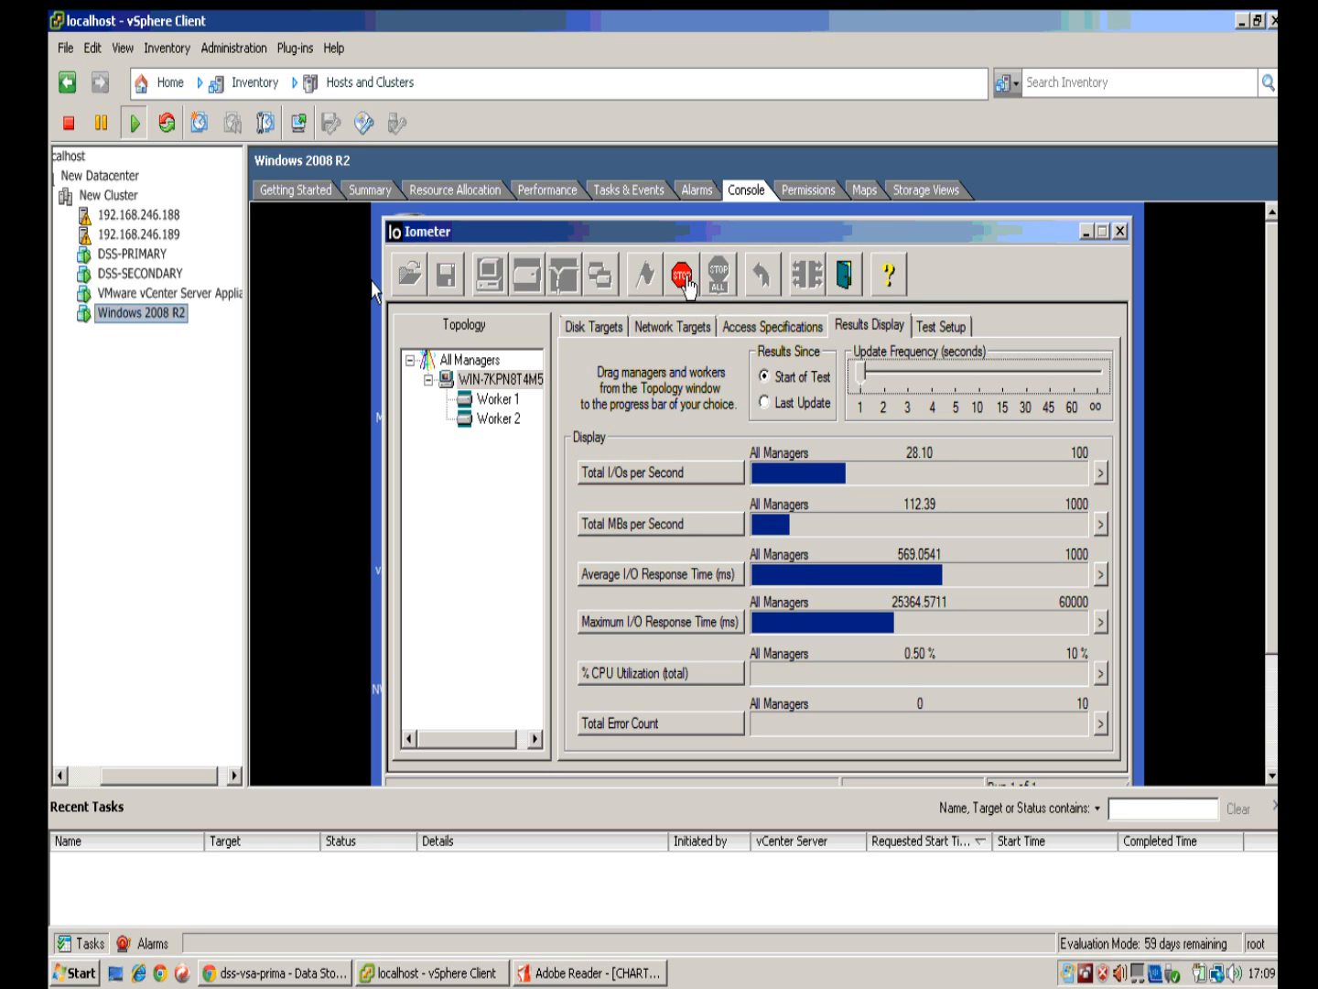
Step: Stop the Iometer load test and view its access specifications with Untitled 1 assigned
left_click(688, 285)
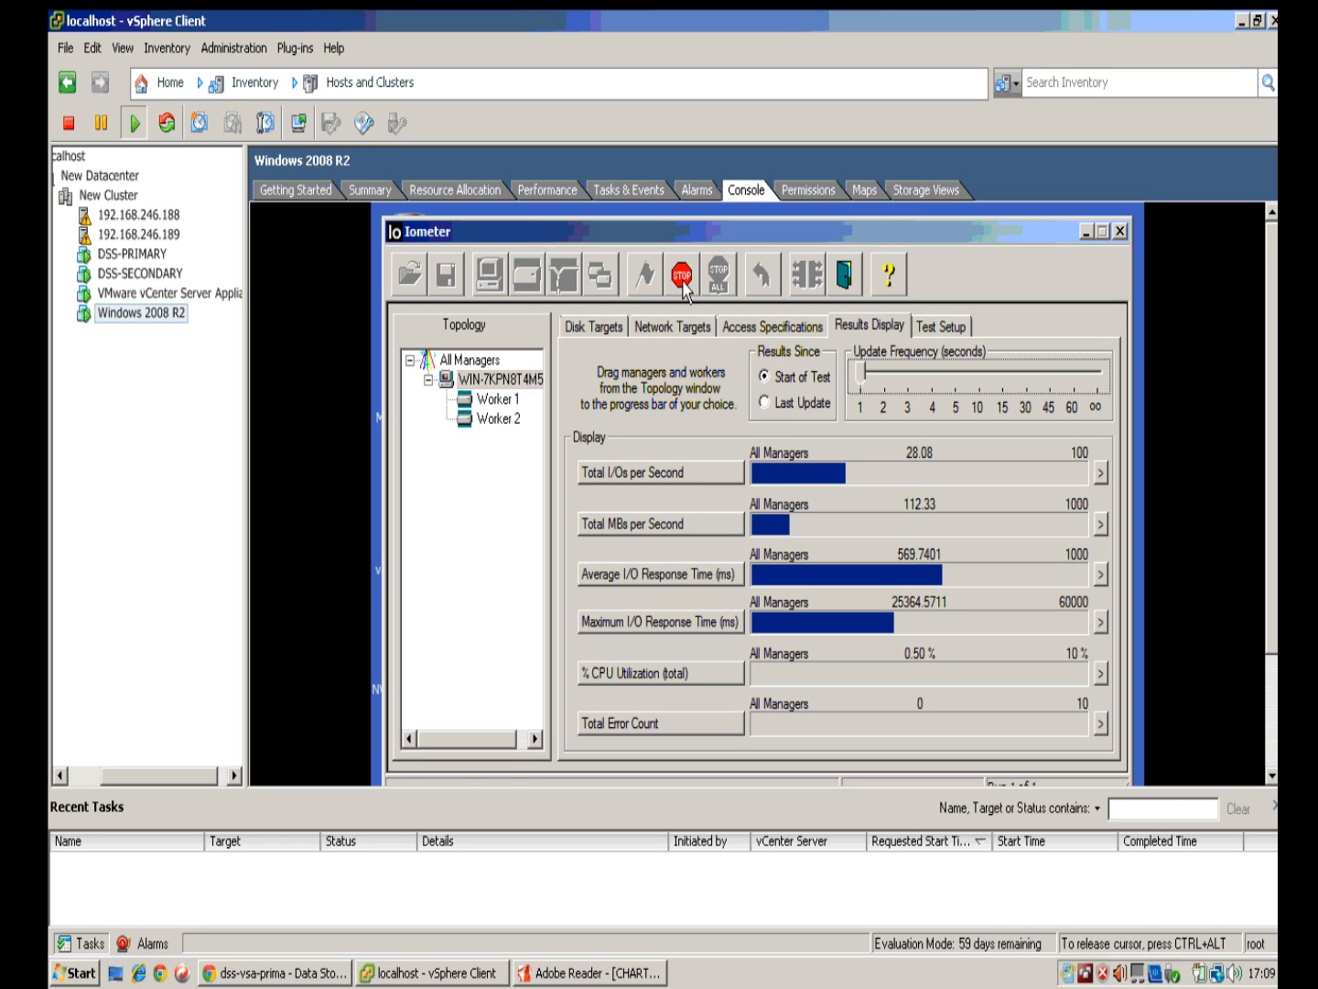
left_click(682, 279)
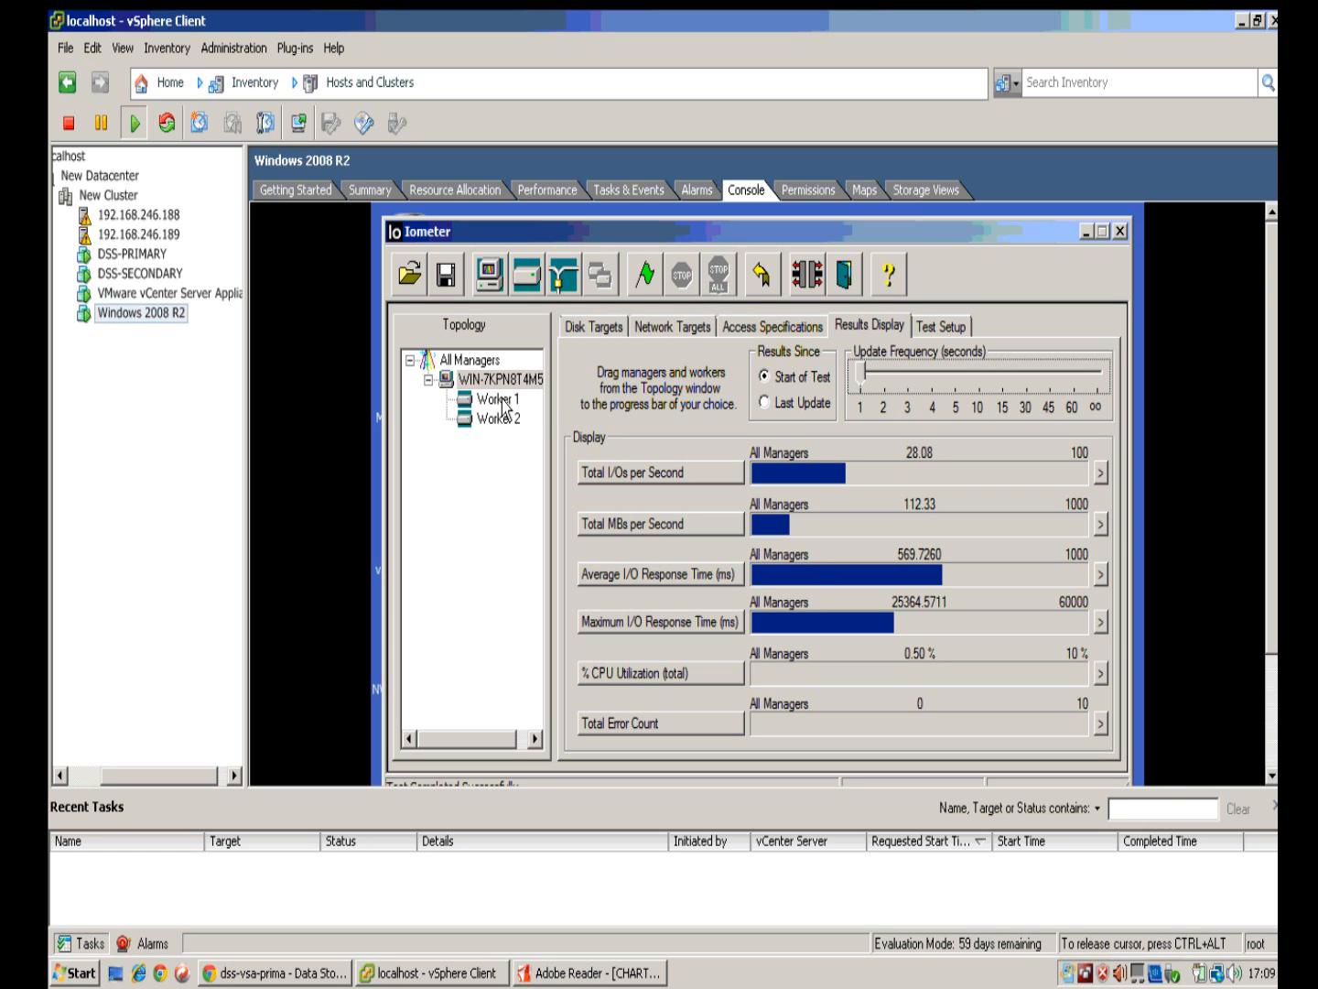
left_click(749, 327)
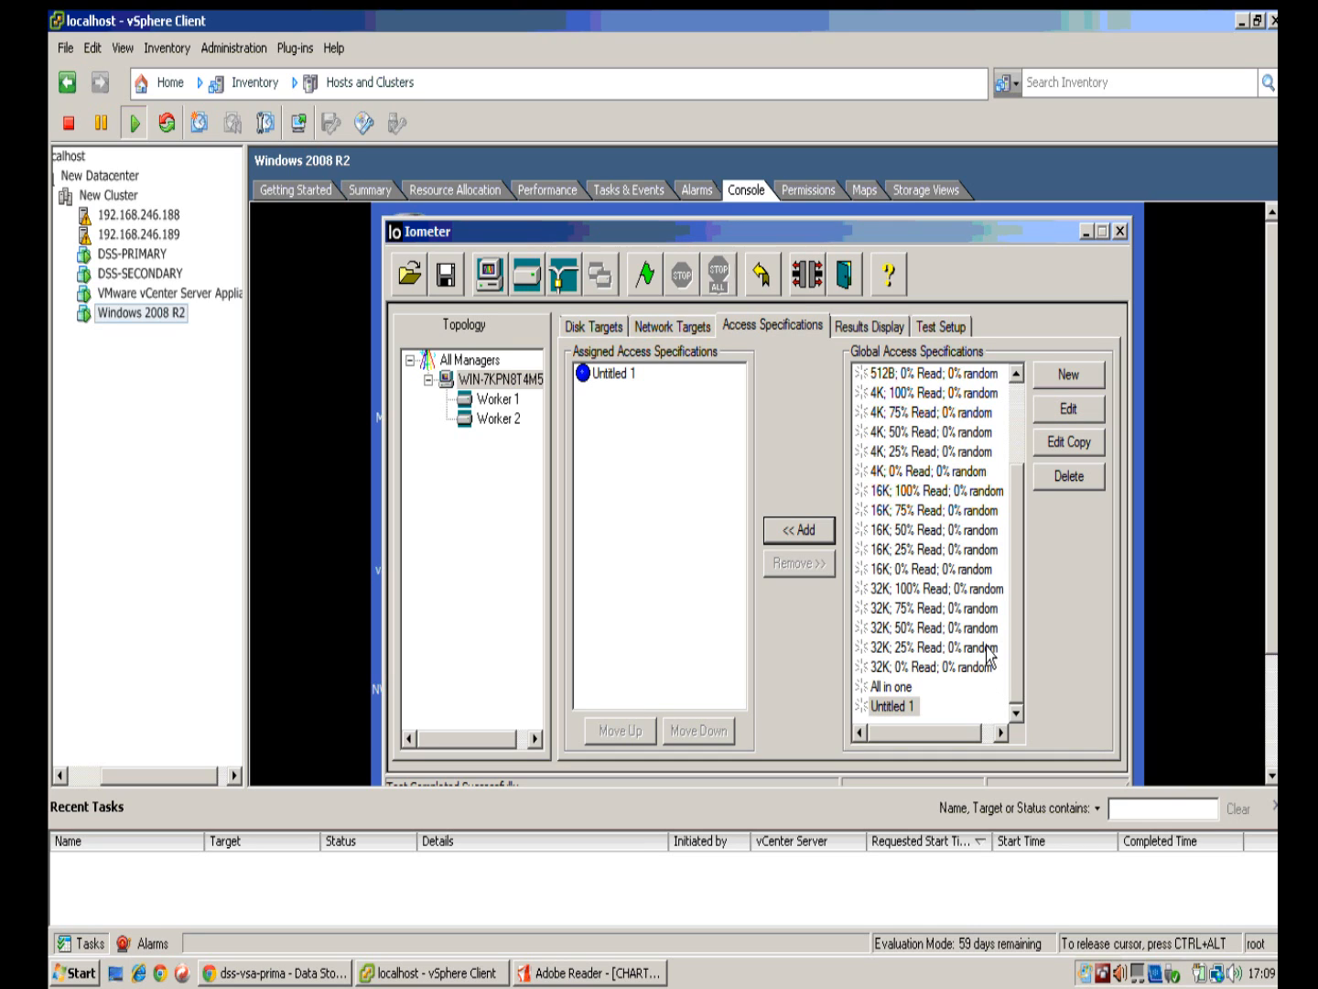
key("ctrl+alt")
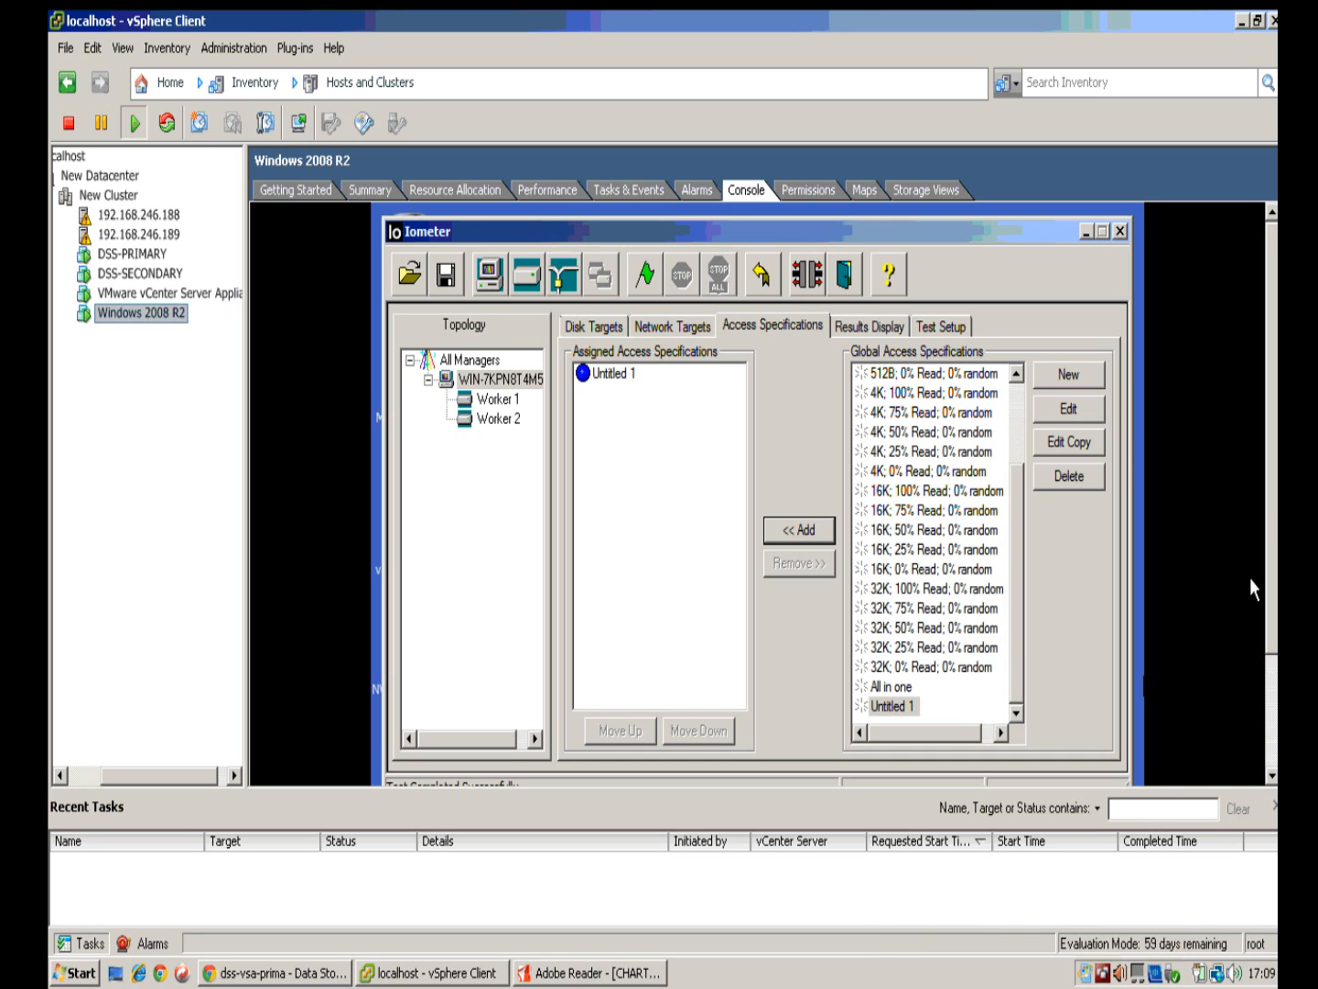
left_click(1262, 514)
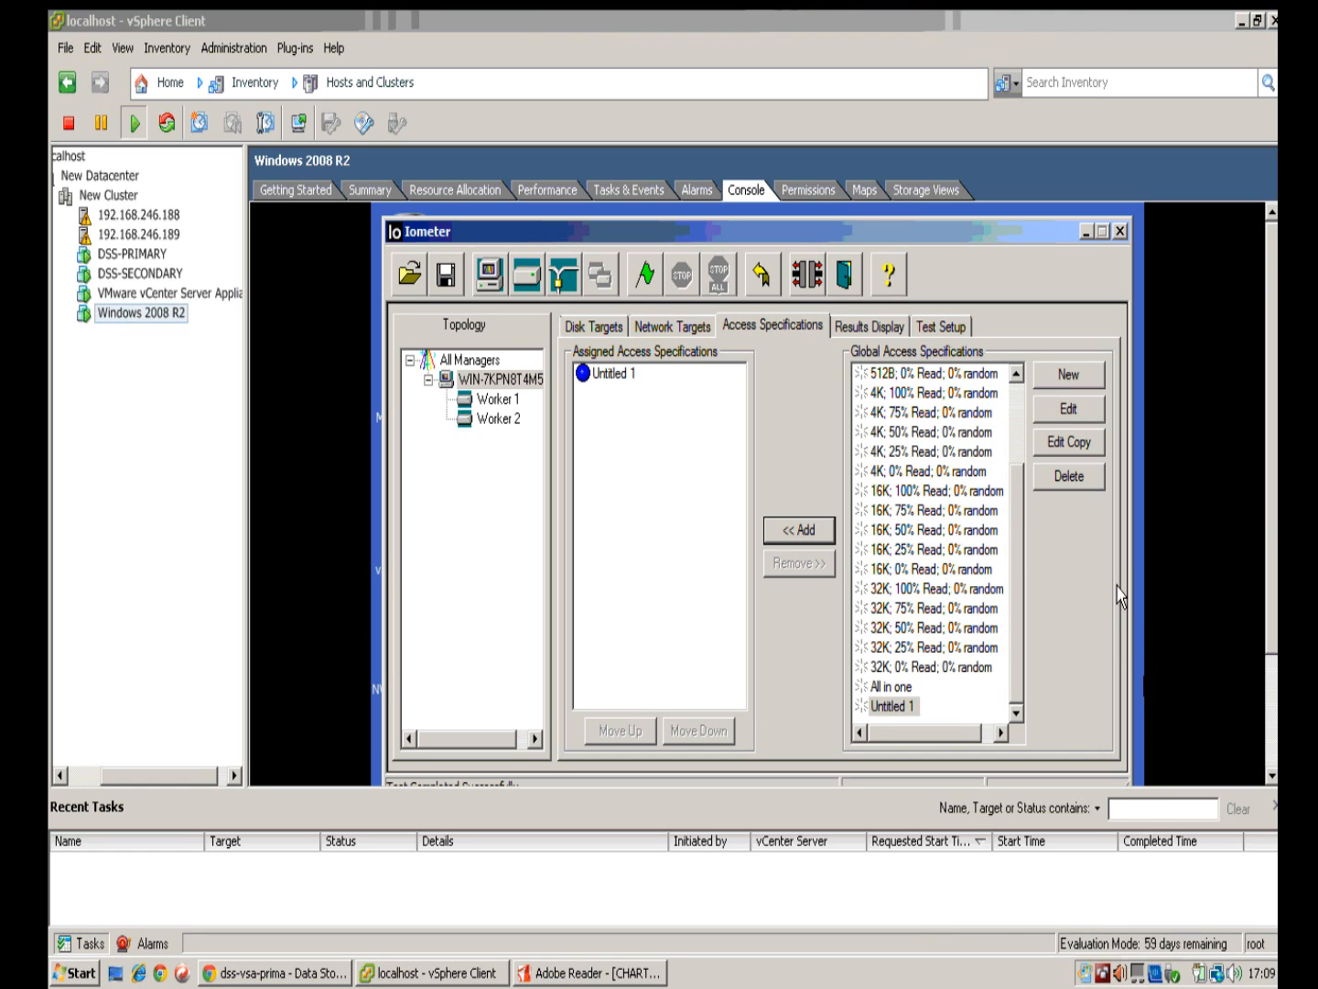